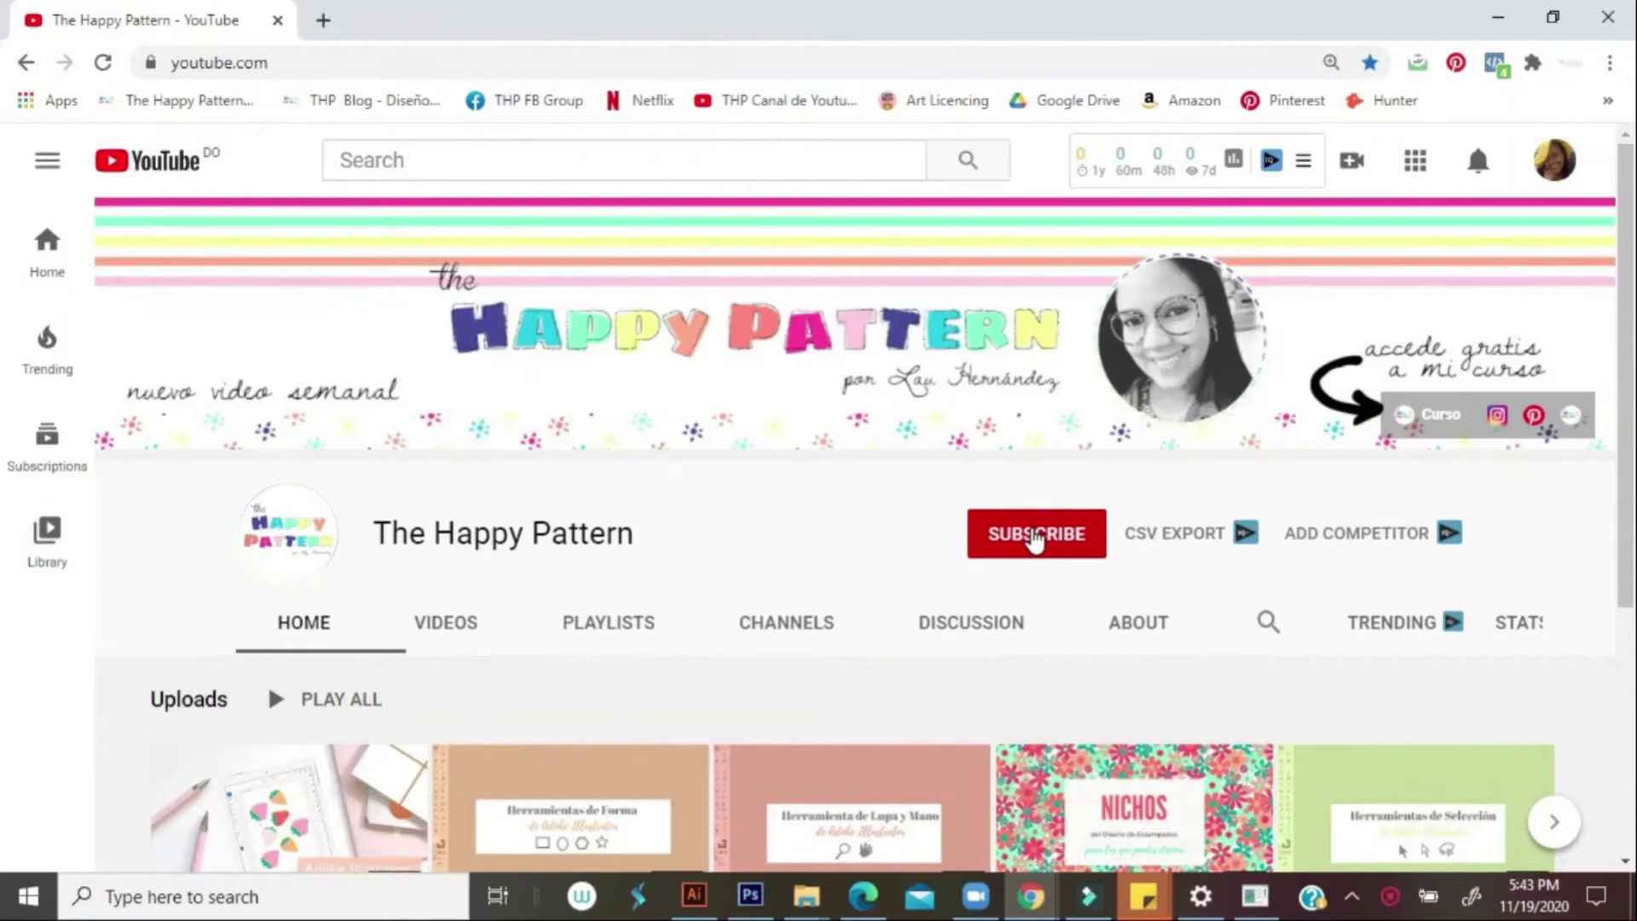
# Subscribe to The Happy Pattern channel and open its bell notification options
pyautogui.click(1034, 535)
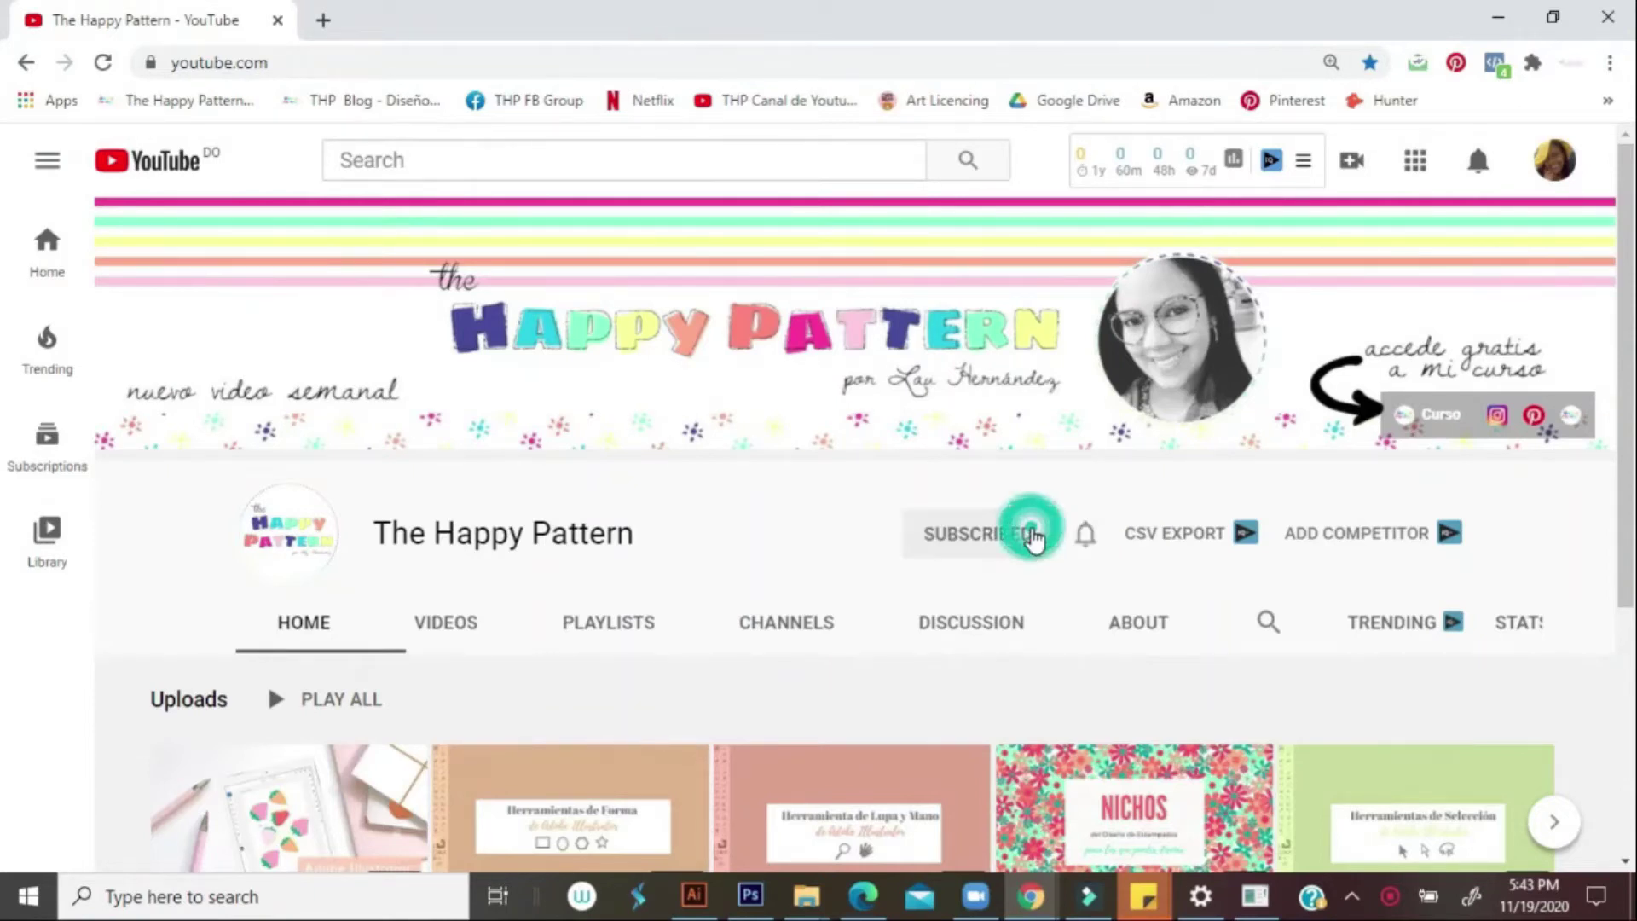
pyautogui.click(1095, 533)
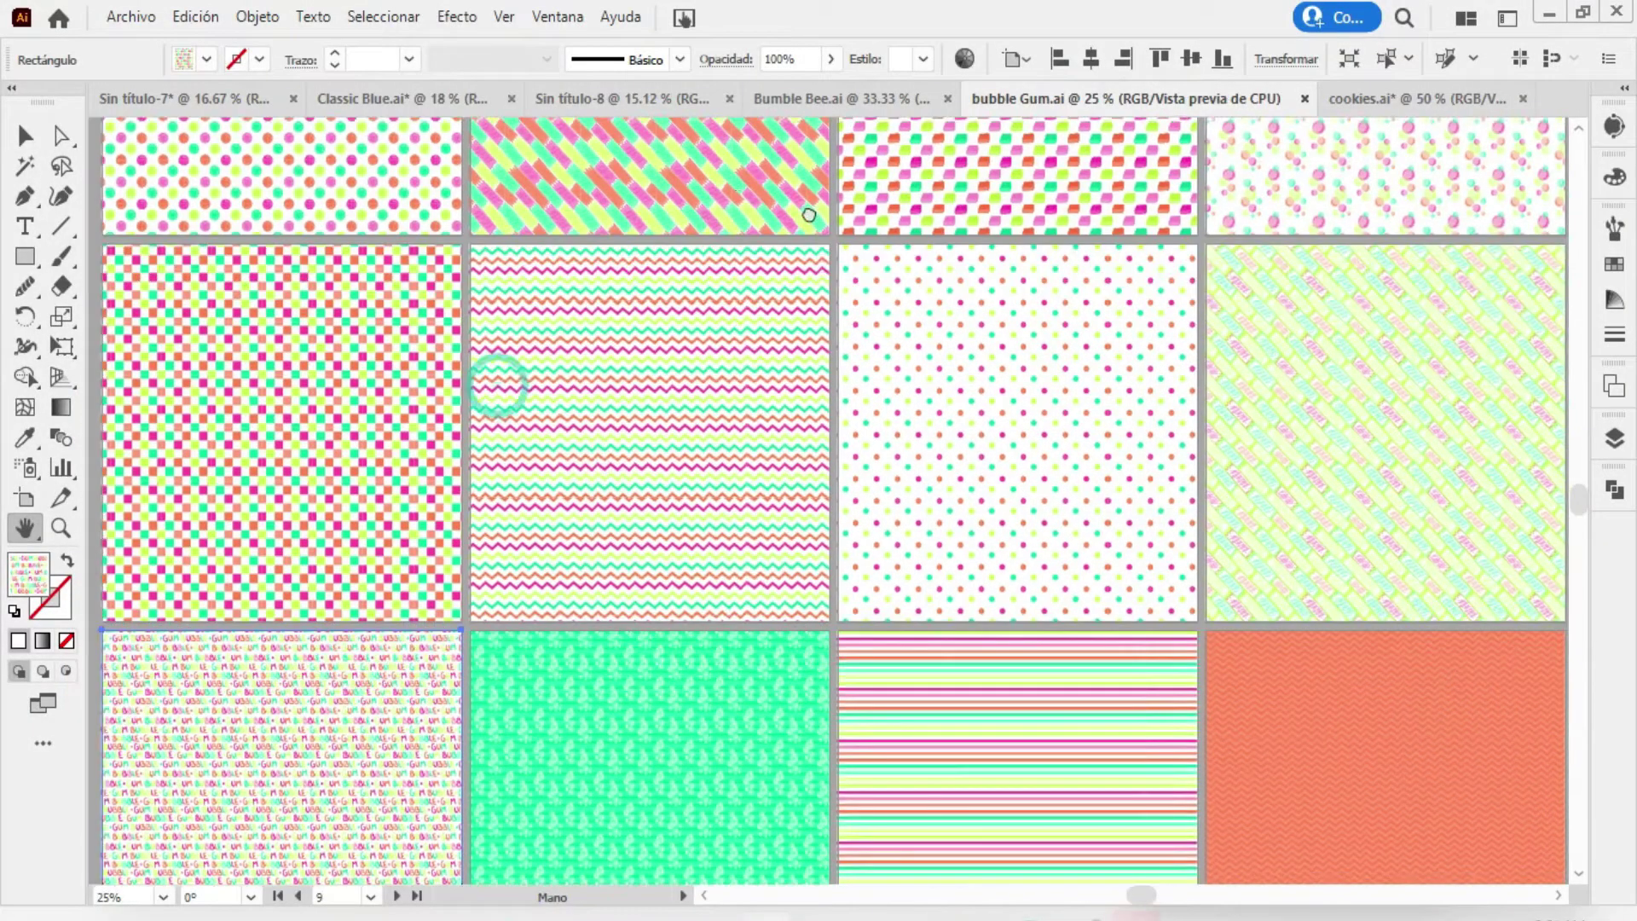
# Pan across the bubble Gum pattern artboards
pyautogui.moveTo(501, 376); pyautogui.dragTo(789, 172)
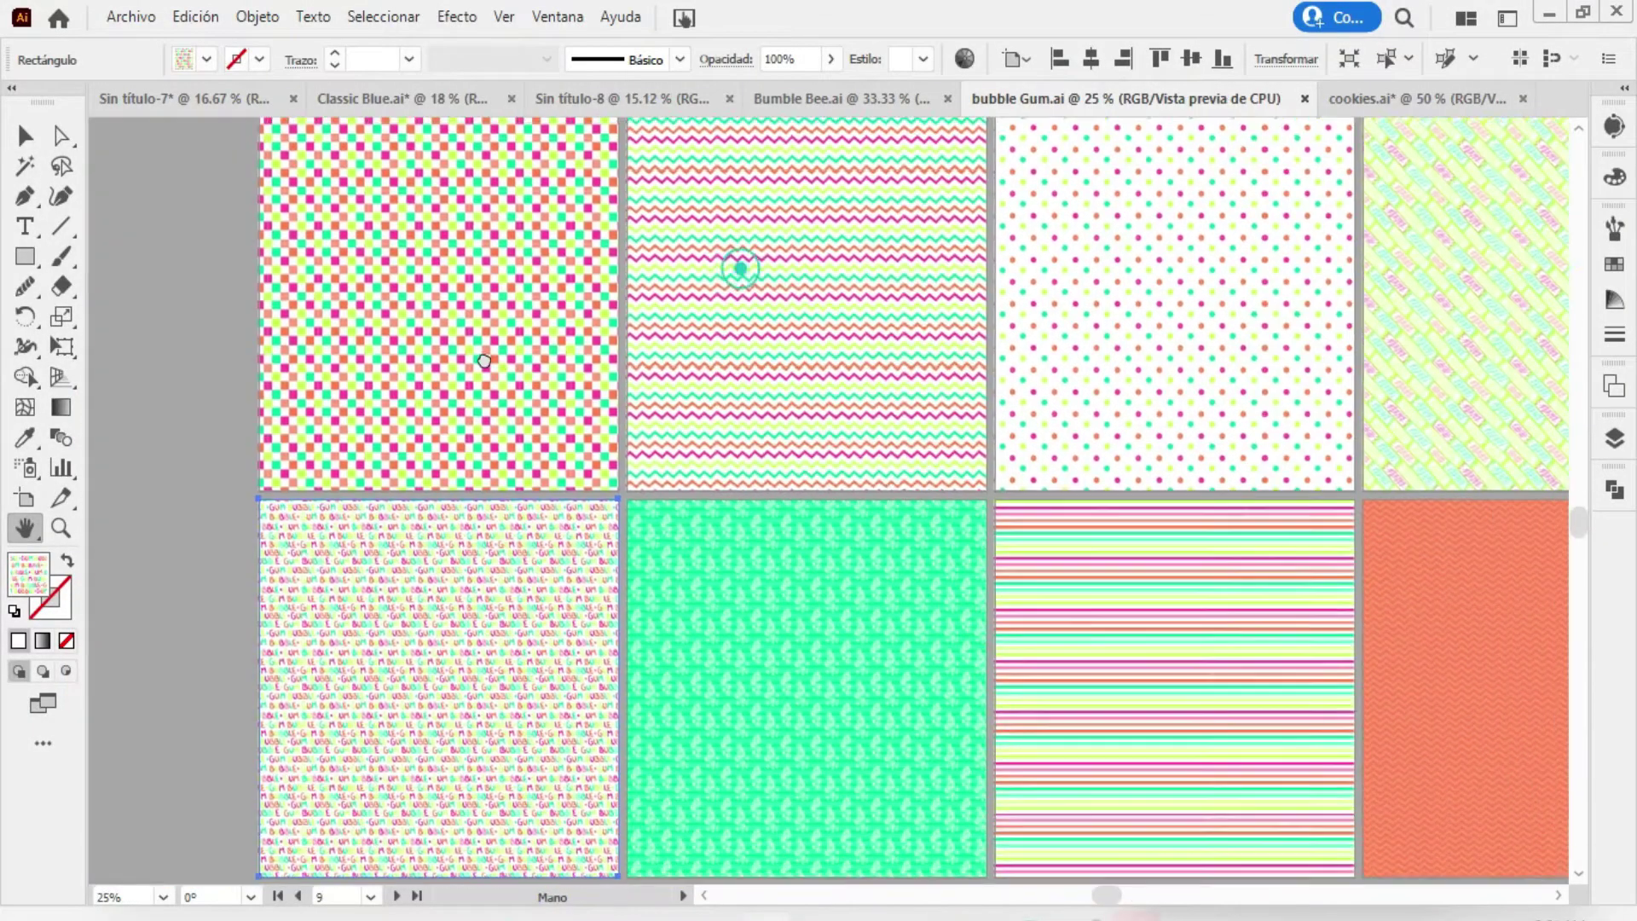
pyautogui.hscroll(3, 484, 360)
pyautogui.scroll(2, 511, 418)
pyautogui.scroll(3, 562, 341)
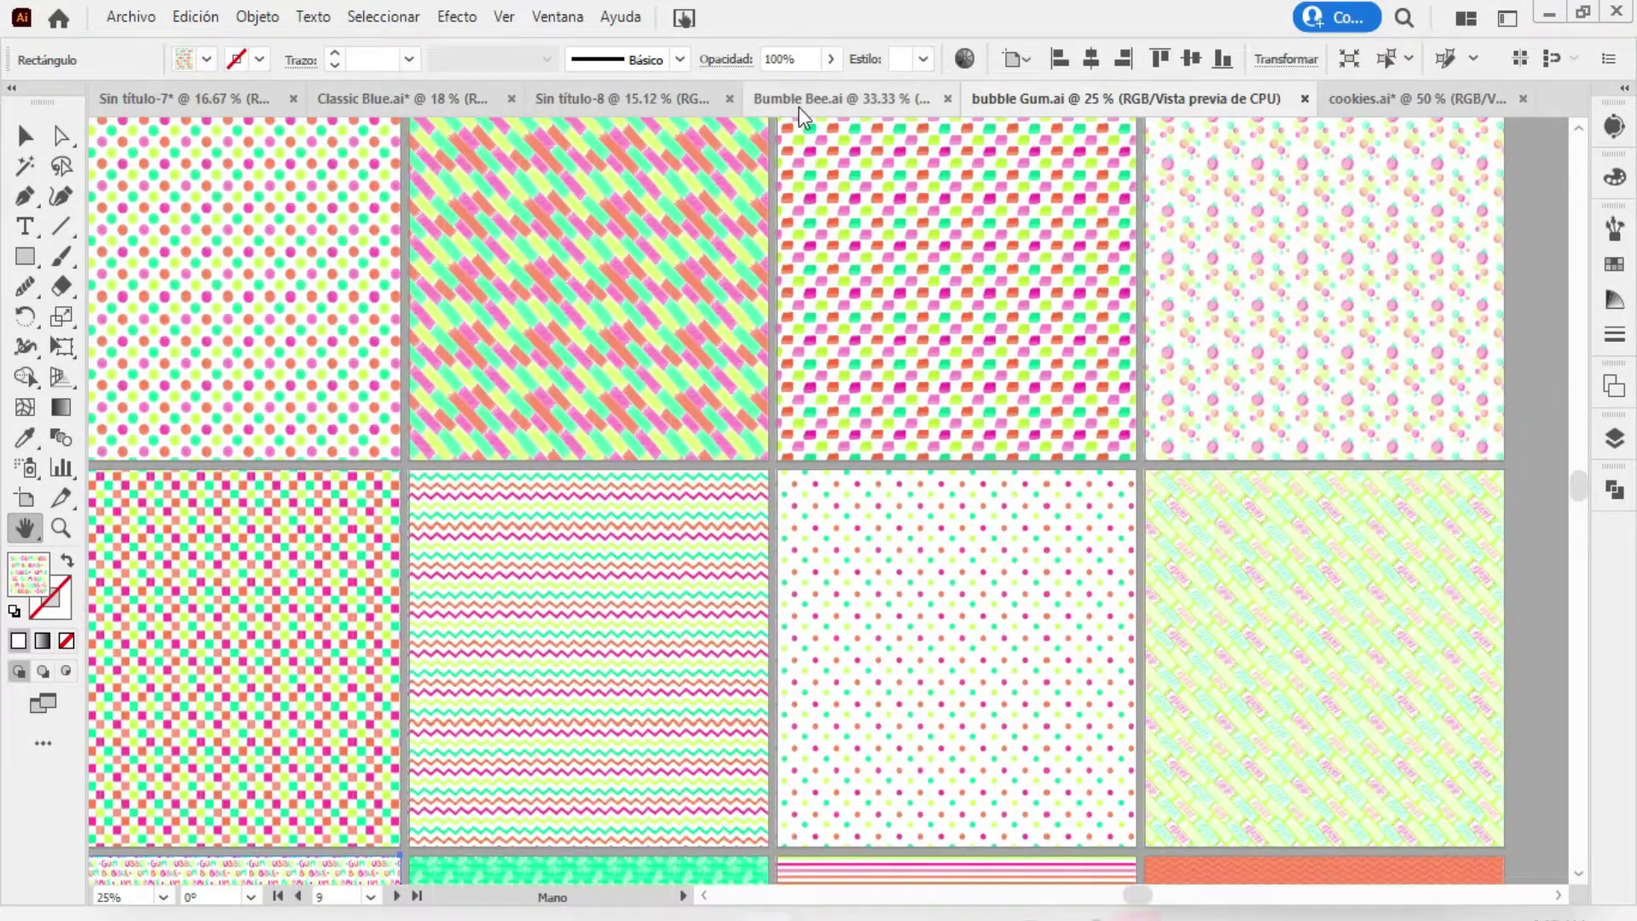
# Switch to Bumble Bee.ai and pan through its rows of bee patterns
pyautogui.click(801, 100)
pyautogui.moveTo(665, 245); pyautogui.dragTo(833, 456)
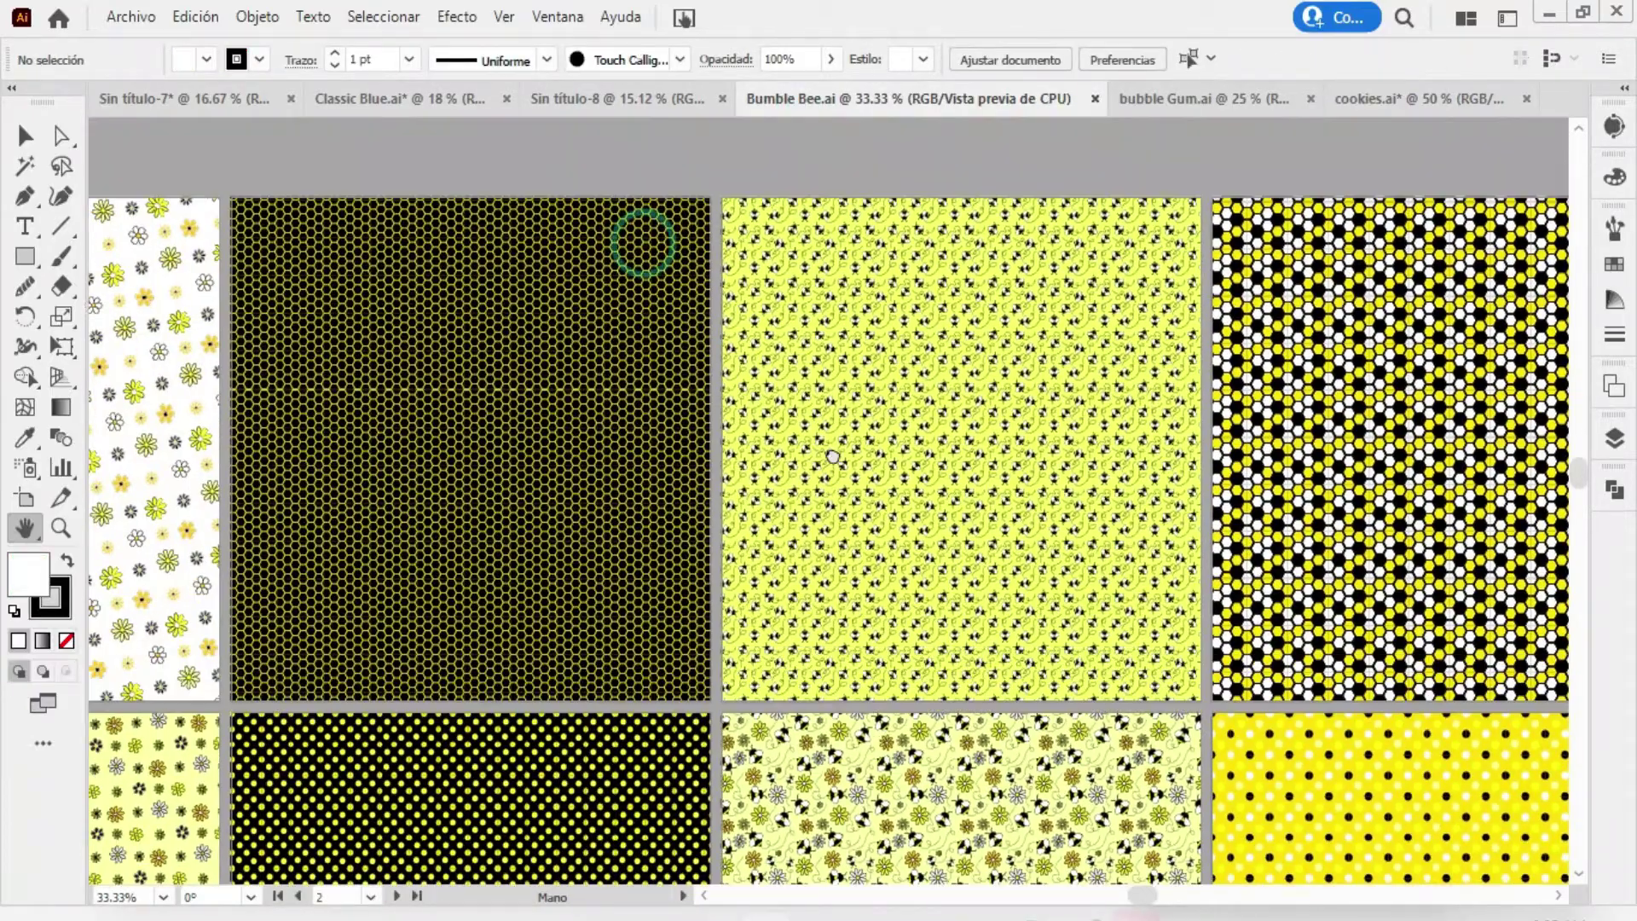
pyautogui.moveTo(731, 390); pyautogui.dragTo(706, 227)
pyautogui.scroll(-2, 643, 311)
pyautogui.moveTo(669, 421); pyautogui.dragTo(721, 154)
pyautogui.hscroll(-2, 503, 363)
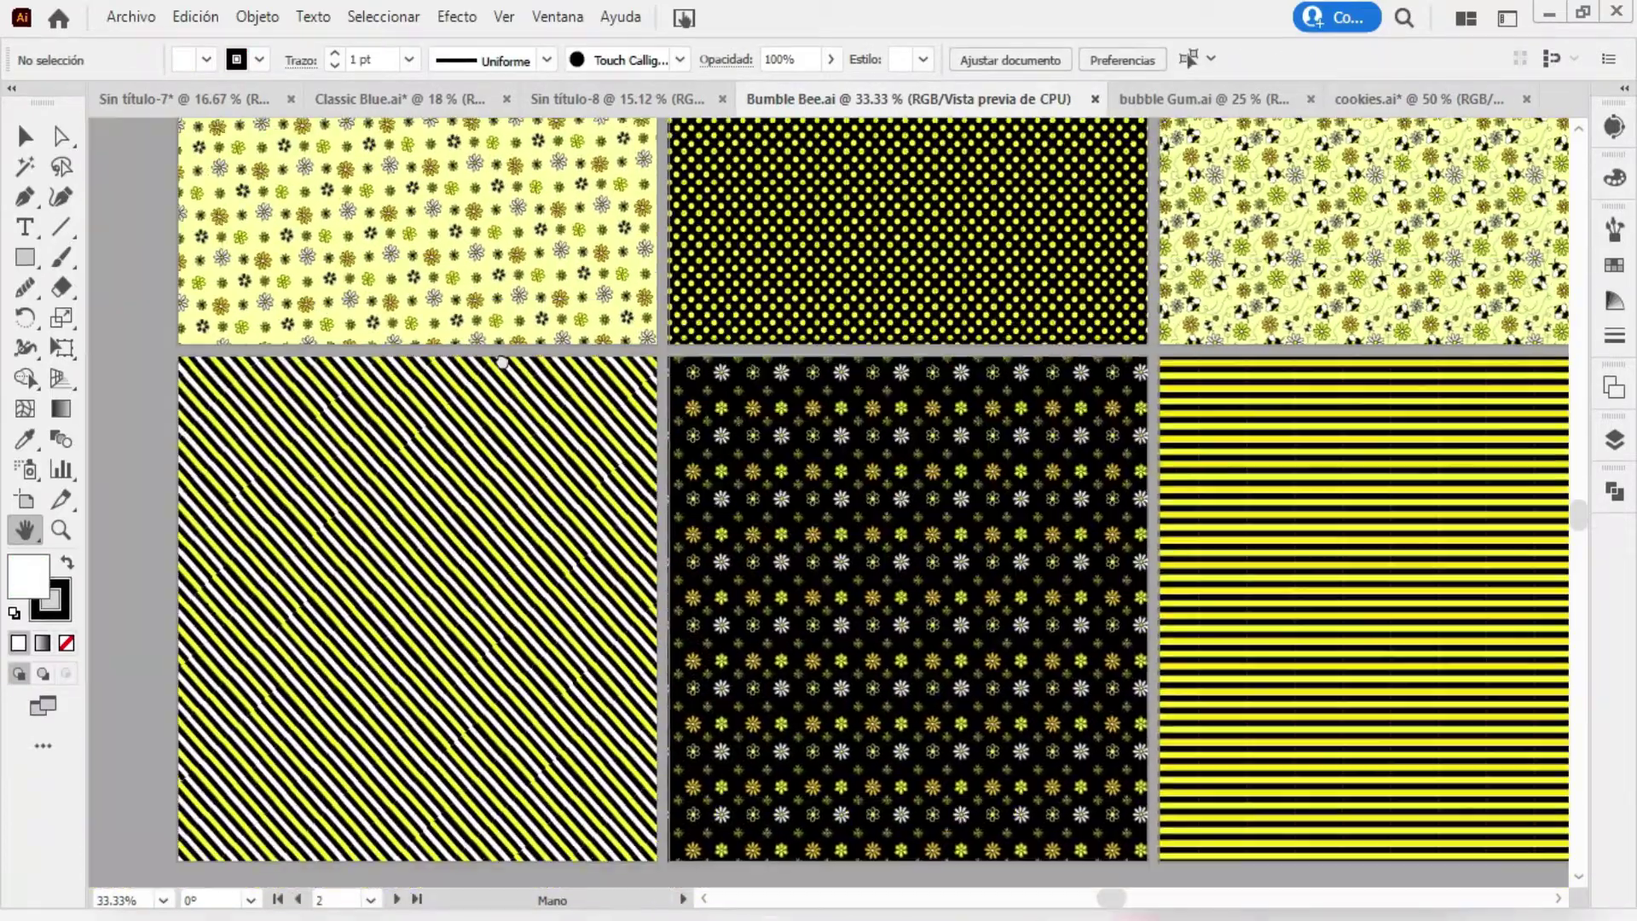
pyautogui.hscroll(3, 503, 363)
pyautogui.scroll(2, 745, 249)
pyautogui.scroll(1, 748, 256)
# Glance over the Classic Blue.ai pattern grid, then bring up cookies.ai
pyautogui.click(401, 98)
pyautogui.moveTo(567, 322)
pyautogui.mouseDown()
pyautogui.moveTo(553, 259)
pyautogui.moveTo(573, 336)
pyautogui.mouseUp()
pyautogui.moveTo(628, 263); pyautogui.dragTo(603, 288)
pyautogui.moveTo(887, 241); pyautogui.dragTo(877, 231)
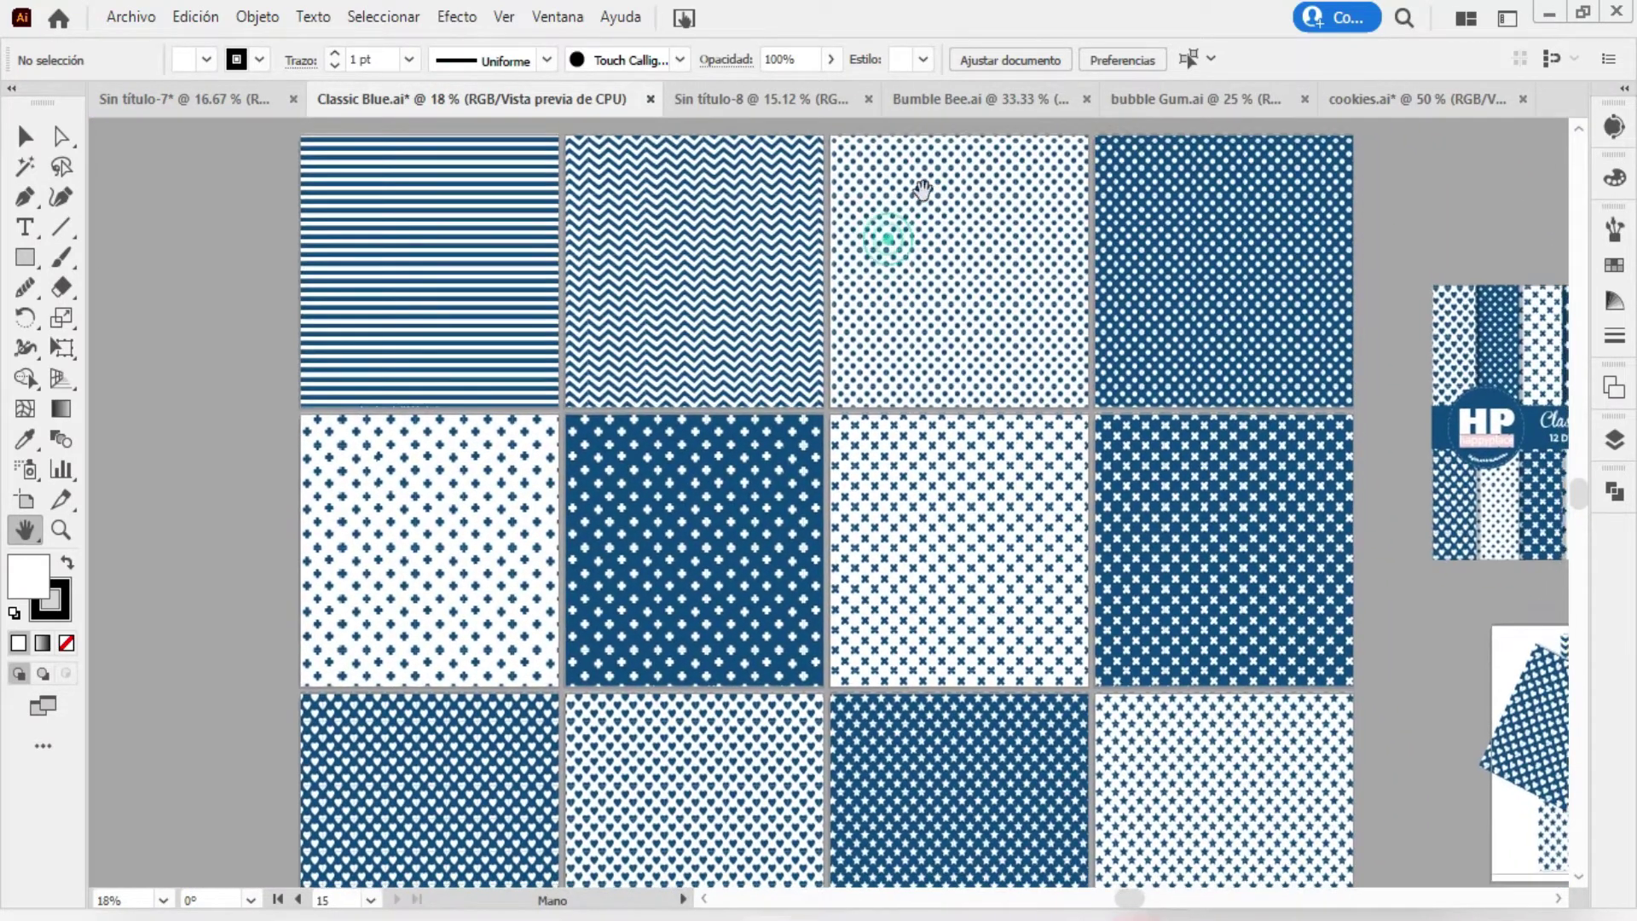
pyautogui.click(1355, 96)
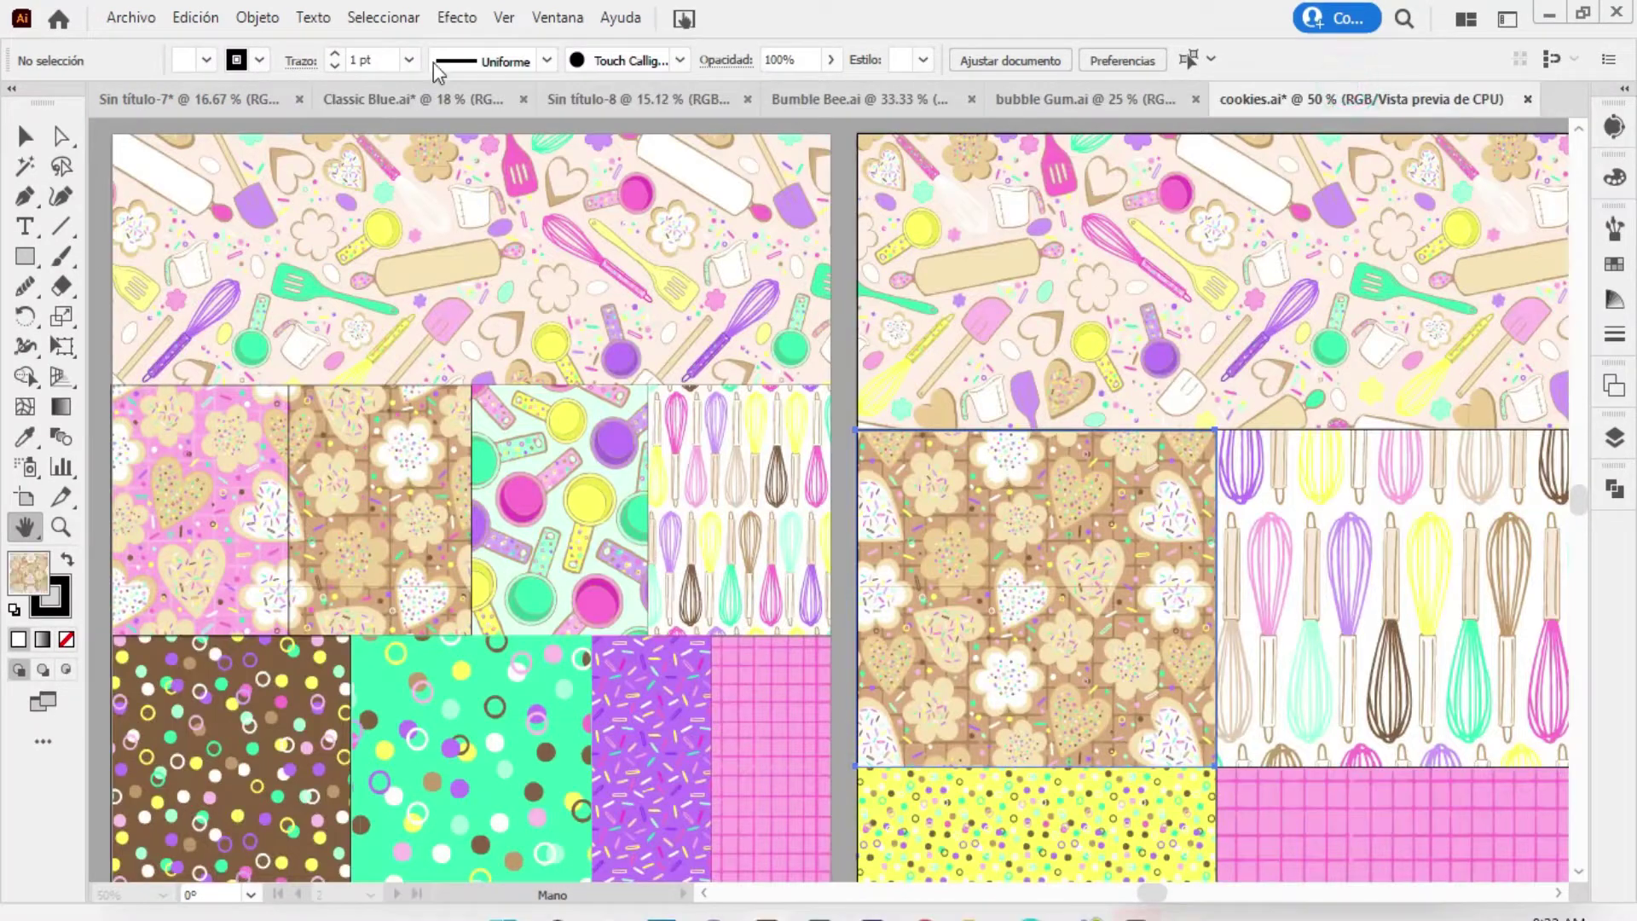
# Pan the cookies.ai baking artboards, then switch to the Sin título-7 document
pyautogui.moveTo(544, 244); pyautogui.dragTo(552, 242)
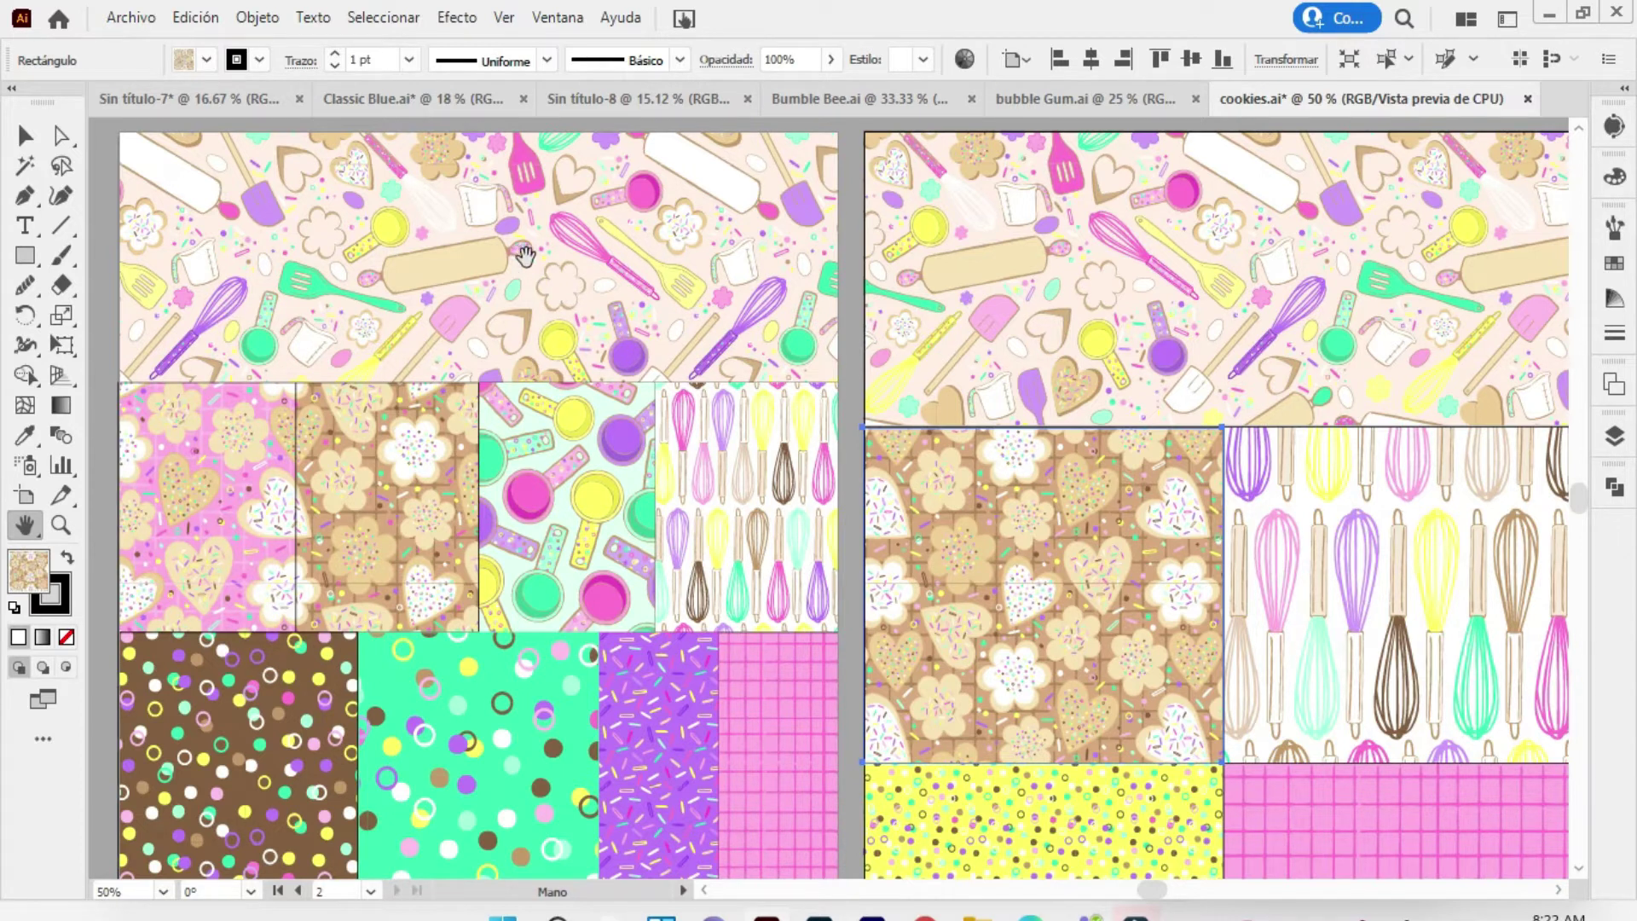
pyautogui.moveTo(548, 258); pyautogui.dragTo(646, 193)
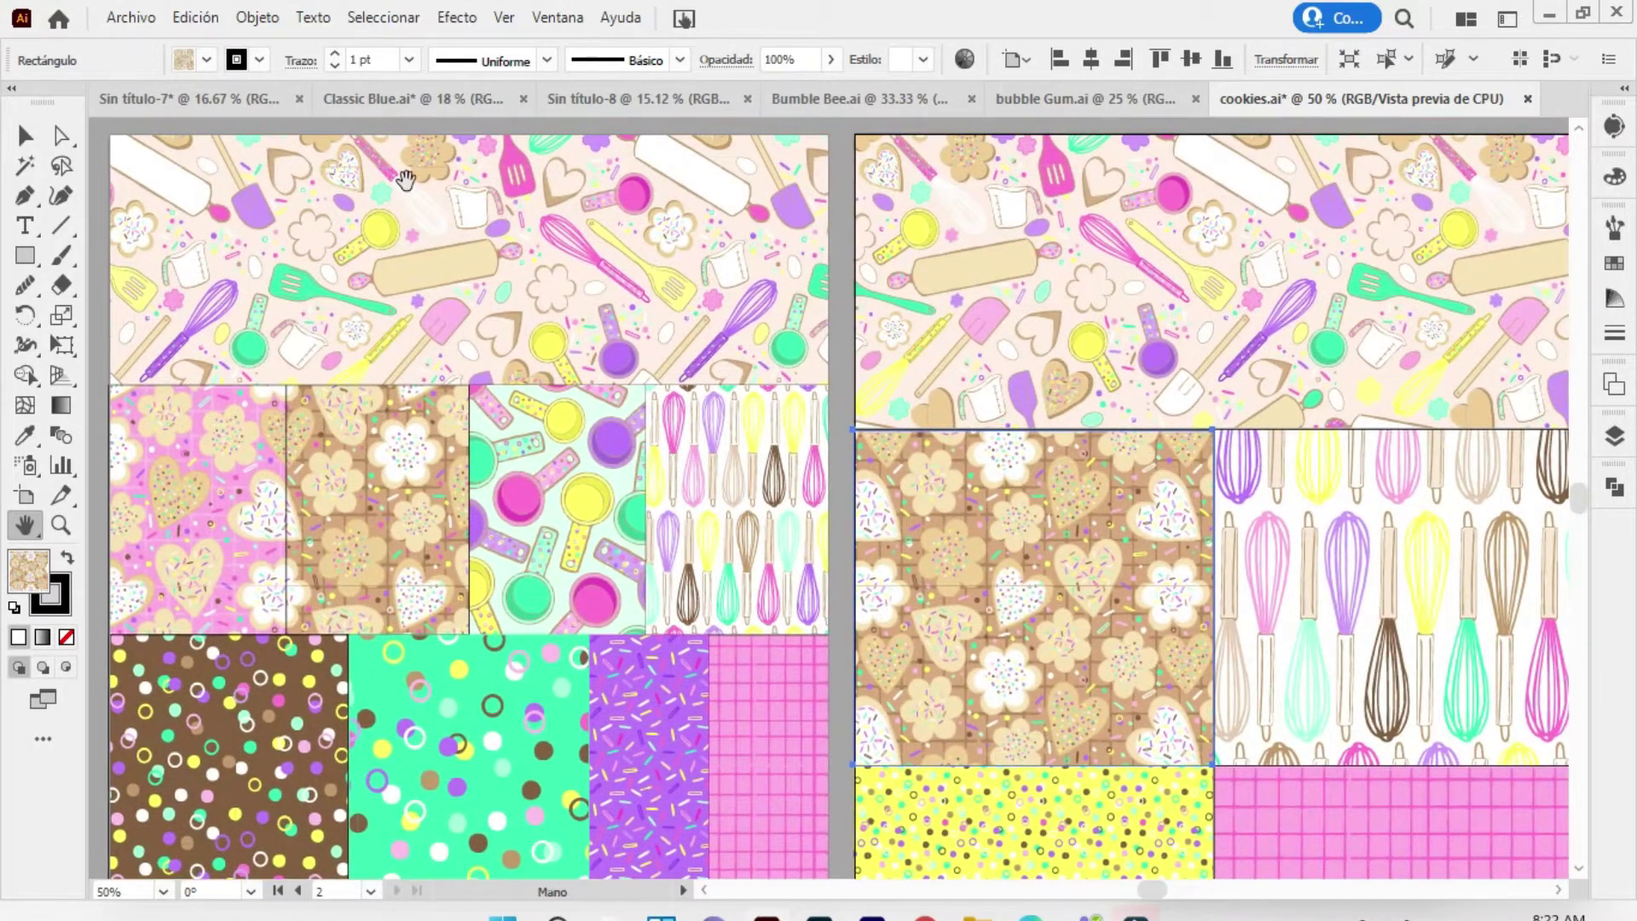
pyautogui.click(244, 101)
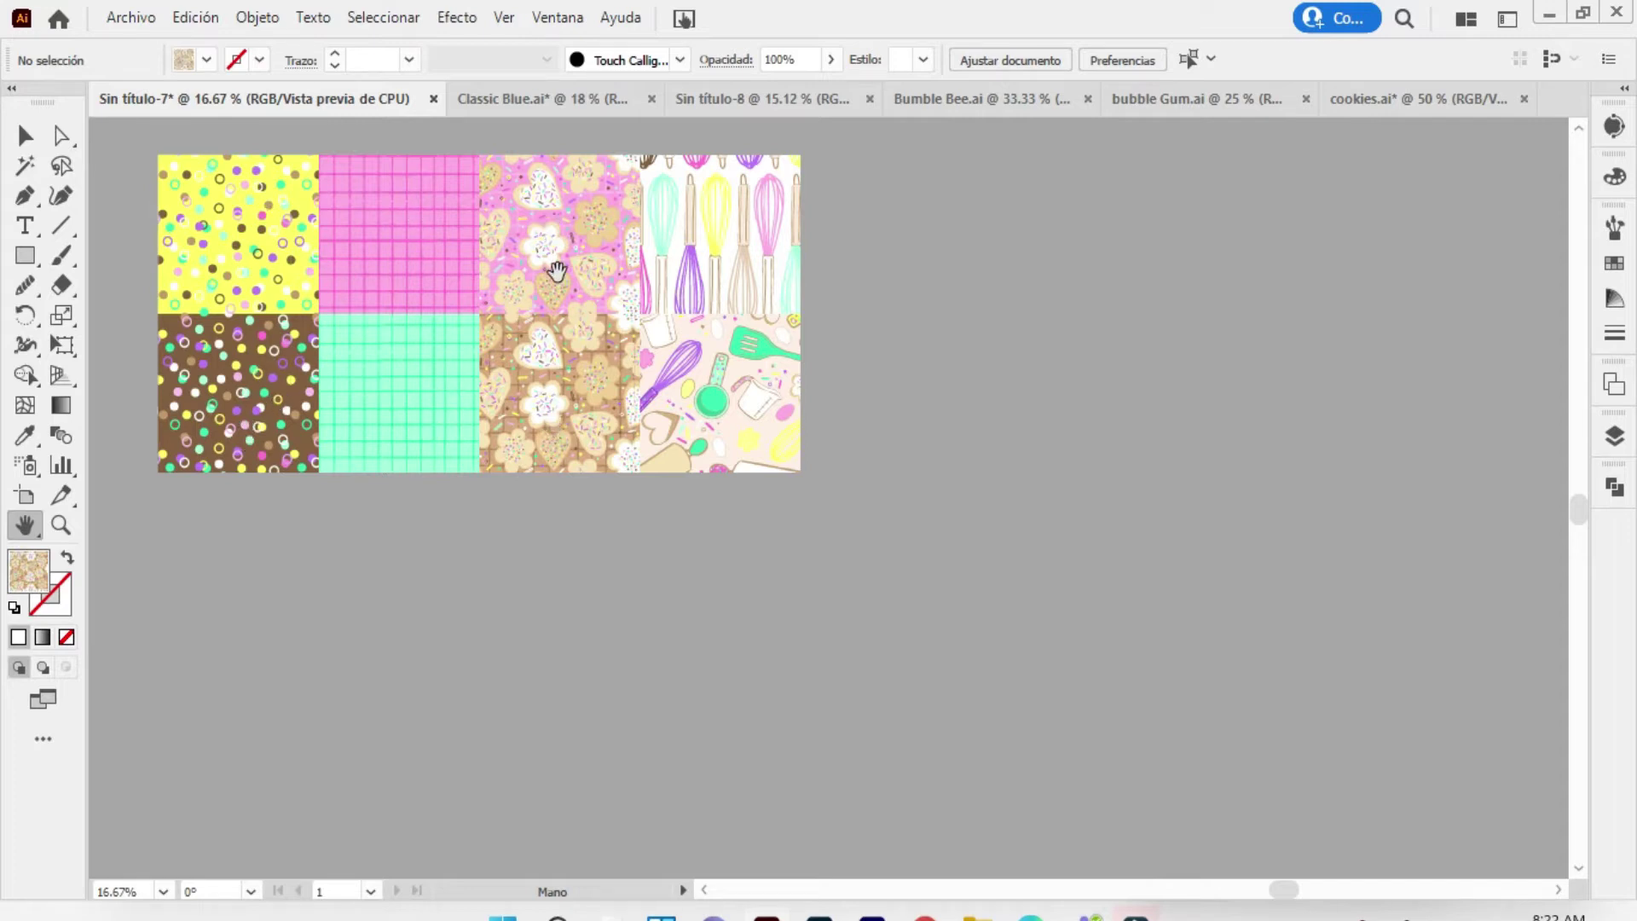
# Bring up Classic Blue.ai and nudge its blue-and-white tiles into view
pyautogui.click(601, 99)
pyautogui.moveTo(621, 371); pyautogui.dragTo(599, 349)
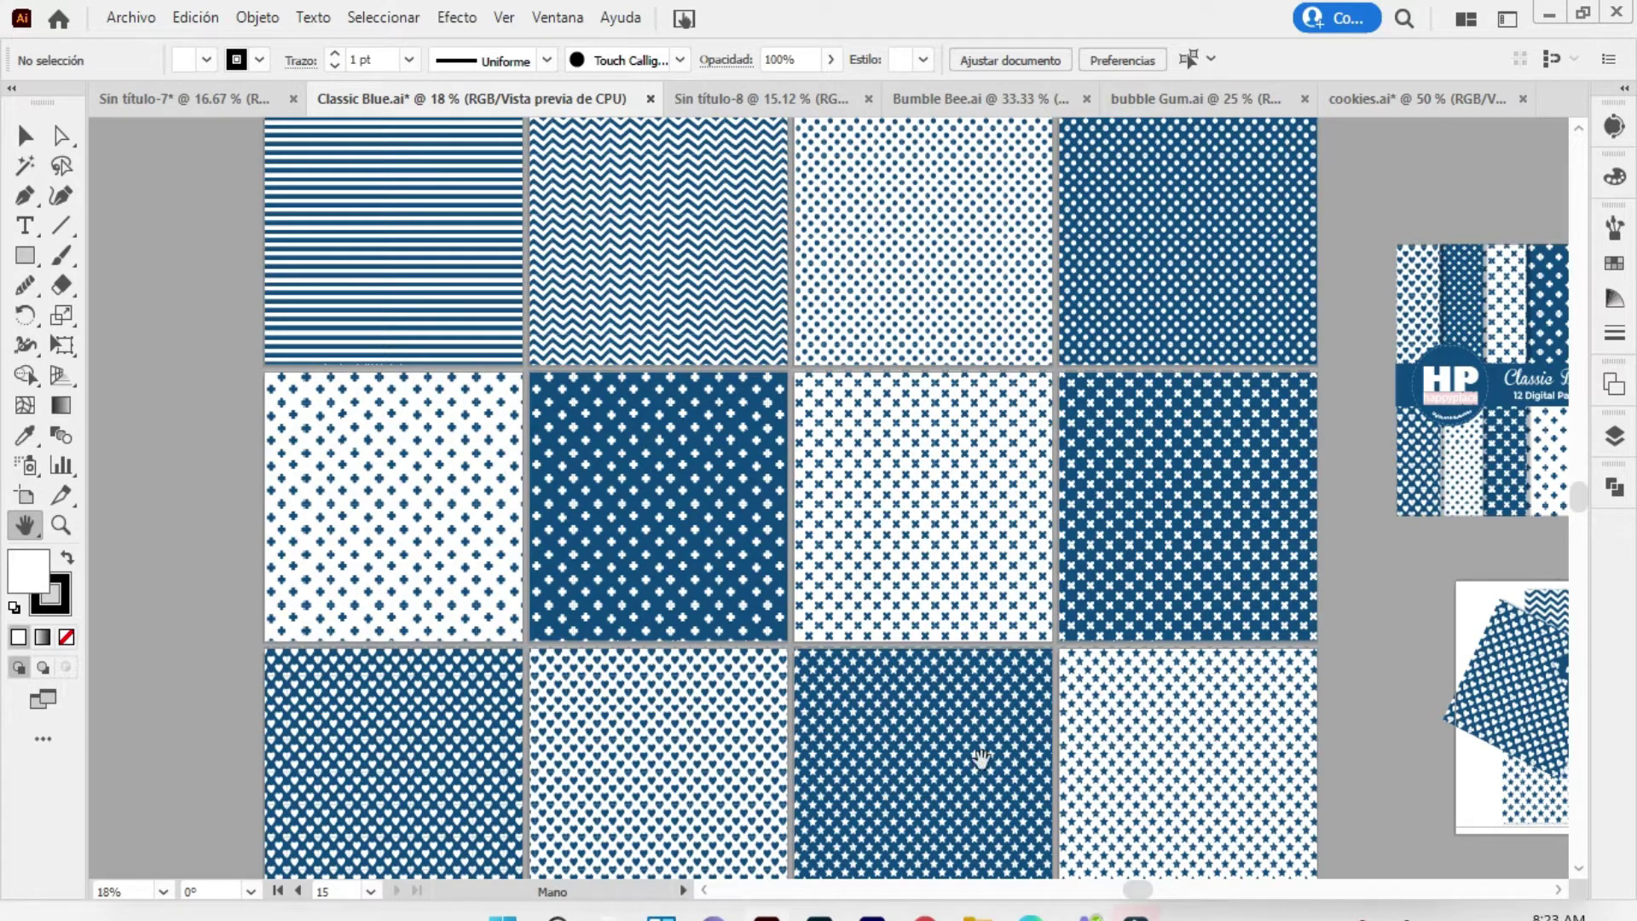
# Switch to Bumble Bee.ai and pan over to the floral artboard on the left
pyautogui.click(994, 101)
pyautogui.moveTo(933, 280)
pyautogui.mouseDown()
pyautogui.moveTo(846, 418)
pyautogui.moveTo(883, 410)
pyautogui.mouseUp()
pyautogui.hscroll(1, 981, 444)
pyautogui.hscroll(2, 1355, 273)
pyautogui.hscroll(2, 1262, 247)
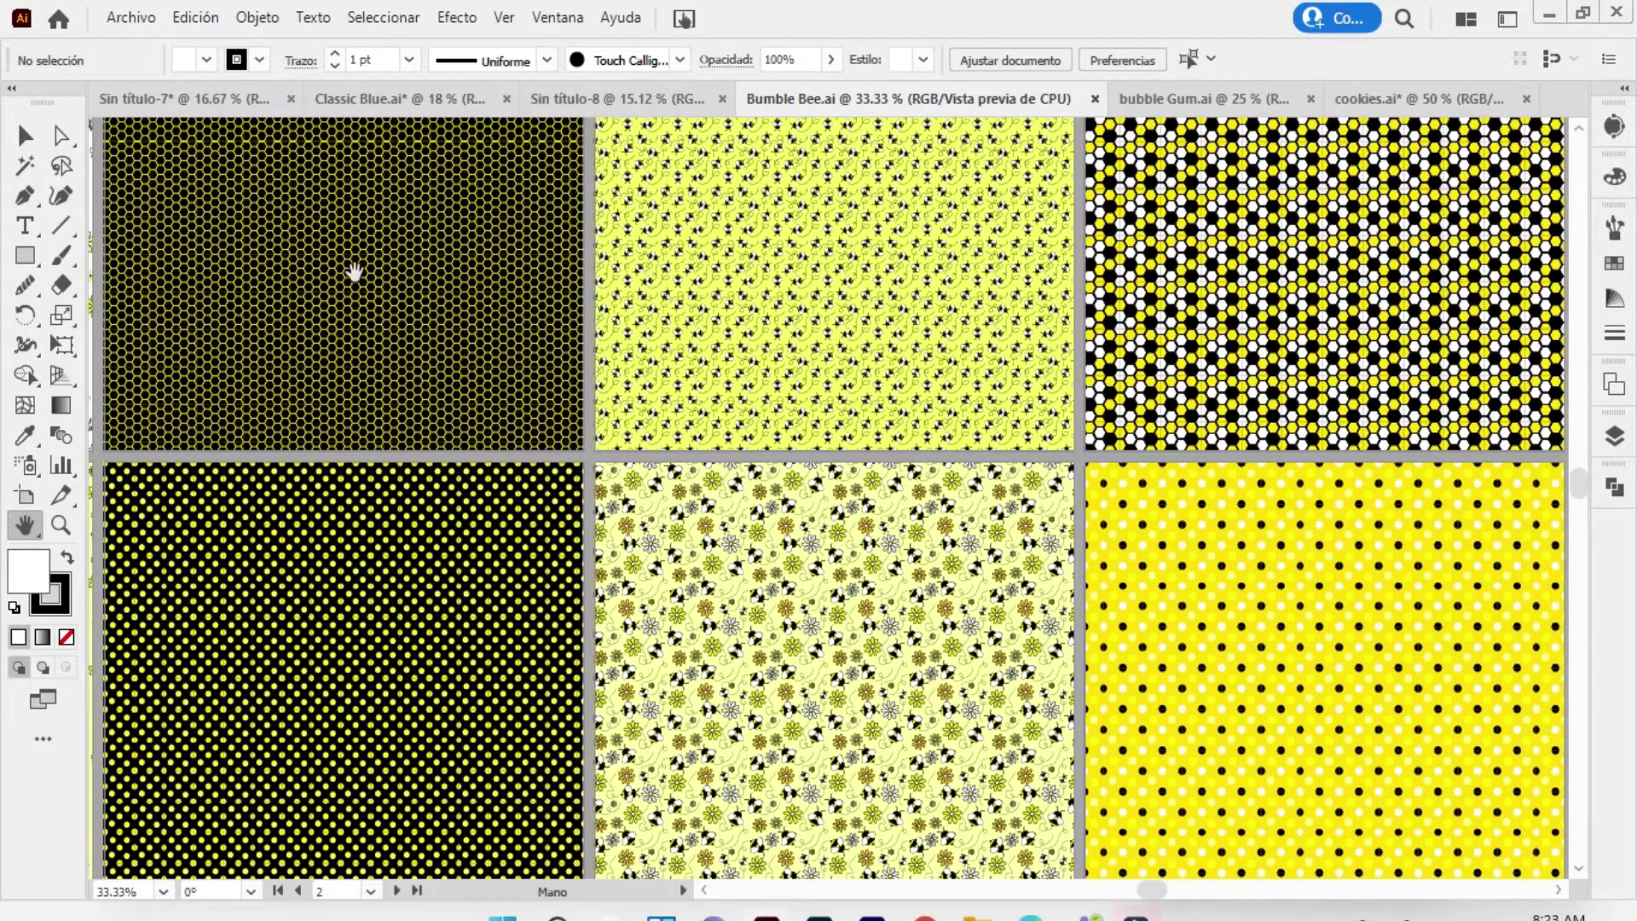
pyautogui.moveTo(350, 270); pyautogui.dragTo(453, 341)
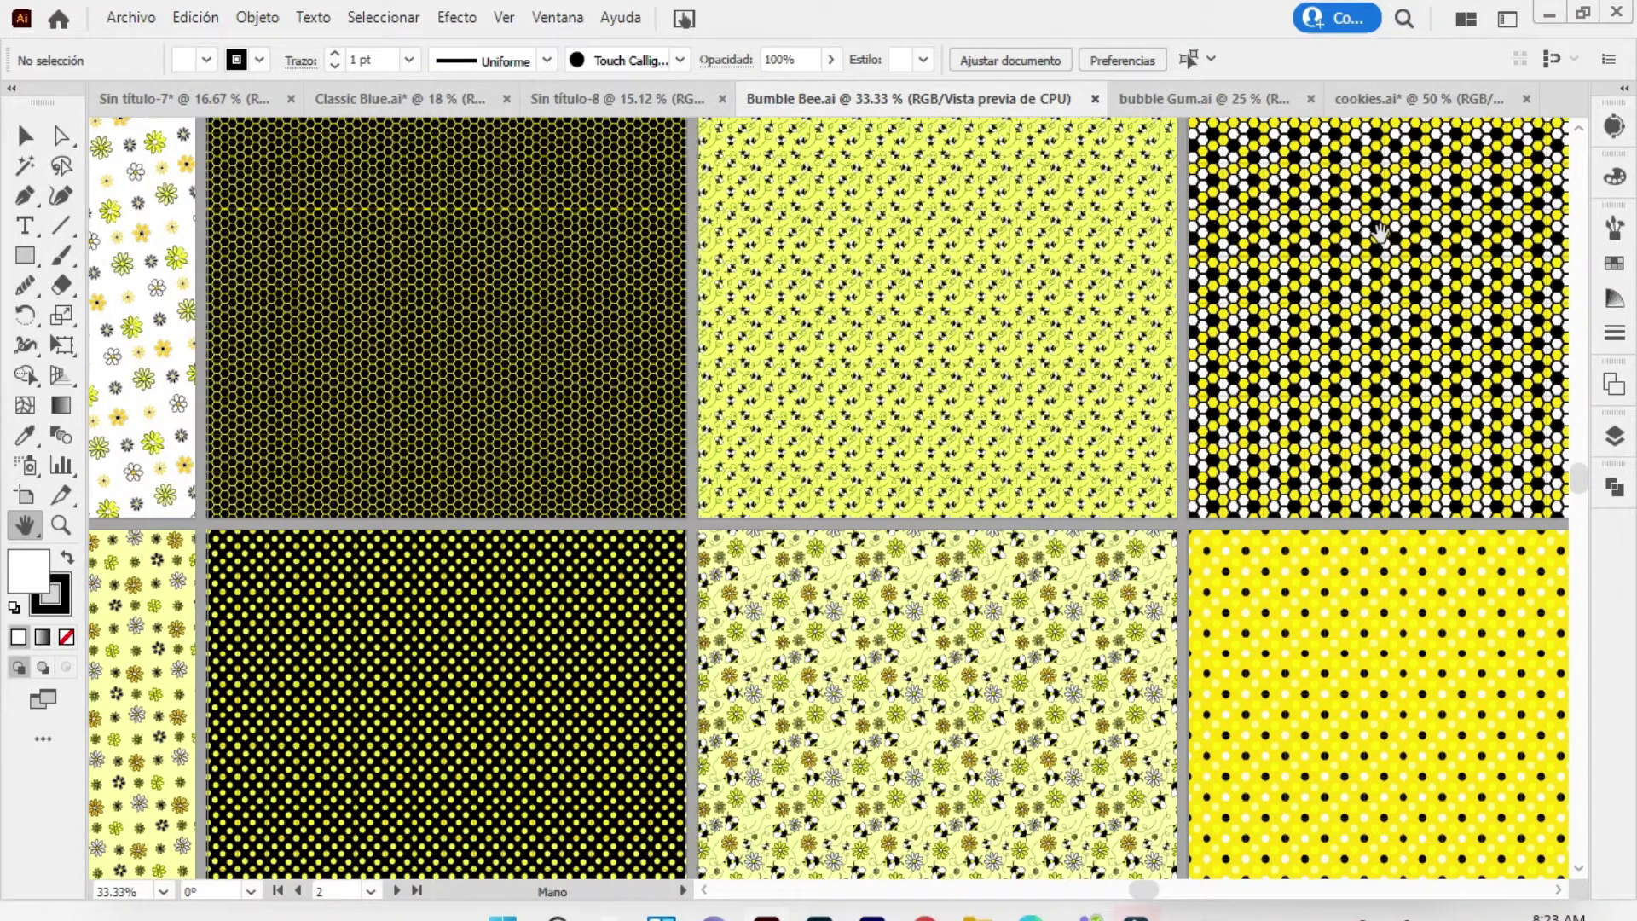
pyautogui.moveTo(607, 348); pyautogui.dragTo(556, 300)
pyautogui.moveTo(439, 300)
pyautogui.mouseDown()
pyautogui.moveTo(545, 341)
pyautogui.moveTo(136, 127)
pyautogui.mouseUp()
# Pan to inspect the stripes and honeycomb artboards and the outer columns
pyautogui.moveTo(937, 853); pyautogui.dragTo(904, 461)
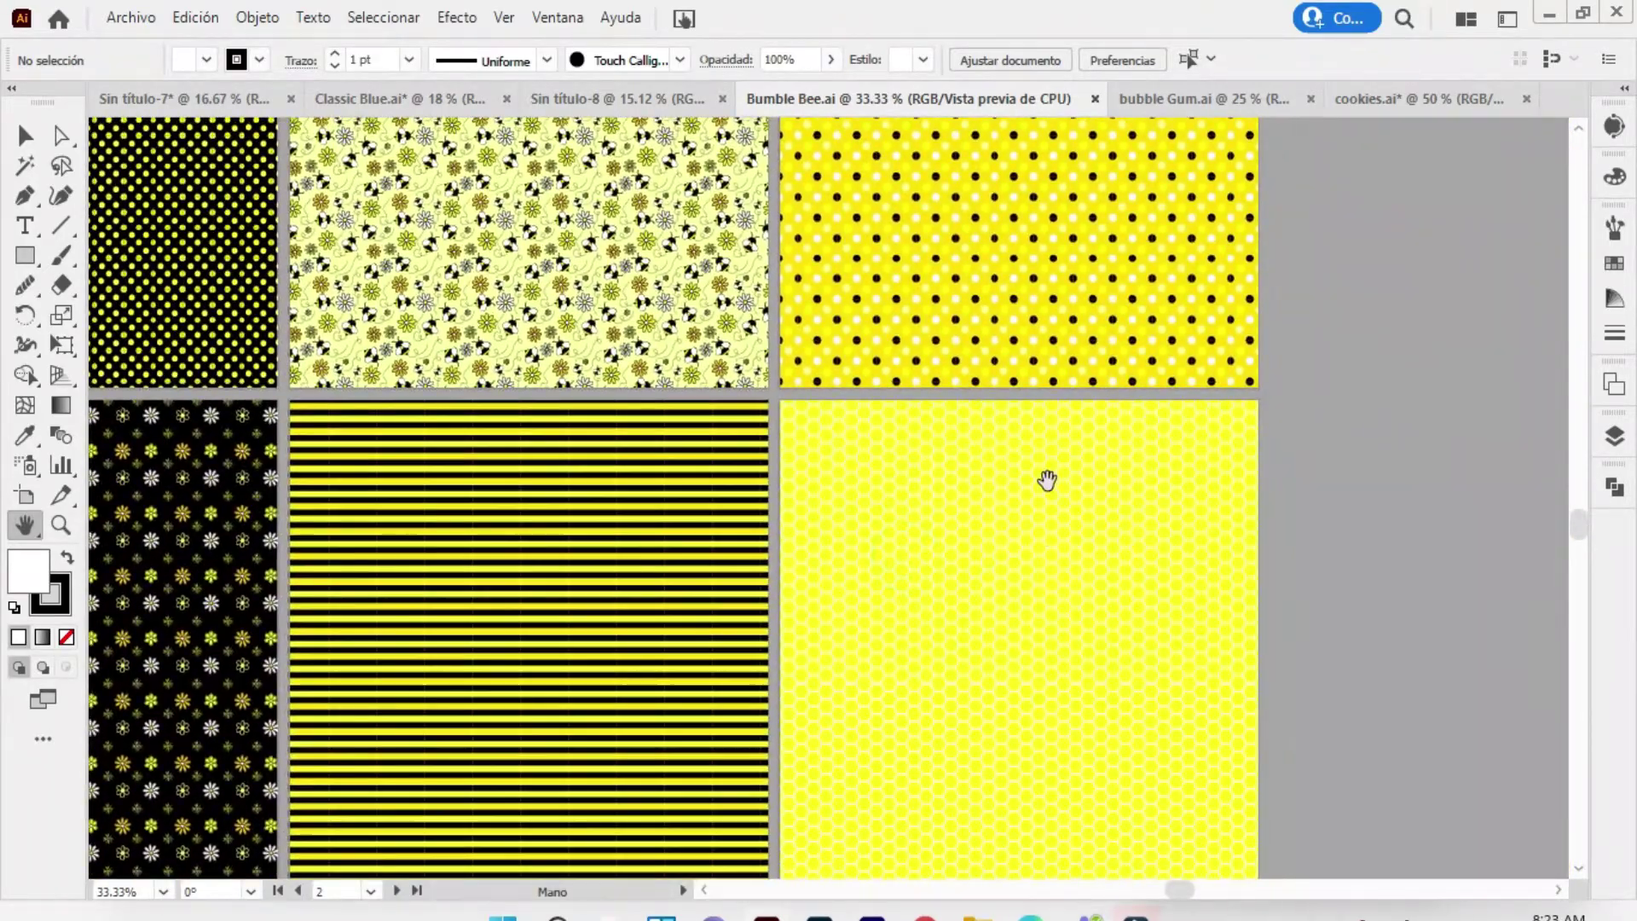
pyautogui.moveTo(1009, 503); pyautogui.dragTo(1140, 569)
pyautogui.moveTo(994, 381); pyautogui.dragTo(1207, 468)
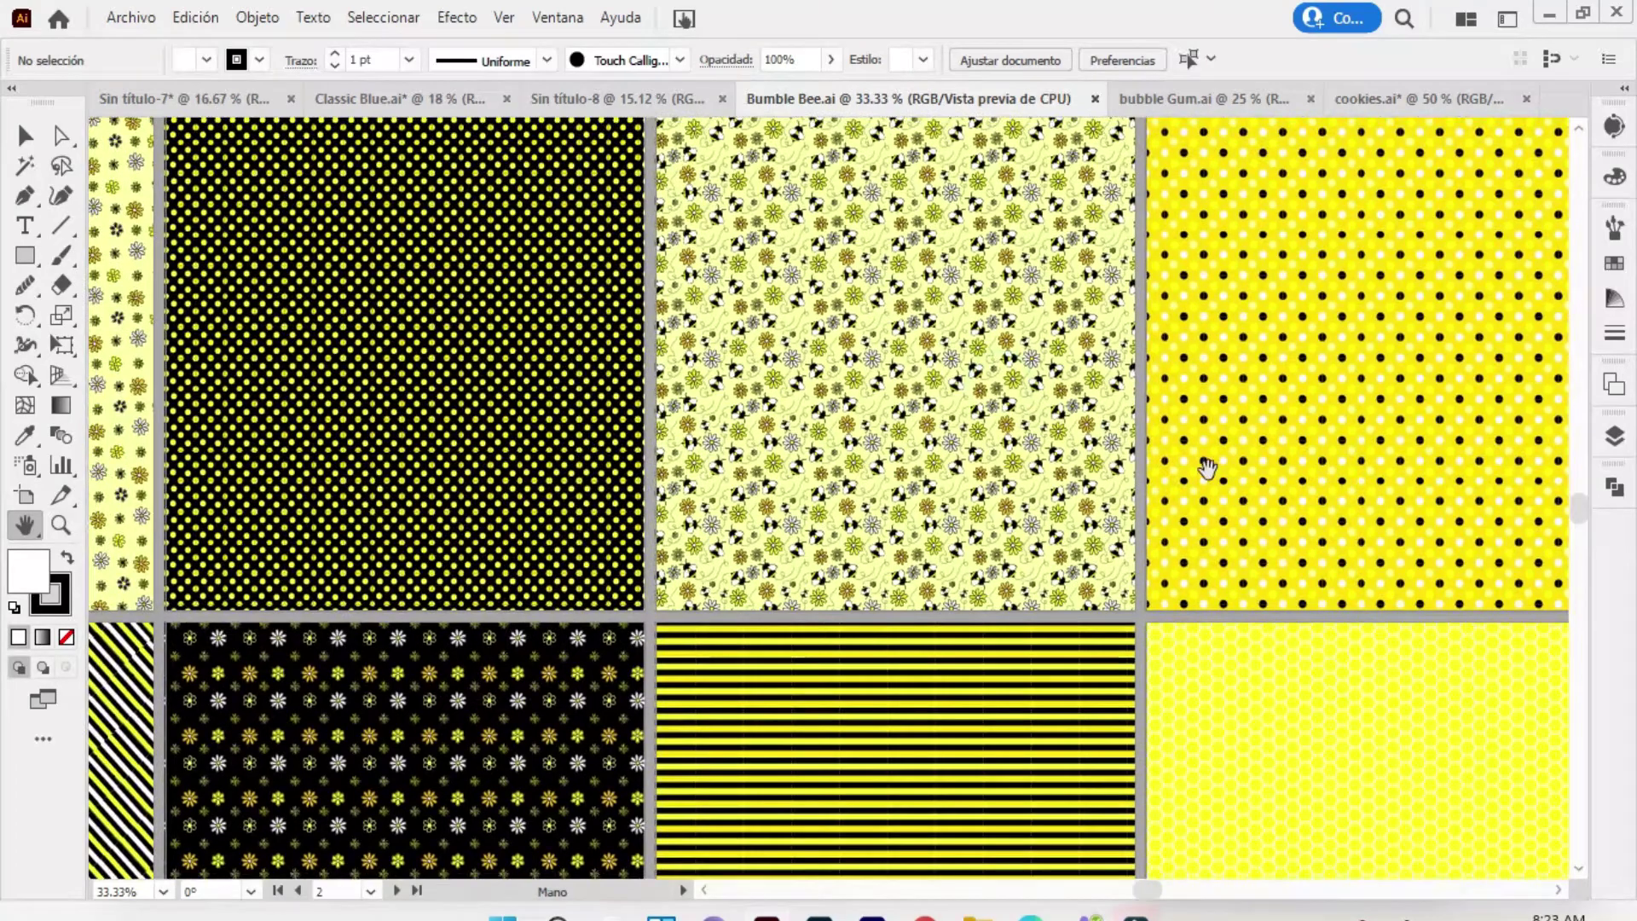
pyautogui.moveTo(1195, 381); pyautogui.dragTo(1133, 407)
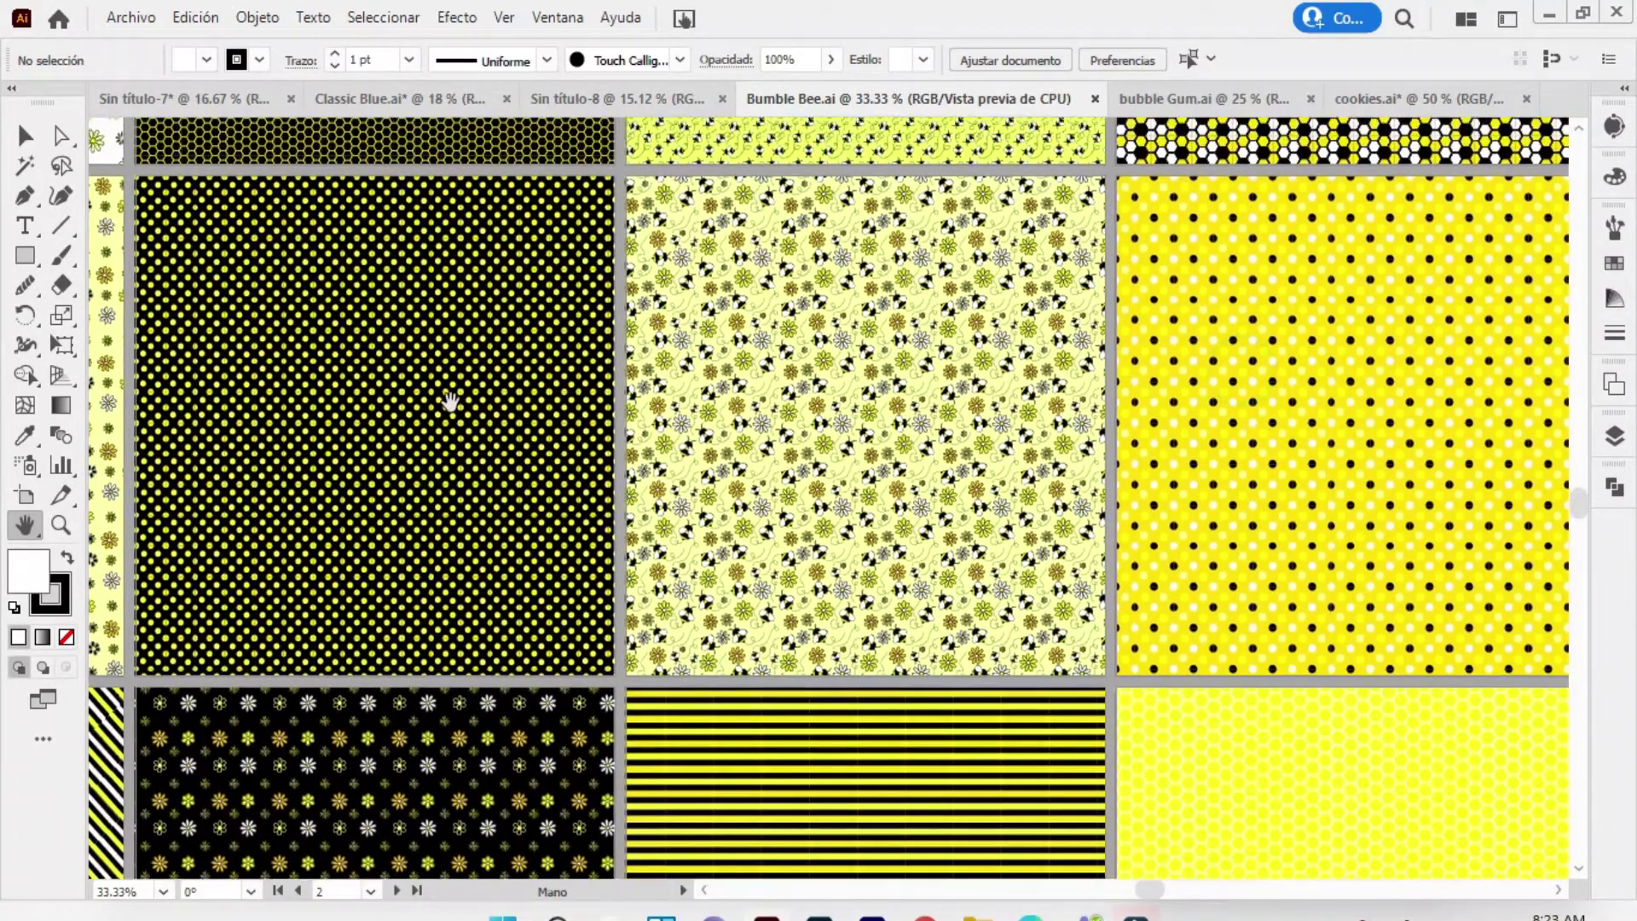
pyautogui.moveTo(446, 402)
pyautogui.mouseDown()
pyautogui.moveTo(656, 244)
pyautogui.moveTo(759, 219)
pyautogui.mouseUp()
pyautogui.moveTo(566, 512); pyautogui.dragTo(554, 384)
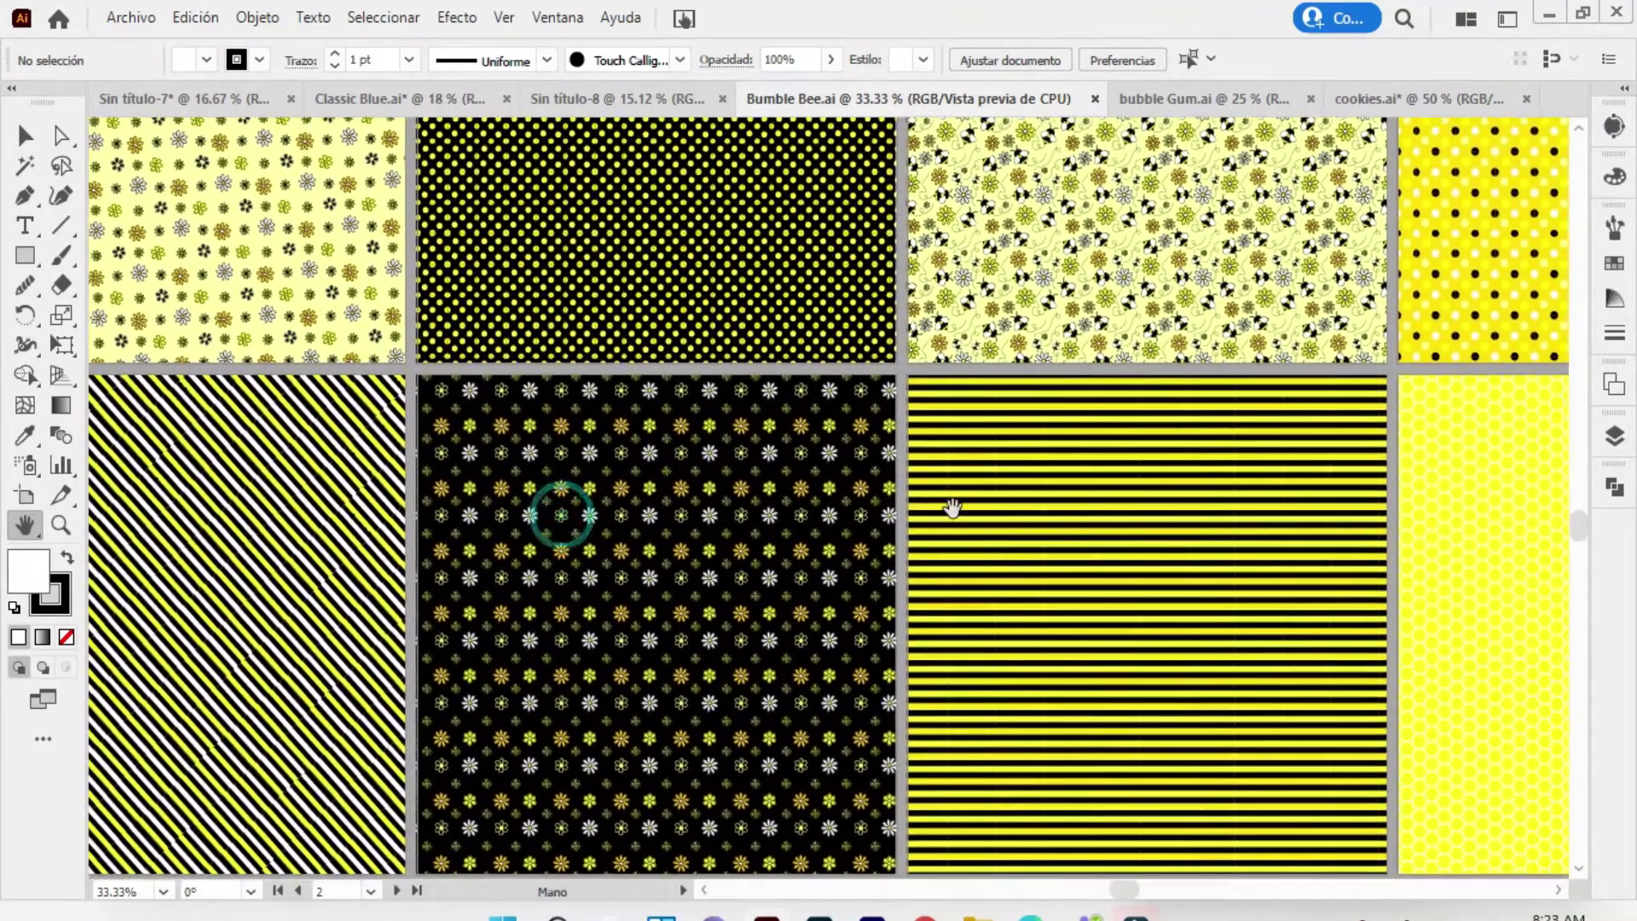
pyautogui.moveTo(274, 529)
pyautogui.mouseDown()
pyautogui.moveTo(410, 494)
pyautogui.moveTo(379, 456)
pyautogui.mouseUp()
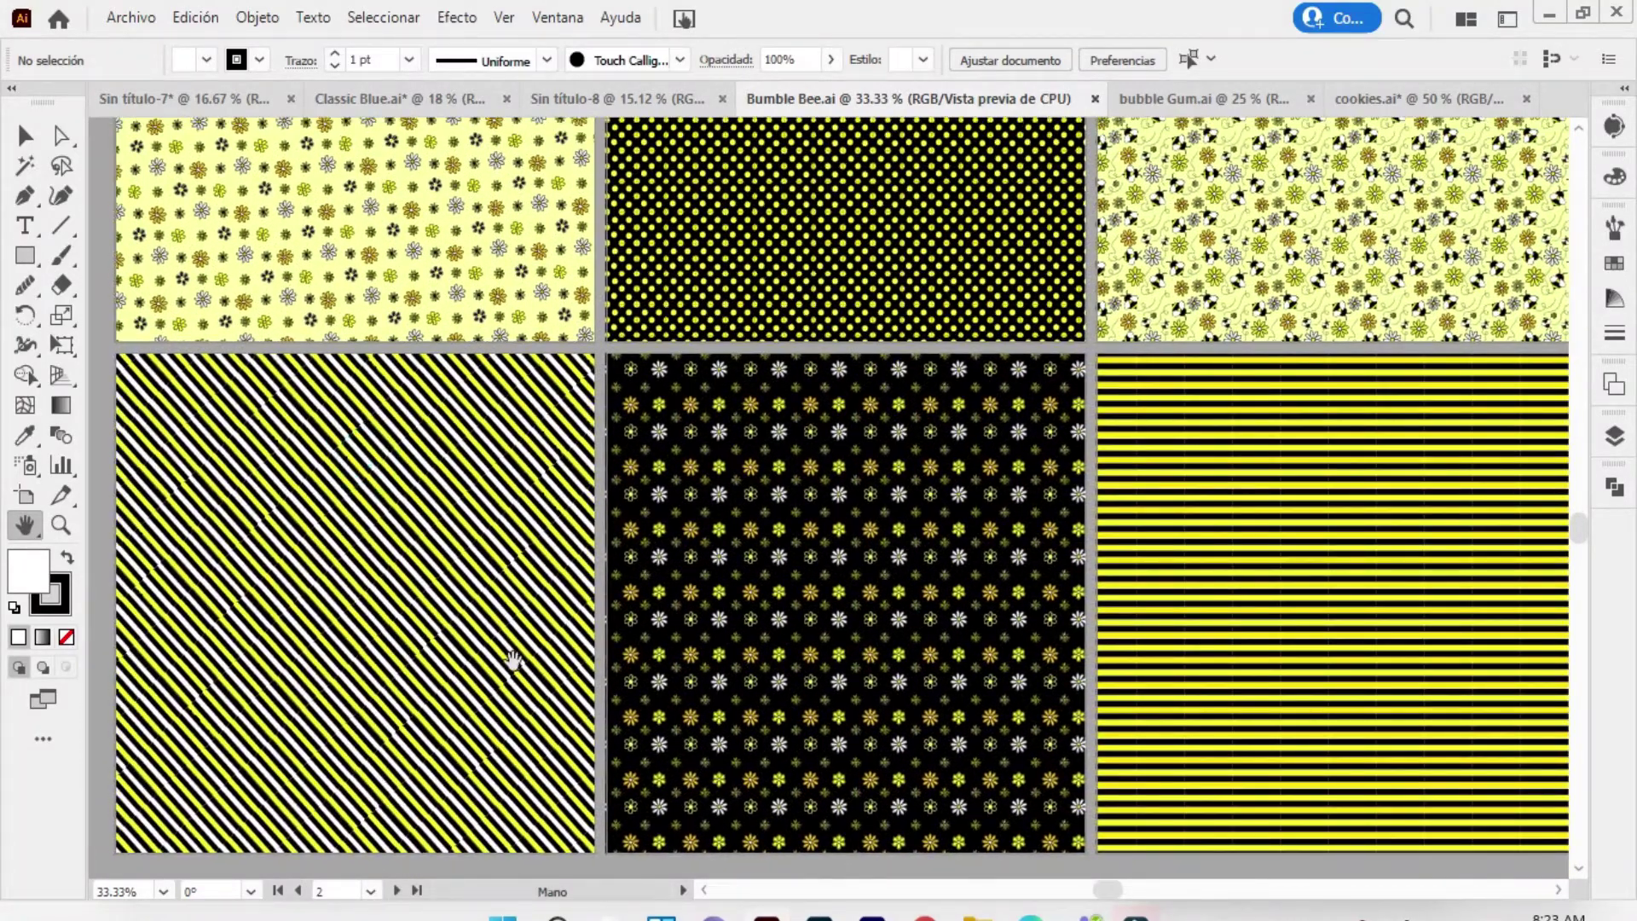
pyautogui.moveTo(513, 504); pyautogui.dragTo(466, 398)
pyautogui.moveTo(680, 409)
pyautogui.mouseDown()
pyautogui.moveTo(640, 596)
pyautogui.moveTo(637, 418)
pyautogui.mouseUp()
pyautogui.moveTo(697, 590); pyautogui.dragTo(619, 466)
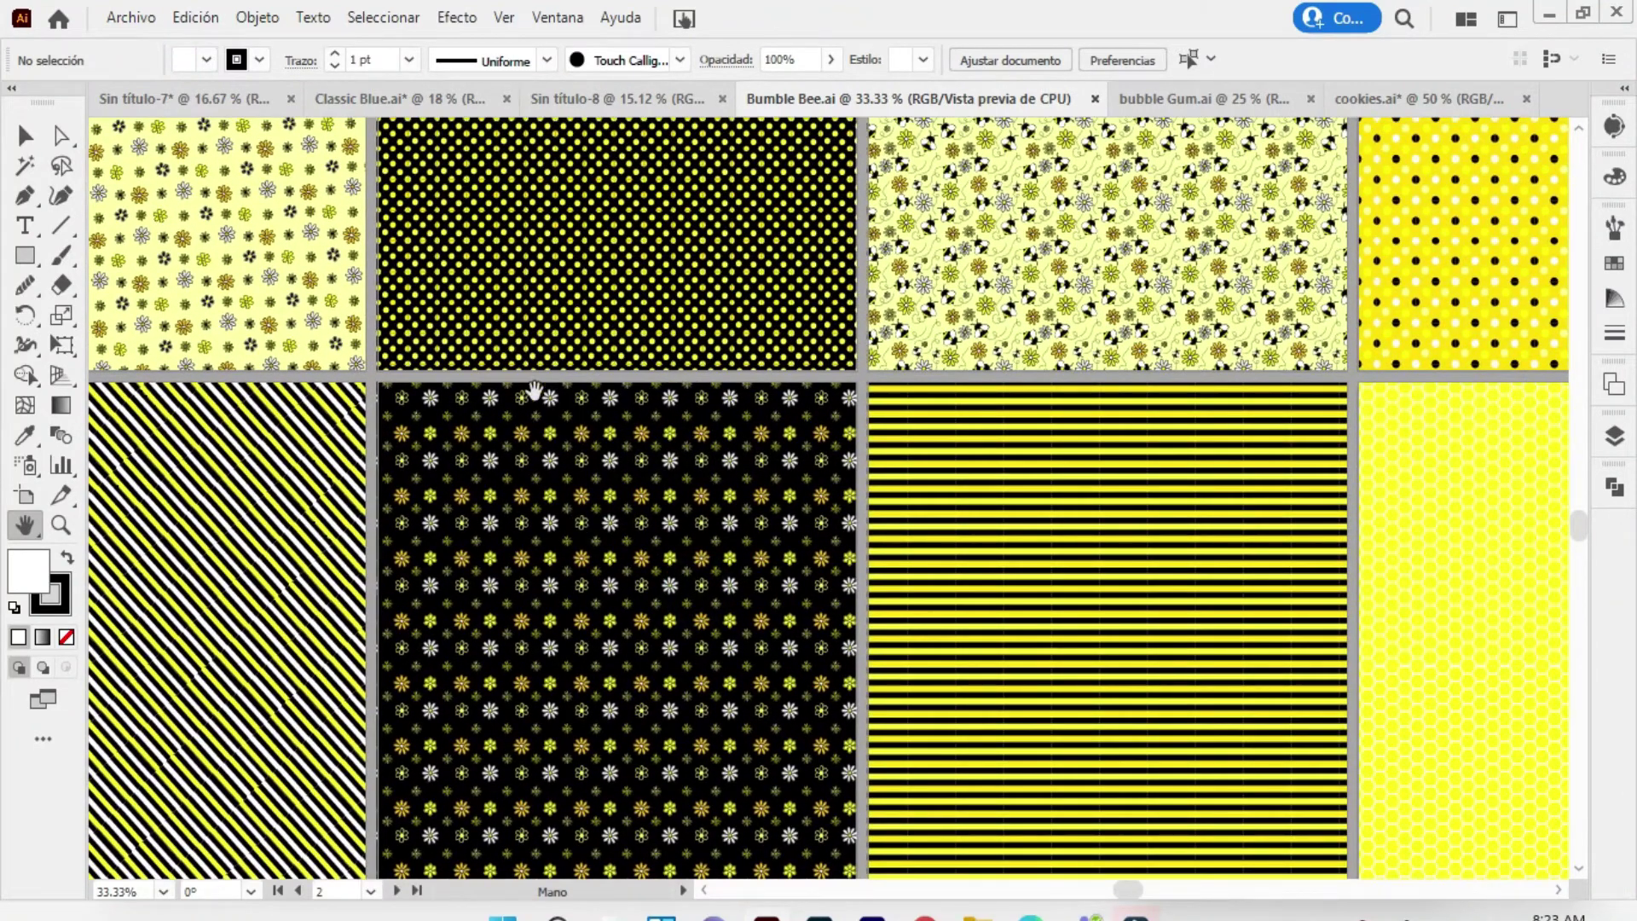
# Pan up to the top row of bee patterns and across the side columns
pyautogui.moveTo(537, 390); pyautogui.dragTo(585, 711)
pyautogui.moveTo(560, 314); pyautogui.dragTo(621, 519)
pyautogui.moveTo(318, 258); pyautogui.dragTo(472, 573)
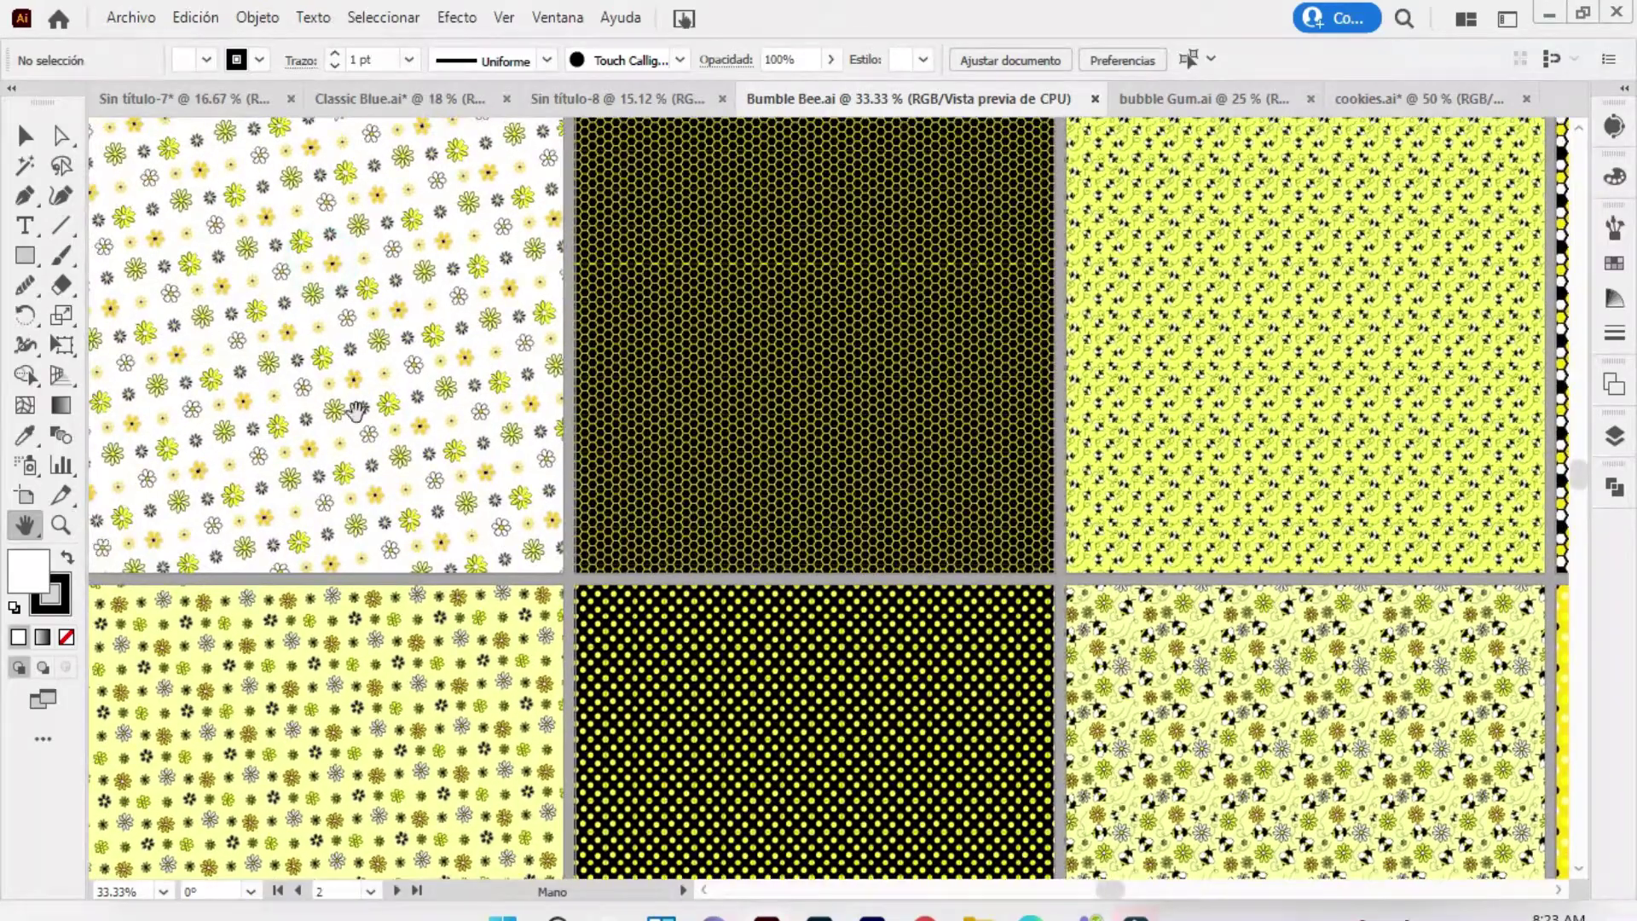
pyautogui.moveTo(300, 372); pyautogui.dragTo(402, 450)
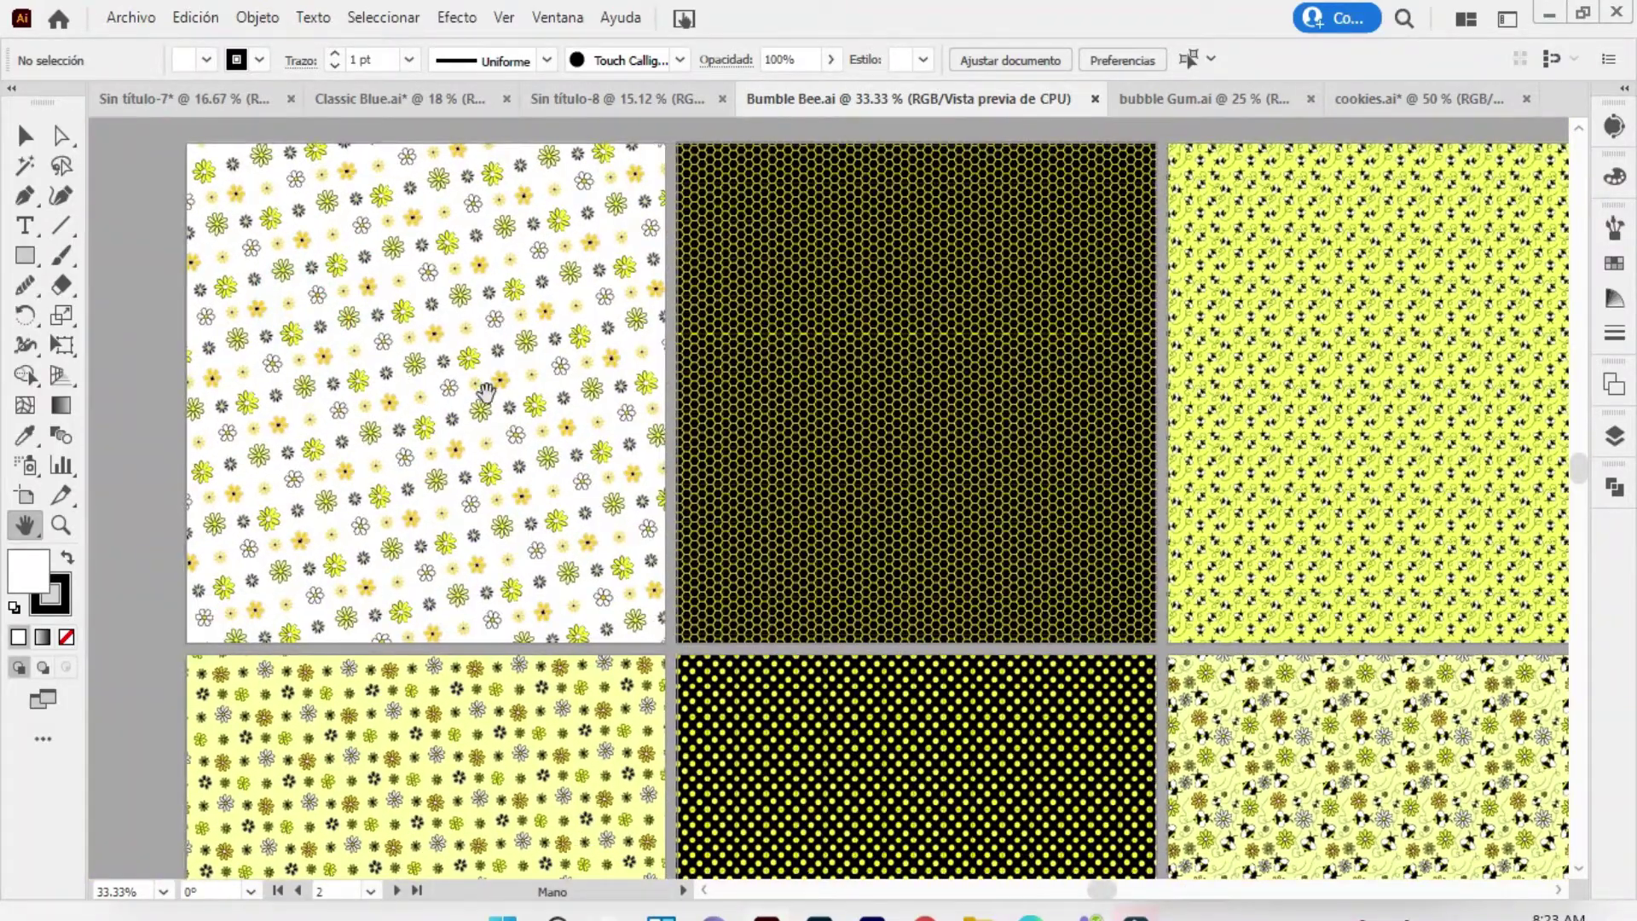
pyautogui.moveTo(961, 410); pyautogui.dragTo(867, 382)
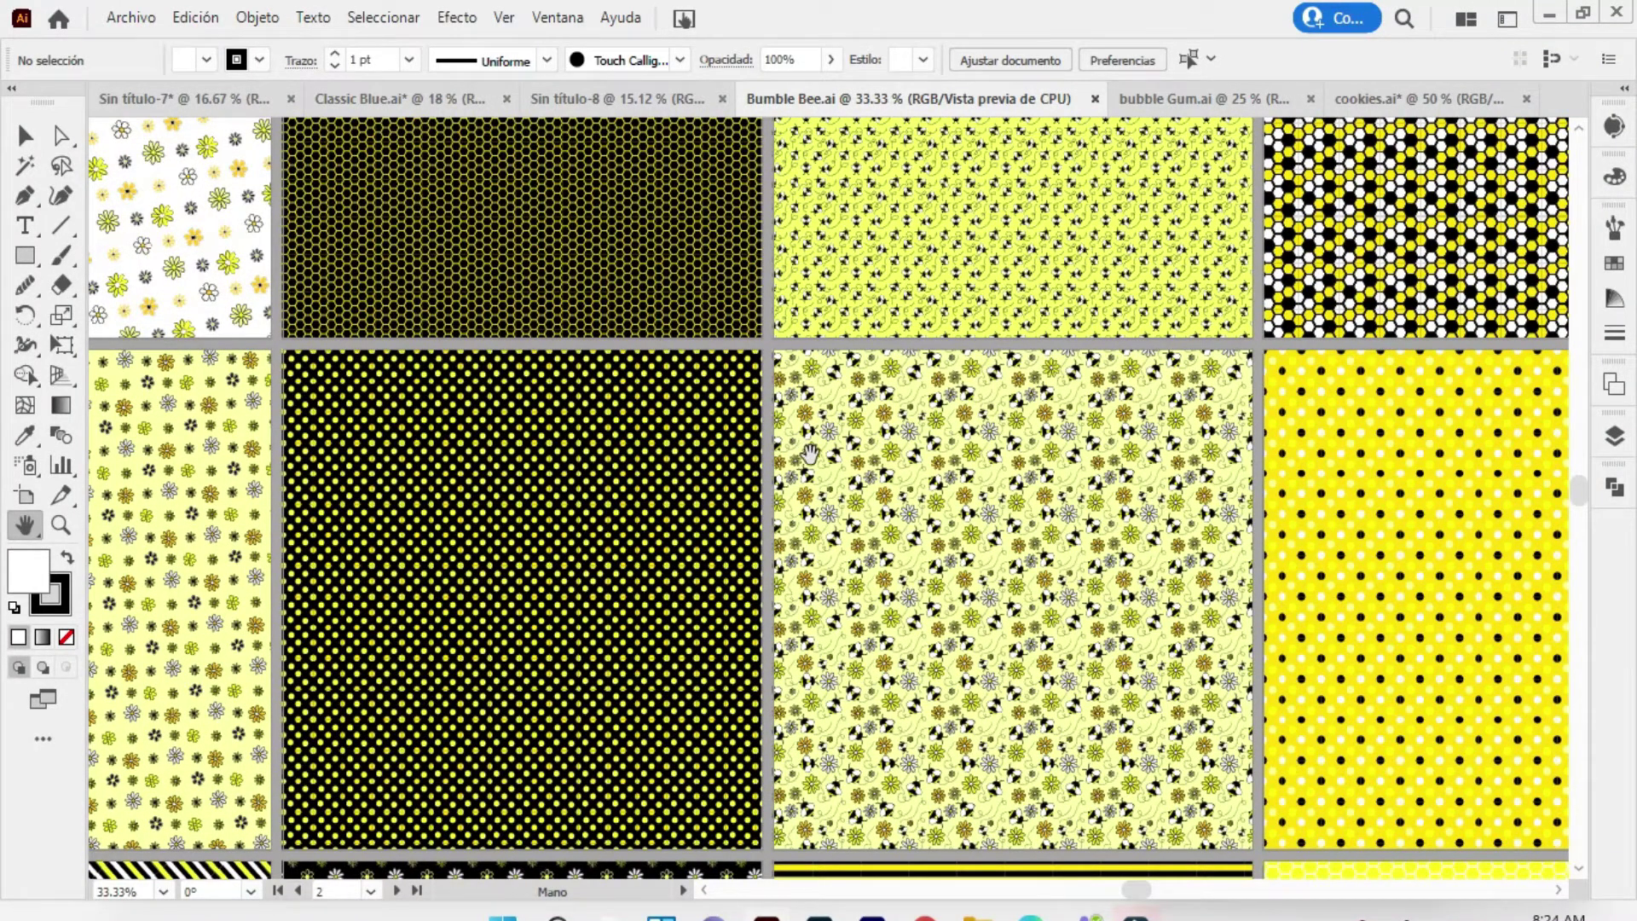
pyautogui.moveTo(828, 394)
pyautogui.mouseDown()
pyautogui.moveTo(836, 379)
pyautogui.moveTo(847, 409)
pyautogui.moveTo(796, 442)
pyautogui.moveTo(699, 271)
pyautogui.mouseUp()
pyautogui.moveTo(659, 333)
pyautogui.mouseDown()
pyautogui.moveTo(748, 420)
pyautogui.moveTo(798, 274)
pyautogui.moveTo(620, 501)
pyautogui.mouseUp()
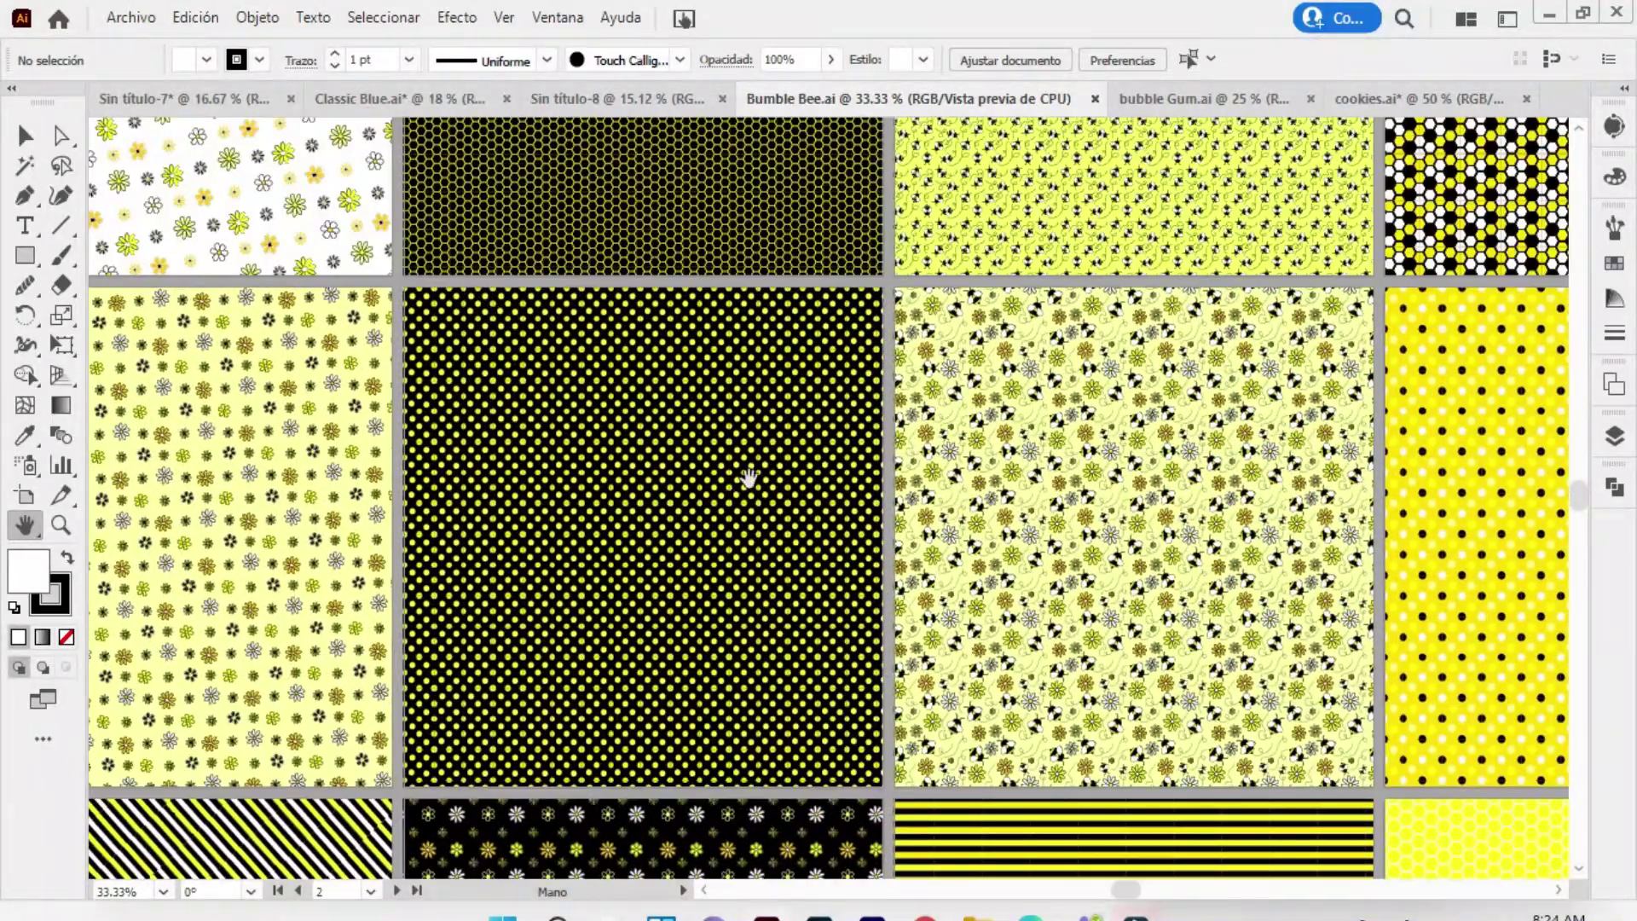
pyautogui.moveTo(1480, 383); pyautogui.dragTo(1210, 406)
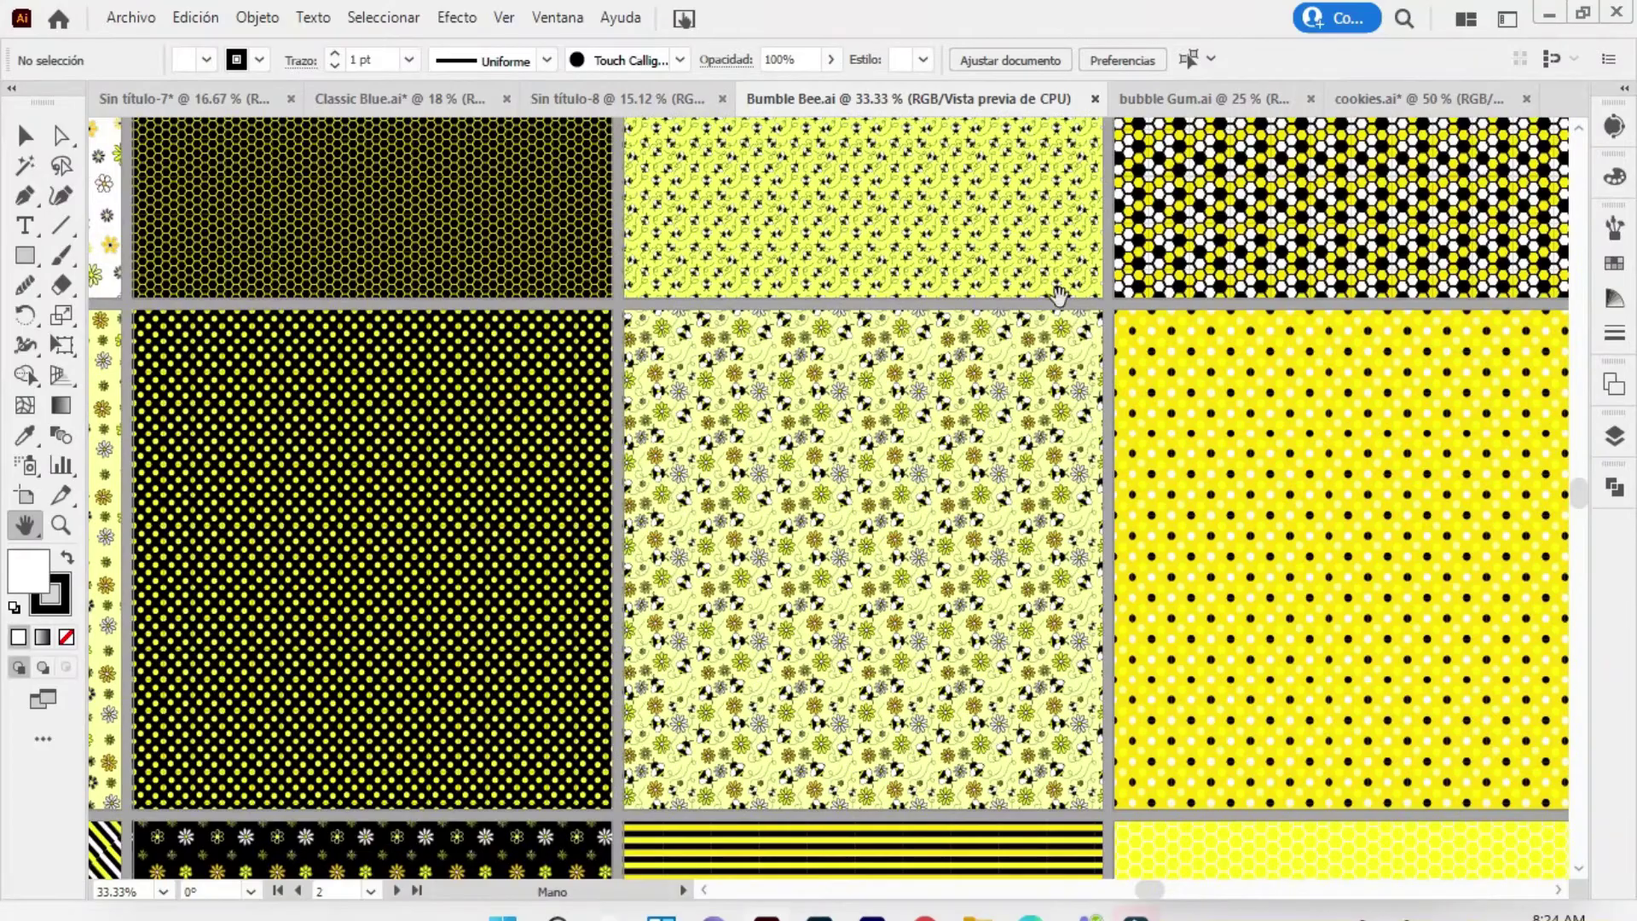
pyautogui.moveTo(517, 231); pyautogui.dragTo(577, 289)
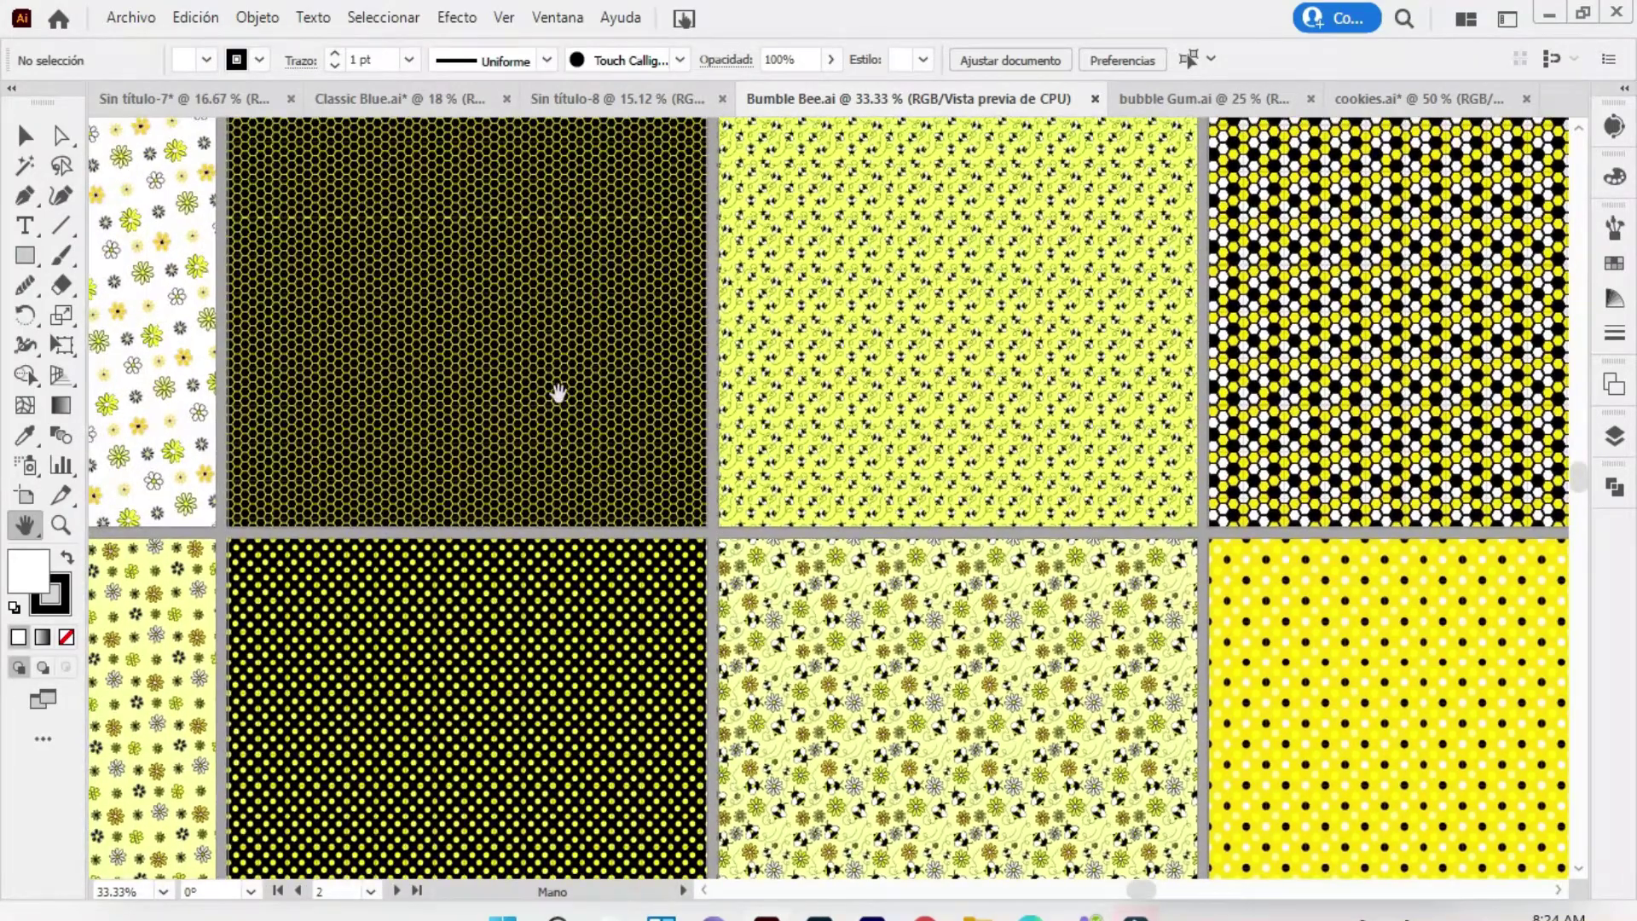
pyautogui.moveTo(1334, 267); pyautogui.dragTo(1249, 276)
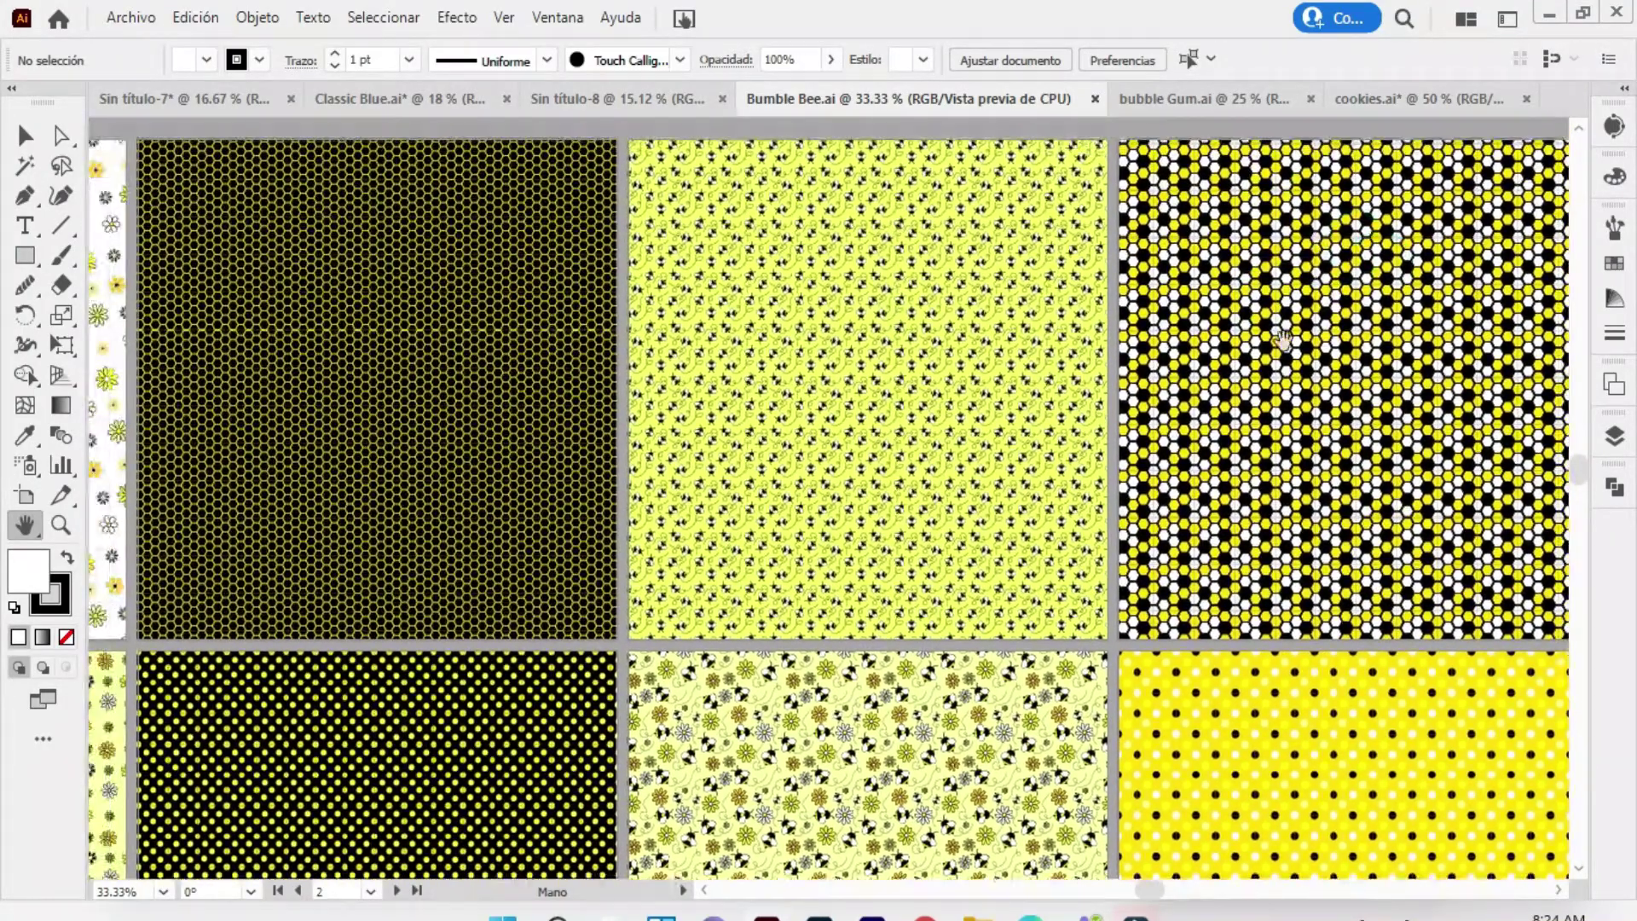
pyautogui.moveTo(593, 300)
pyautogui.mouseDown()
pyautogui.moveTo(857, 335)
pyautogui.moveTo(950, 315)
pyautogui.mouseUp()
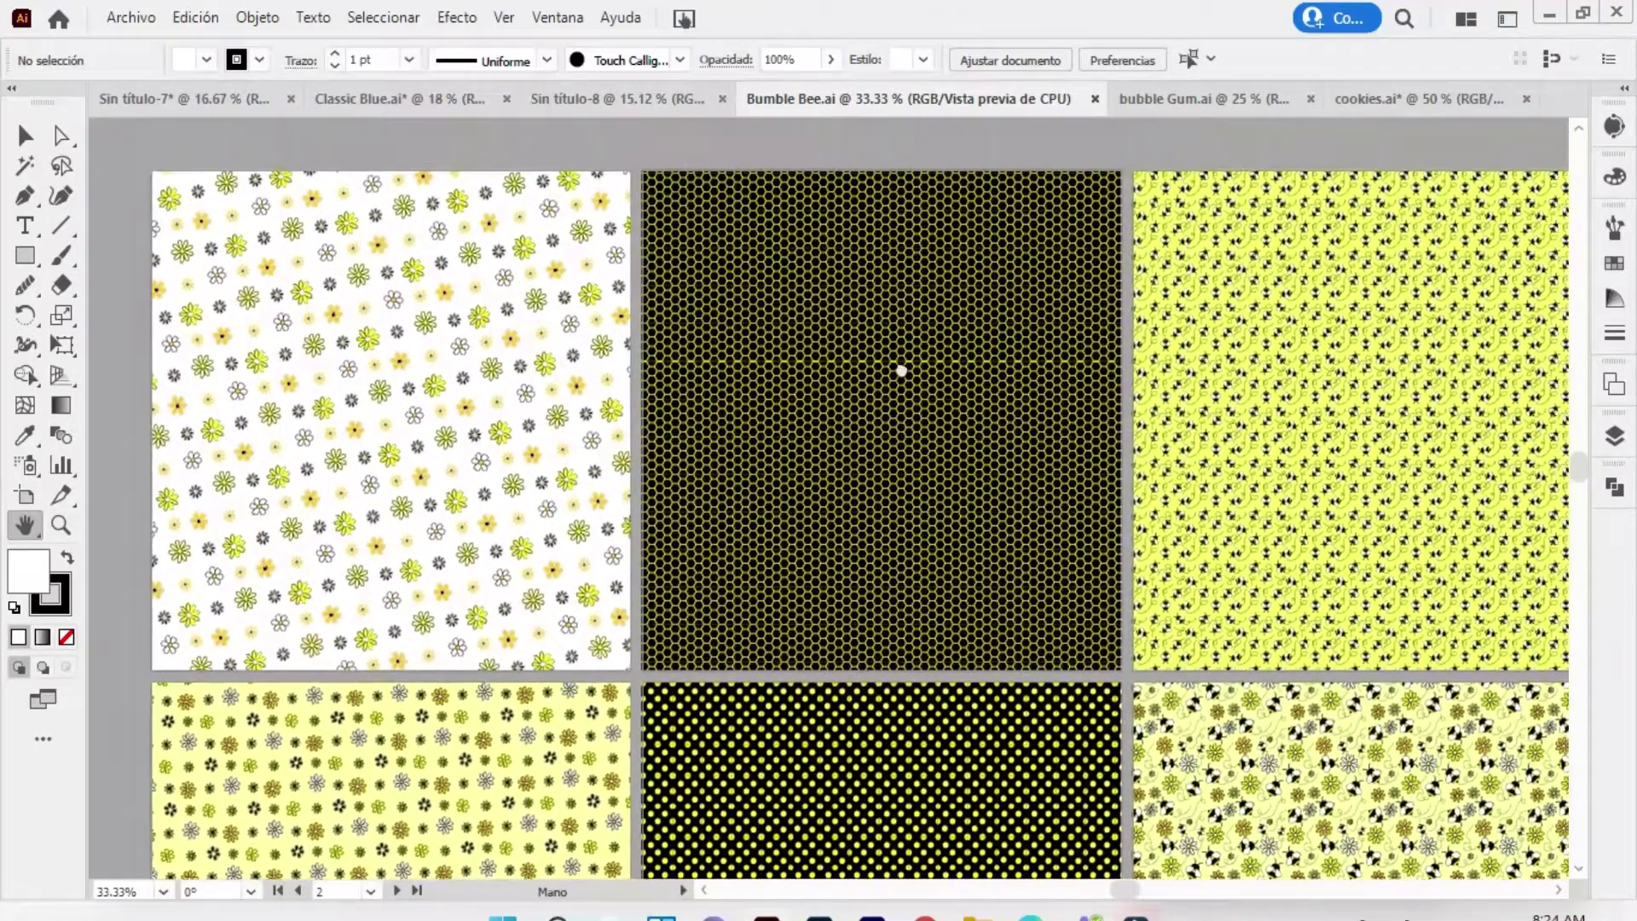
# Cycle through the Sin título-7, Classic Blue and Bumble Bee documents
pyautogui.click(220, 100)
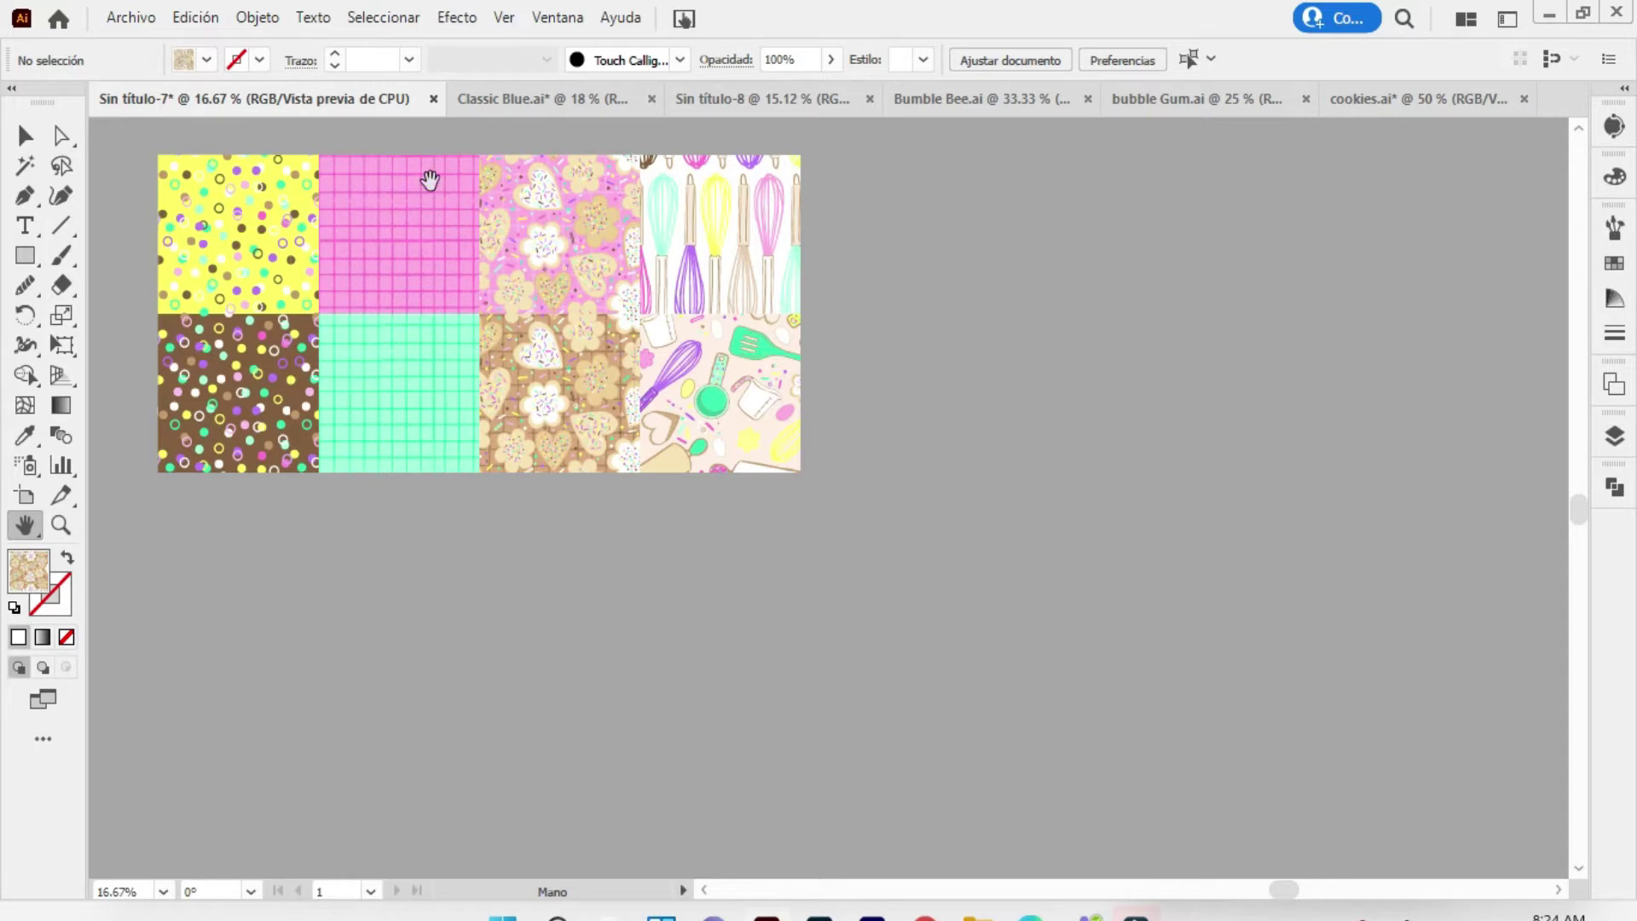
pyautogui.click(588, 99)
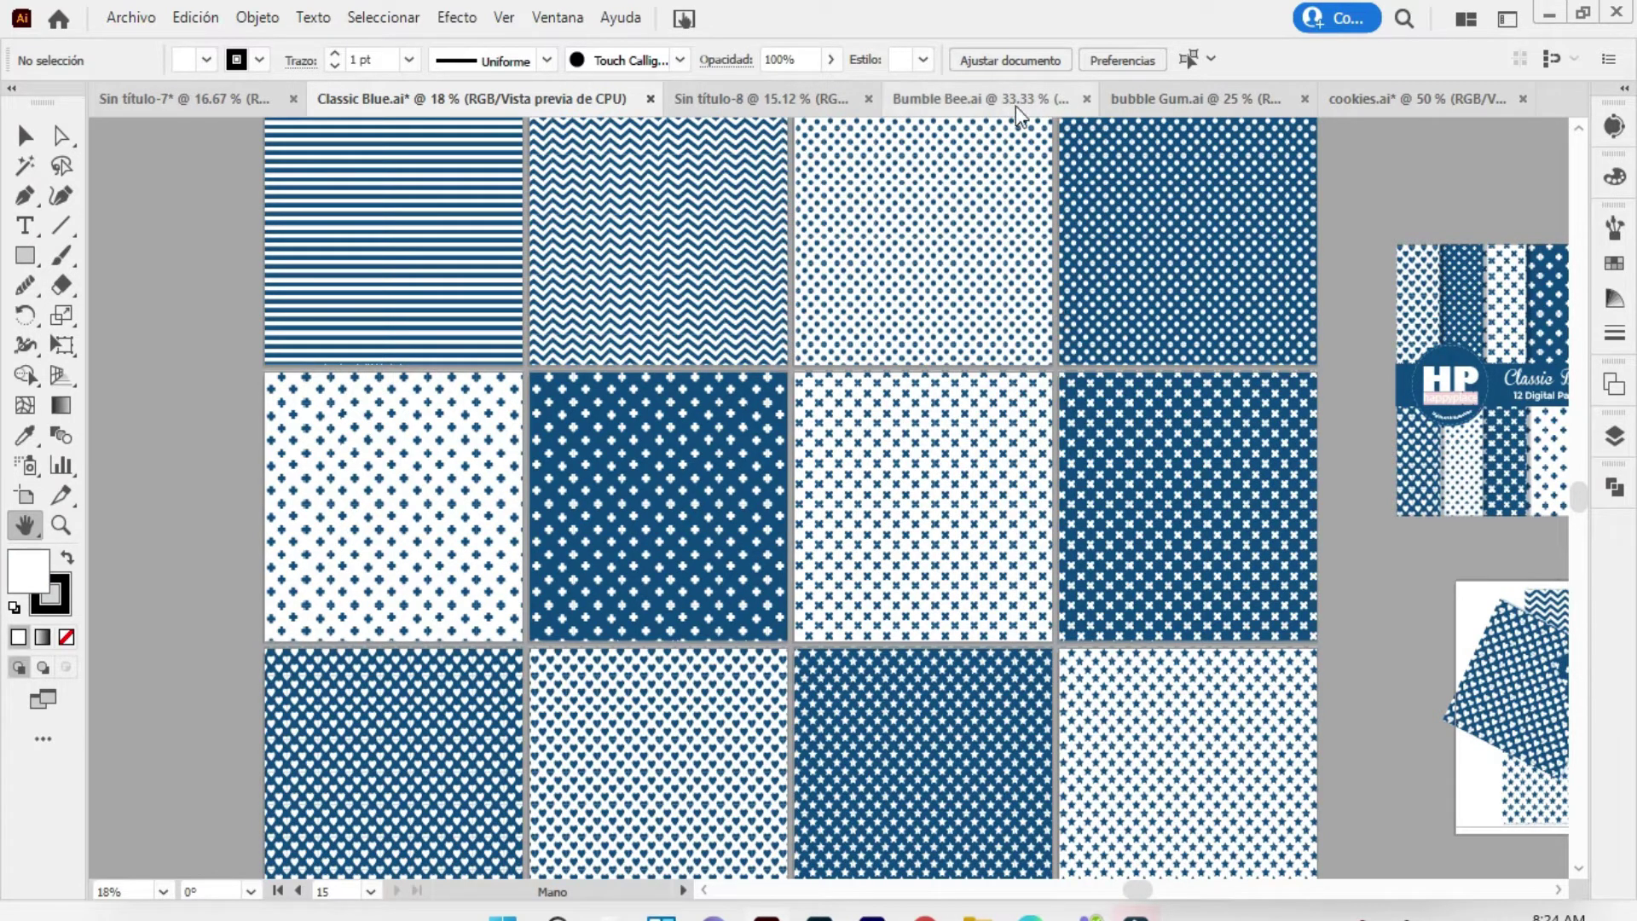
pyautogui.click(980, 99)
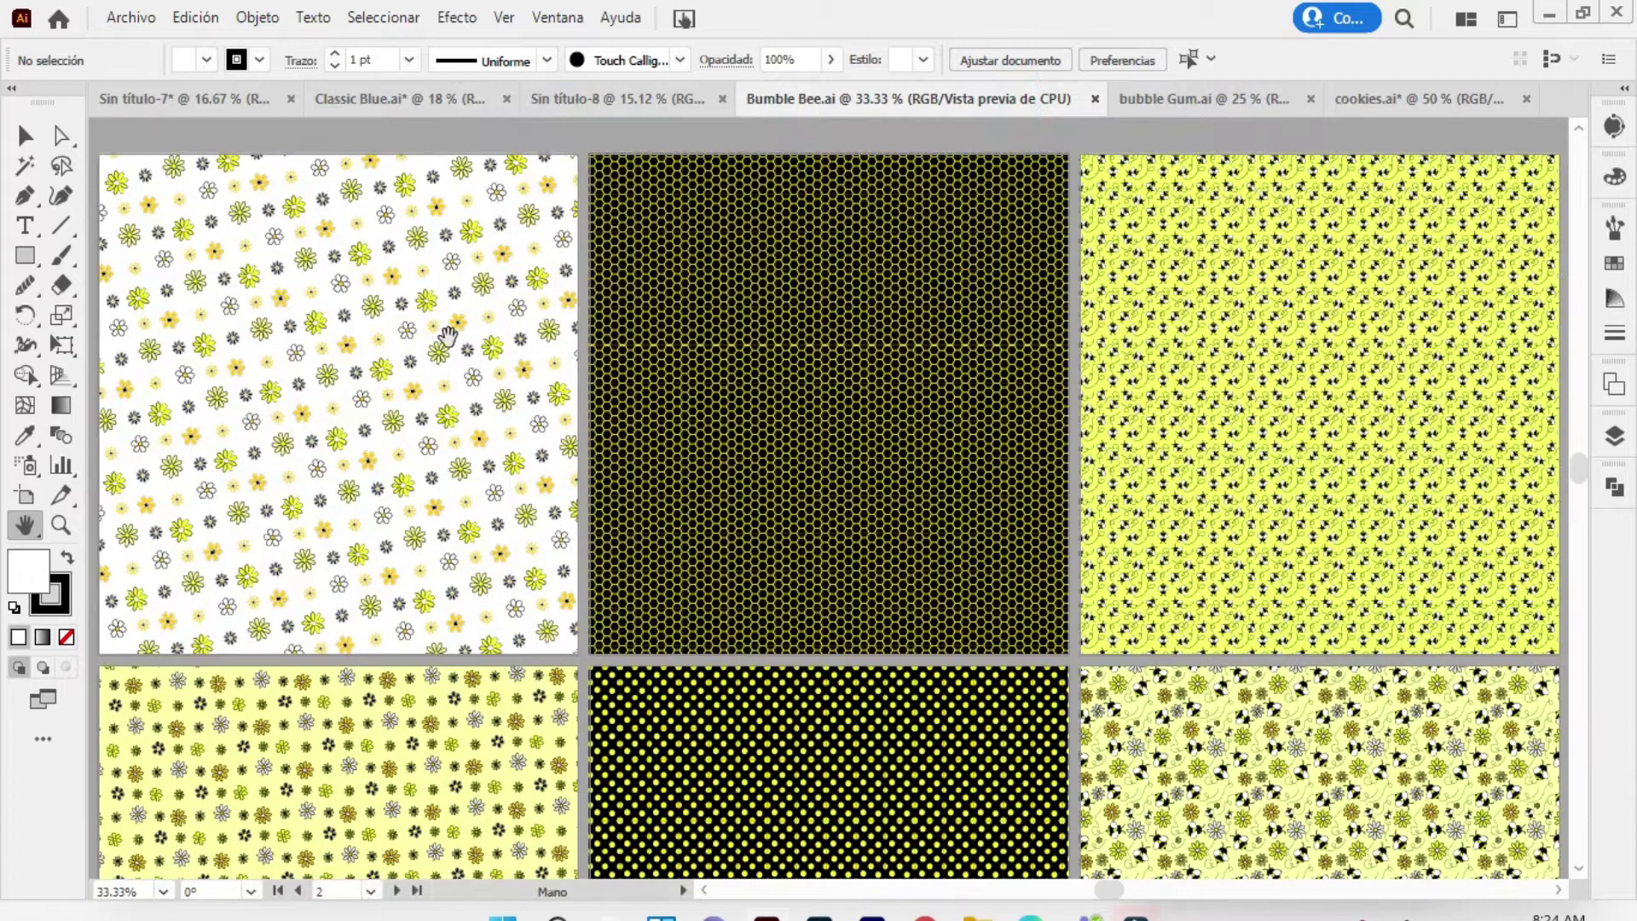
# Pan across the bee artboards, from the left columns to the bottom striped row
pyautogui.moveTo(485, 438); pyautogui.dragTo(408, 248)
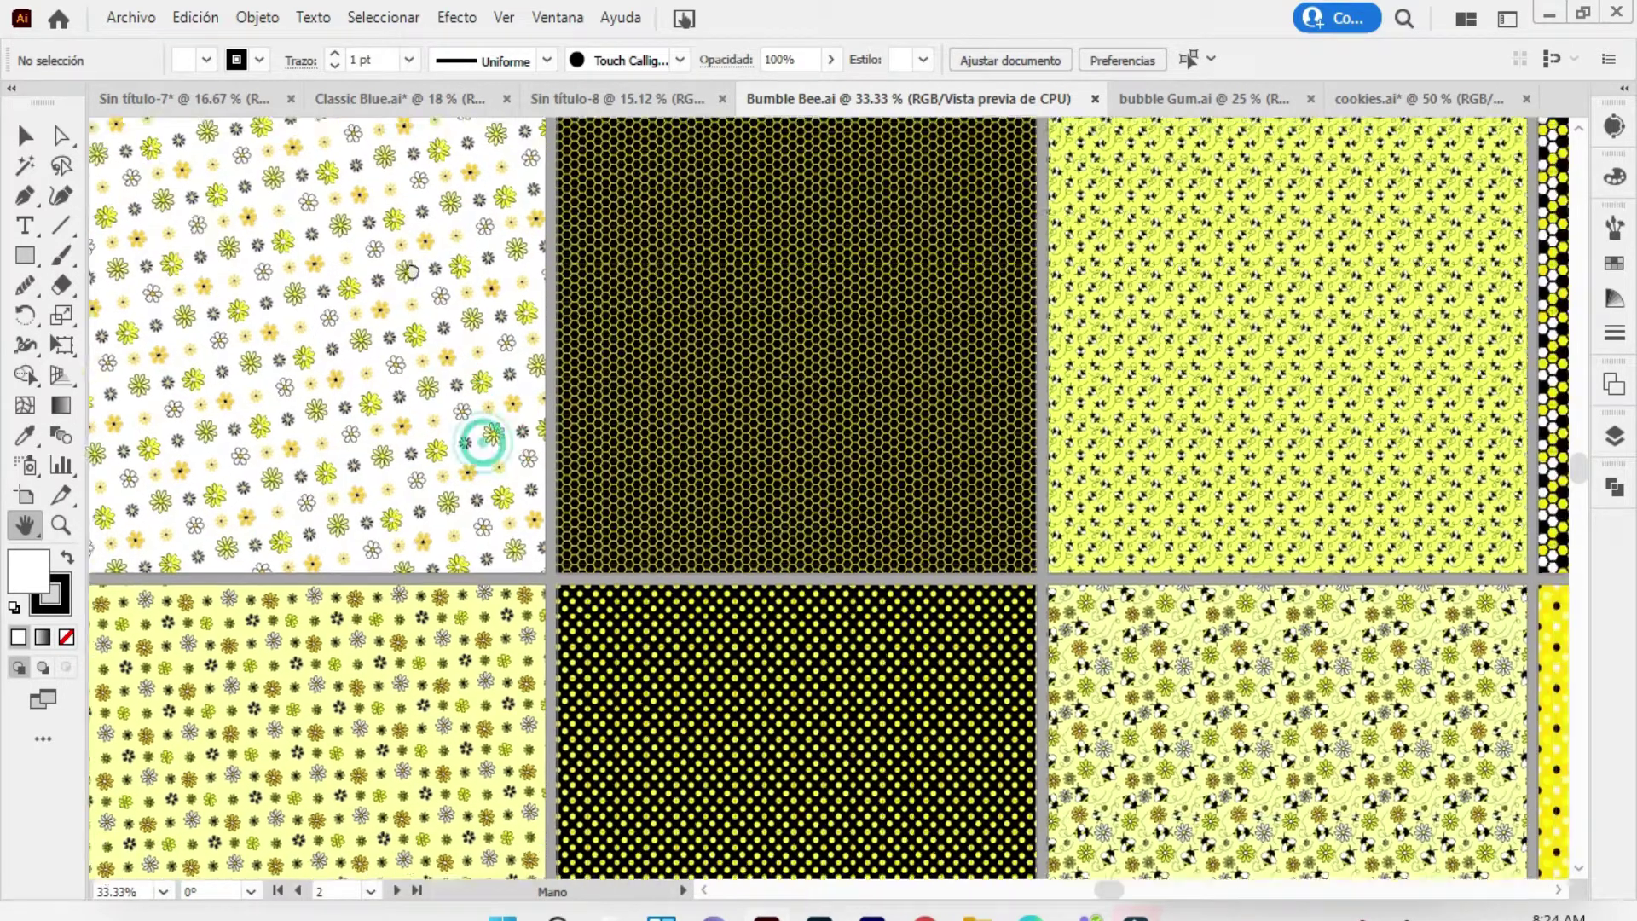
pyautogui.moveTo(1115, 607)
pyautogui.mouseDown()
pyautogui.moveTo(687, 488)
pyautogui.moveTo(850, 179)
pyautogui.mouseUp()
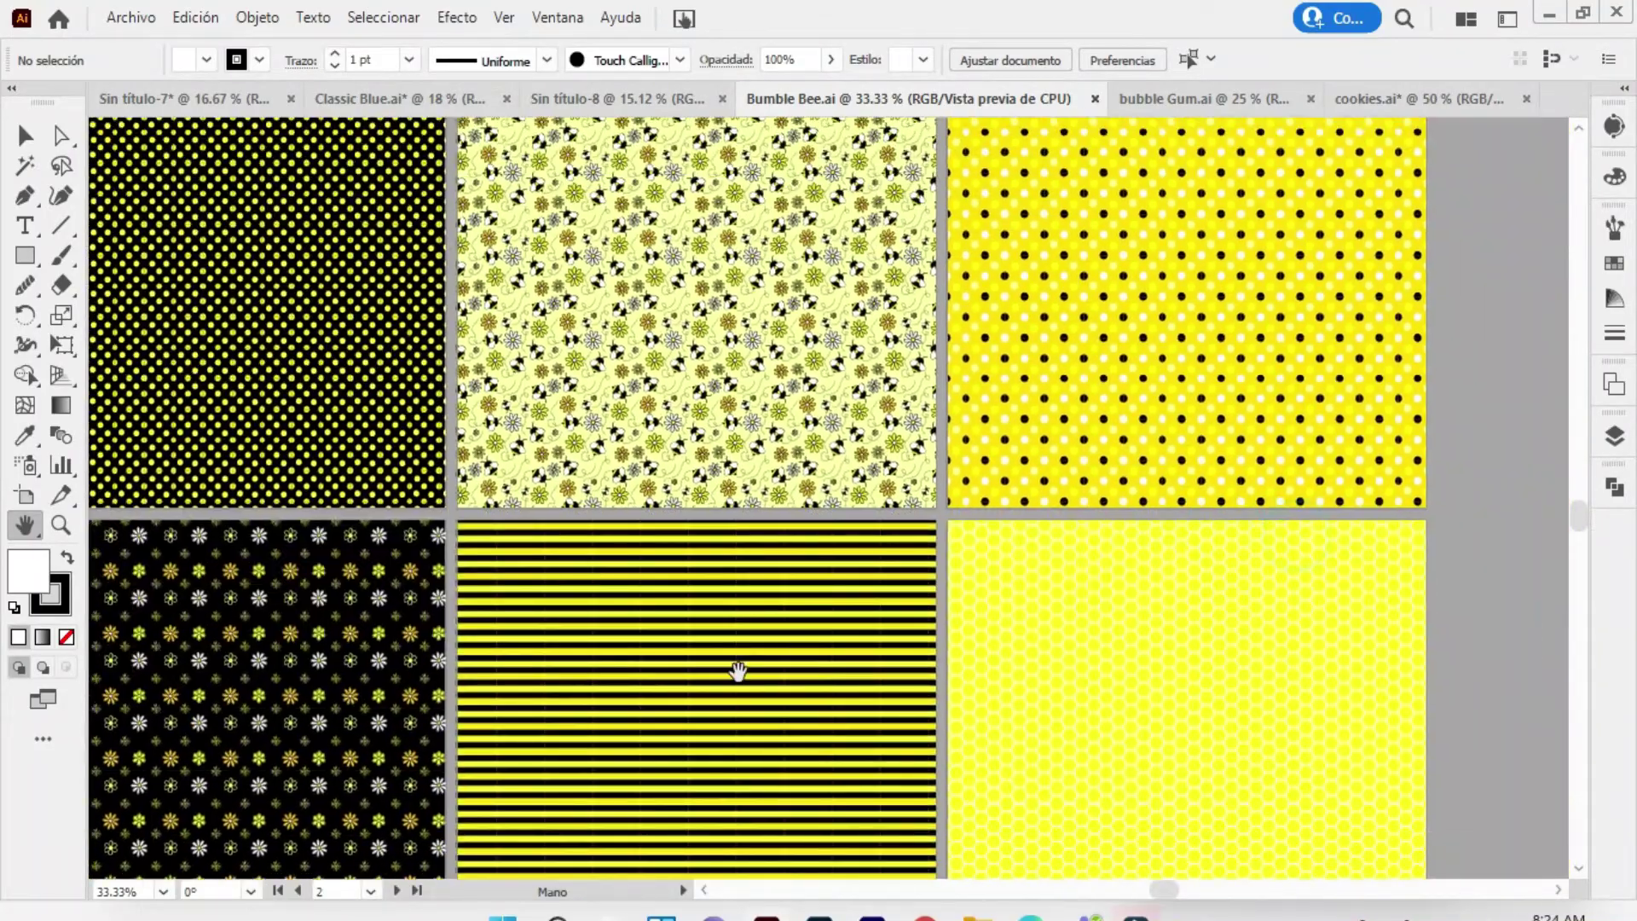
pyautogui.moveTo(738, 668); pyautogui.dragTo(1009, 472)
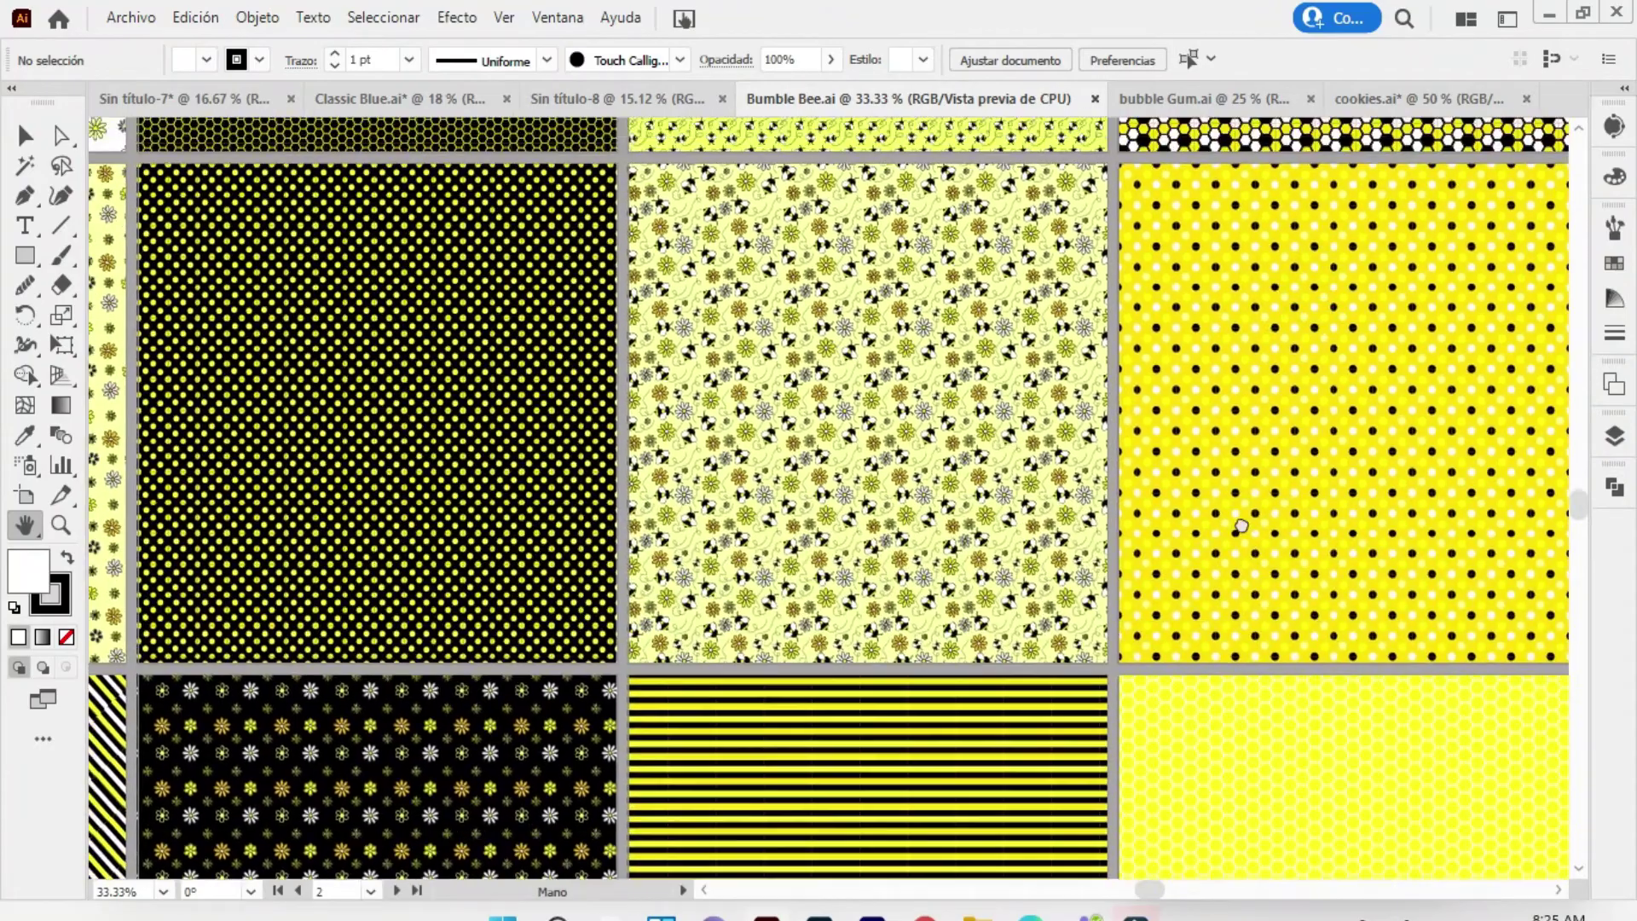
pyautogui.moveTo(1023, 170); pyautogui.dragTo(948, 639)
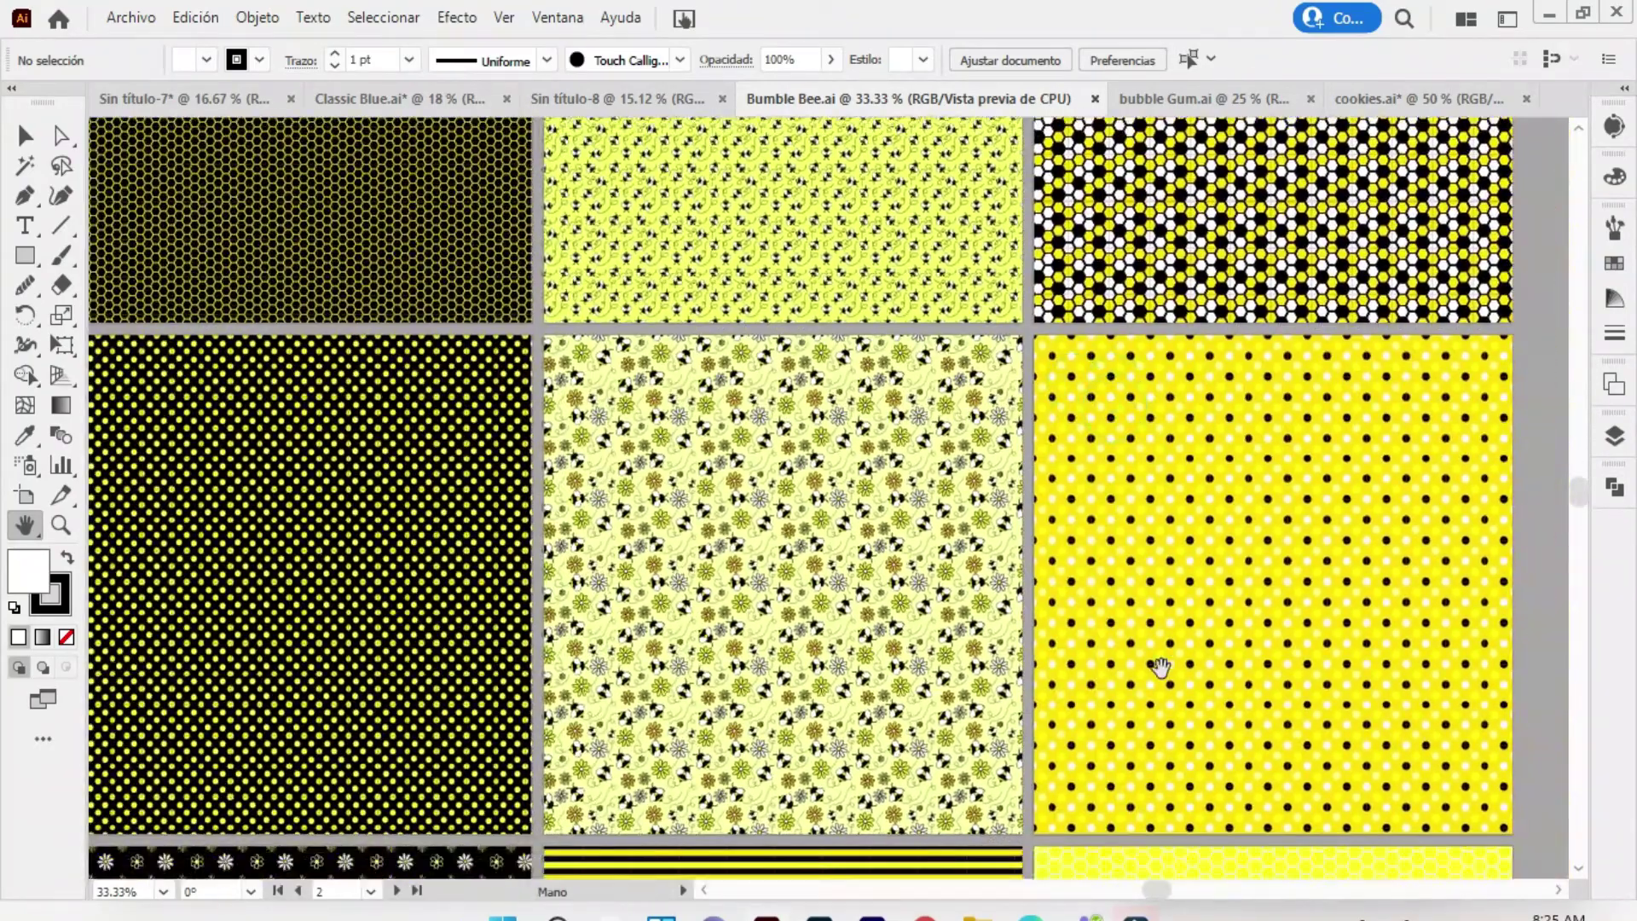
pyautogui.moveTo(948, 285); pyautogui.dragTo(977, 328)
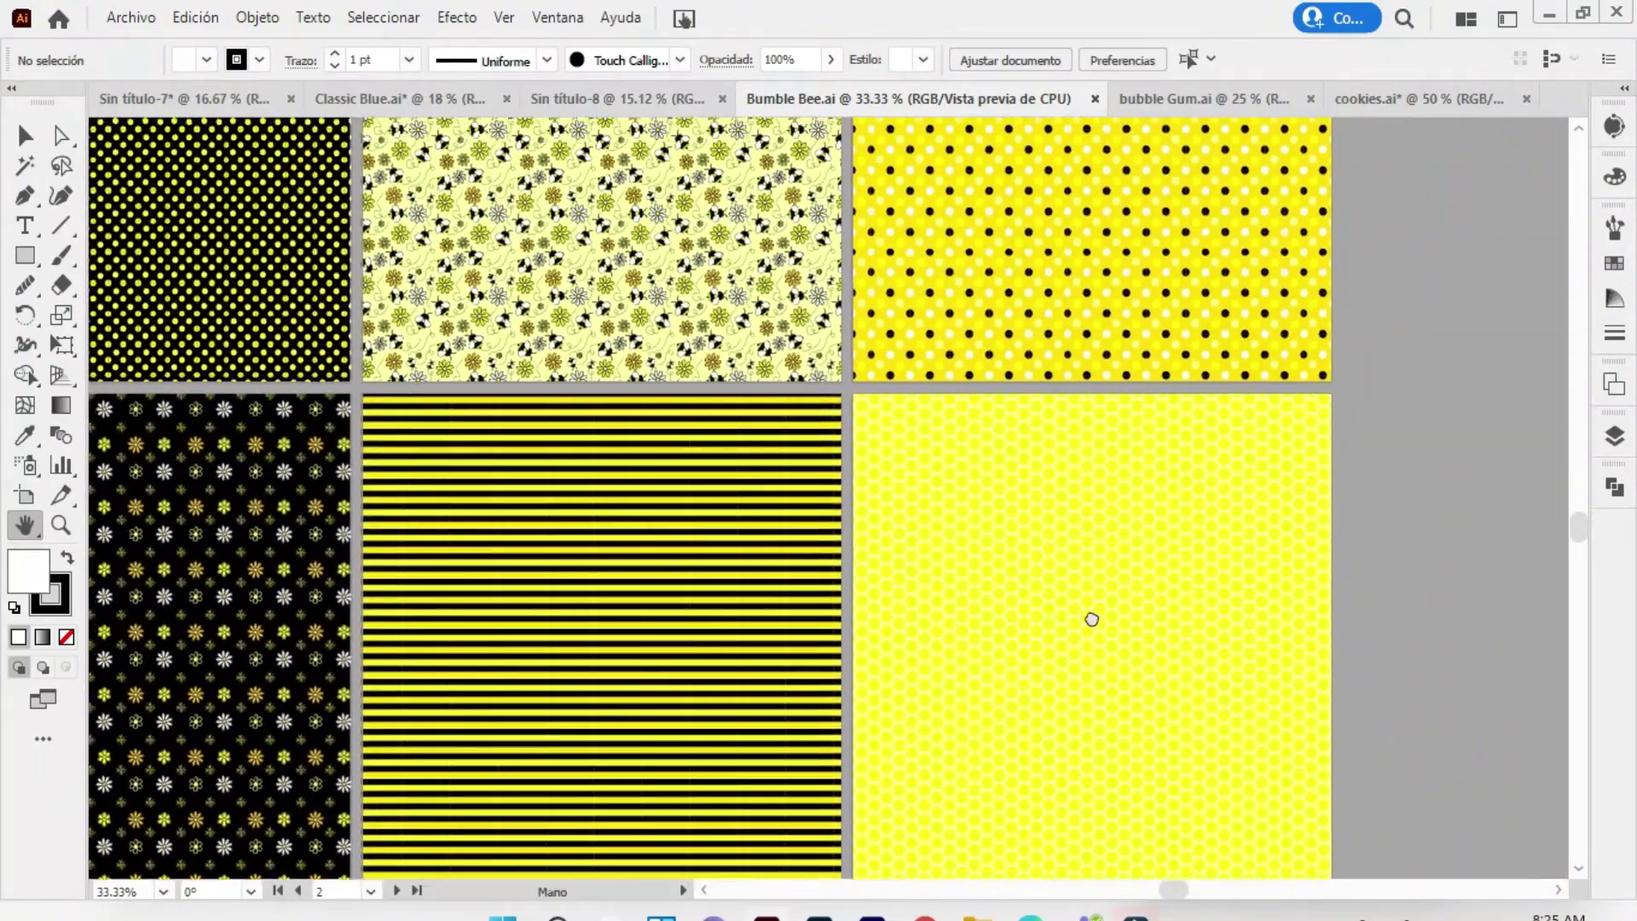
pyautogui.moveTo(1088, 617); pyautogui.dragTo(1204, 696)
# Open bubble Gum.ai and pan across its pastel artboards
pyautogui.click(1193, 99)
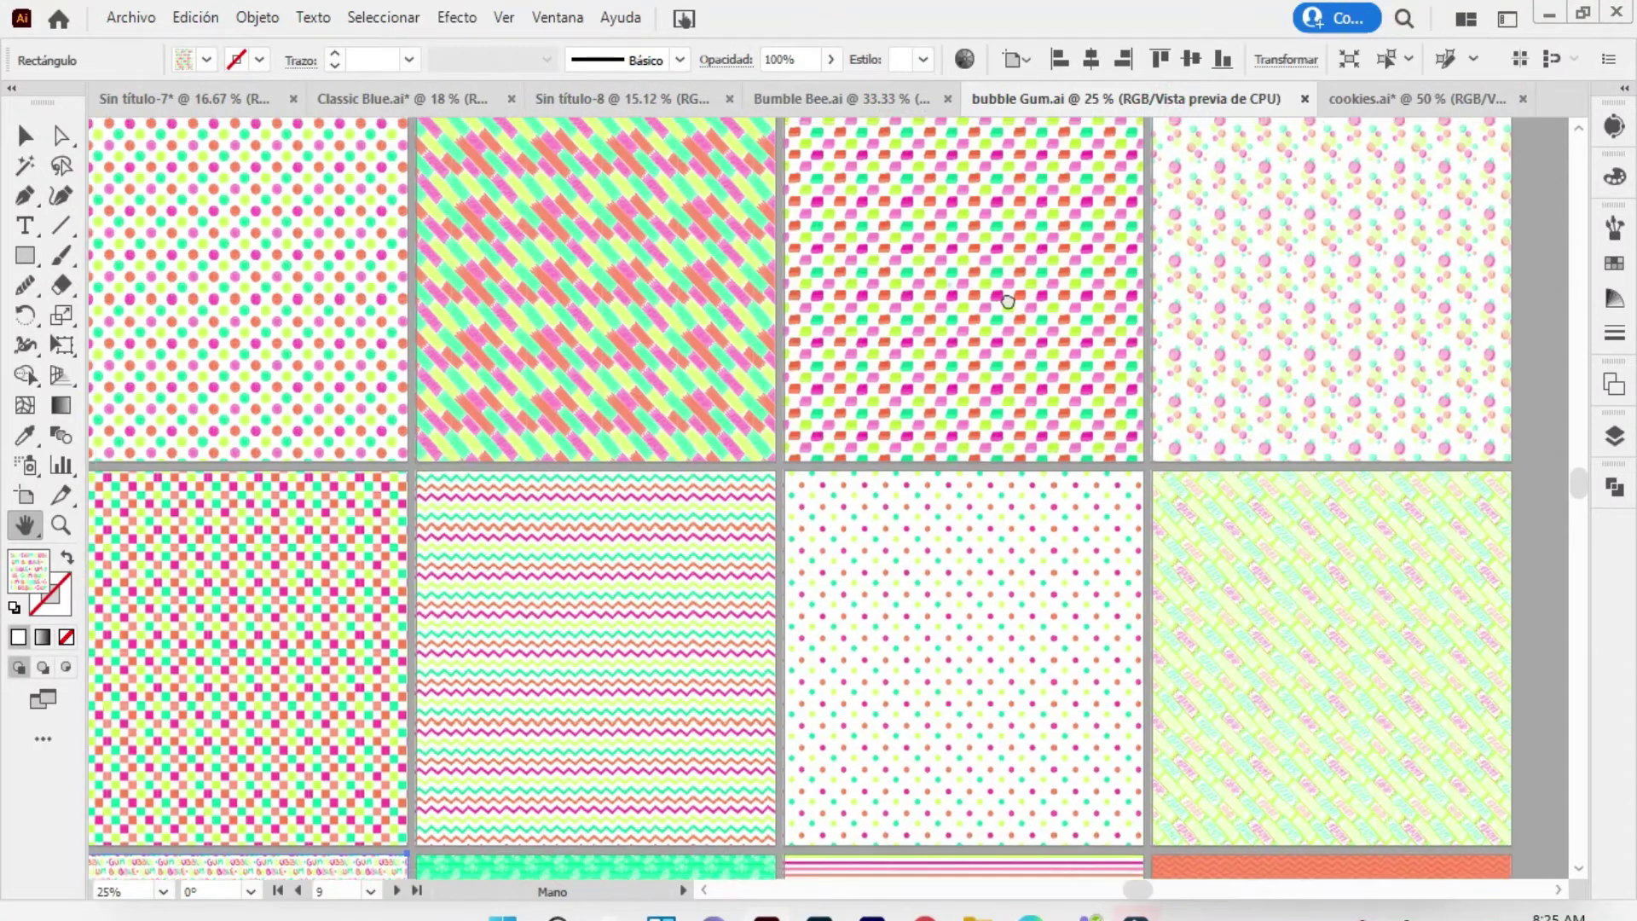
pyautogui.moveTo(1007, 301); pyautogui.dragTo(1095, 324)
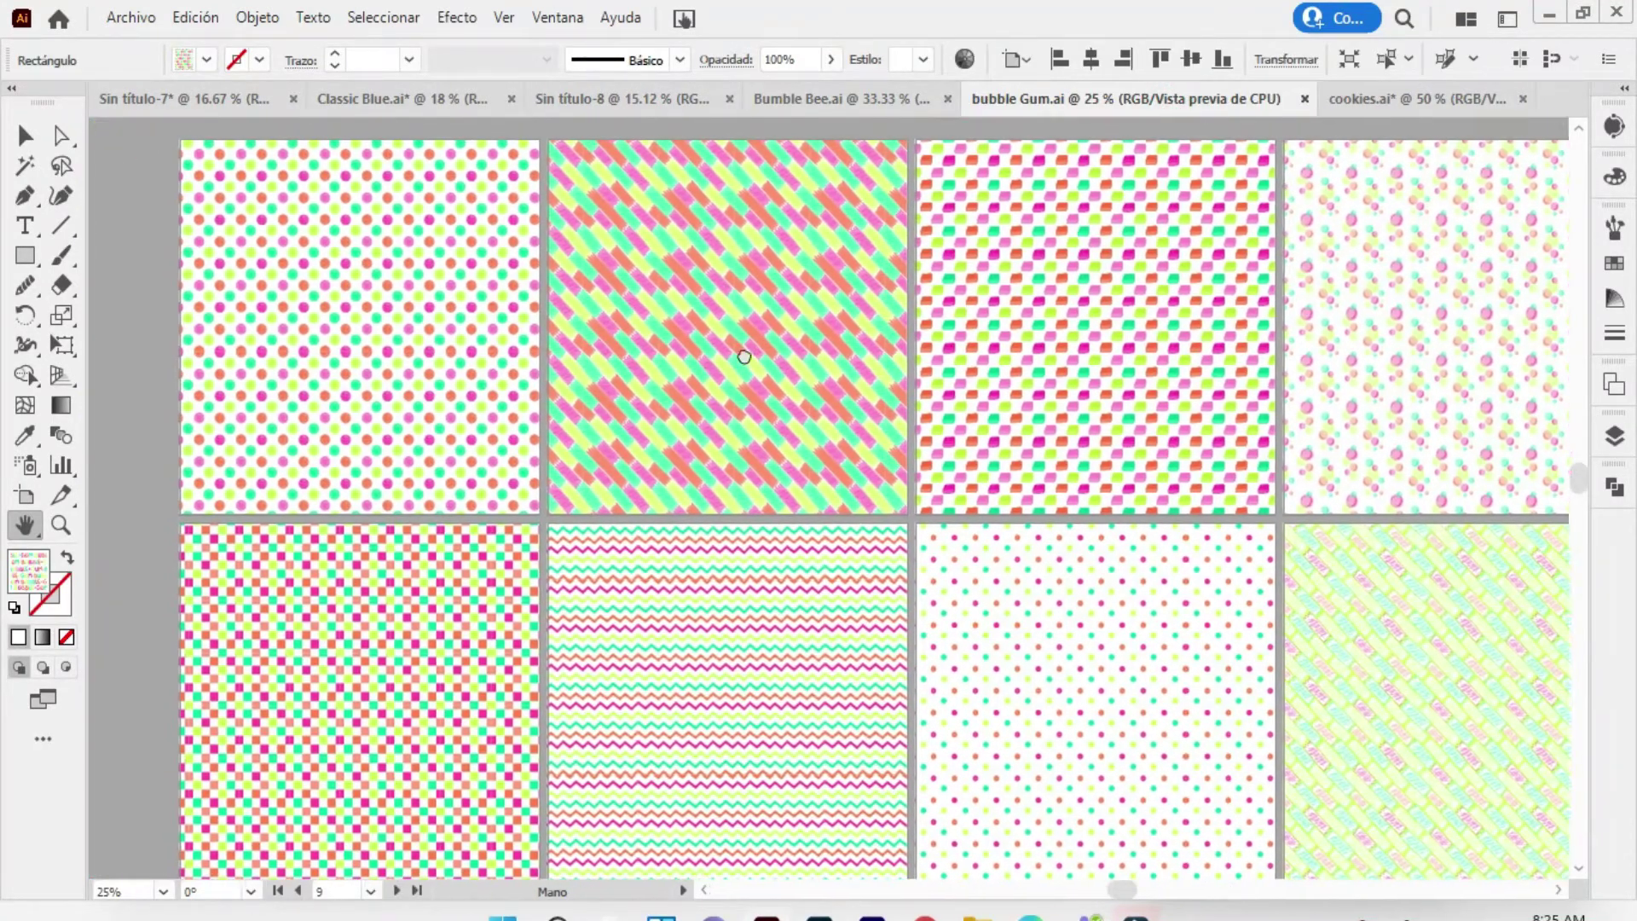
pyautogui.moveTo(778, 342)
pyautogui.mouseDown()
pyautogui.moveTo(662, 371)
pyautogui.moveTo(679, 332)
pyautogui.mouseUp()
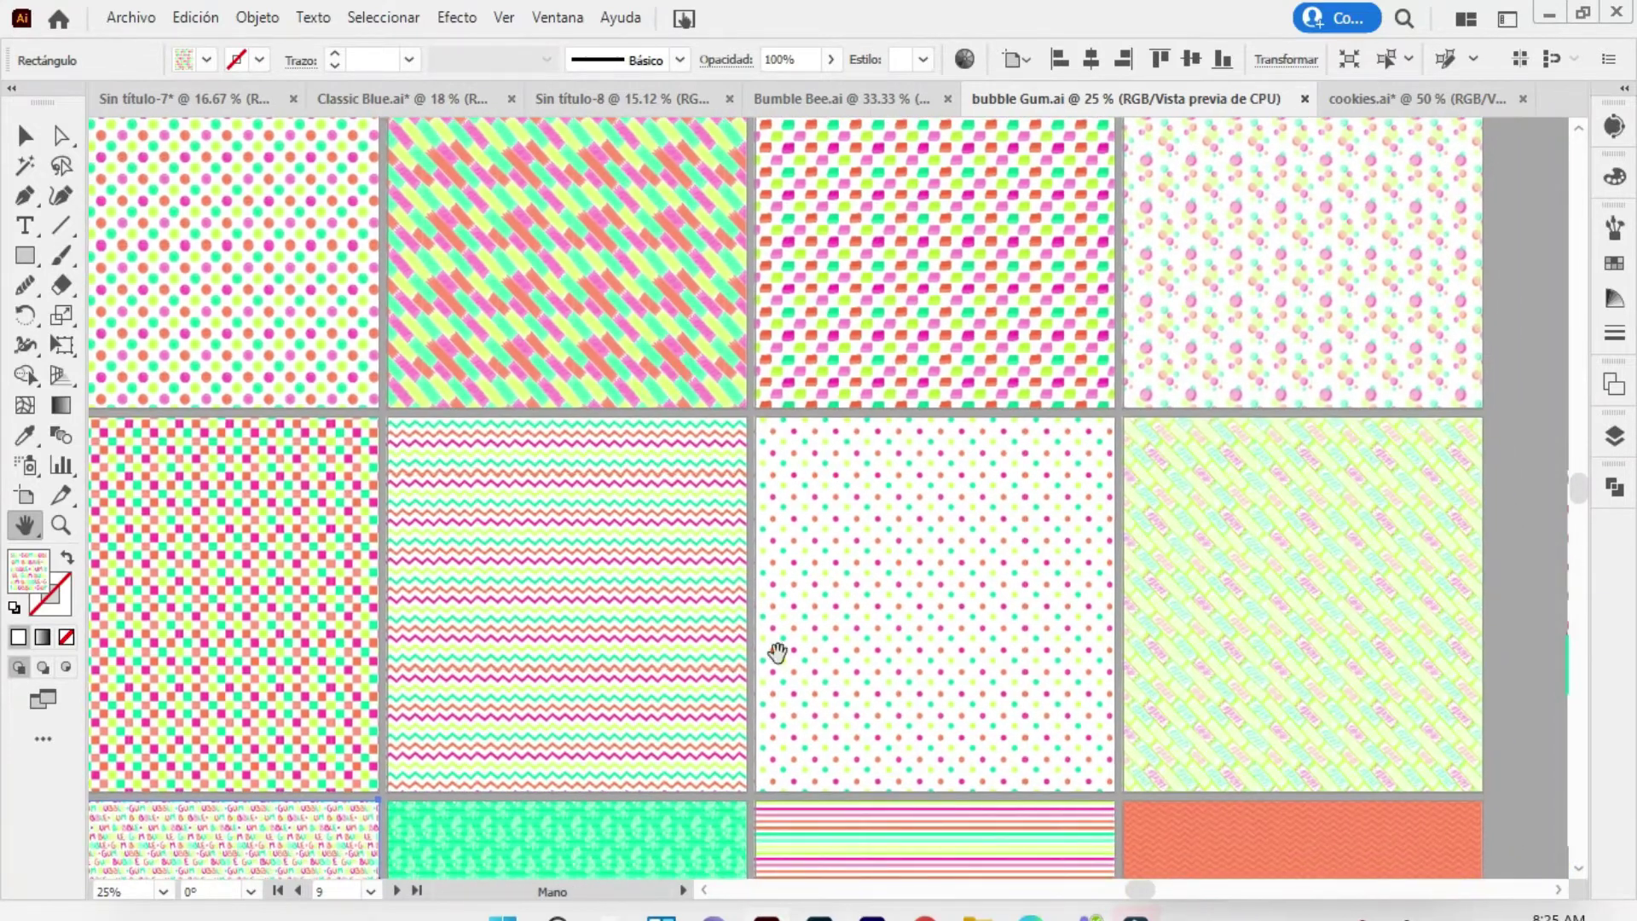
pyautogui.scroll(-5, 778, 652)
# Zoom to 100% on the BUBBLE GUM lettering tile, then back out
pyautogui.press('z')
pyautogui.click(376, 585)
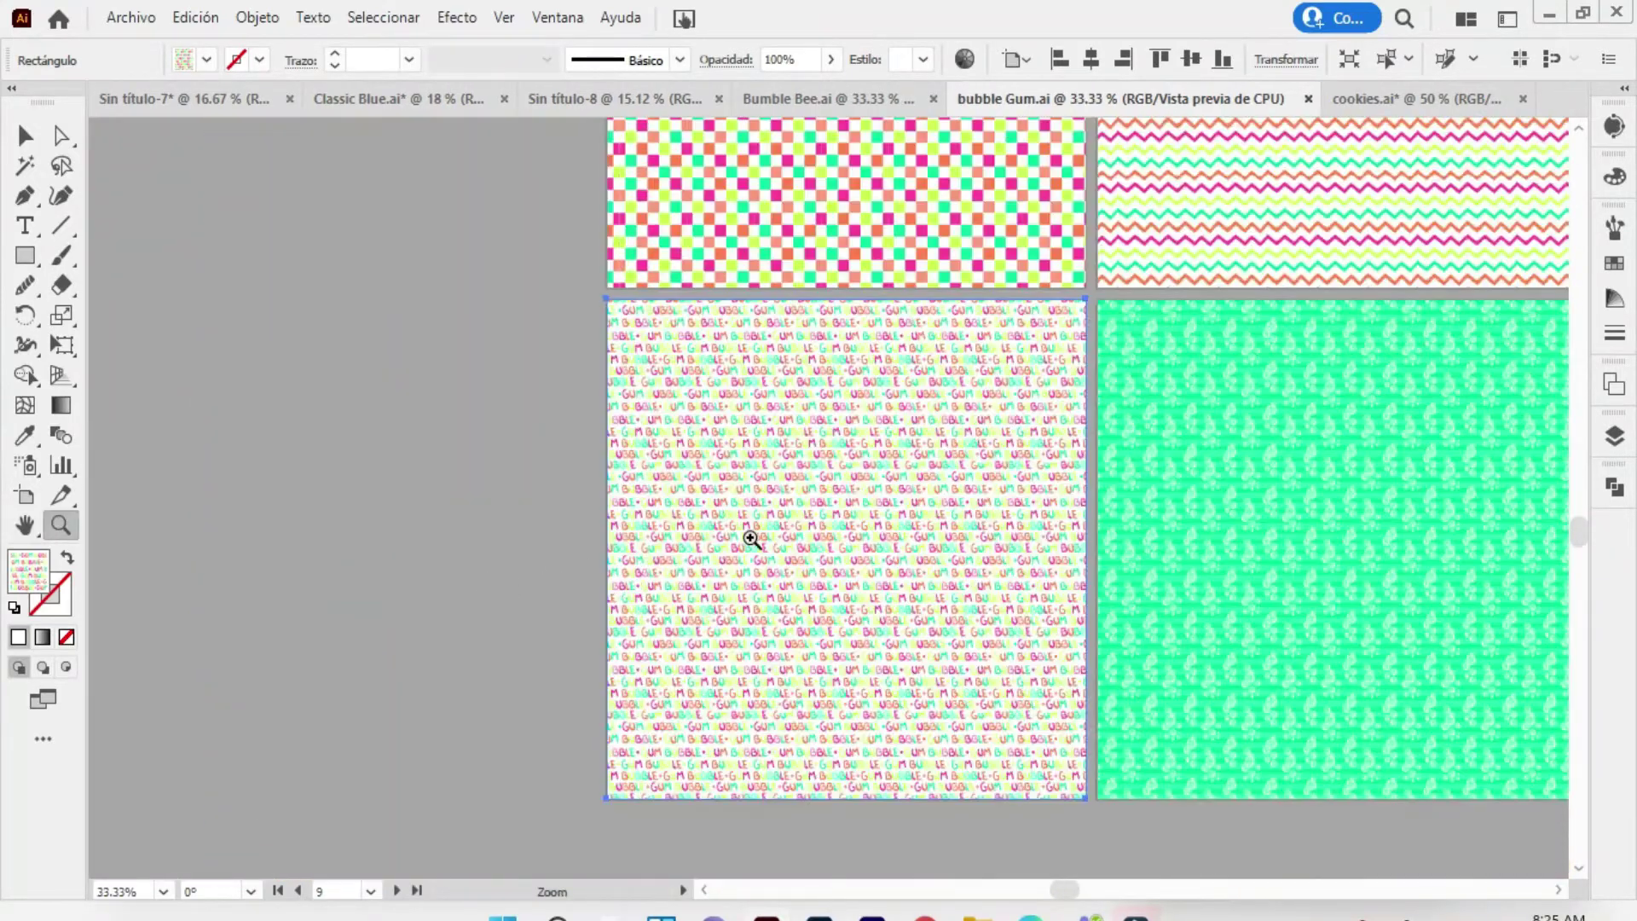
pyautogui.click(811, 537)
pyautogui.click(1065, 522)
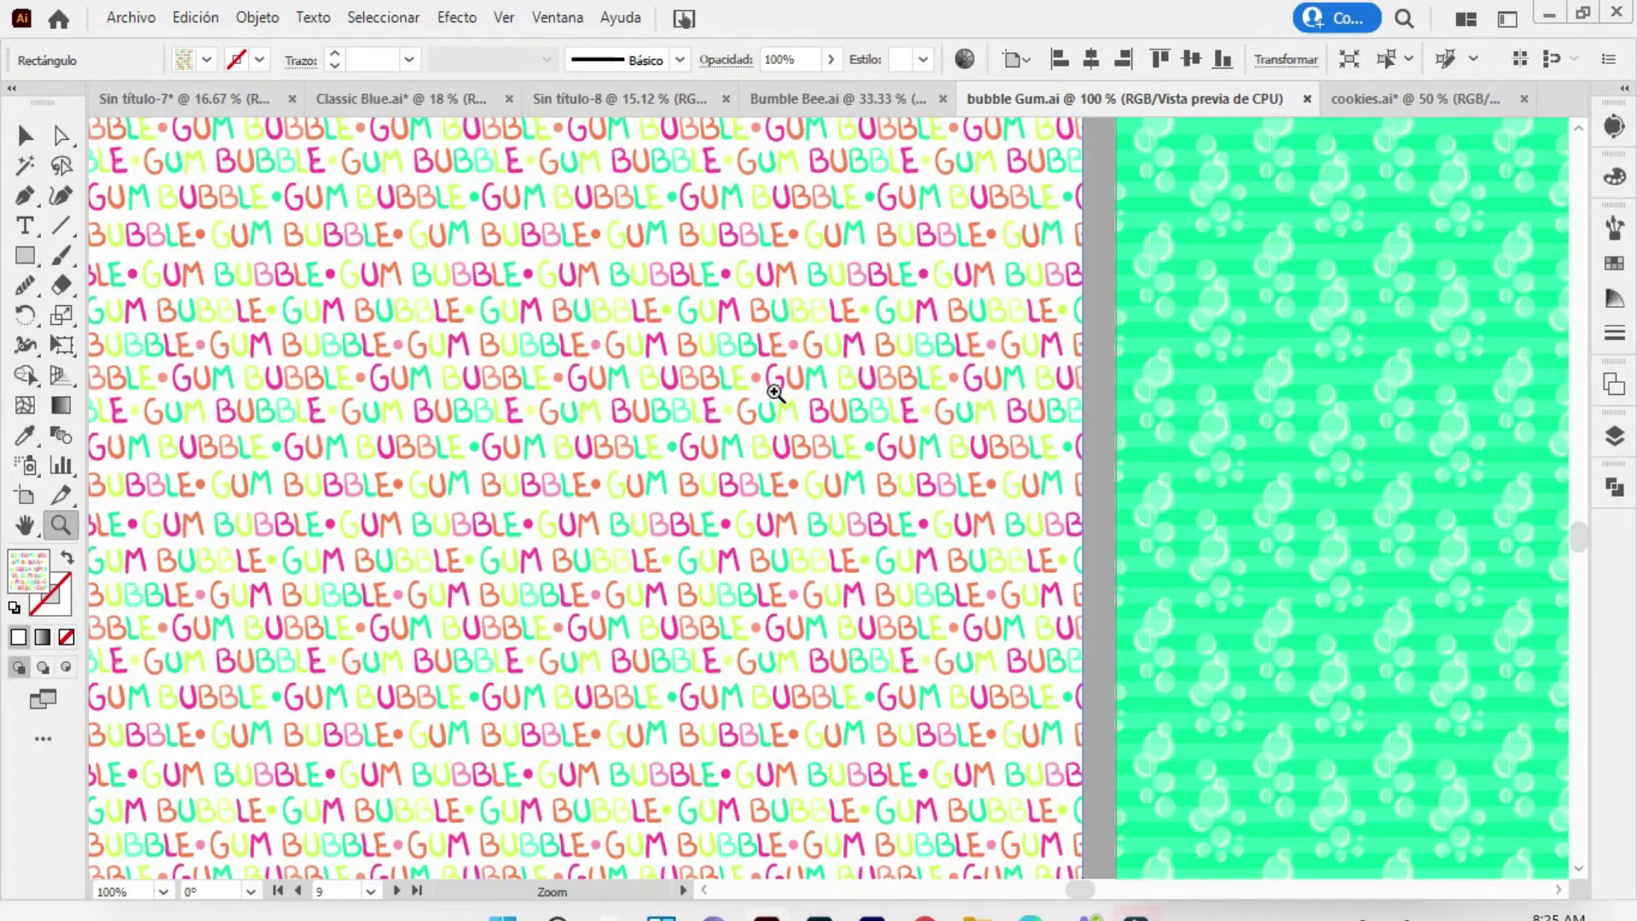
pyautogui.keyDown('alt'); pyautogui.click(774, 388); pyautogui.keyUp('alt')
pyautogui.keyDown('alt'); pyautogui.click(774, 388); pyautogui.keyUp('alt')
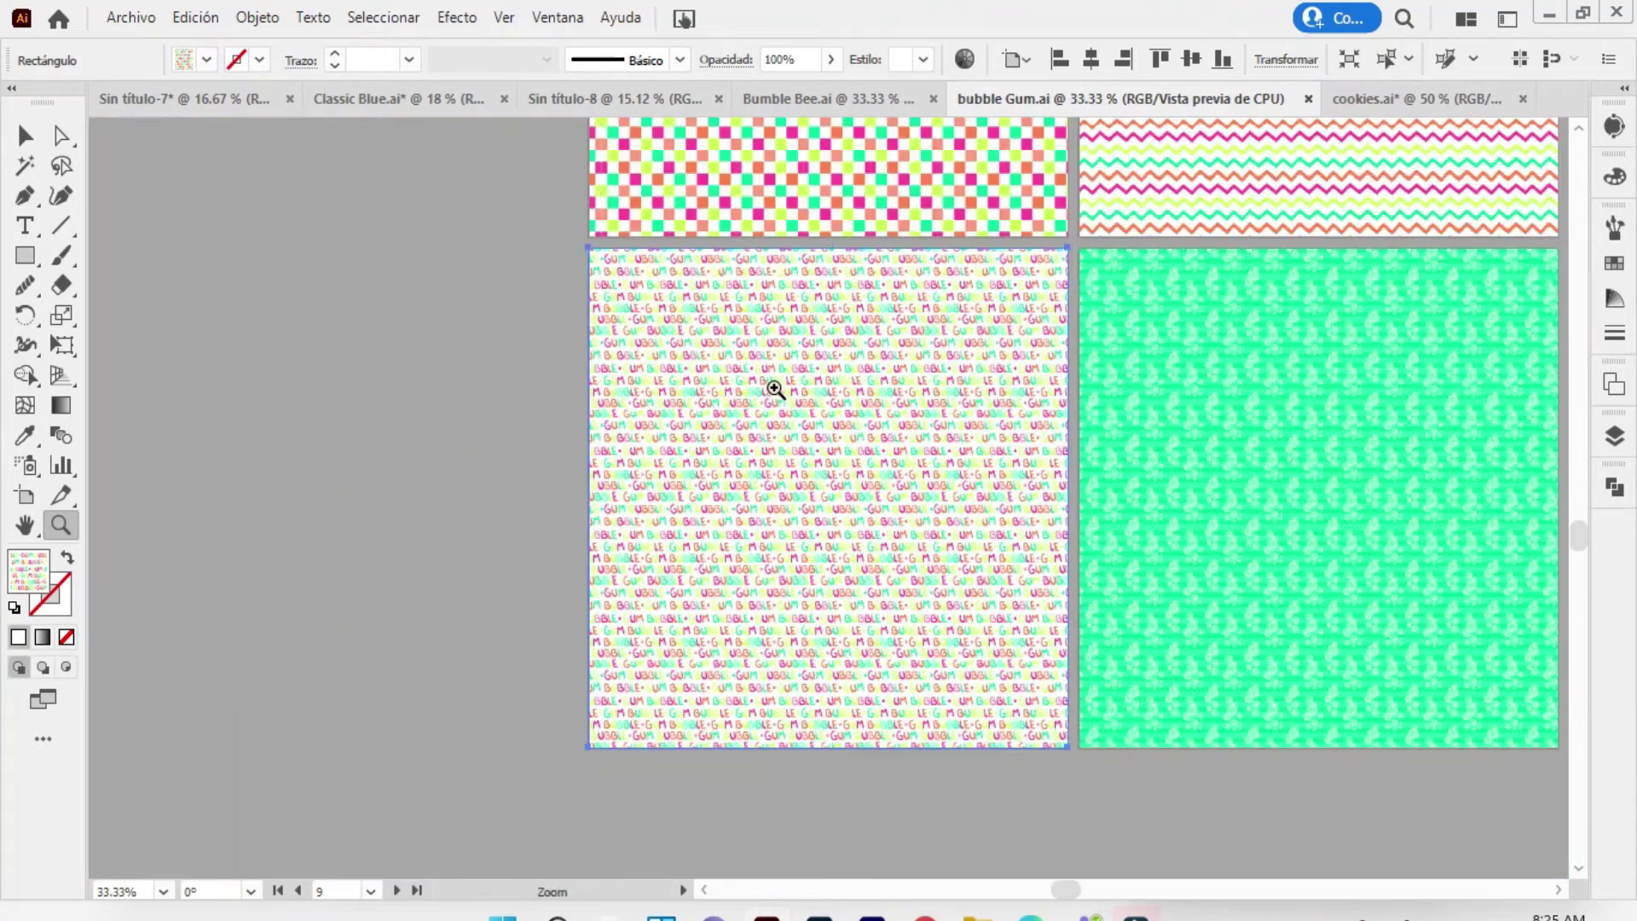
pyautogui.click(25, 525)
# Pan through the bubble gum tiles and polka-dot column, then return to Classic Blue.ai
pyautogui.moveTo(833, 219); pyautogui.dragTo(621, 350)
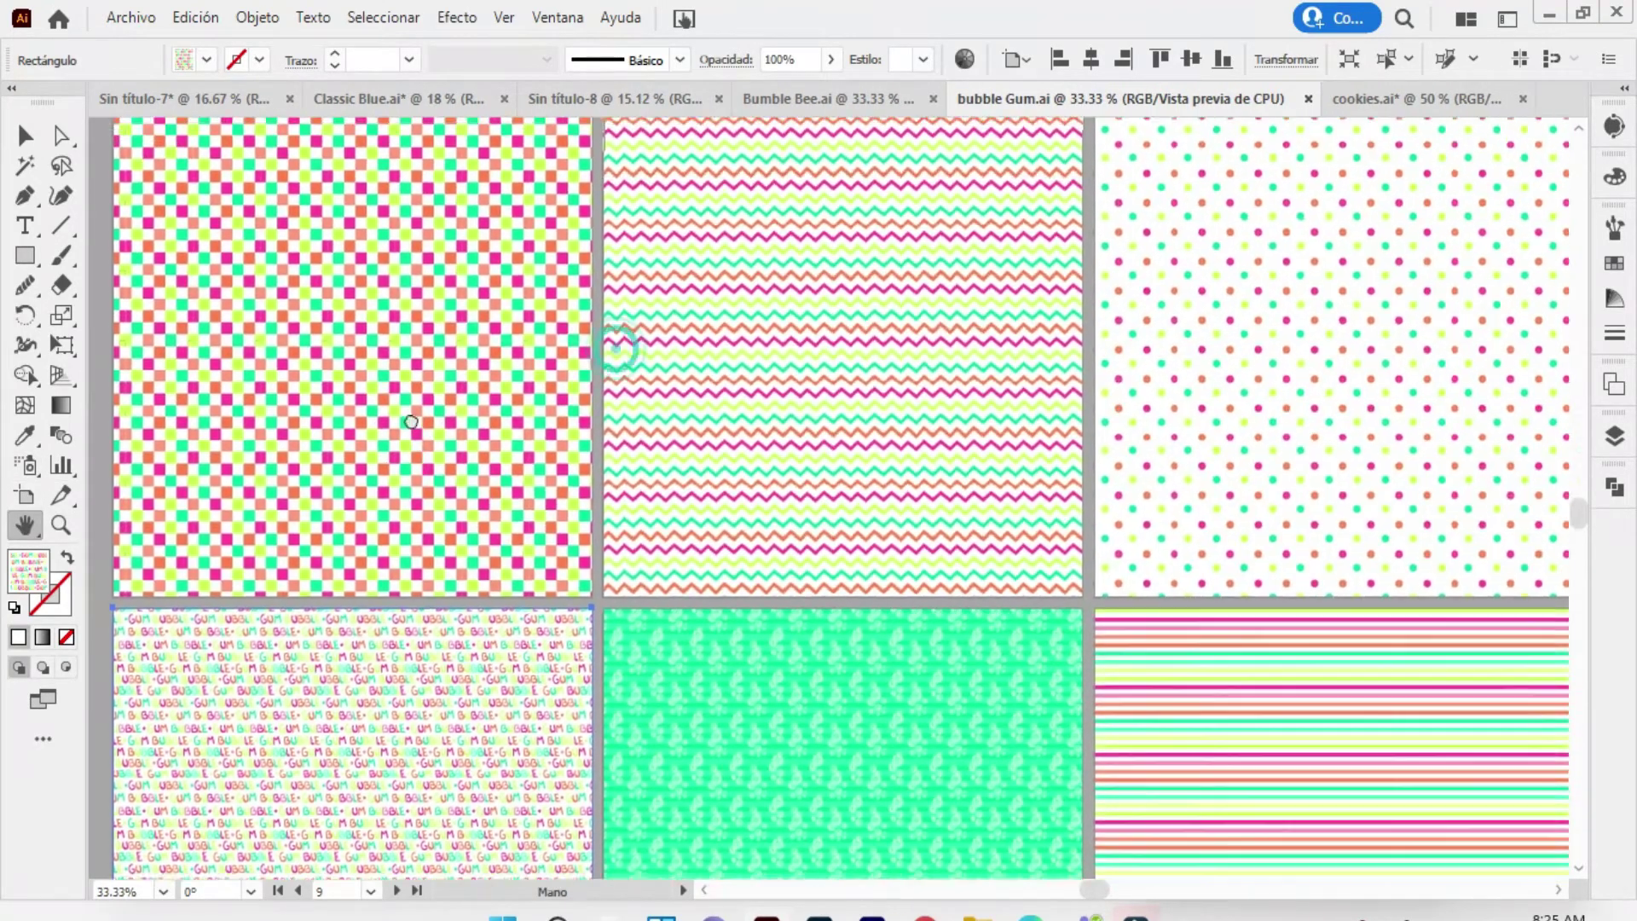
pyautogui.moveTo(707, 437); pyautogui.dragTo(679, 390)
pyautogui.moveTo(947, 621); pyautogui.dragTo(1041, 376)
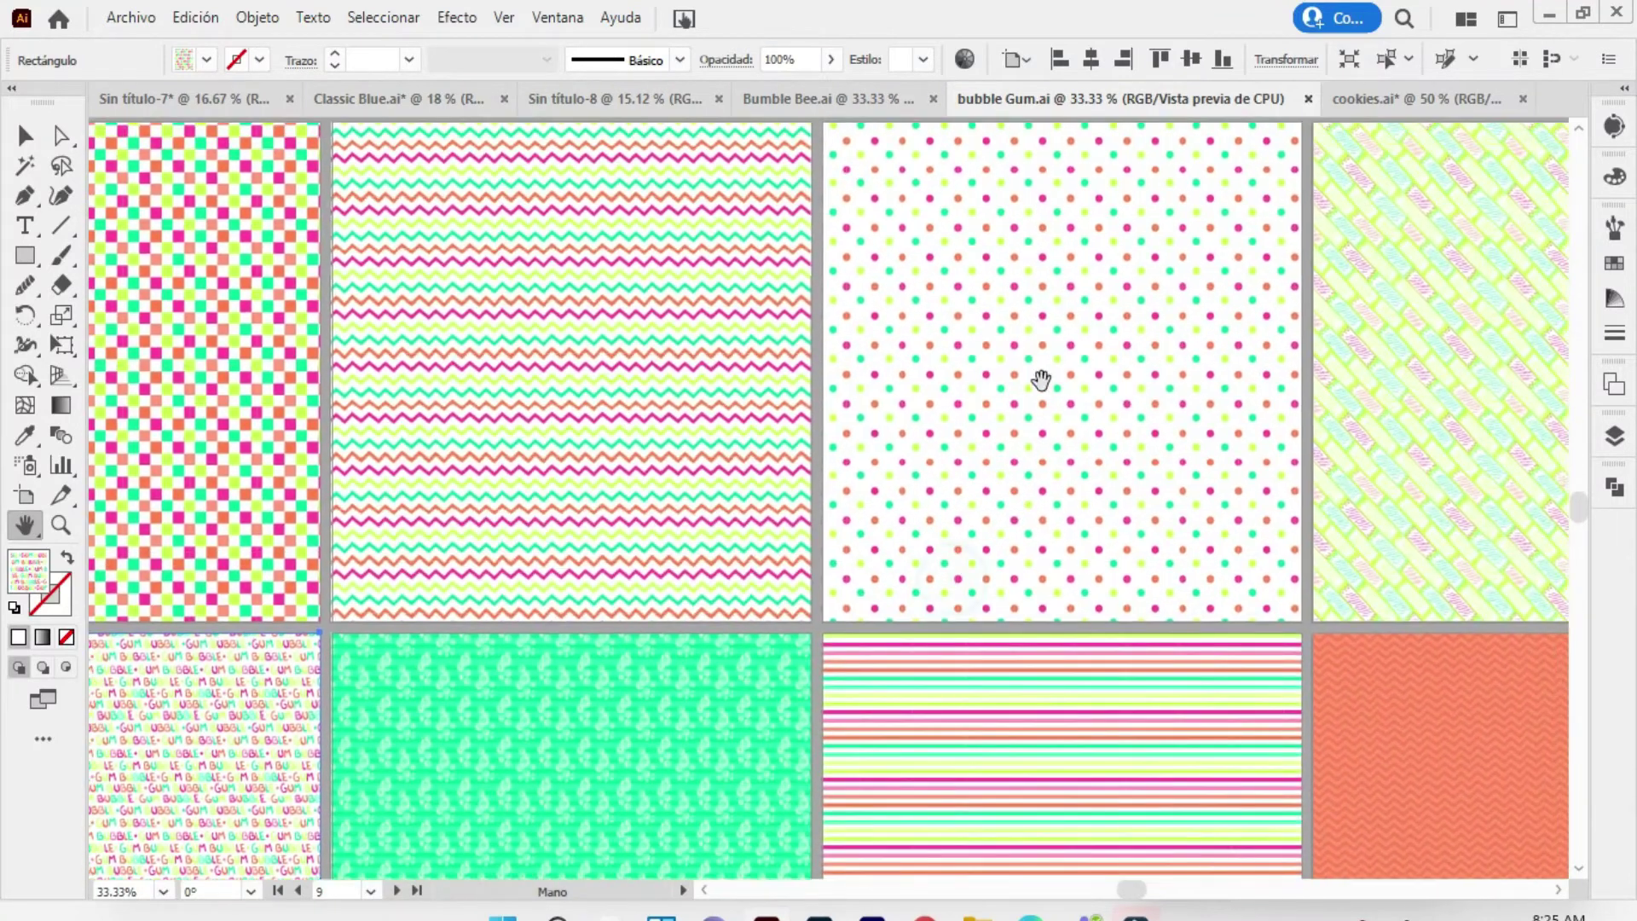
pyautogui.scroll(4, 1041, 546)
pyautogui.scroll(2, 1063, 518)
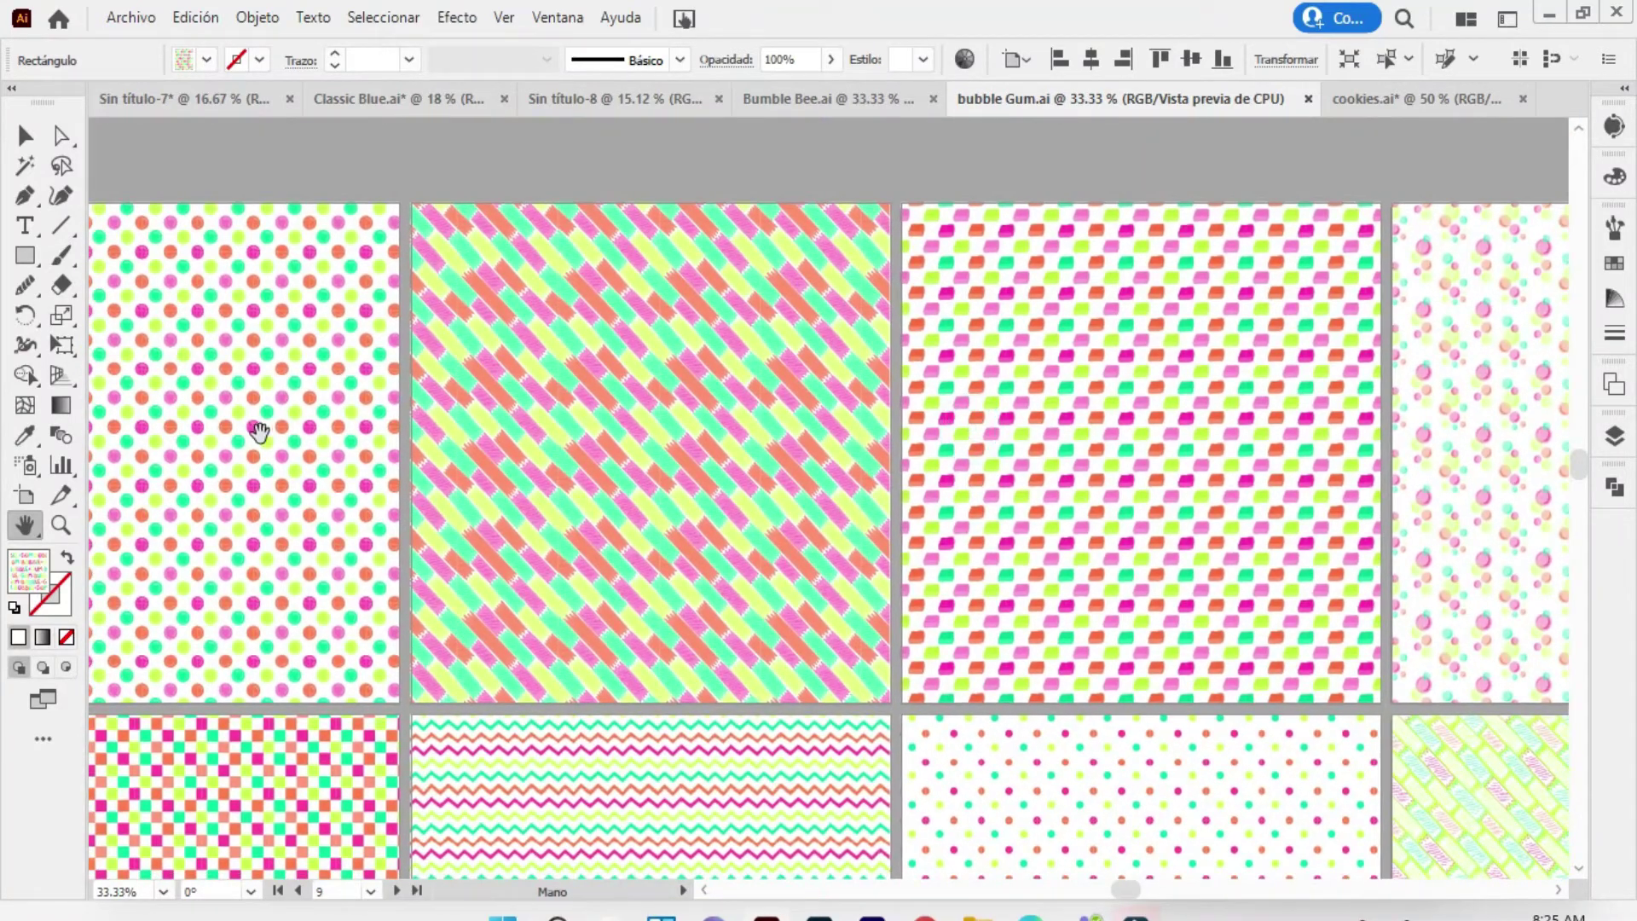
pyautogui.moveTo(260, 426)
pyautogui.mouseDown()
pyautogui.moveTo(368, 305)
pyautogui.moveTo(376, 366)
pyautogui.mouseUp()
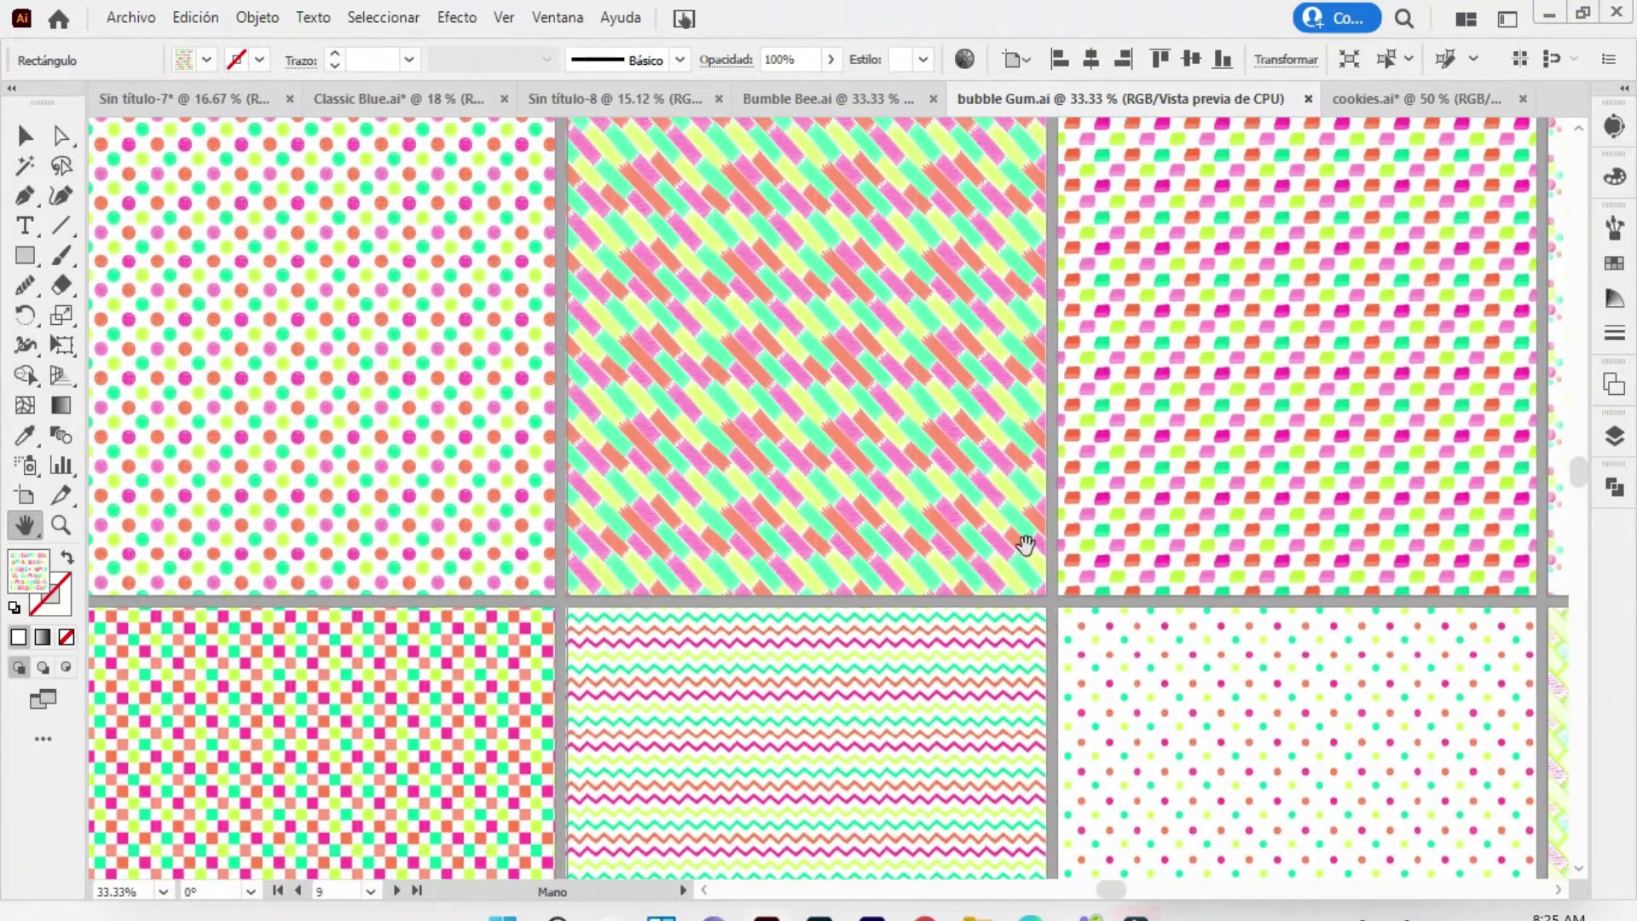
pyautogui.moveTo(1015, 537); pyautogui.dragTo(858, 507)
pyautogui.moveTo(1389, 493); pyautogui.dragTo(1268, 503)
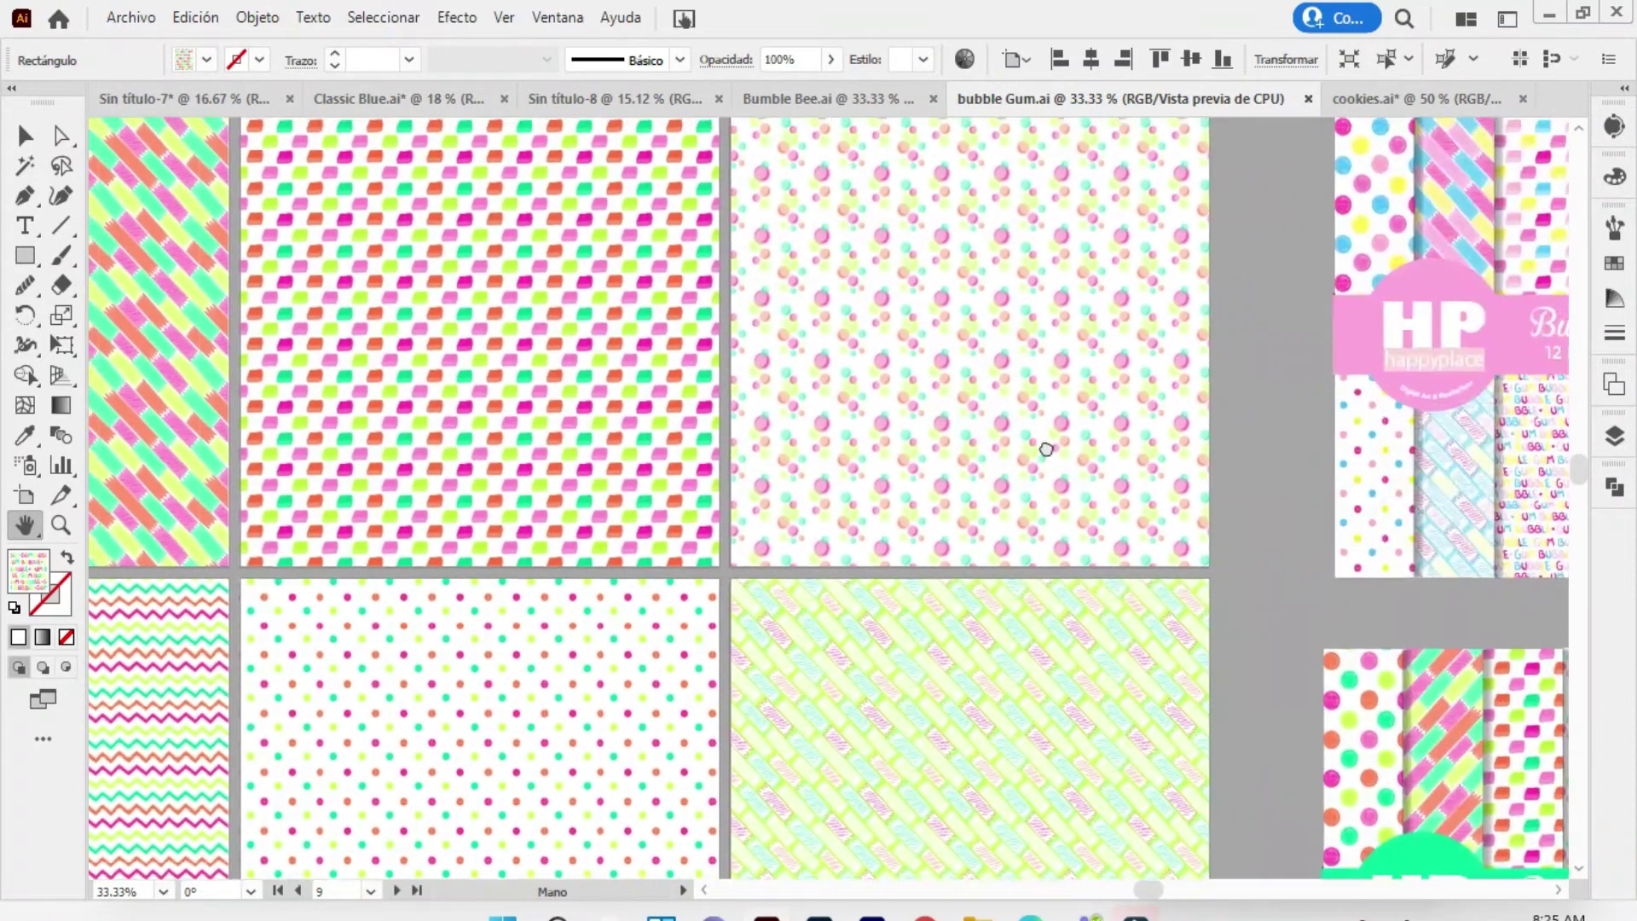
pyautogui.moveTo(691, 409)
pyautogui.mouseDown()
pyautogui.moveTo(1203, 458)
pyautogui.moveTo(1206, 403)
pyautogui.mouseUp()
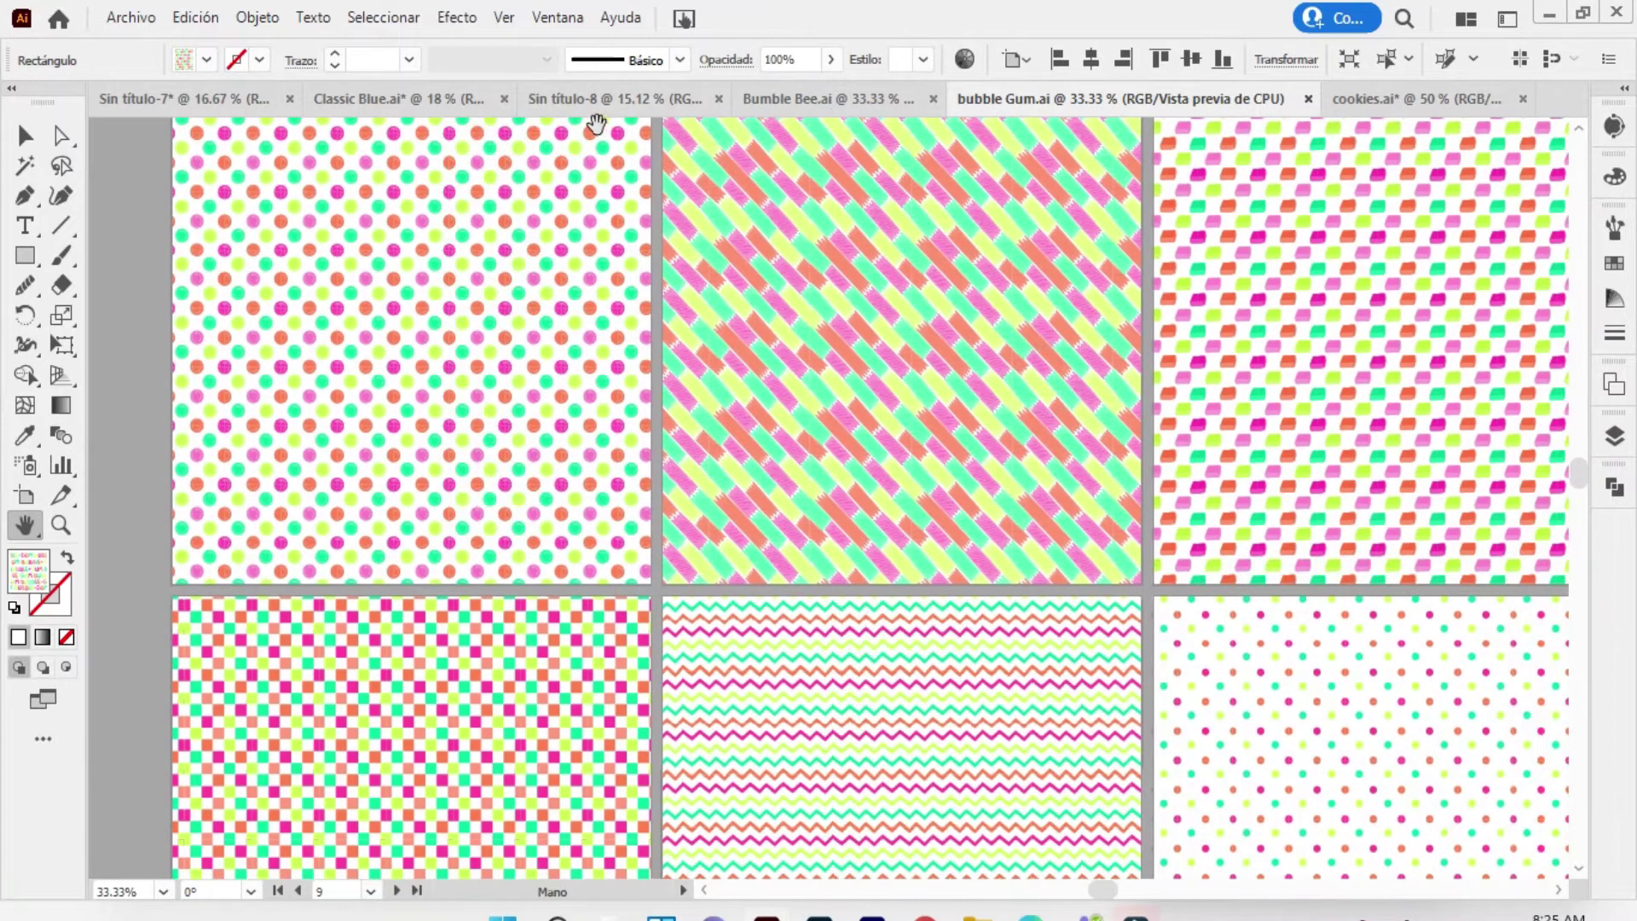
pyautogui.click(440, 98)
pyautogui.moveTo(659, 373); pyautogui.dragTo(775, 393)
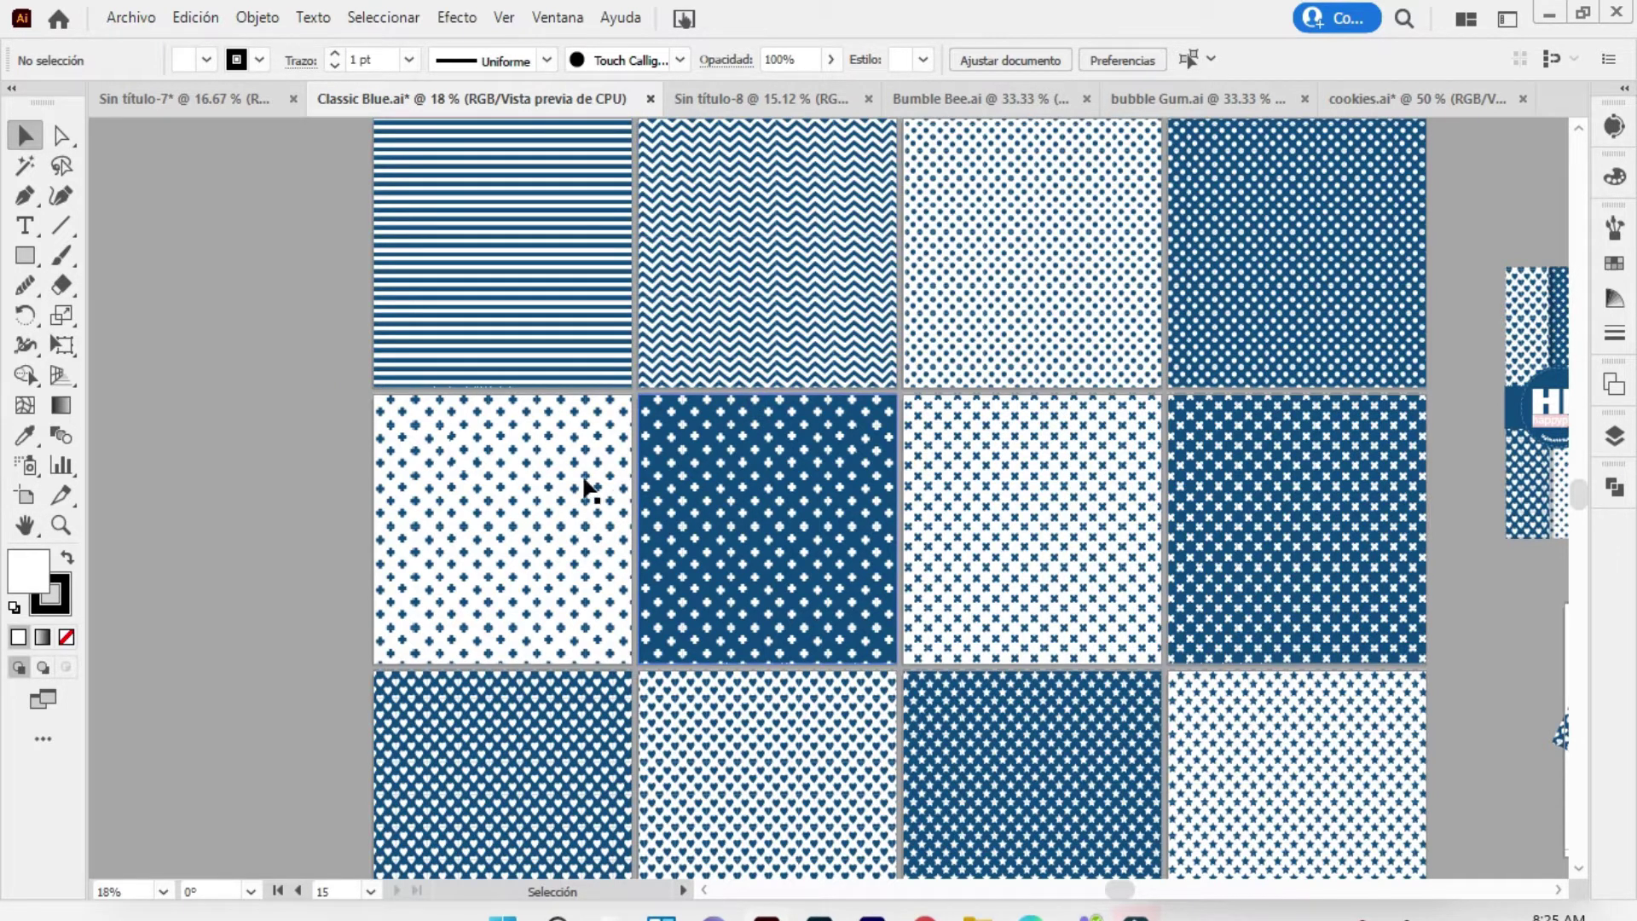
# Copy the heart and cross tiles from Classic Blue into Sin título-7
pyautogui.moveTo(682, 721); pyautogui.dragTo(661, 191)
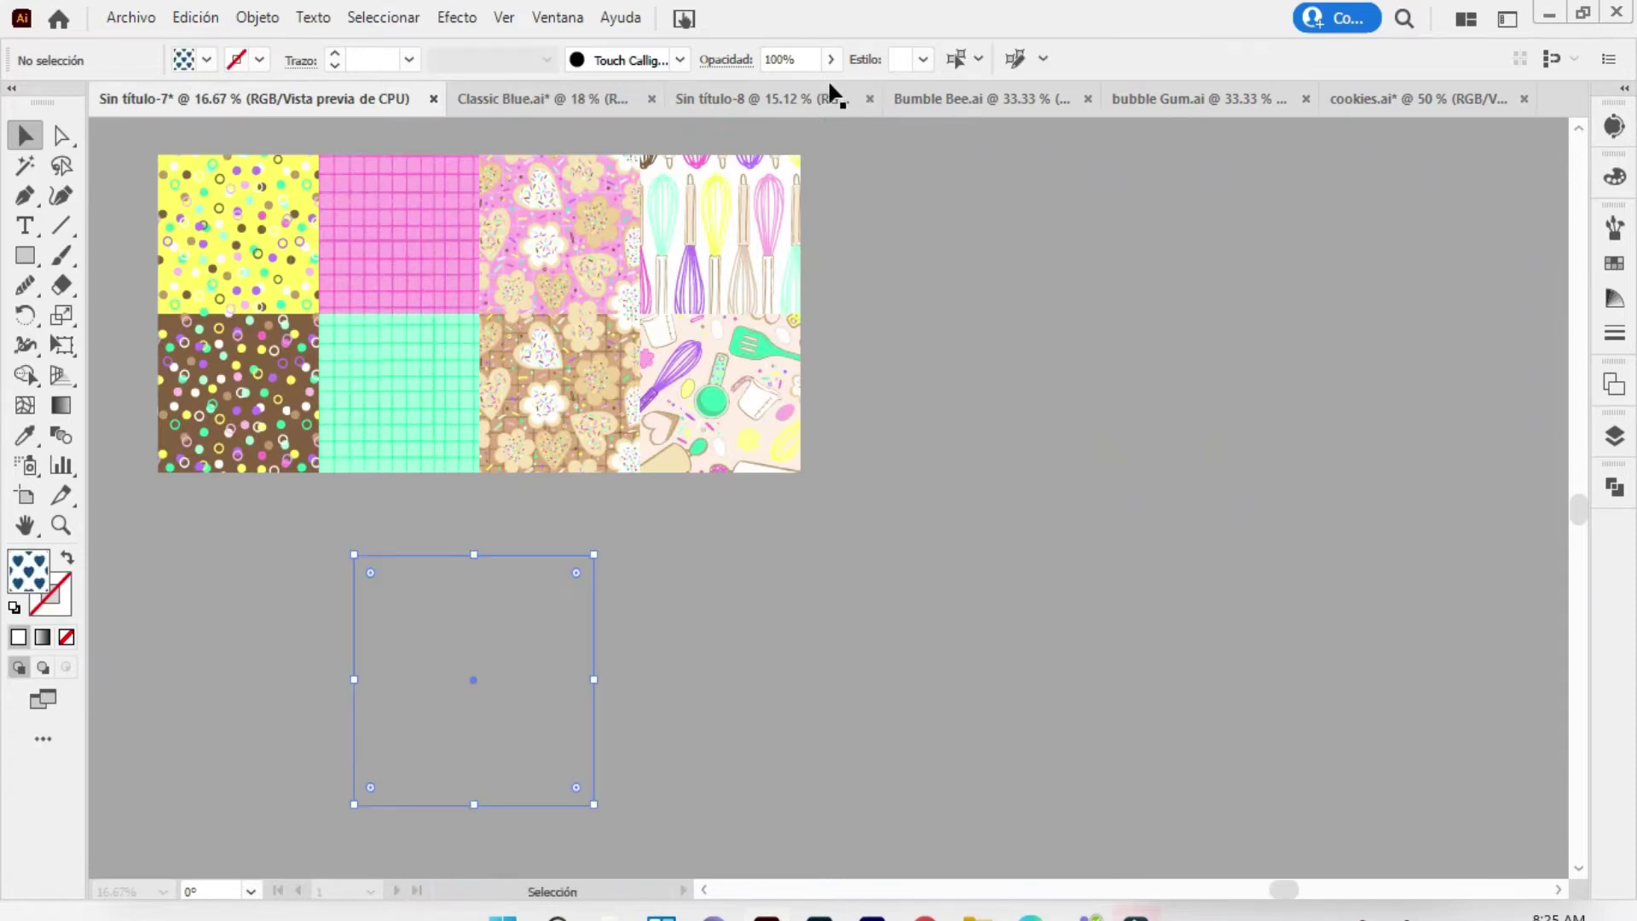
pyautogui.click(578, 99)
pyautogui.moveTo(601, 511)
pyautogui.mouseDown()
pyautogui.moveTo(258, 113)
pyautogui.moveTo(458, 383)
pyautogui.mouseUp()
pyautogui.click(603, 99)
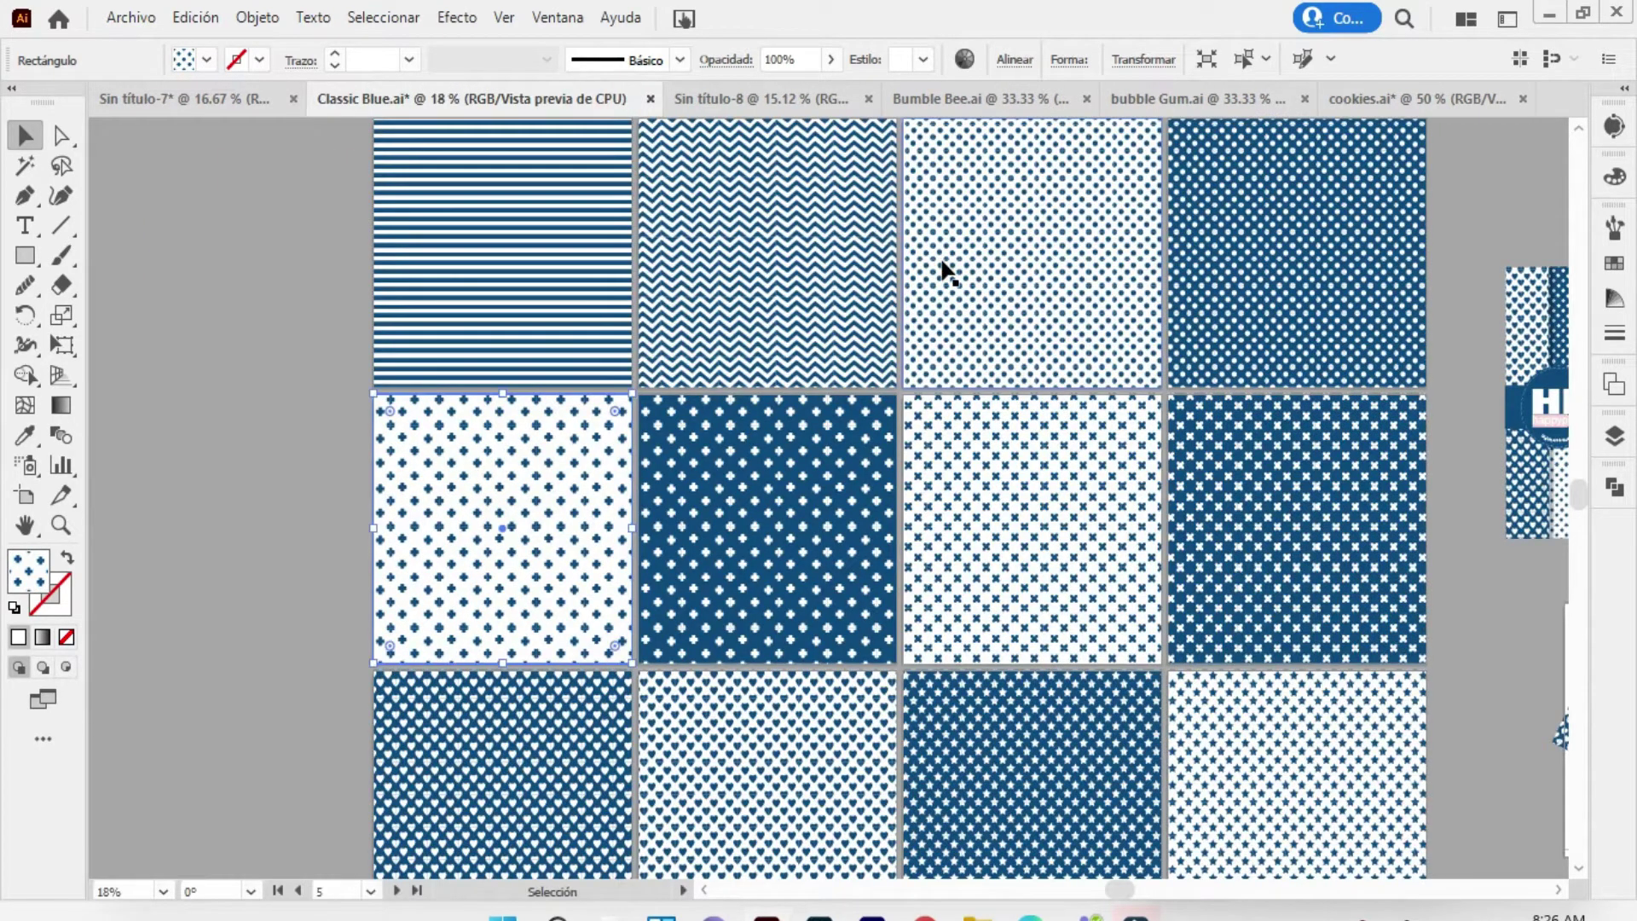
# Copy the polka-dot tile and place the heart tile beside the cross tile
pyautogui.moveTo(976, 228); pyautogui.dragTo(609, 383)
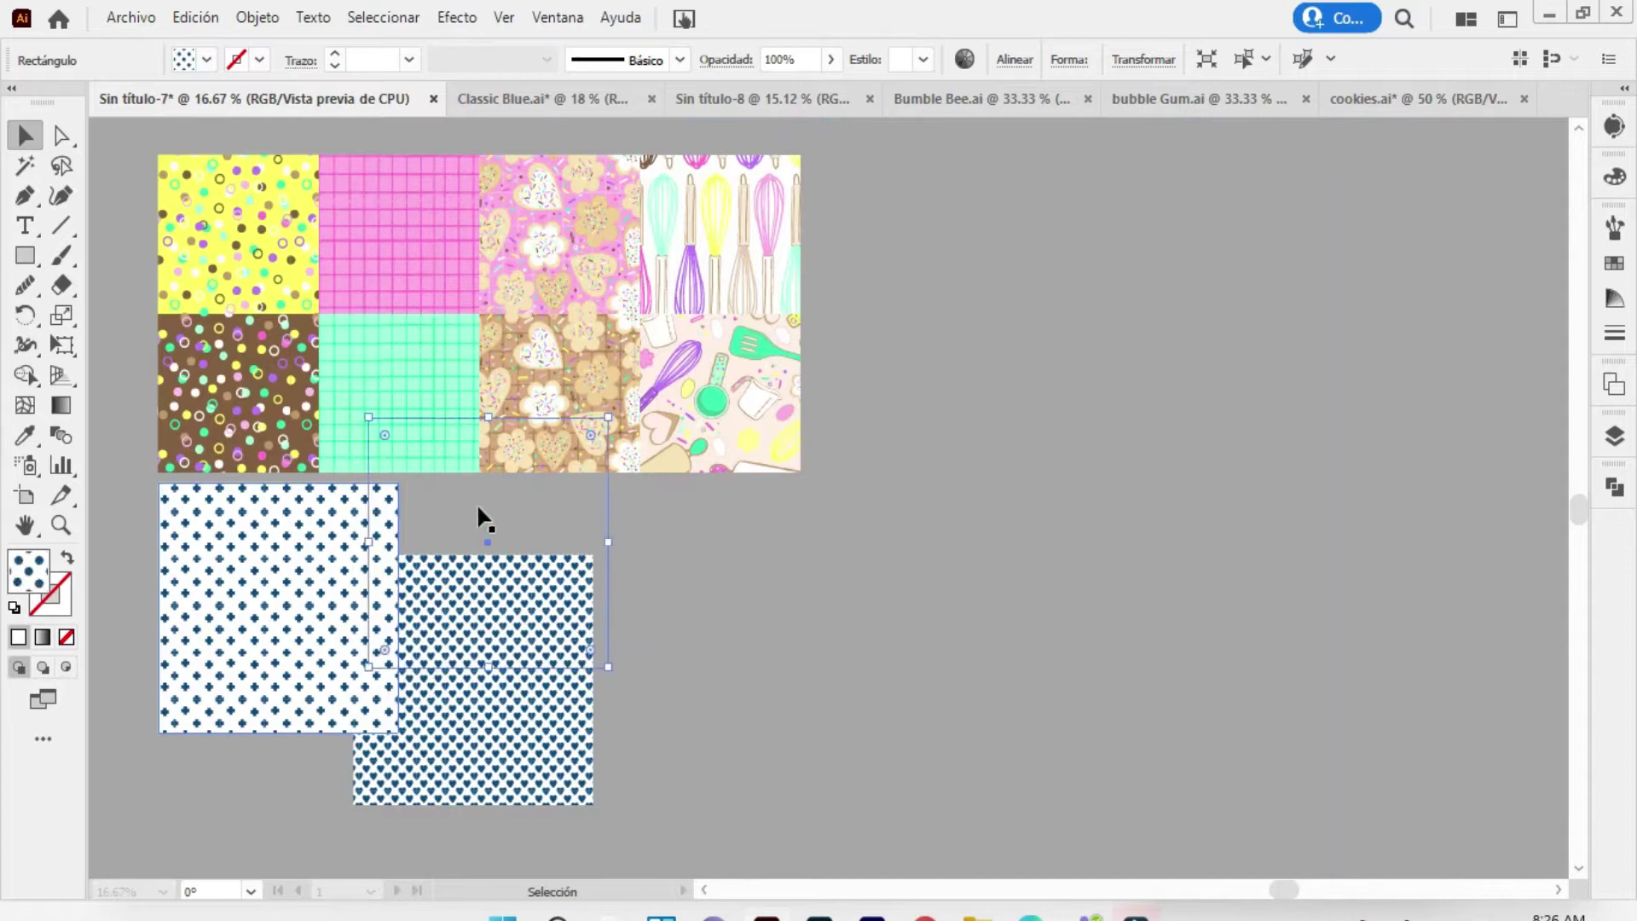
pyautogui.moveTo(477, 512); pyautogui.dragTo(803, 561)
pyautogui.moveTo(508, 634); pyautogui.dragTo(567, 563)
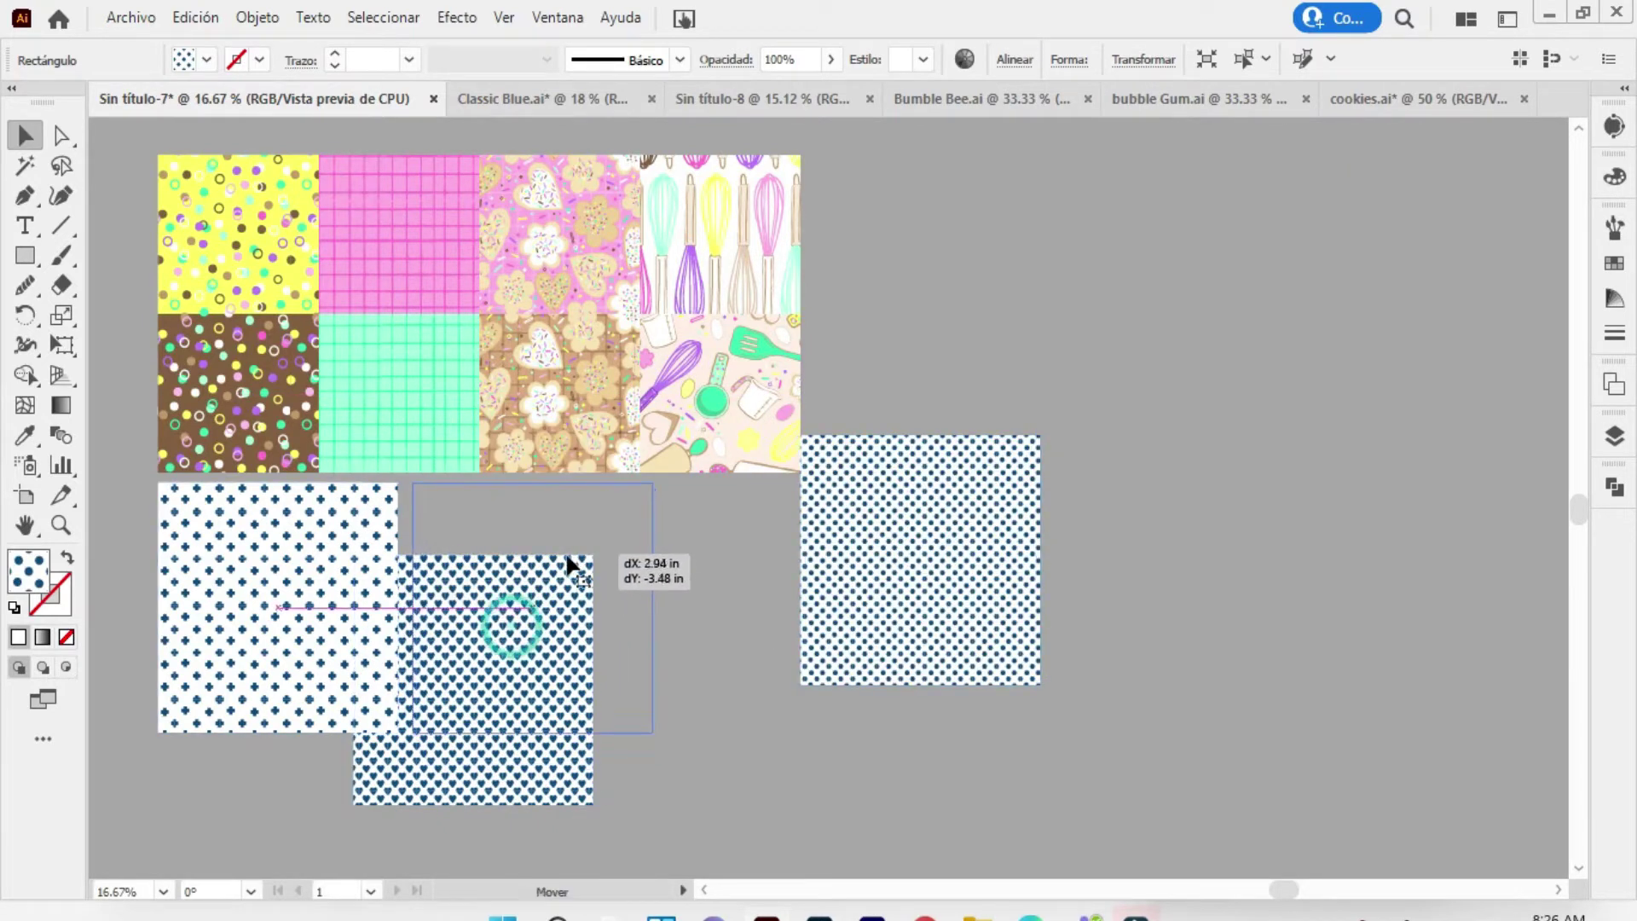
pyautogui.moveTo(826, 545); pyautogui.dragTo(742, 545)
pyautogui.click(582, 97)
# Add the striped tile and the bubble Gum checkered tile, then select the brown dotted tile
pyautogui.moveTo(596, 218); pyautogui.dragTo(563, 340)
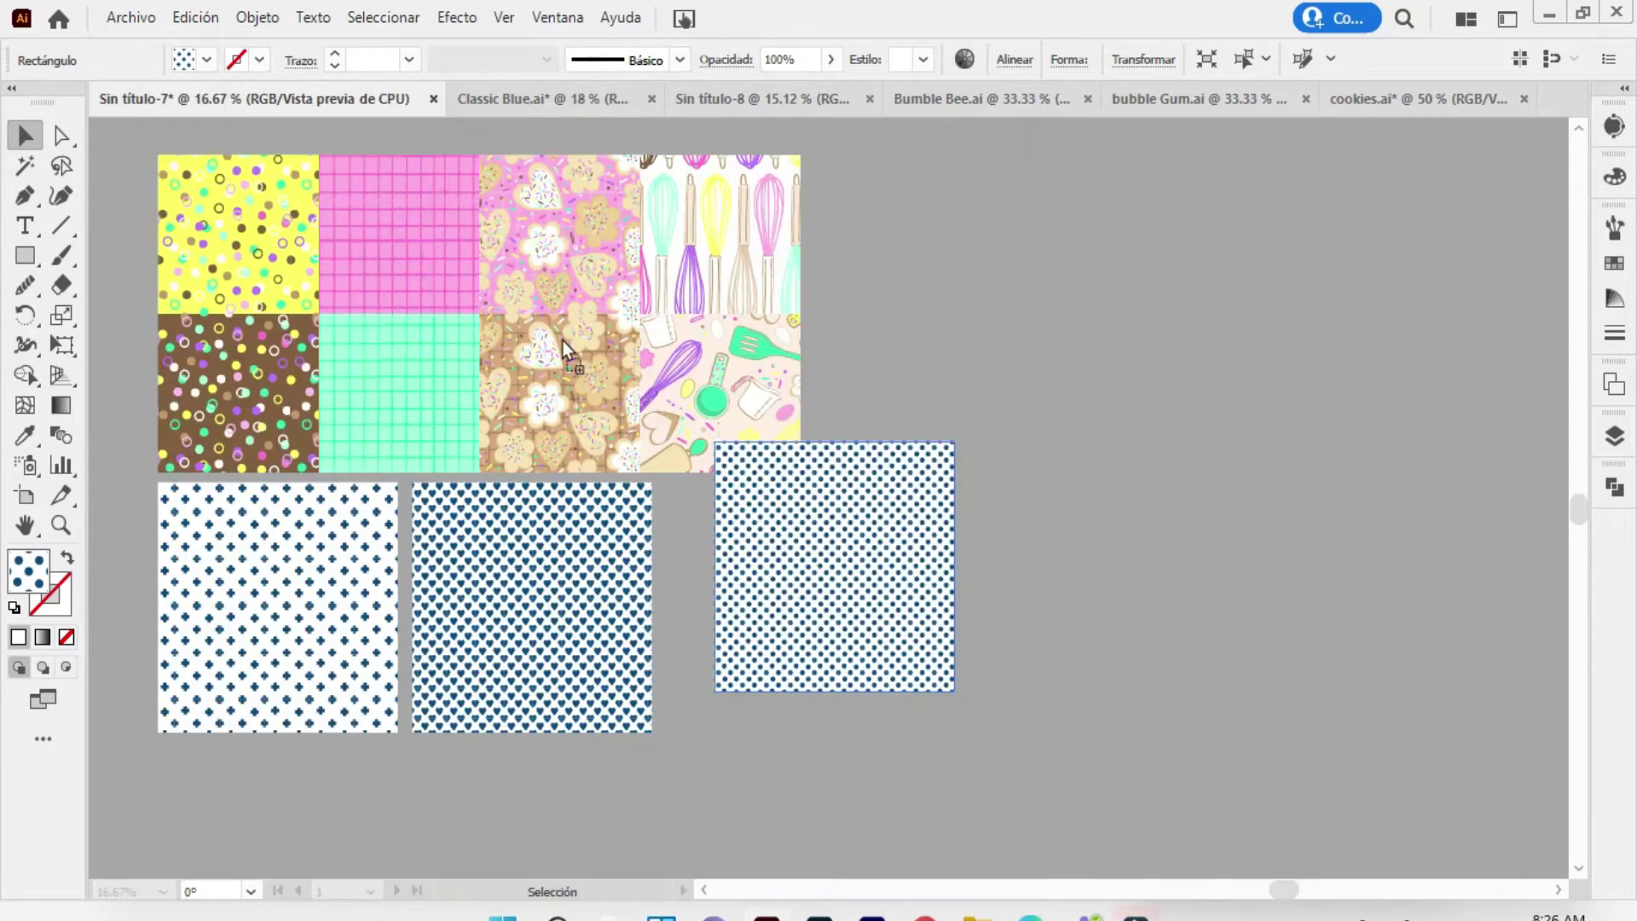
pyautogui.moveTo(793, 533); pyautogui.dragTo(1023, 545)
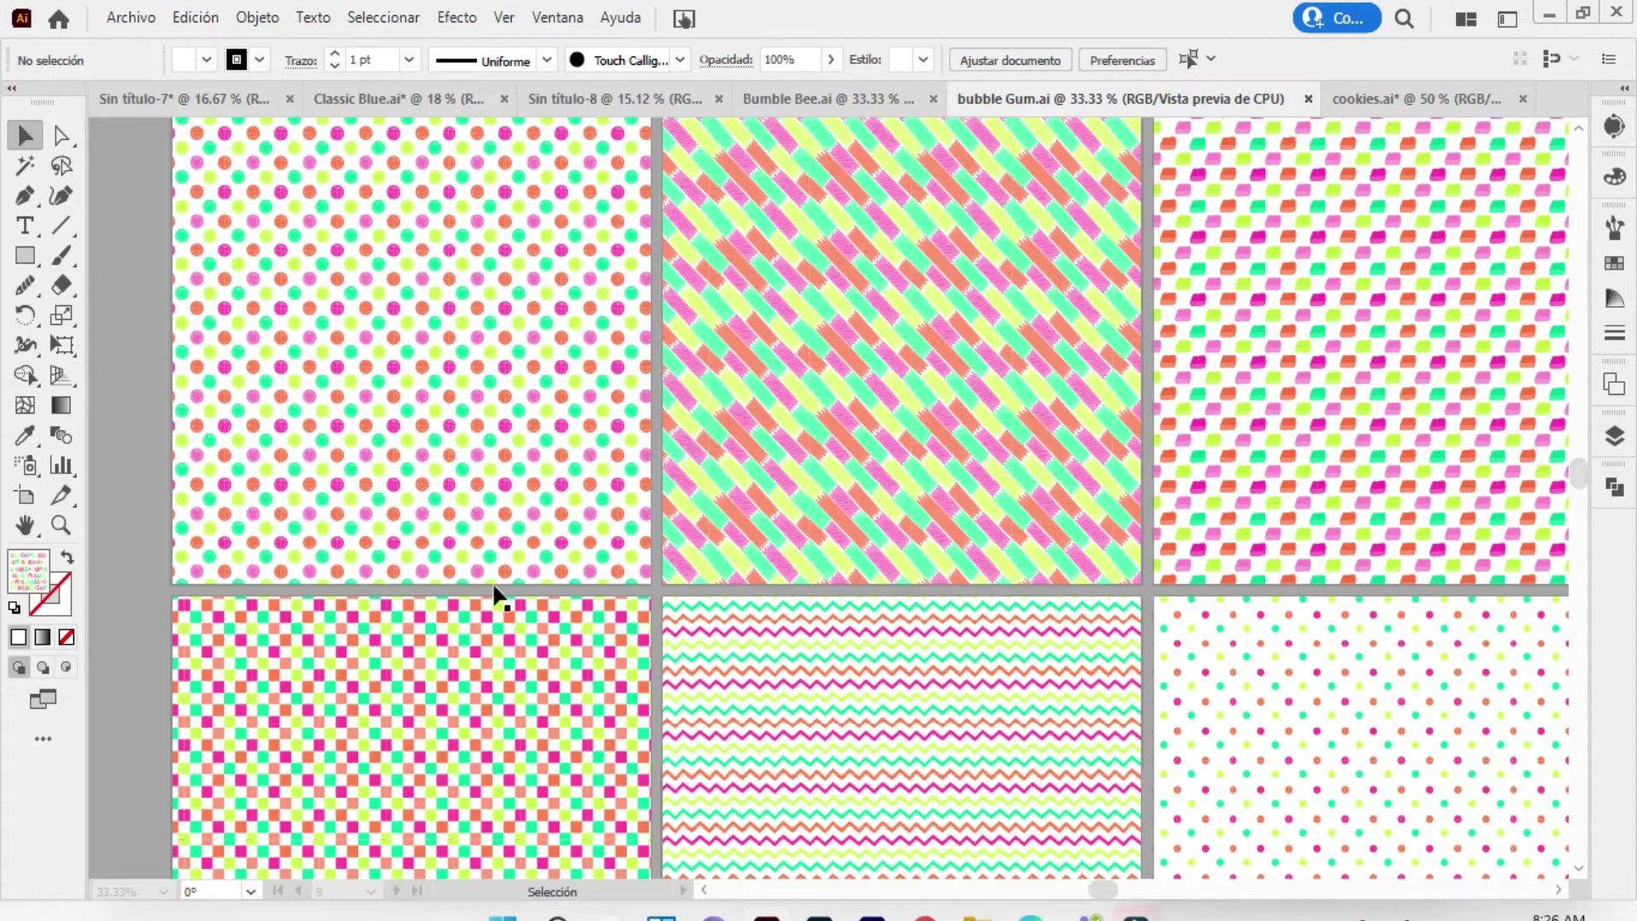
pyautogui.moveTo(493, 588)
pyautogui.mouseDown()
pyautogui.moveTo(200, 103)
pyautogui.moveTo(420, 503)
pyautogui.mouseUp()
pyautogui.moveTo(530, 575)
pyautogui.mouseDown()
pyautogui.moveTo(508, 601)
pyautogui.moveTo(986, 373)
pyautogui.moveTo(959, 322)
pyautogui.moveTo(899, 320)
pyautogui.mouseUp()
pyautogui.click(249, 376)
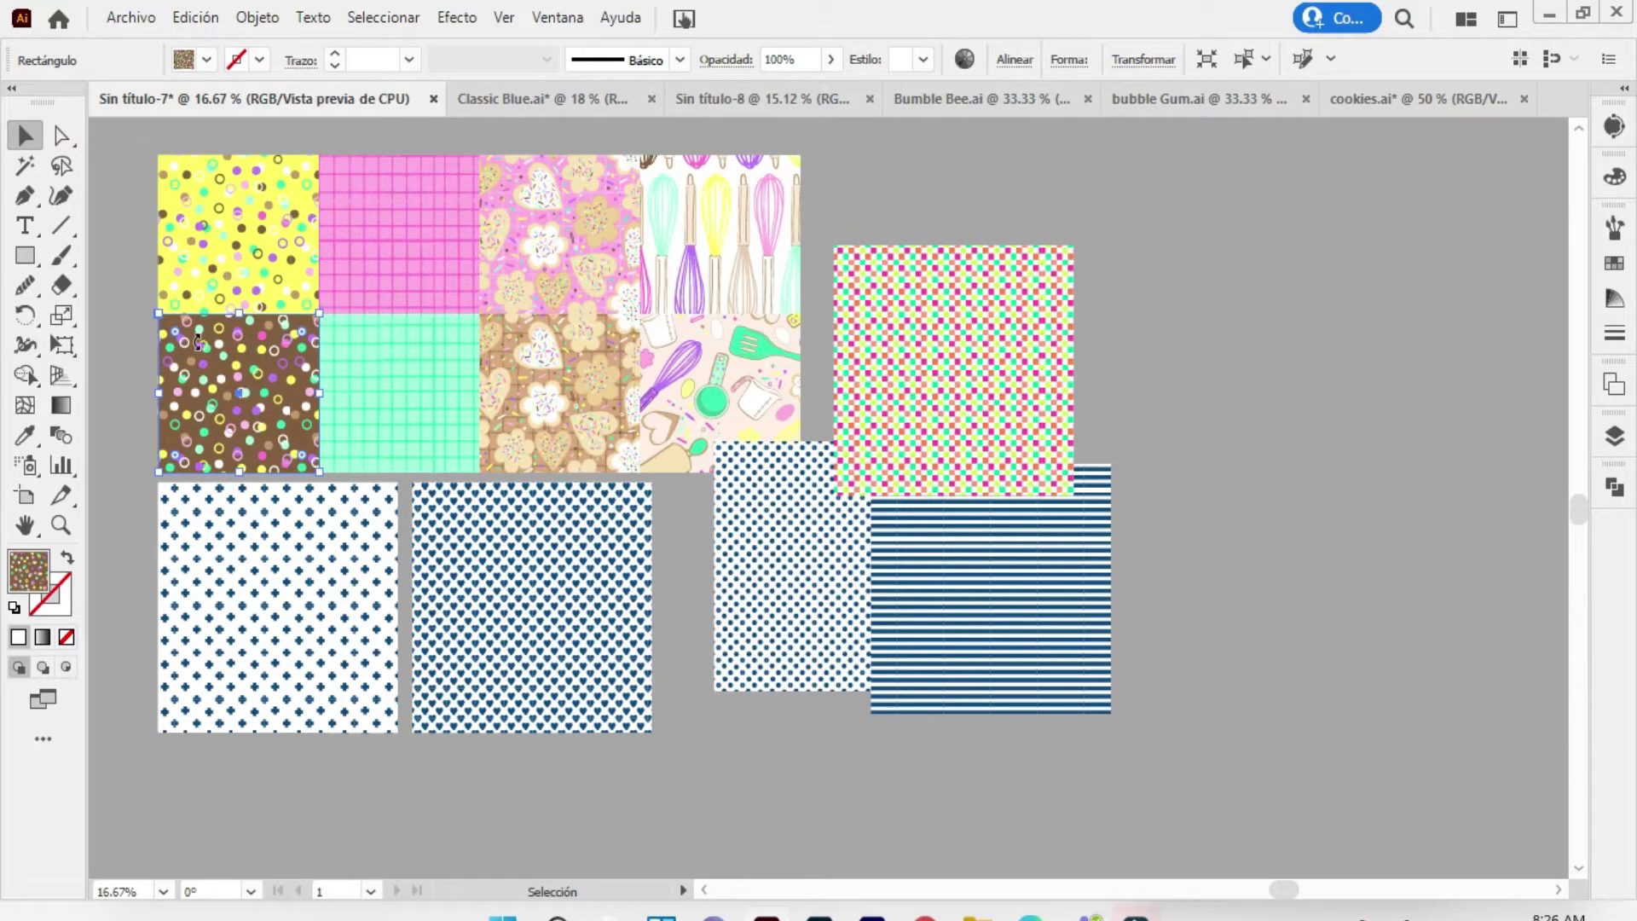
# Create a new colour group in Swatches from the selected brown dotted tile
pyautogui.click(1614, 262)
pyautogui.click(1486, 762)
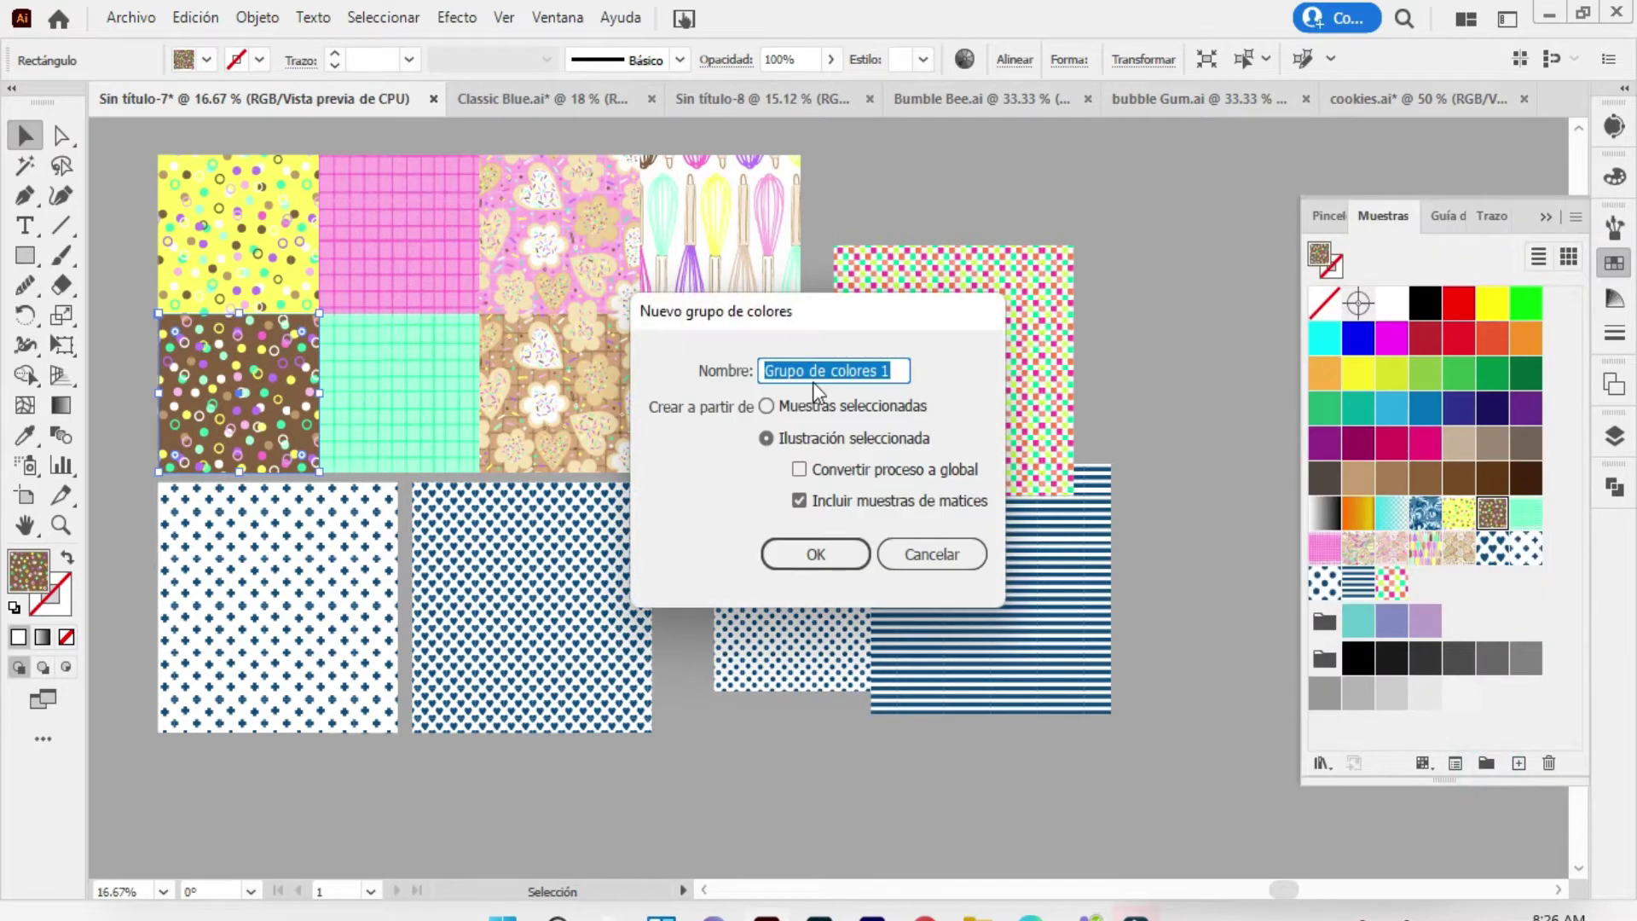
pyautogui.write('1')
pyautogui.press('Return')
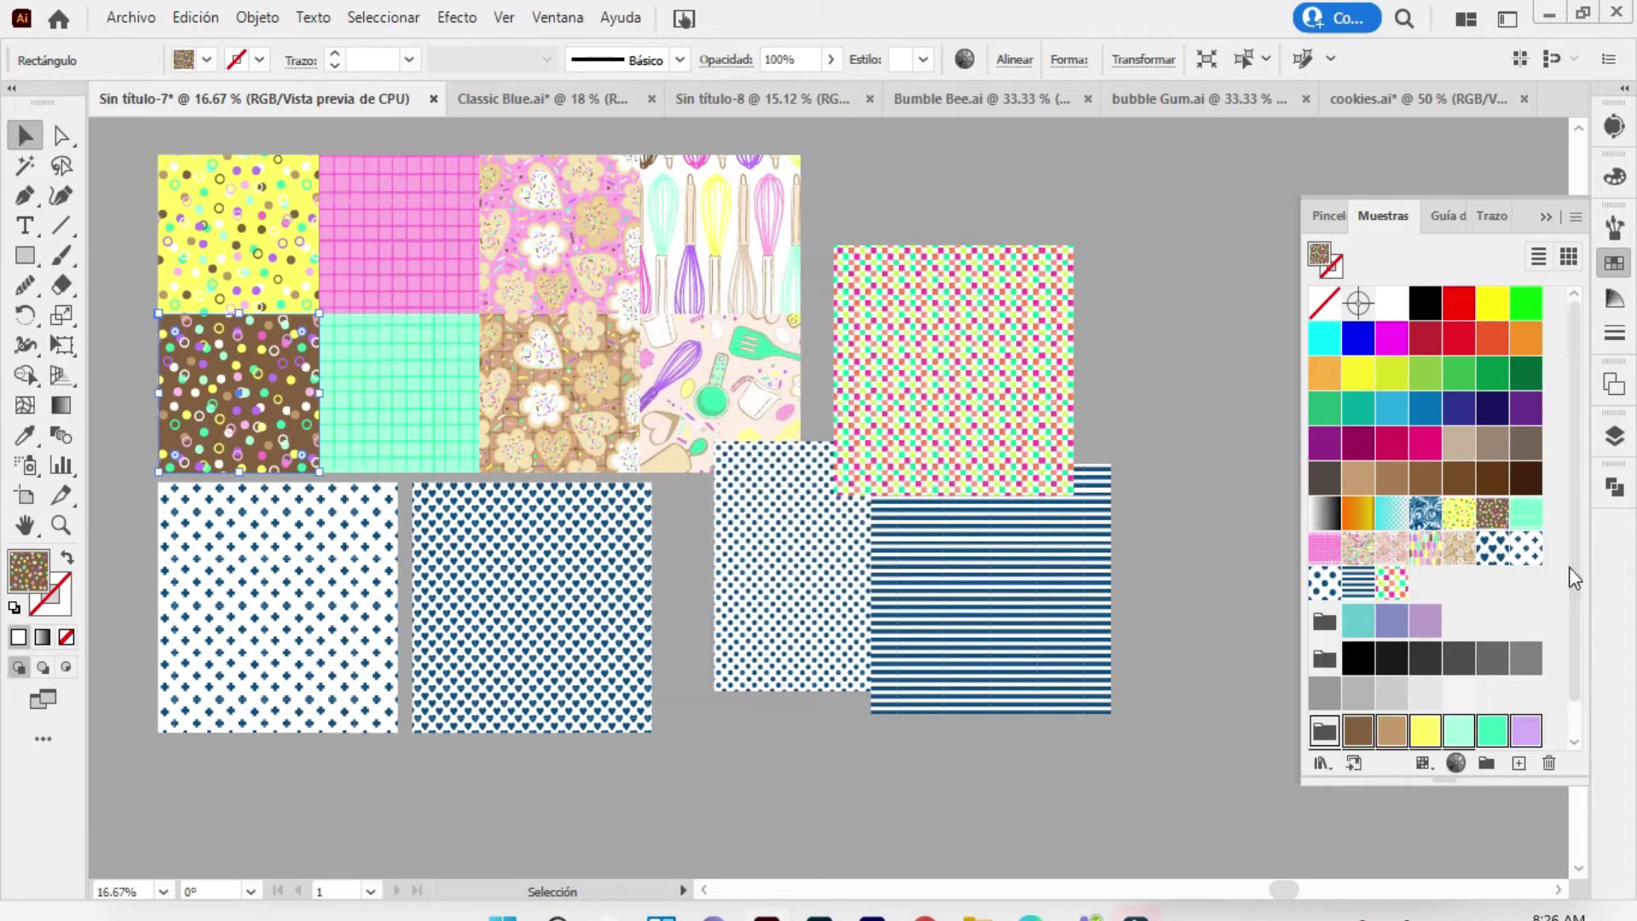
pyautogui.scroll(-1, 1569, 566)
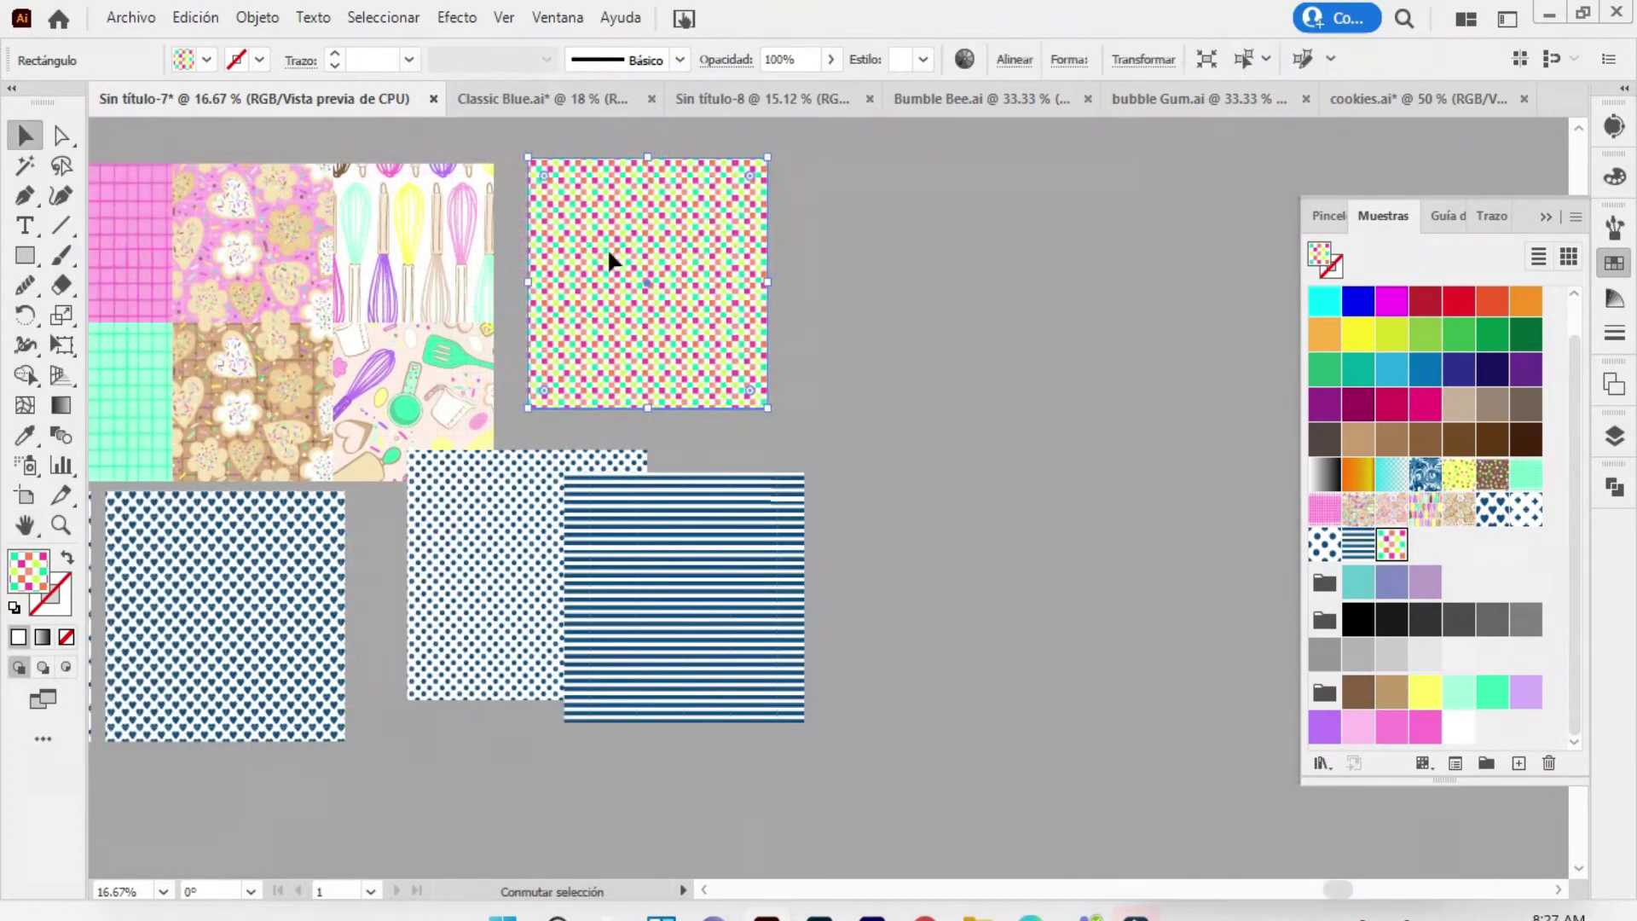
# Open Recolor Artwork on the checkered tile and apply colour group 1
pyautogui.press('i')
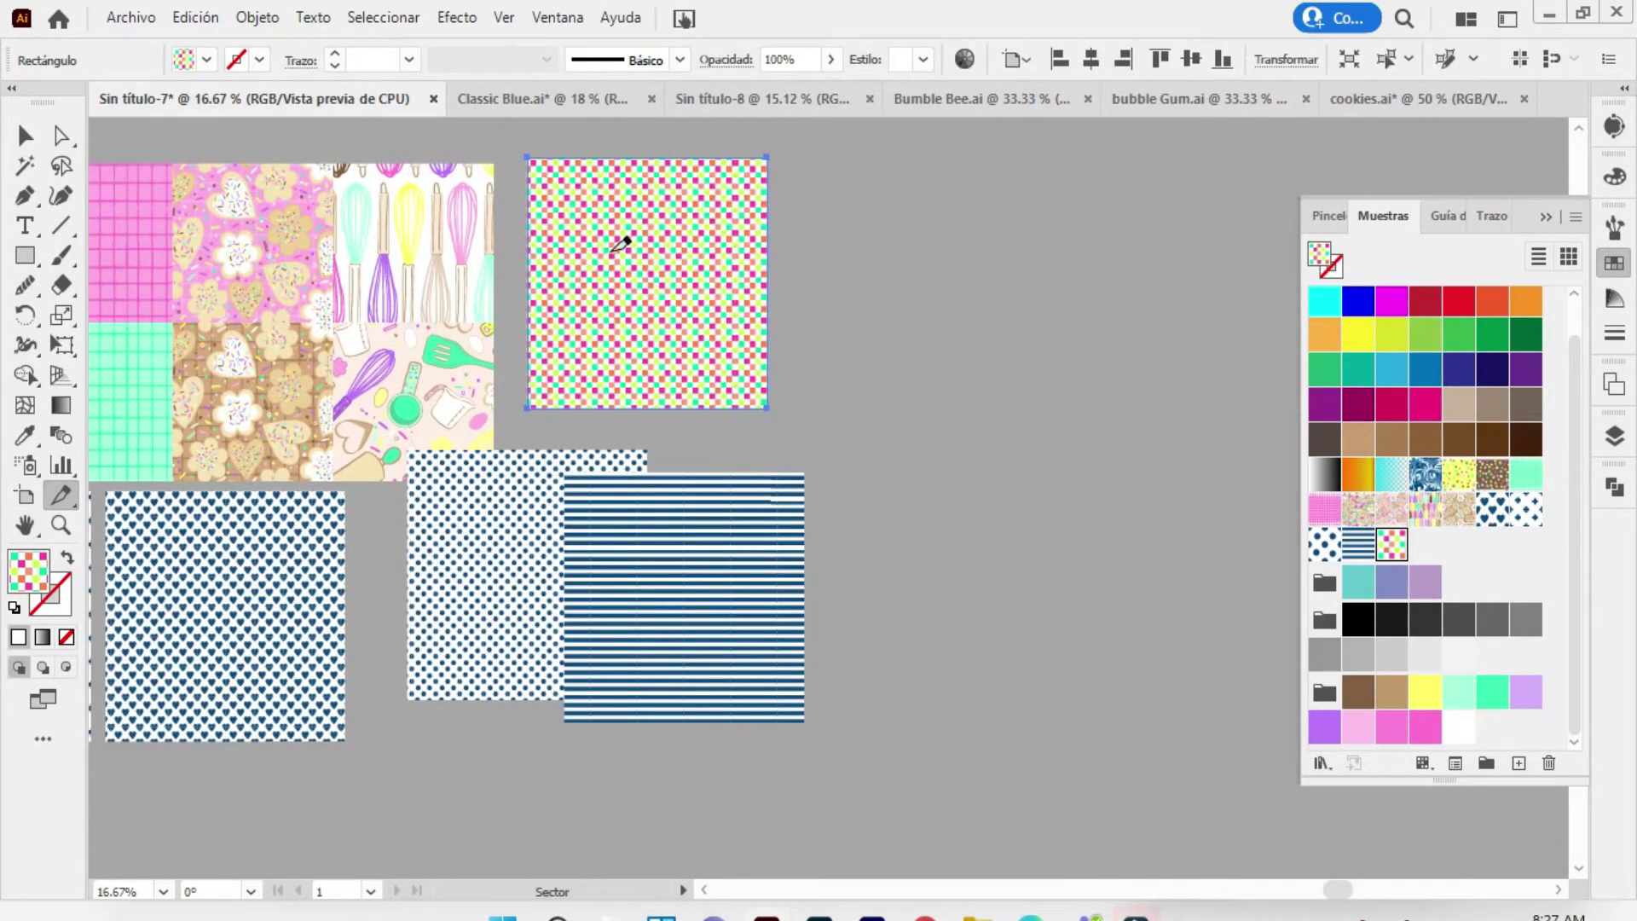
pyautogui.scroll(5, 616, 256)
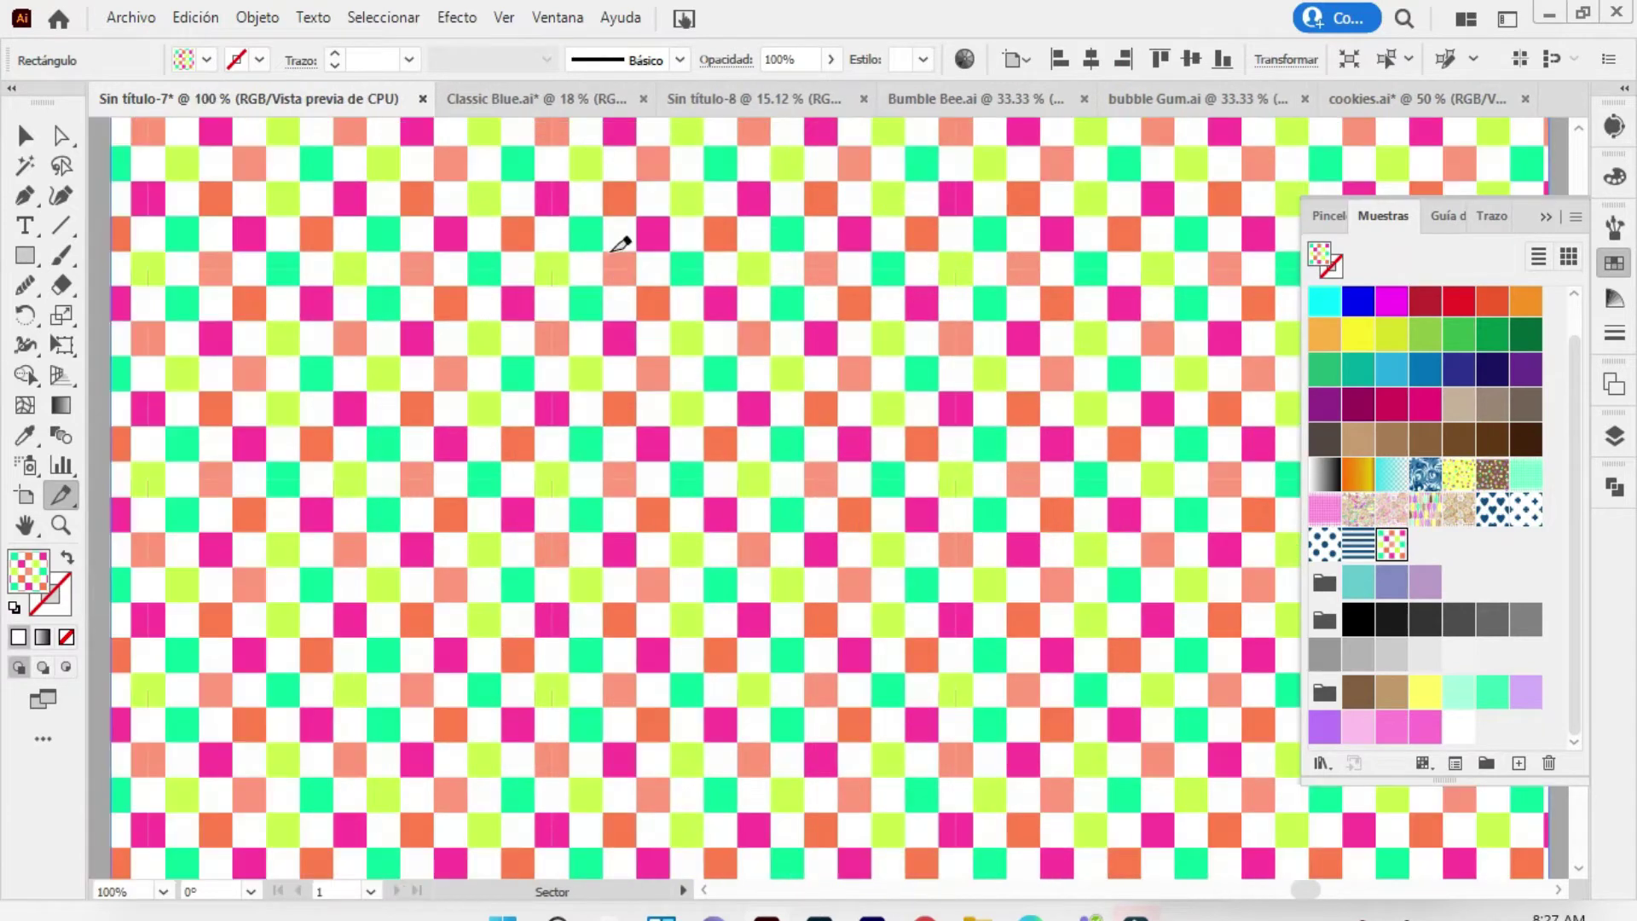
pyautogui.click(21, 137)
pyautogui.click(964, 60)
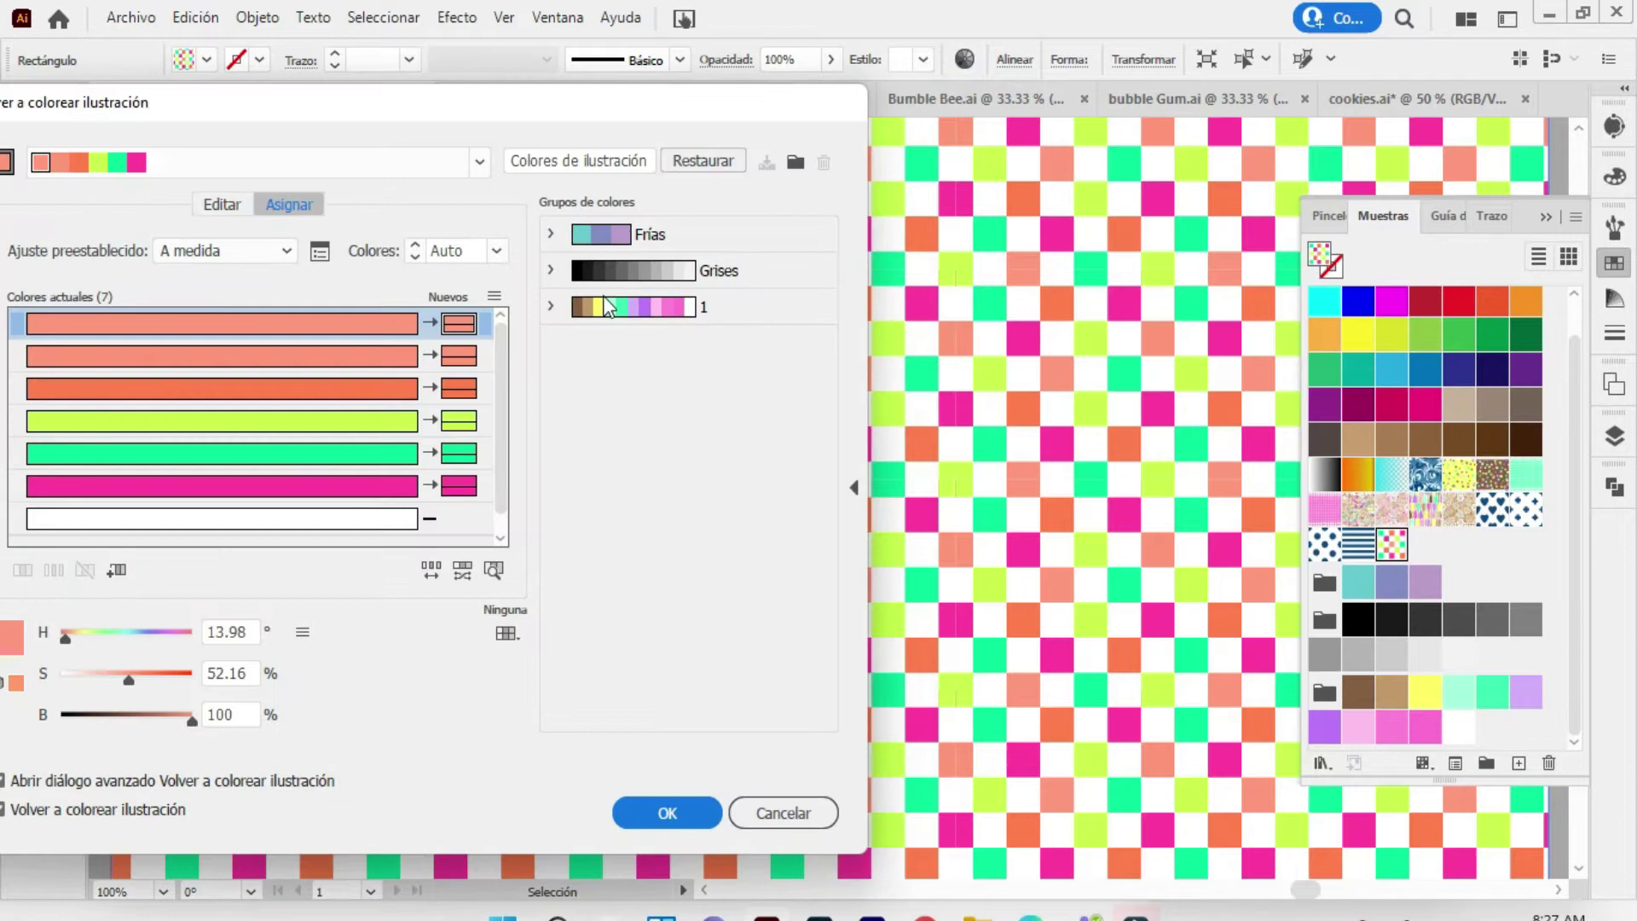
pyautogui.click(607, 305)
# Swap individual new colours for pink and mint picks, then apply the recolouring
pyautogui.doubleClick(528, 620)
pyautogui.click(647, 271)
pyautogui.click(621, 271)
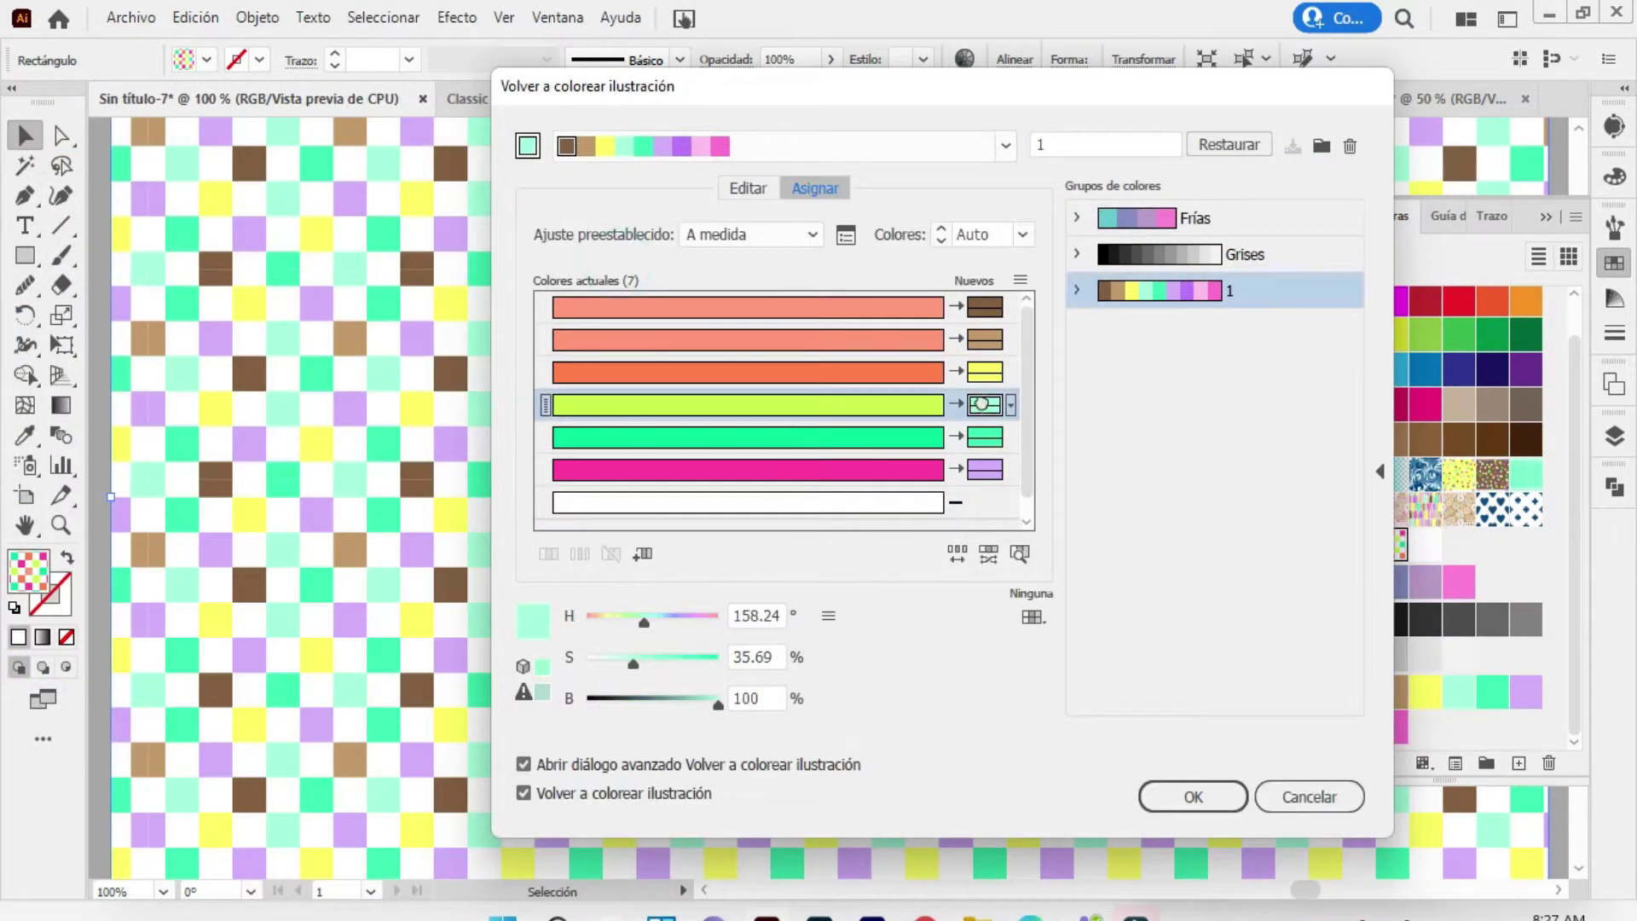
pyautogui.doubleClick(980, 404)
pyautogui.click(656, 269)
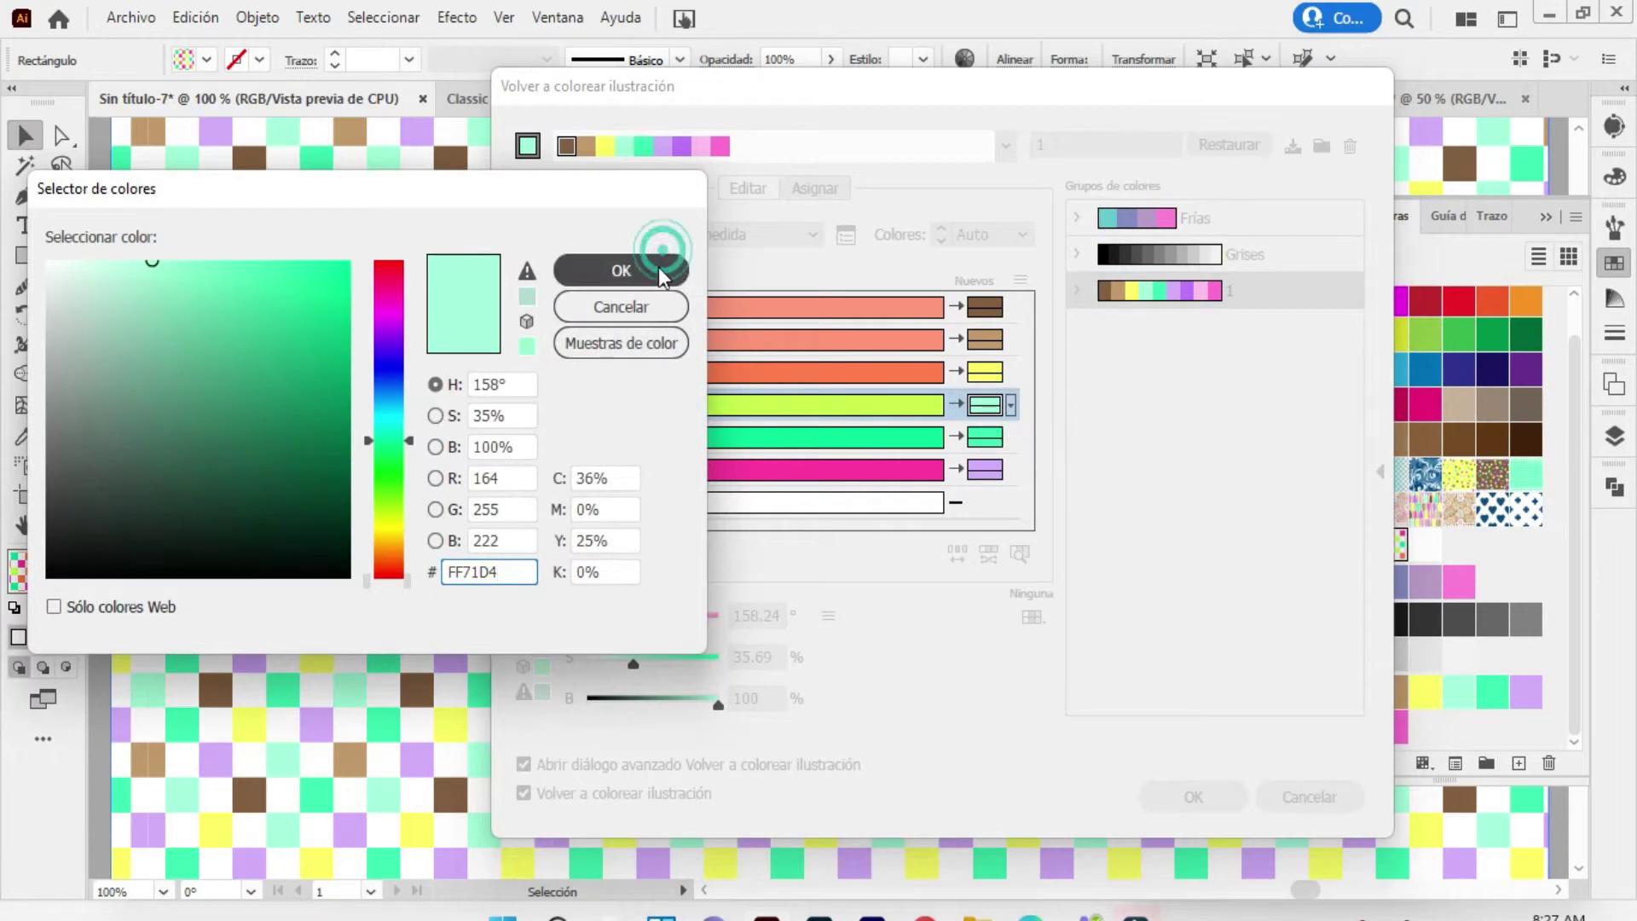
pyautogui.moveTo(1010, 371)
pyautogui.click(1191, 797)
# Place the cross, heart, dot and stripe pattern tiles on the canvas and arrange them
pyautogui.moveTo(1530, 509); pyautogui.dragTo(731, 277)
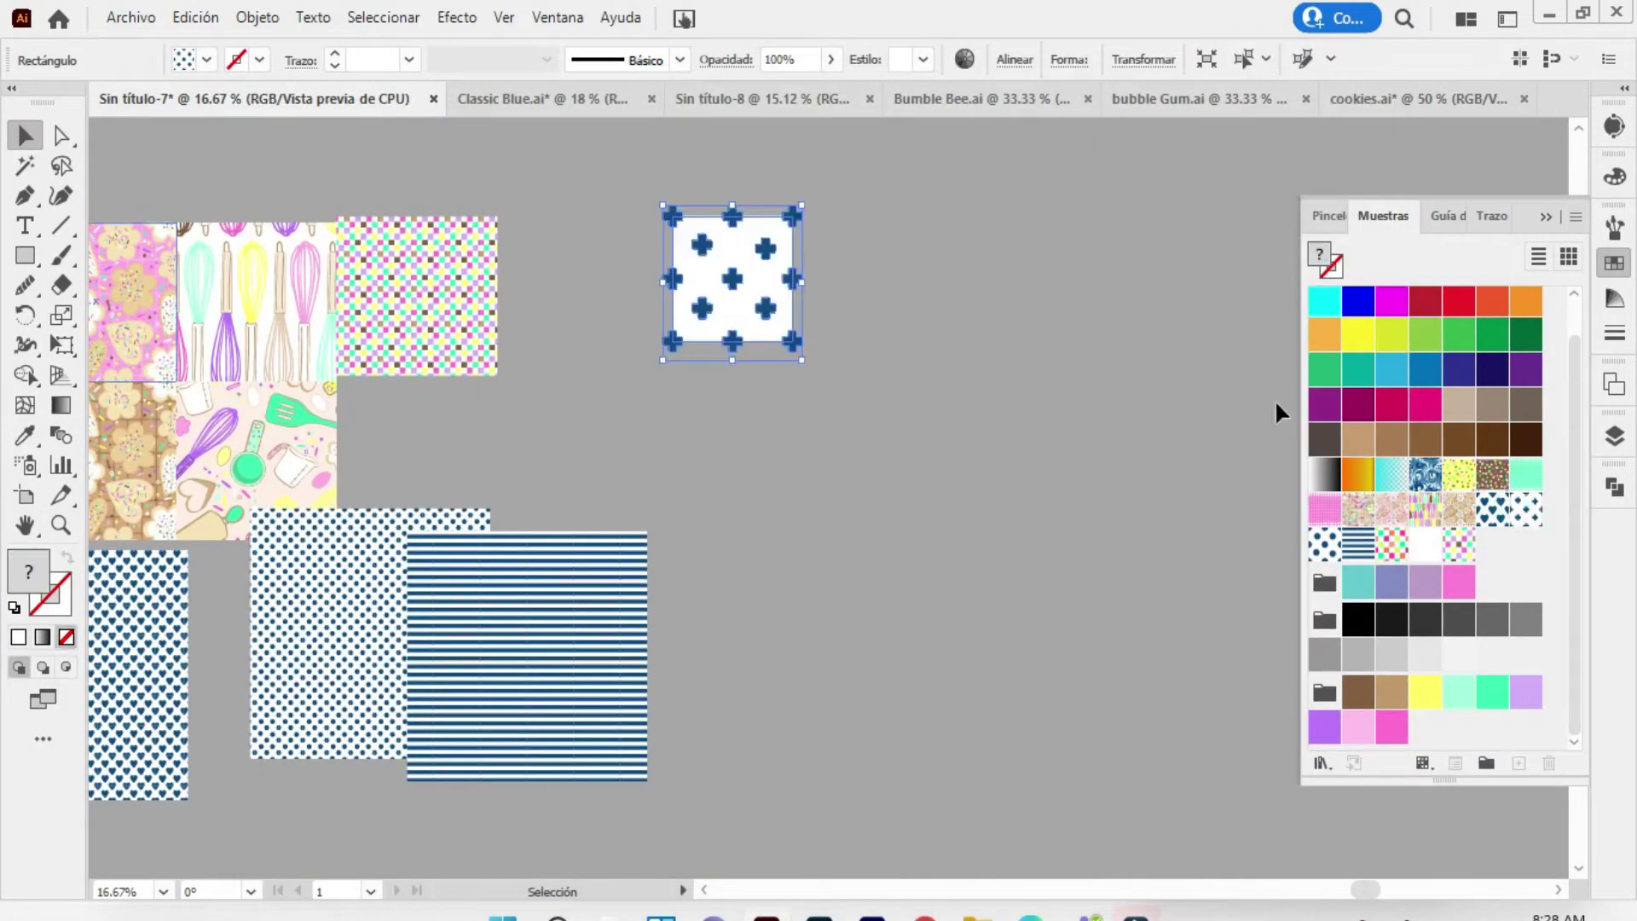
pyautogui.moveTo(1493, 509); pyautogui.dragTo(927, 273)
pyautogui.moveTo(872, 416); pyautogui.dragTo(793, 465)
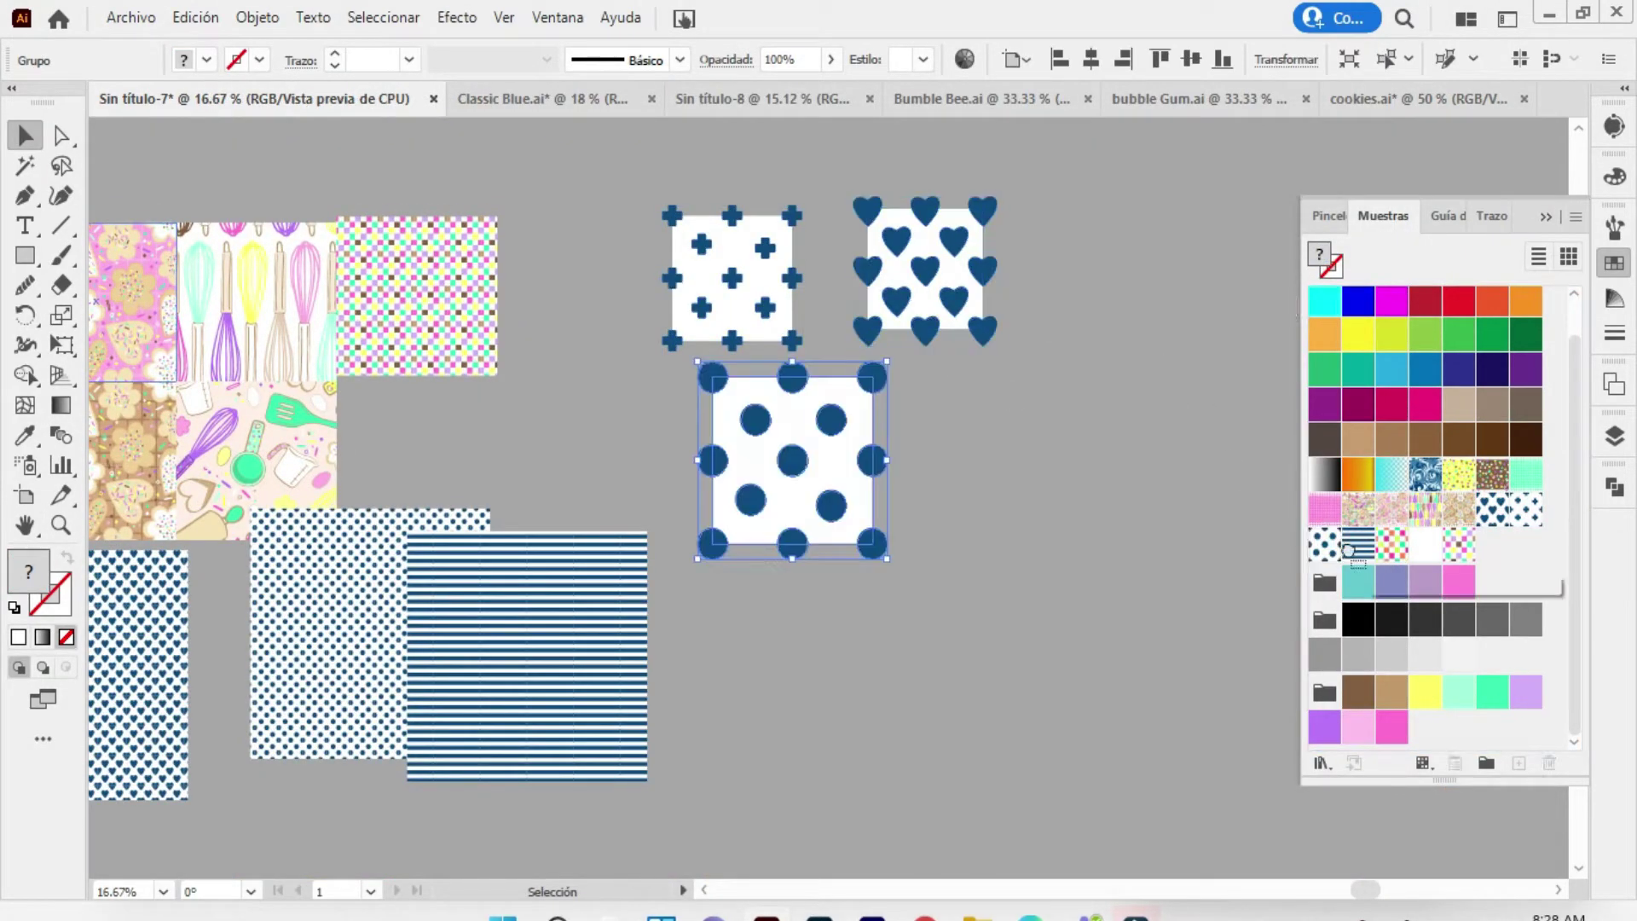
pyautogui.moveTo(1358, 543); pyautogui.dragTo(1021, 456)
pyautogui.moveTo(790, 416); pyautogui.dragTo(780, 433)
pyautogui.click(733, 243)
pyautogui.click(925, 273)
pyautogui.click(731, 457)
pyautogui.click(1049, 461)
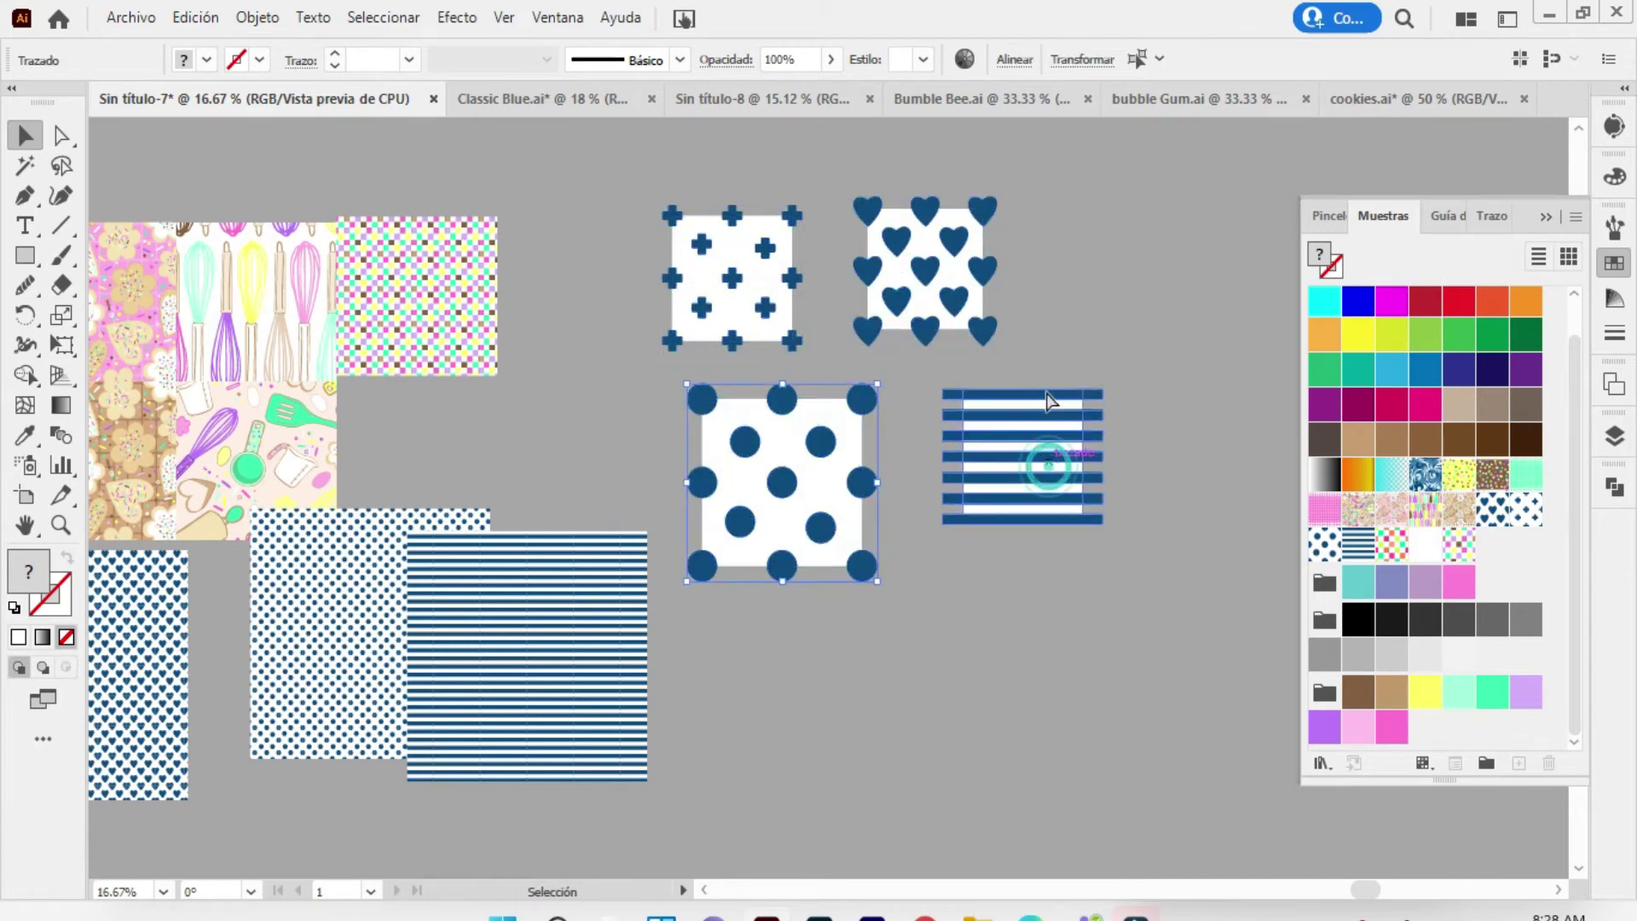
# Colour the stripe tile's top and bottom stripes pink and its second stripe mint green
pyautogui.hotkey('ctrl', '+')
pyautogui.hotkey('ctrl', '+')
pyautogui.hotkey('ctrl', '+')
pyautogui.click(1099, 248)
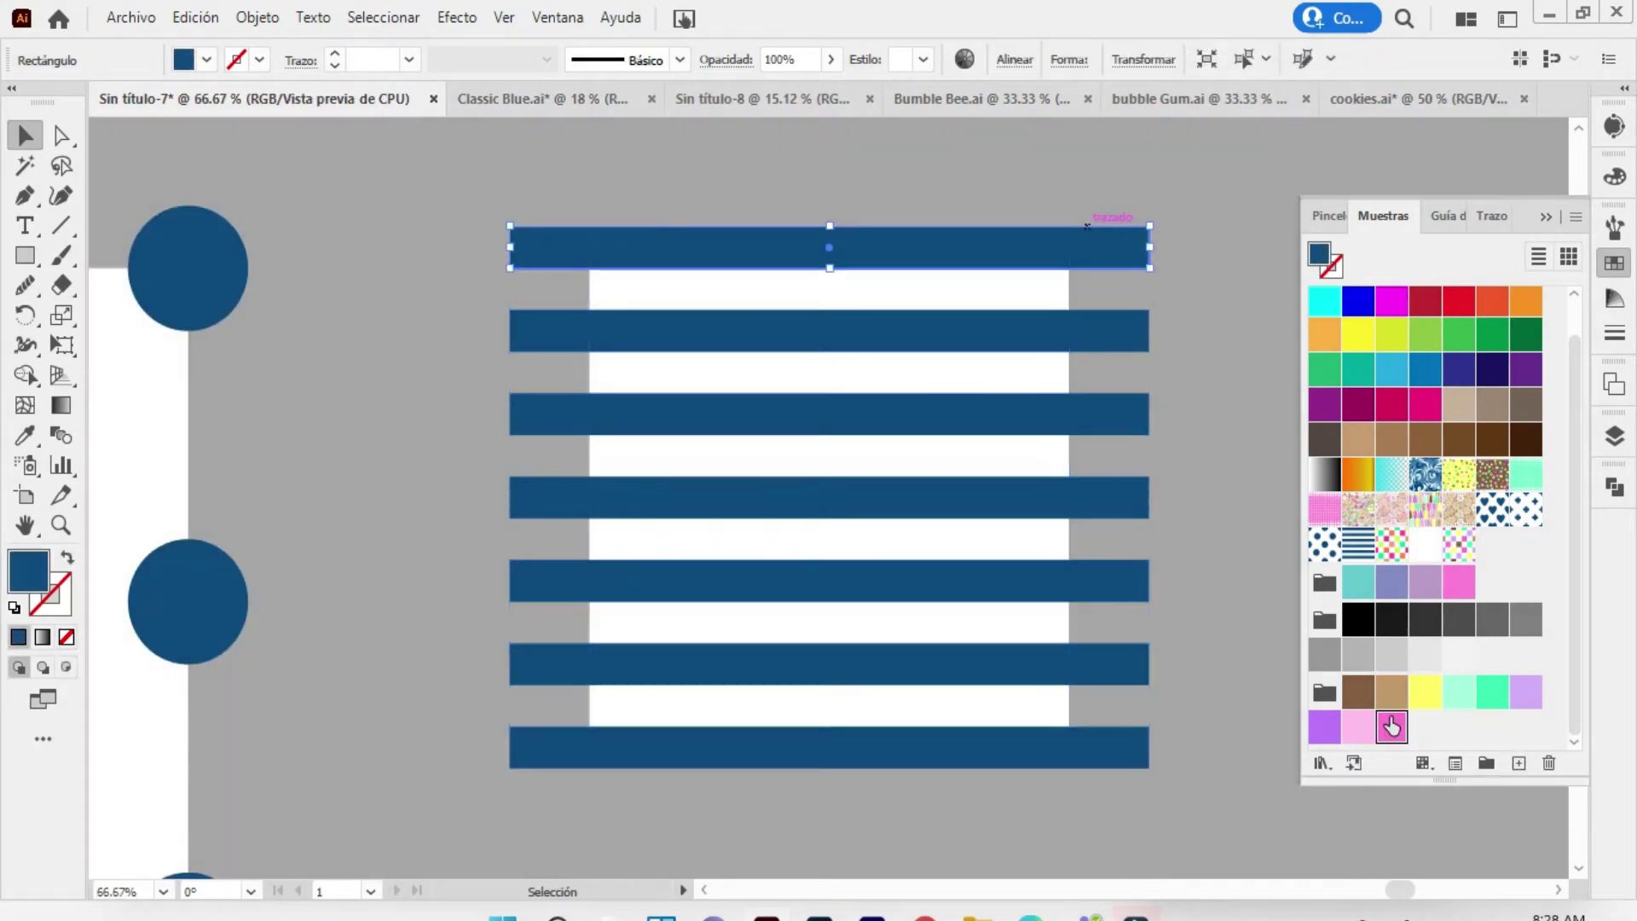
pyautogui.click(1391, 727)
pyautogui.click(1099, 748)
pyautogui.click(1391, 727)
pyautogui.click(1107, 330)
pyautogui.click(1492, 692)
# Recolour the remaining stripes yellow, tan, lavender and brown, then select the whole stripe tile
pyautogui.click(1108, 400)
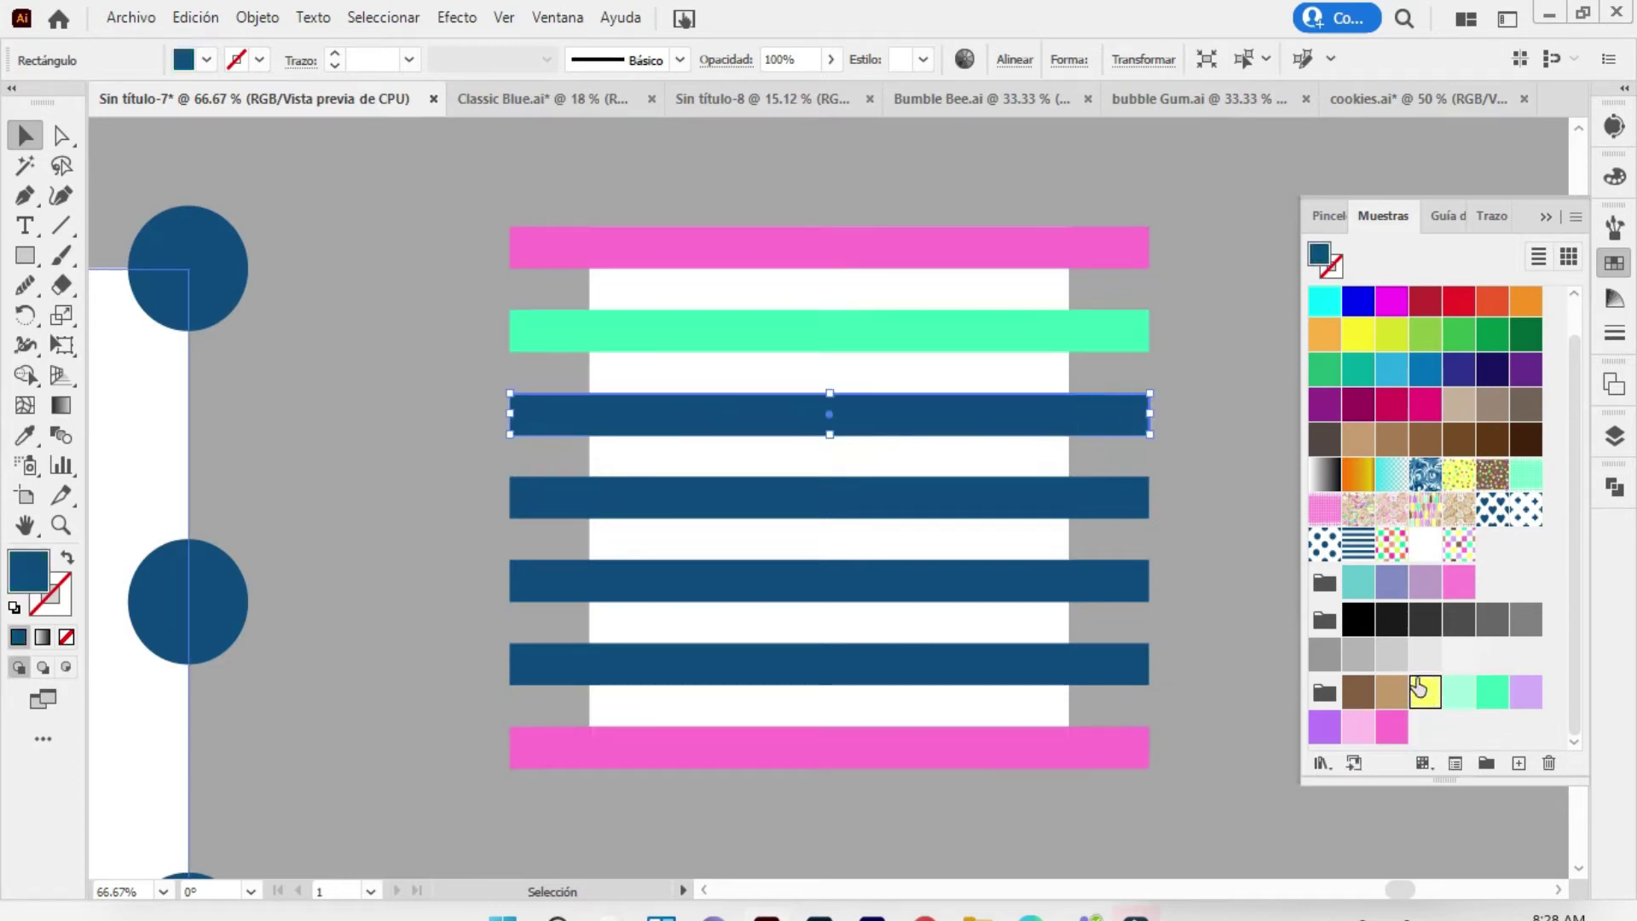
pyautogui.click(1425, 692)
pyautogui.click(1107, 497)
pyautogui.click(1391, 691)
pyautogui.click(1134, 580)
pyautogui.click(1526, 692)
pyautogui.click(1079, 669)
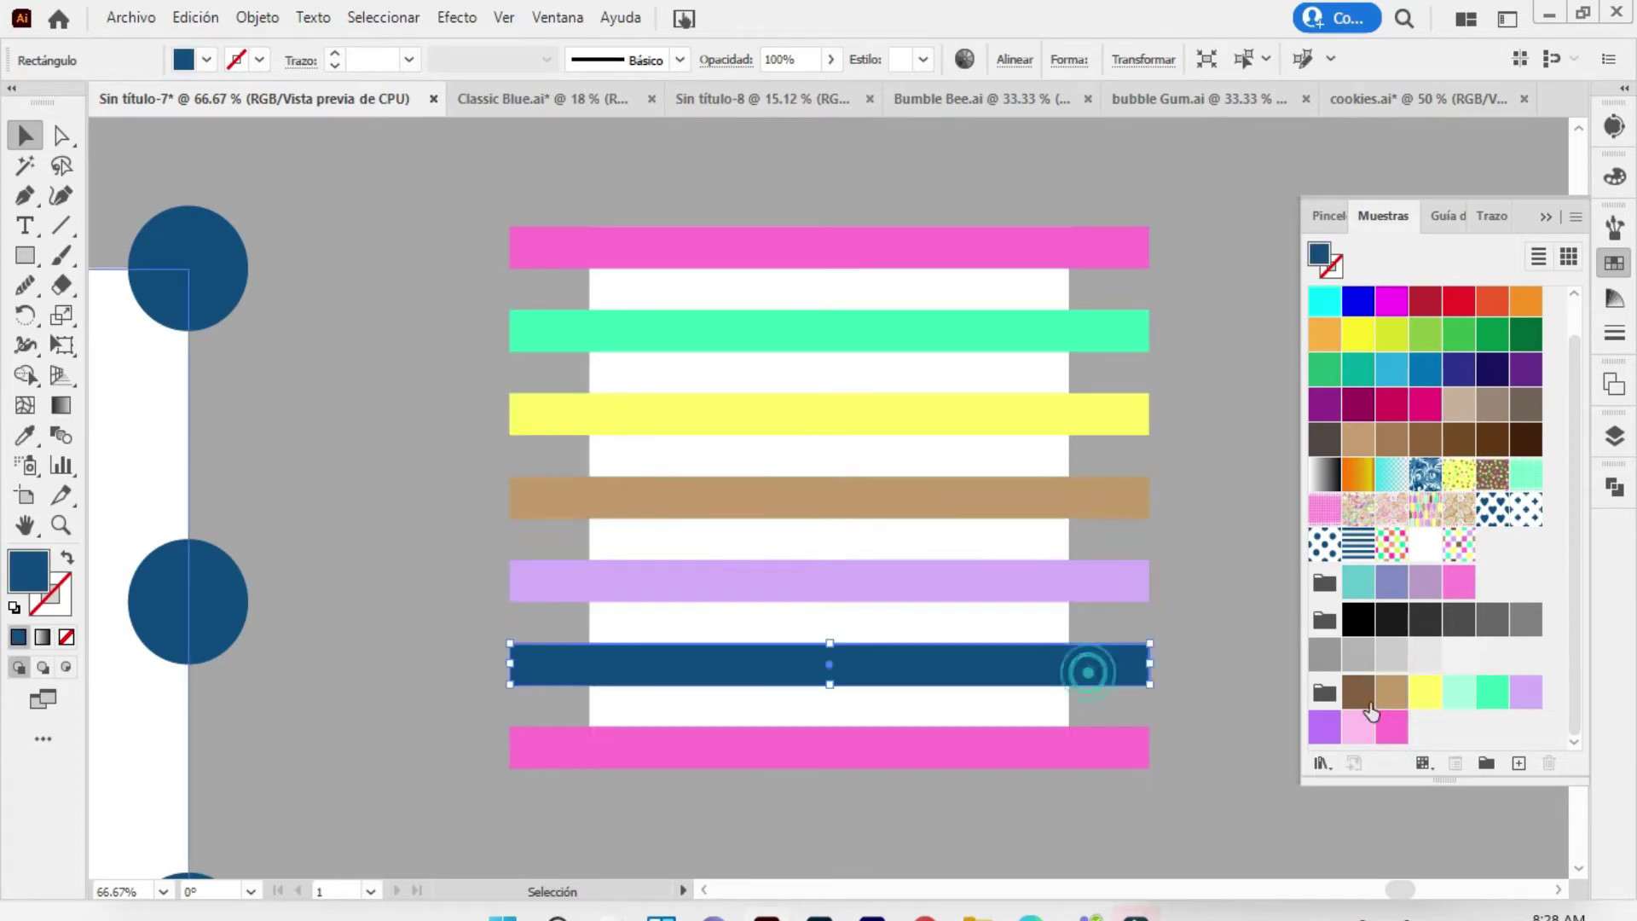
pyautogui.click(1358, 691)
pyautogui.moveTo(669, 149); pyautogui.dragTo(979, 540)
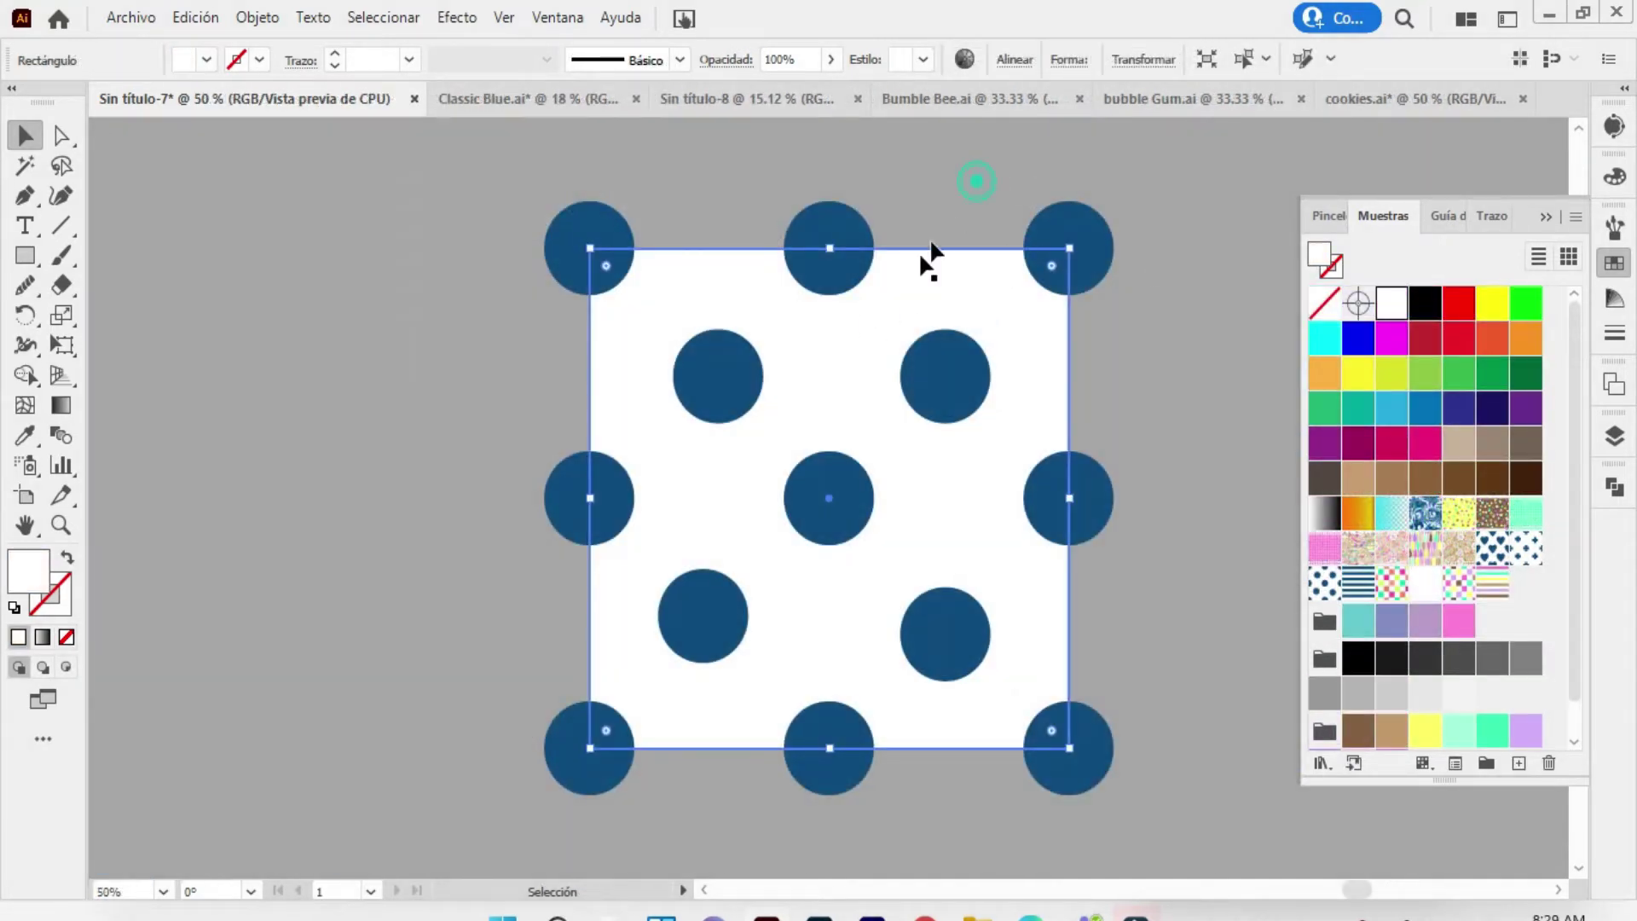
# Fill the dot tile's white background square with light pink
pyautogui.click(976, 180)
pyautogui.moveTo(1574, 559); pyautogui.dragTo(1569, 627)
pyautogui.click(992, 400)
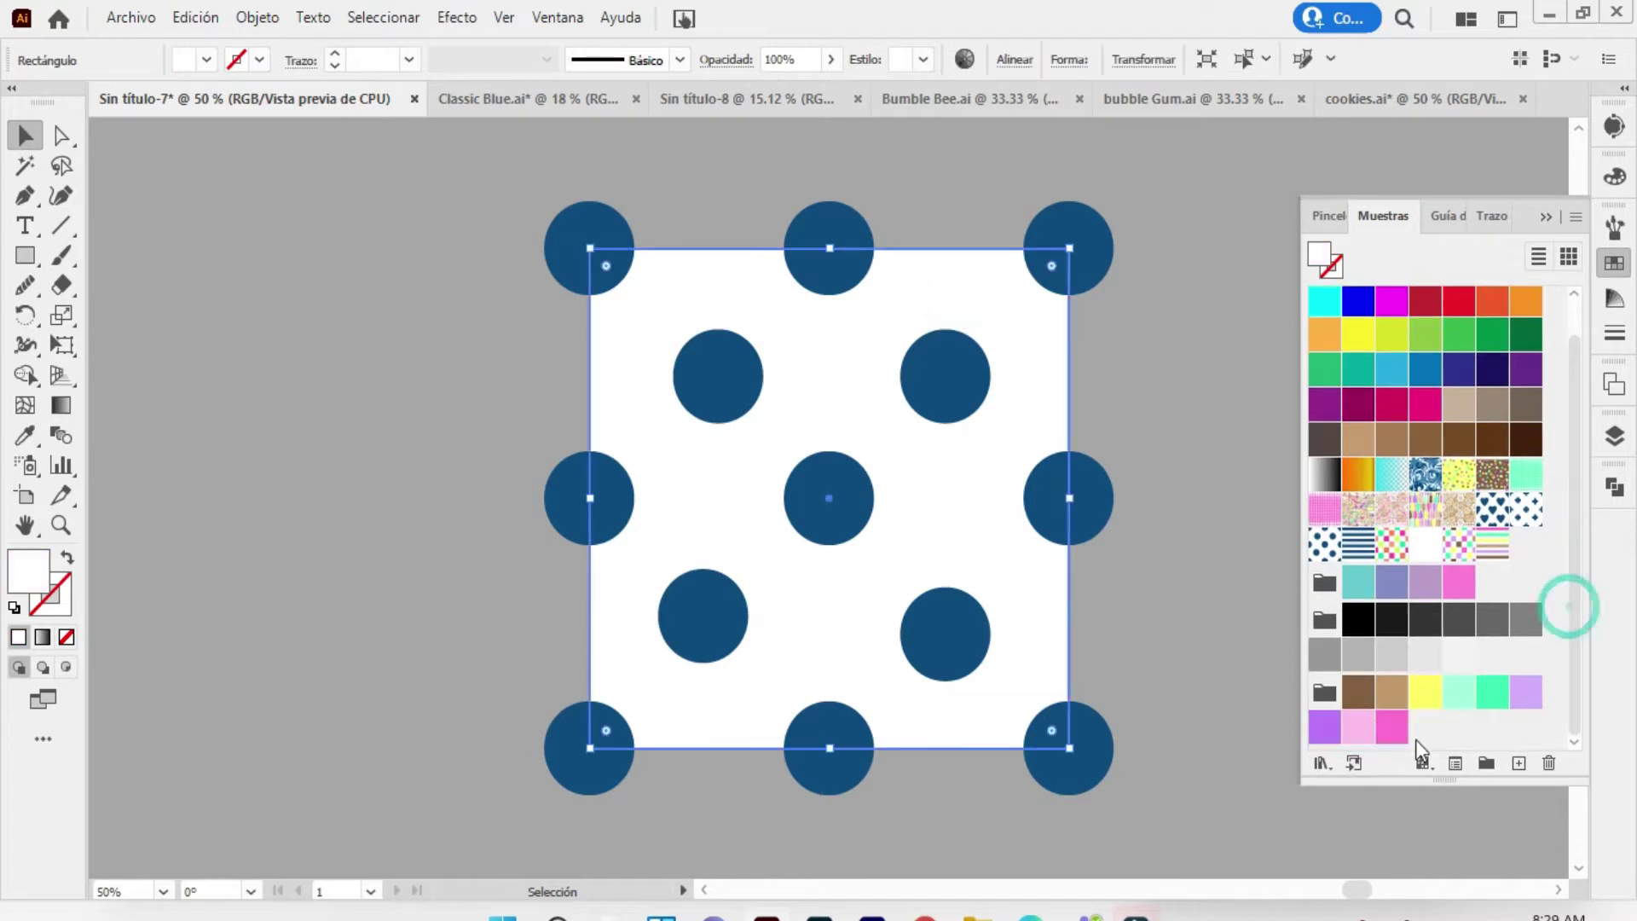
pyautogui.moveTo(1358, 727); pyautogui.dragTo(594, 264)
# Colour the dot tile's four corner circles and the centre circle pink
pyautogui.click(608, 223)
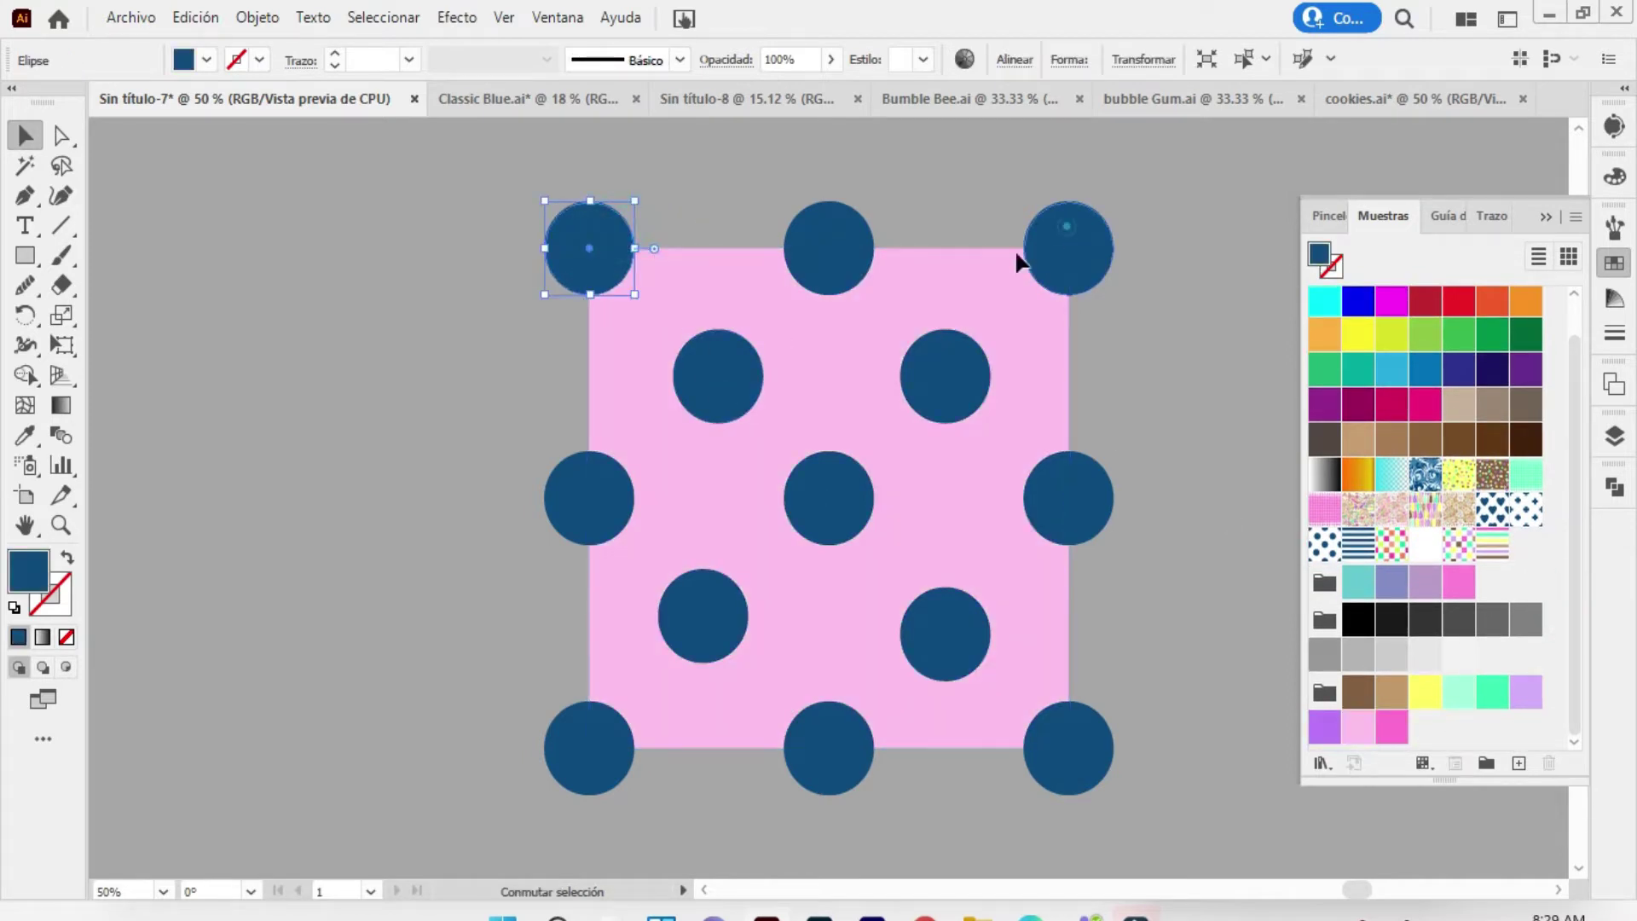
pyautogui.keyDown('shift'); pyautogui.click(1065, 249); pyautogui.keyUp('shift')
pyautogui.keyDown('shift'); pyautogui.click(573, 745); pyautogui.keyUp('shift')
pyautogui.keyDown('shift'); pyautogui.click(1104, 735); pyautogui.keyUp('shift')
pyautogui.click(1391, 726)
pyautogui.click(839, 503)
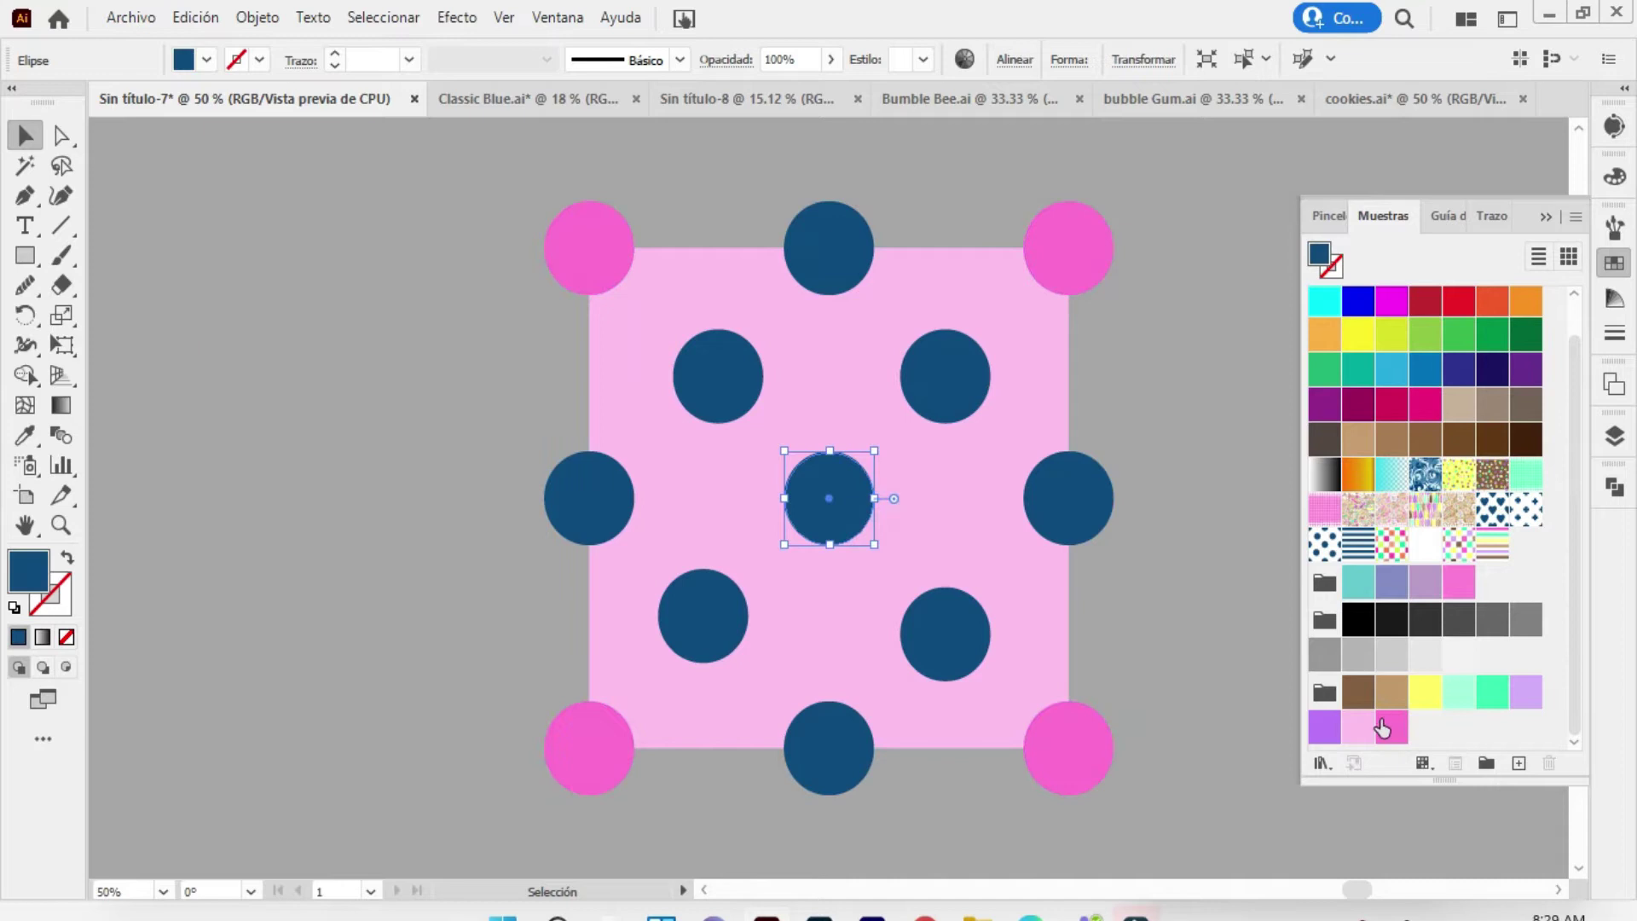
pyautogui.click(1458, 582)
# Fill the four edge-middle circles with yellow
pyautogui.click(1066, 498)
pyautogui.keyDown('shift'); pyautogui.click(602, 498); pyautogui.keyUp('shift')
pyautogui.keyDown('shift'); pyautogui.click(816, 254); pyautogui.keyUp('shift')
pyautogui.keyDown('shift'); pyautogui.click(840, 742); pyautogui.keyUp('shift')
pyautogui.click(1391, 727)
pyautogui.click(1424, 691)
# Colour the inner circles mint green, purple, brown and tan
pyautogui.click(718, 376)
pyautogui.click(1491, 692)
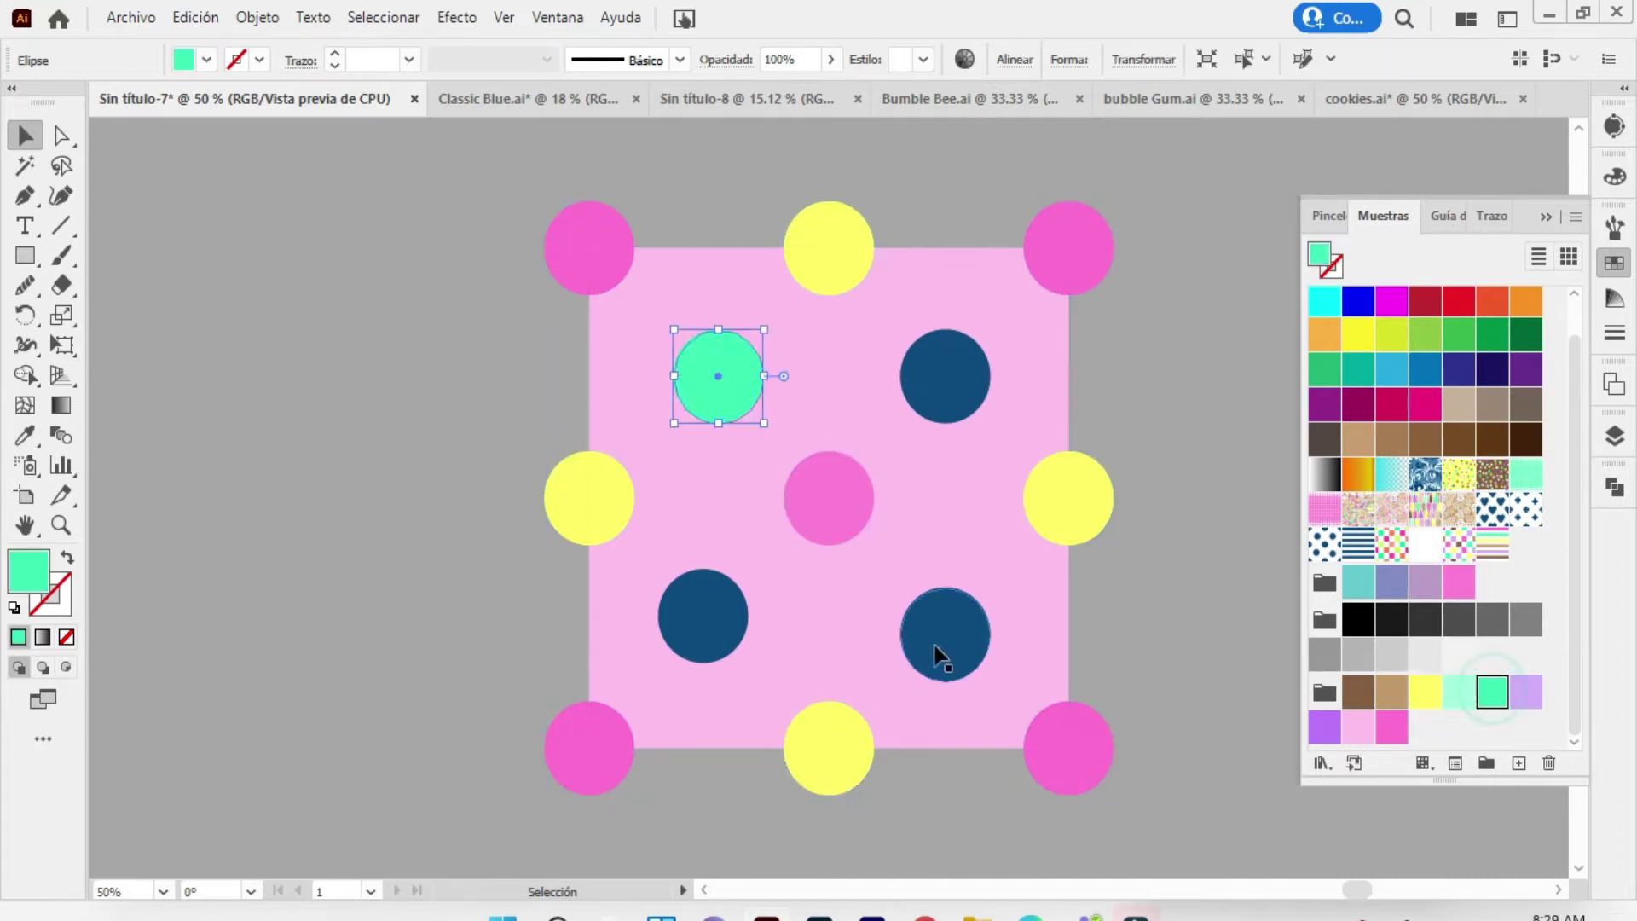
pyautogui.click(945, 634)
pyautogui.click(1324, 726)
pyautogui.click(945, 376)
pyautogui.click(1358, 692)
pyautogui.click(703, 615)
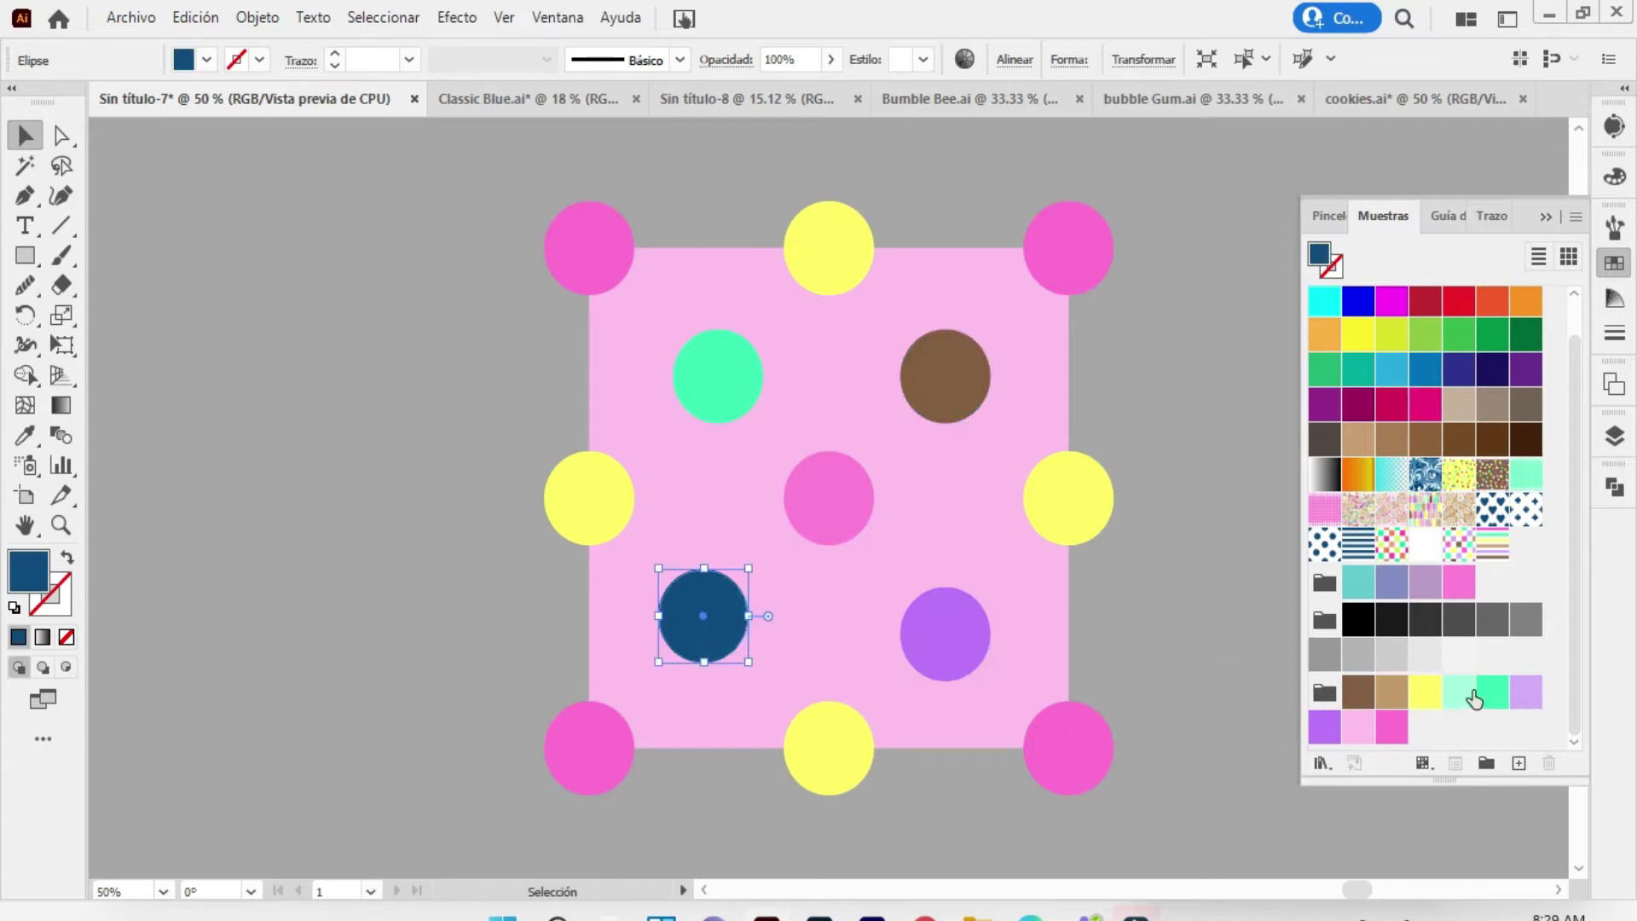
pyautogui.click(1459, 691)
pyautogui.click(1392, 691)
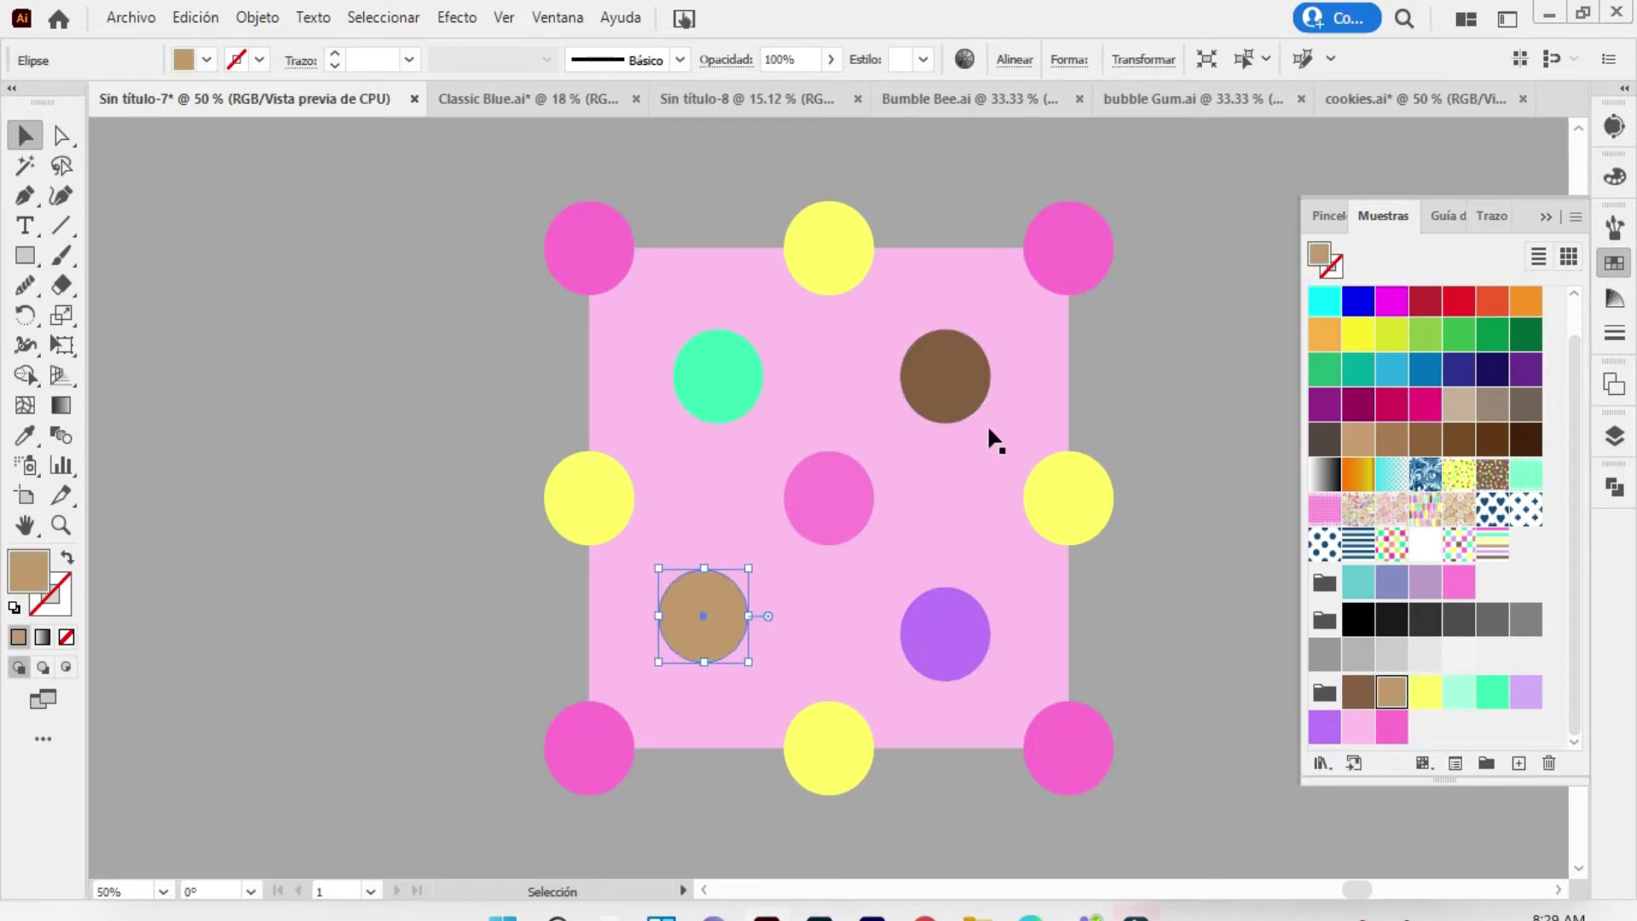
# Make the centre circle white and copy a pattern square below the striped square
pyautogui.click(829, 497)
pyautogui.click(1424, 543)
pyautogui.hotkey('ctrl', '-')
pyautogui.hotkey('ctrl', '-')
pyautogui.hotkey('ctrl', '-')
pyautogui.moveTo(1011, 466)
pyautogui.mouseDown()
pyautogui.moveTo(602, 594)
pyautogui.moveTo(777, 601)
pyautogui.mouseUp()
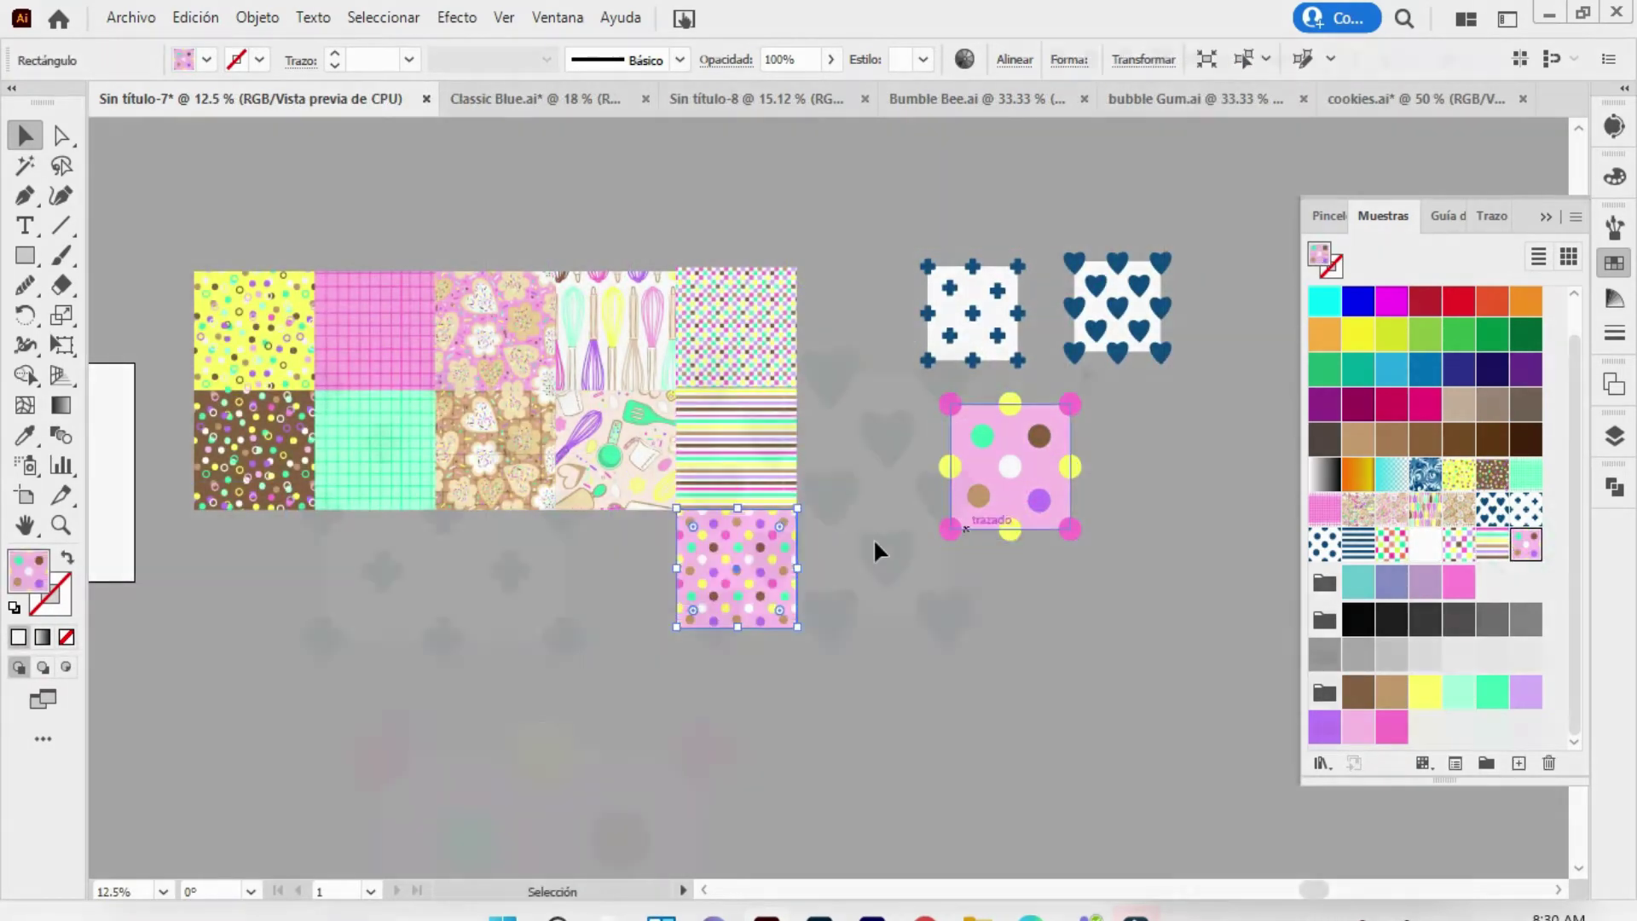
# Give the heart tile a brown background and yellow corner hearts
pyautogui.hotkey('ctrl', '+')
pyautogui.hotkey('ctrl', '+')
pyautogui.hotkey('ctrl', '+')
pyautogui.scroll(-2, 1424, 511)
pyautogui.click(1358, 691)
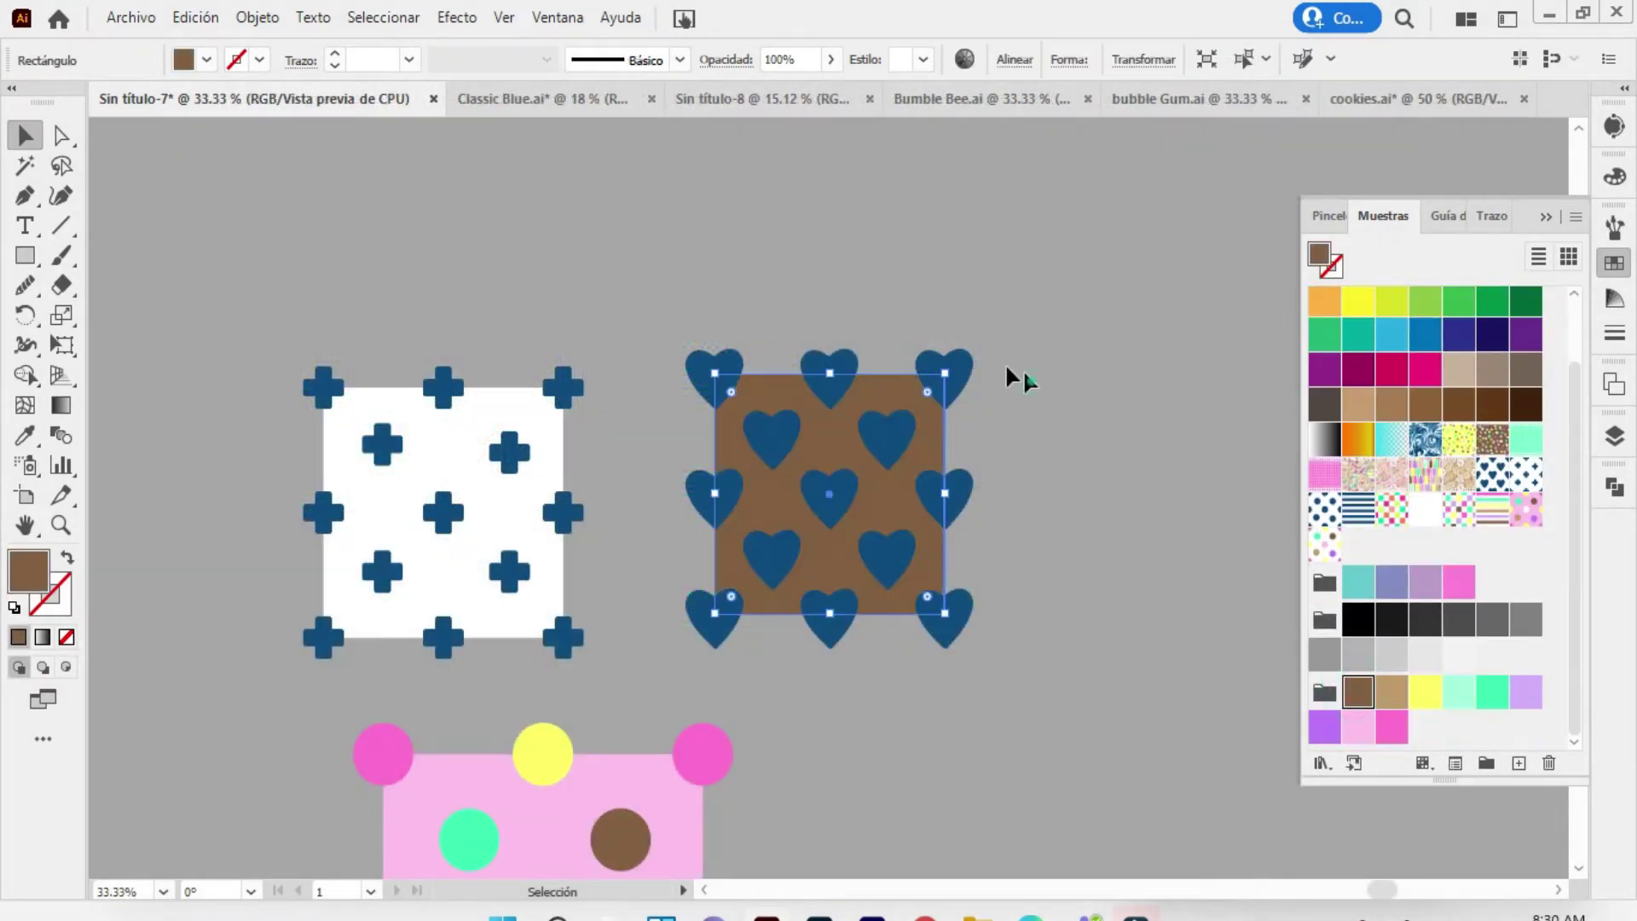
pyautogui.click(715, 376)
pyautogui.keyDown('shift'); pyautogui.click(945, 616); pyautogui.keyUp('shift')
pyautogui.keyDown('shift'); pyautogui.click(945, 375); pyautogui.keyUp('shift')
pyautogui.keyDown('shift'); pyautogui.click(714, 615); pyautogui.keyUp('shift')
pyautogui.click(1424, 691)
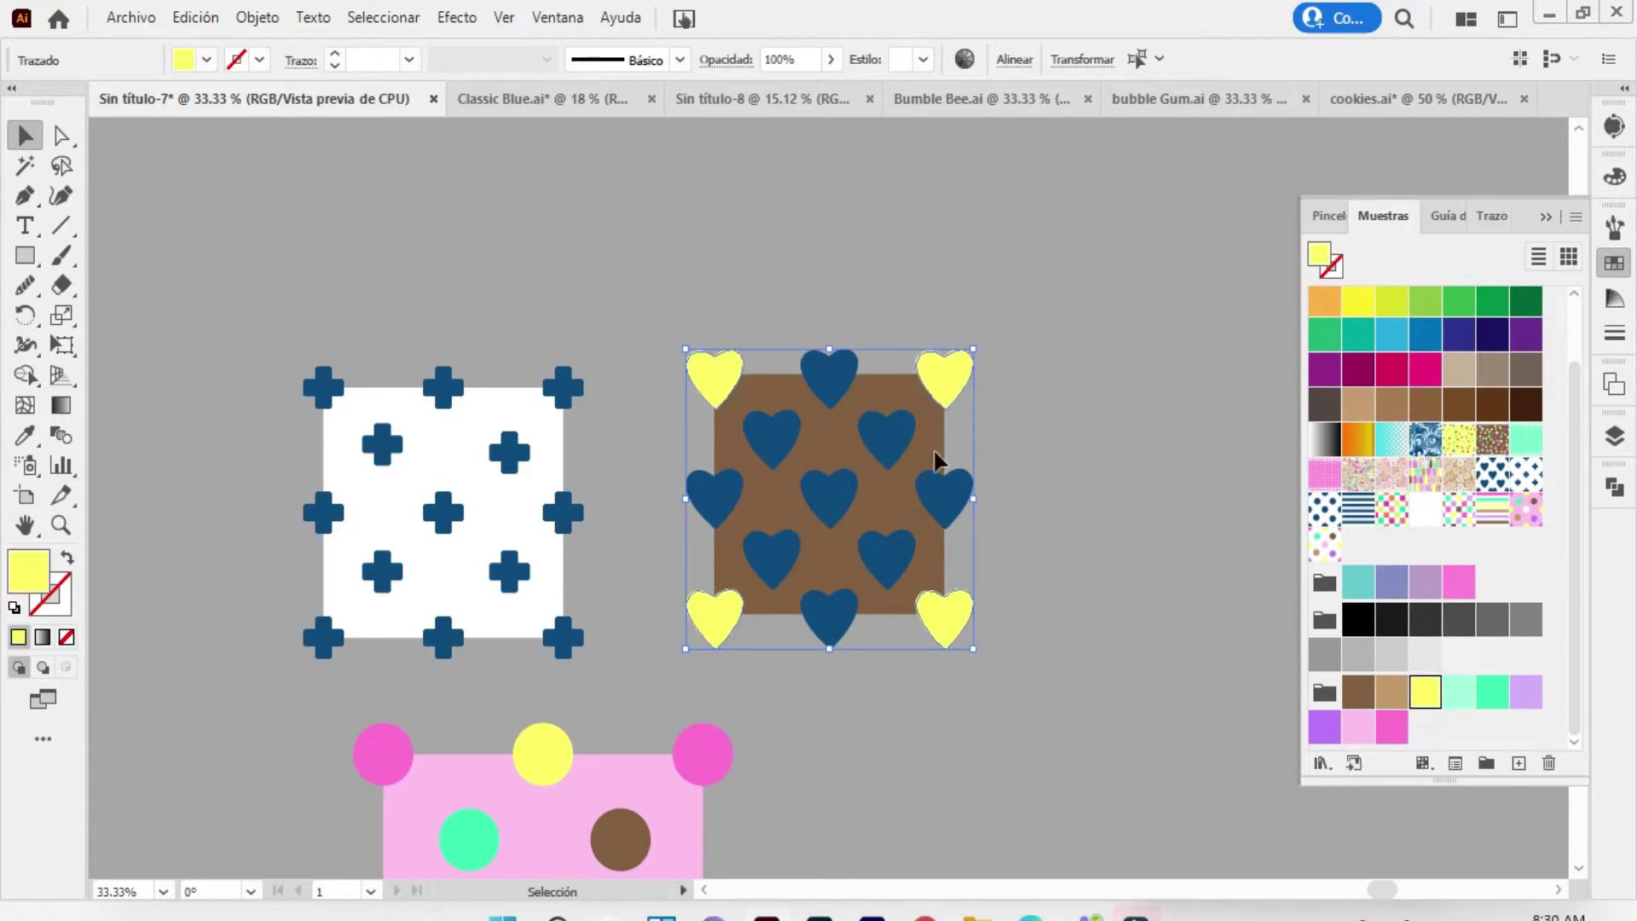
# Make the centre heart white and the four edge hearts pink
pyautogui.click(828, 497)
pyautogui.click(1424, 509)
pyautogui.click(829, 375)
pyautogui.keyDown('shift'); pyautogui.click(714, 497); pyautogui.keyUp('shift')
pyautogui.keyDown('shift'); pyautogui.click(945, 497); pyautogui.keyUp('shift')
pyautogui.keyDown('shift'); pyautogui.click(844, 616); pyautogui.keyUp('shift')
pyautogui.click(1392, 691)
pyautogui.click(1391, 727)
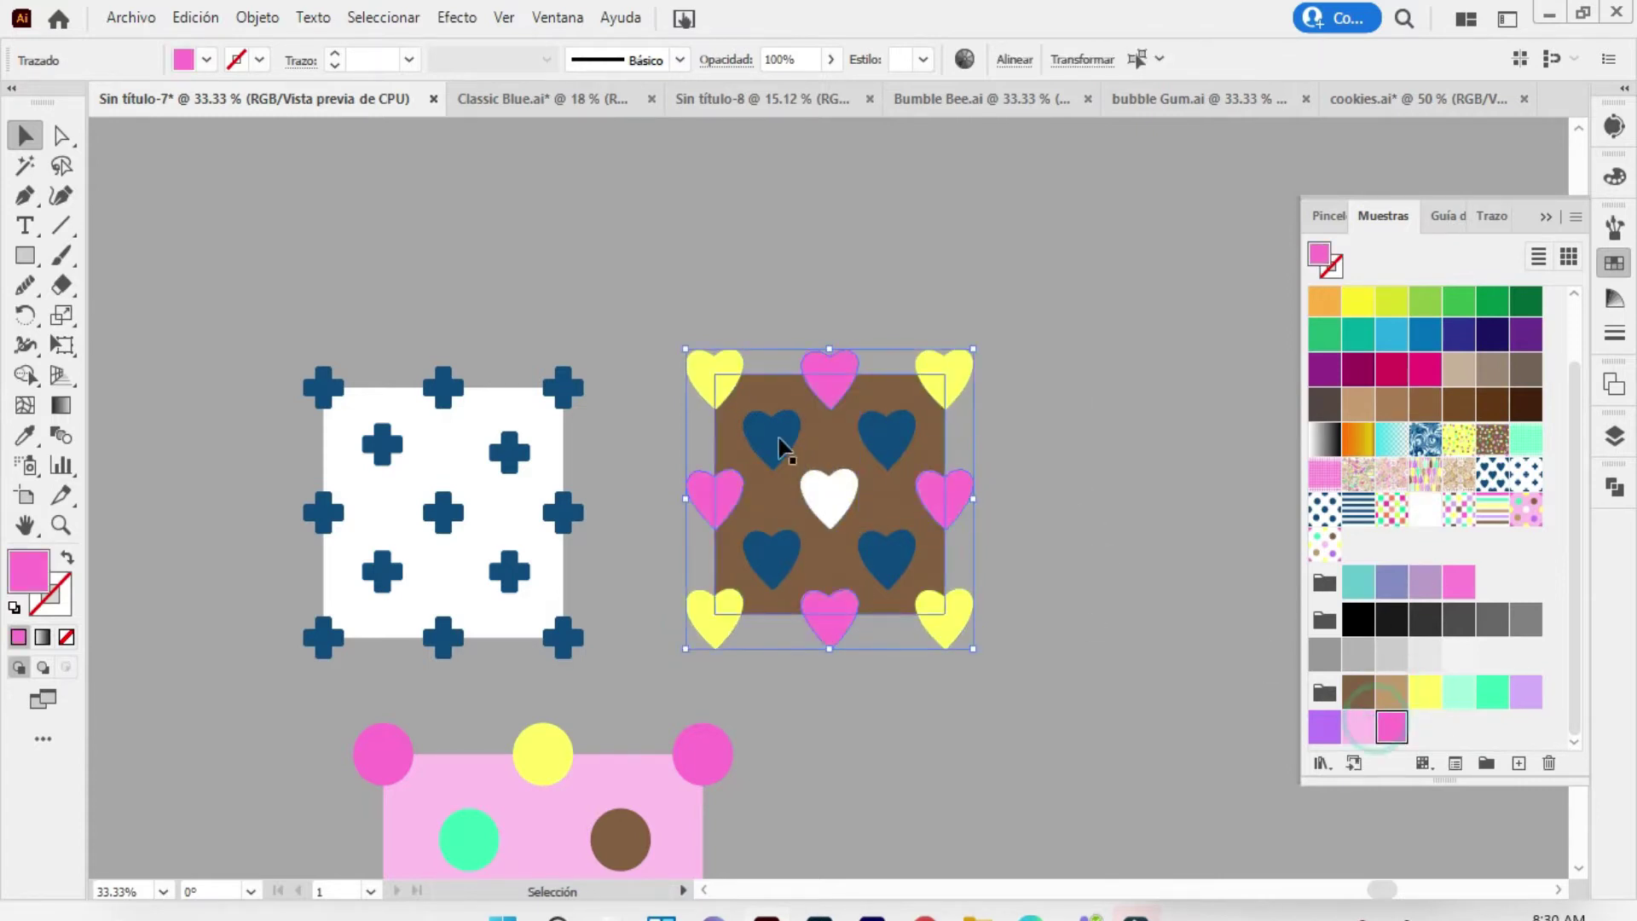
# Recolour the four inner blue hearts mint, green, purple and tan
pyautogui.click(771, 437)
pyautogui.click(1457, 691)
pyautogui.click(886, 558)
pyautogui.click(1491, 691)
pyautogui.click(887, 437)
pyautogui.click(1324, 726)
pyautogui.click(771, 556)
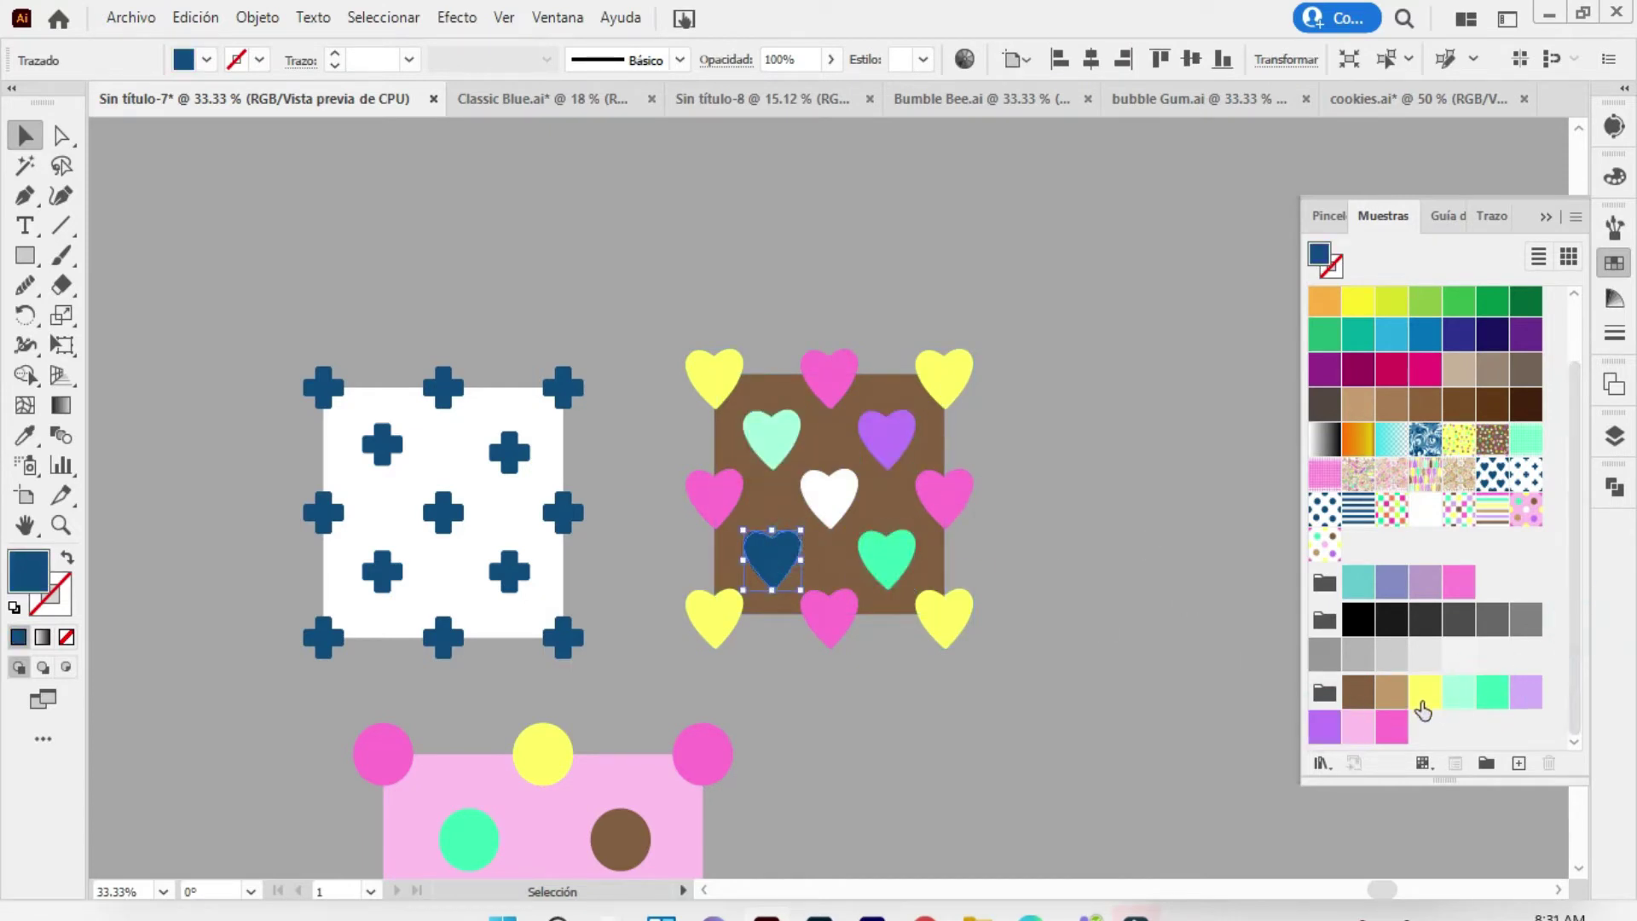
pyautogui.click(1389, 695)
# Fill the side hearts light pink and save the heart tile as a pattern swatch
pyautogui.click(719, 499)
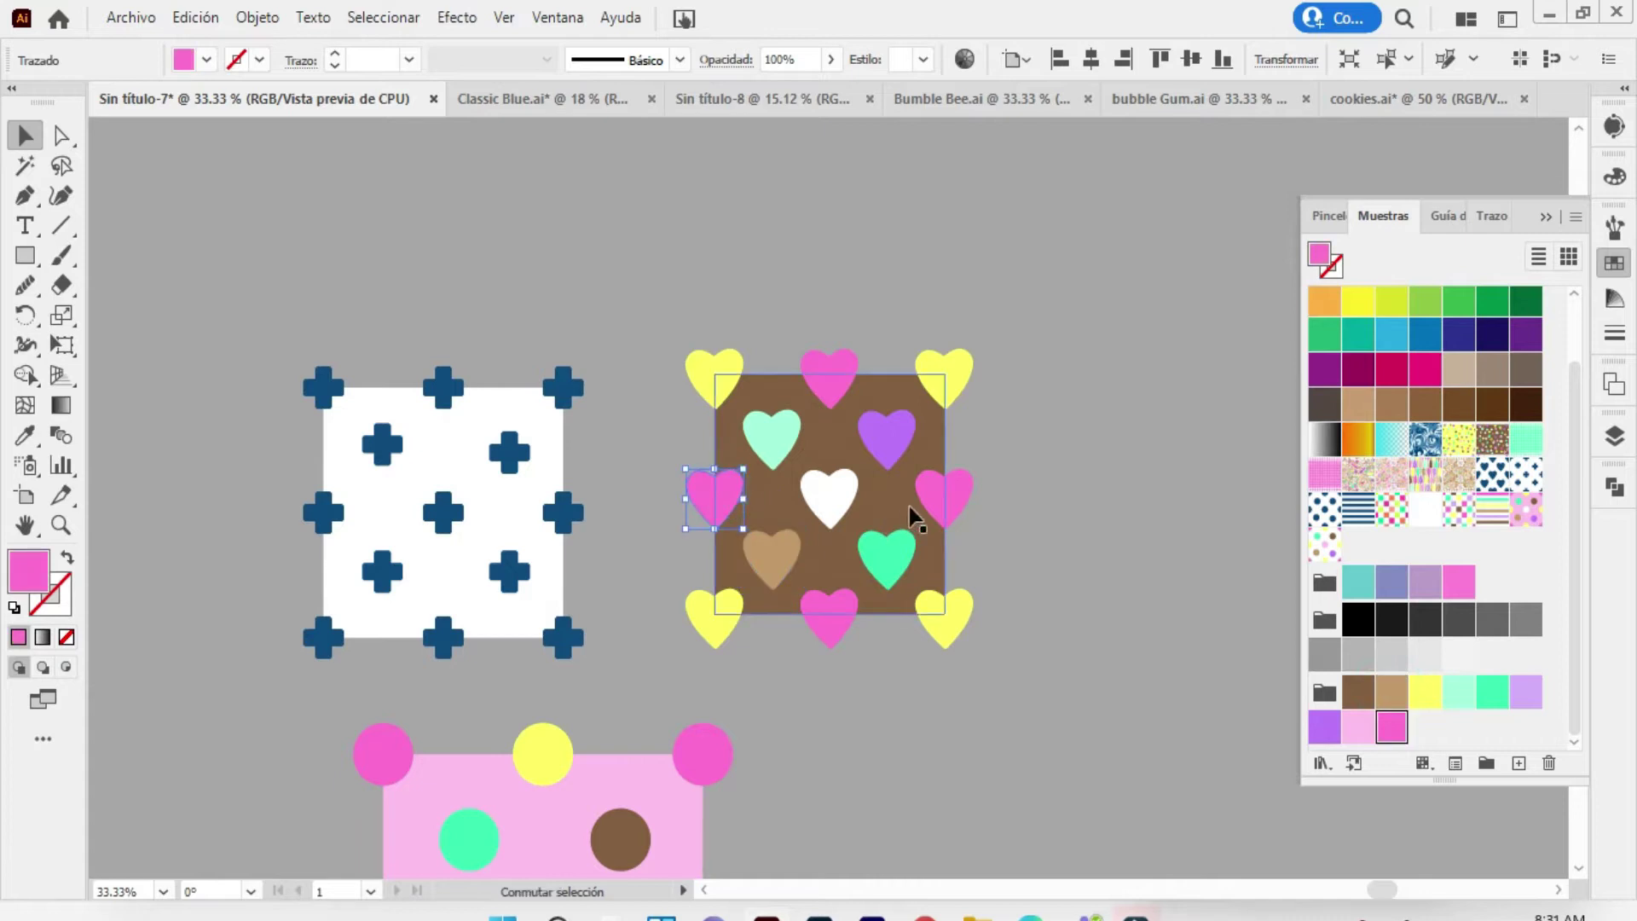
pyautogui.keyDown('shift'); pyautogui.click(942, 499); pyautogui.keyUp('shift')
pyautogui.click(1358, 726)
pyautogui.click(1143, 613)
pyautogui.moveTo(934, 535)
pyautogui.mouseDown()
pyautogui.moveTo(1453, 567)
pyautogui.moveTo(1398, 554)
pyautogui.mouseUp()
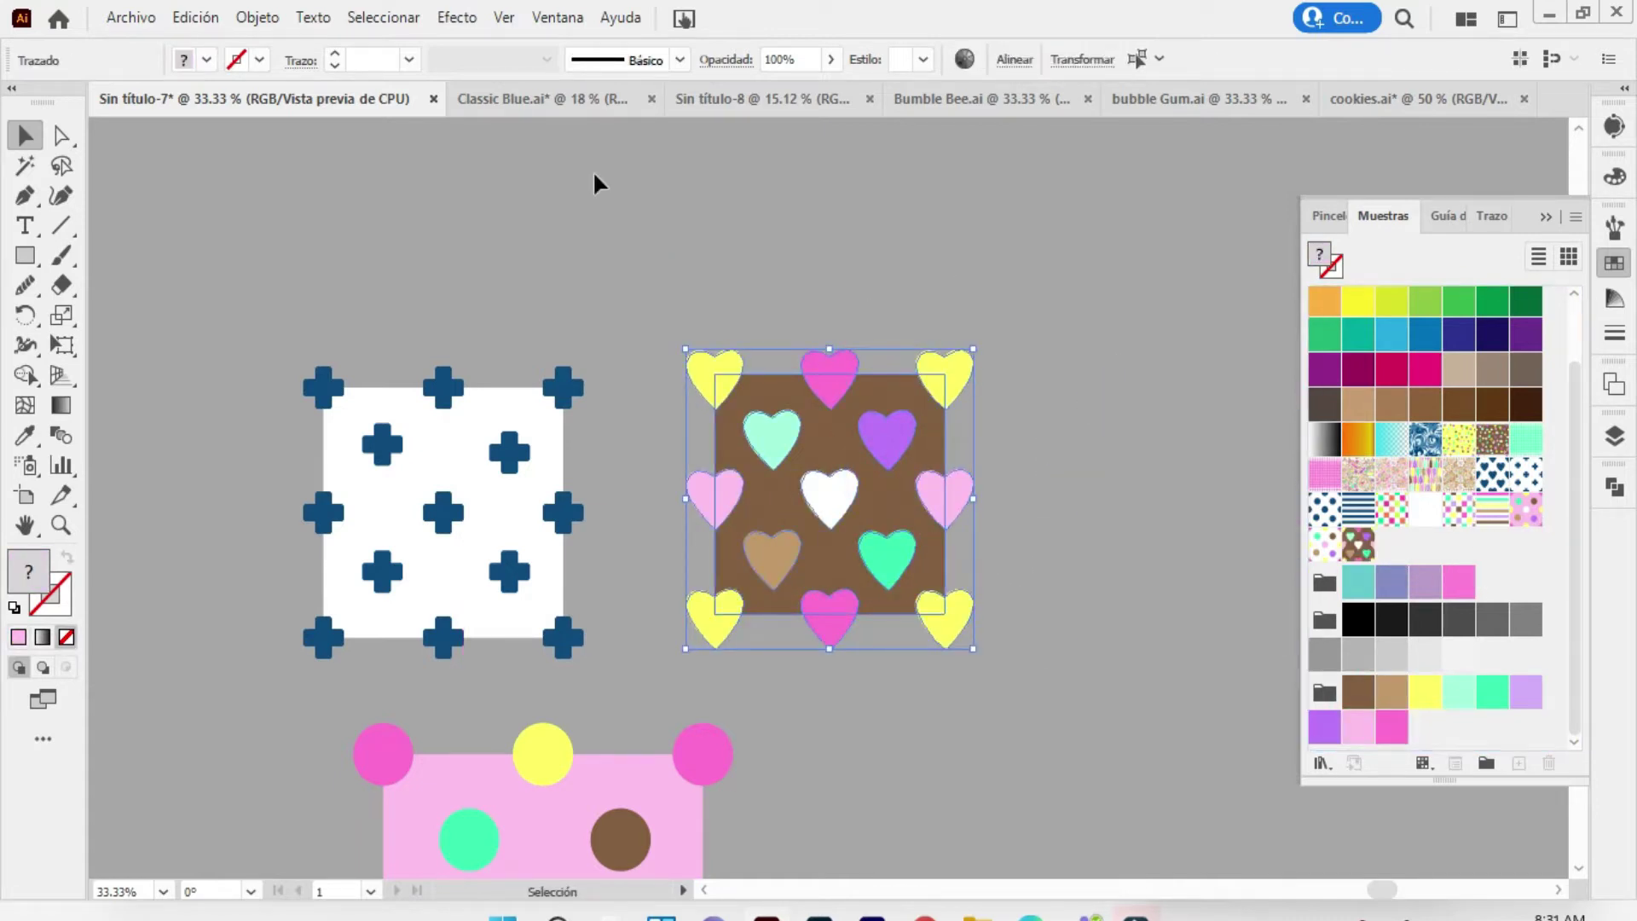
pyautogui.click(515, 405)
pyautogui.click(1577, 595)
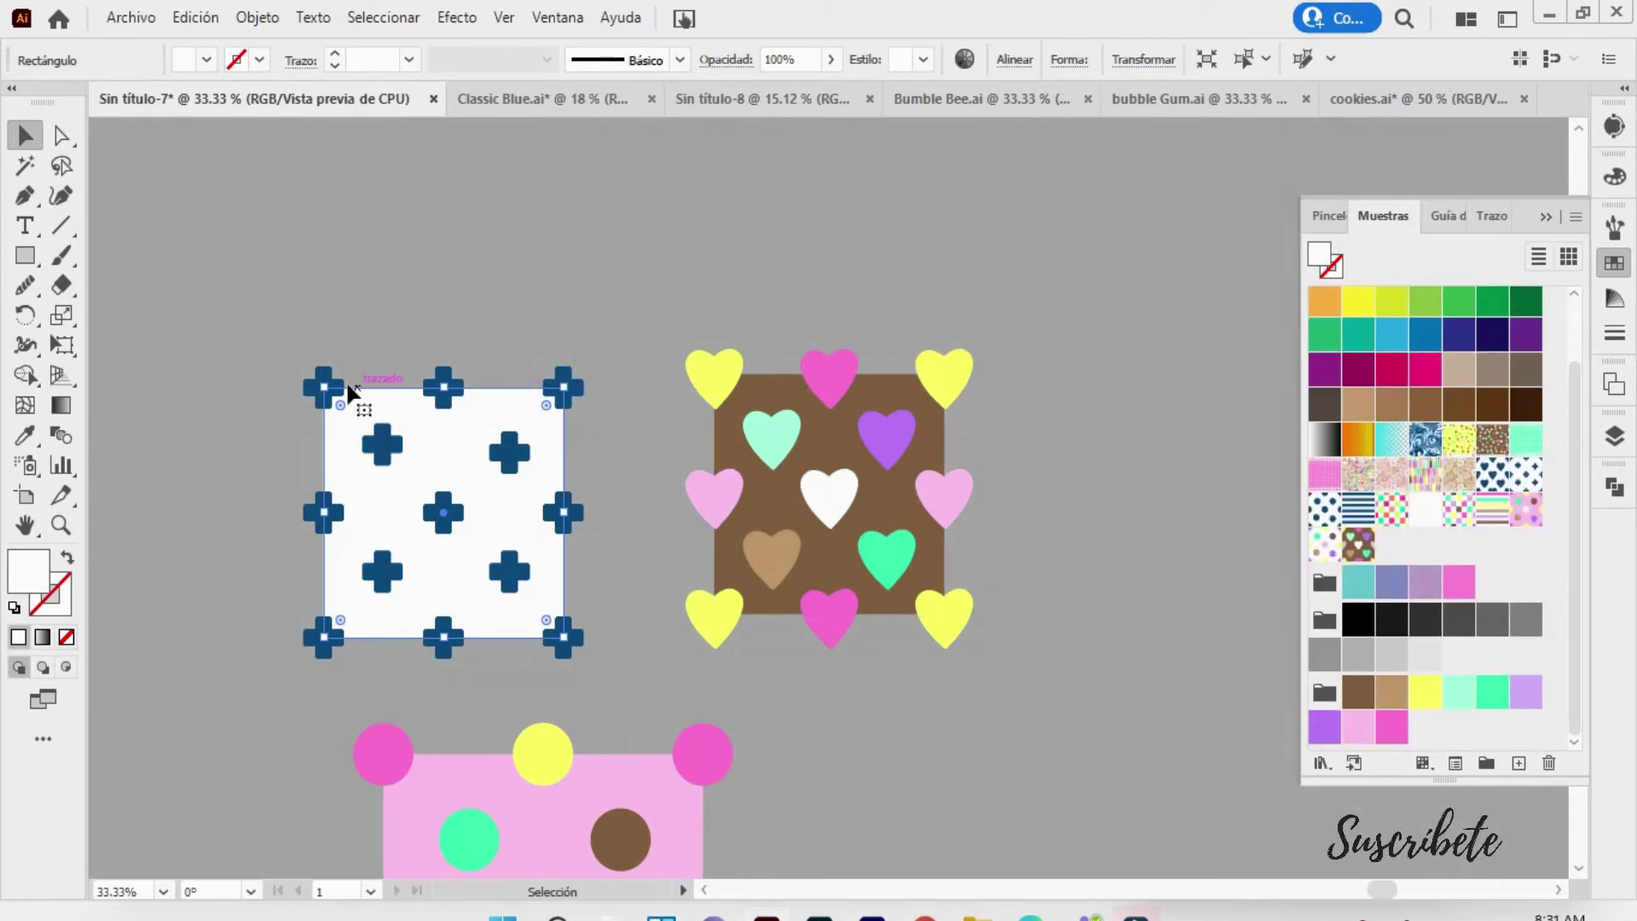
# Colour the four corner pluses mint green and the middle-row side pluses pink
pyautogui.click(324, 384)
pyautogui.keyDown('shift'); pyautogui.click(563, 387); pyautogui.keyUp('shift')
pyautogui.keyDown('shift'); pyautogui.click(324, 638); pyautogui.keyUp('shift')
pyautogui.keyDown('shift'); pyautogui.click(563, 638); pyautogui.keyUp('shift')
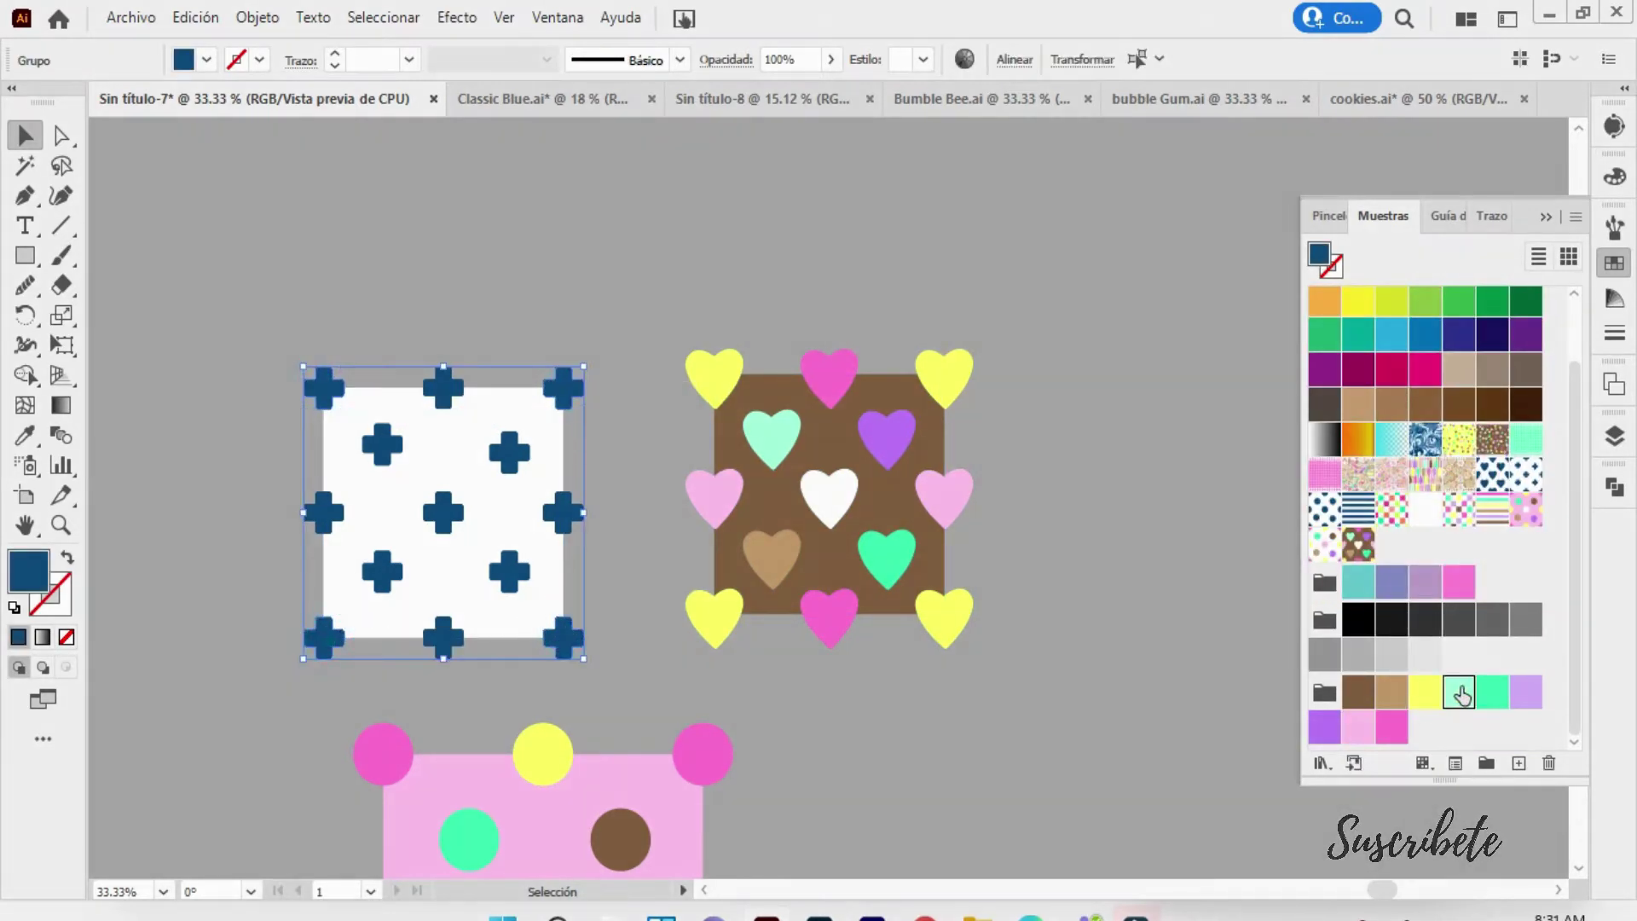
pyautogui.click(1459, 691)
pyautogui.click(324, 511)
pyautogui.keyDown('shift'); pyautogui.click(563, 512); pyautogui.keyUp('shift')
pyautogui.click(1391, 726)
# Make the top and bottom centre pluses yellow, the middle plus mint, the top-left inner plus purple
pyautogui.click(443, 388)
pyautogui.keyDown('shift'); pyautogui.click(444, 638); pyautogui.keyUp('shift')
pyautogui.click(1425, 691)
pyautogui.click(382, 443)
pyautogui.click(443, 512)
pyautogui.click(1492, 692)
pyautogui.click(382, 443)
pyautogui.click(1324, 727)
# Recolour the remaining inner pluses light purple, tan and brown
pyautogui.click(509, 571)
pyautogui.click(1526, 692)
pyautogui.click(382, 572)
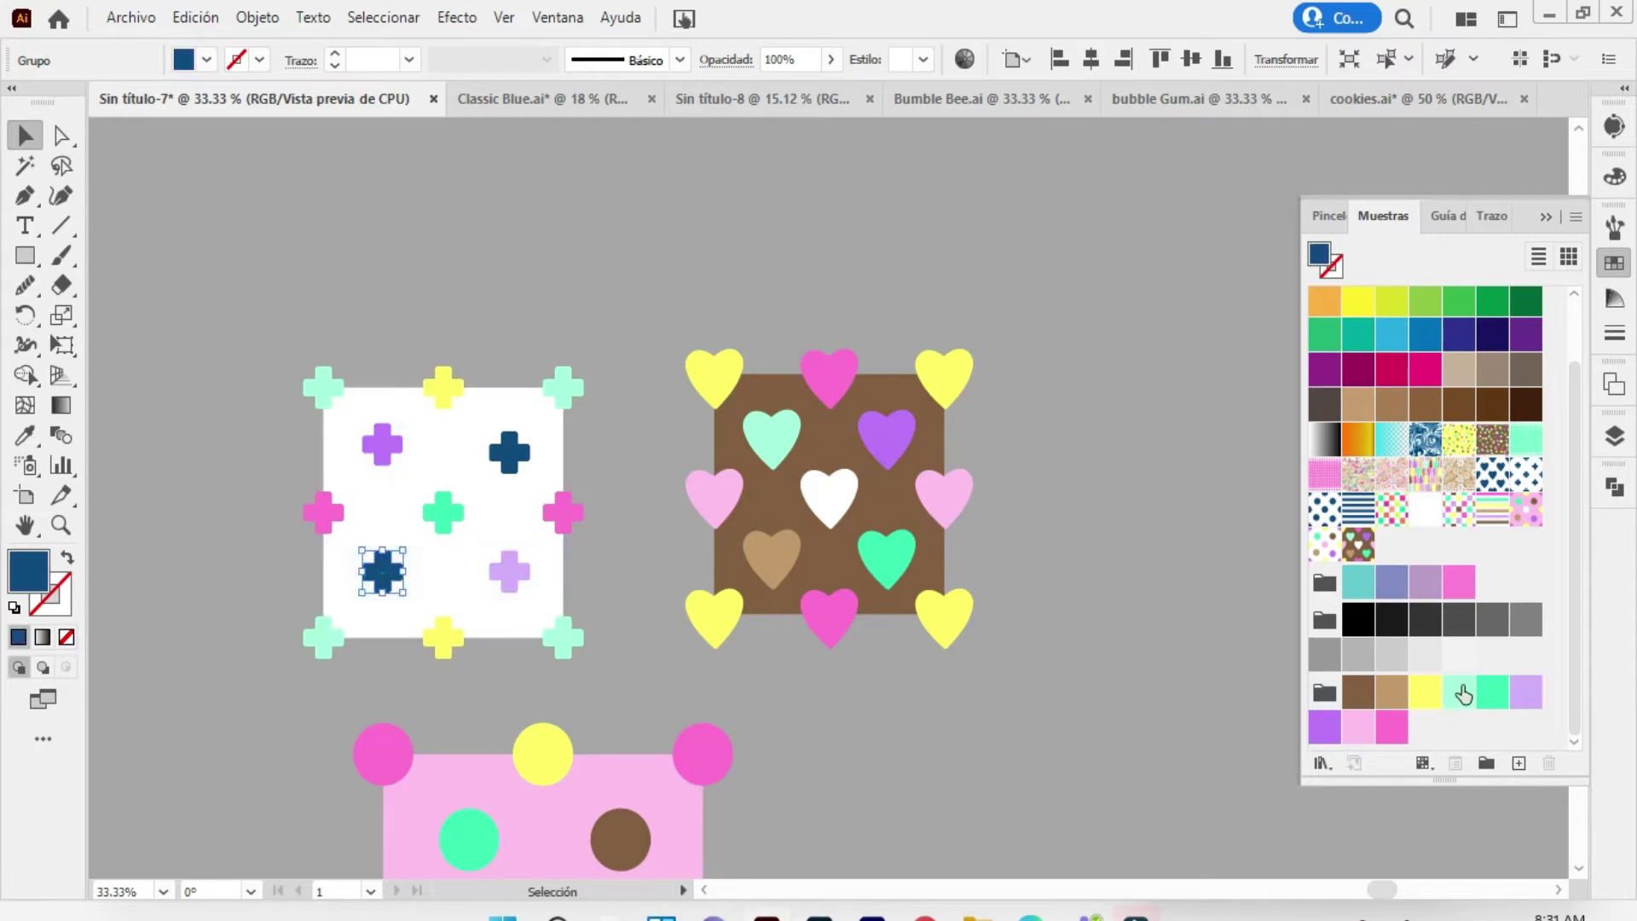
pyautogui.click(1391, 691)
pyautogui.click(522, 458)
pyautogui.click(1358, 691)
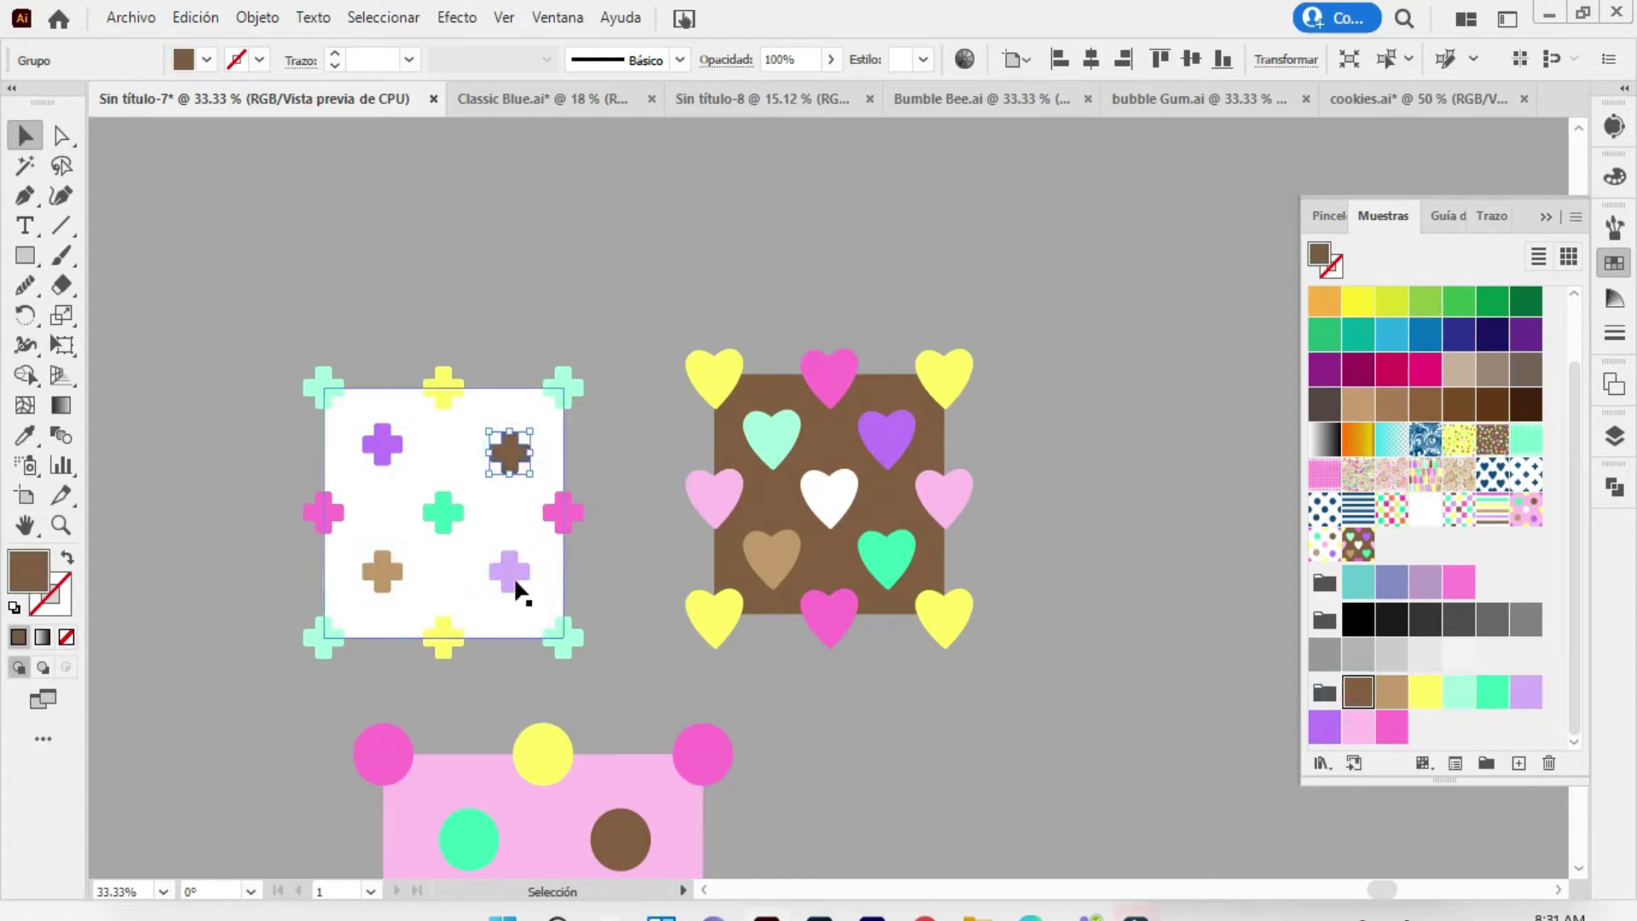
pyautogui.click(514, 571)
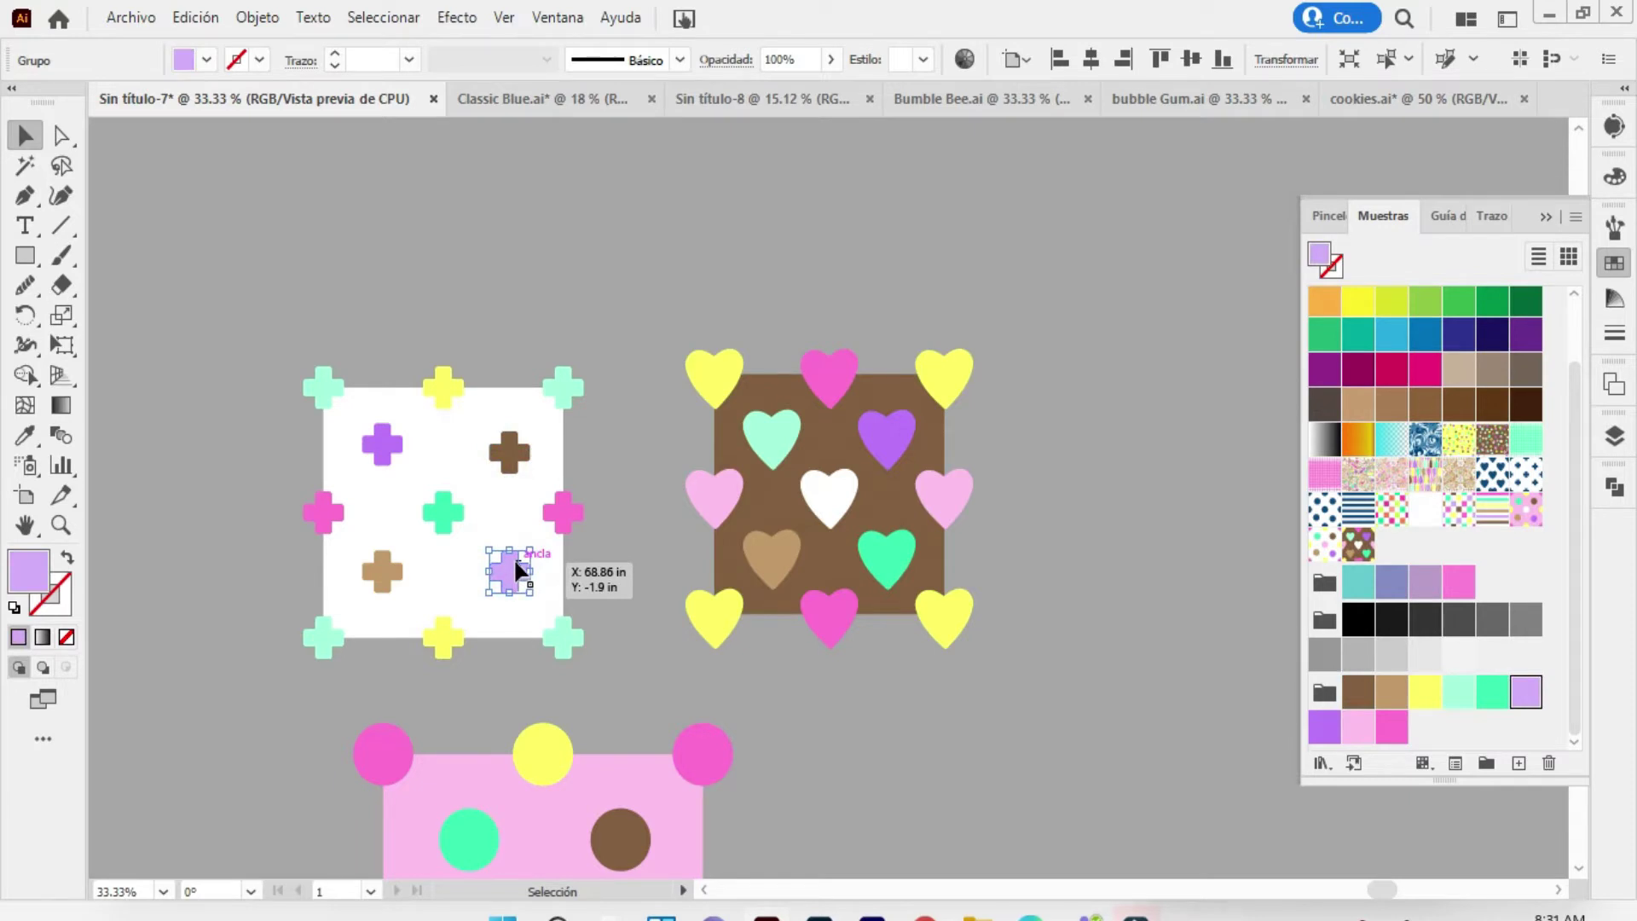
# Select the whole plus tile and save it as a new pattern swatch
pyautogui.moveTo(245, 299); pyautogui.dragTo(588, 665)
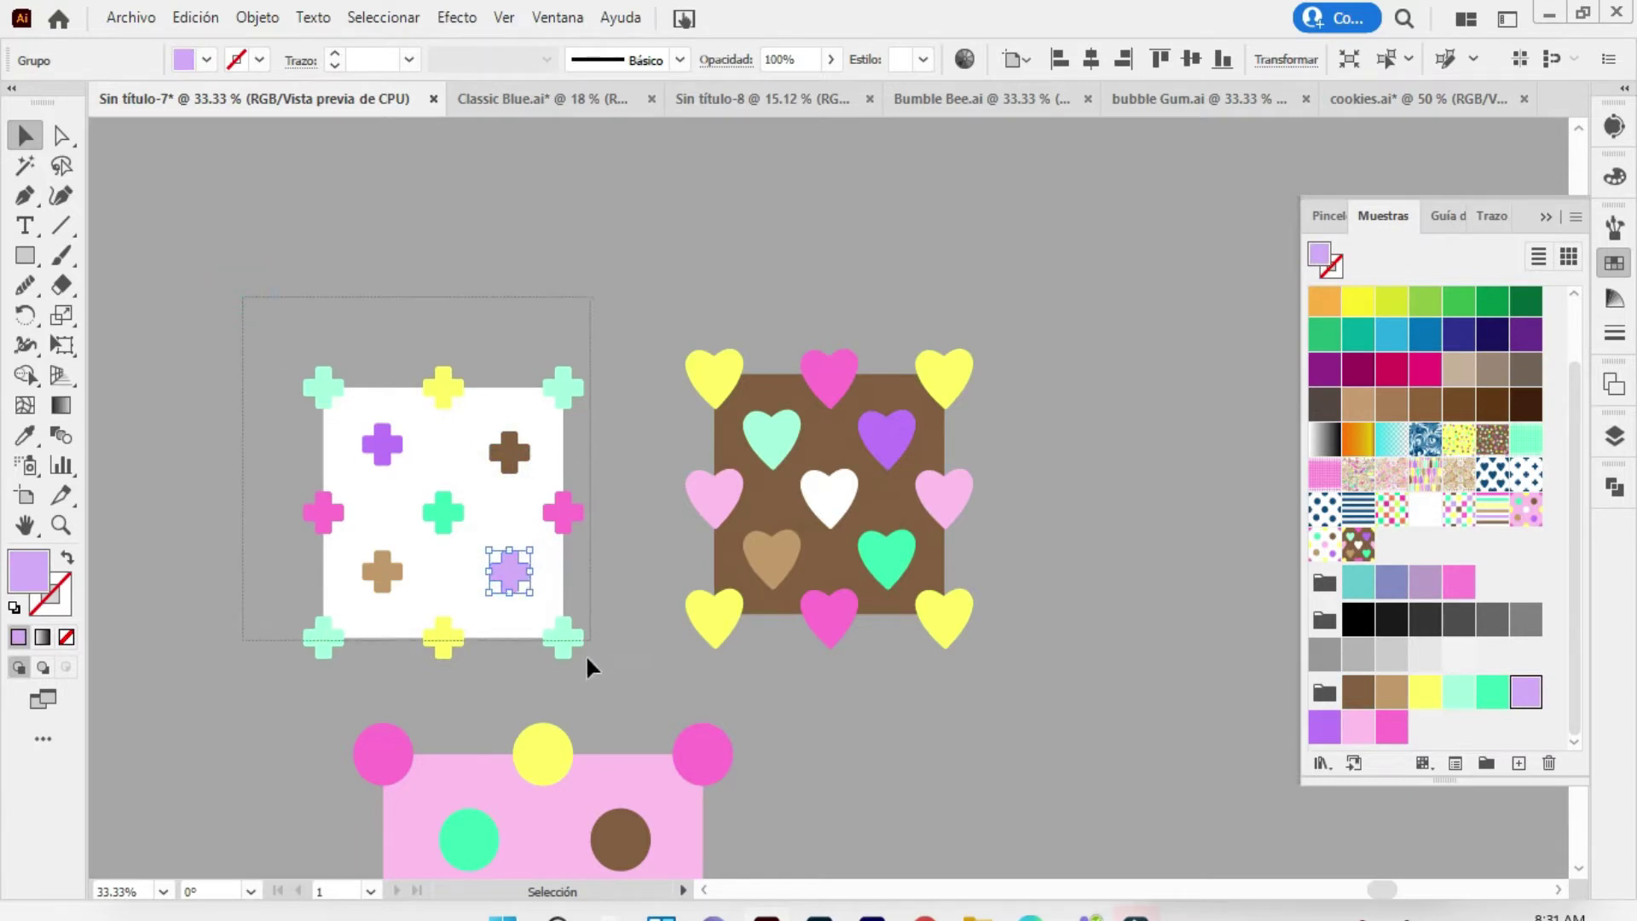
pyautogui.moveTo(460, 503); pyautogui.dragTo(1368, 519)
pyautogui.scroll(-4, 1248, 494)
# Fill a copied dotted square with the new plus pattern and delete the three loose tiles
pyautogui.moveTo(886, 669); pyautogui.dragTo(802, 669)
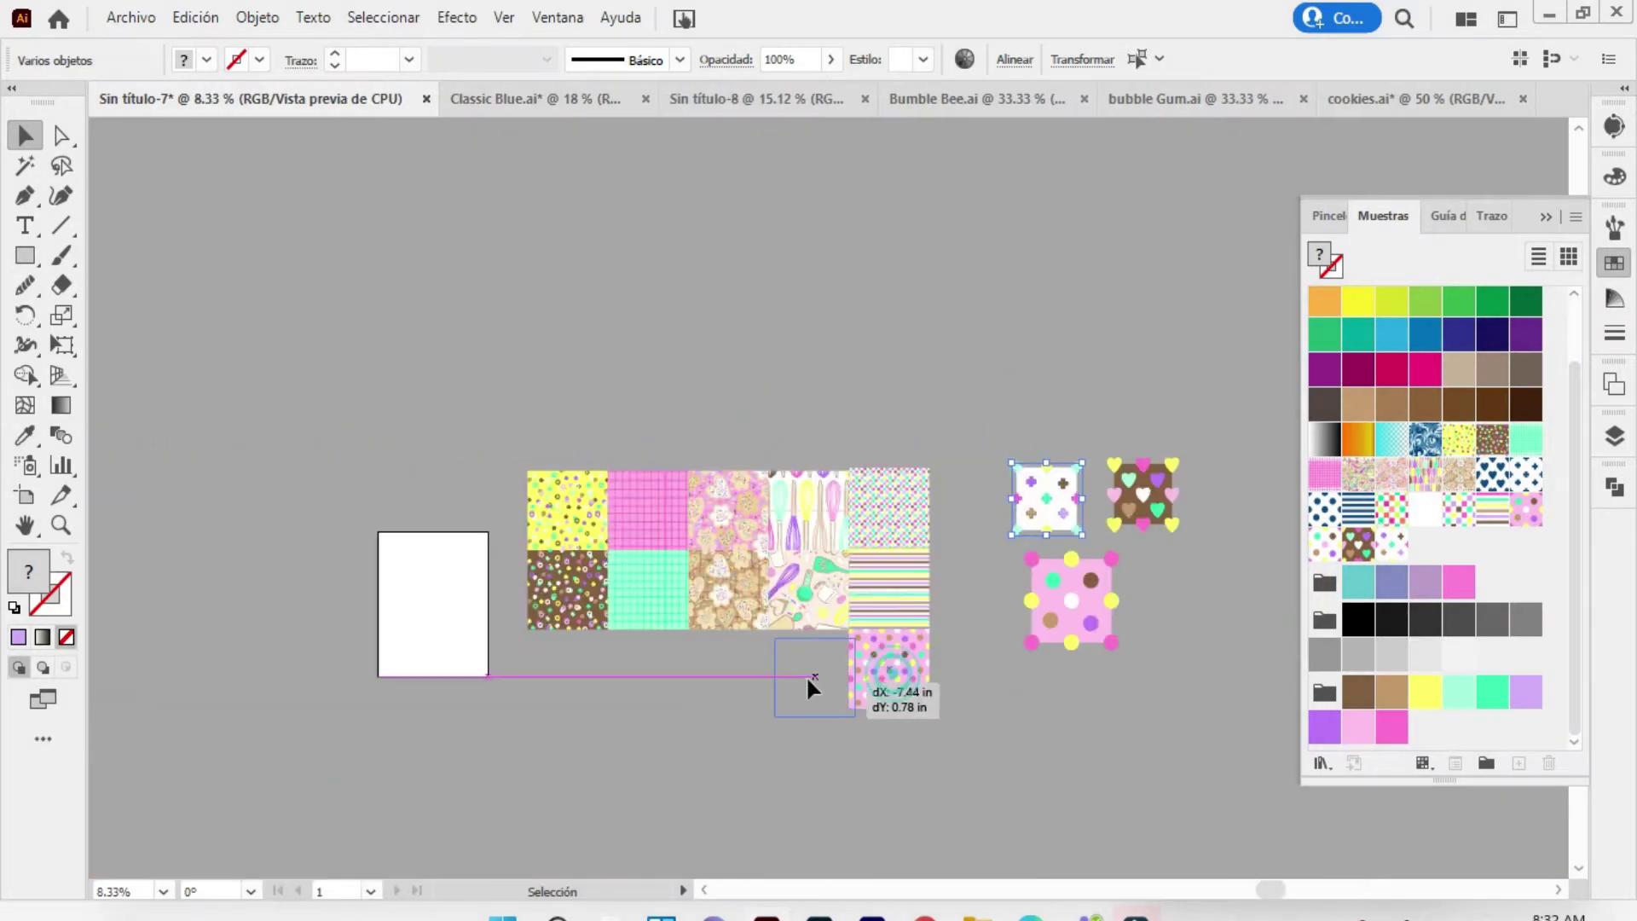
pyautogui.click(1391, 543)
pyautogui.moveTo(980, 403); pyautogui.dragTo(1242, 706)
pyautogui.press('Delete')
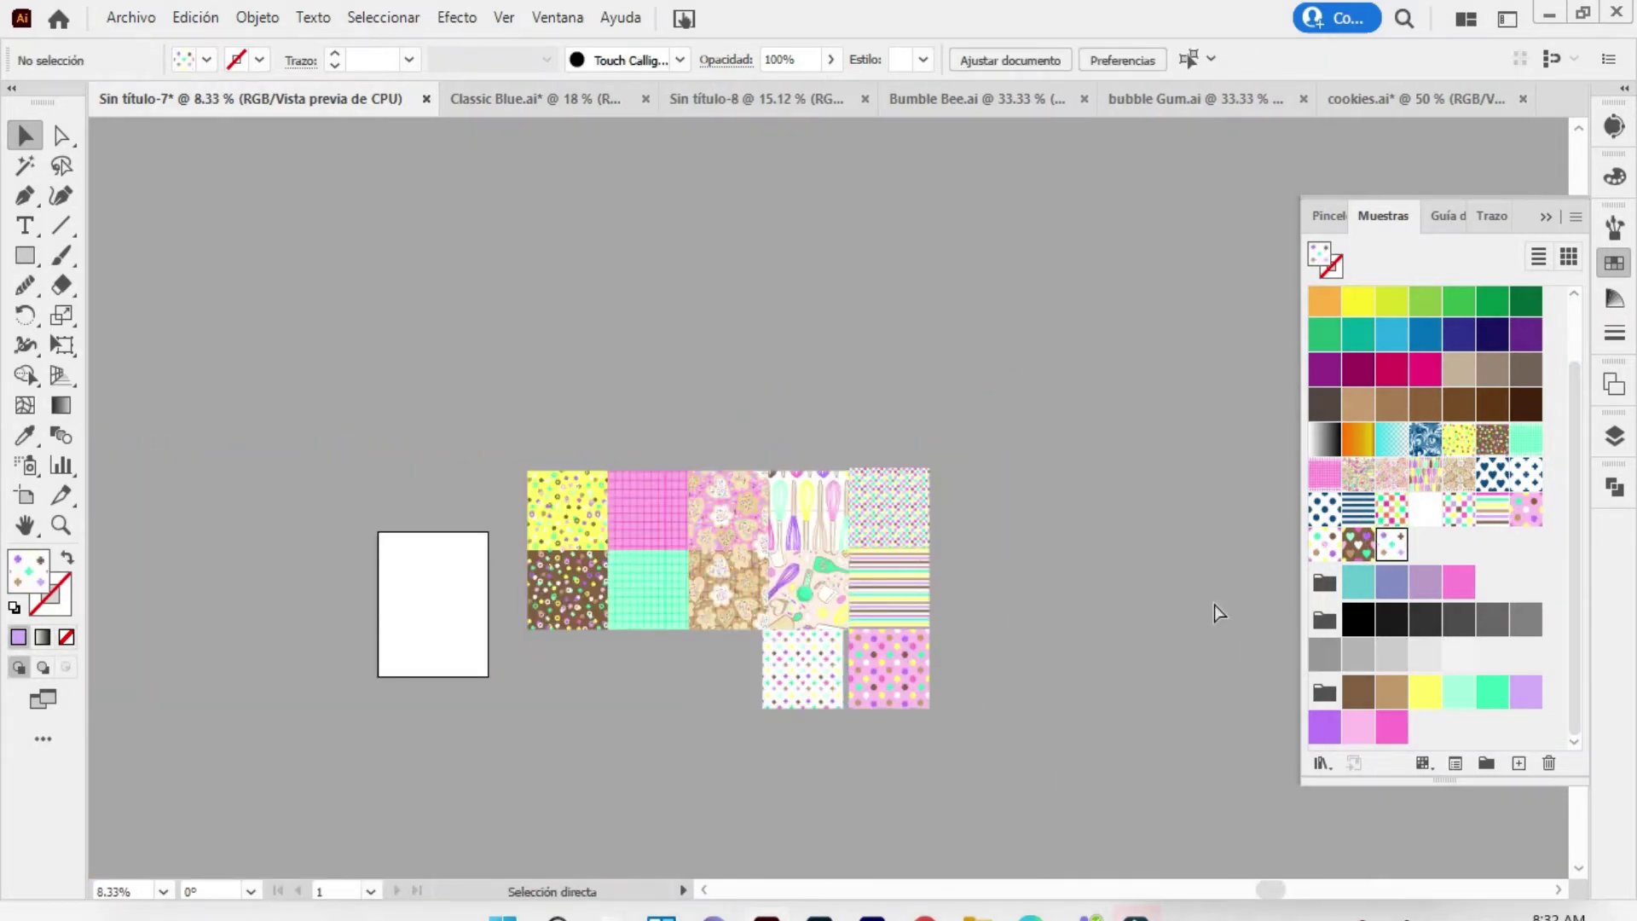
# Rearrange the bottom row: plus and striped tiles in, pink dot tile out, brown hearts tile slotted in
pyautogui.hotkey('ctrl', '+')
pyautogui.hotkey('ctrl', '+')
pyautogui.moveTo(165, 742)
pyautogui.mouseDown()
pyautogui.moveTo(236, 467)
pyautogui.moveTo(286, 527)
pyautogui.mouseUp()
pyautogui.moveTo(1082, 321); pyautogui.dragTo(422, 638)
pyautogui.moveTo(1082, 439); pyautogui.dragTo(602, 601)
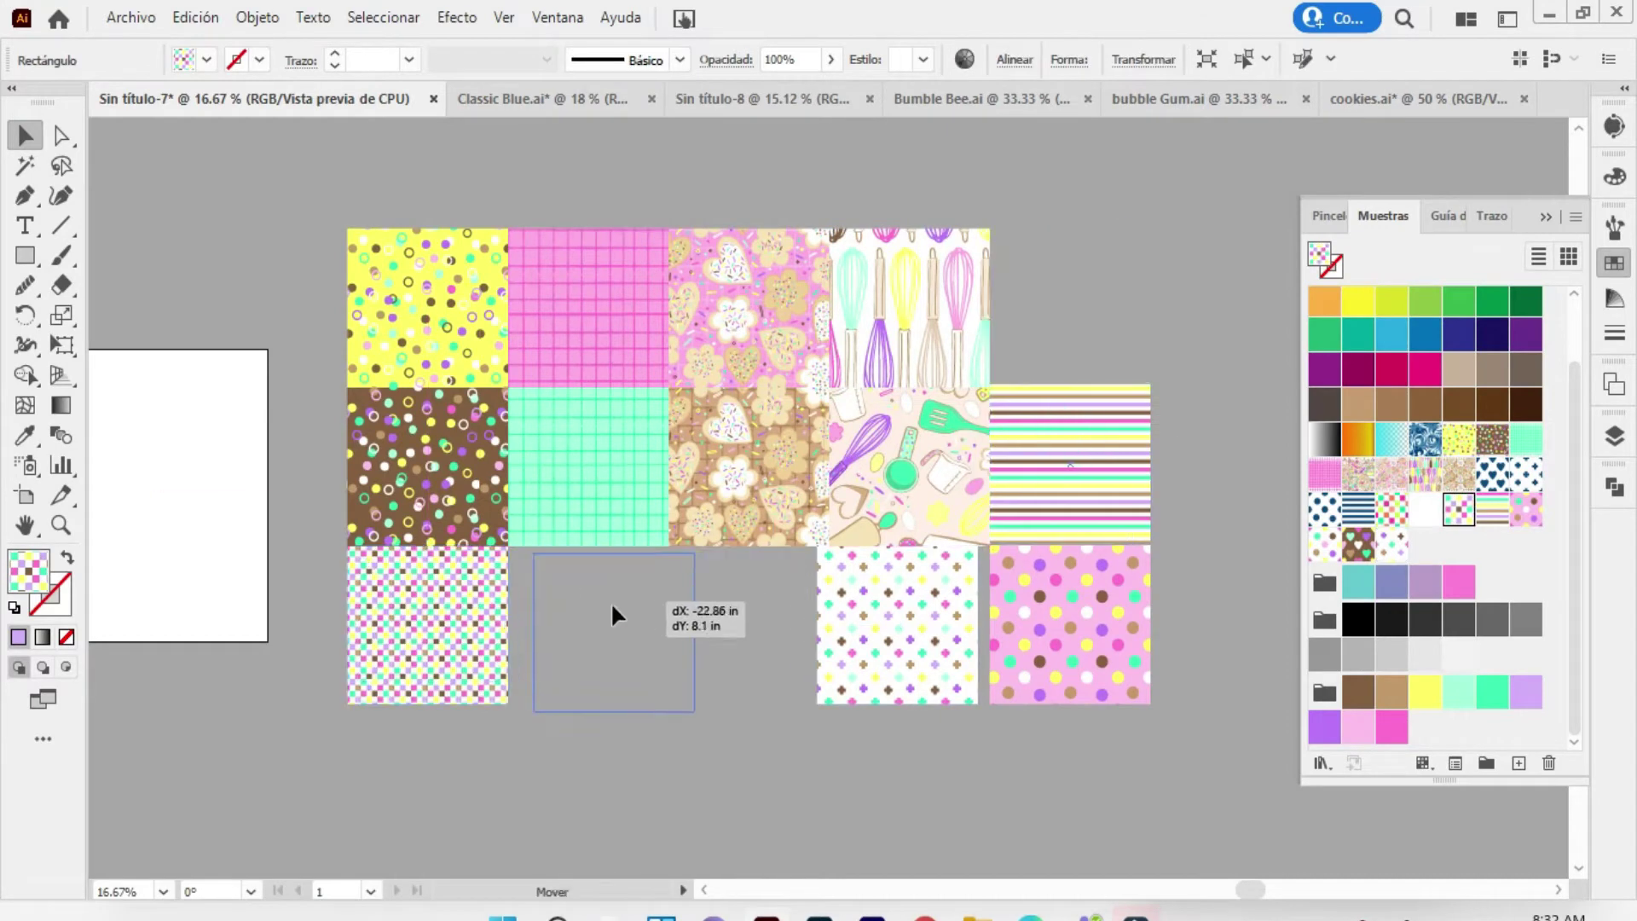
pyautogui.moveTo(910, 597); pyautogui.dragTo(759, 590)
pyautogui.moveTo(1057, 605); pyautogui.dragTo(910, 605)
pyautogui.click(1358, 543)
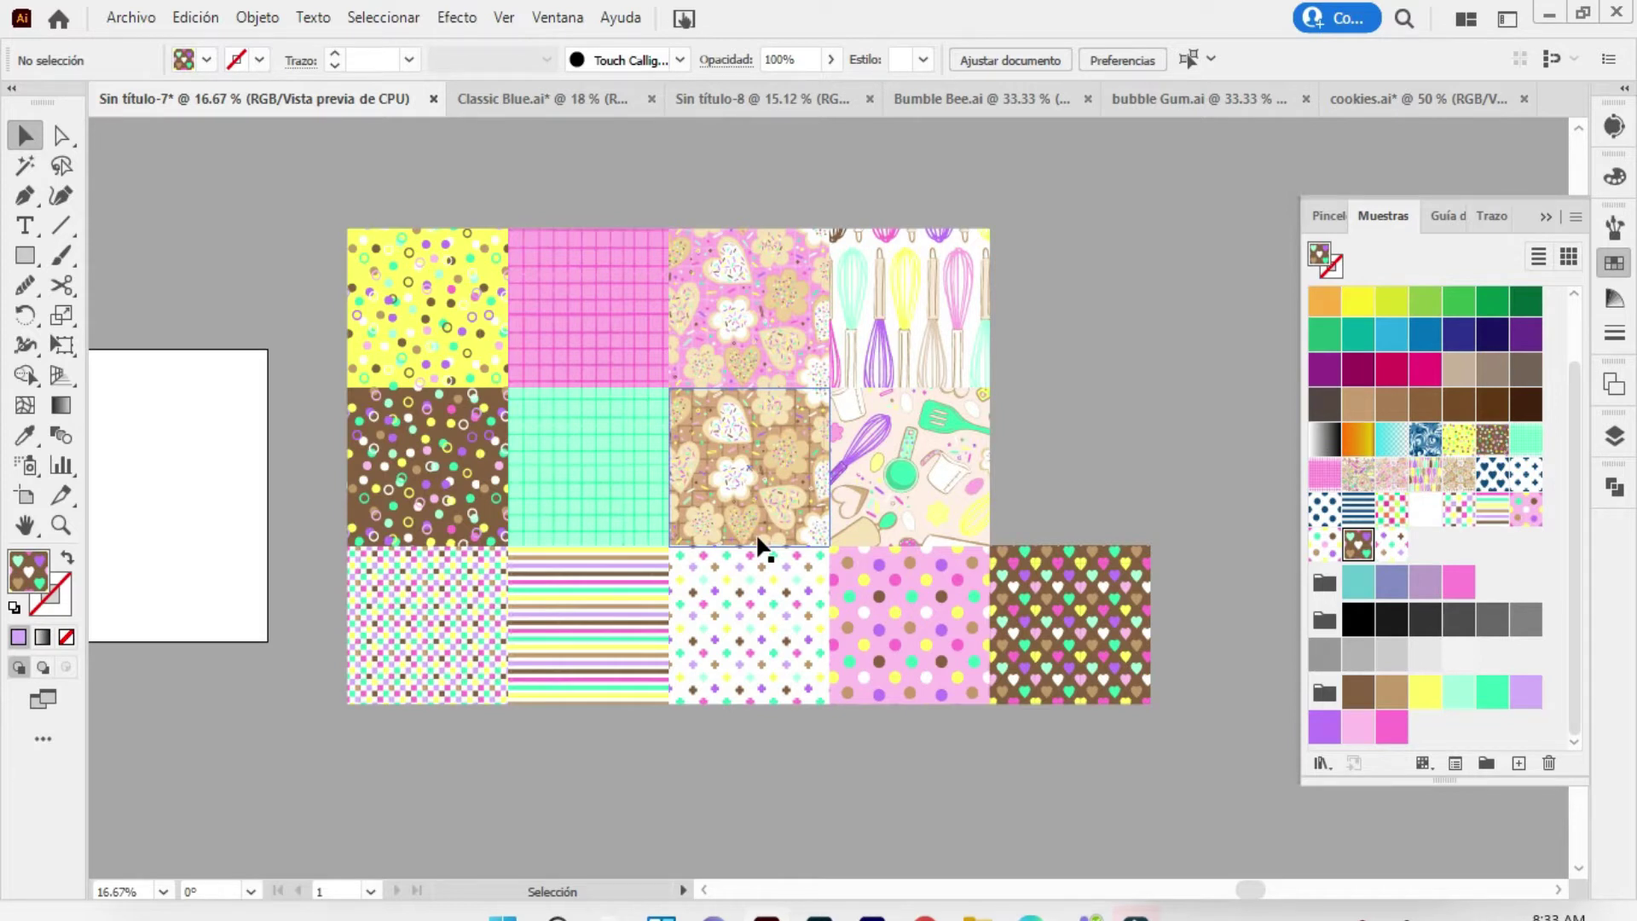
pyautogui.moveTo(910, 635)
pyautogui.mouseDown()
pyautogui.moveTo(1144, 351)
pyautogui.moveTo(1195, 316)
pyautogui.mouseUp()
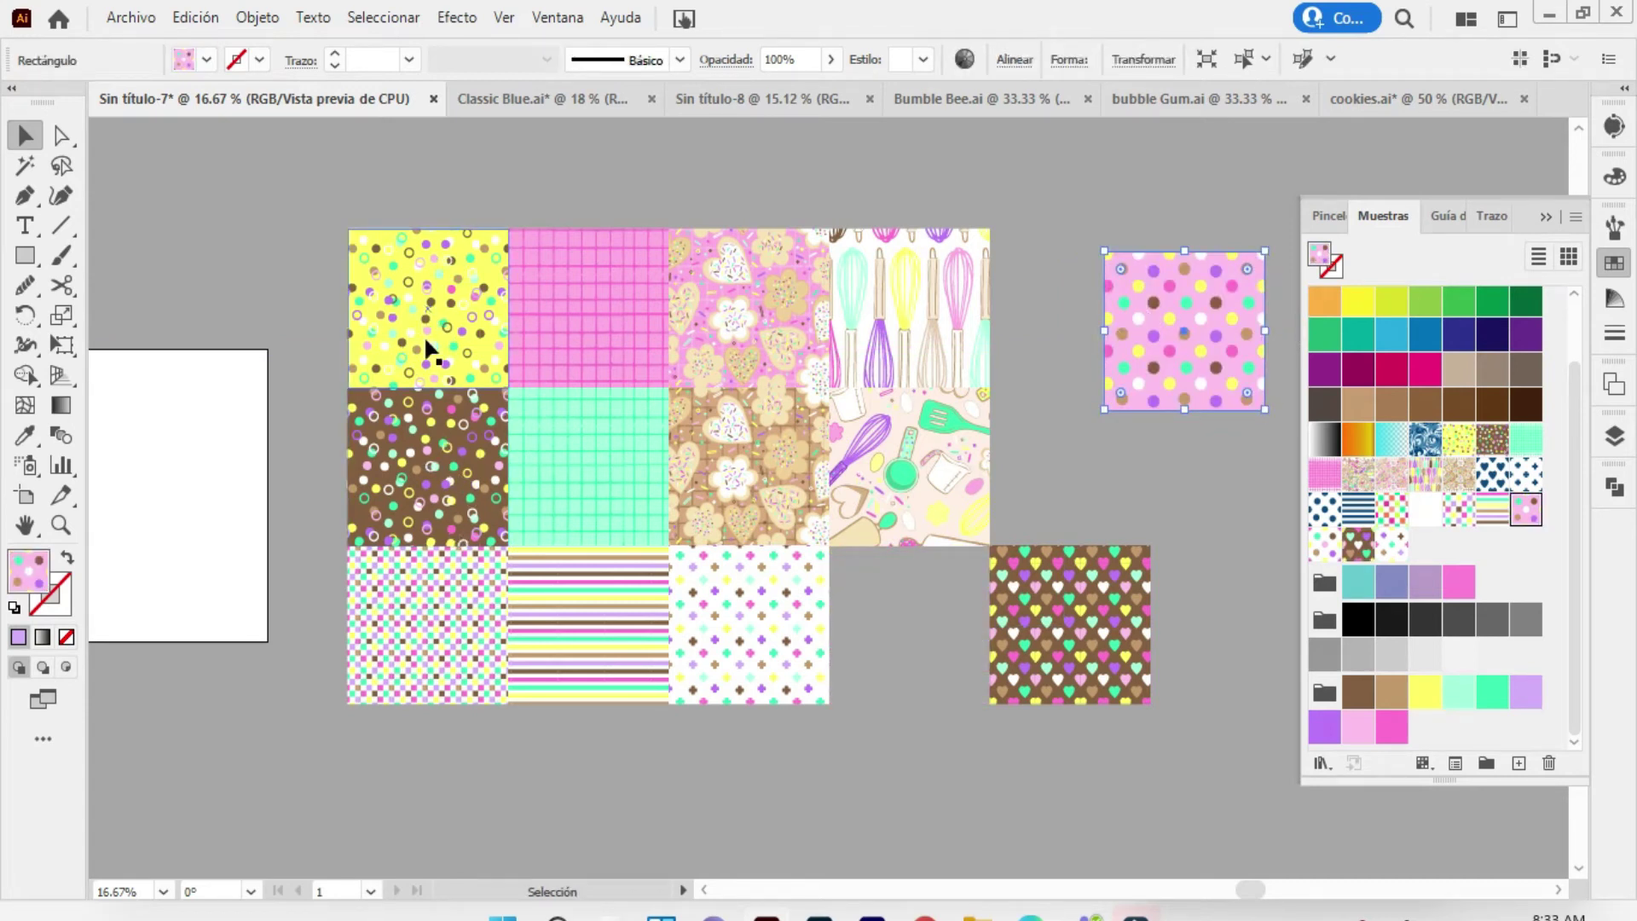
pyautogui.moveTo(986, 620); pyautogui.dragTo(894, 590)
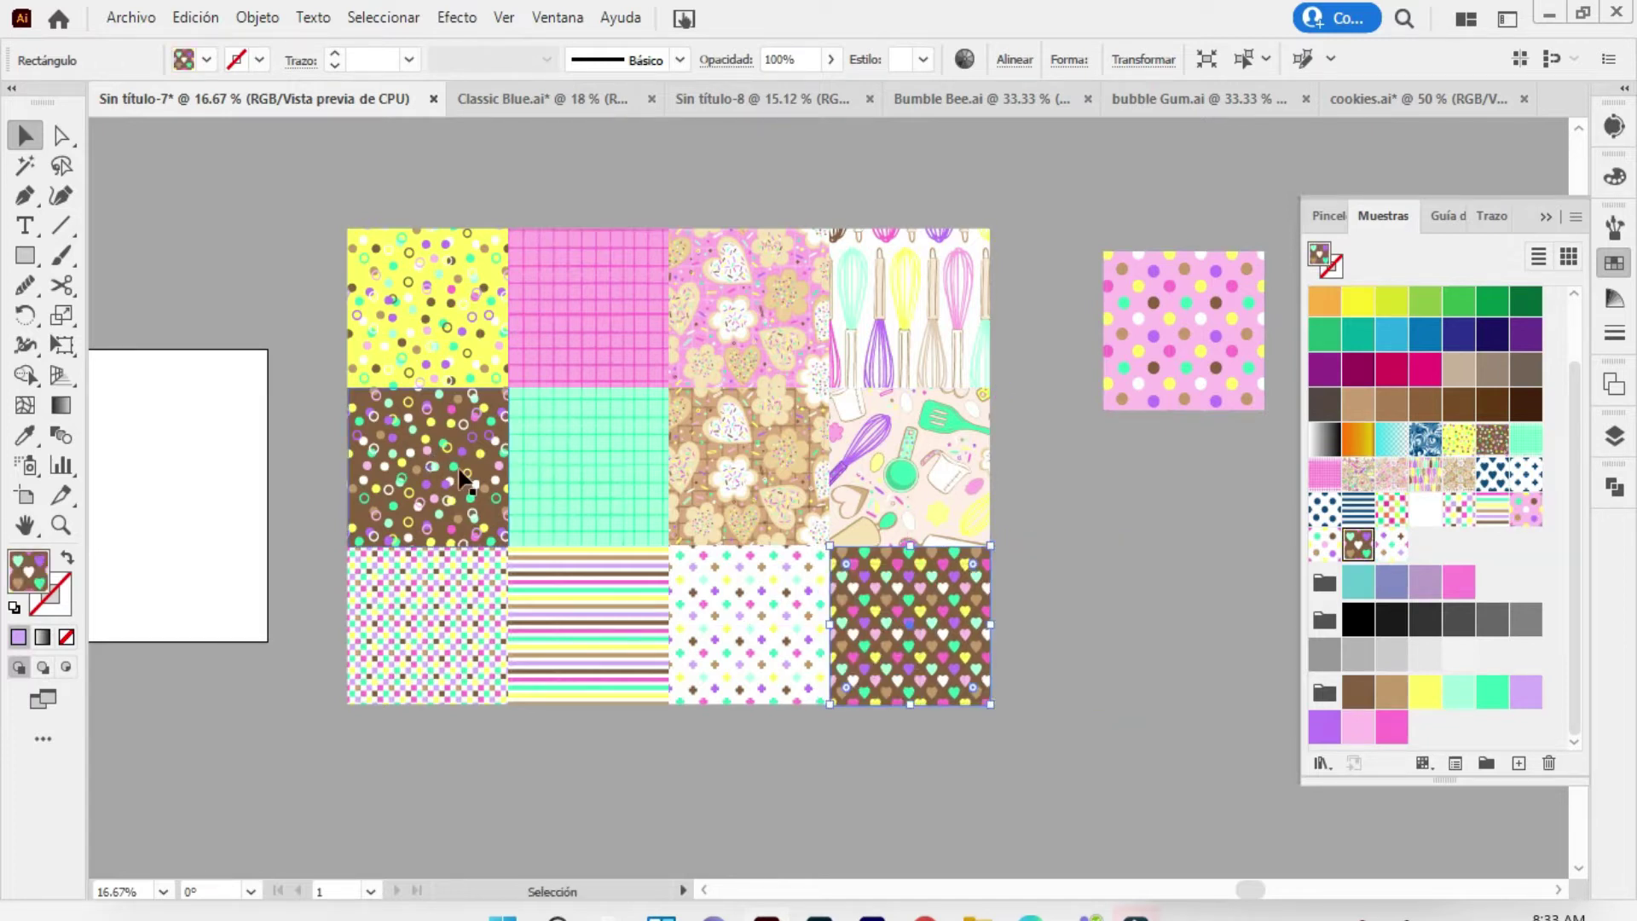
# Swap the brown and pink colours on the hearts tile with Recolor Artwork
pyautogui.click(964, 59)
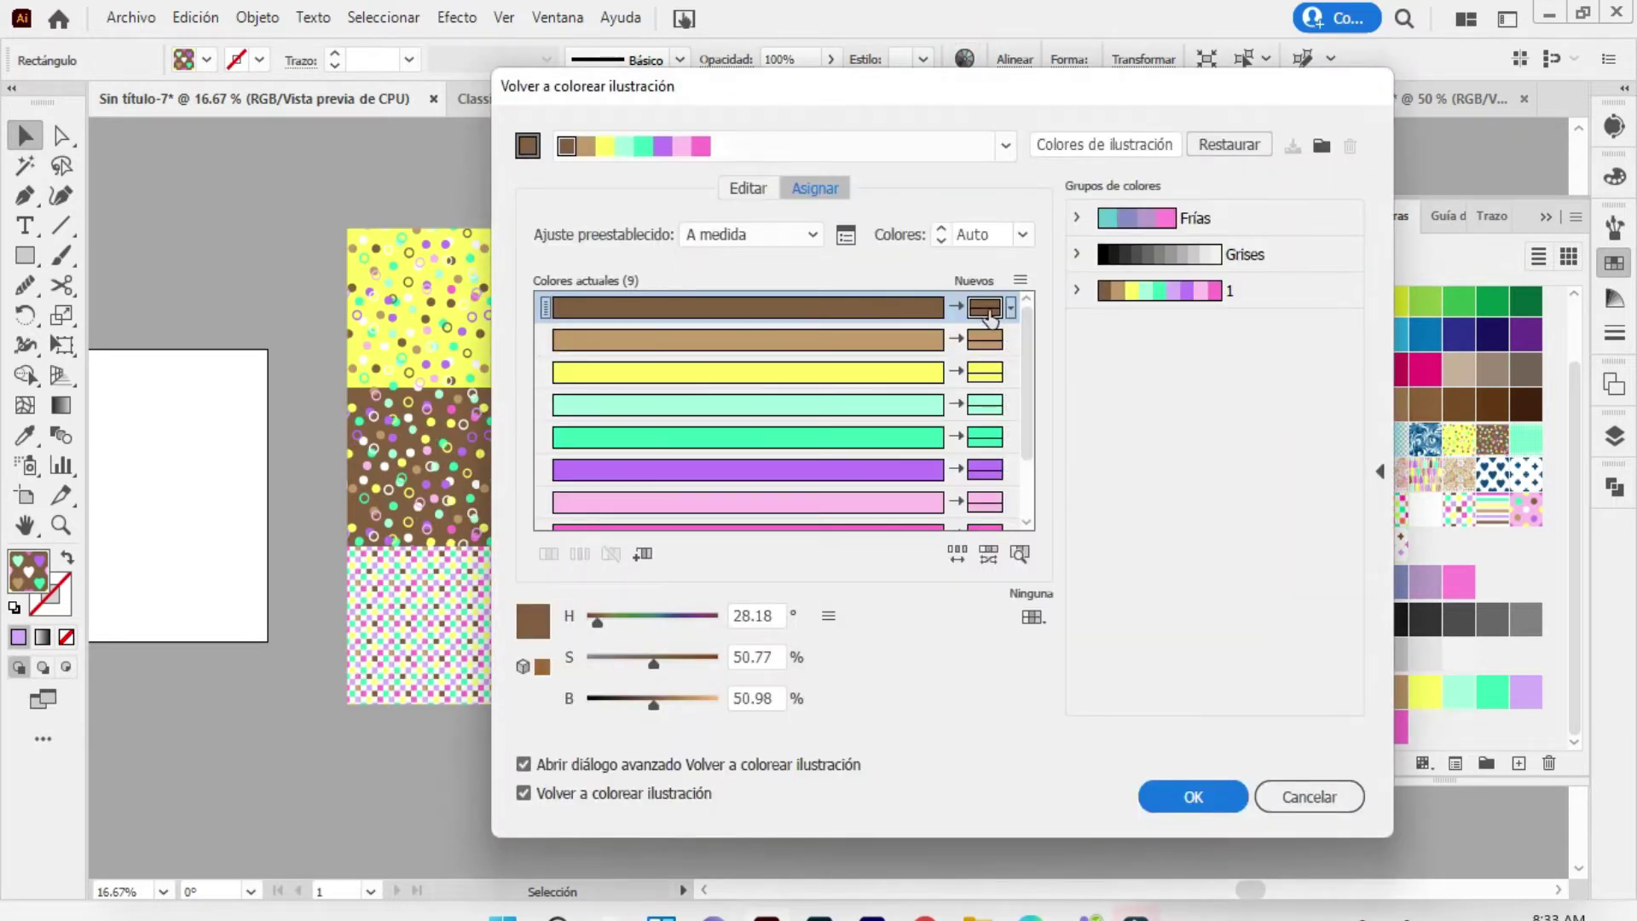
pyautogui.moveTo(985, 307); pyautogui.dragTo(984, 501)
pyautogui.moveTo(956, 100); pyautogui.dragTo(160, 86)
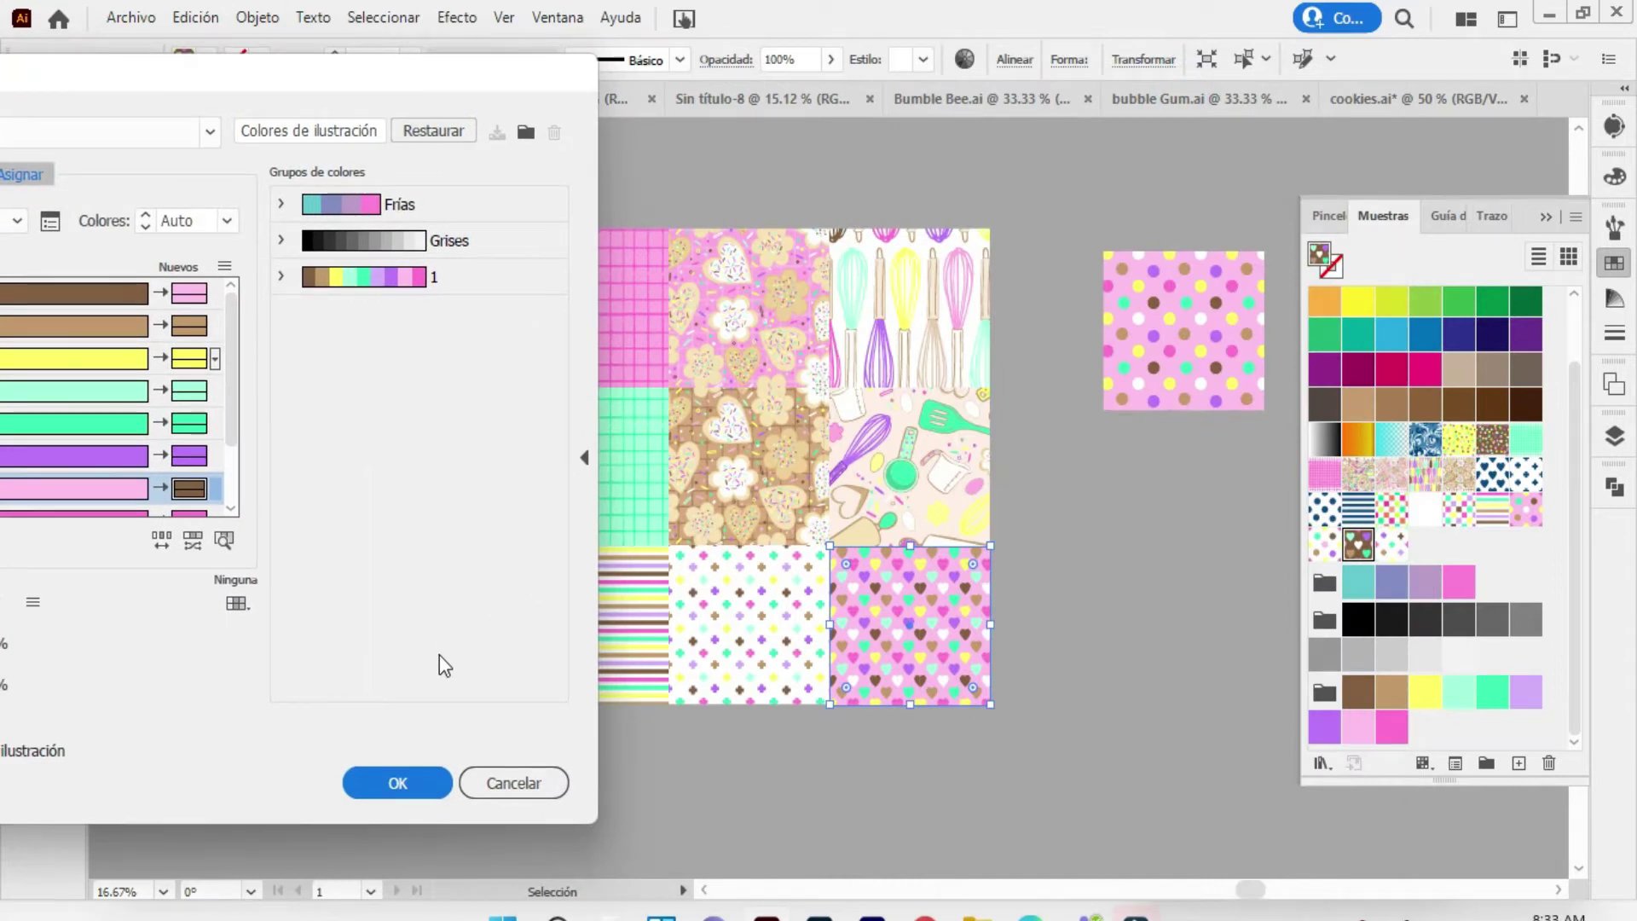
pyautogui.click(402, 781)
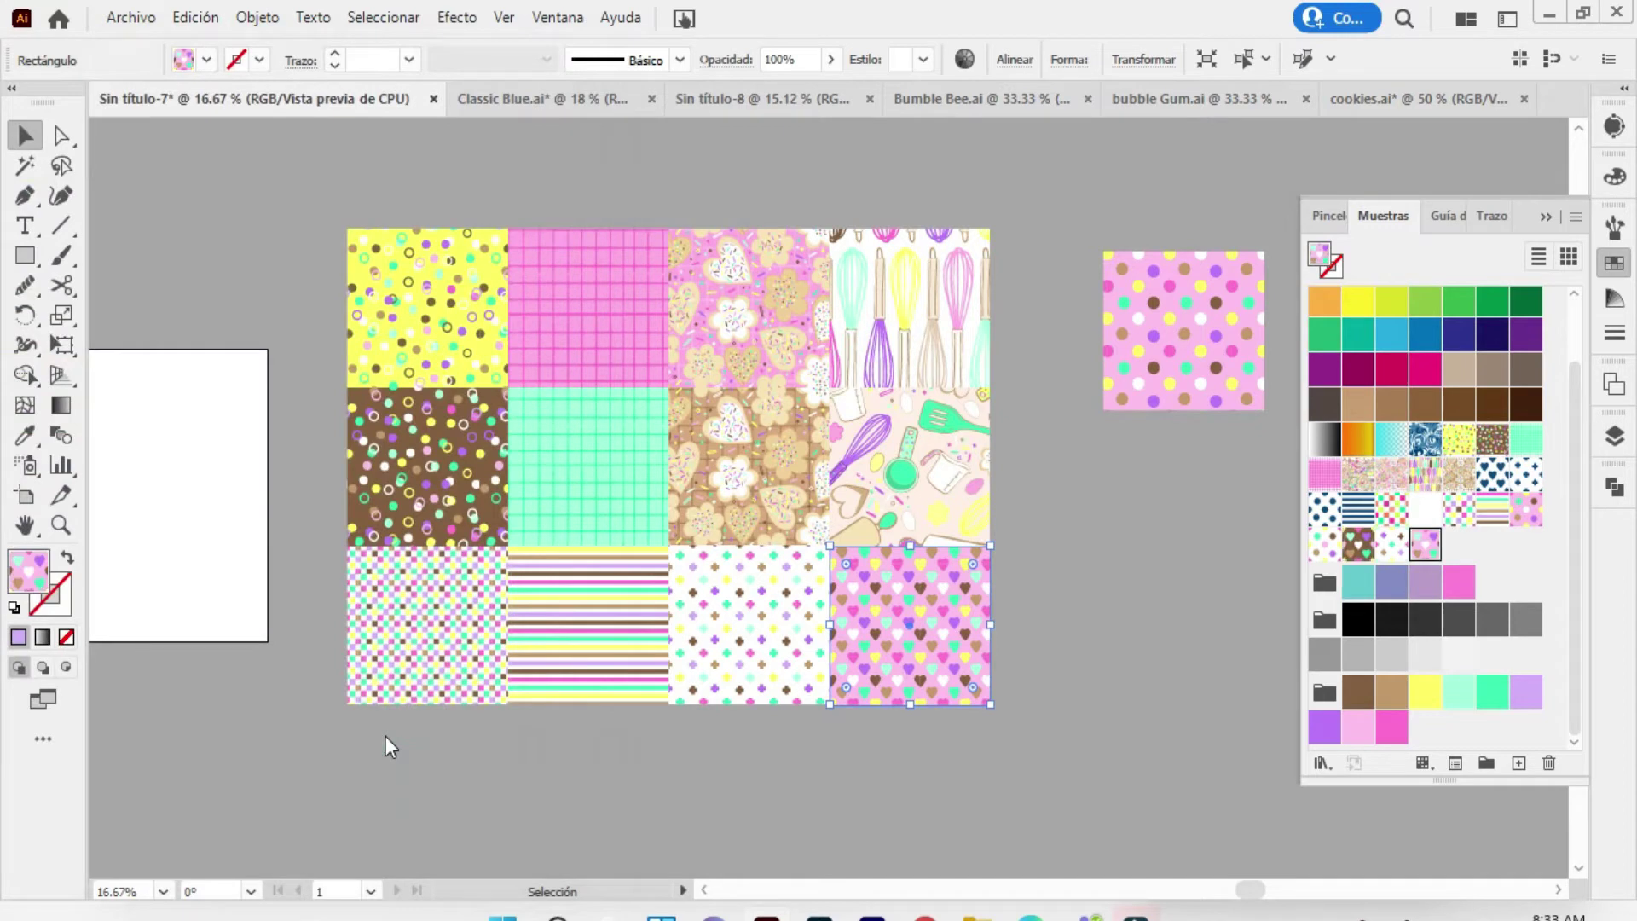
# Add the white diamond tile's white background as a new colour row in Recolor Artwork
pyautogui.click(776, 597)
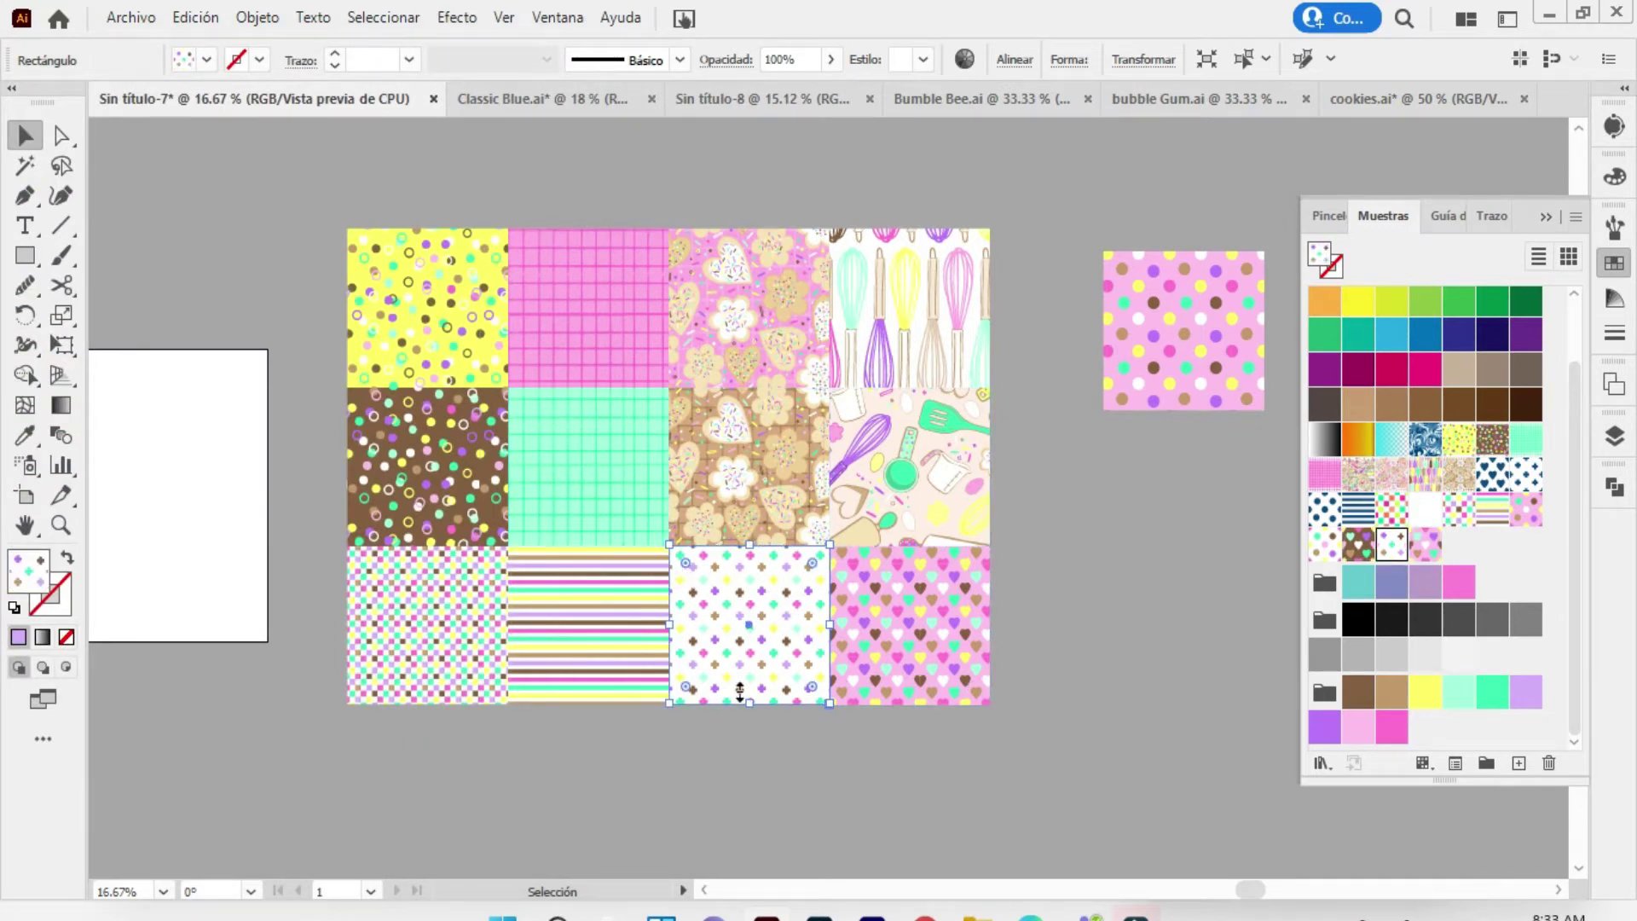
pyautogui.click(964, 59)
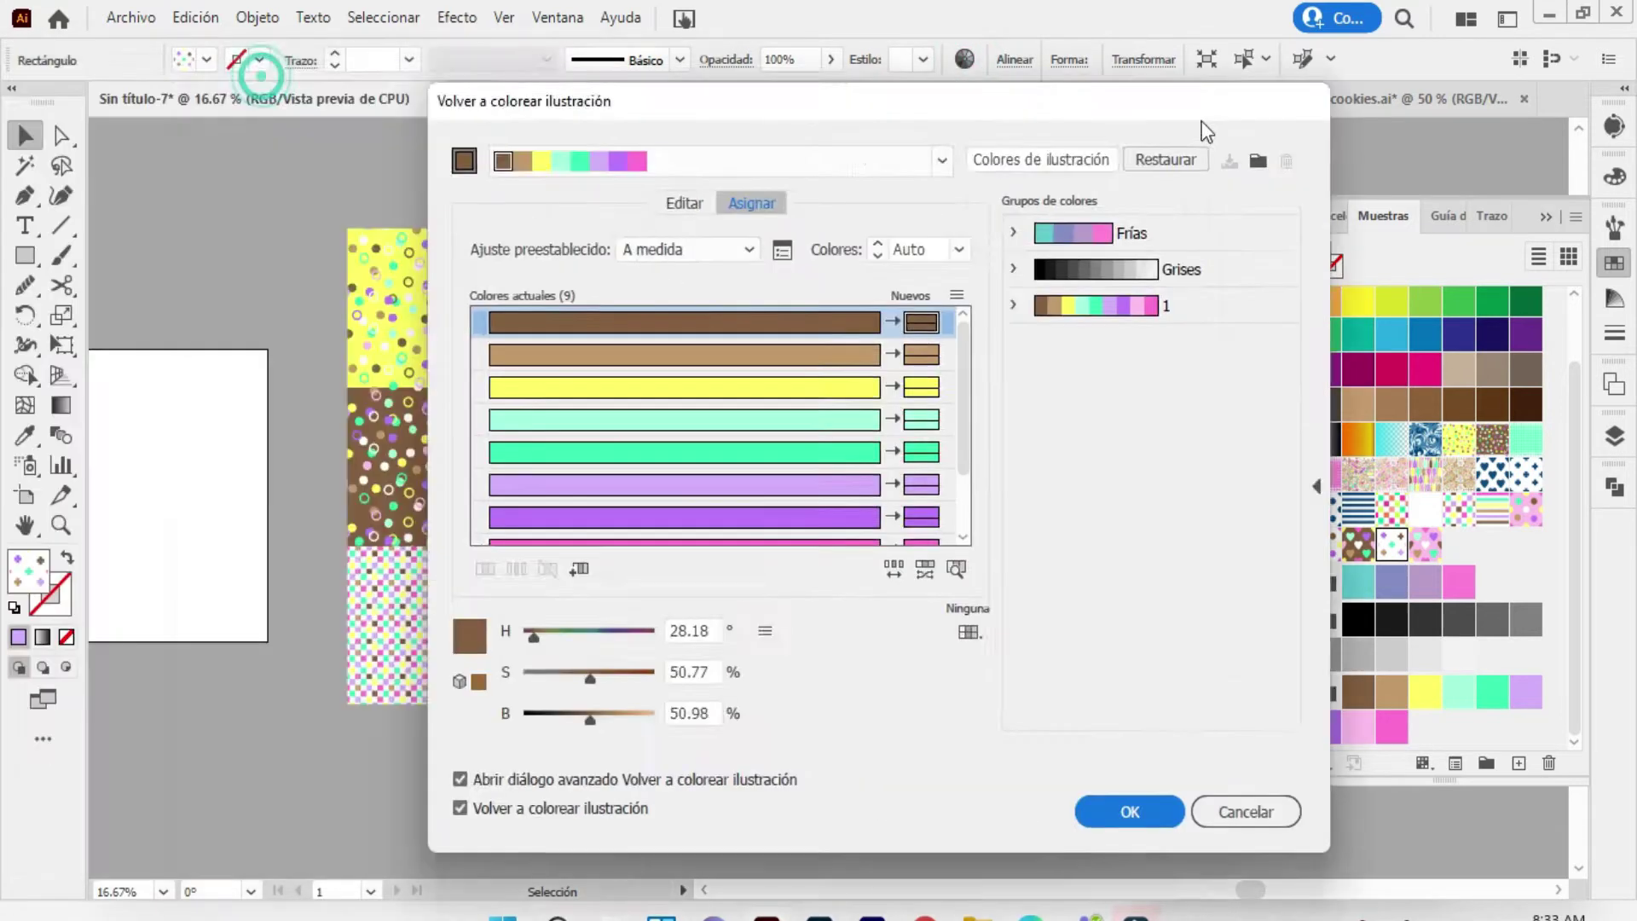
pyautogui.moveTo(278, 92); pyautogui.dragTo(1595, 160)
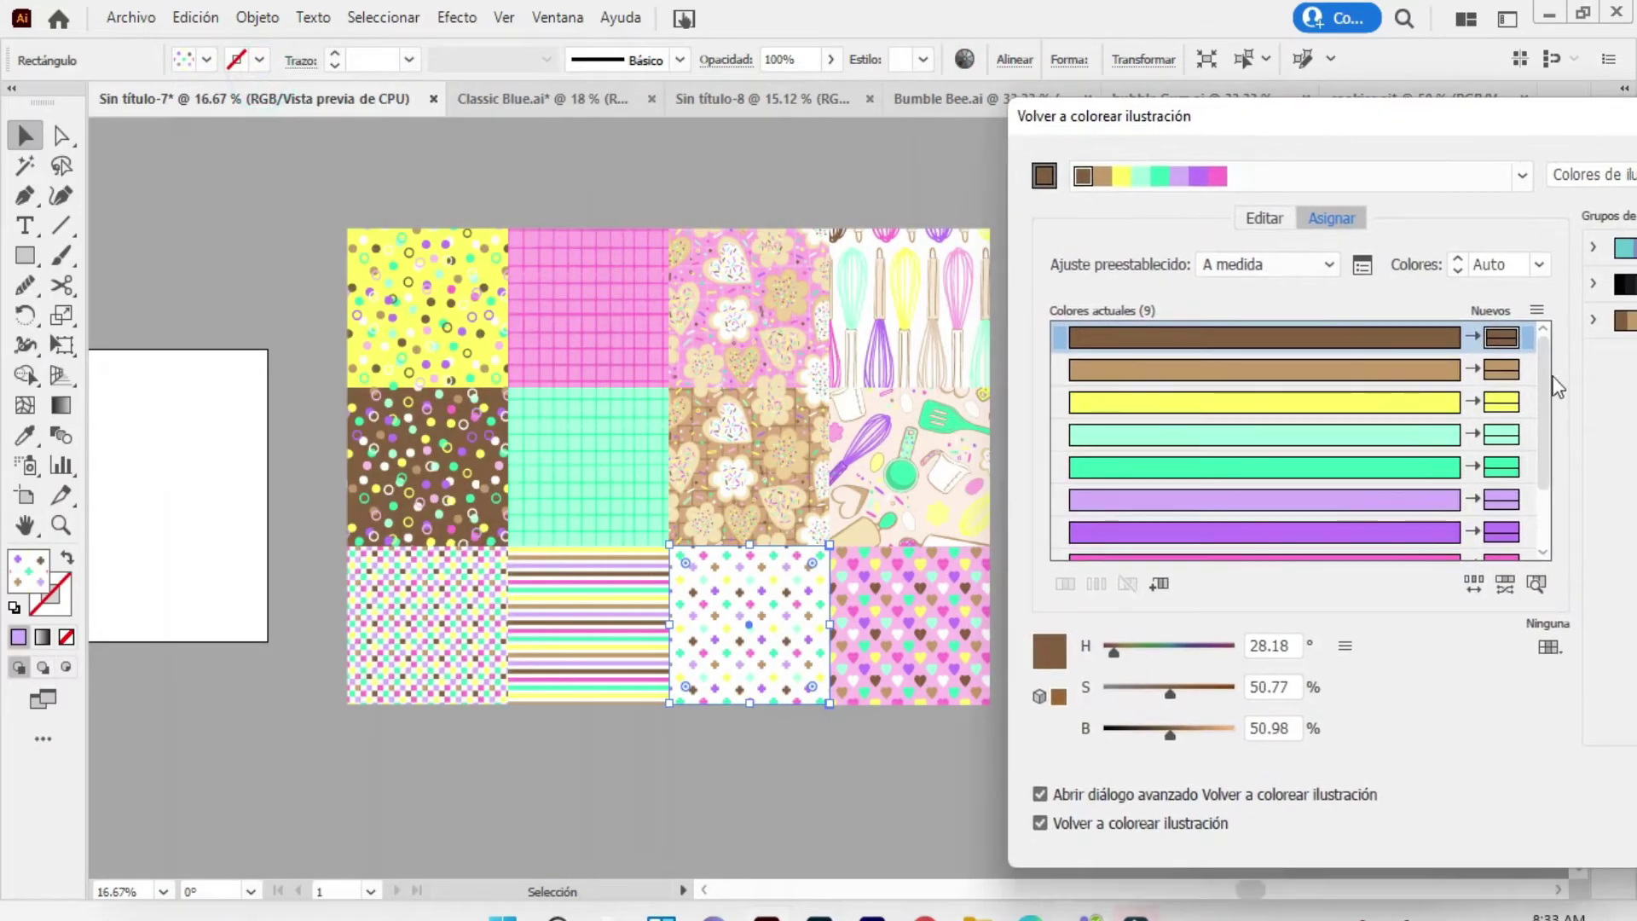
pyautogui.scroll(-3, 1543, 427)
pyautogui.click(1461, 549)
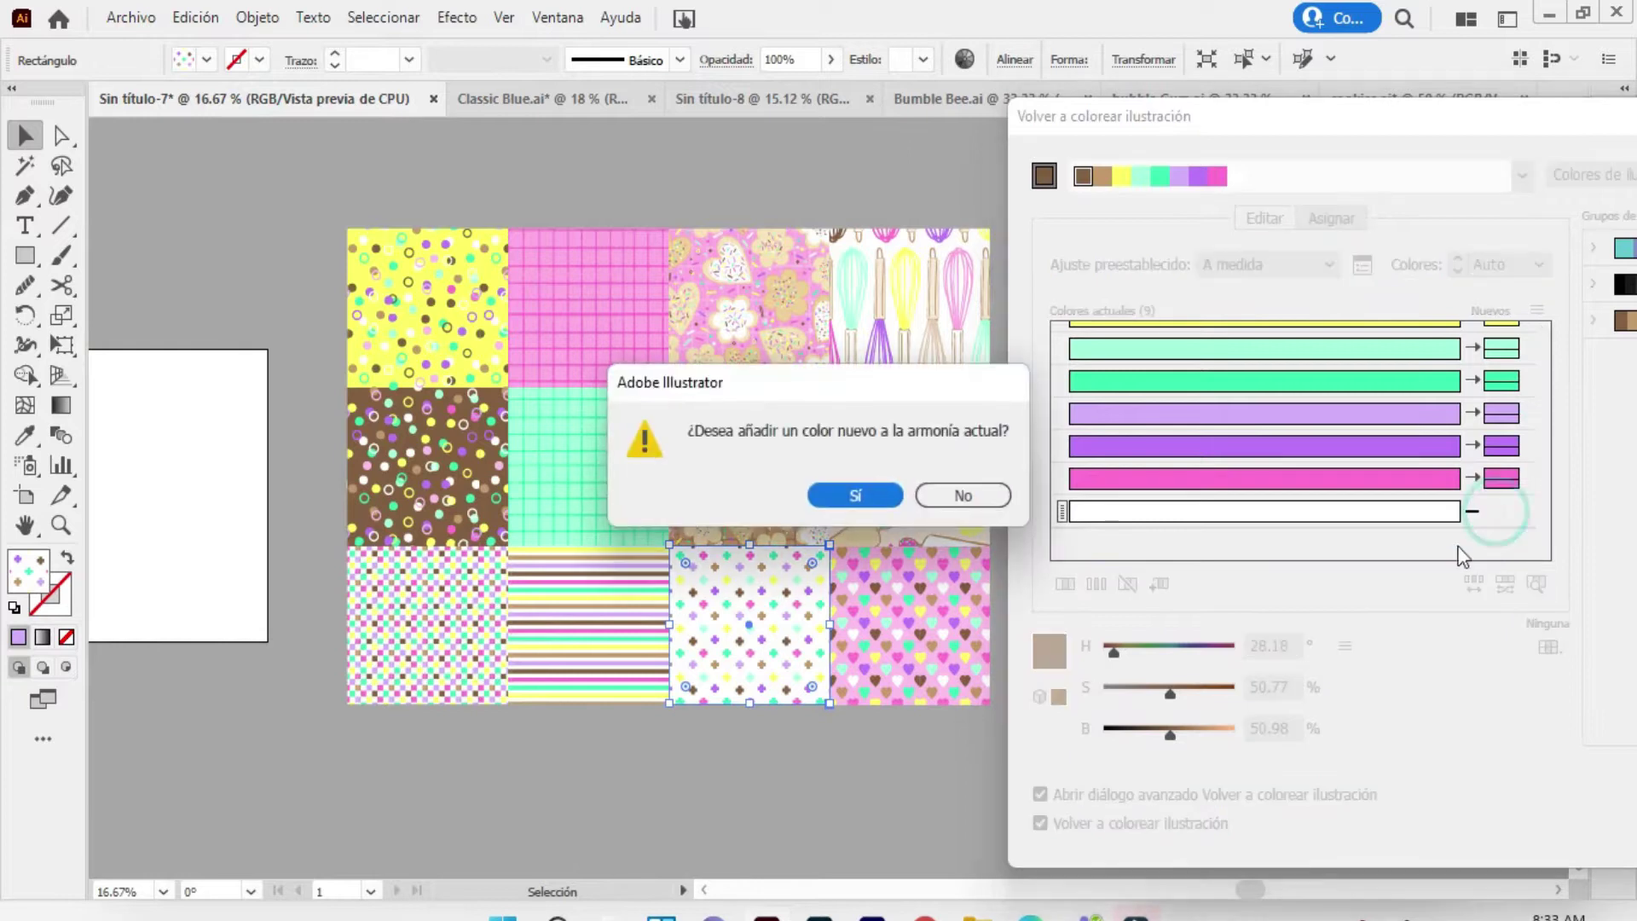
pyautogui.click(854, 495)
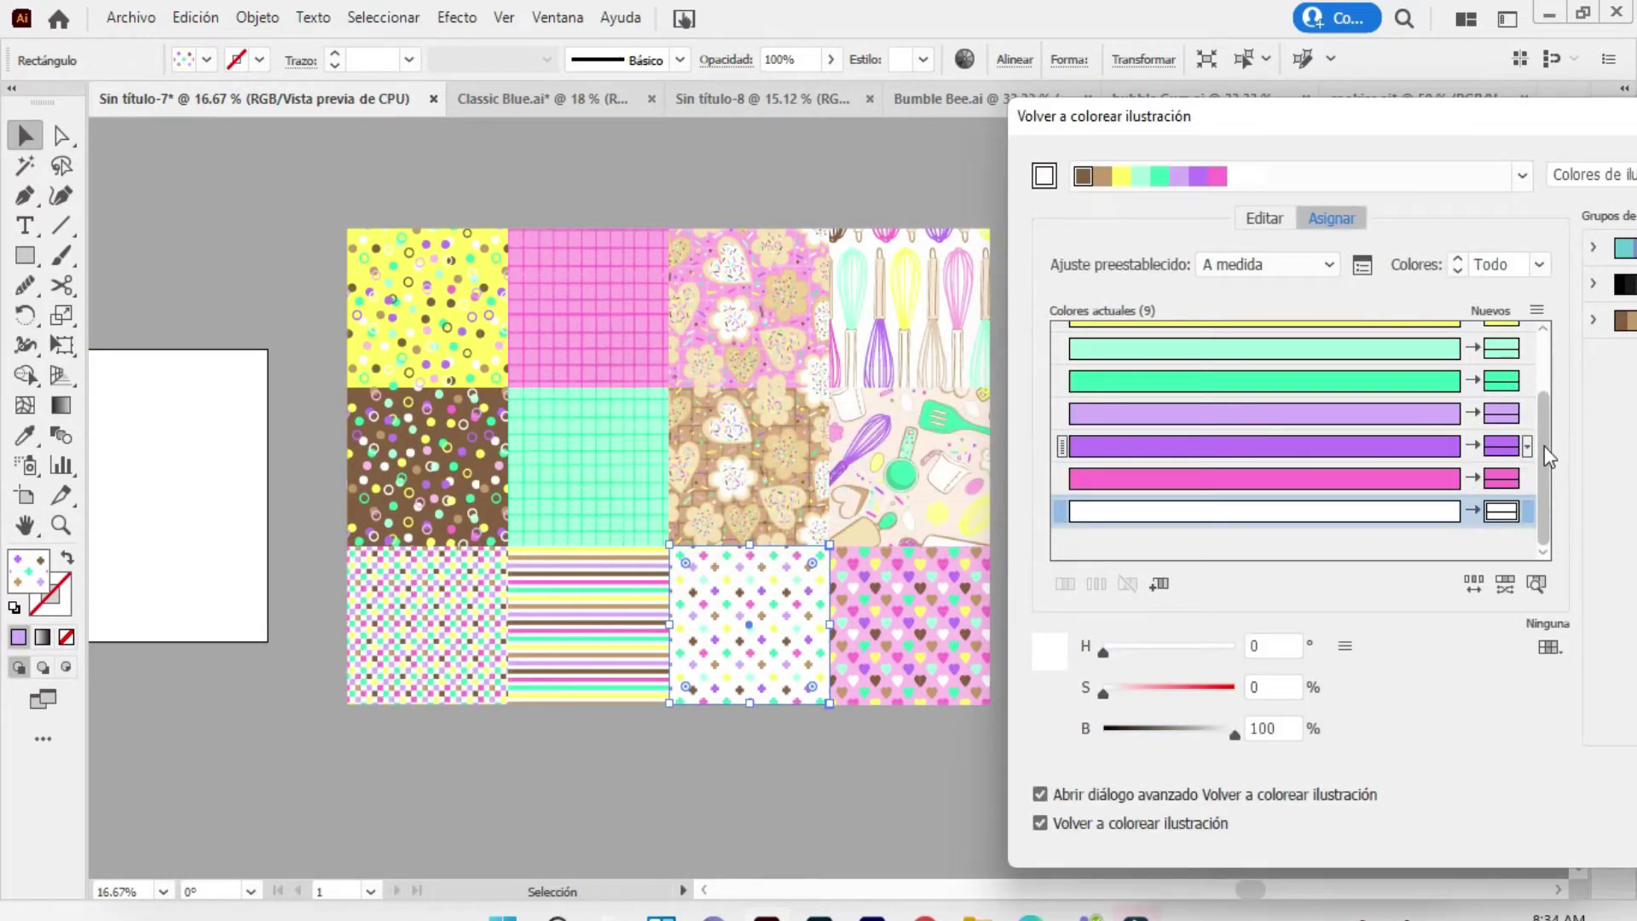
# Map the diamond tile's white background to yellow and apply the recolour
pyautogui.scroll(3, 1526, 426)
pyautogui.click(1501, 402)
pyautogui.scroll(-3, 1518, 443)
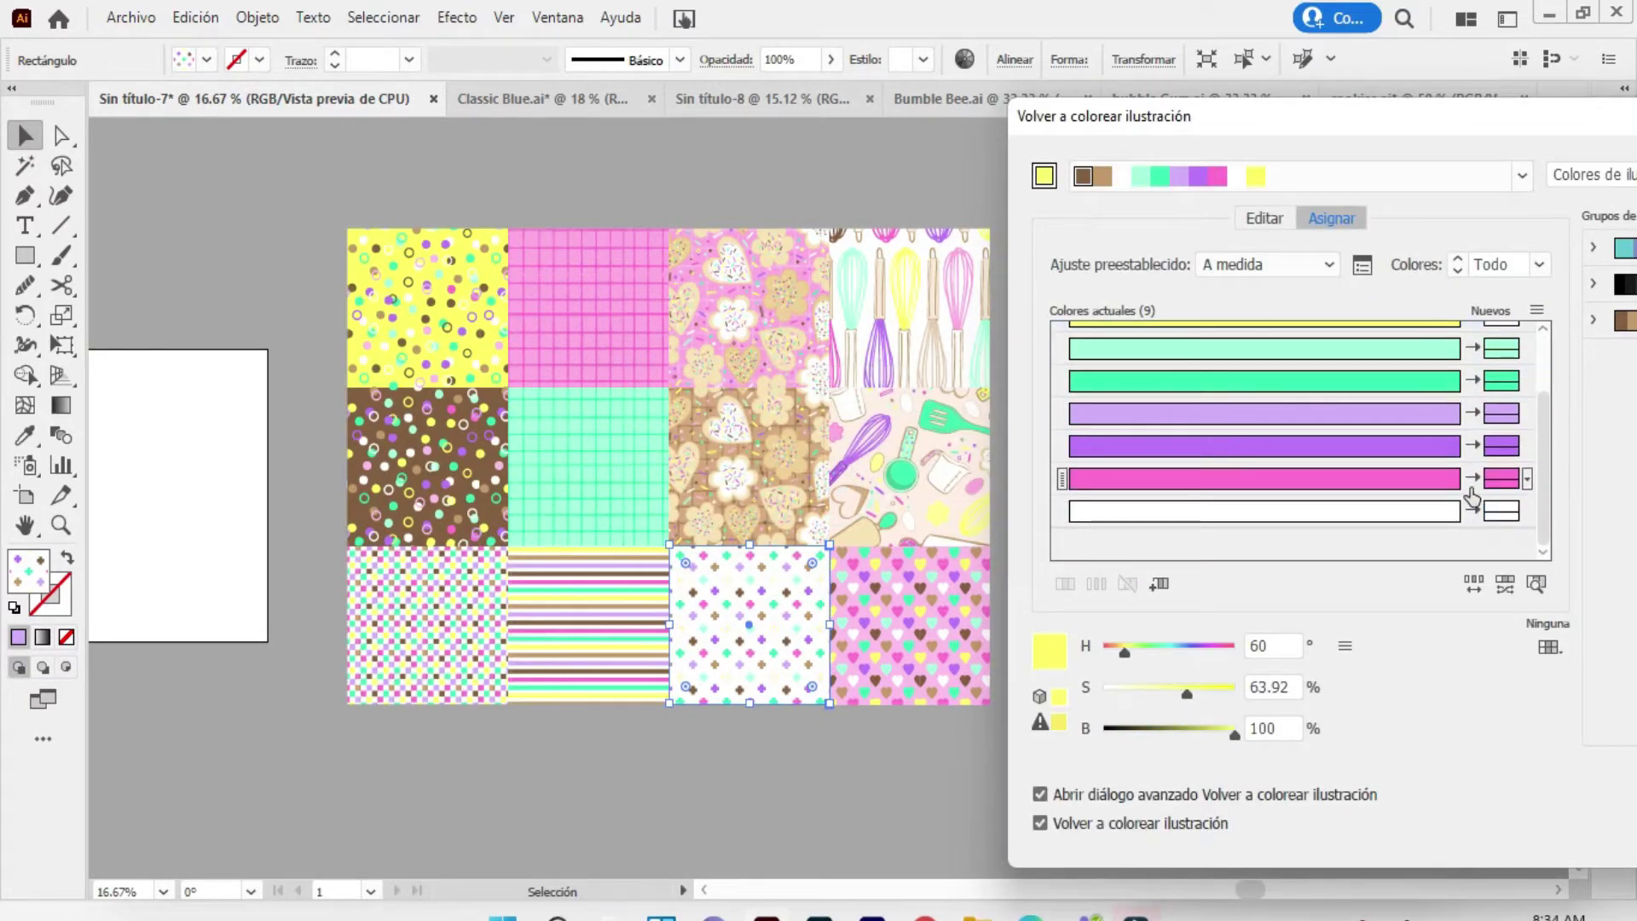
pyautogui.click(1474, 510)
pyautogui.scroll(3, 1500, 426)
pyautogui.click(1501, 402)
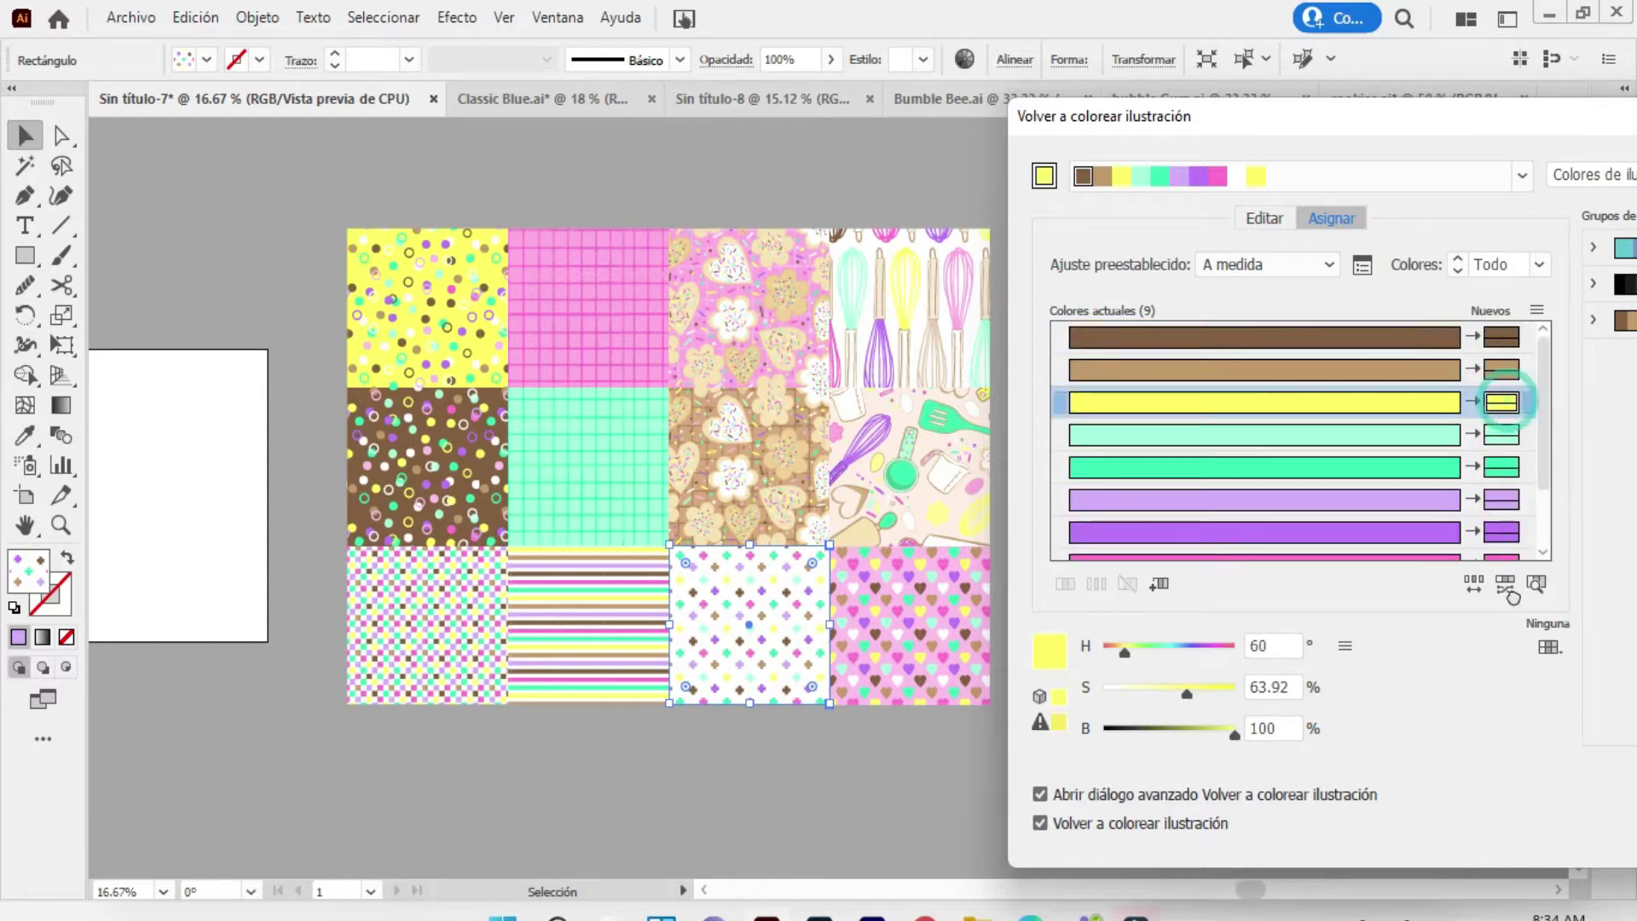
pyautogui.moveTo(1511, 597); pyautogui.dragTo(1500, 510)
pyautogui.moveTo(1530, 131); pyautogui.dragTo(1445, 106)
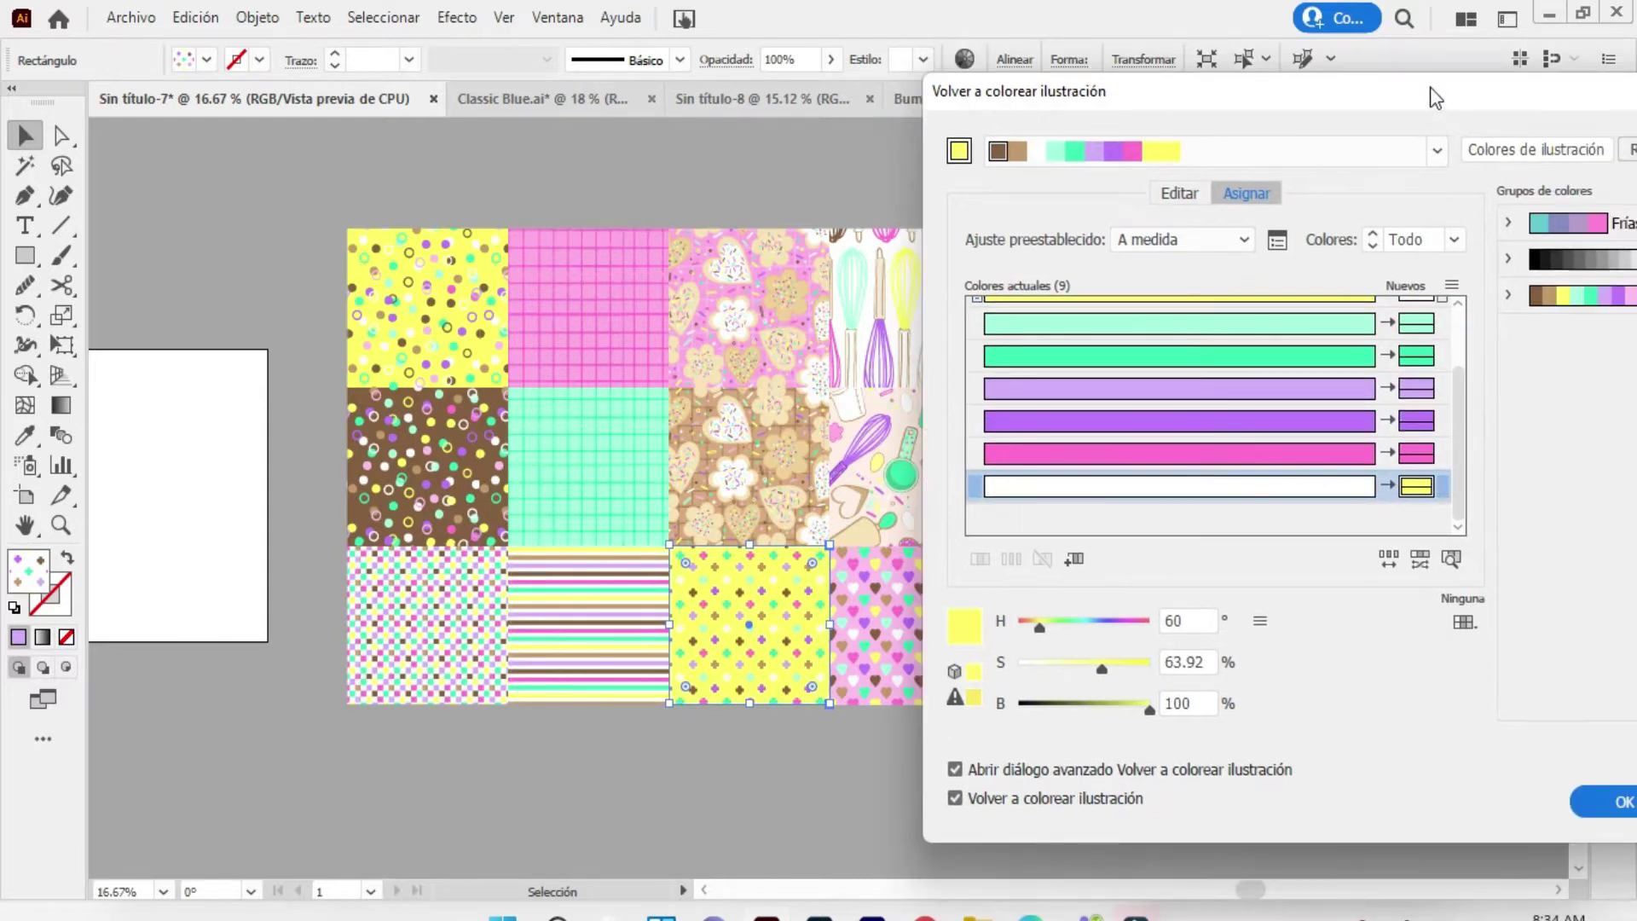
pyautogui.click(1607, 802)
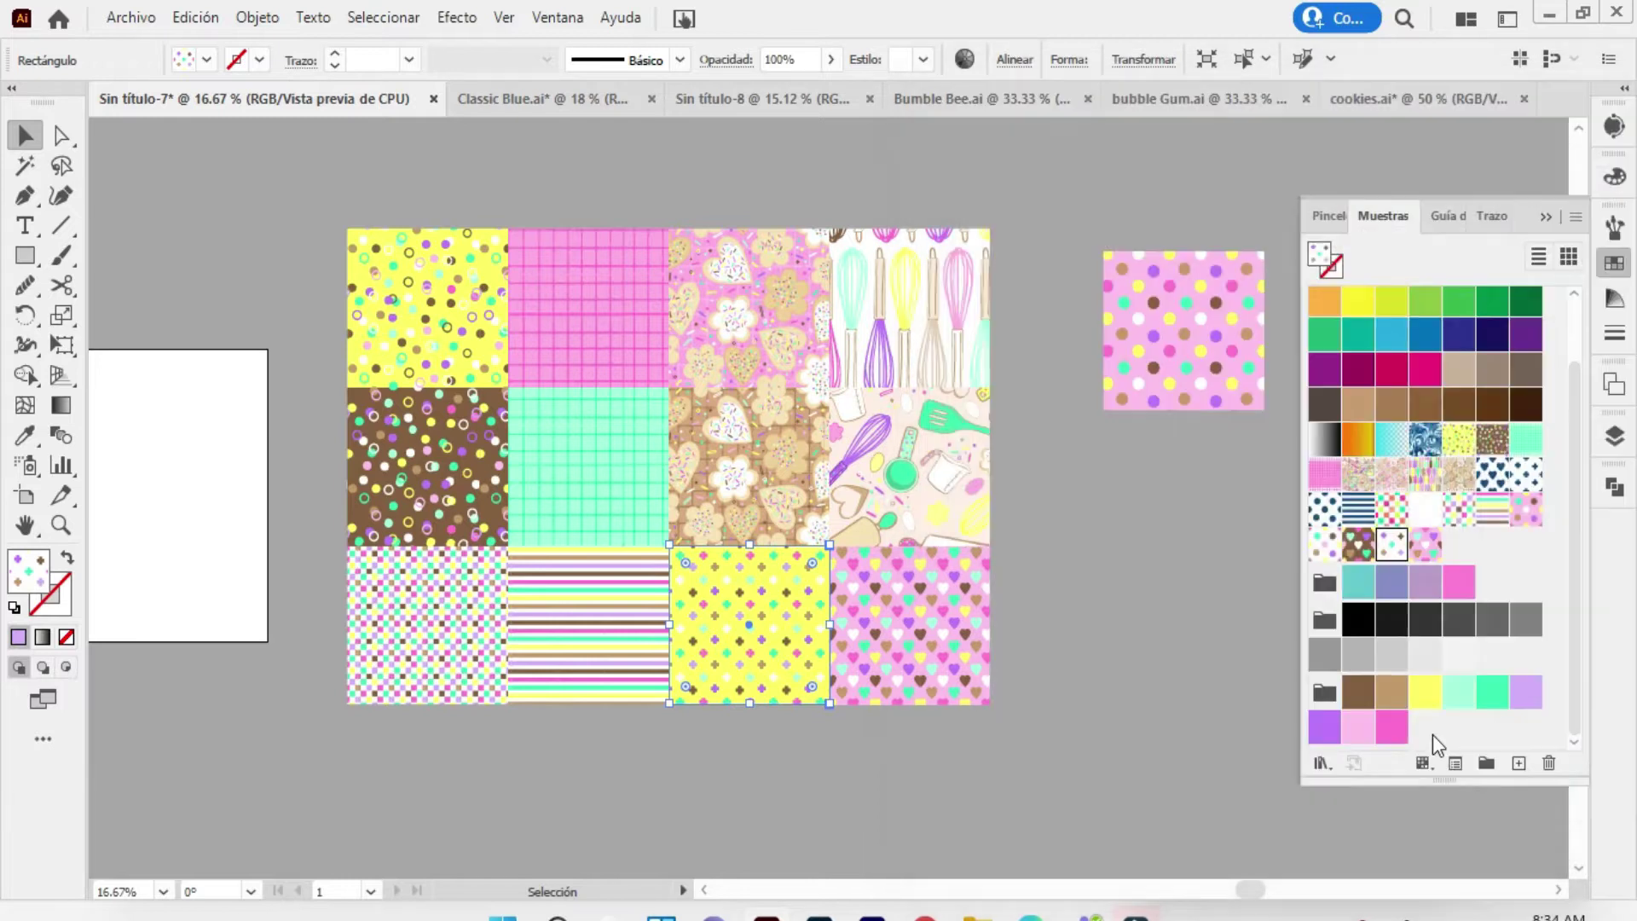
# Delete the spare pink polka-dot tile
pyautogui.hotkey('ctrl', 'shift', 'a')
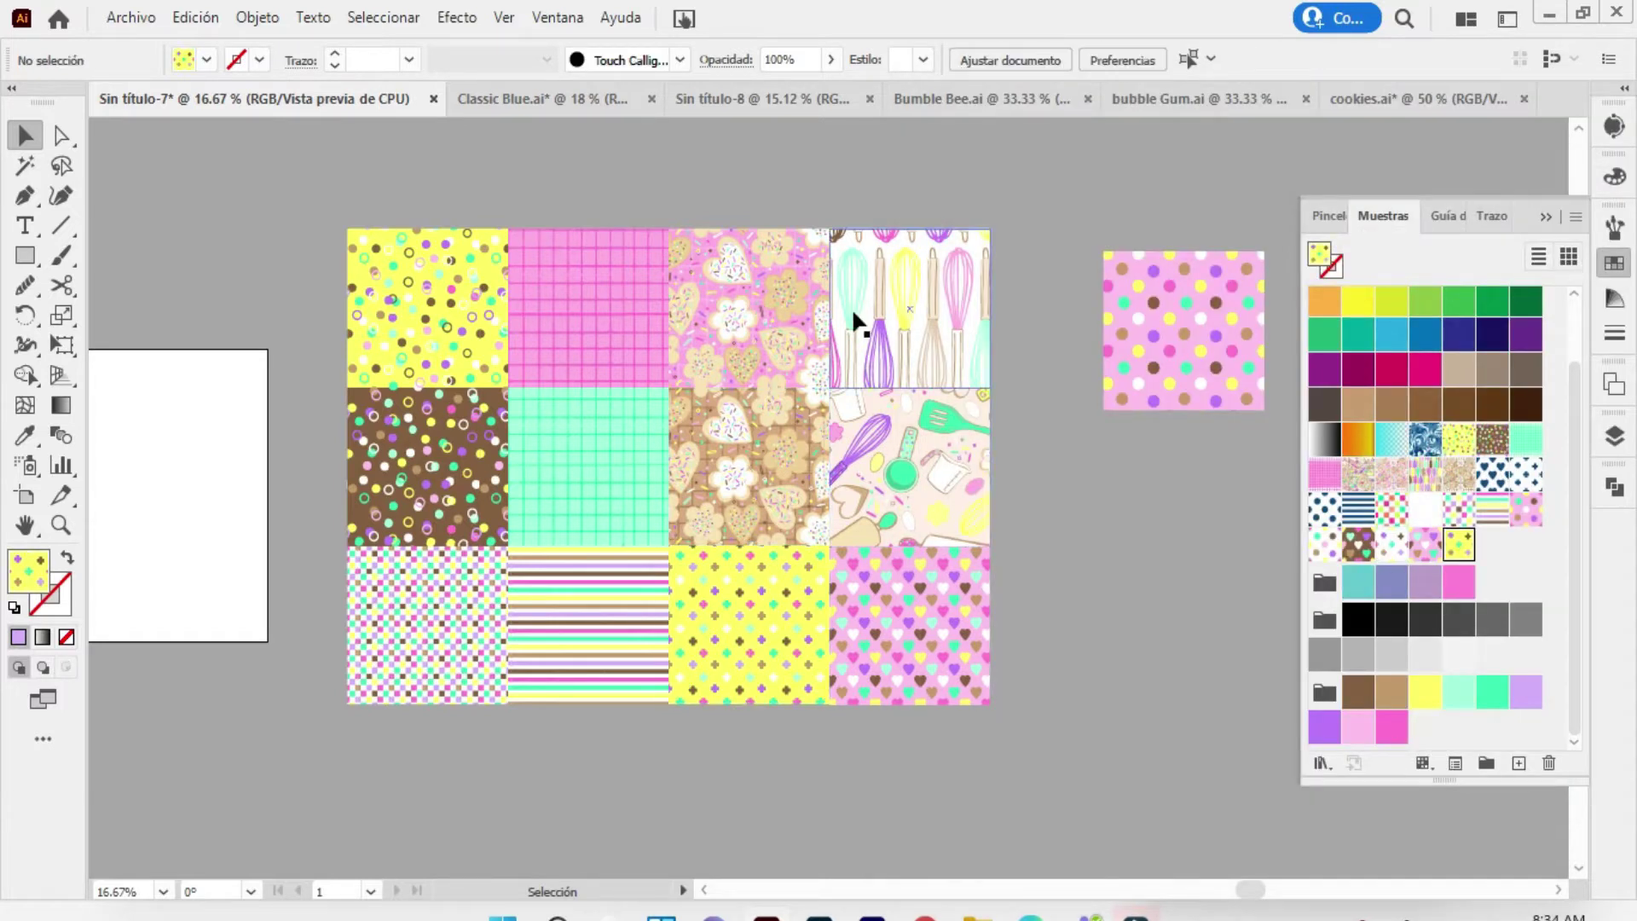
pyautogui.click(1149, 322)
pyautogui.press('Delete')
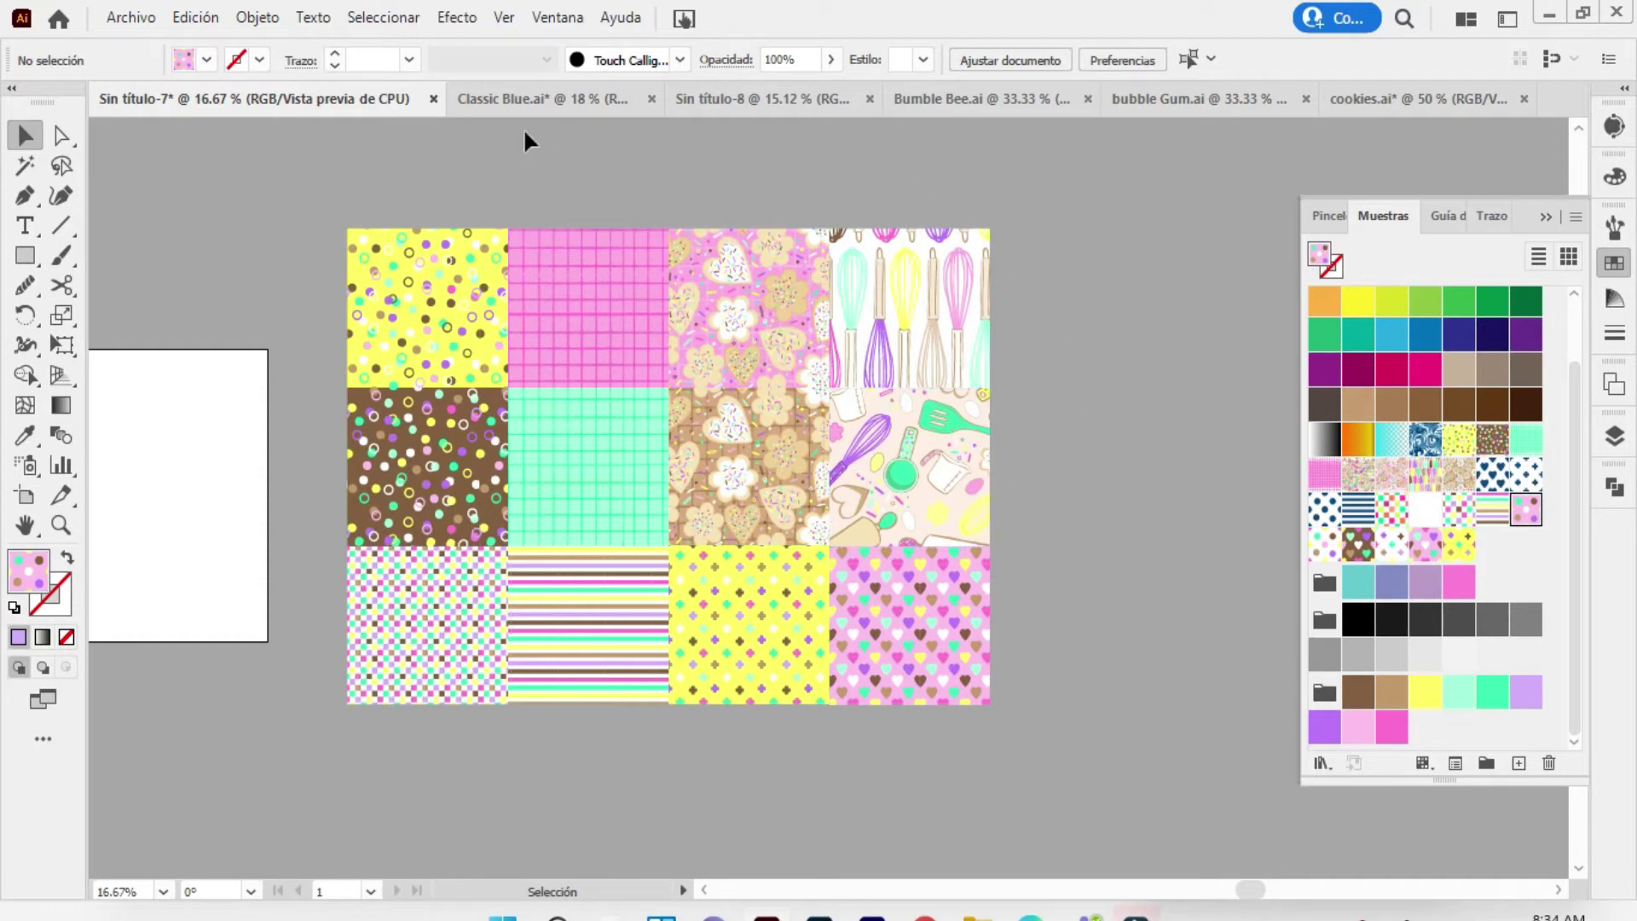
# Switch to Sin título-8 and open the New Document settings, closing them without creating
pyautogui.click(729, 97)
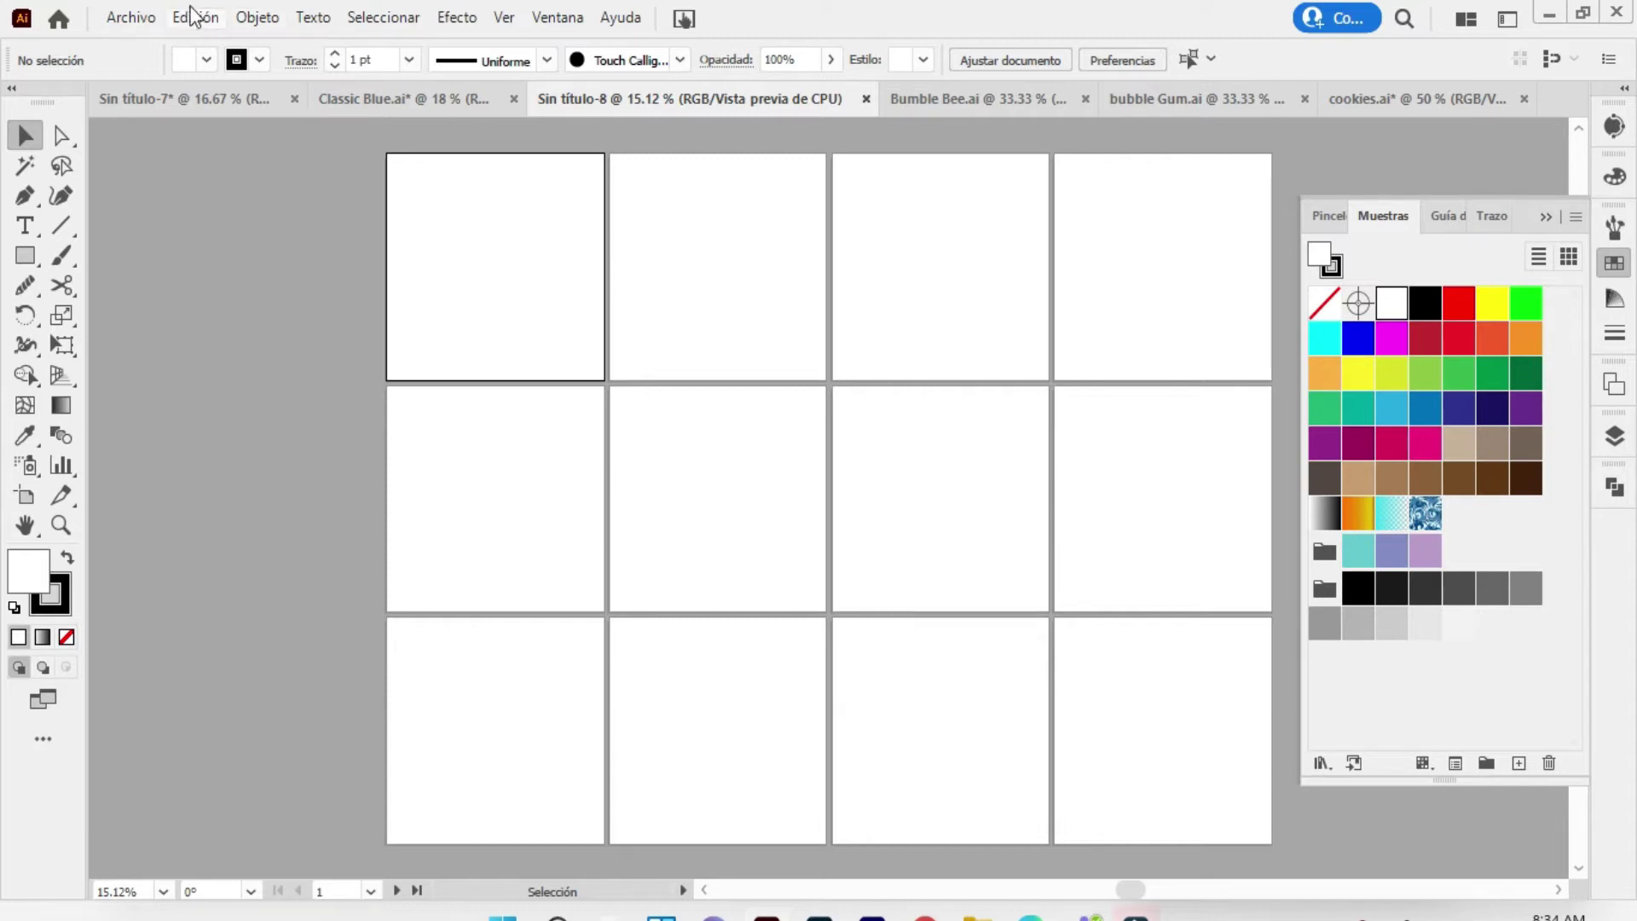
pyautogui.click(132, 19)
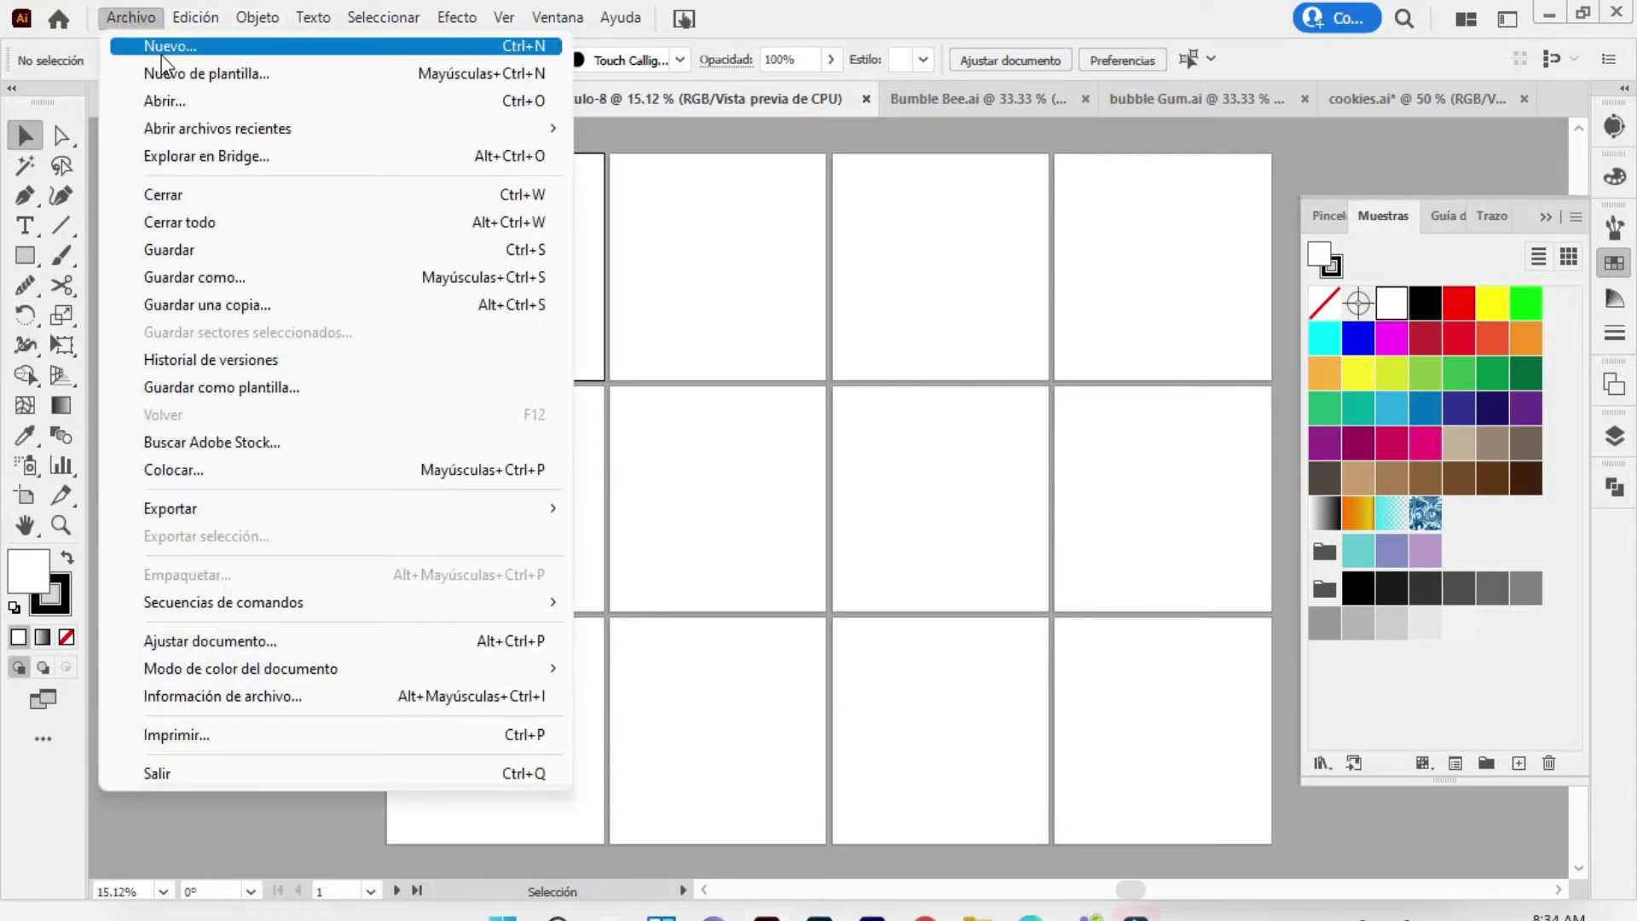
pyautogui.click(170, 47)
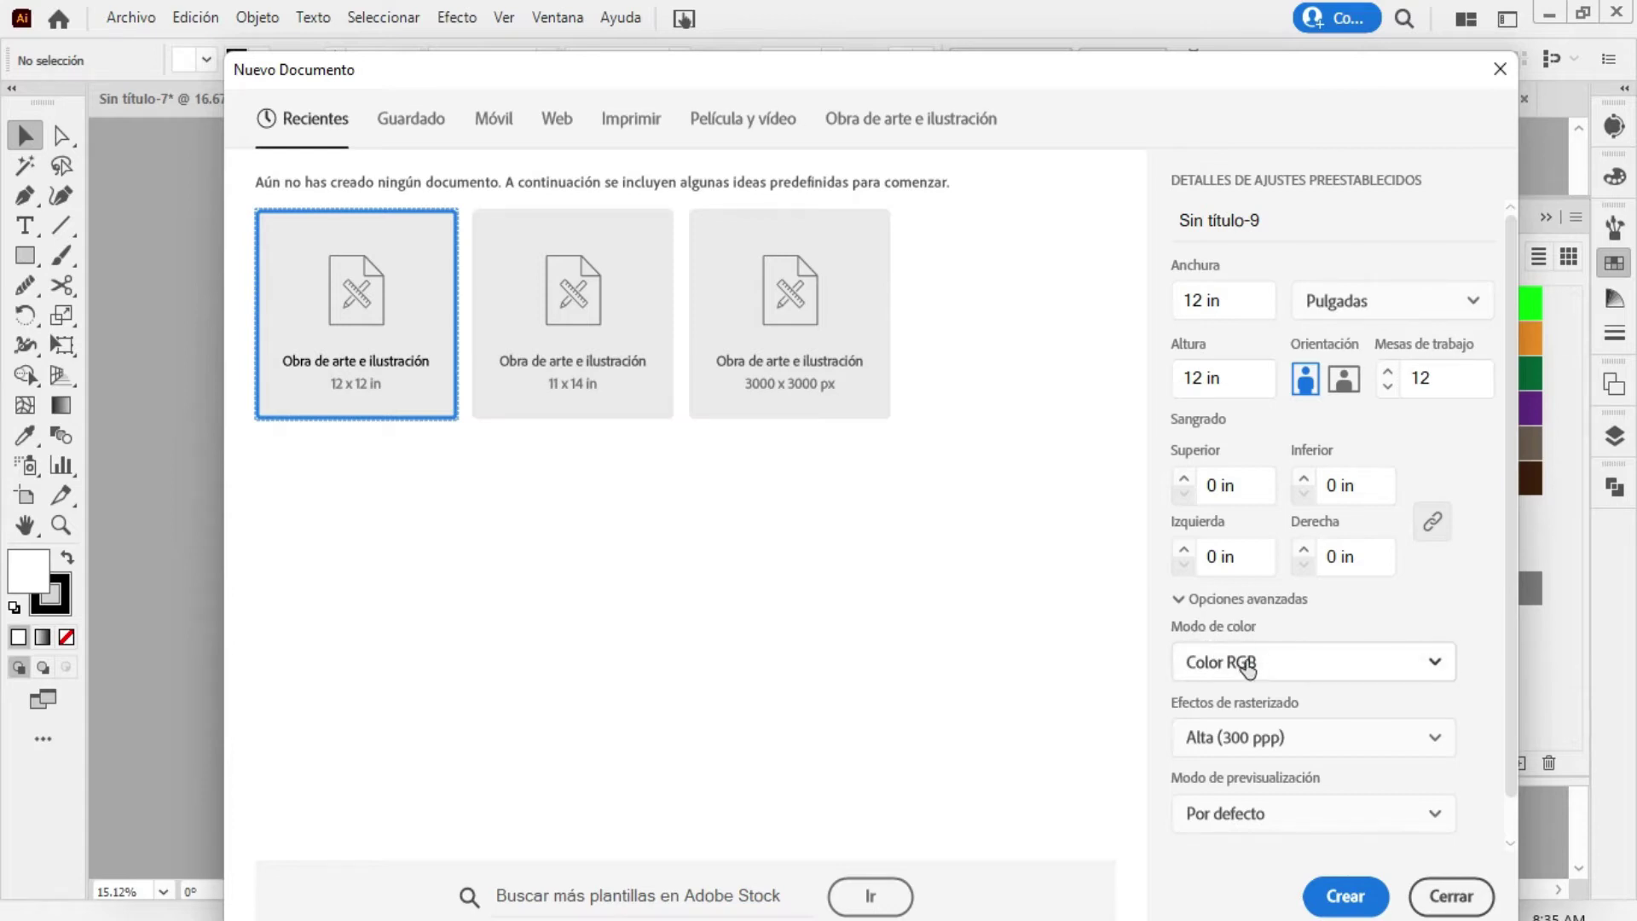
pyautogui.click(1245, 663)
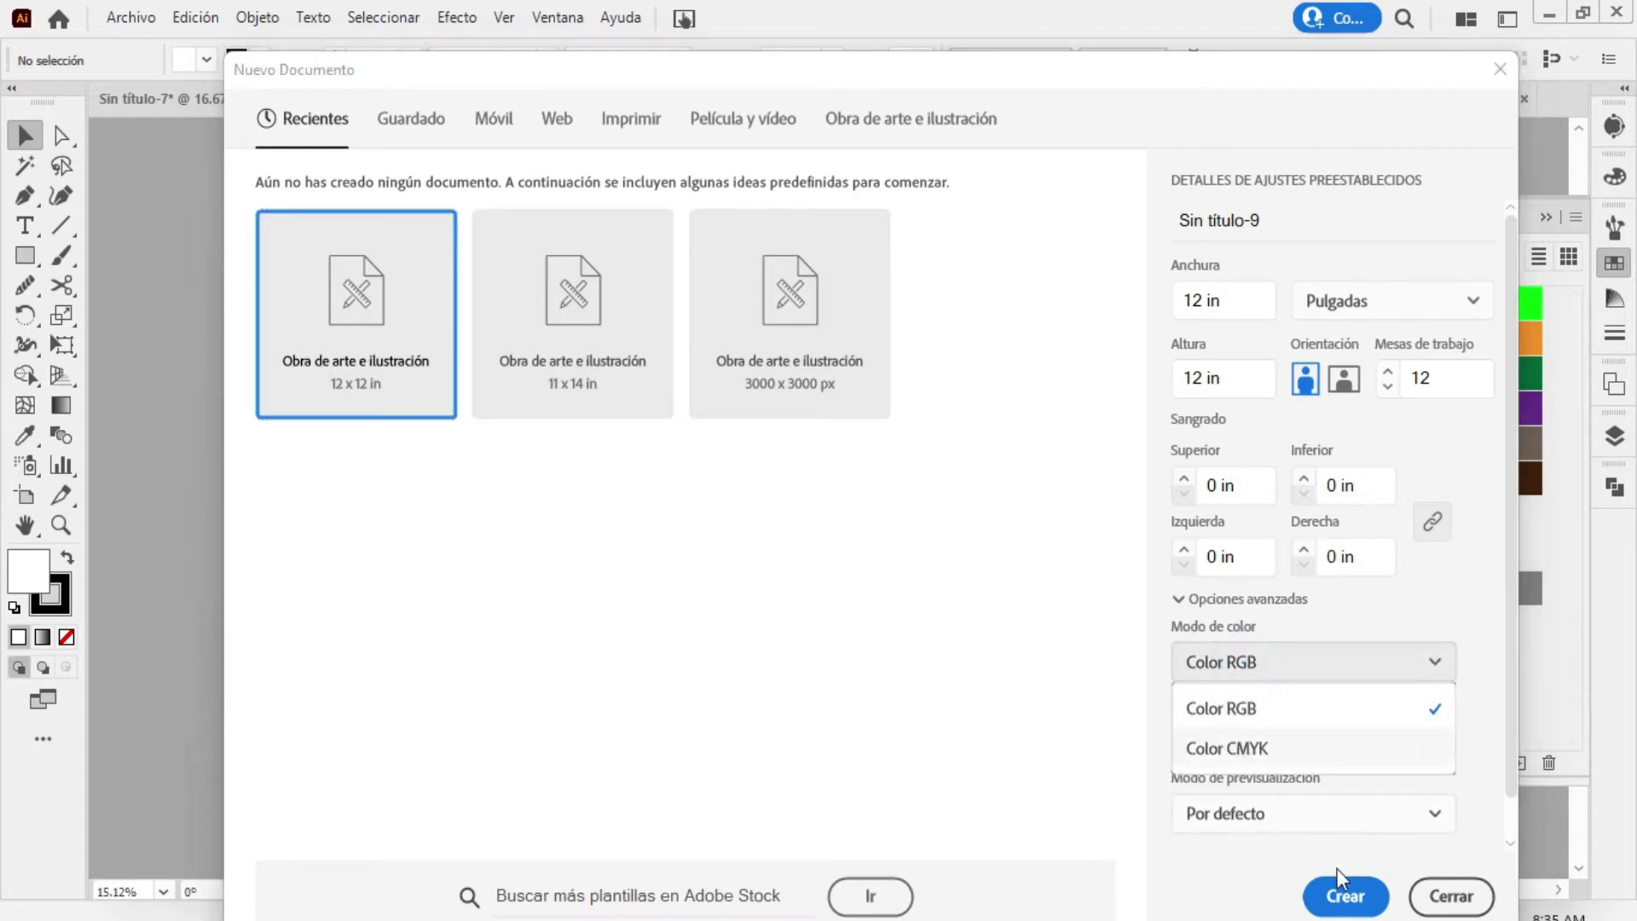
pyautogui.click(1447, 893)
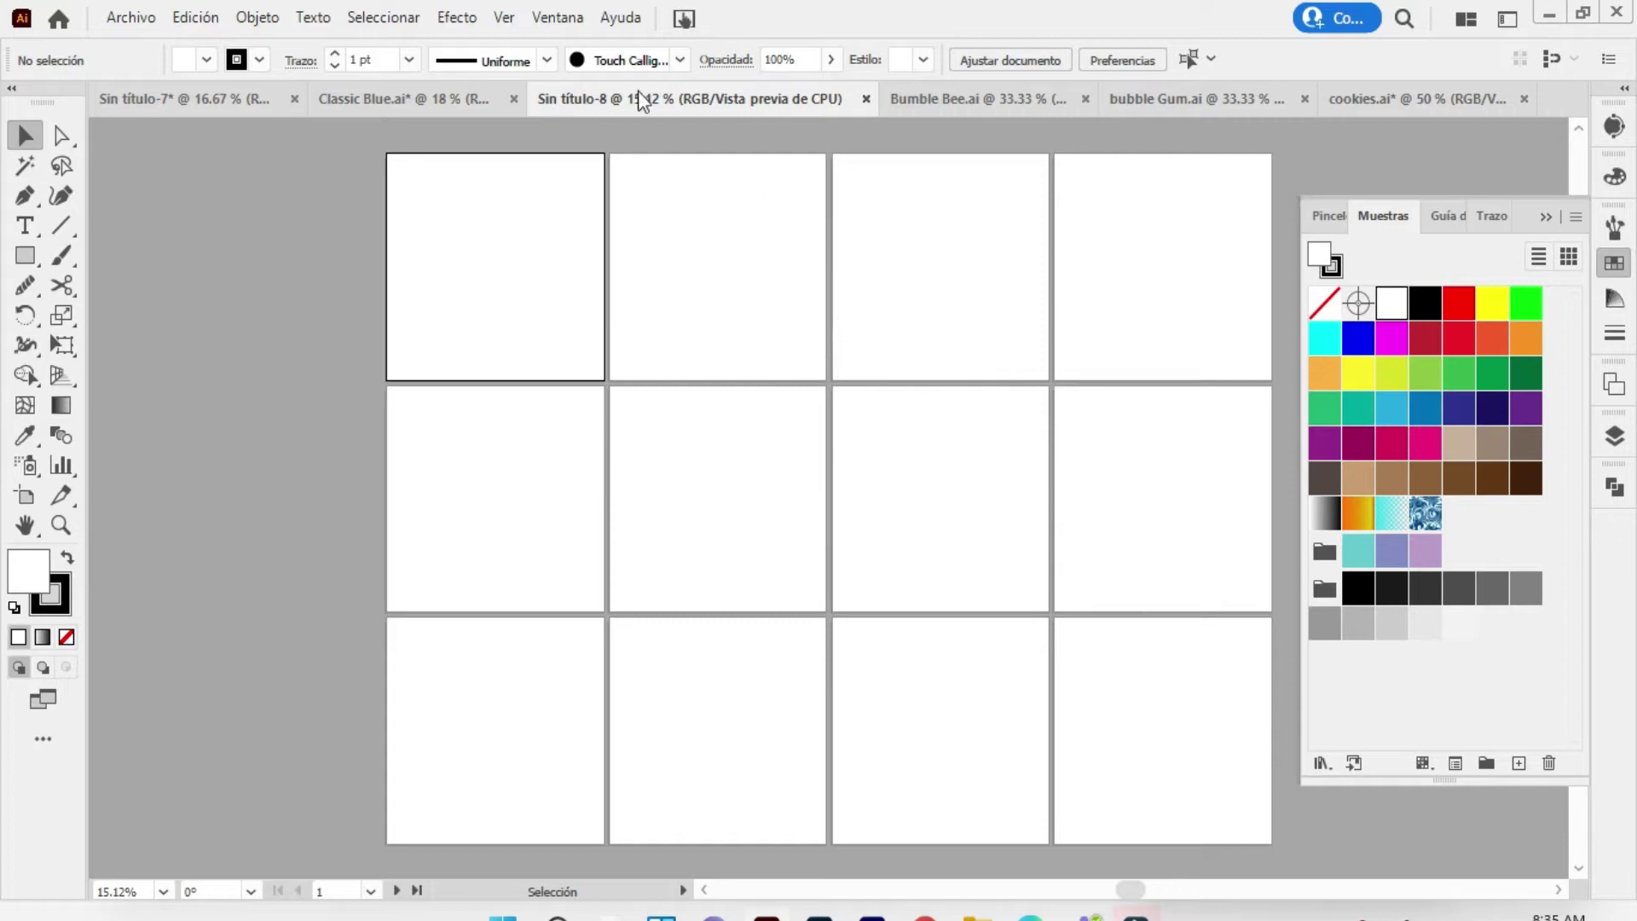
# Create a new CMYK document with twelve 12 × 12 in artboards
pyautogui.click(135, 17)
pyautogui.click(209, 41)
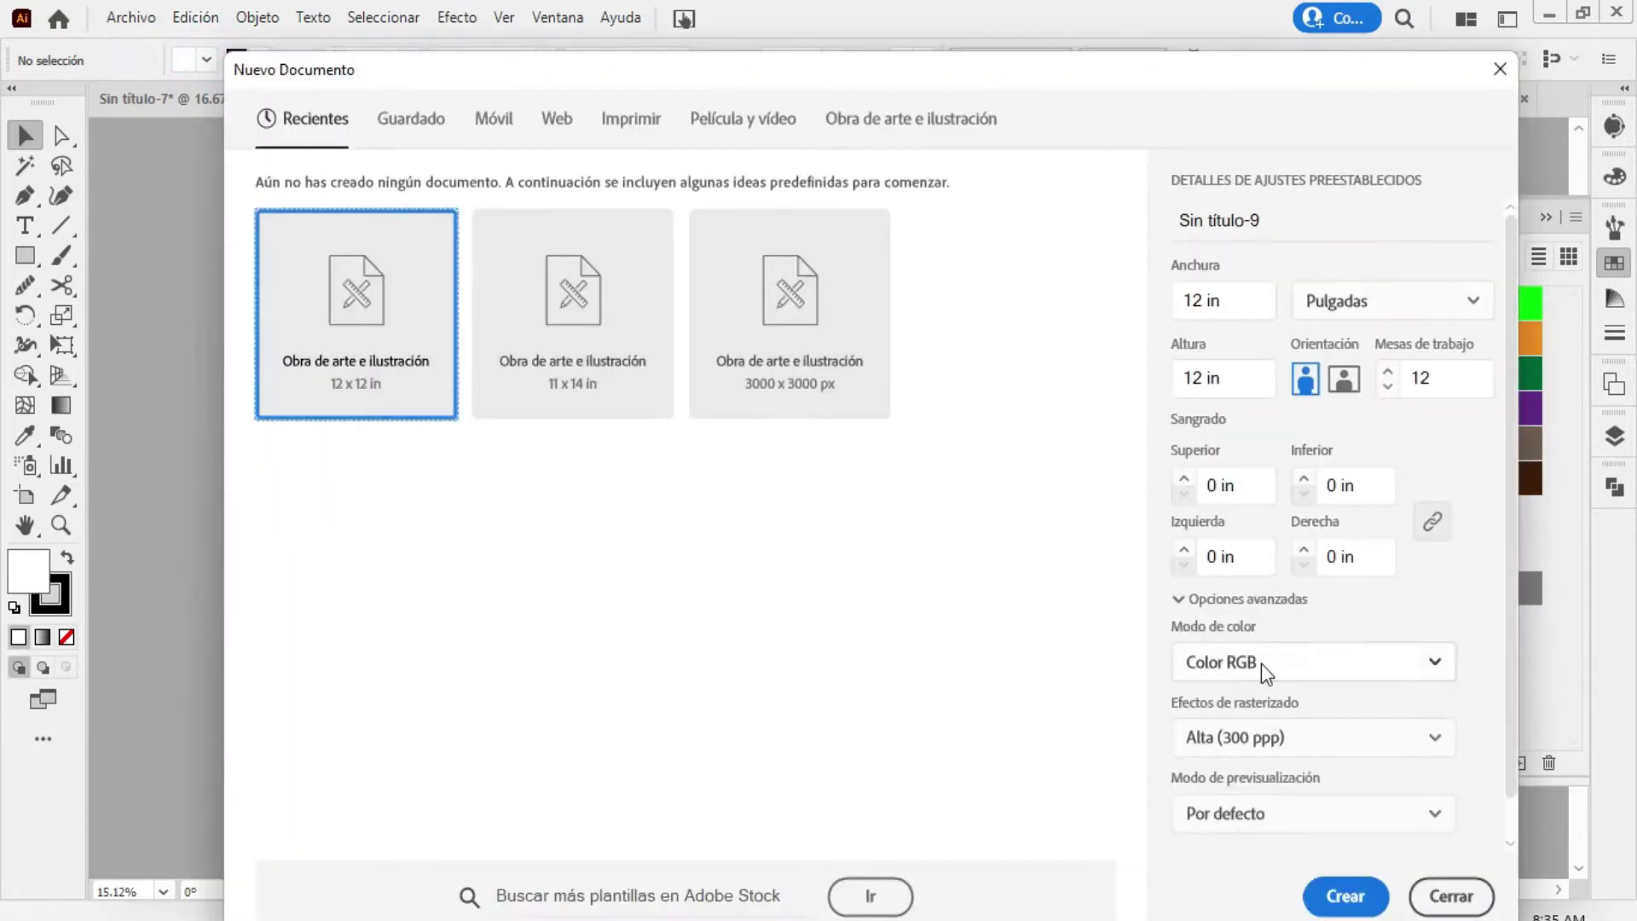
pyautogui.click(1262, 665)
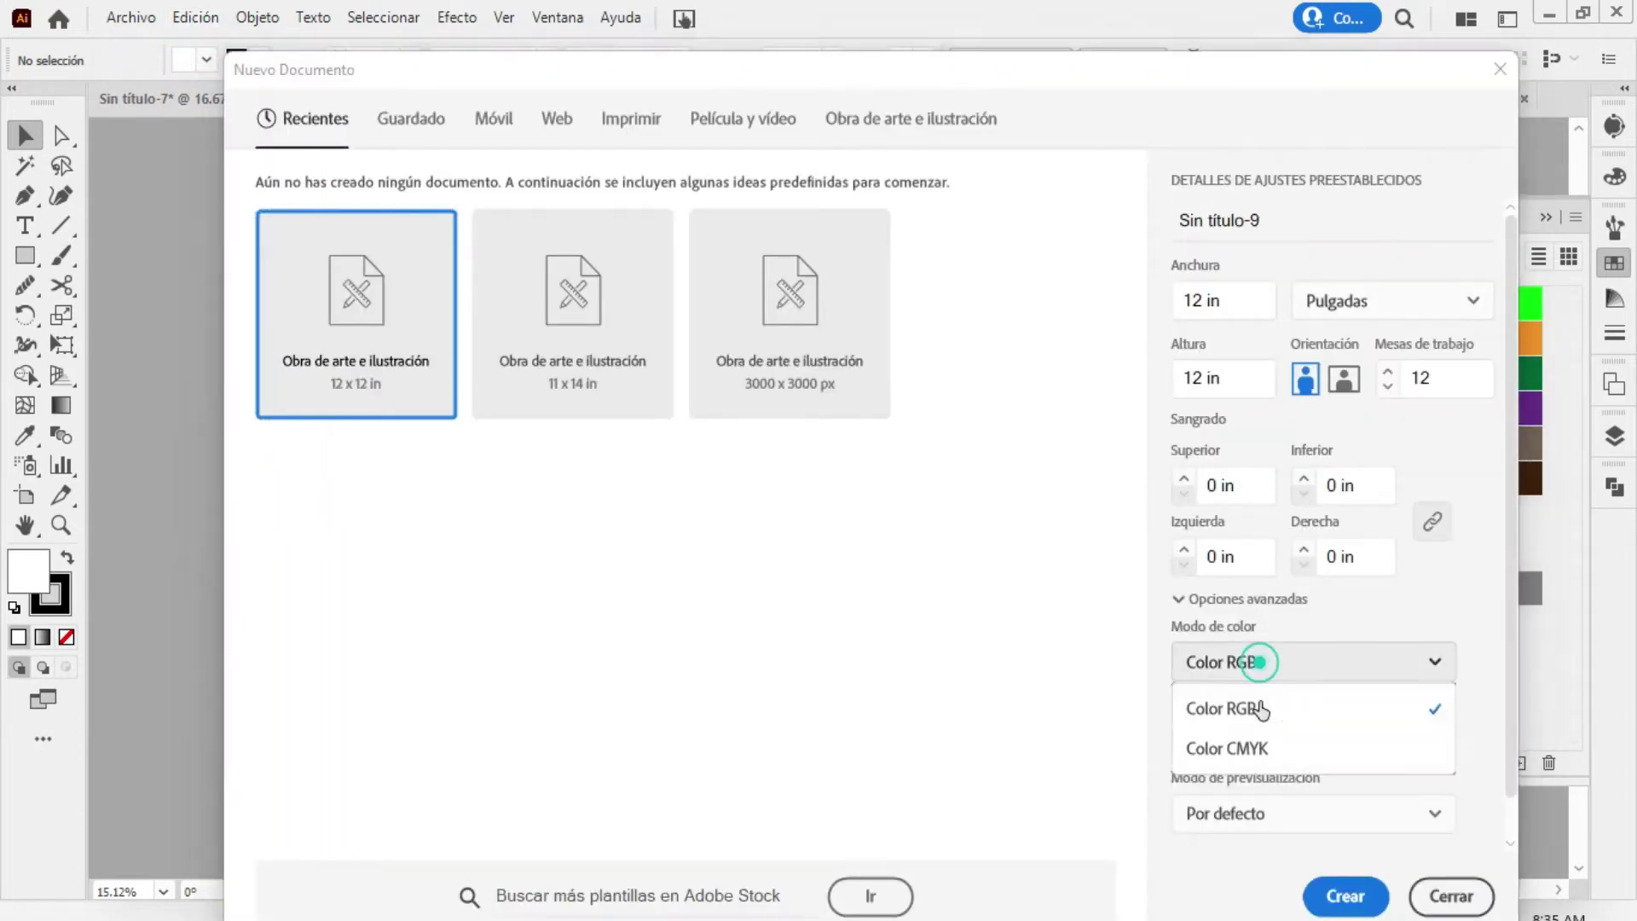
pyautogui.click(1260, 749)
pyautogui.click(1344, 895)
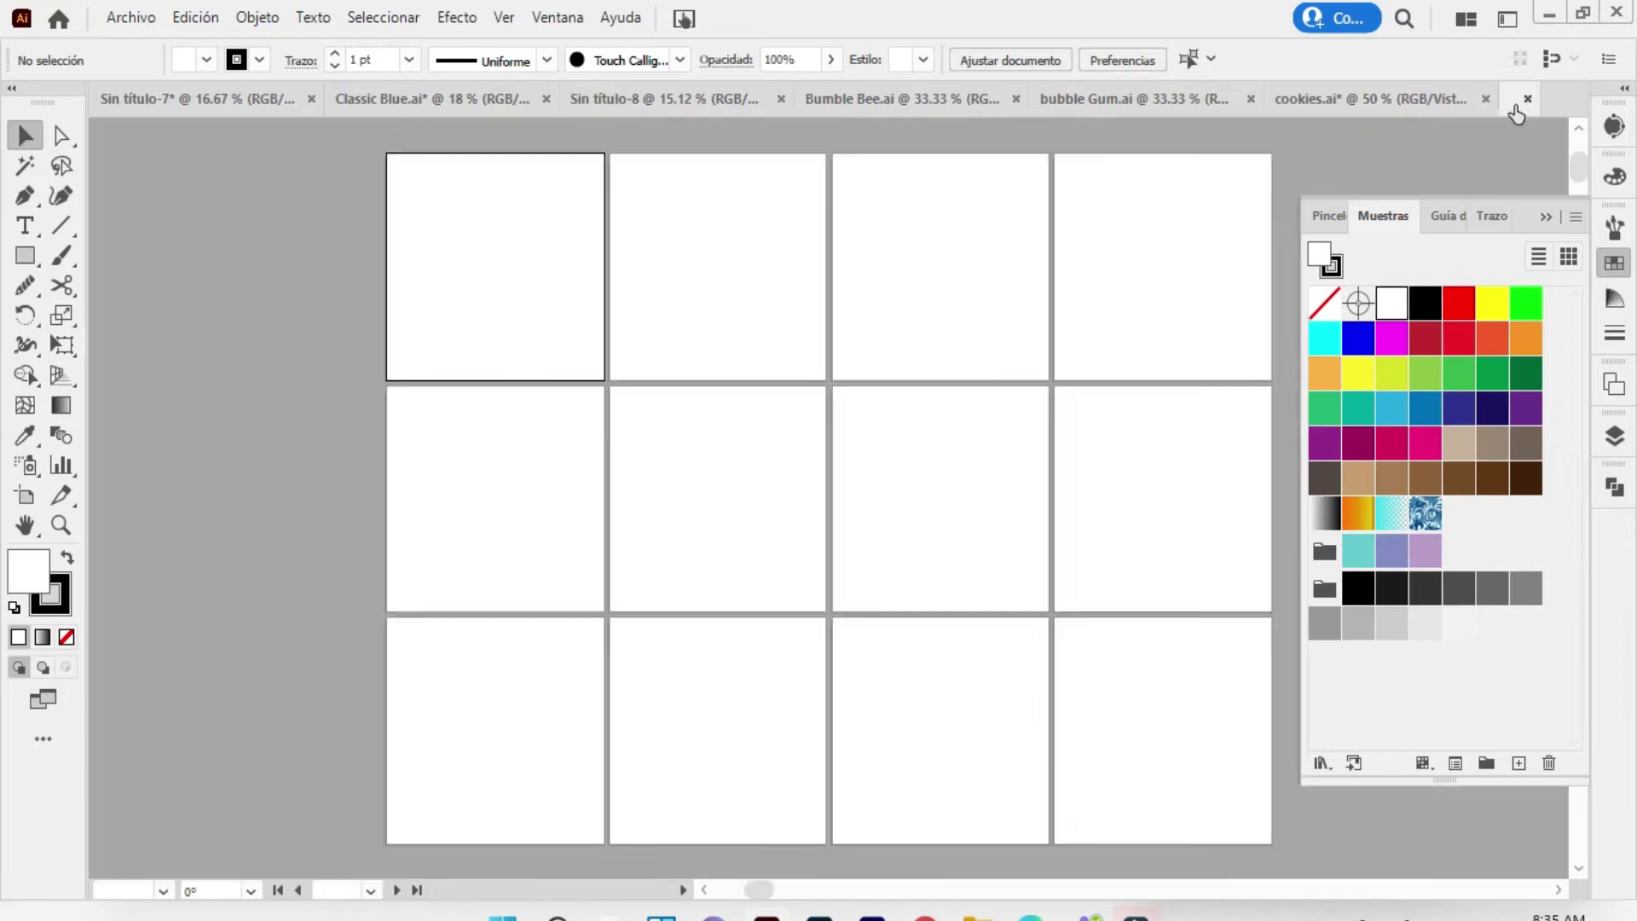
# Move the Sin título-9 tab before Sin título-8 and close cookies.ai without saving
pyautogui.moveTo(1514, 100); pyautogui.dragTo(750, 94)
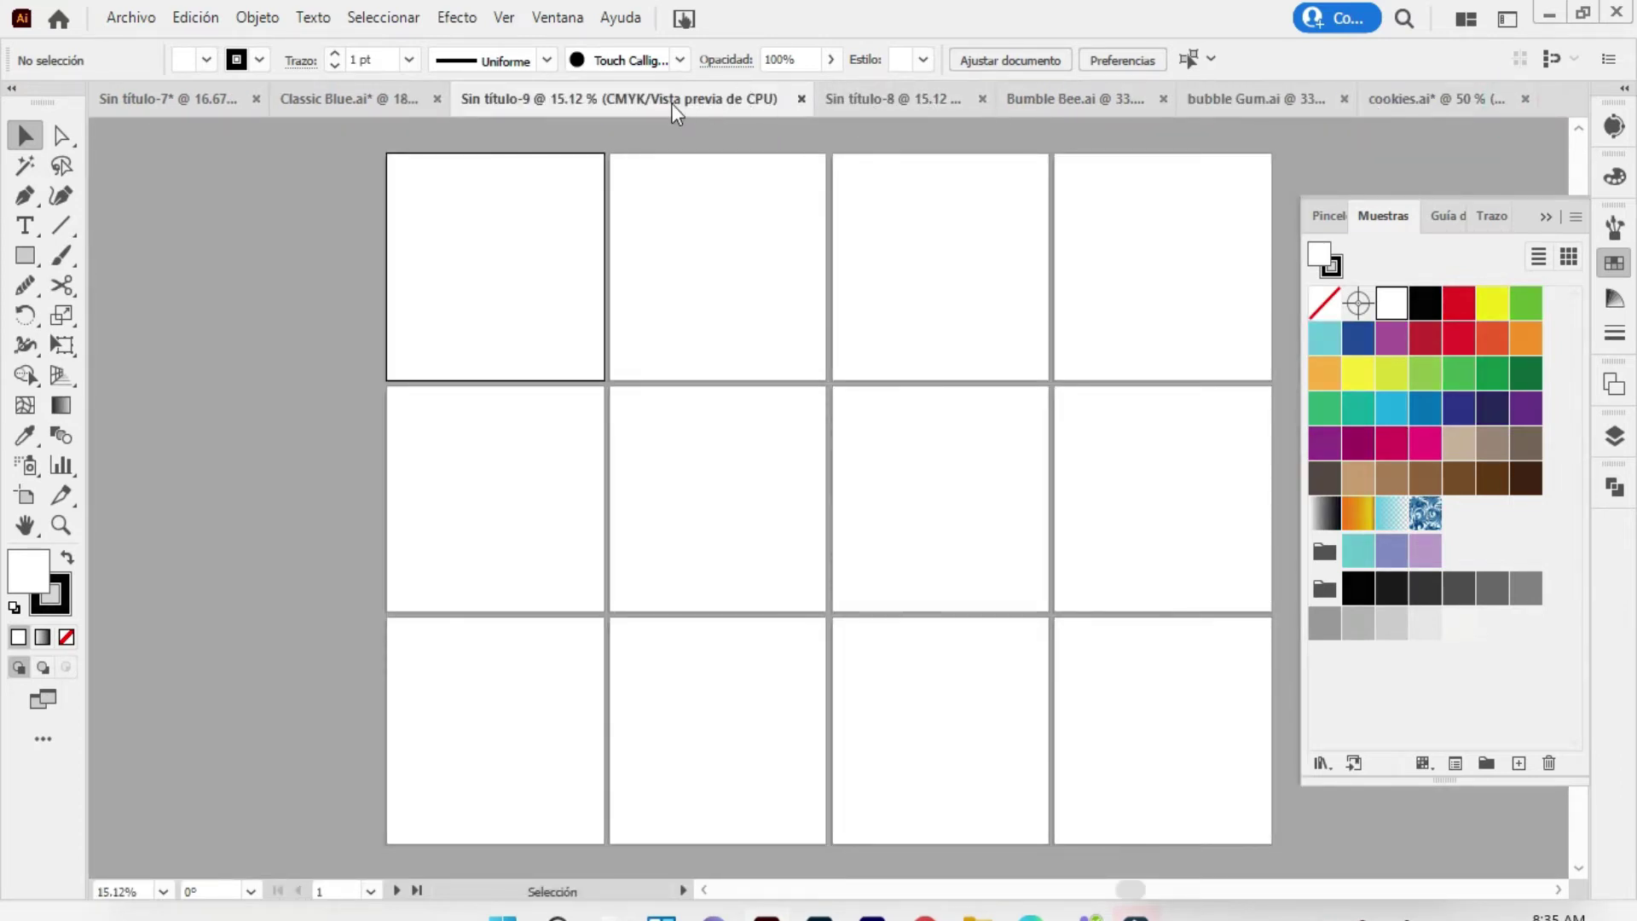
pyautogui.click(836, 101)
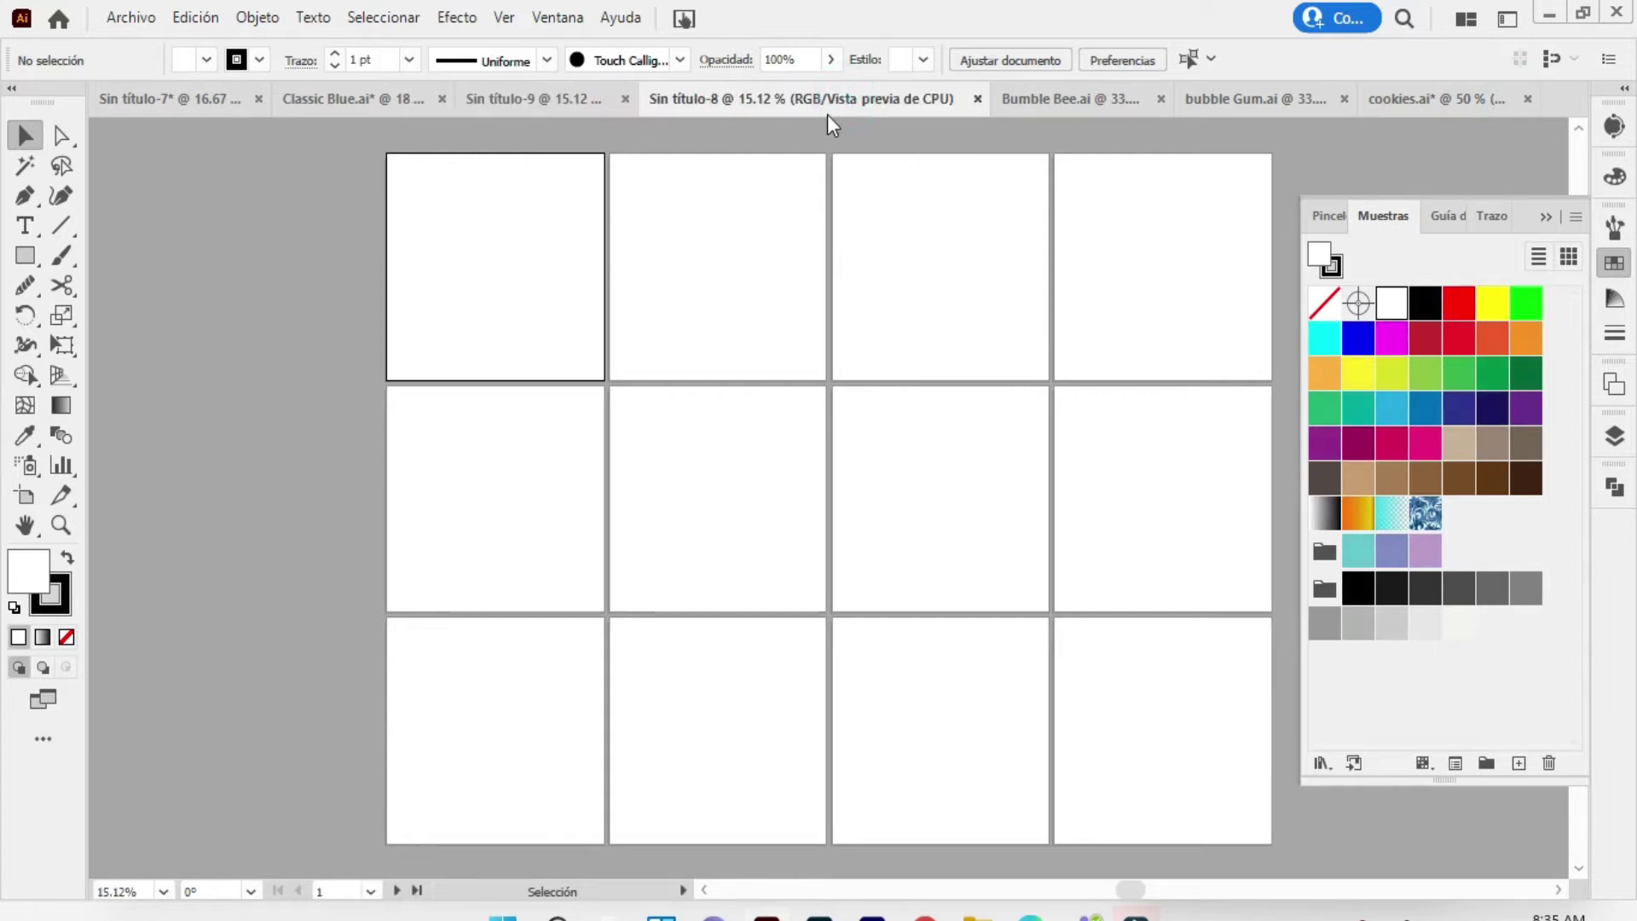
pyautogui.click(1405, 96)
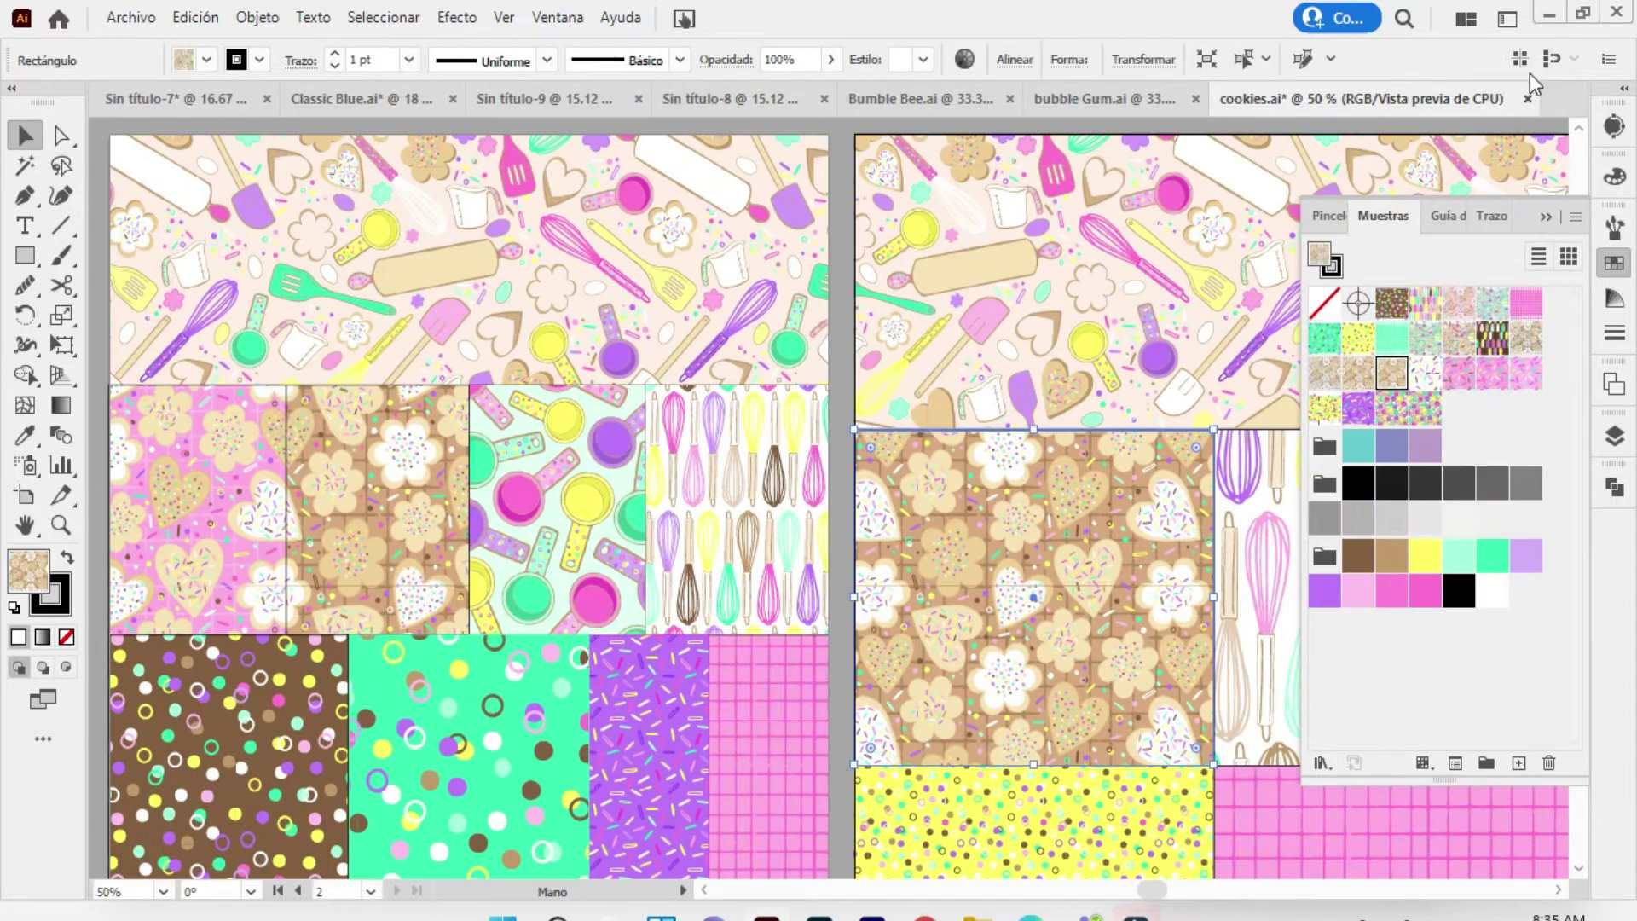
pyautogui.click(1527, 99)
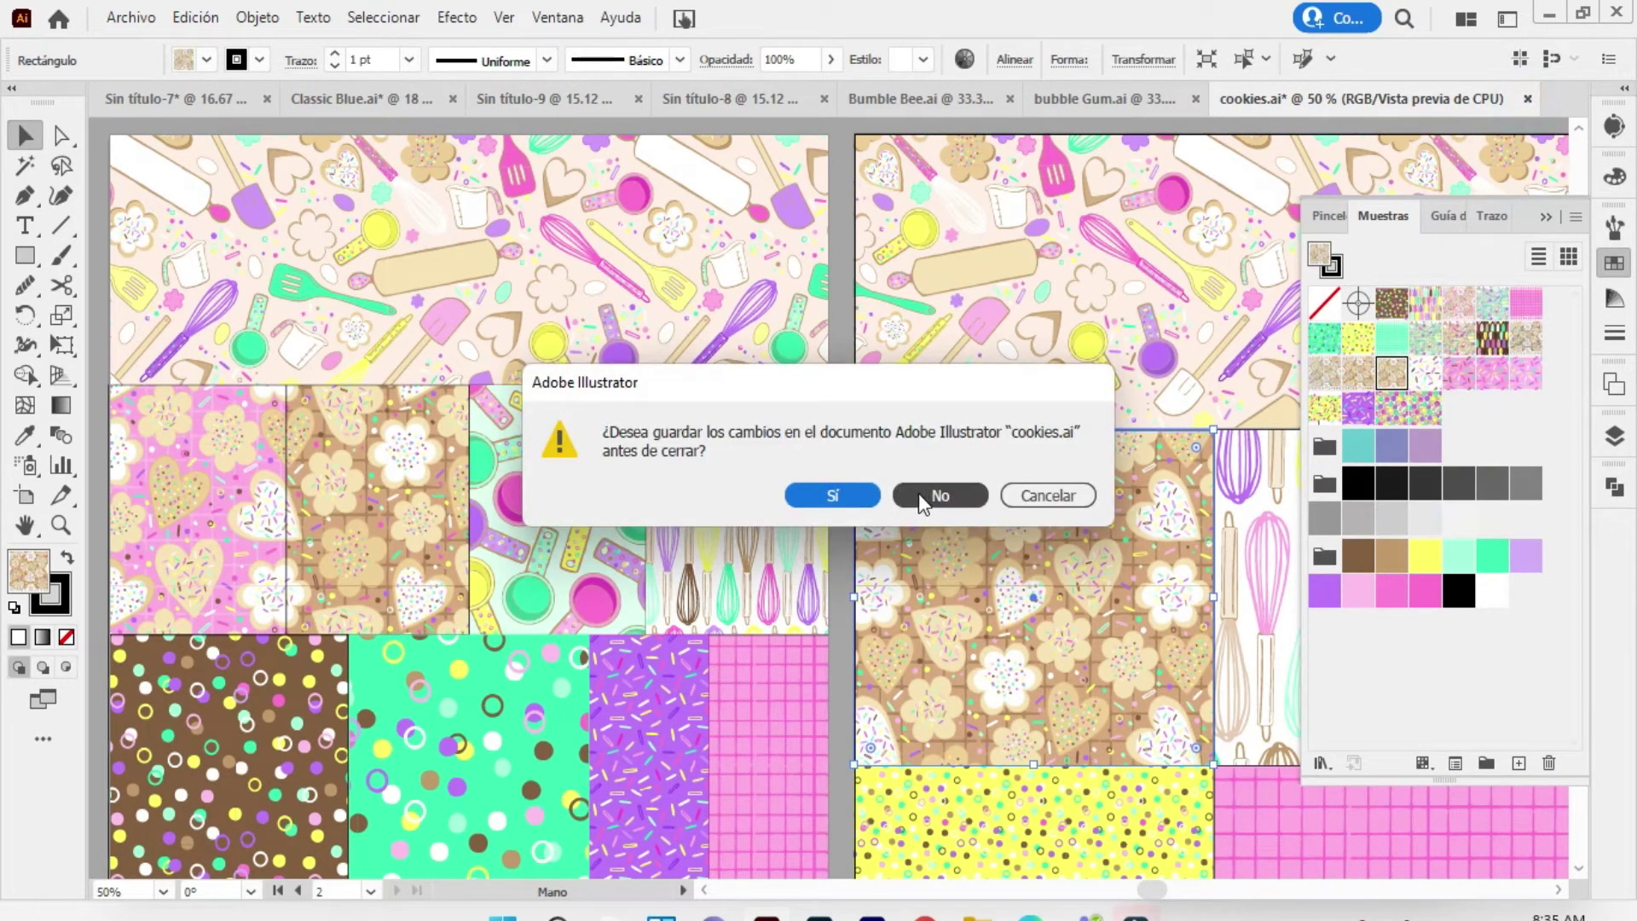
pyautogui.click(916, 501)
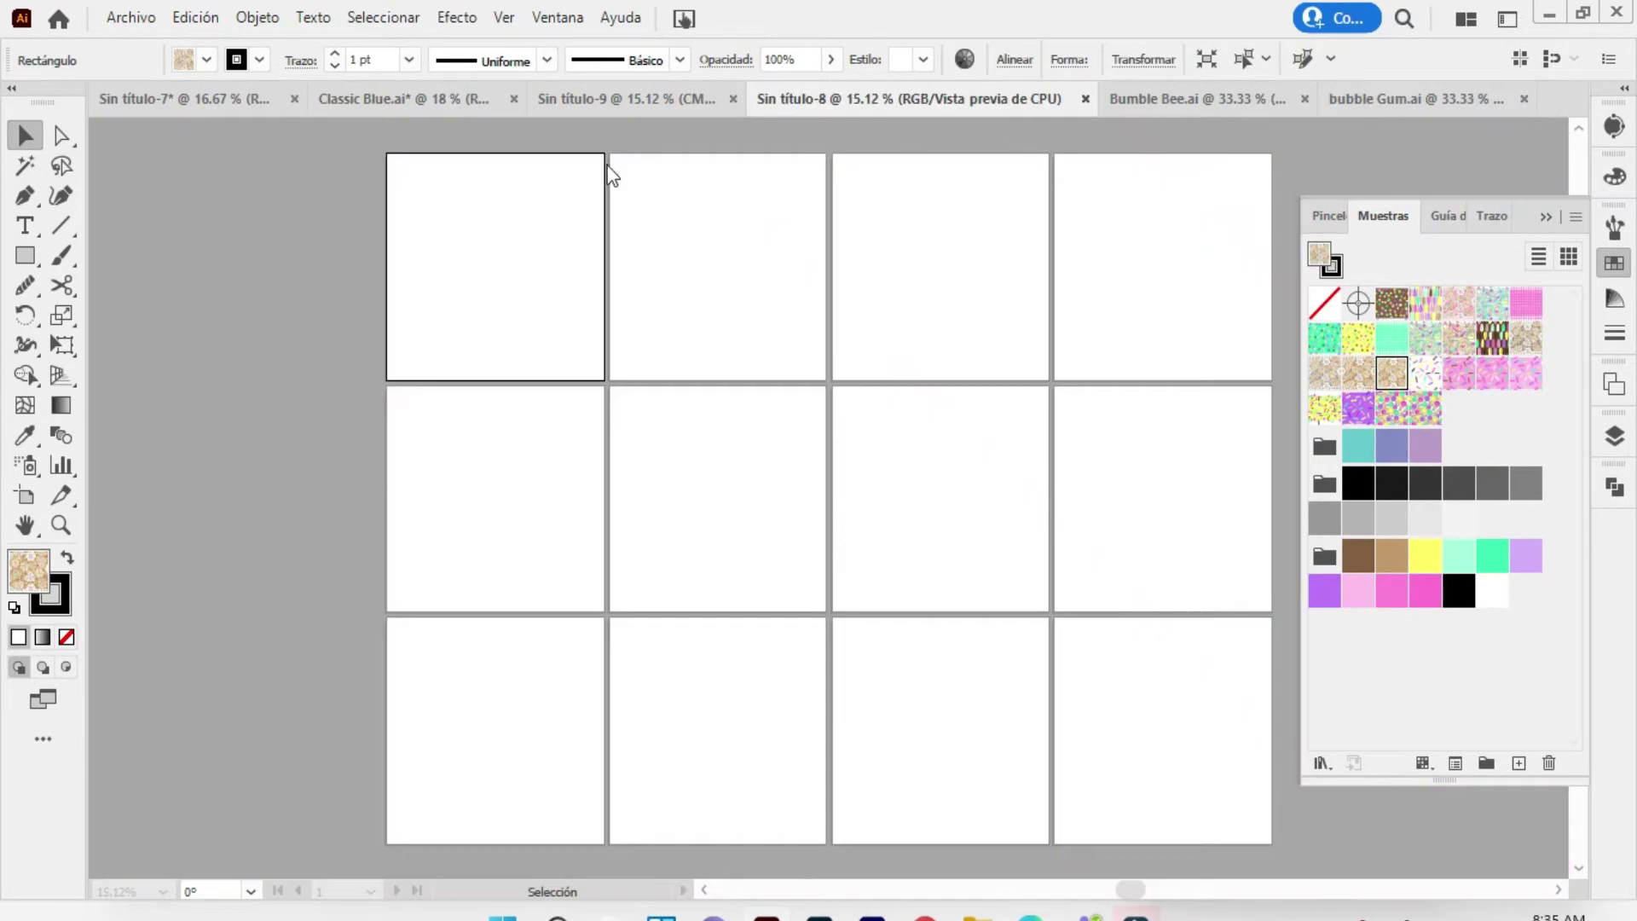
pyautogui.click(25, 524)
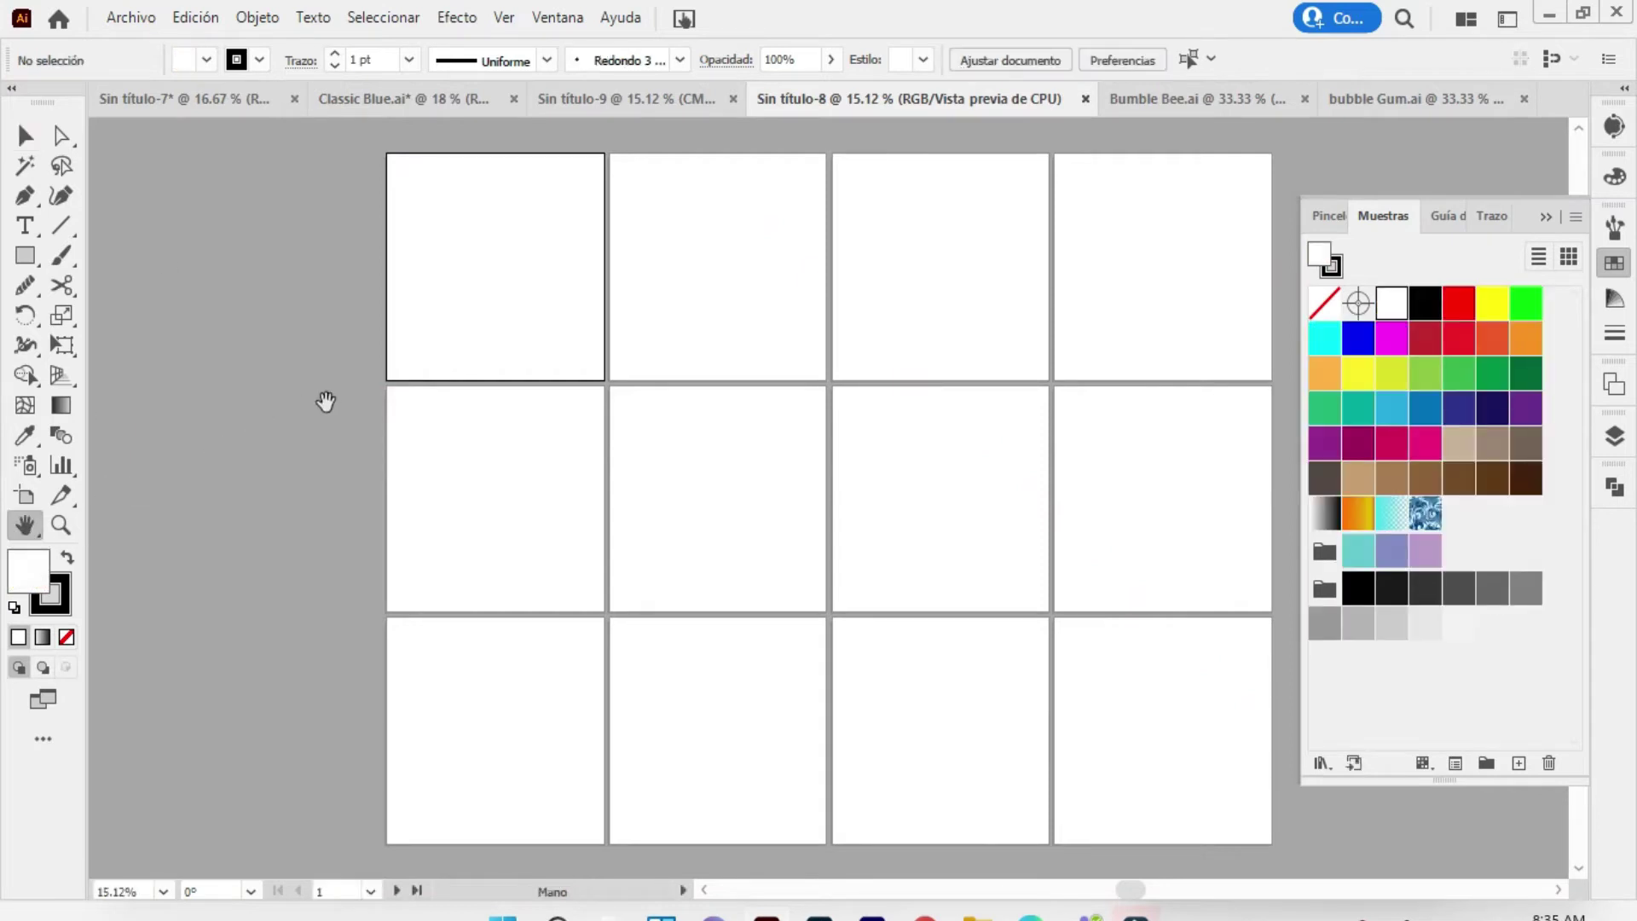
# Marquee-select all twelve tiles in Sin título-7 and drag them toward the Sin título-8 tab
pyautogui.moveTo(327, 401); pyautogui.dragTo(953, 385)
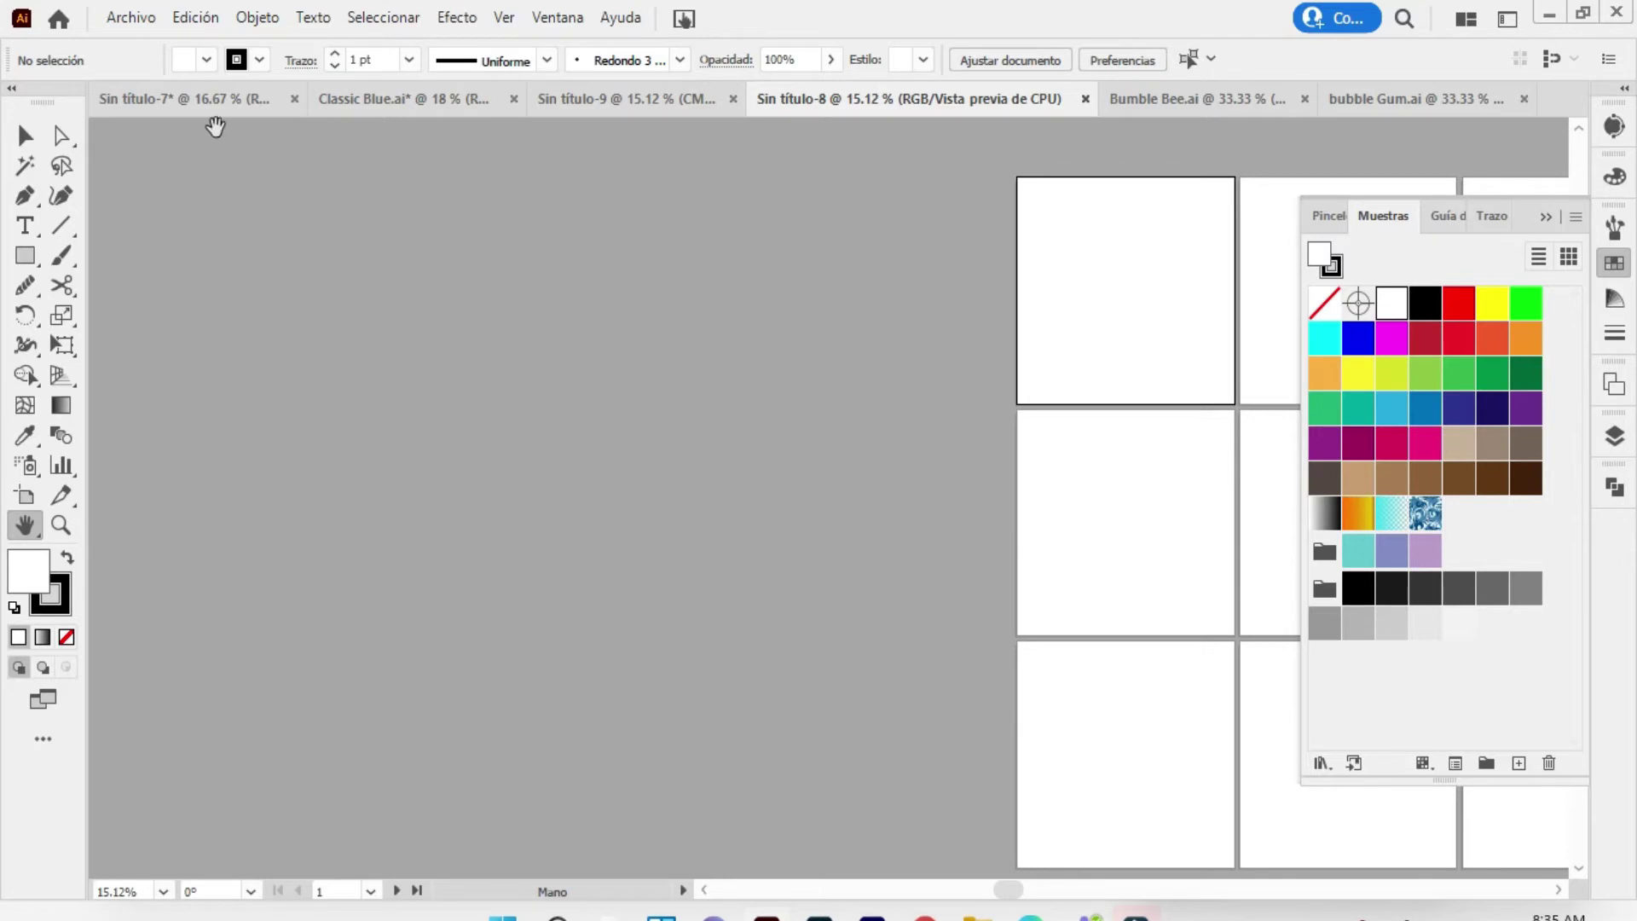
pyautogui.click(215, 127)
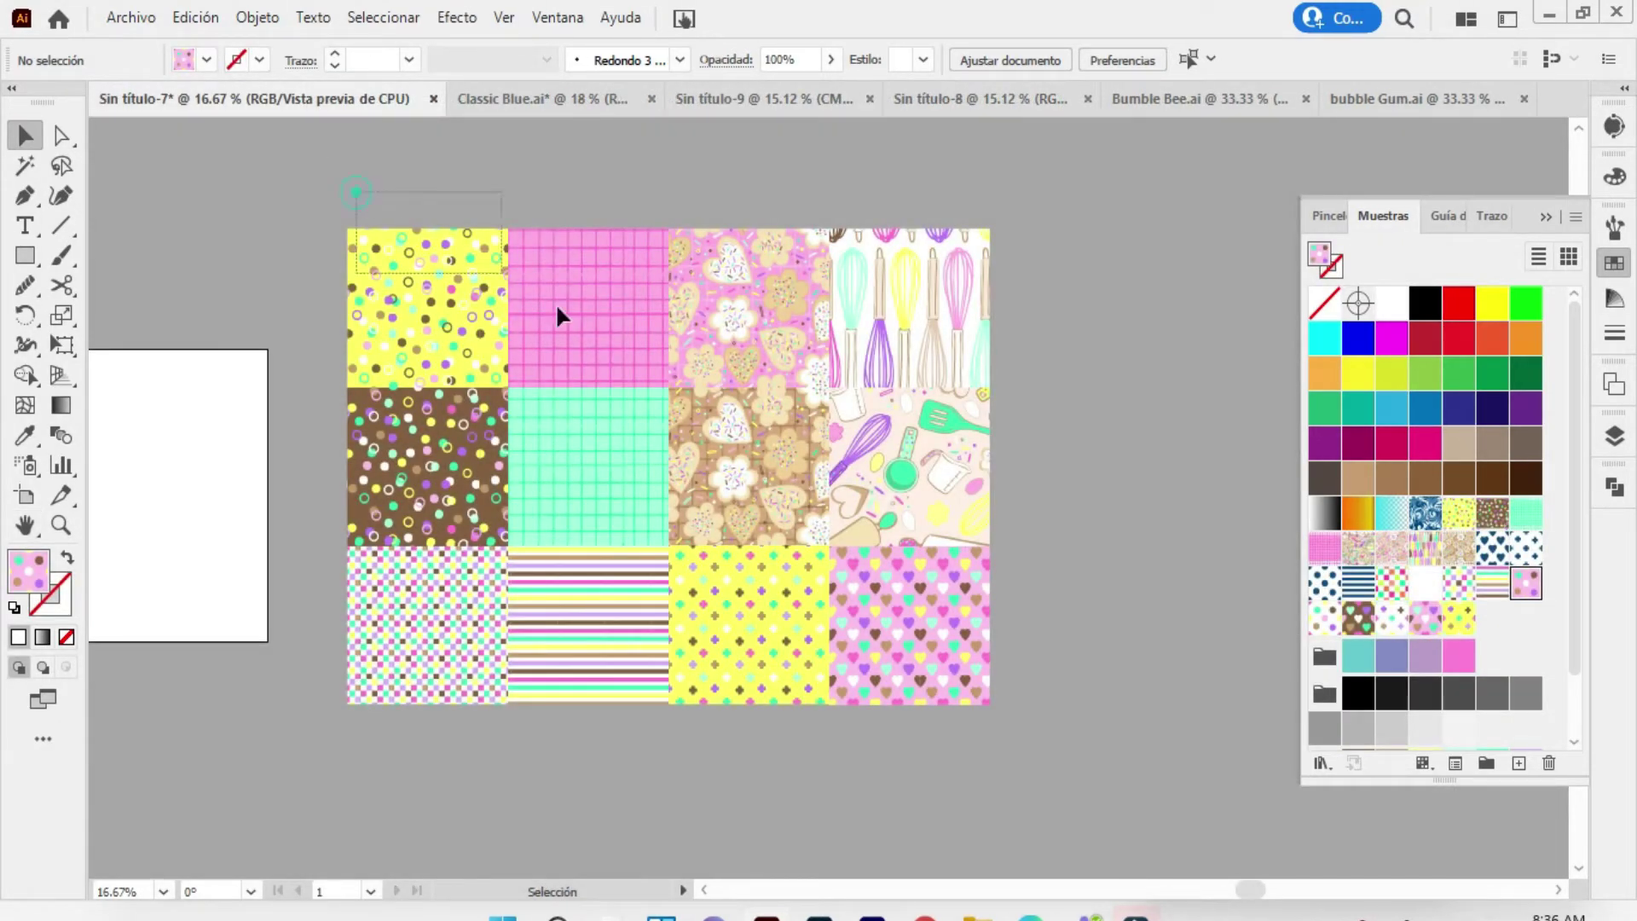
pyautogui.moveTo(558, 315); pyautogui.dragTo(968, 733)
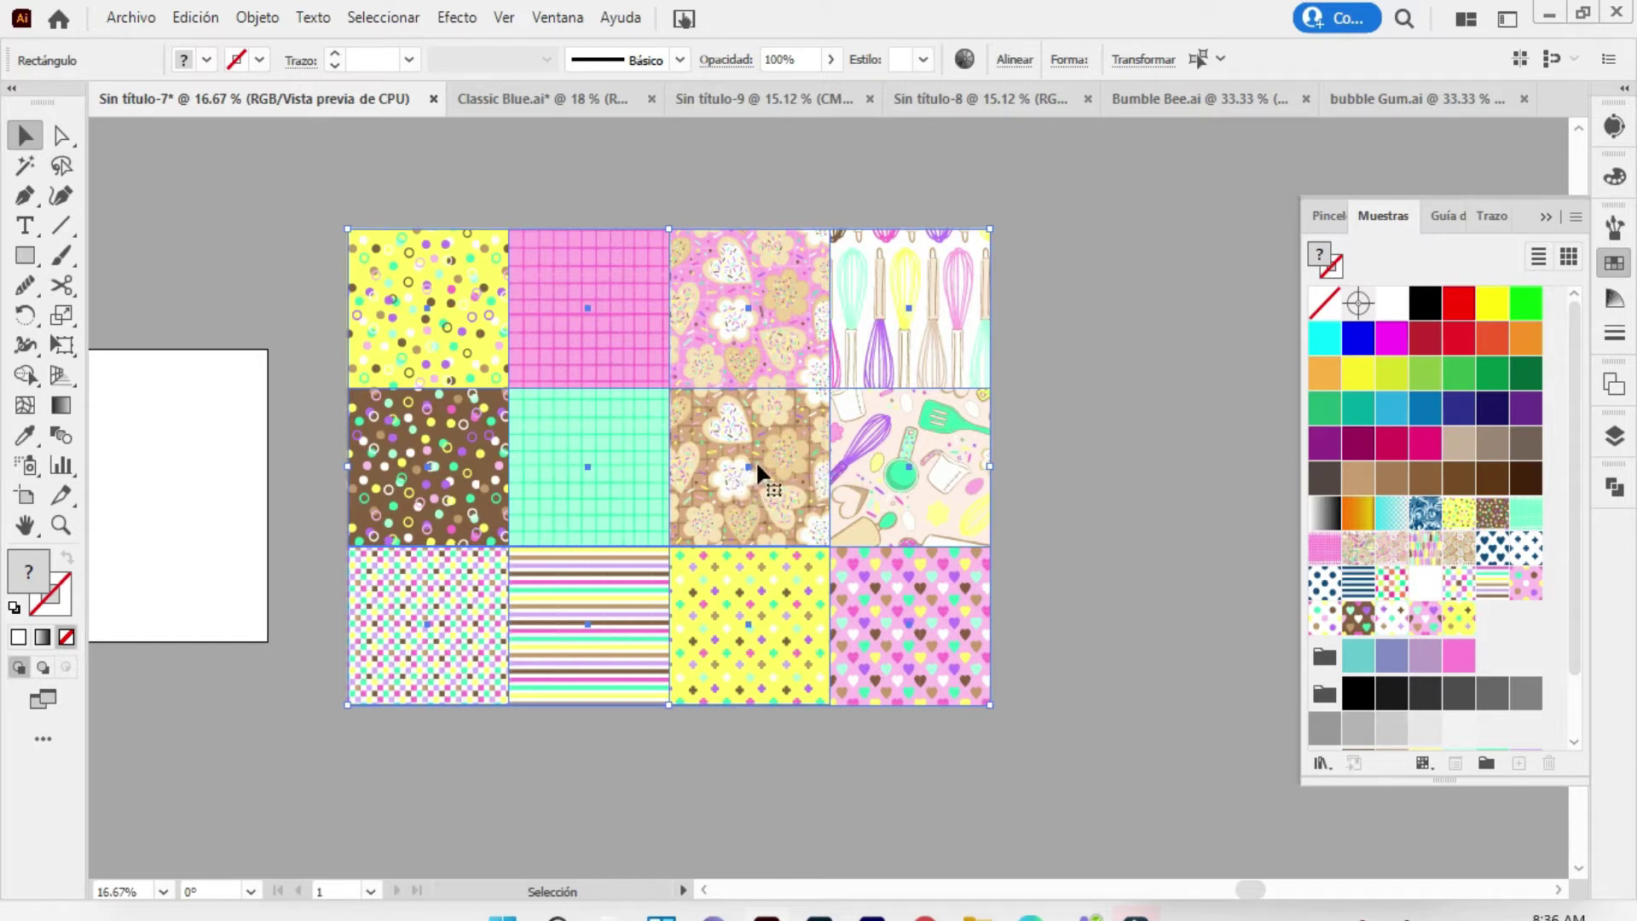
pyautogui.click(1017, 328)
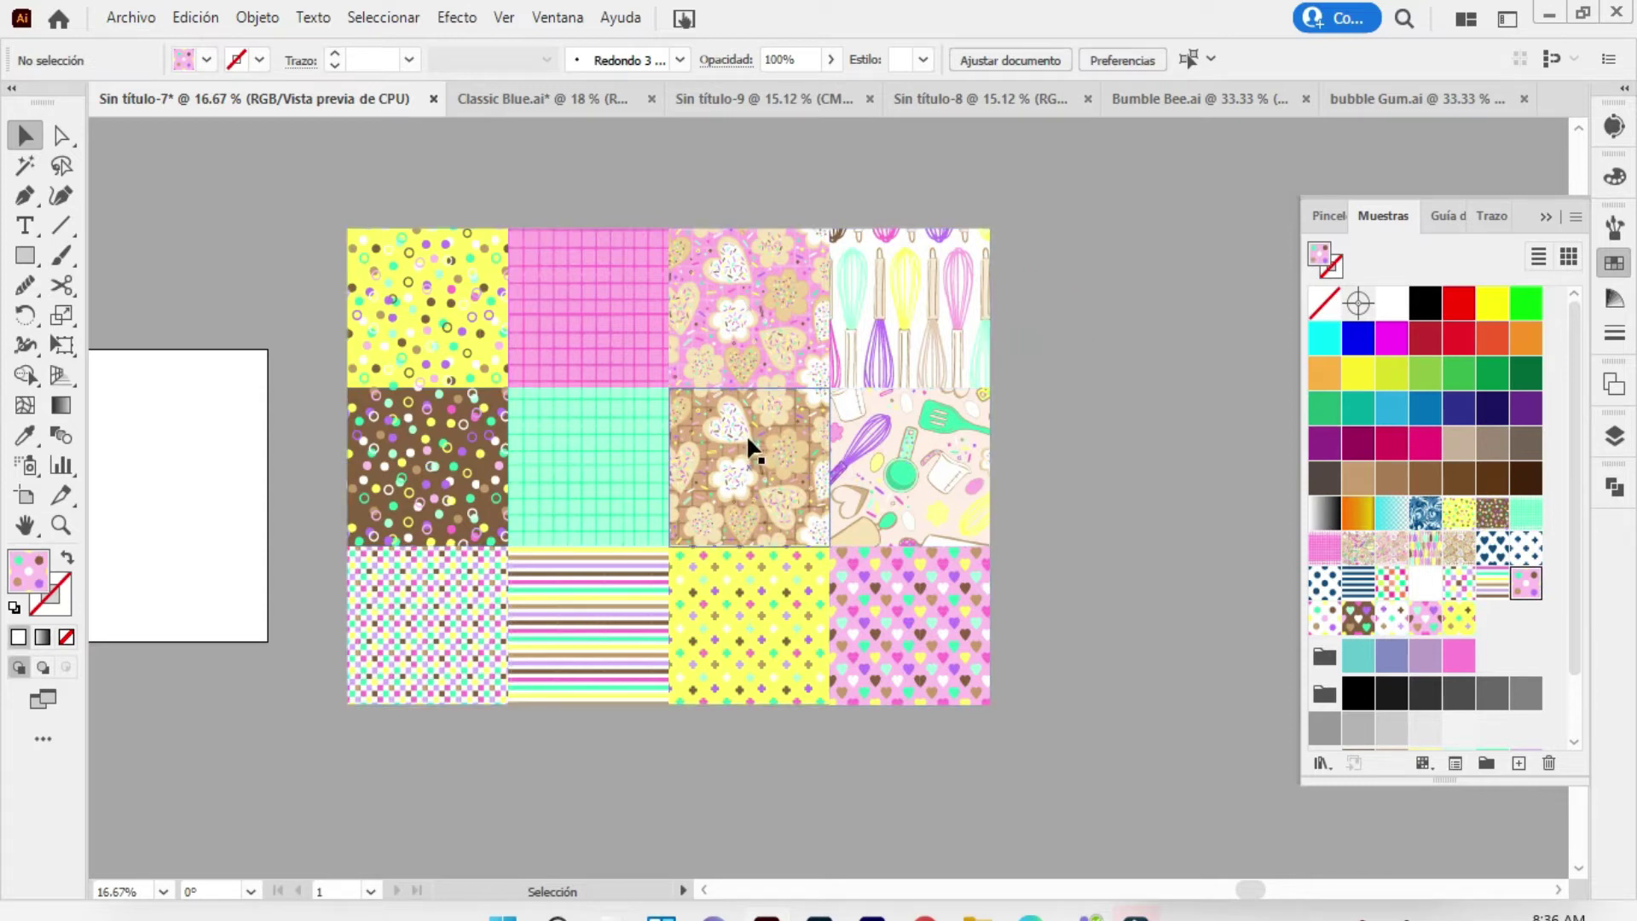
pyautogui.moveTo(414, 197); pyautogui.dragTo(962, 704)
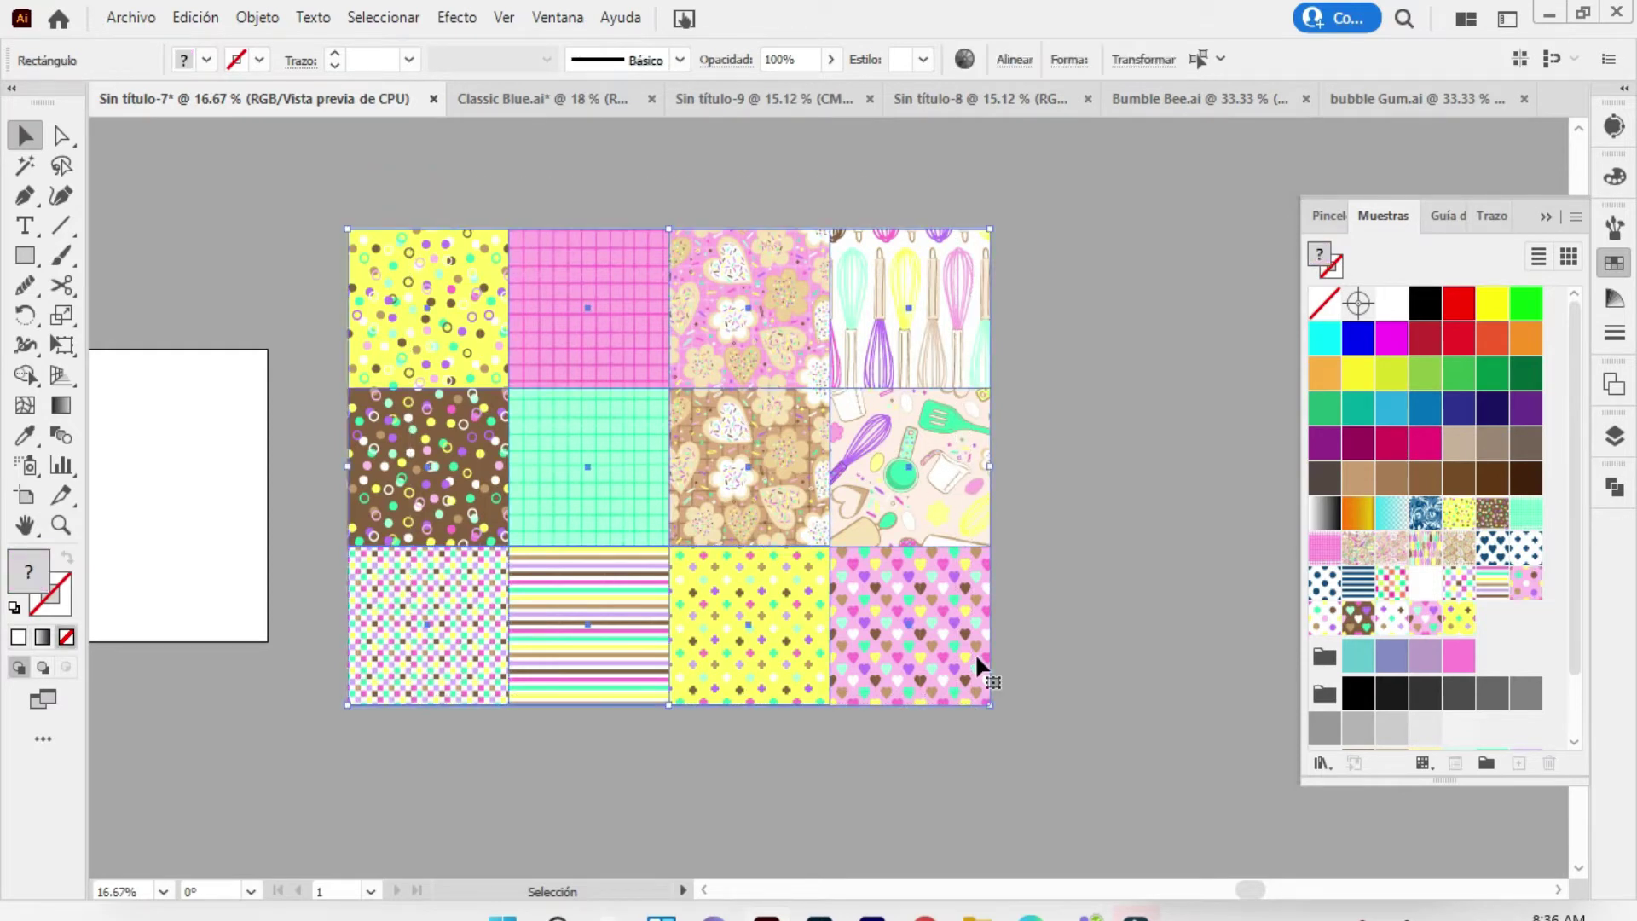
pyautogui.moveTo(738, 299); pyautogui.dragTo(982, 138)
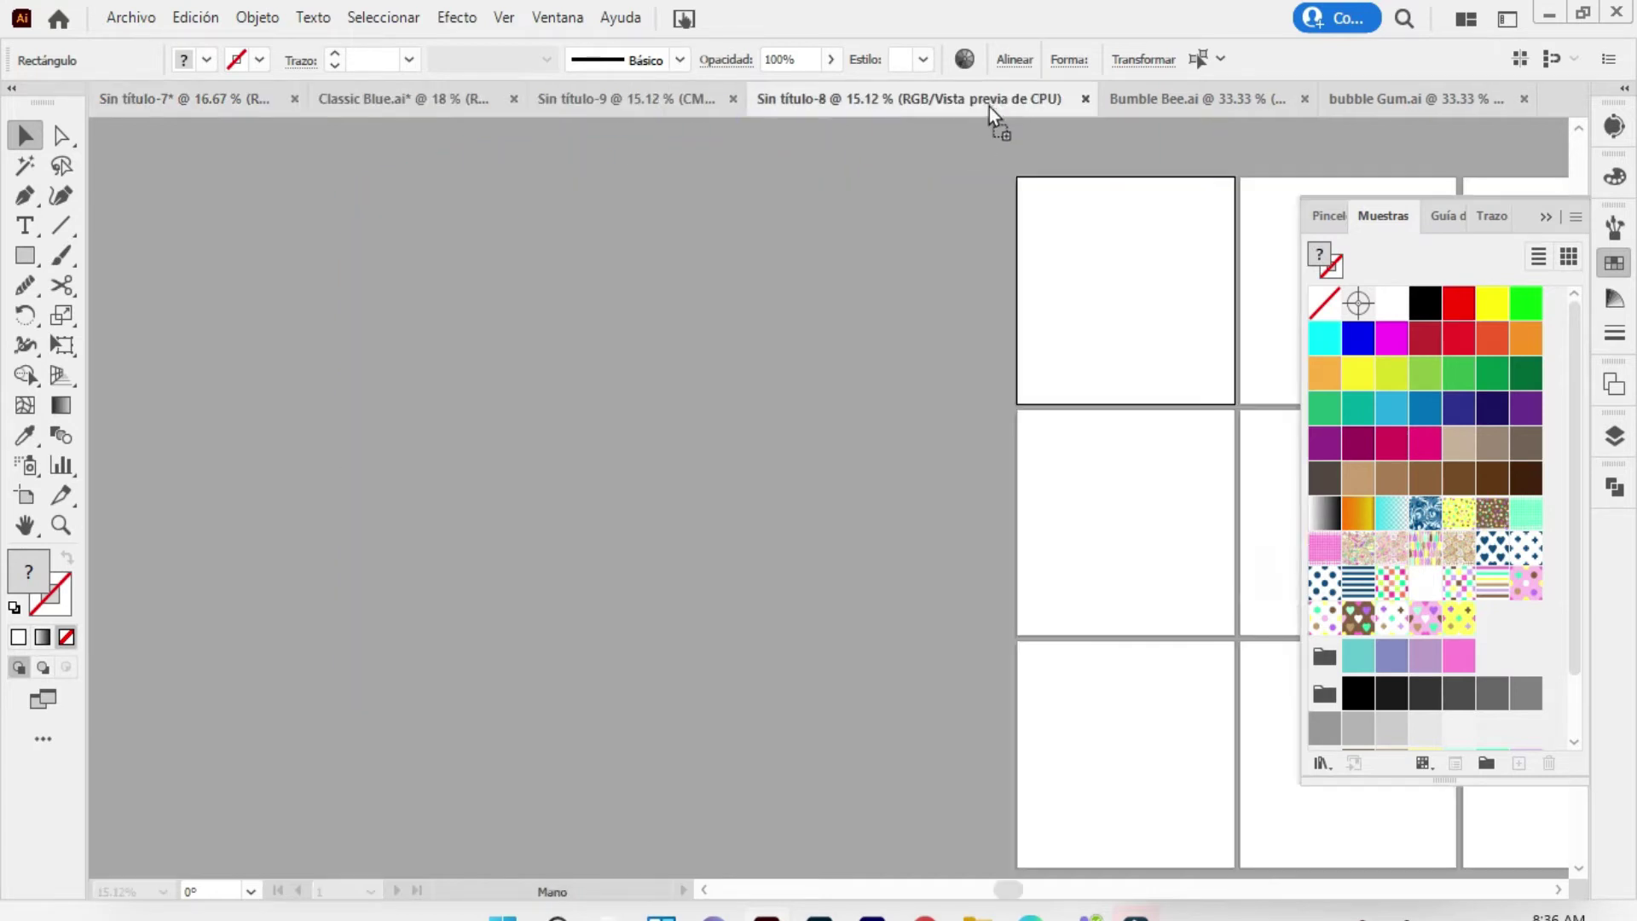
# Drop a copy of the twelve tiles into Sin título-8 and zoom to 25%
pyautogui.moveTo(979, 134); pyautogui.dragTo(556, 477)
pyautogui.moveTo(679, 368); pyautogui.dragTo(680, 318)
pyautogui.click(61, 524)
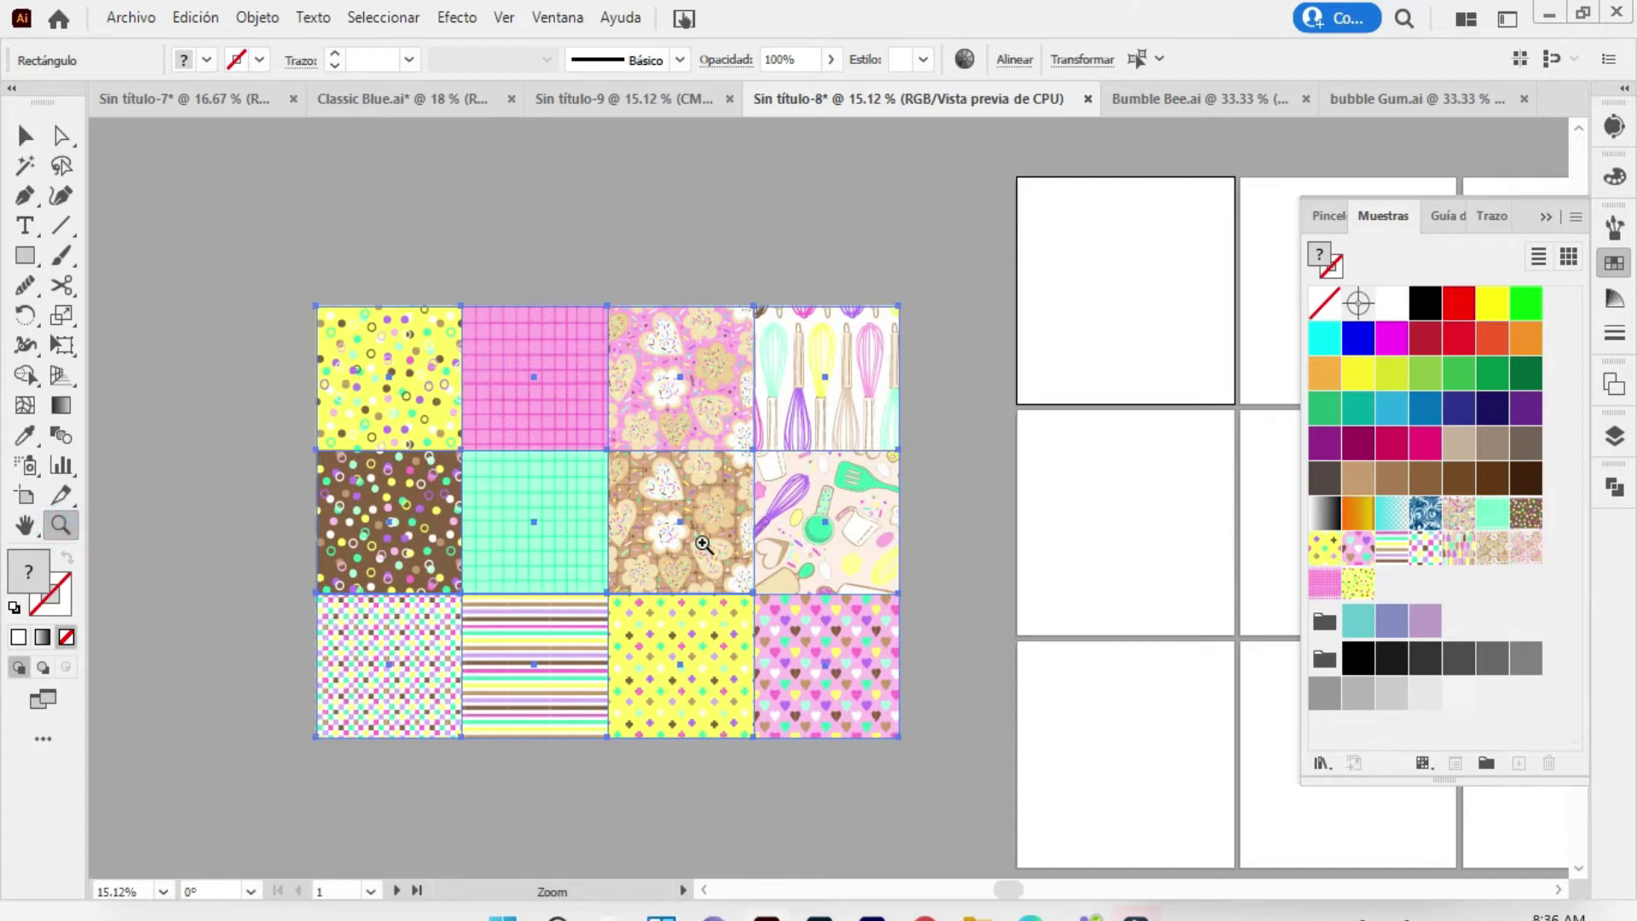
pyautogui.click(703, 543)
pyautogui.click(651, 453)
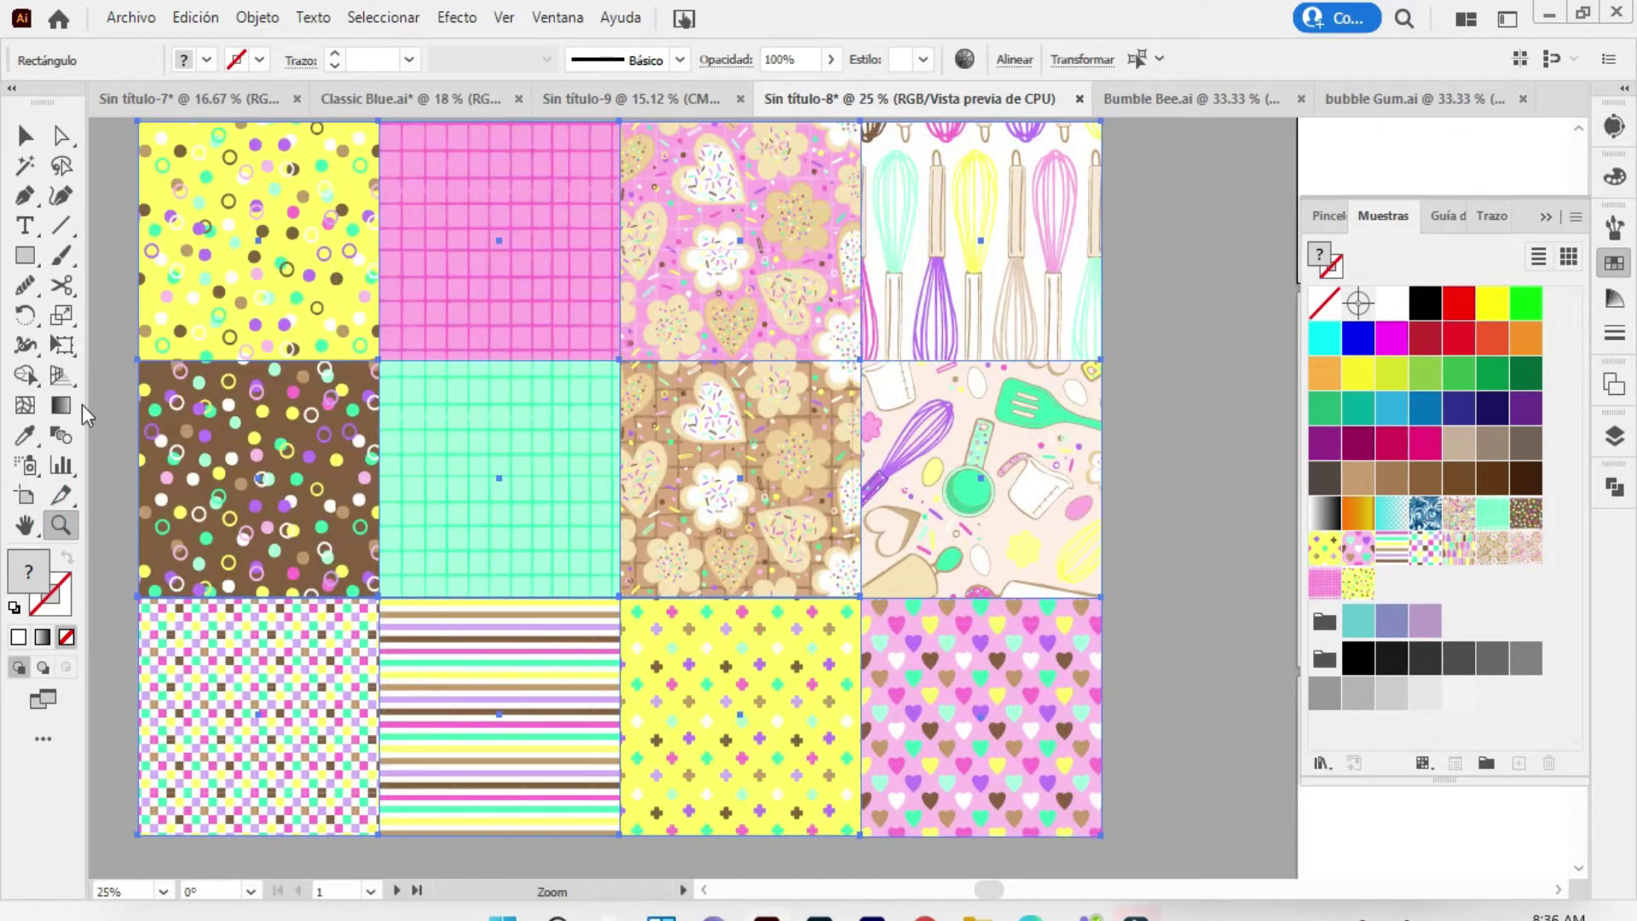
pyautogui.press('v')
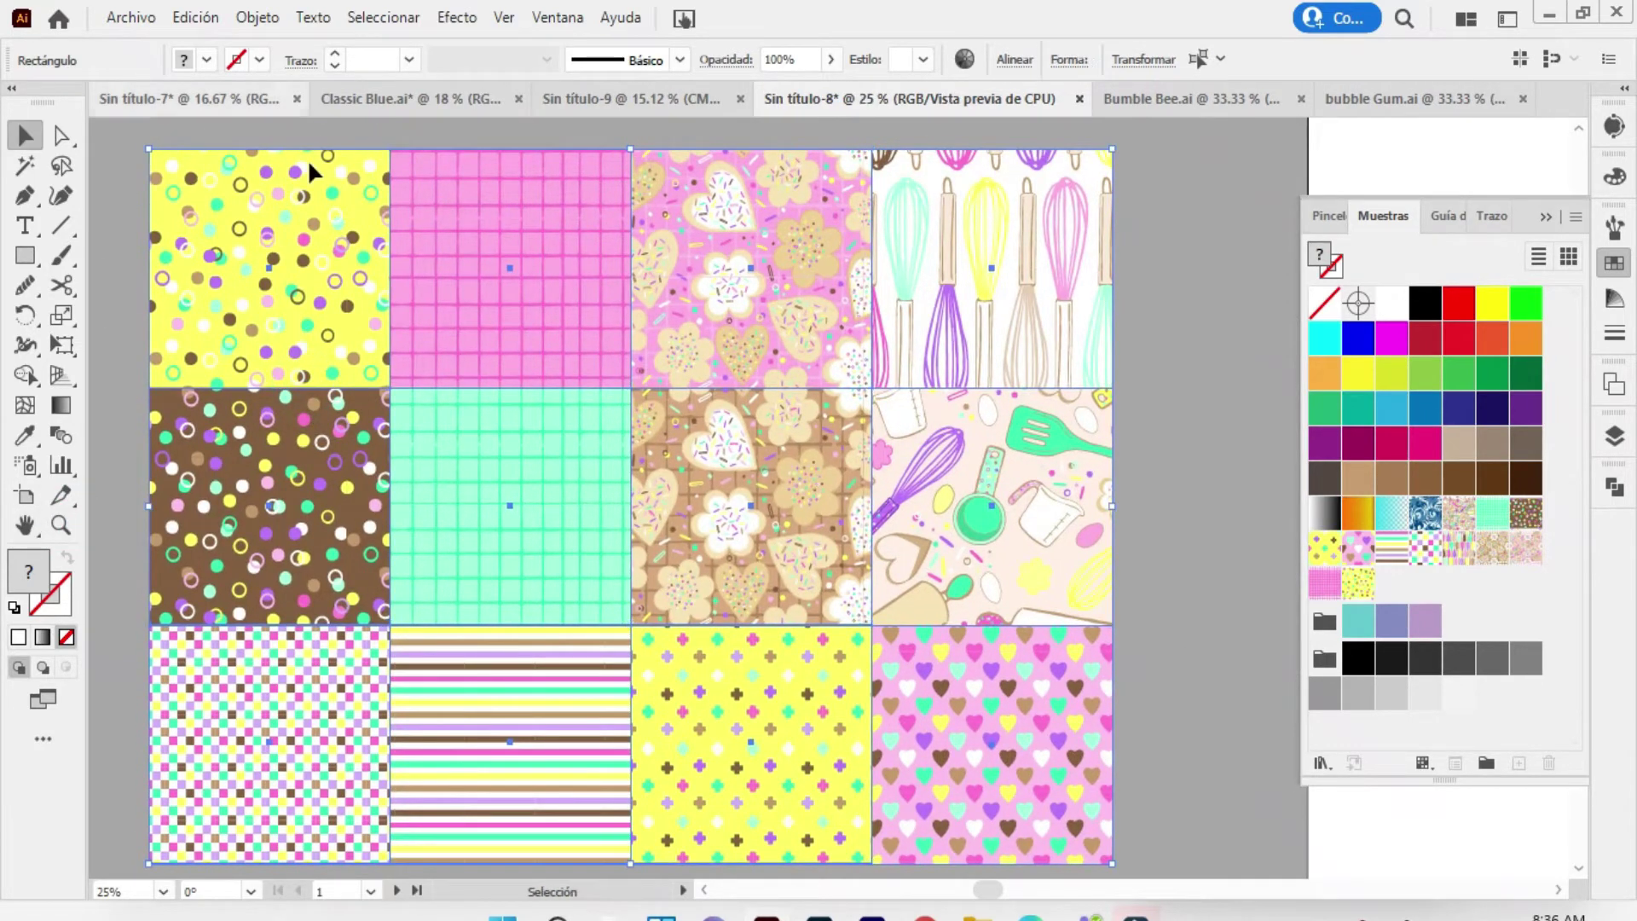
# Copy the tiles into Sin título-9, zoom to 25%, centre them, hide Swatches and deselect
pyautogui.moveTo(759, 275); pyautogui.dragTo(662, 104)
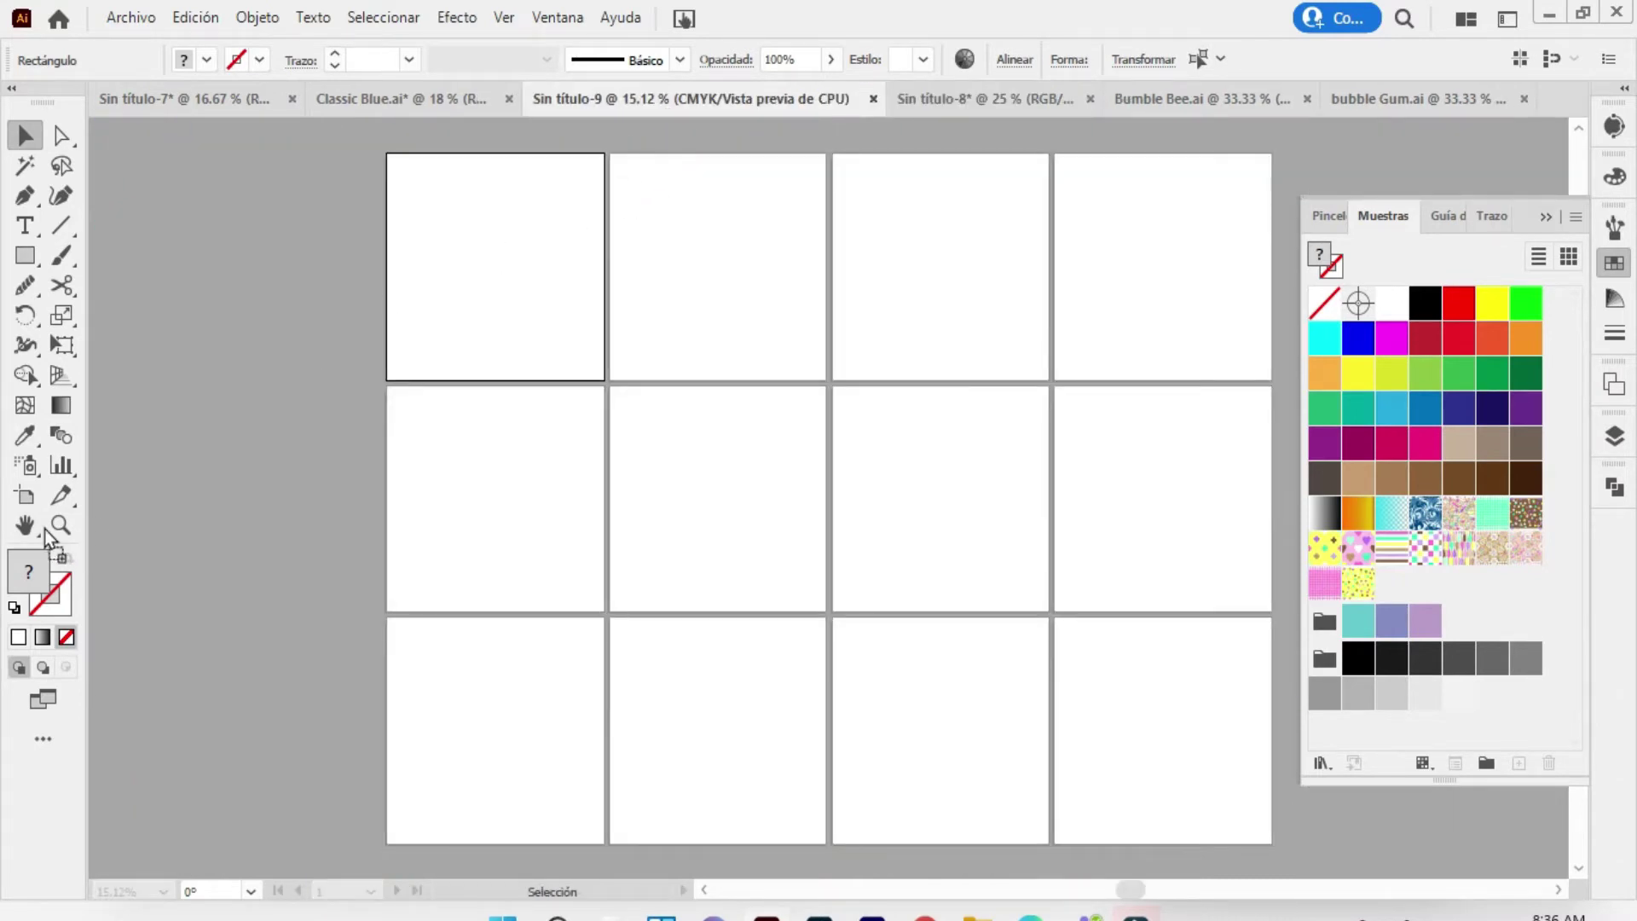
pyautogui.moveTo(32, 530)
pyautogui.mouseDown()
pyautogui.moveTo(359, 322)
pyautogui.moveTo(344, 295)
pyautogui.mouseUp()
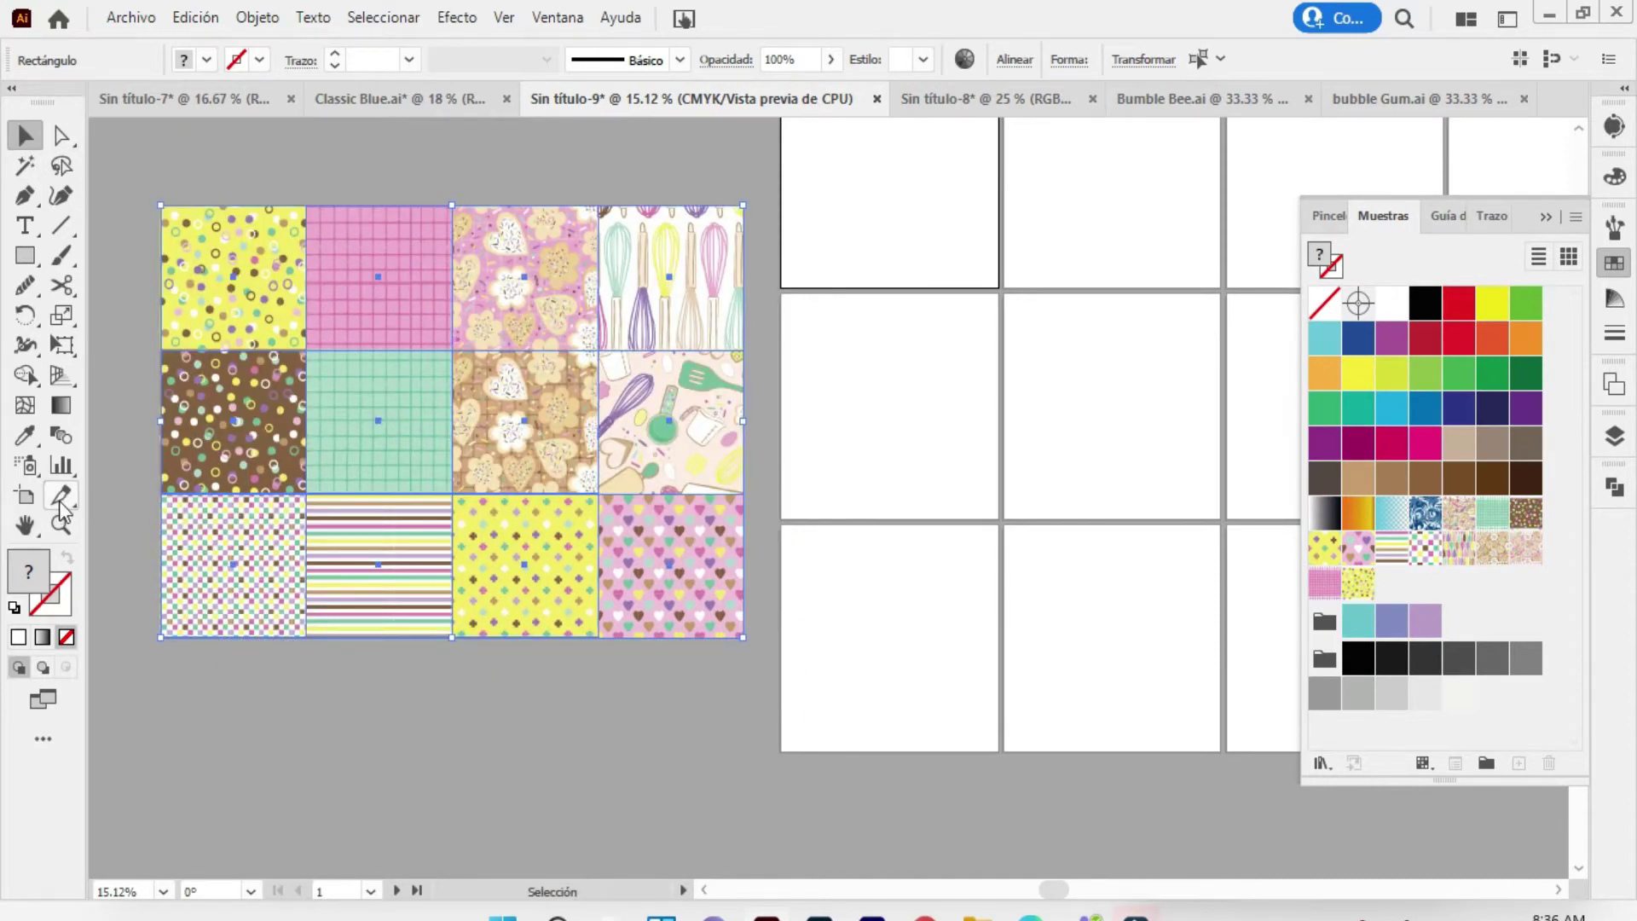
pyautogui.click(61, 524)
pyautogui.click(341, 431)
pyautogui.click(903, 494)
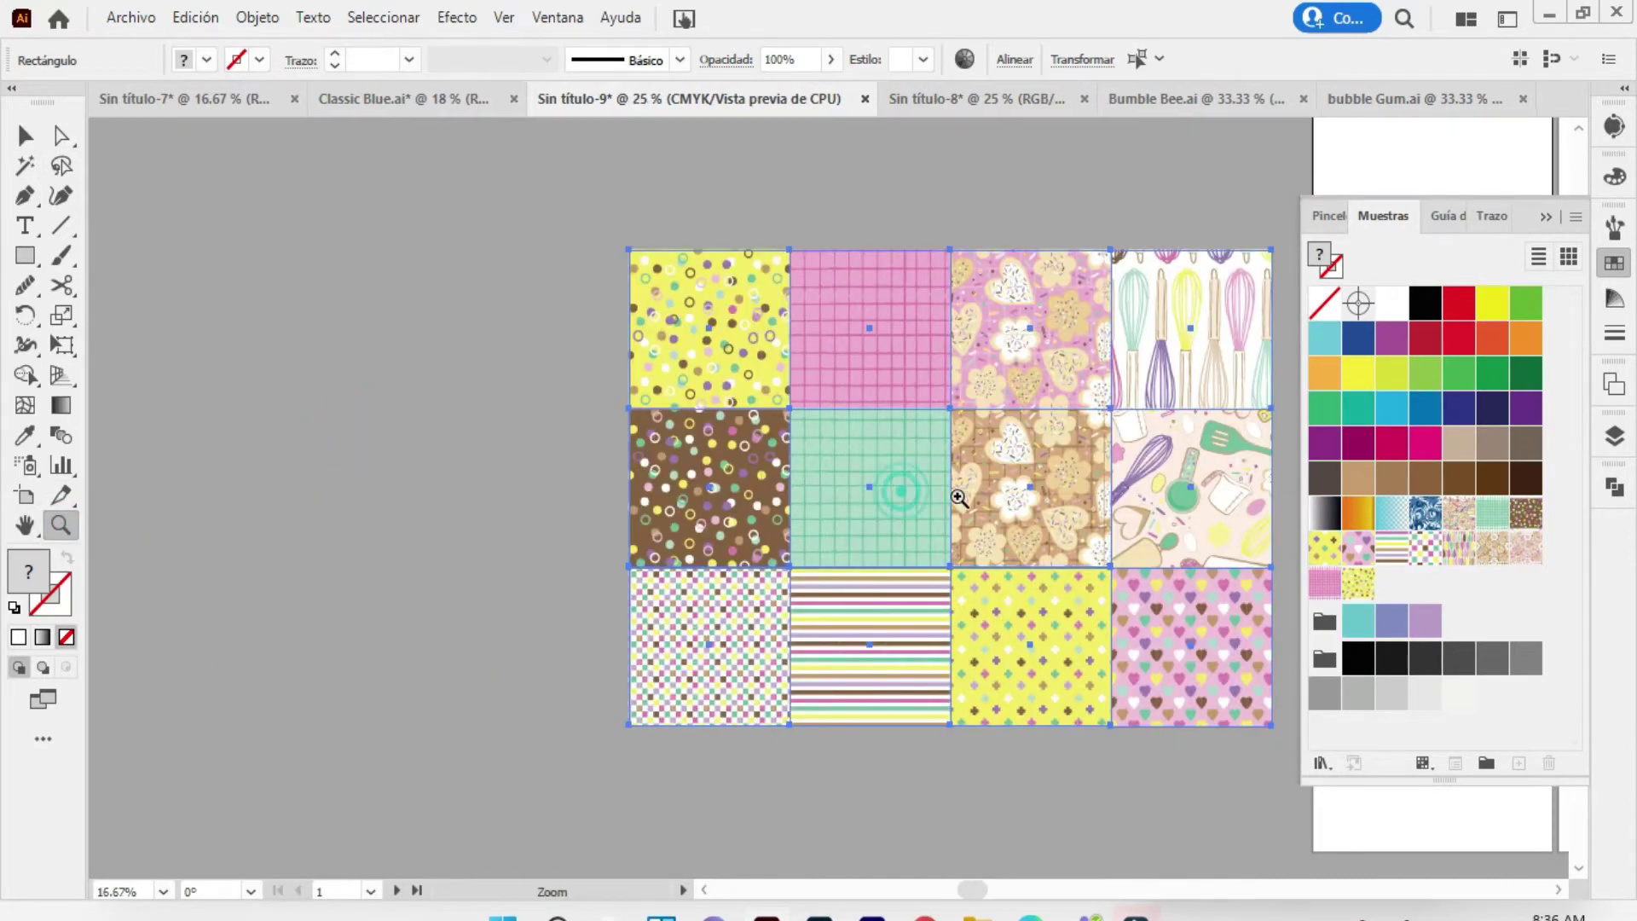
pyautogui.press('space')
pyautogui.moveTo(469, 453); pyautogui.dragTo(272, 453)
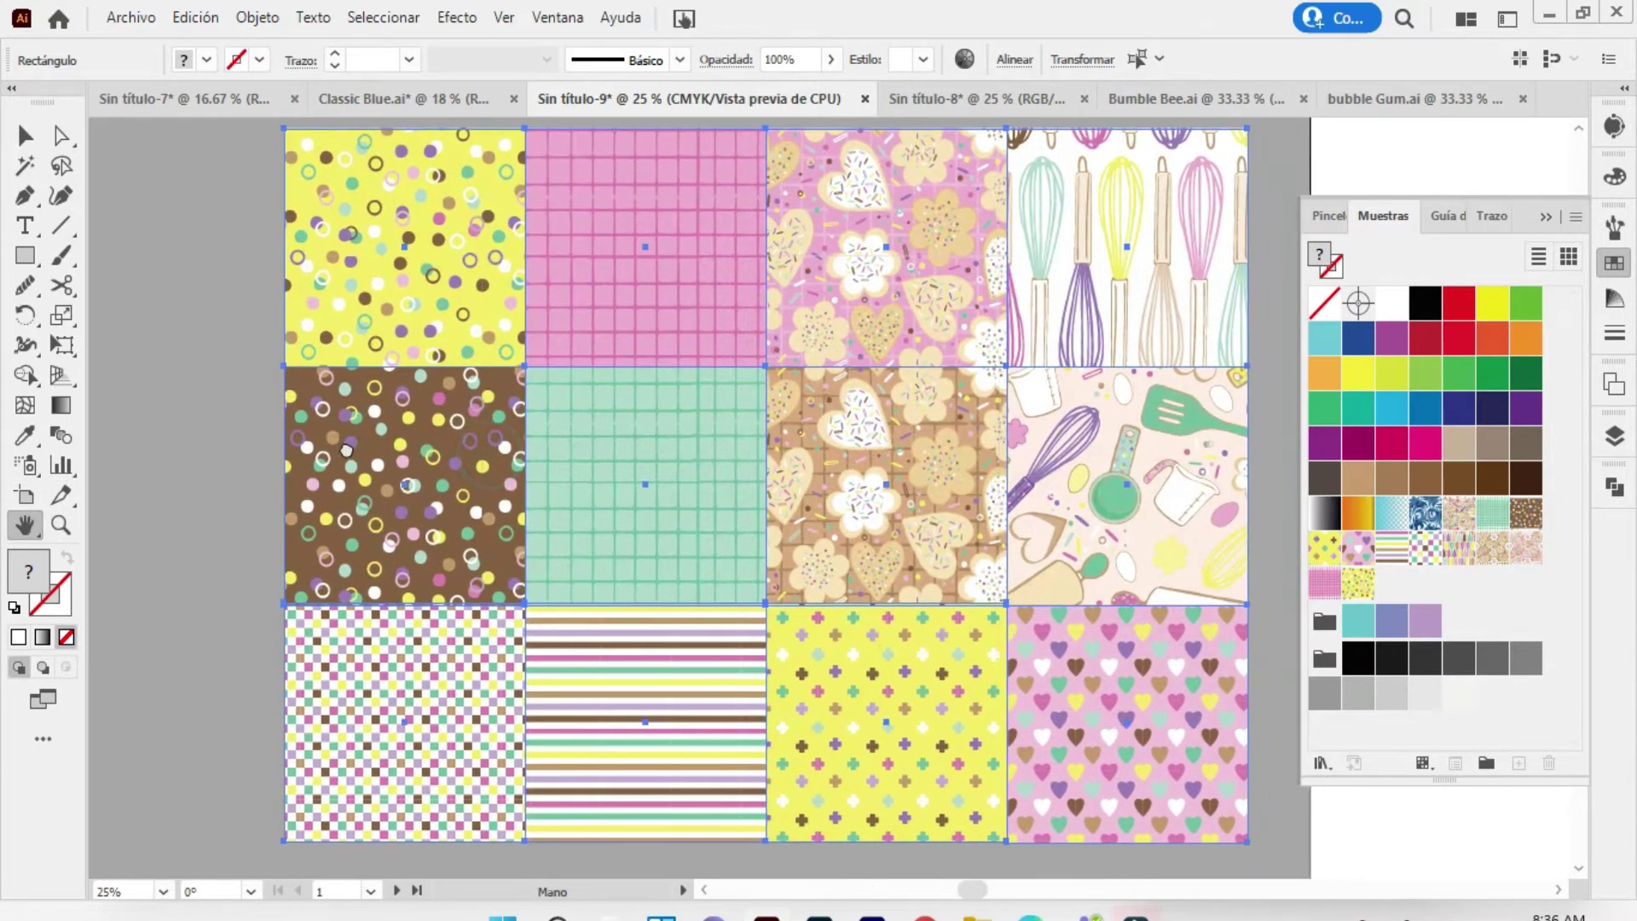
pyautogui.click(1545, 218)
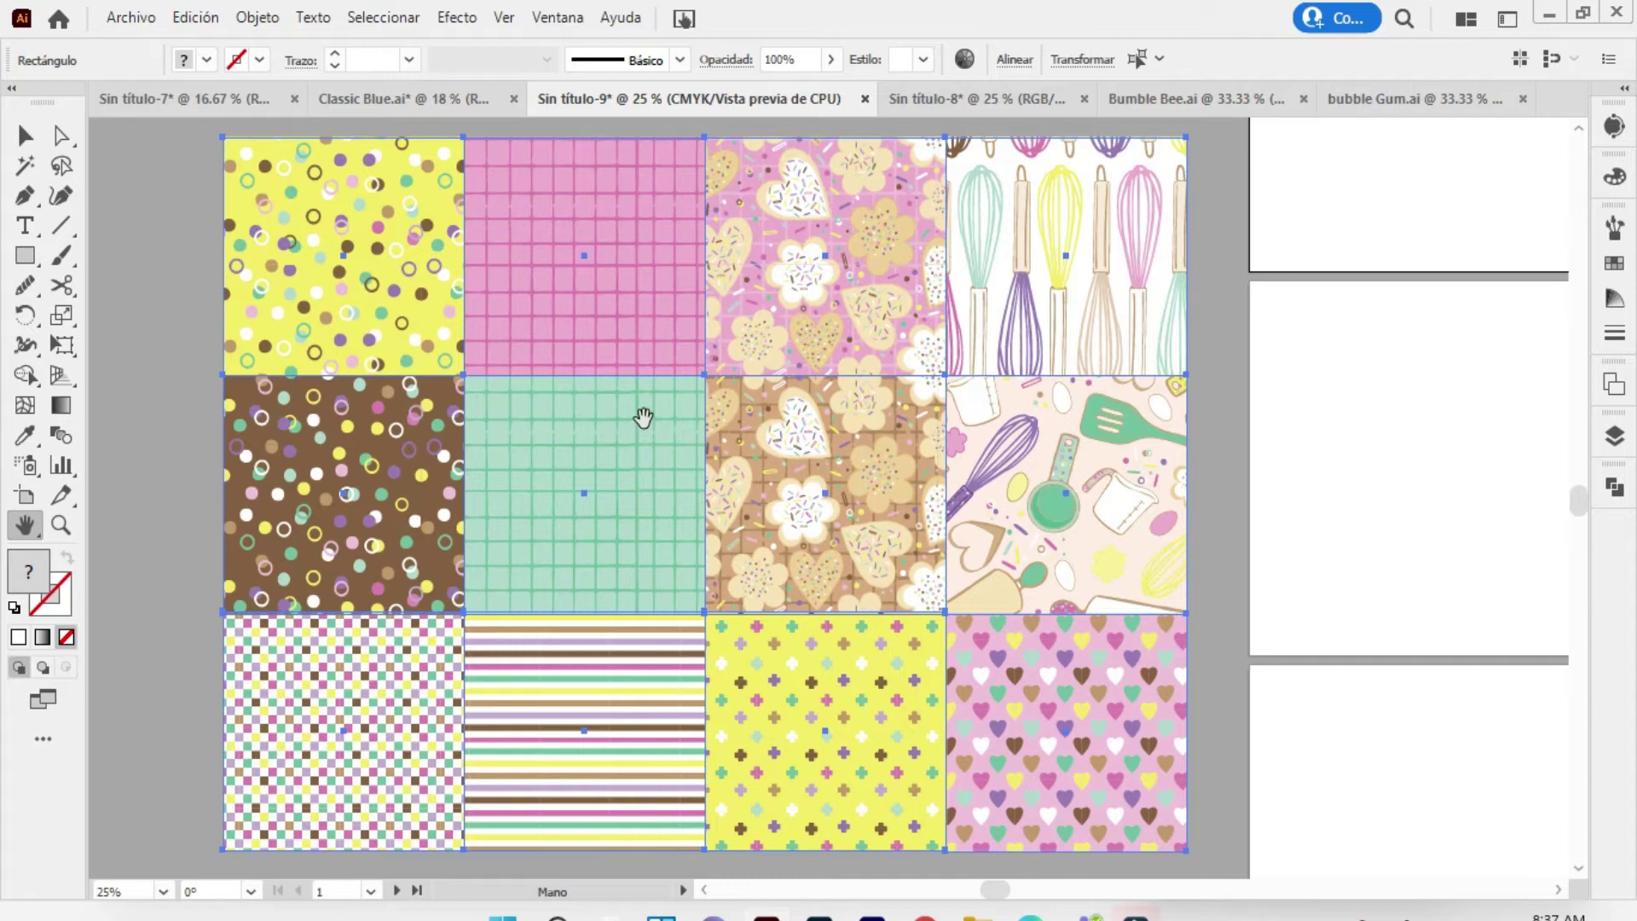
pyautogui.moveTo(598, 445); pyautogui.dragTo(595, 442)
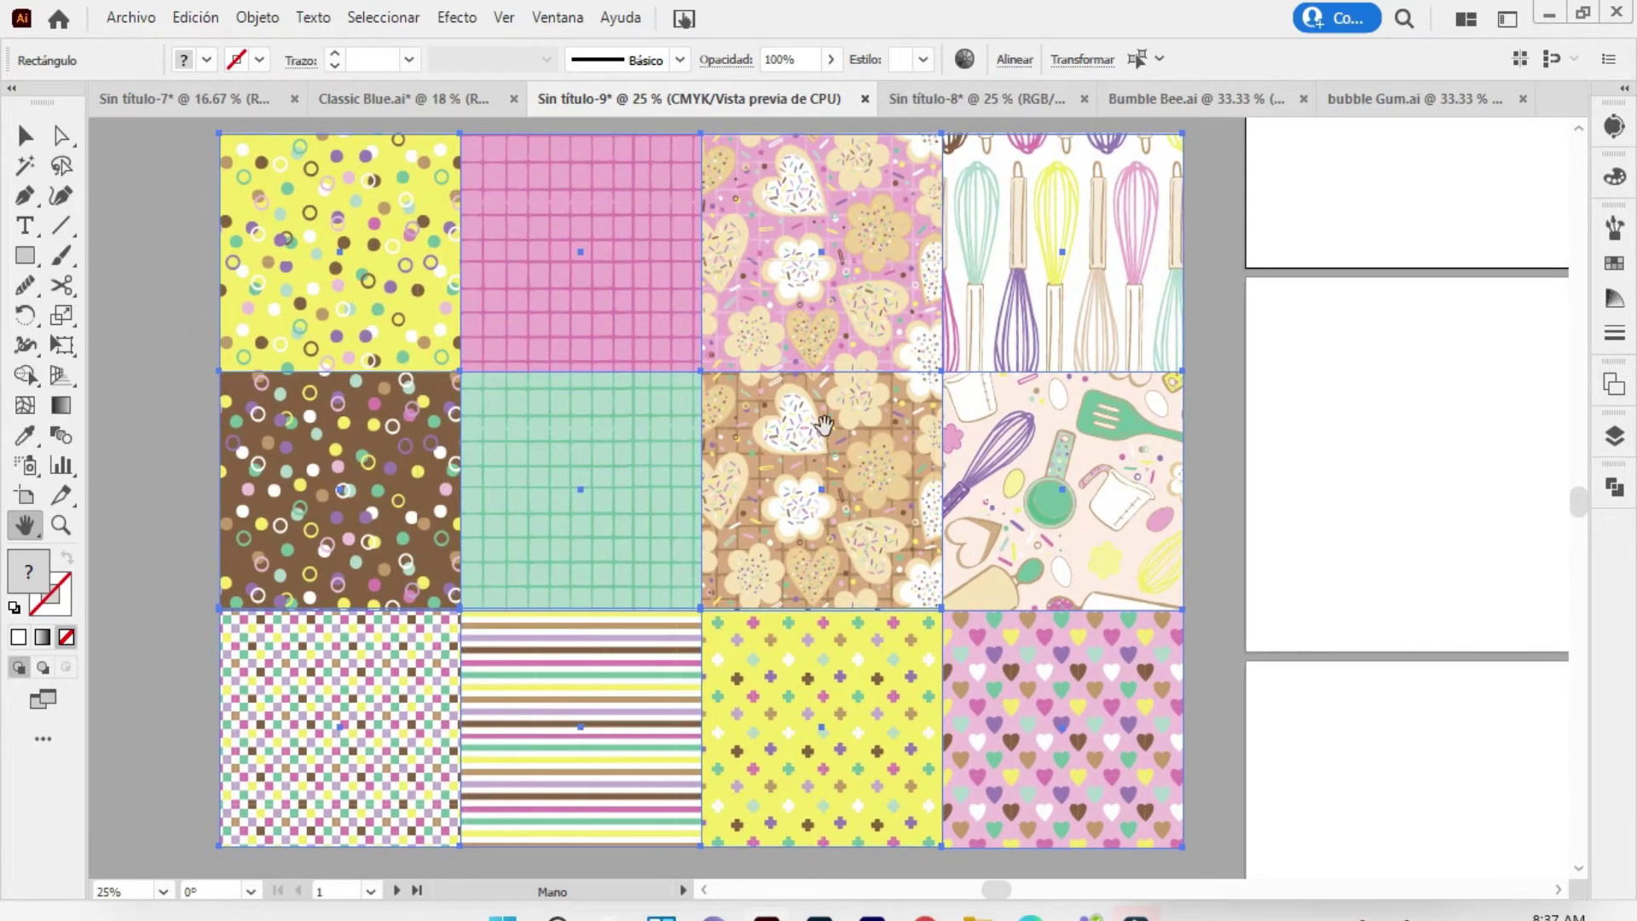
pyautogui.click(25, 135)
pyautogui.click(114, 162)
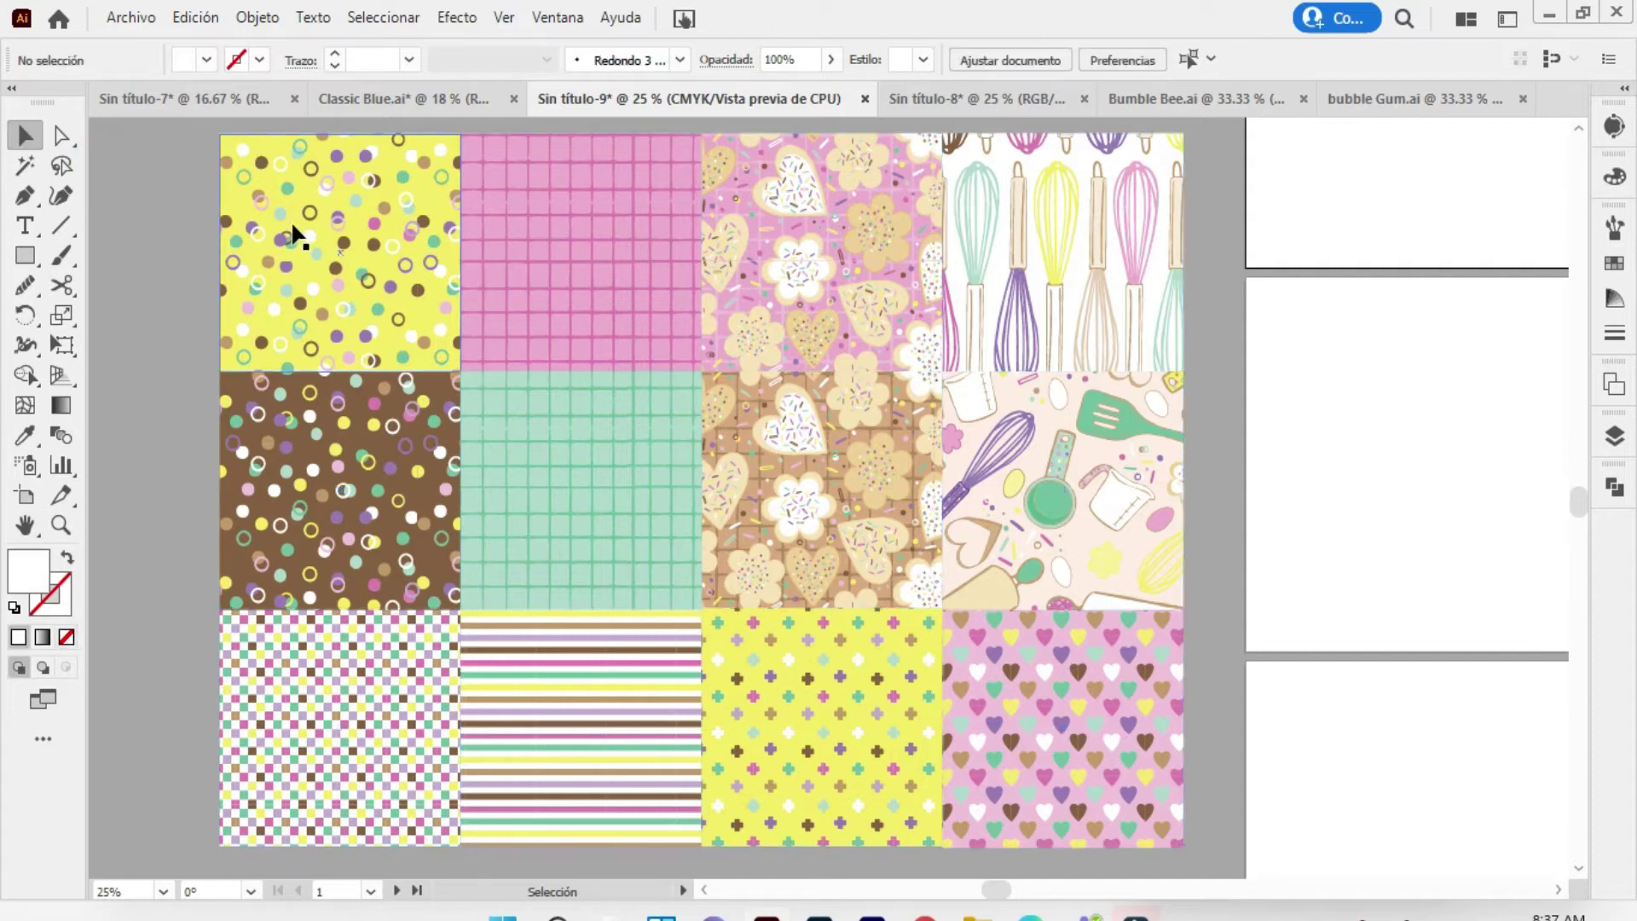
# Open Recolor Artwork on the yellow dotted tile and brighten its yellow, leaving tan unchanged
pyautogui.click(337, 251)
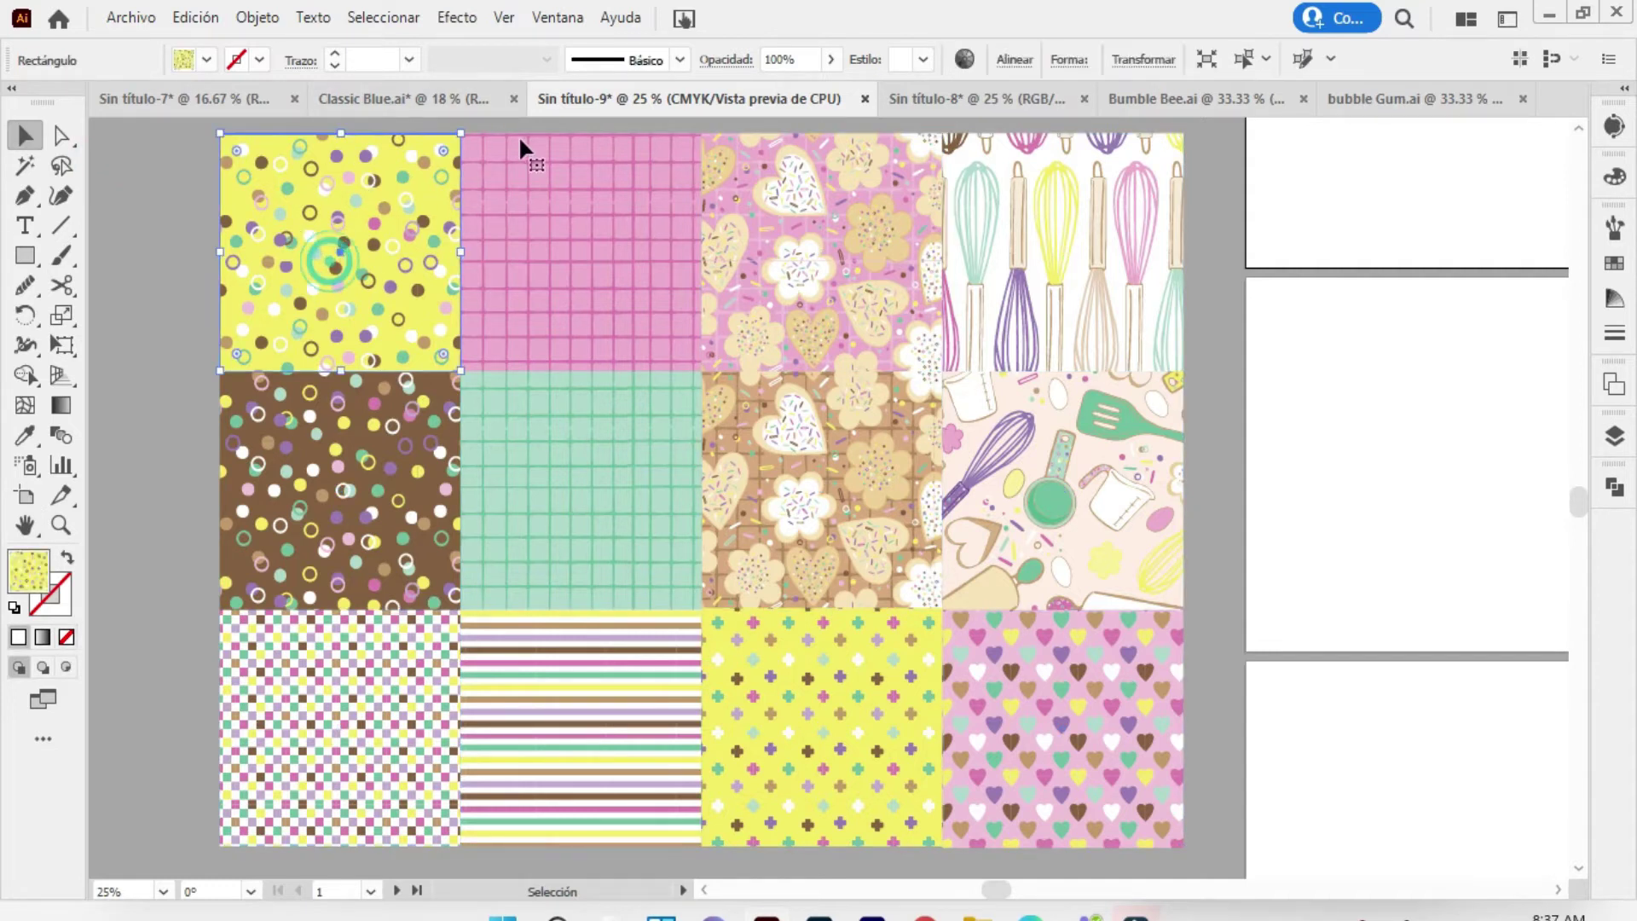
pyautogui.click(964, 58)
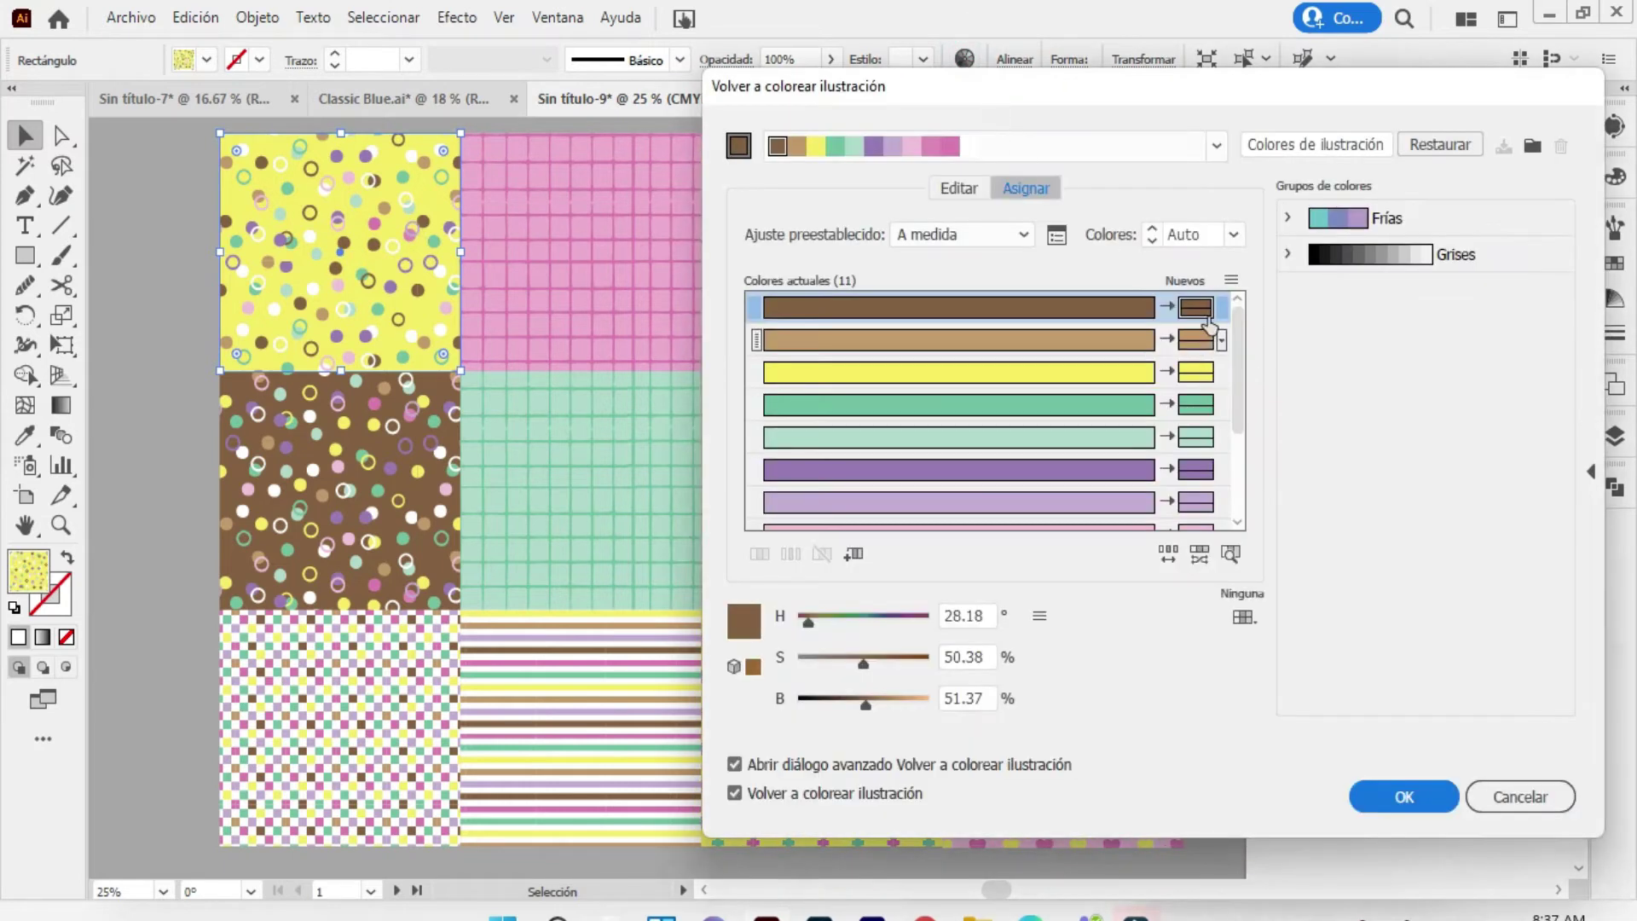
pyautogui.doubleClick(1195, 372)
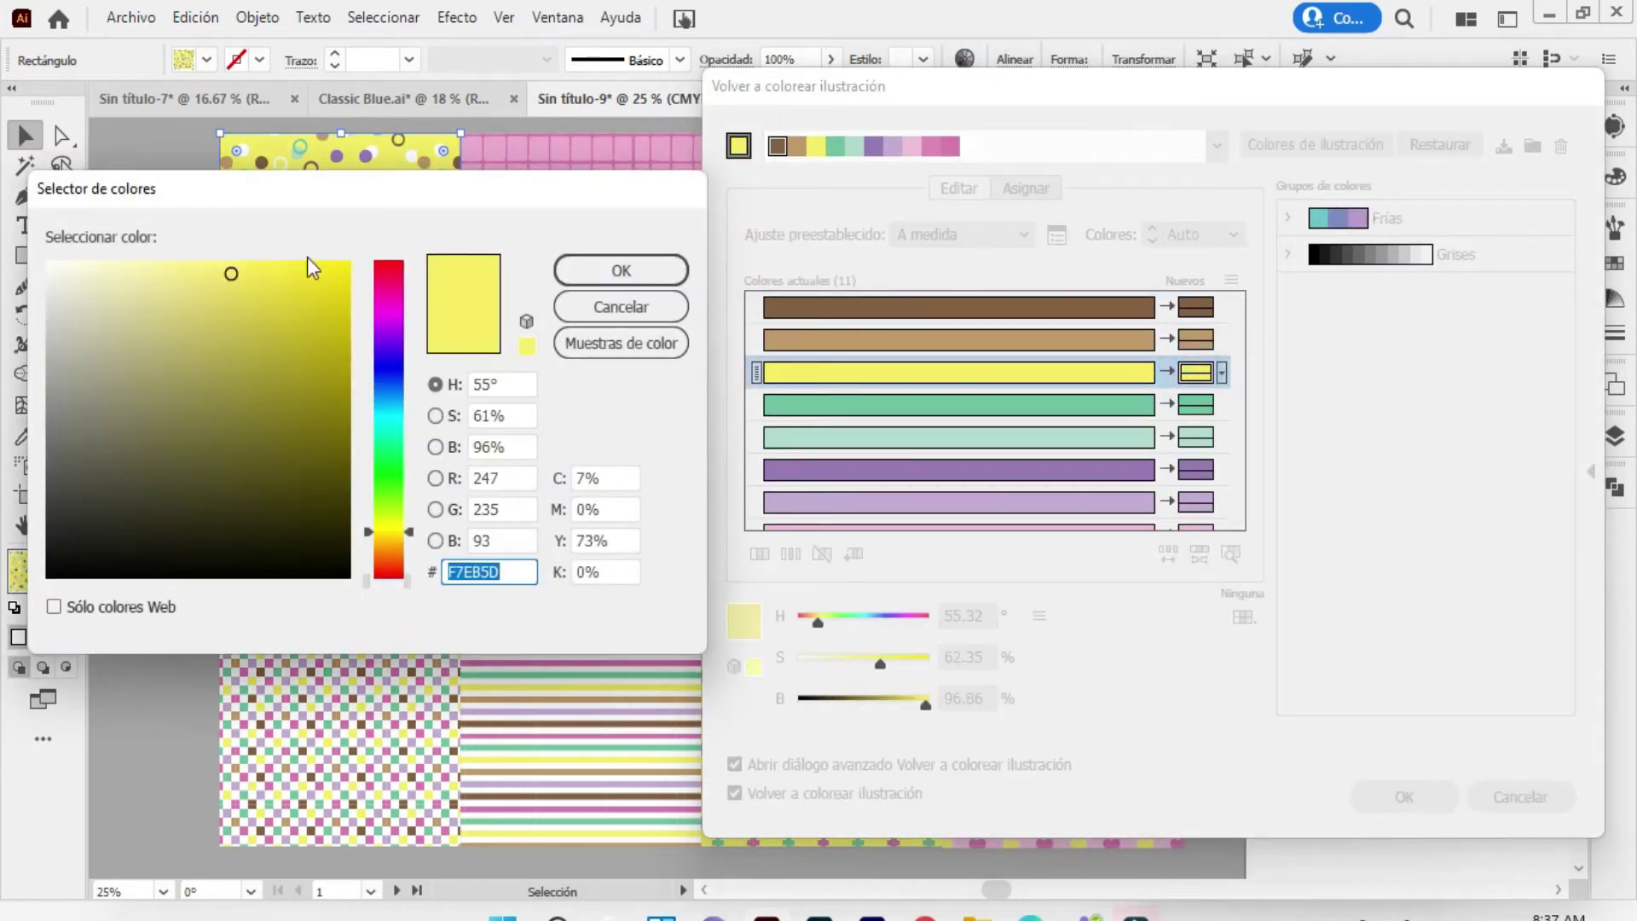
pyautogui.click(220, 263)
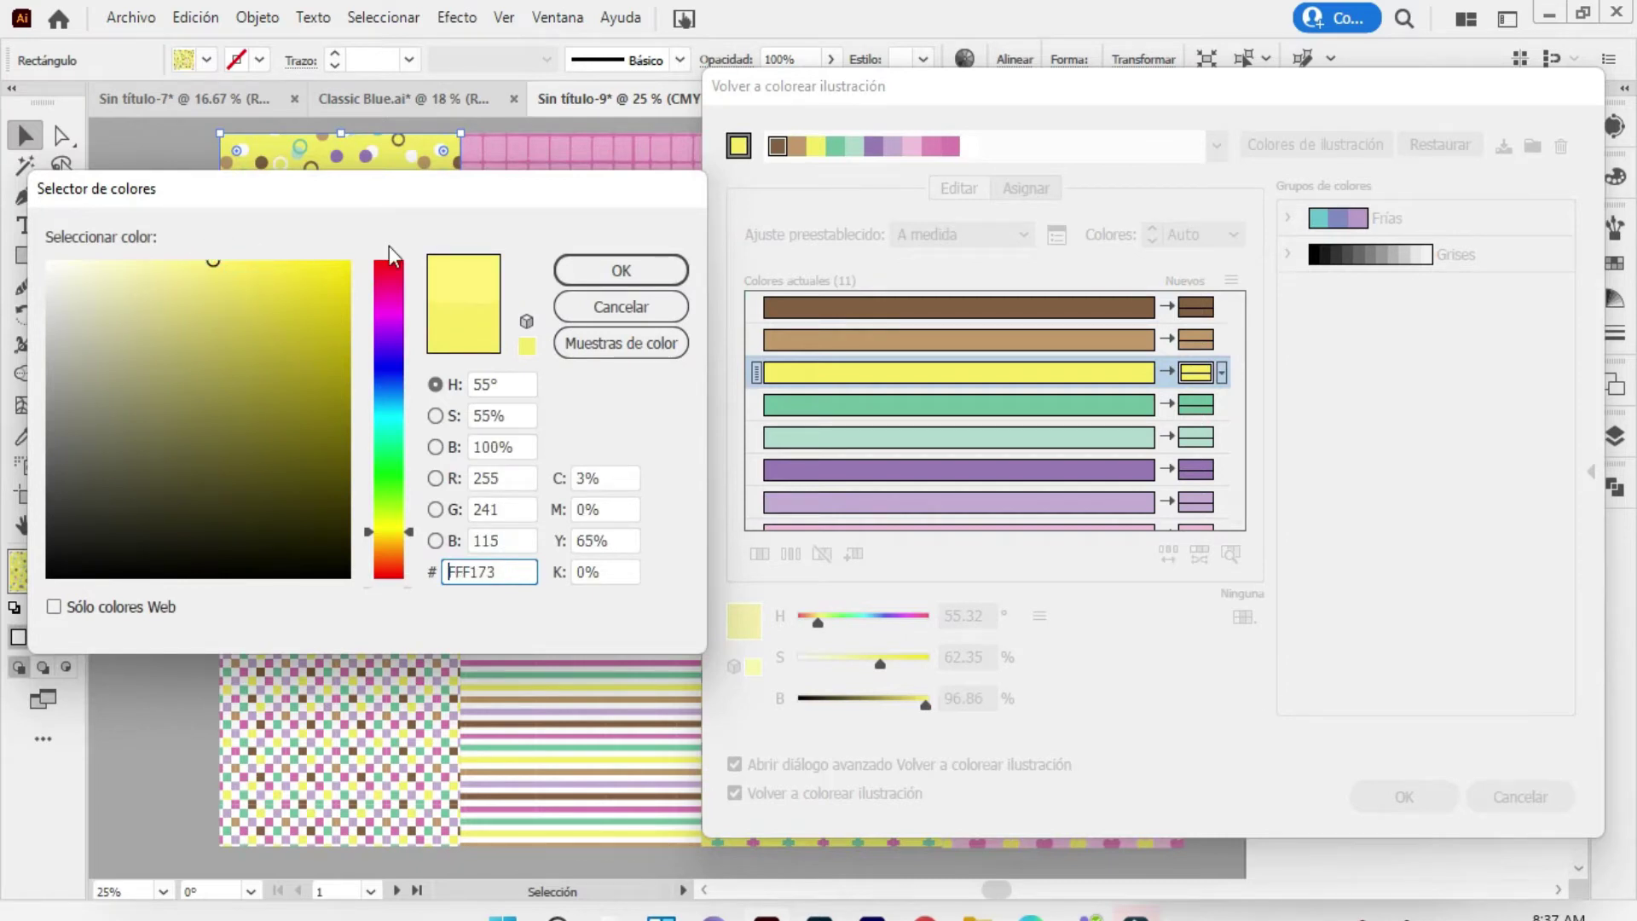
pyautogui.click(597, 269)
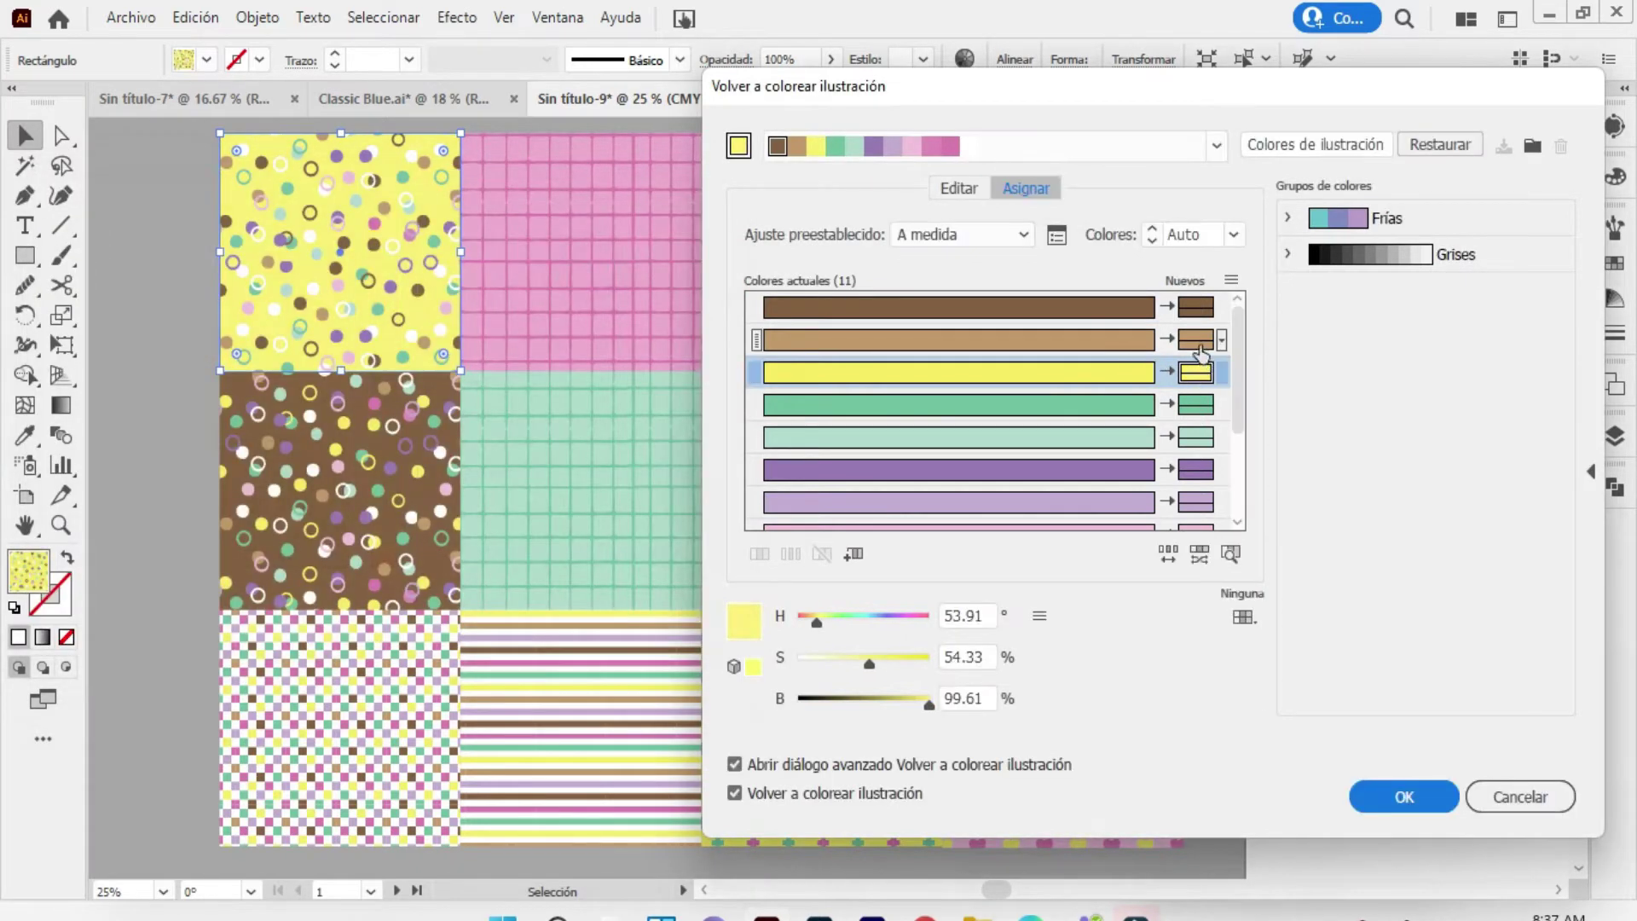
pyautogui.click(1195, 339)
pyautogui.doubleClick(1195, 339)
pyautogui.click(183, 299)
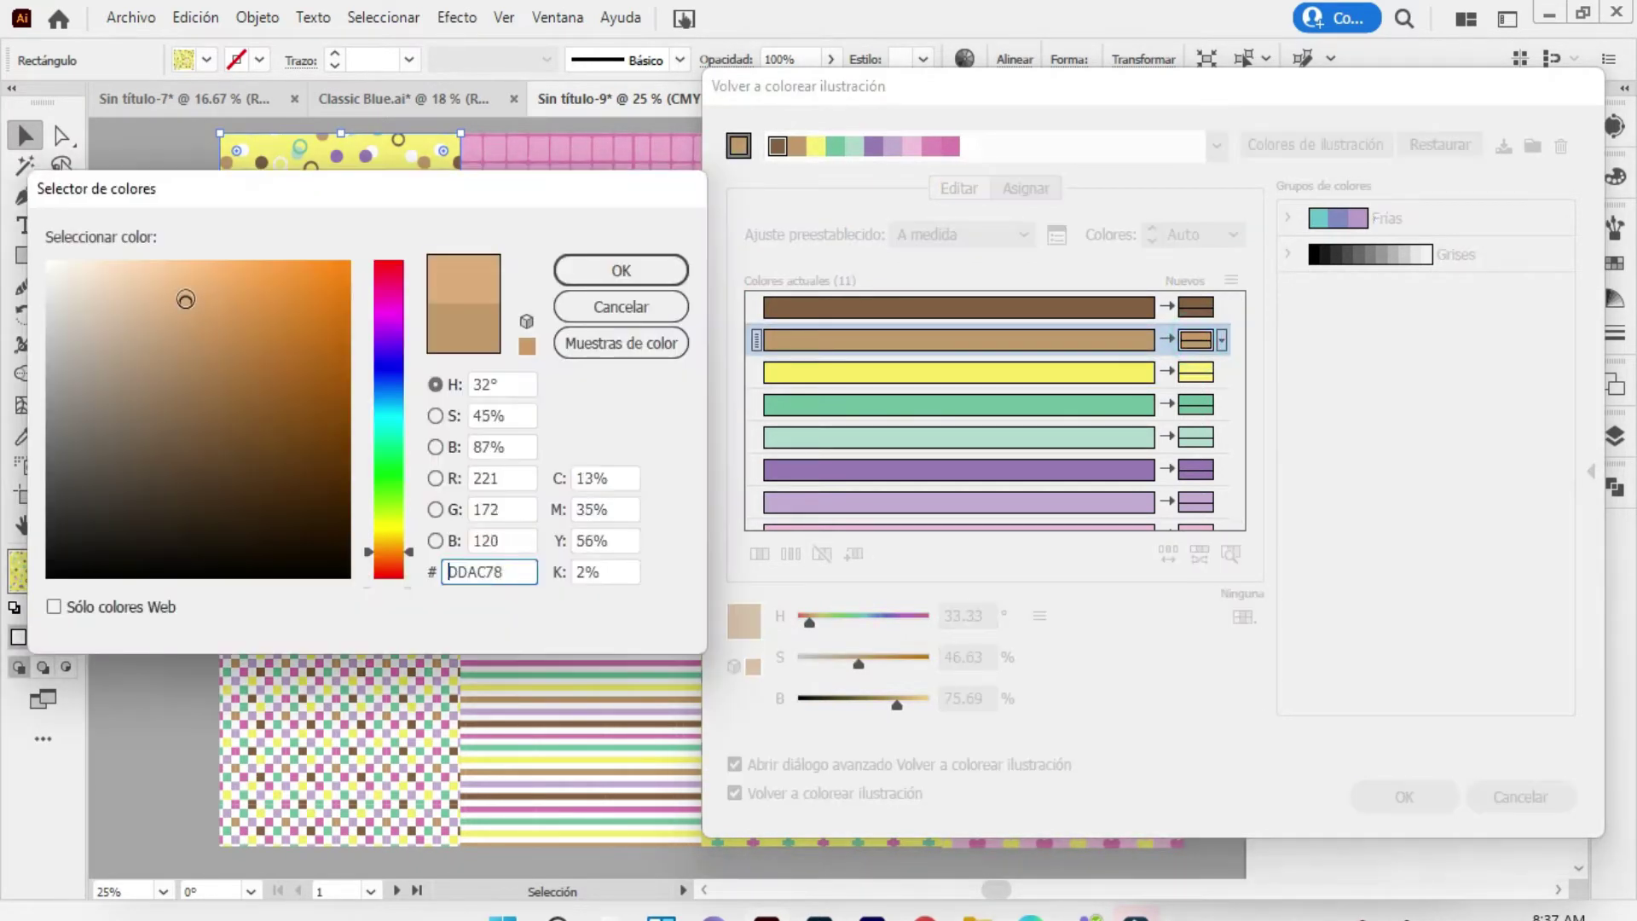
pyautogui.click(646, 309)
# Brighten the purple to full brightness, shift green to mint, and make the light purple a paler lilac
pyautogui.click(1195, 470)
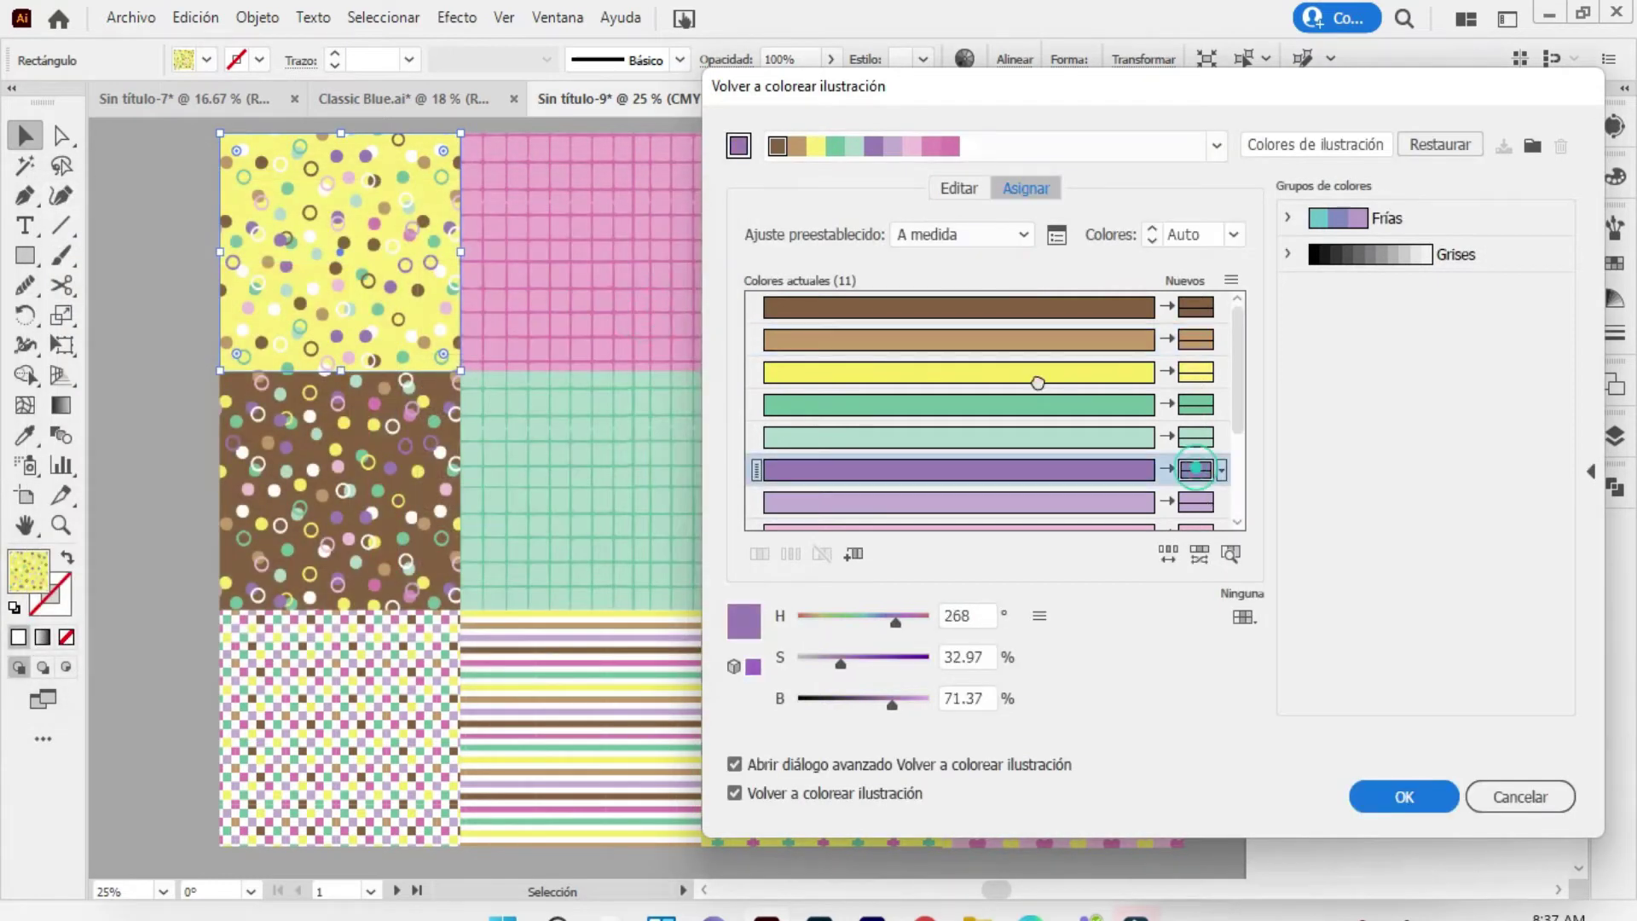
pyautogui.doubleClick(1196, 469)
pyautogui.click(171, 299)
pyautogui.moveTo(172, 298); pyautogui.dragTo(175, 261)
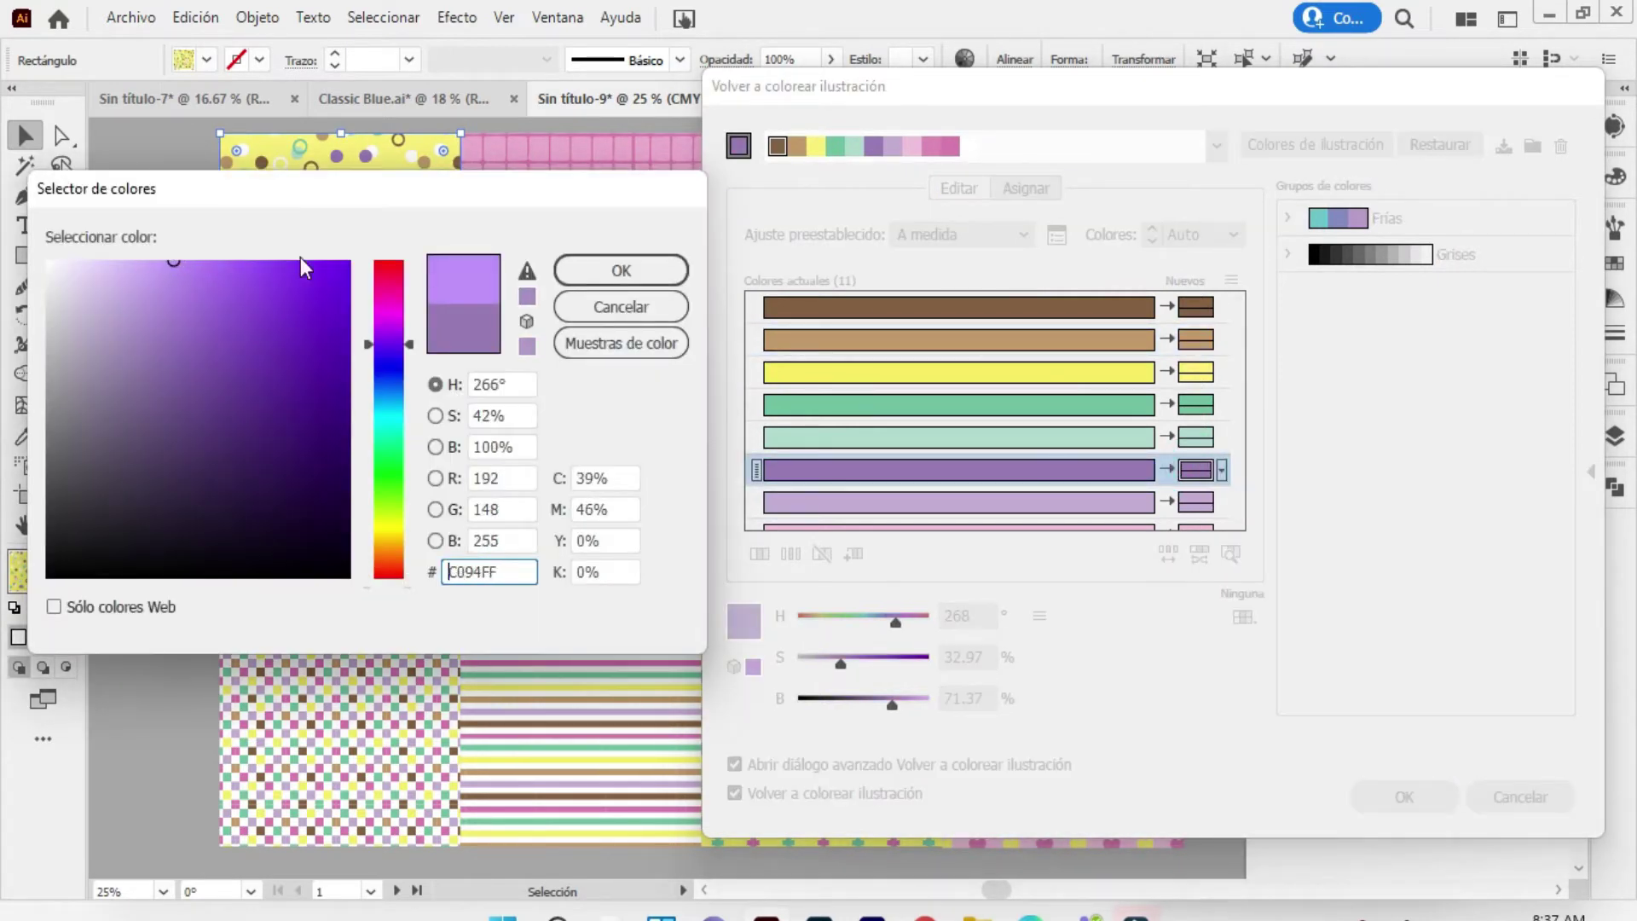
pyautogui.click(621, 270)
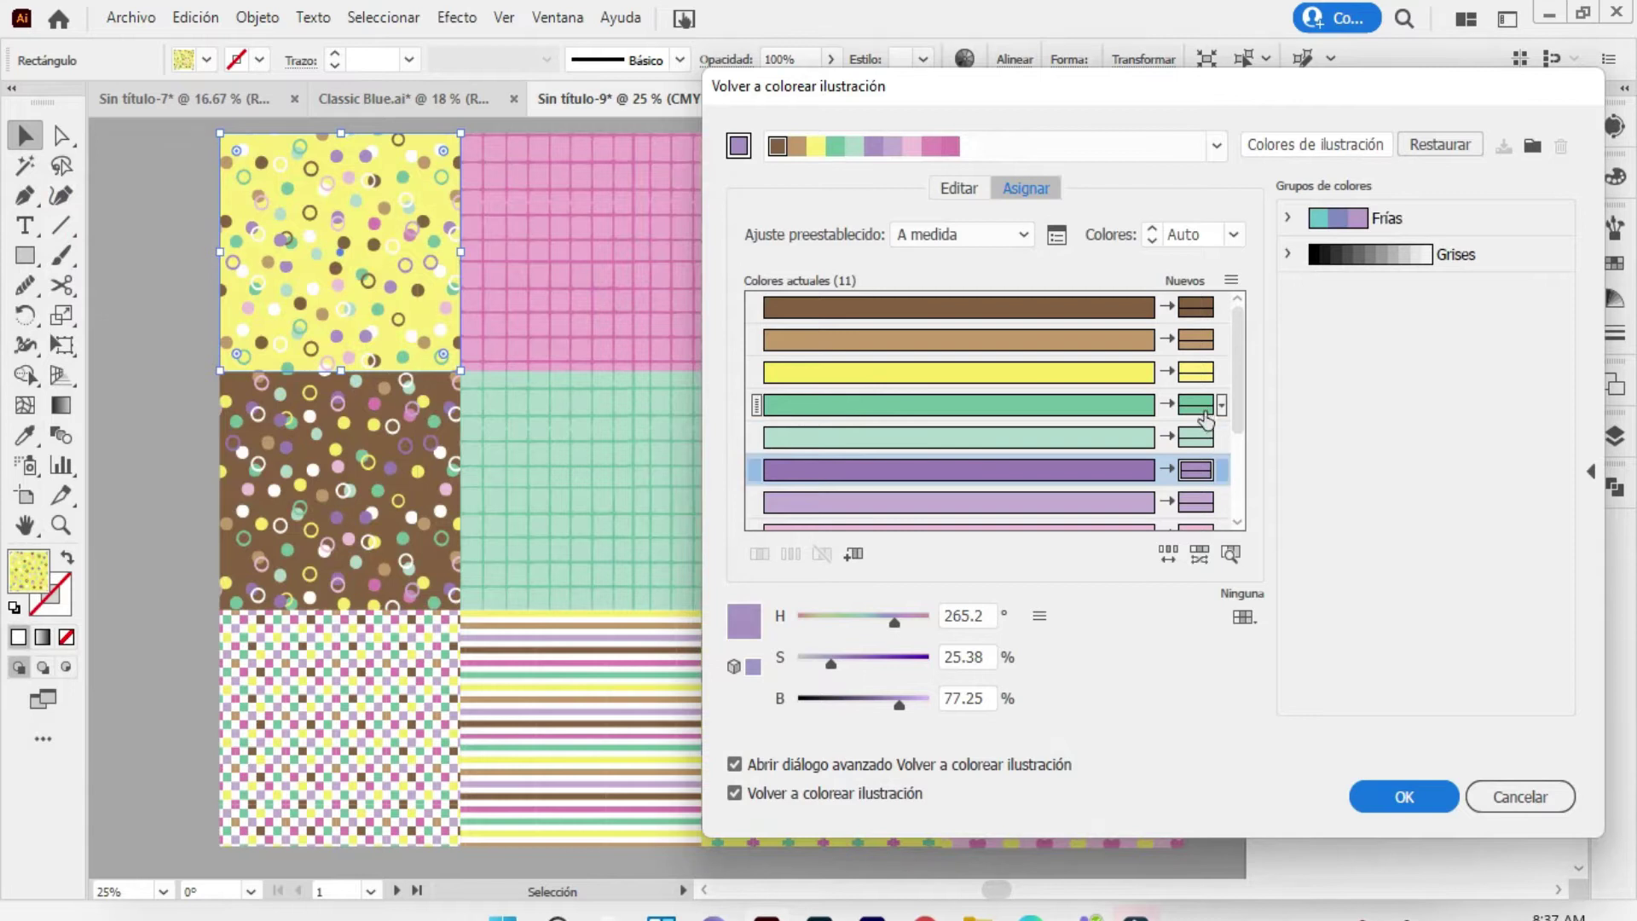
pyautogui.doubleClick(1195, 404)
pyautogui.moveTo(253, 290); pyautogui.dragTo(223, 277)
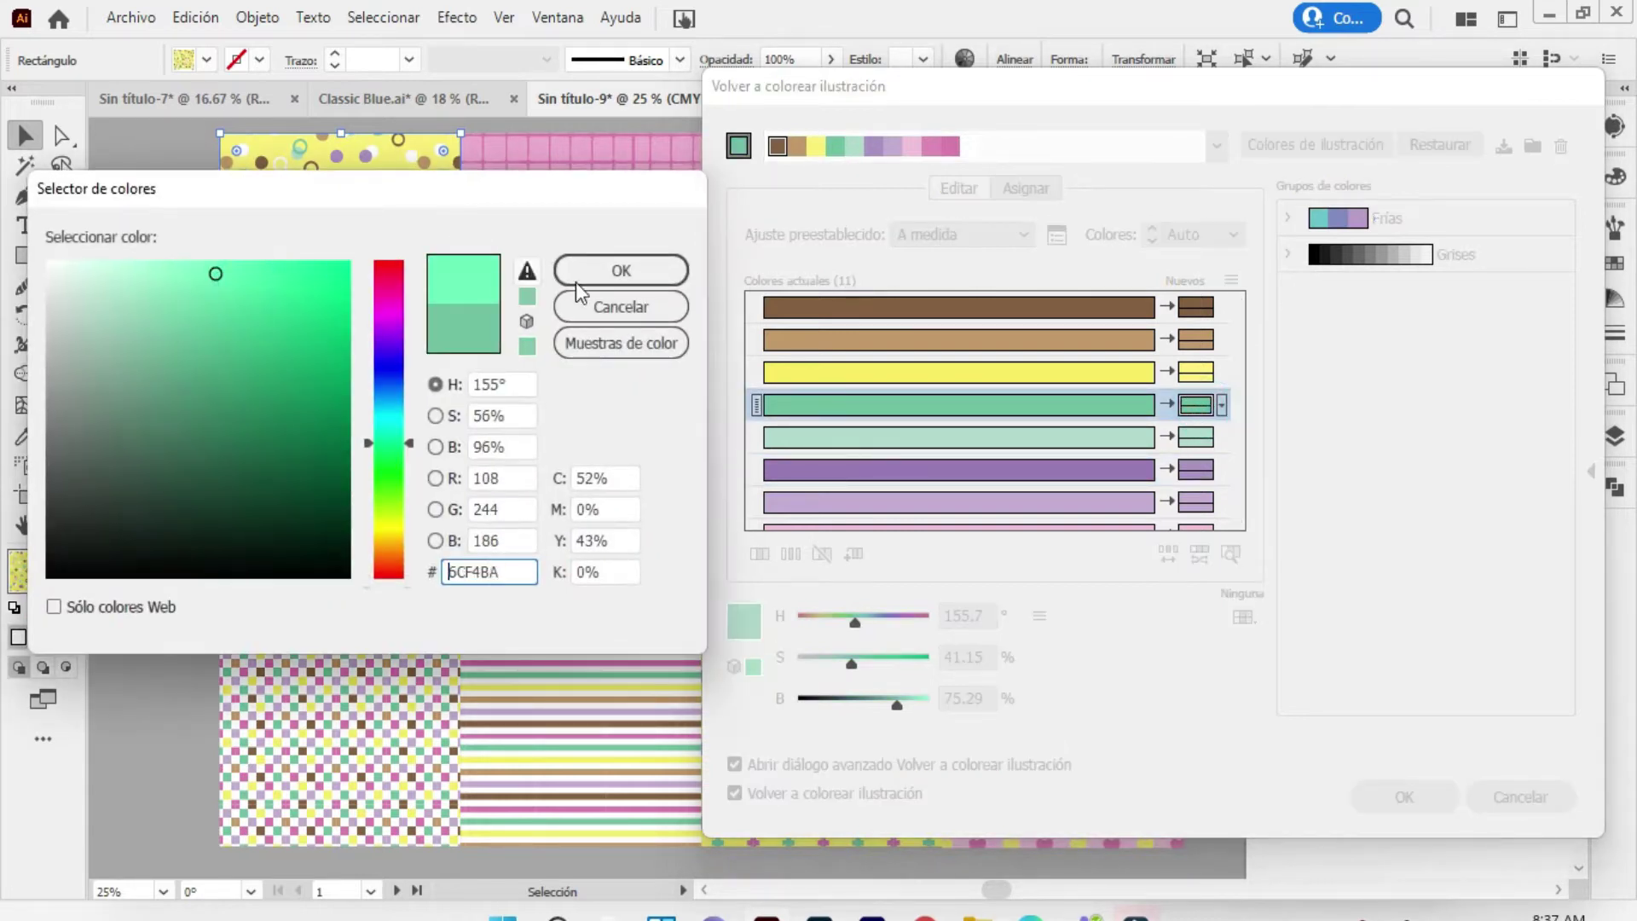
pyautogui.click(621, 270)
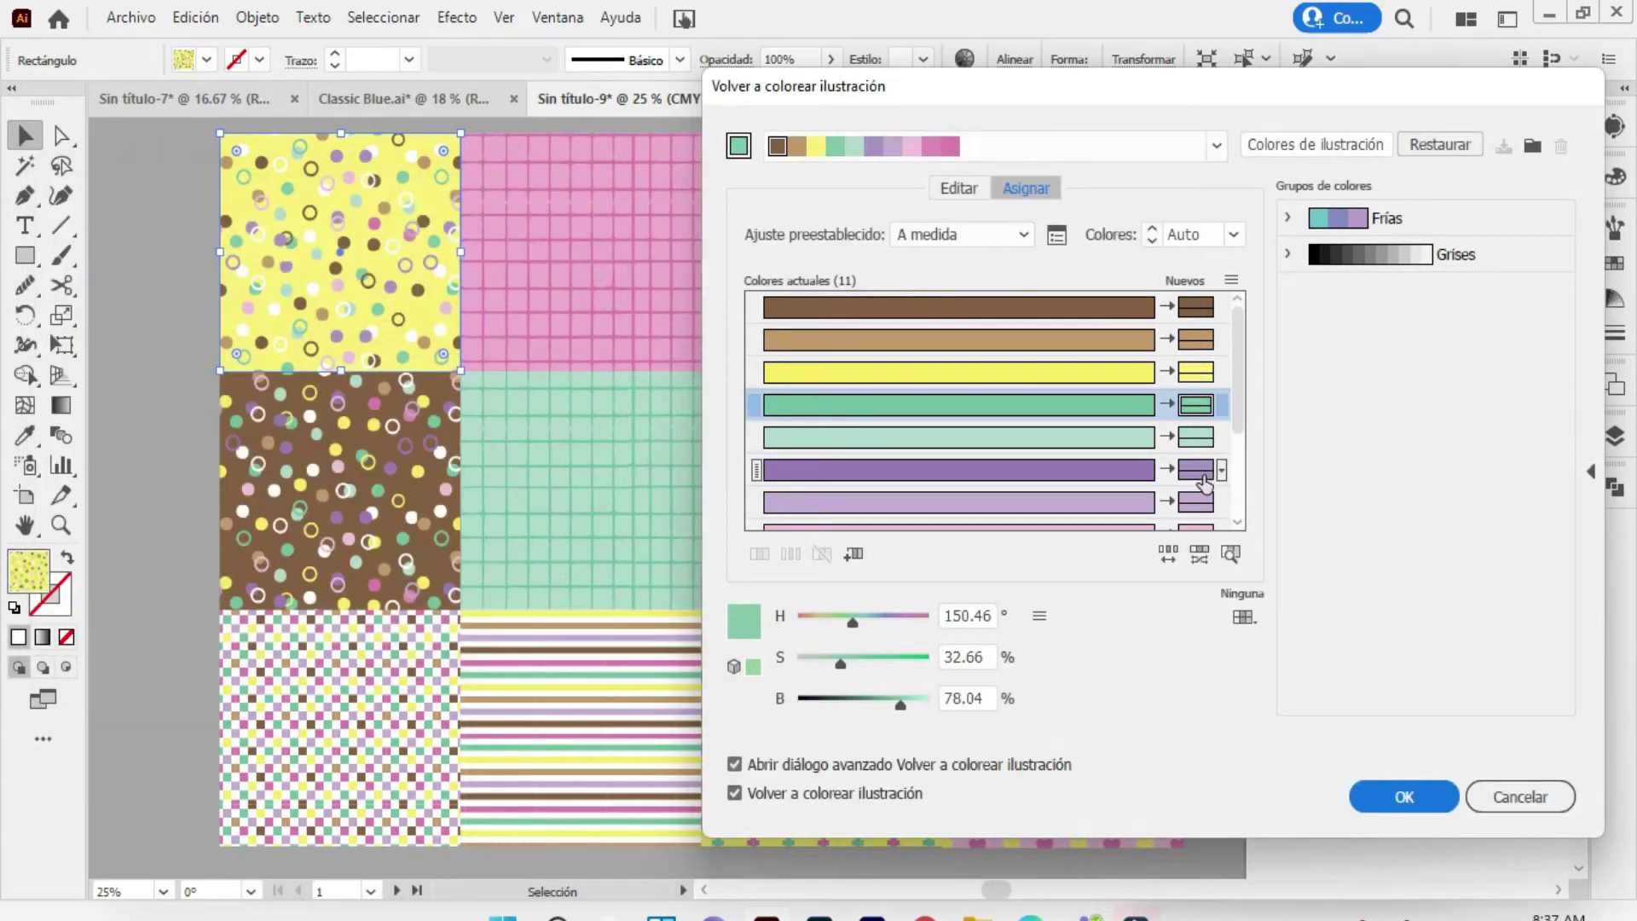
pyautogui.doubleClick(1195, 503)
pyautogui.click(114, 267)
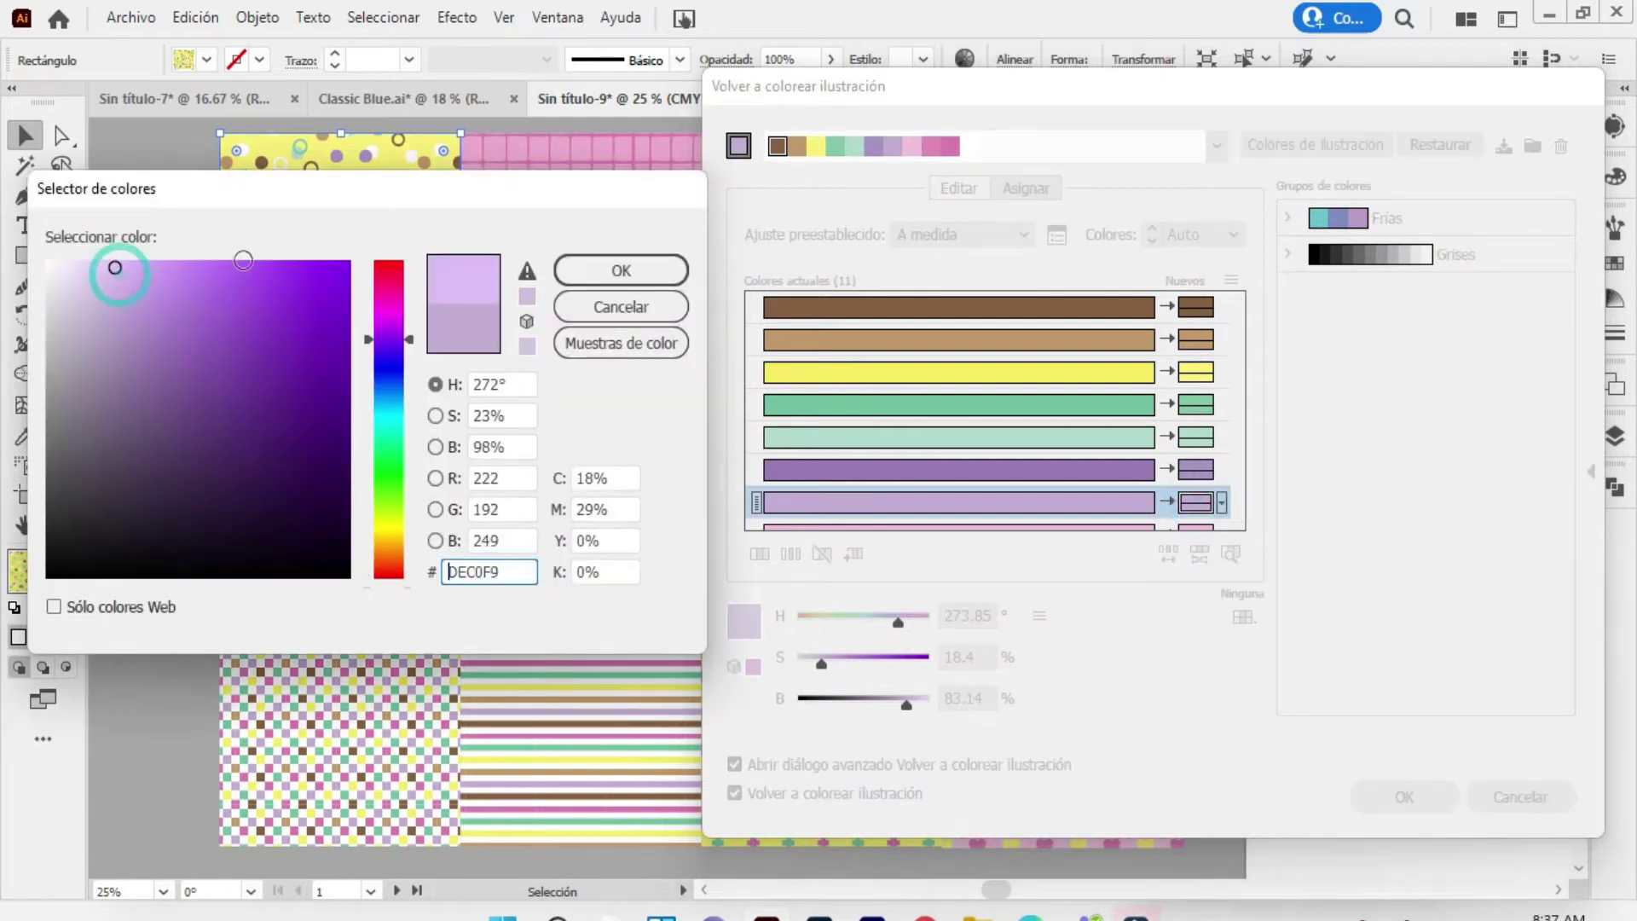
pyautogui.click(631, 271)
# Brighten both pinks, the second to FF55BA, and apply the recolour
pyautogui.moveTo(1237, 400); pyautogui.dragTo(1240, 469)
pyautogui.scroll(-2, 1240, 469)
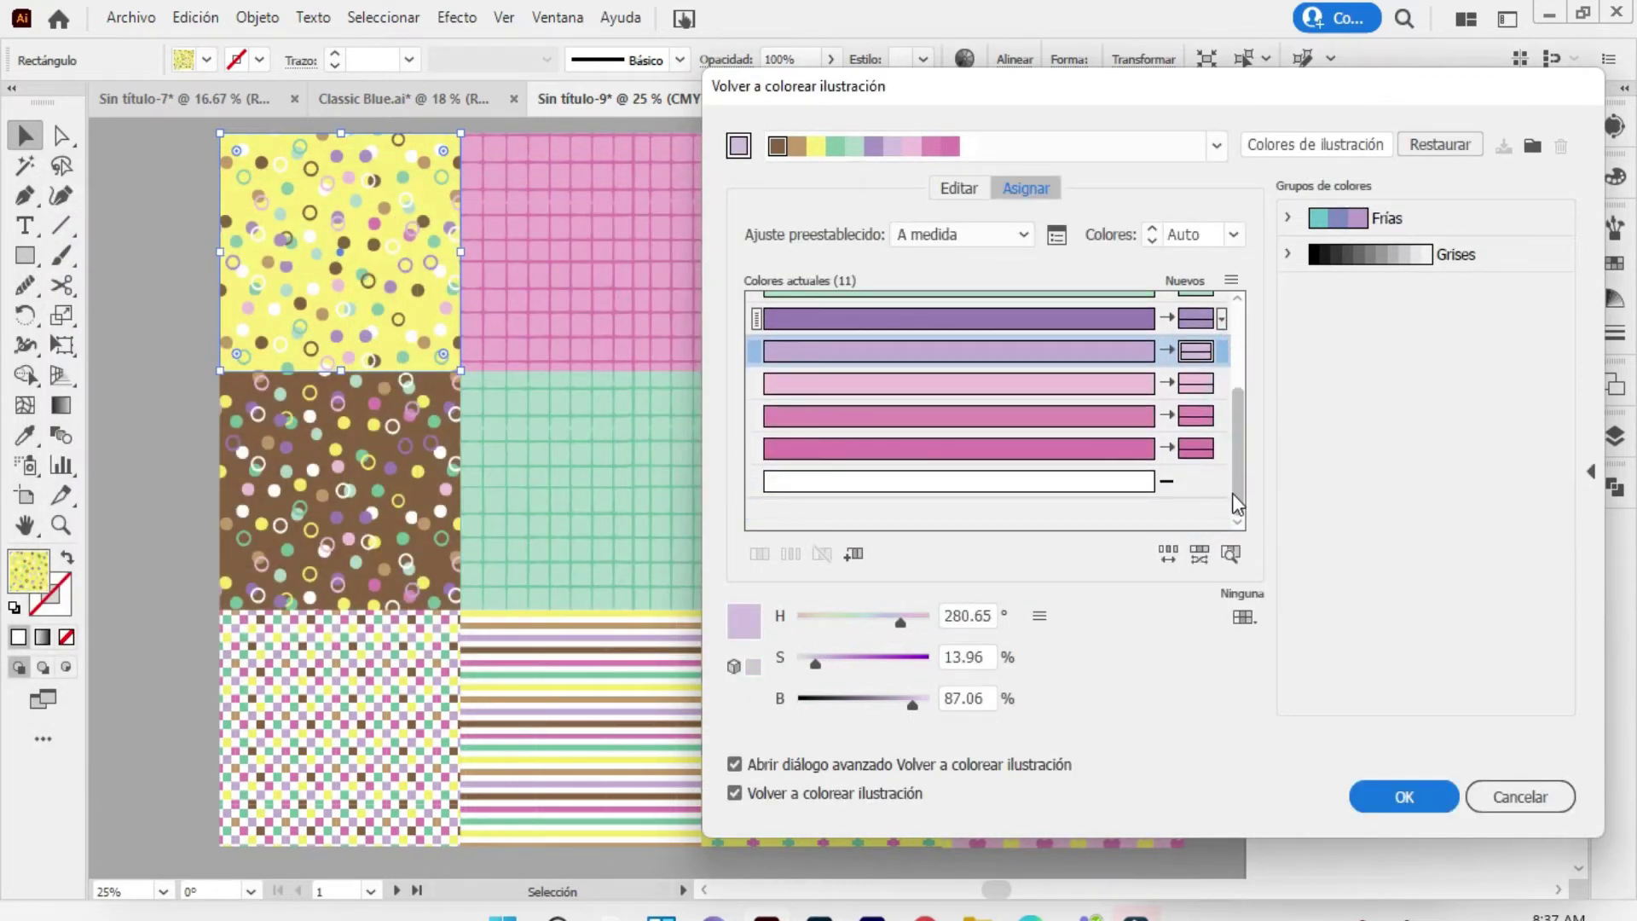
pyautogui.doubleClick(1195, 424)
pyautogui.click(226, 238)
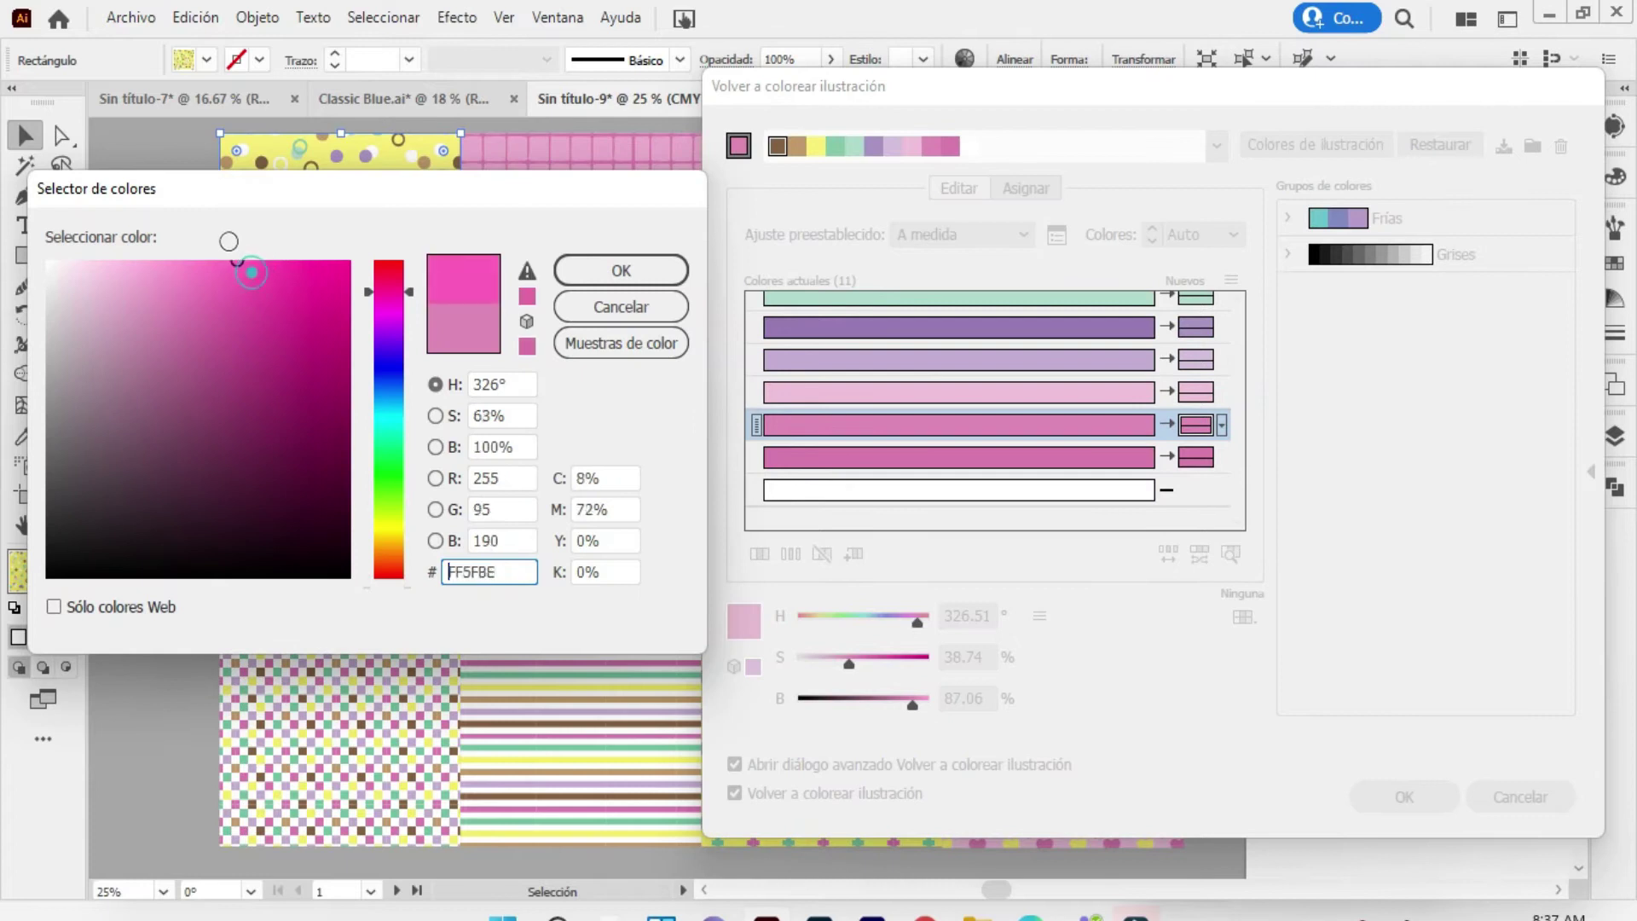
pyautogui.click(620, 271)
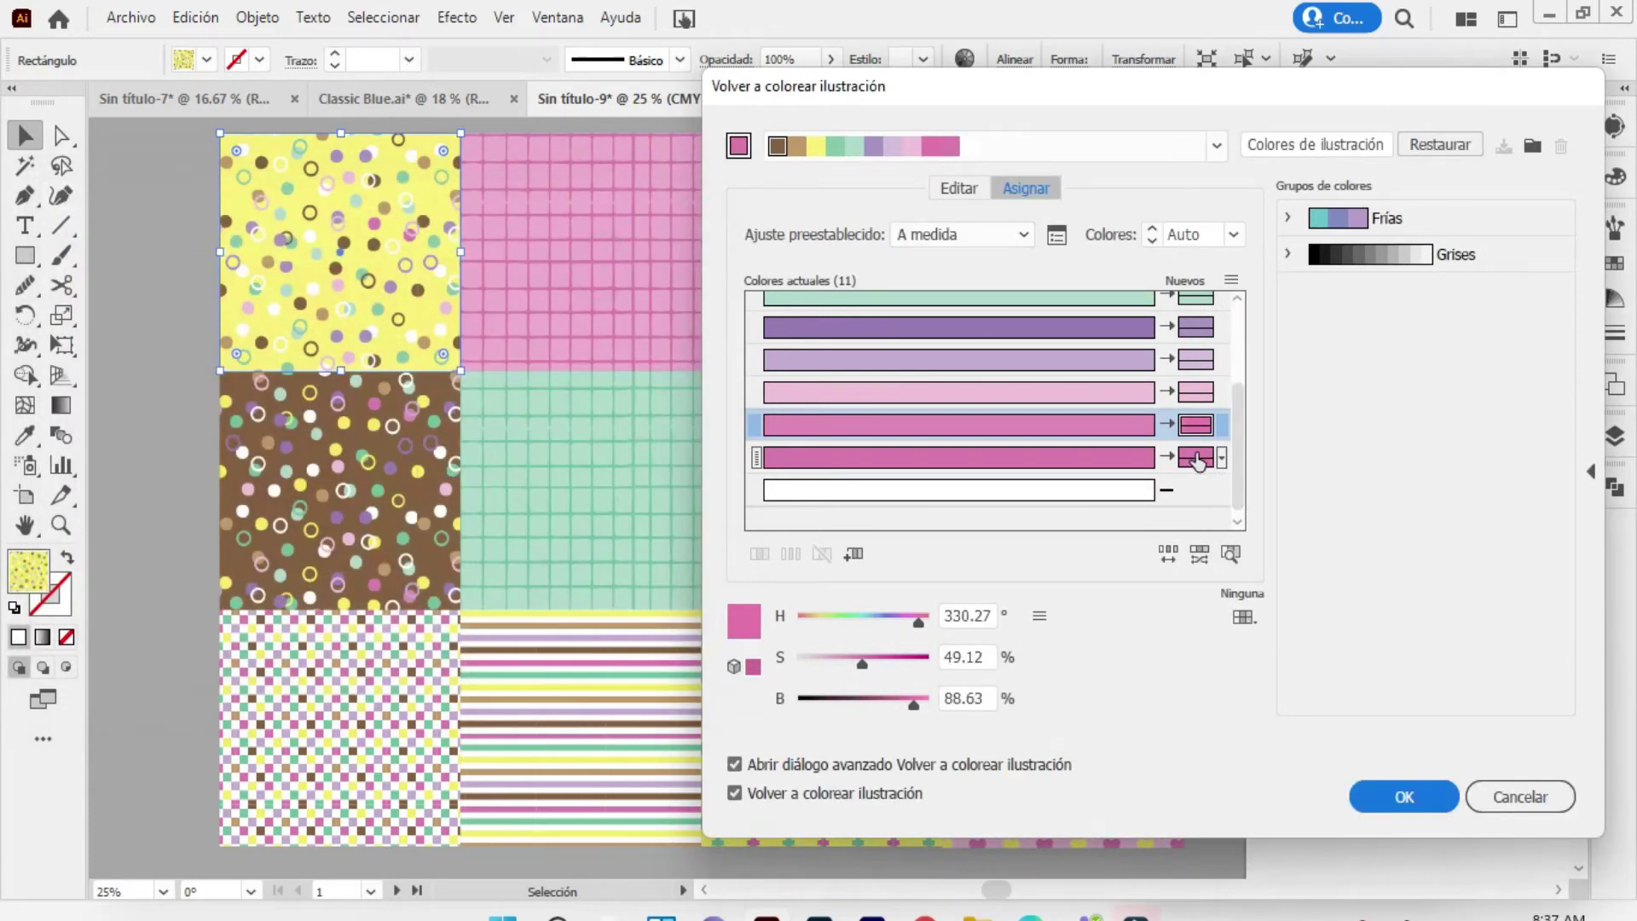
pyautogui.doubleClick(1196, 457)
pyautogui.click(250, 255)
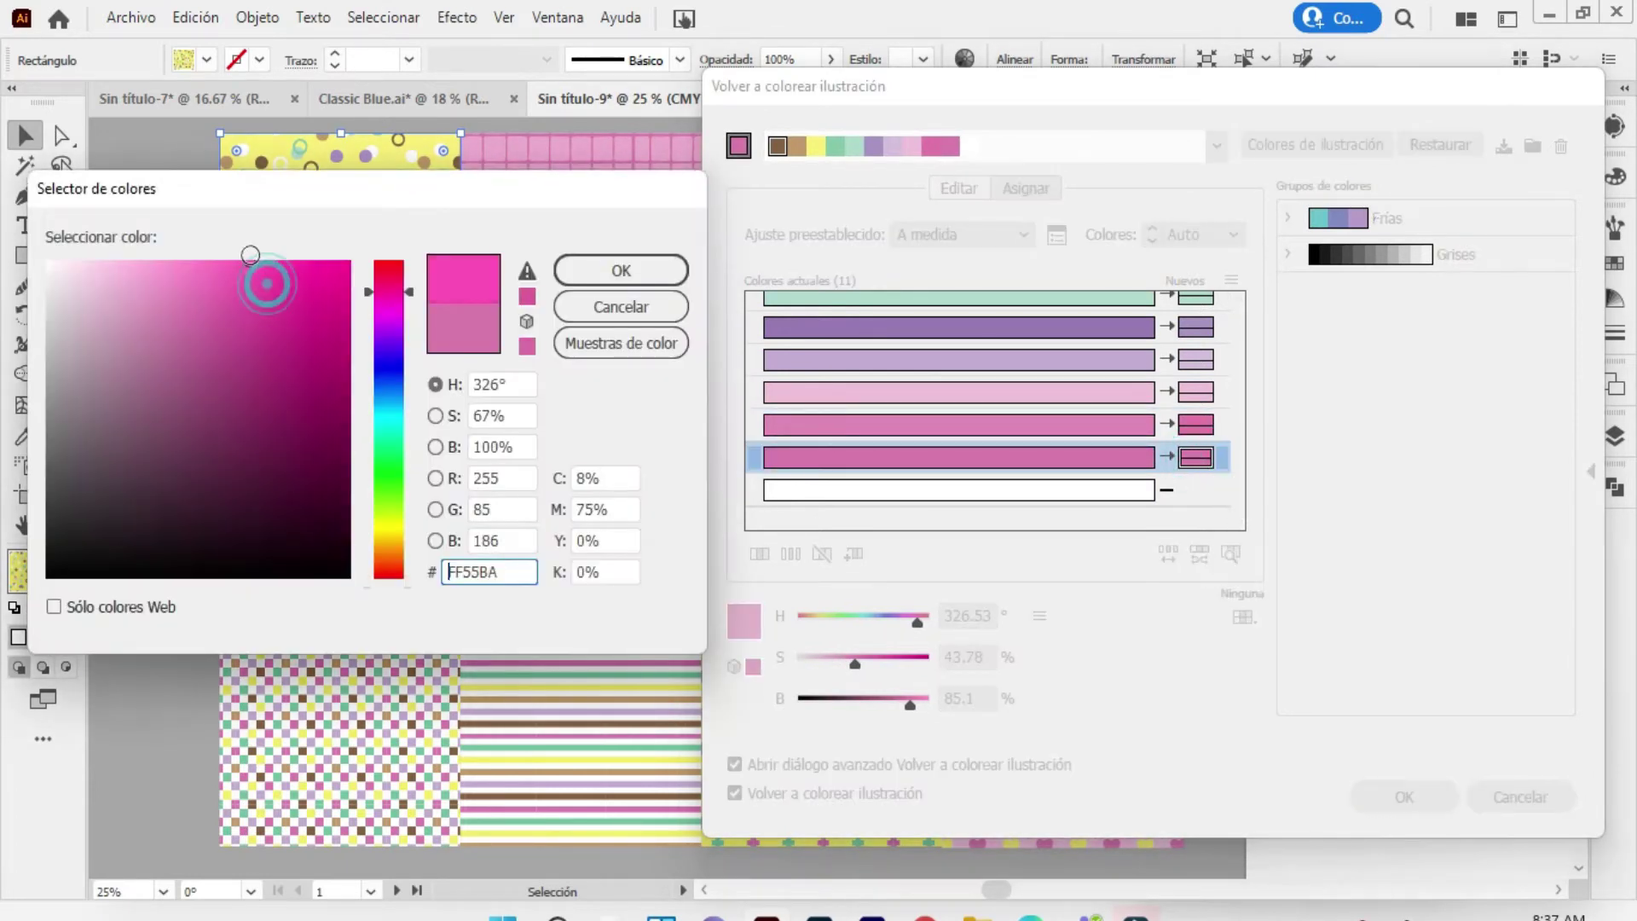
pyautogui.click(621, 270)
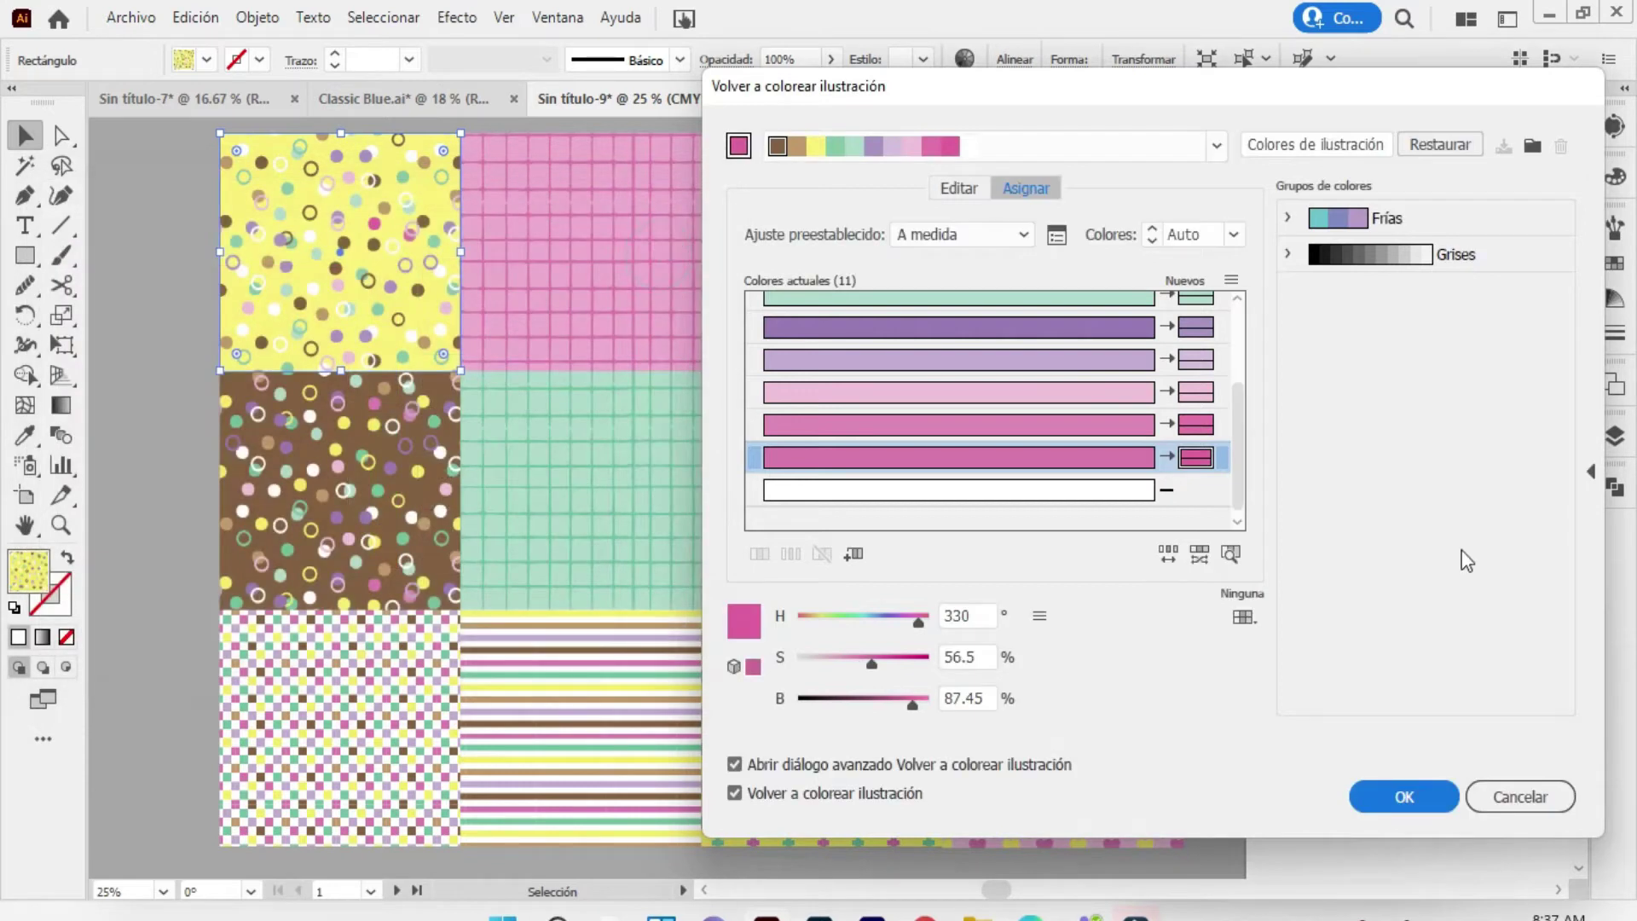
pyautogui.click(1517, 798)
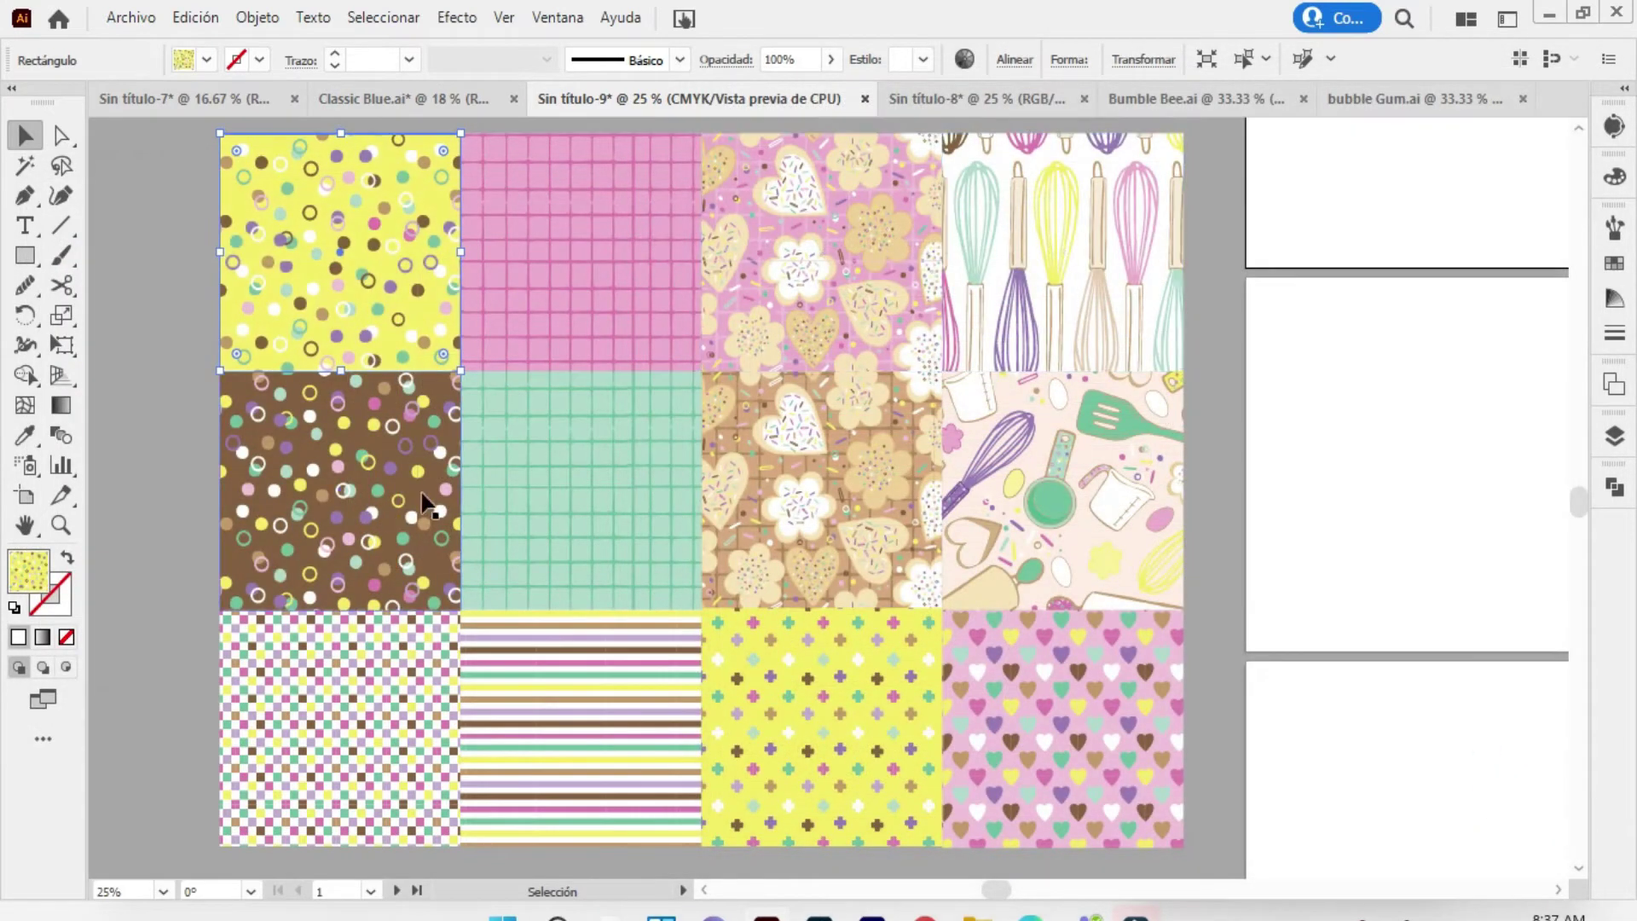
# Close Sin título-9 without saving and select the twelve tiles in Sin título-8
pyautogui.click(211, 97)
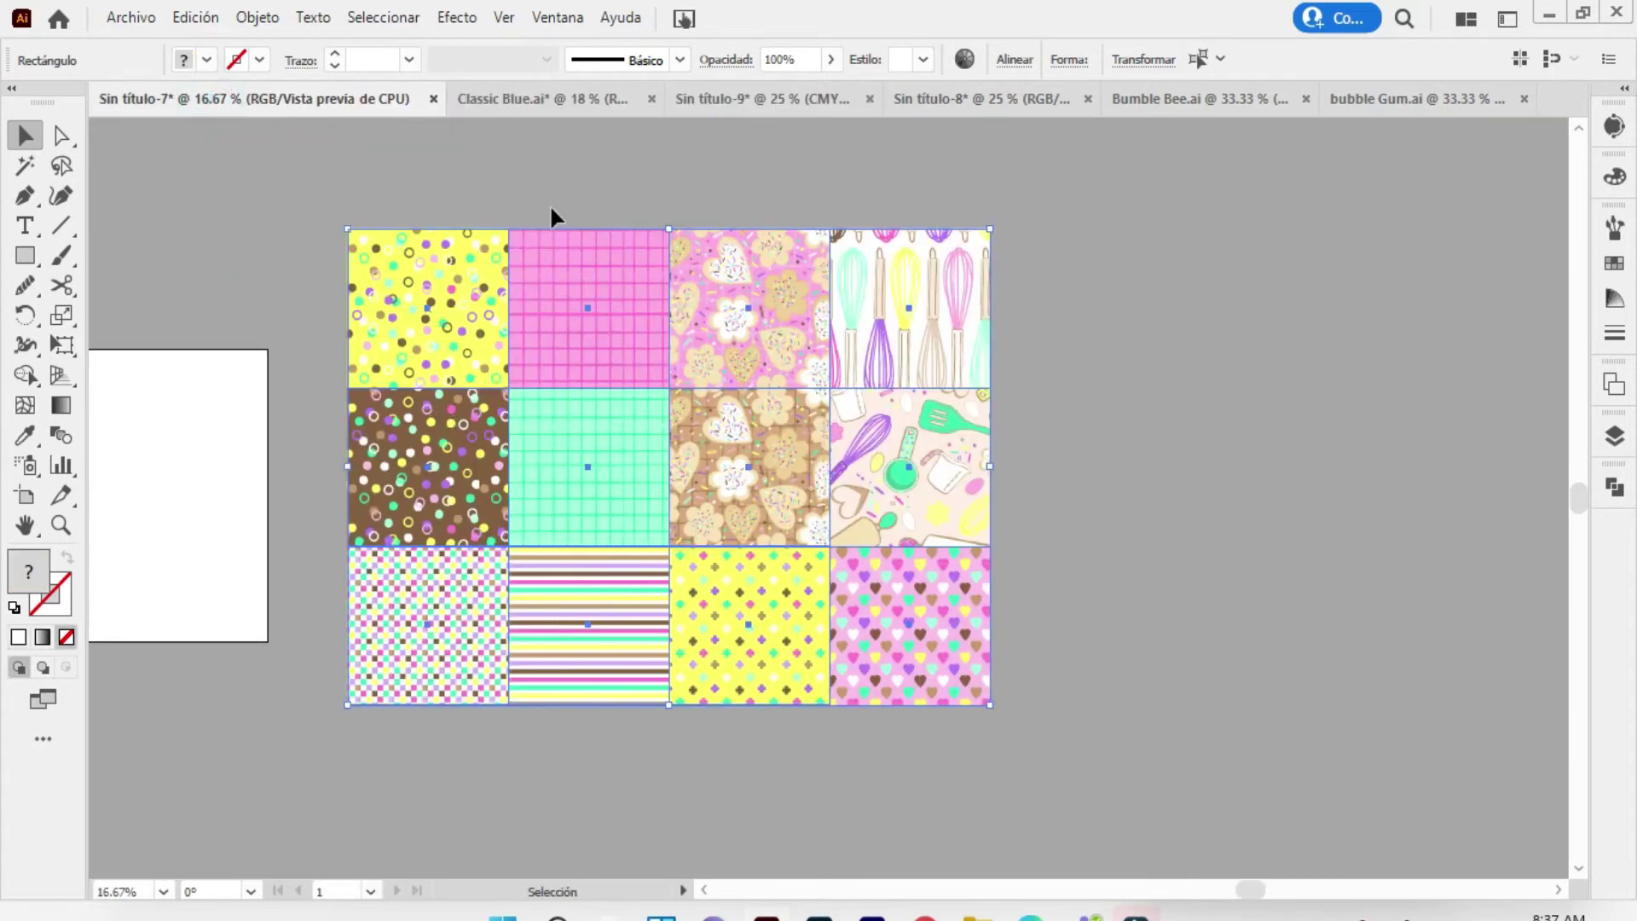
pyautogui.click(749, 97)
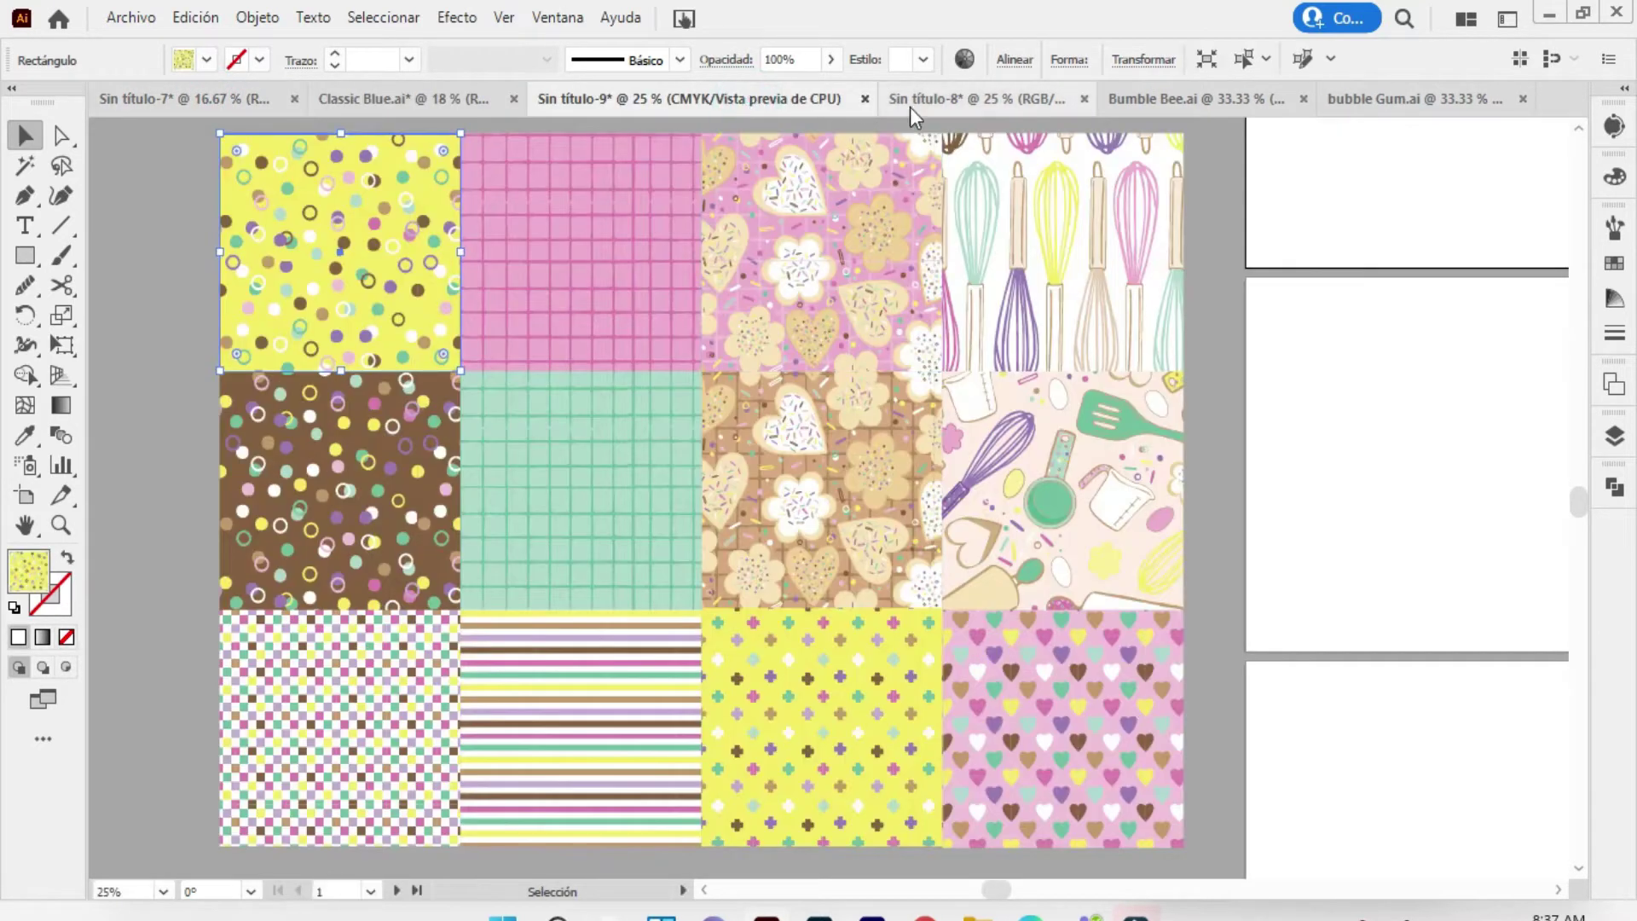
pyautogui.click(909, 104)
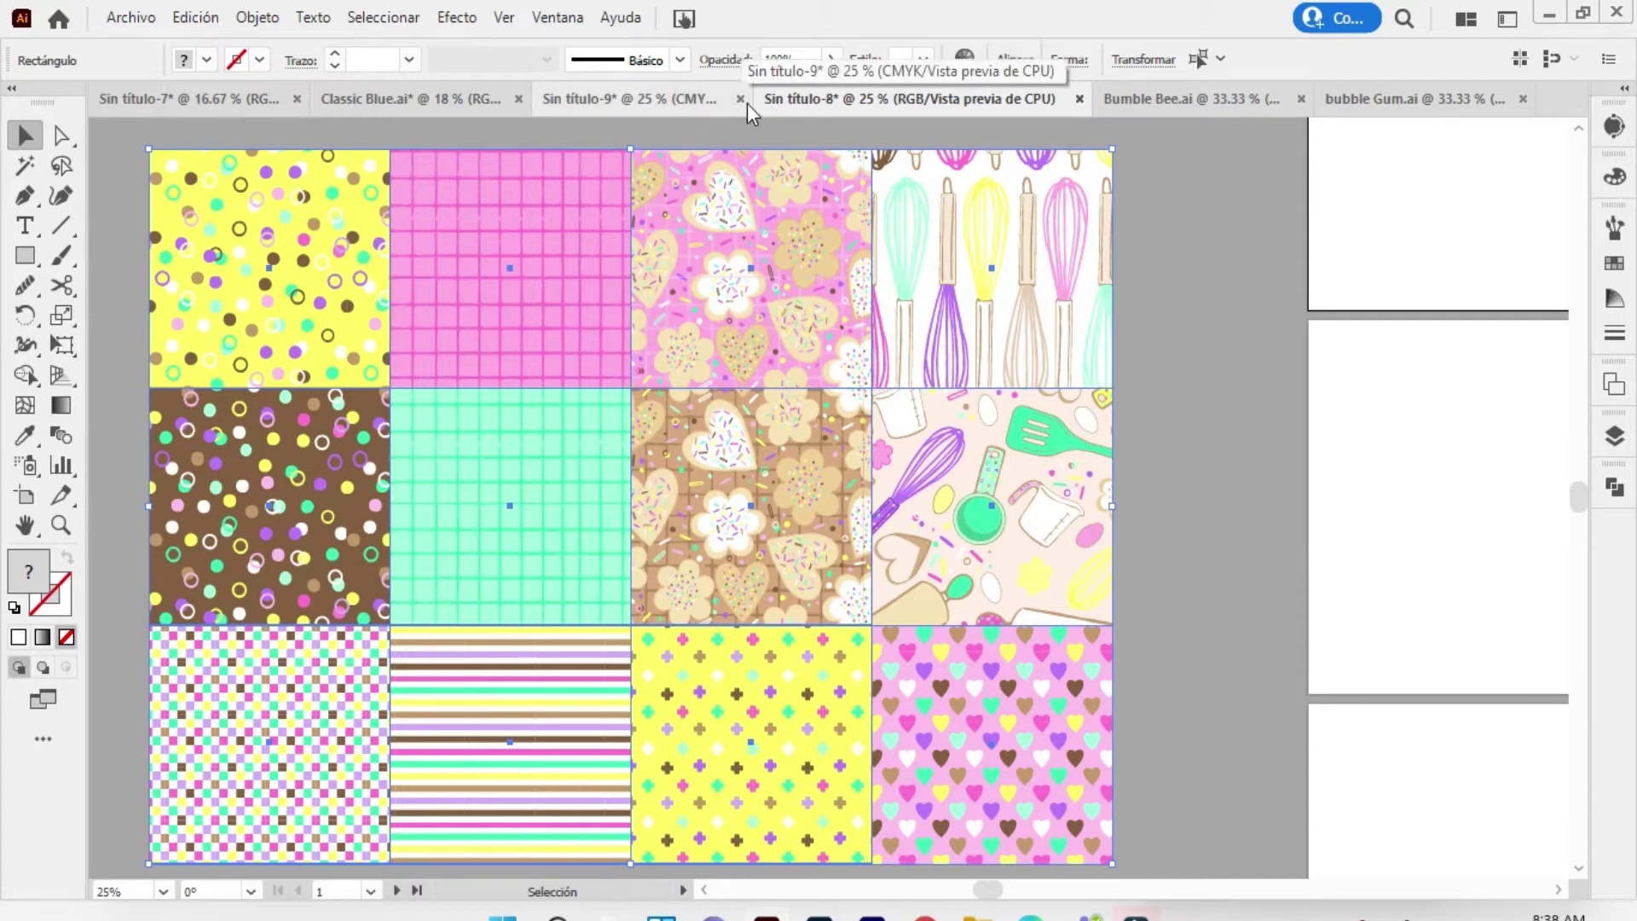
pyautogui.click(699, 99)
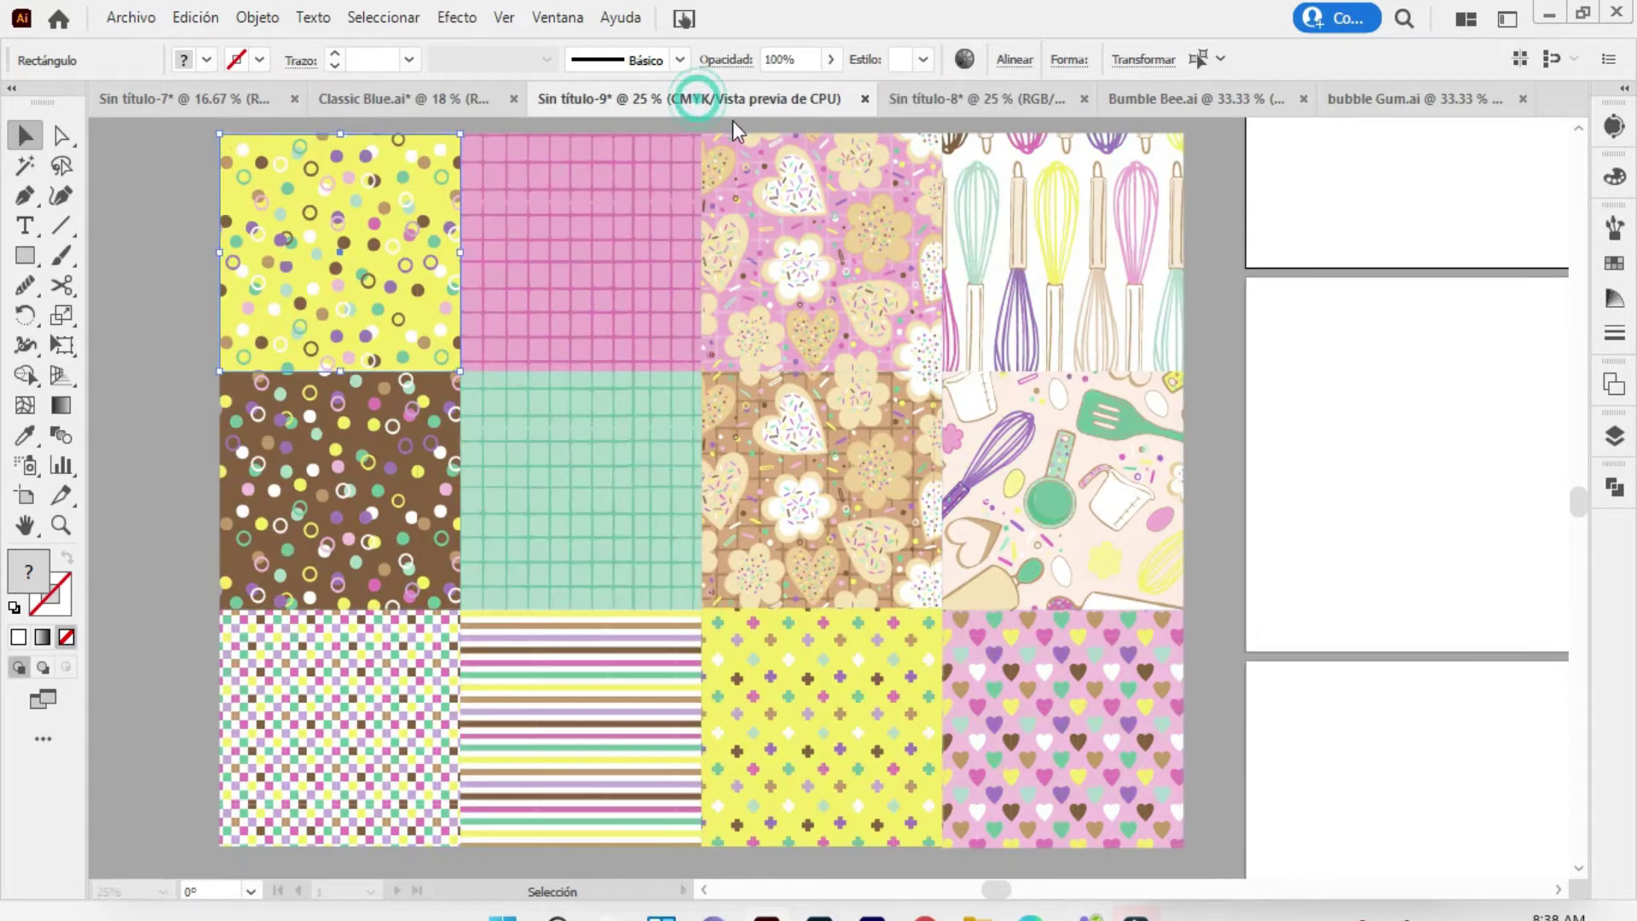
pyautogui.click(864, 96)
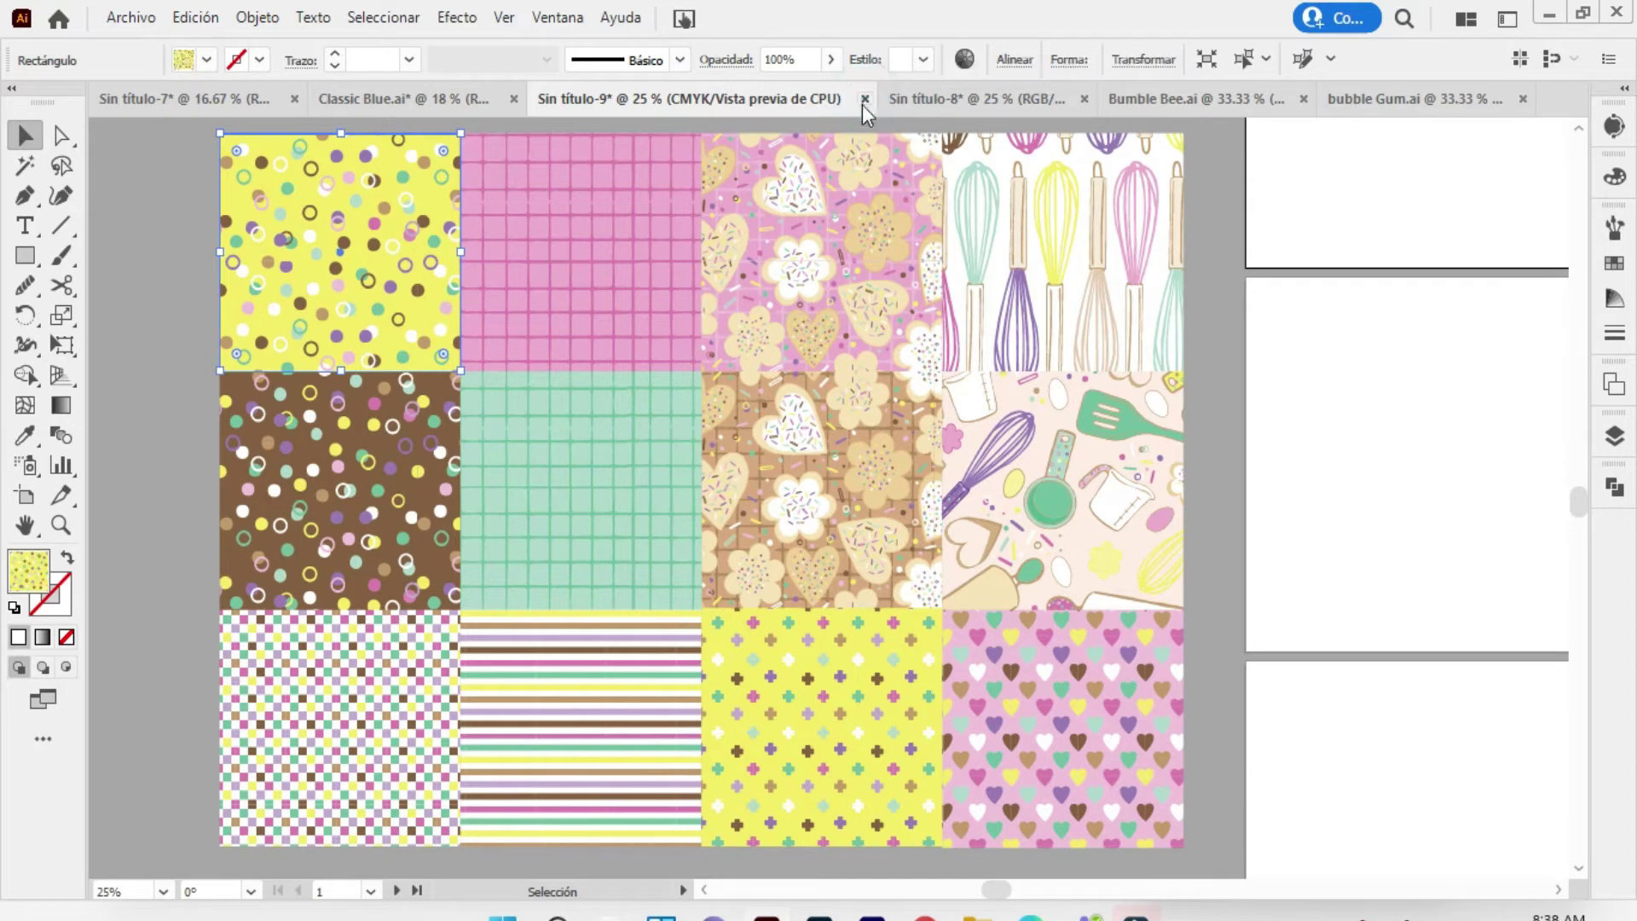
pyautogui.click(929, 495)
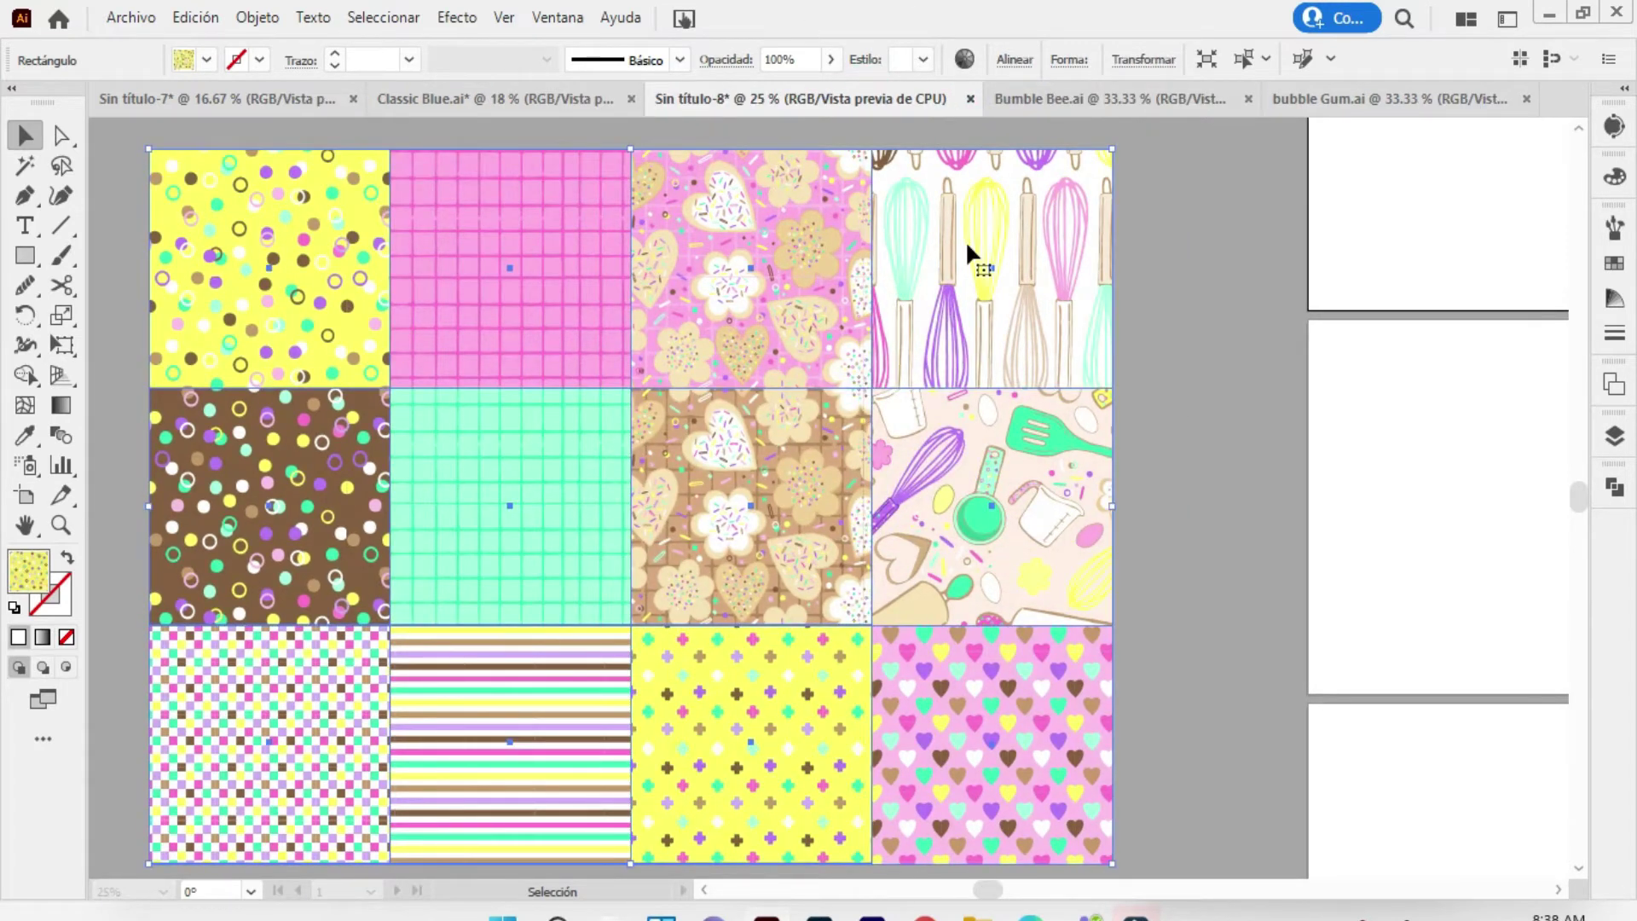
pyautogui.click(362, 680)
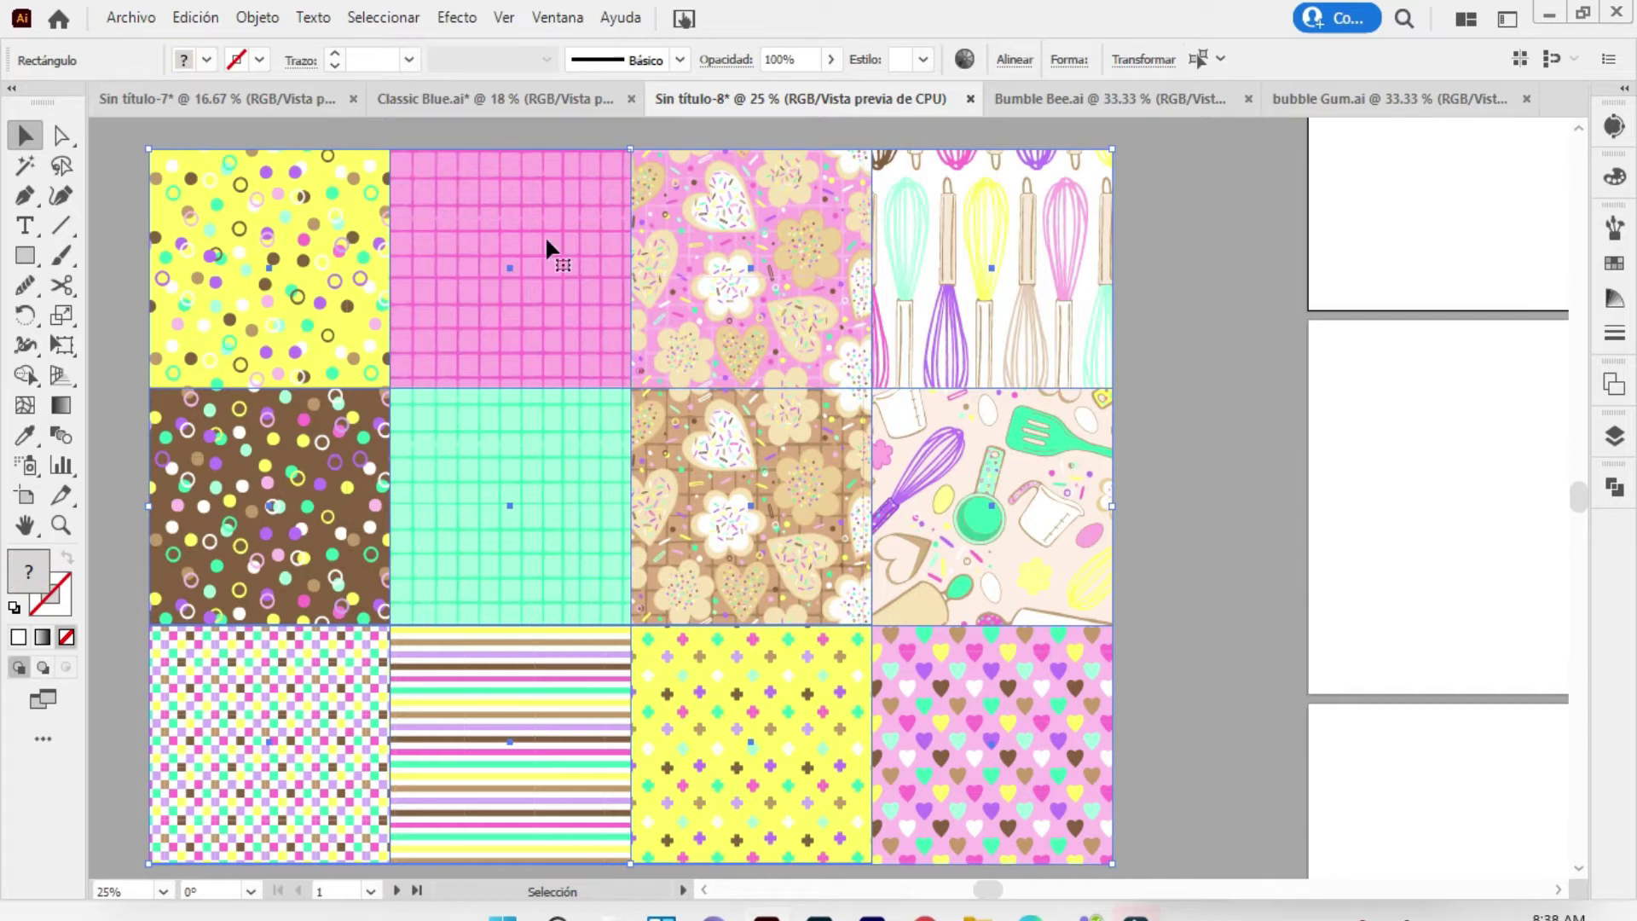
pyautogui.click(27, 530)
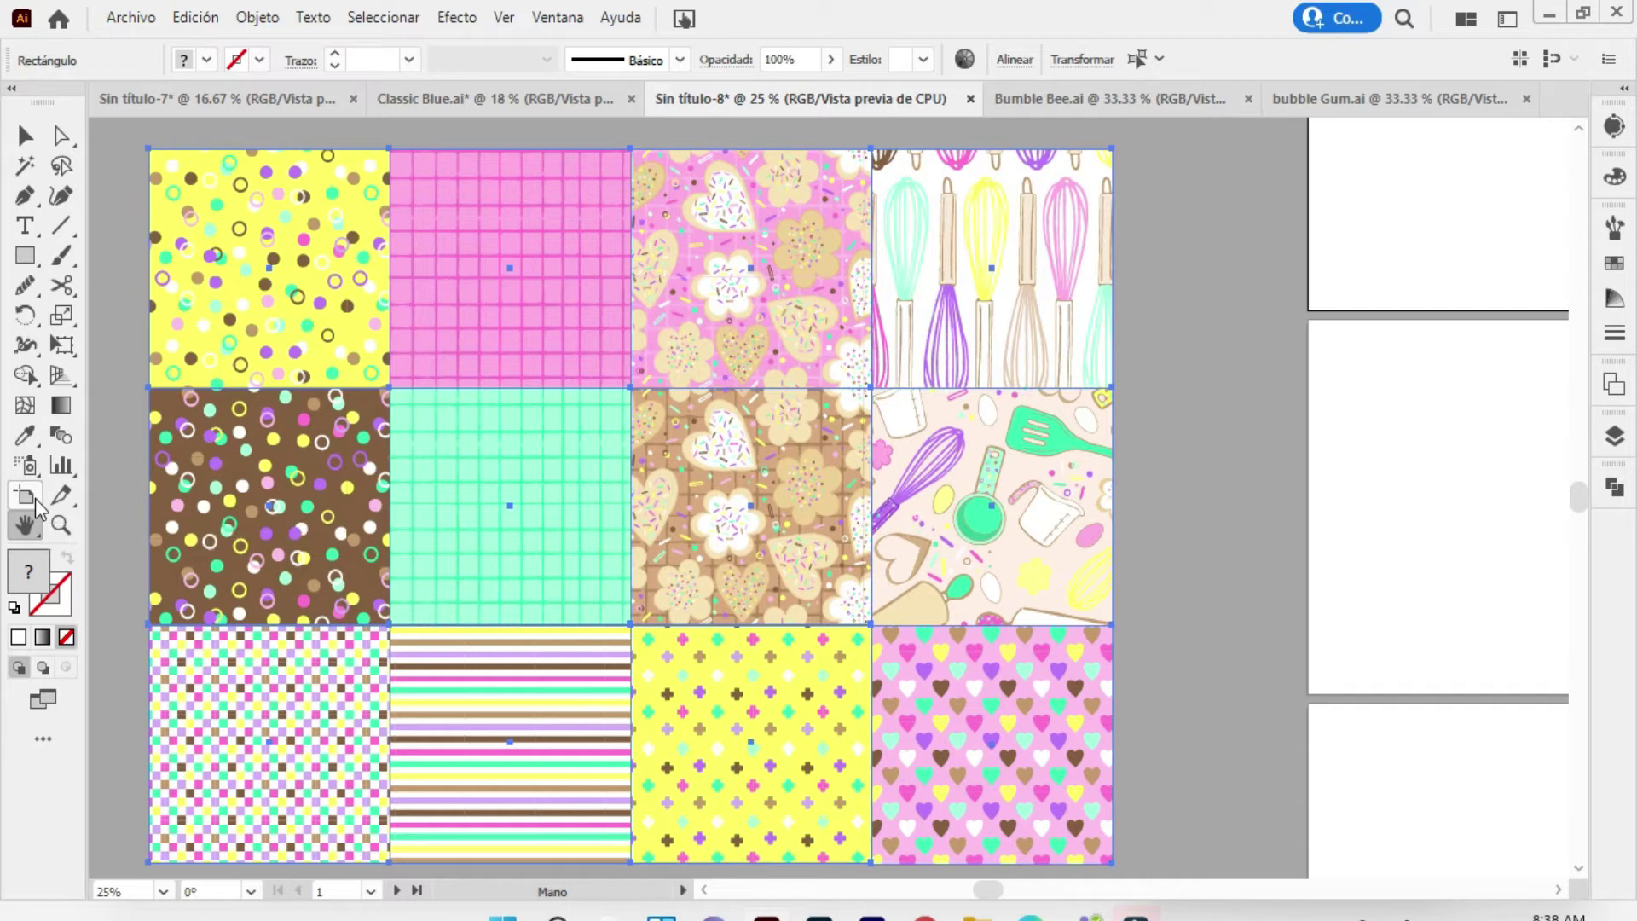
# Zoom out to 12.5% so the pattern grid and all twelve artboards are visible
pyautogui.hotkey('ctrl', '-')
pyautogui.hotkey('ctrl', '-')
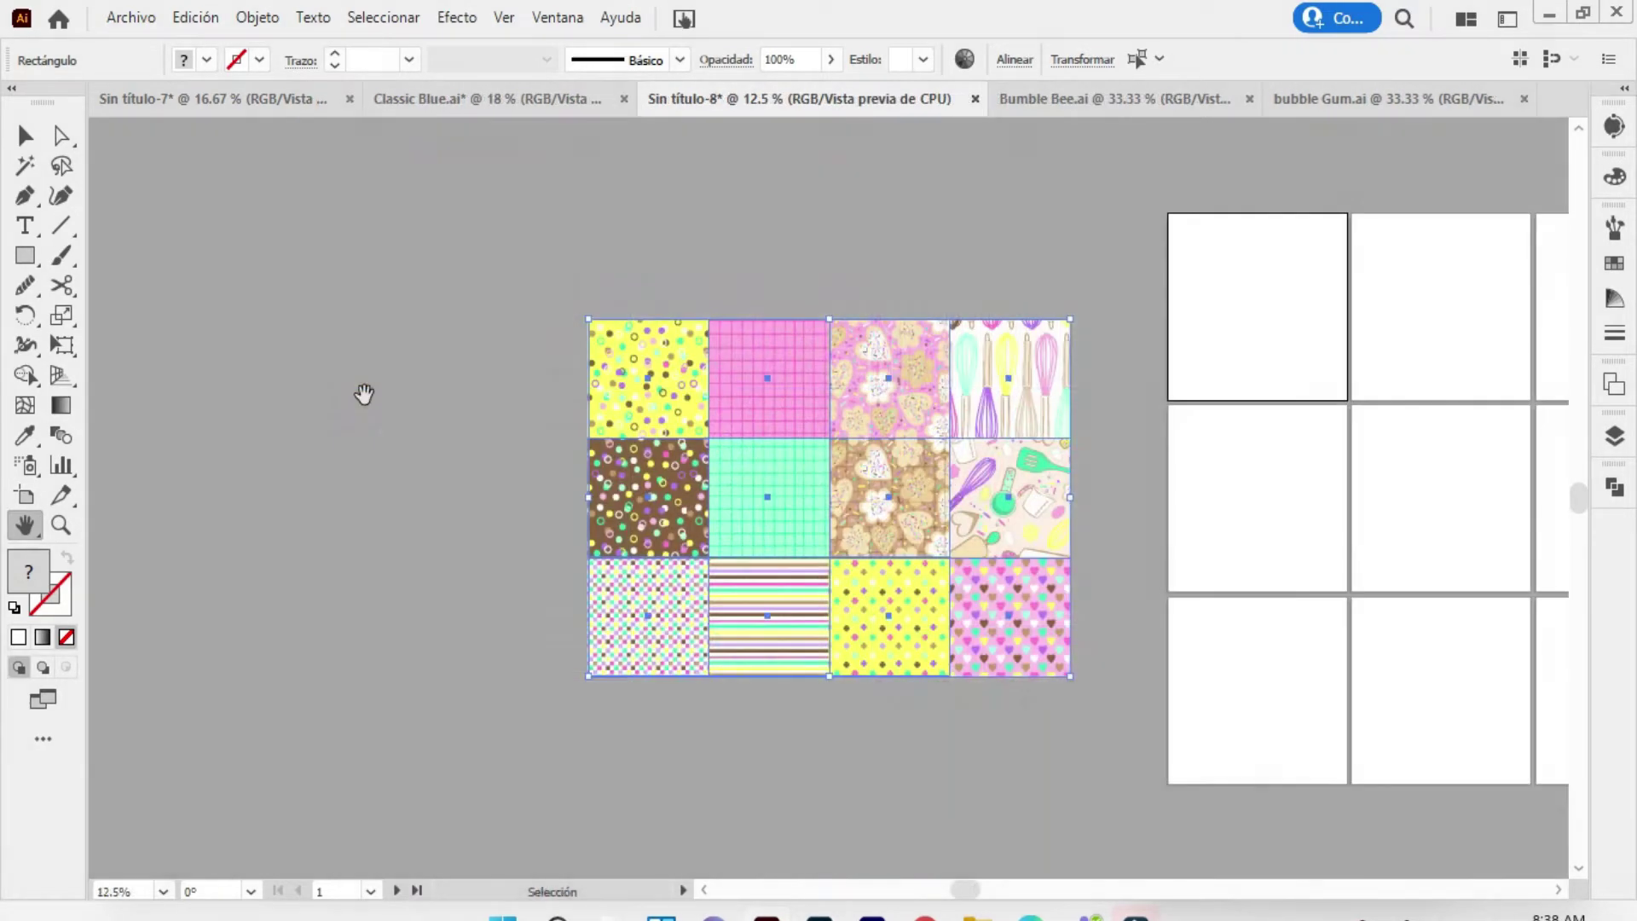
pyautogui.moveTo(750, 376); pyautogui.dragTo(288, 361)
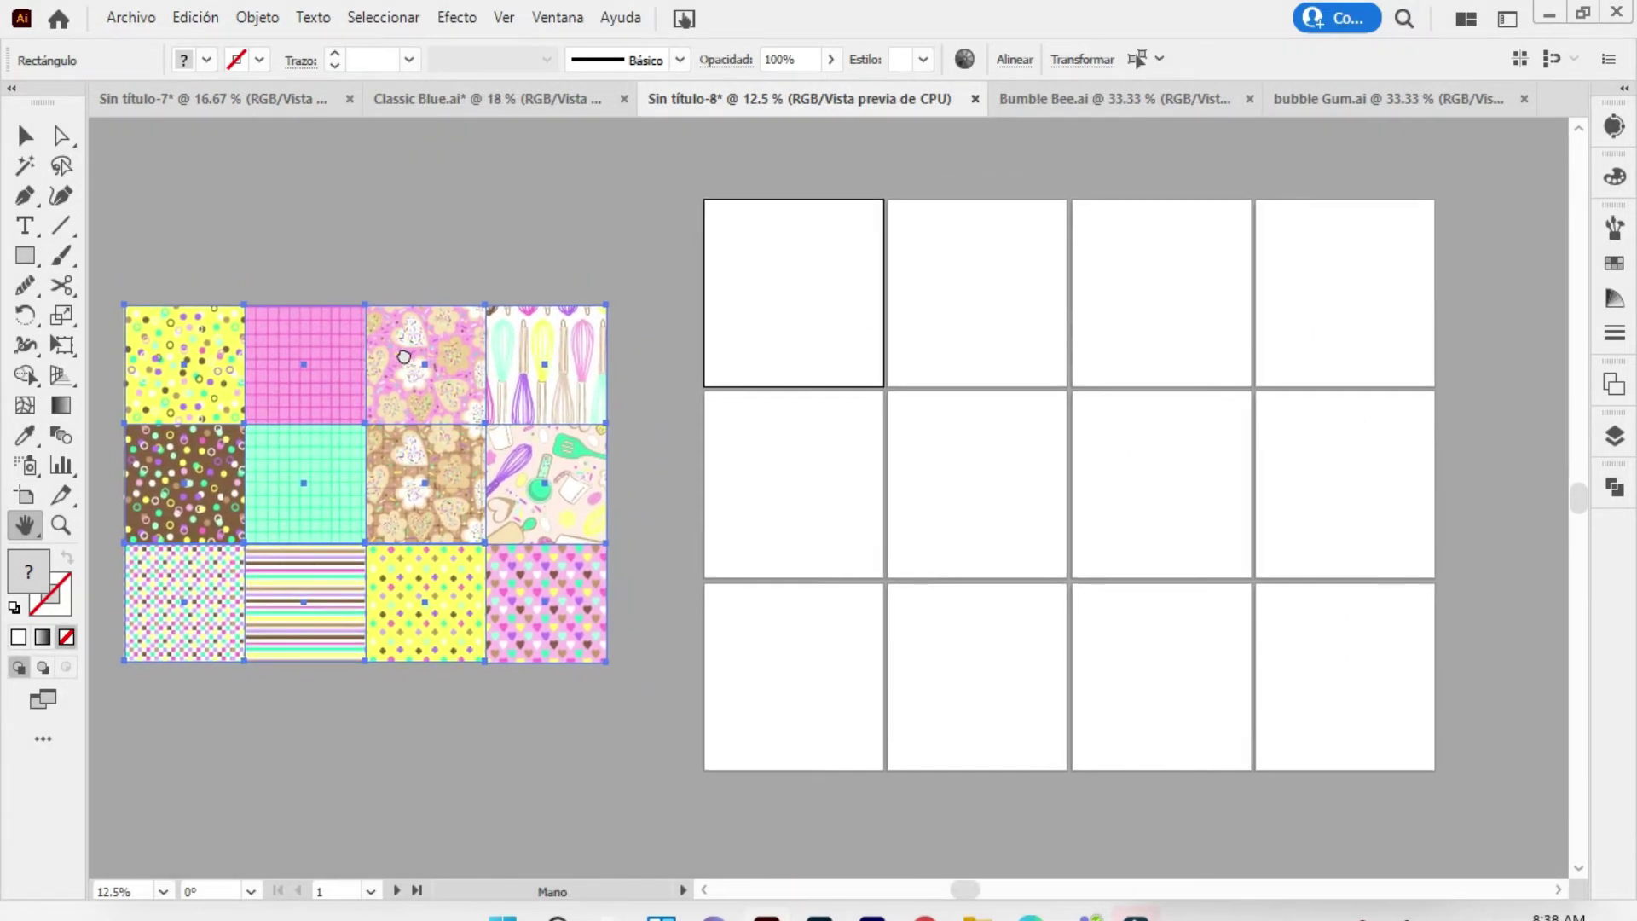
pyautogui.press('v')
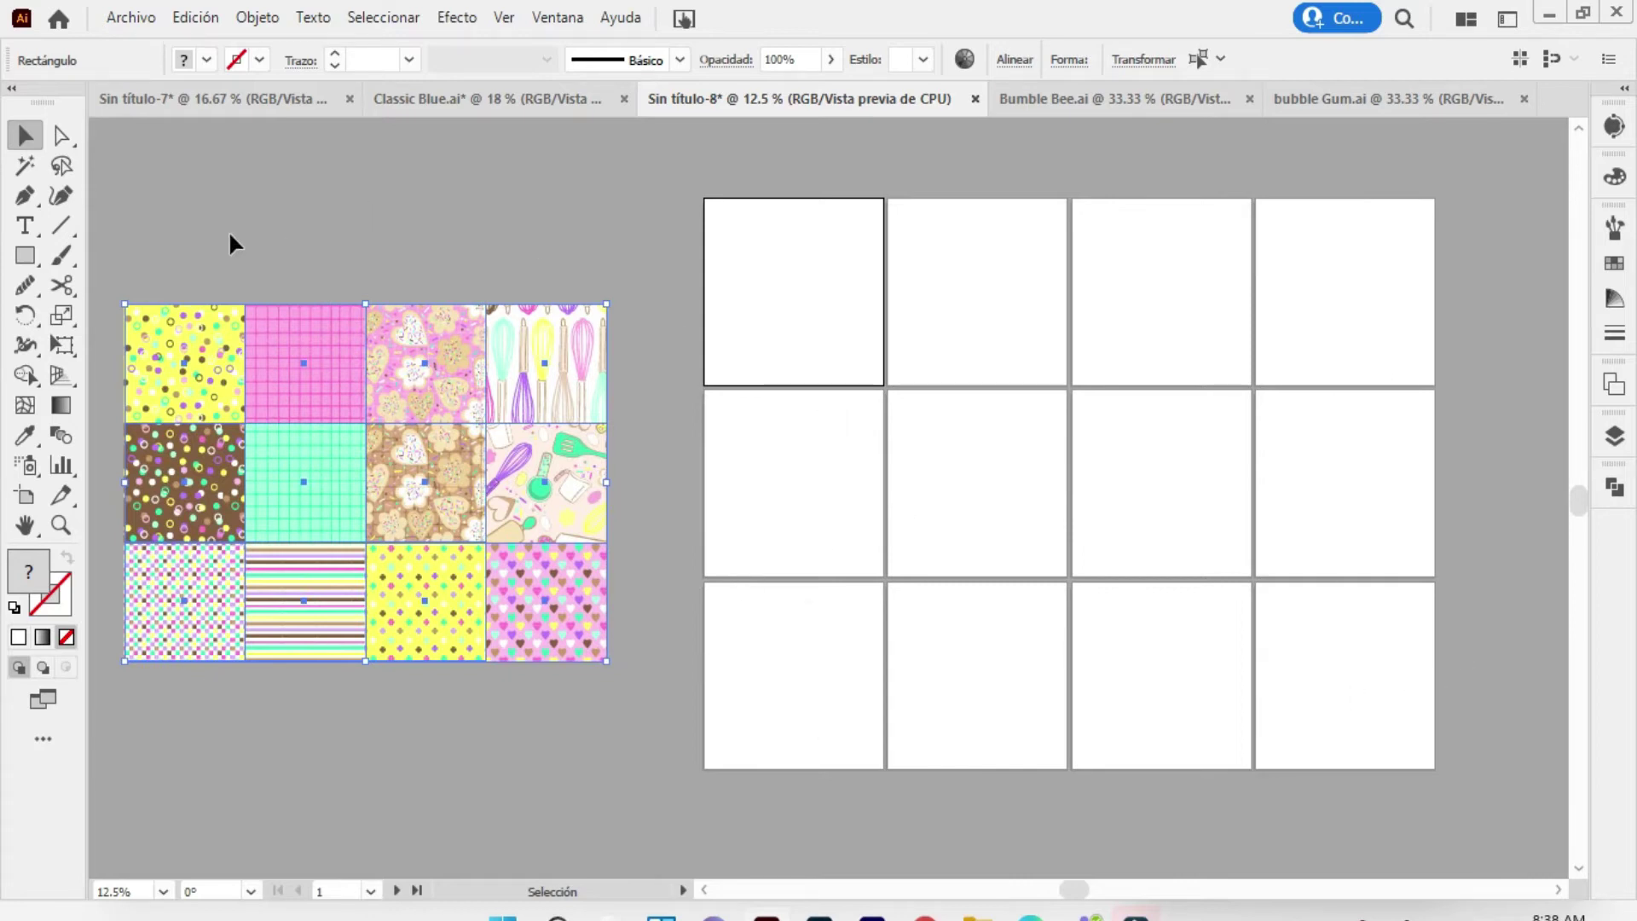
# Draw a 12 × 12 in square on the first artboard and Alt-drag copies onto other artboards
pyautogui.click(24, 255)
pyautogui.click(804, 278)
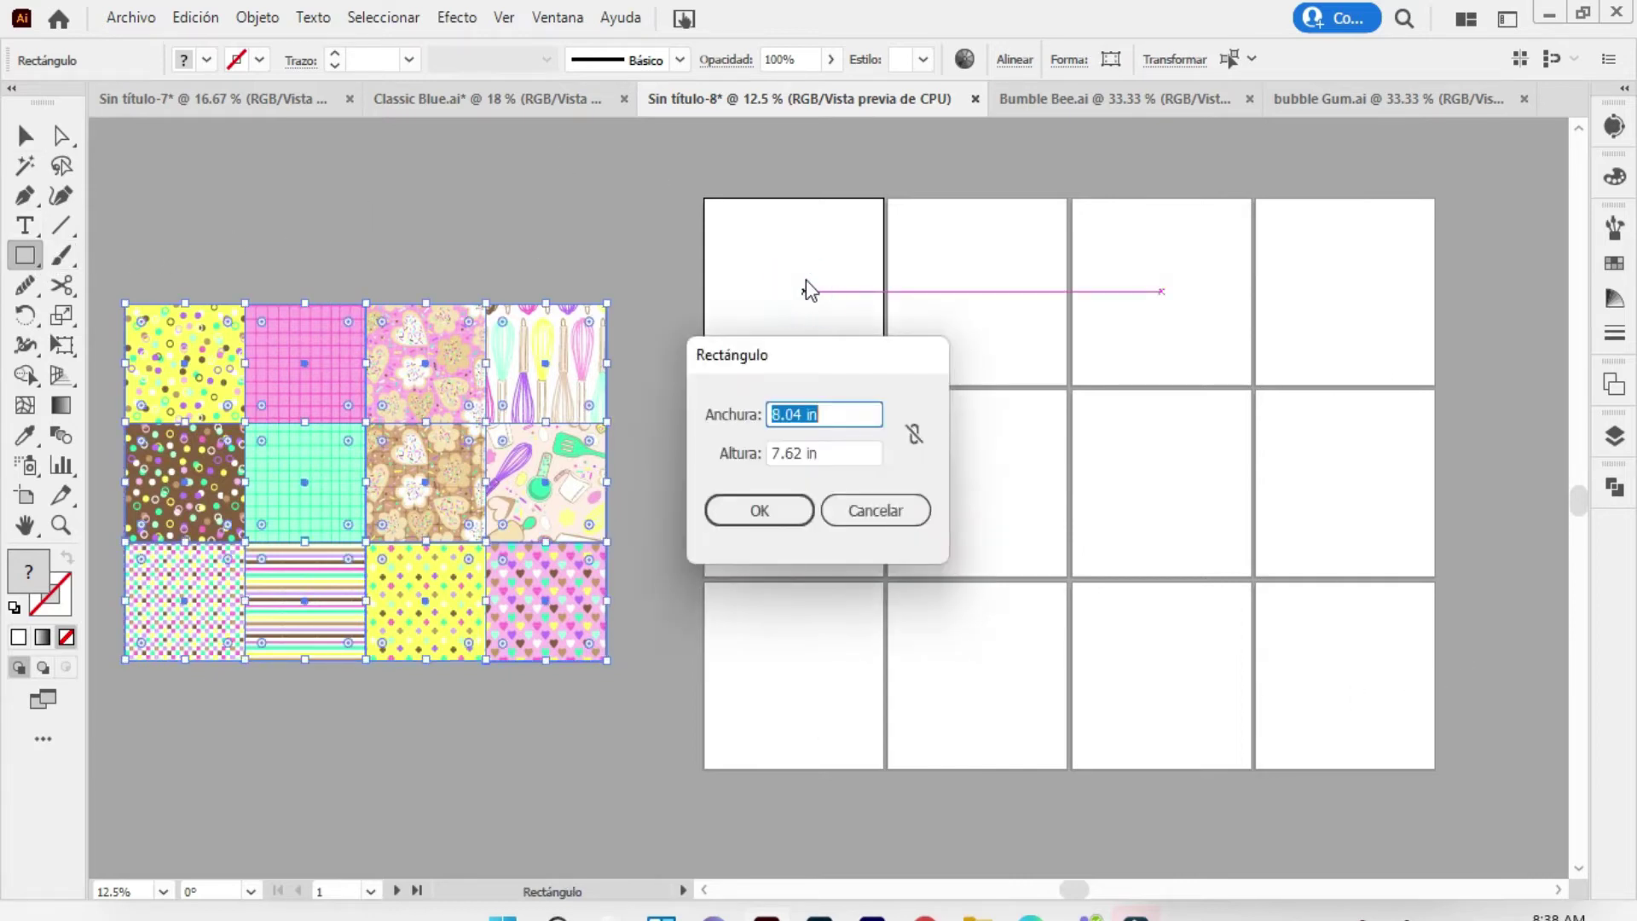
pyautogui.press('Tab')
pyautogui.write('1')
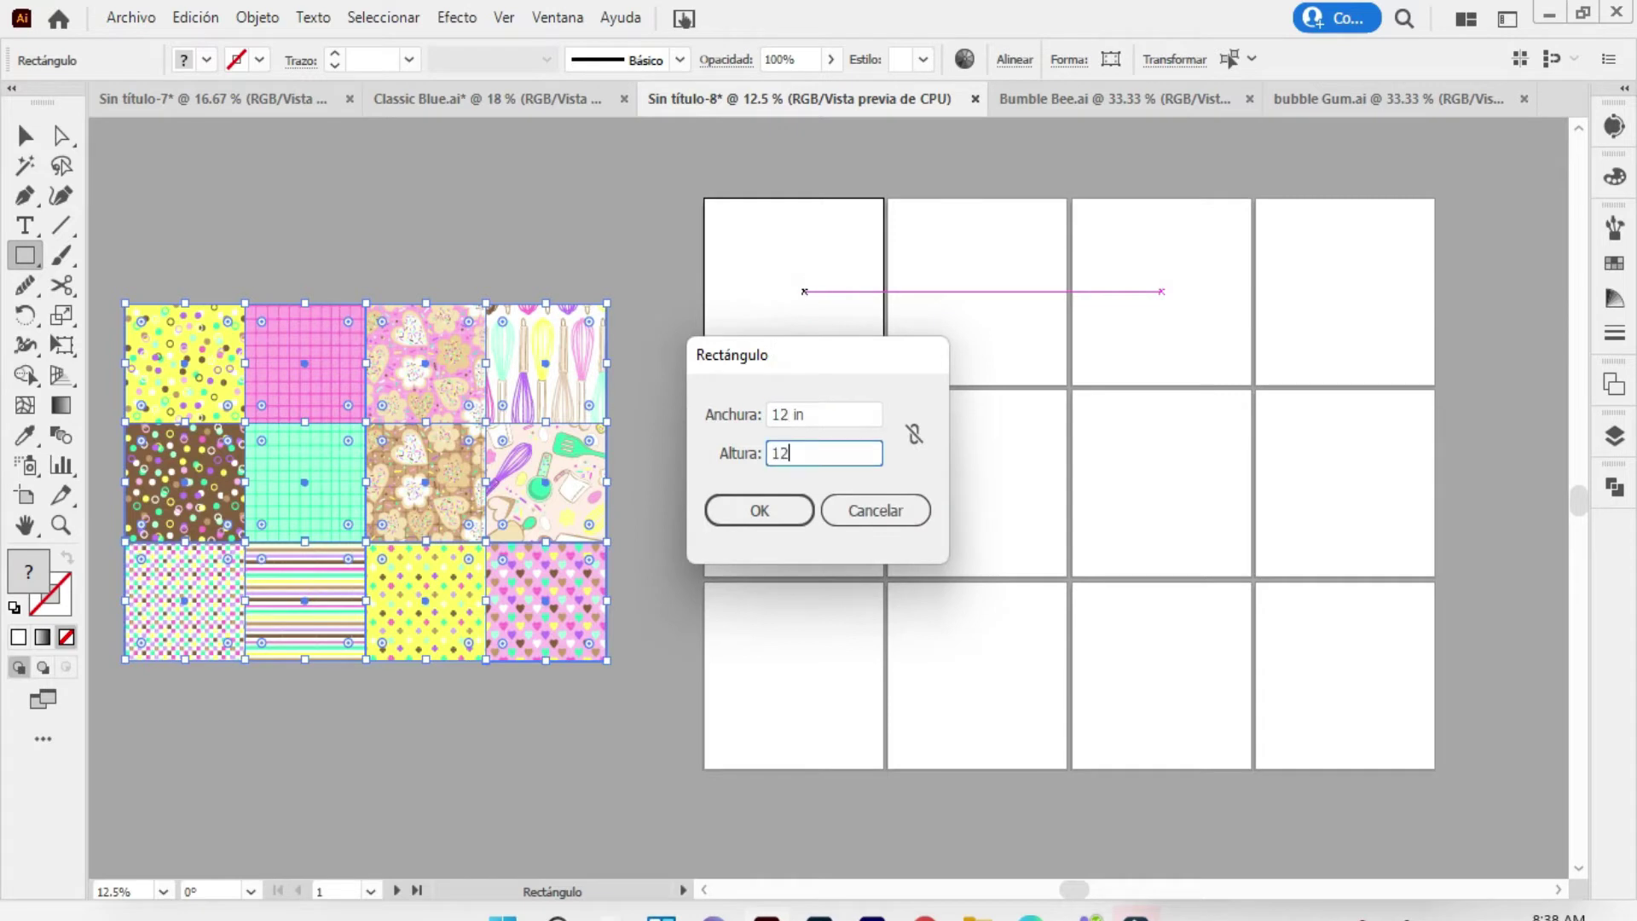
pyautogui.click(766, 509)
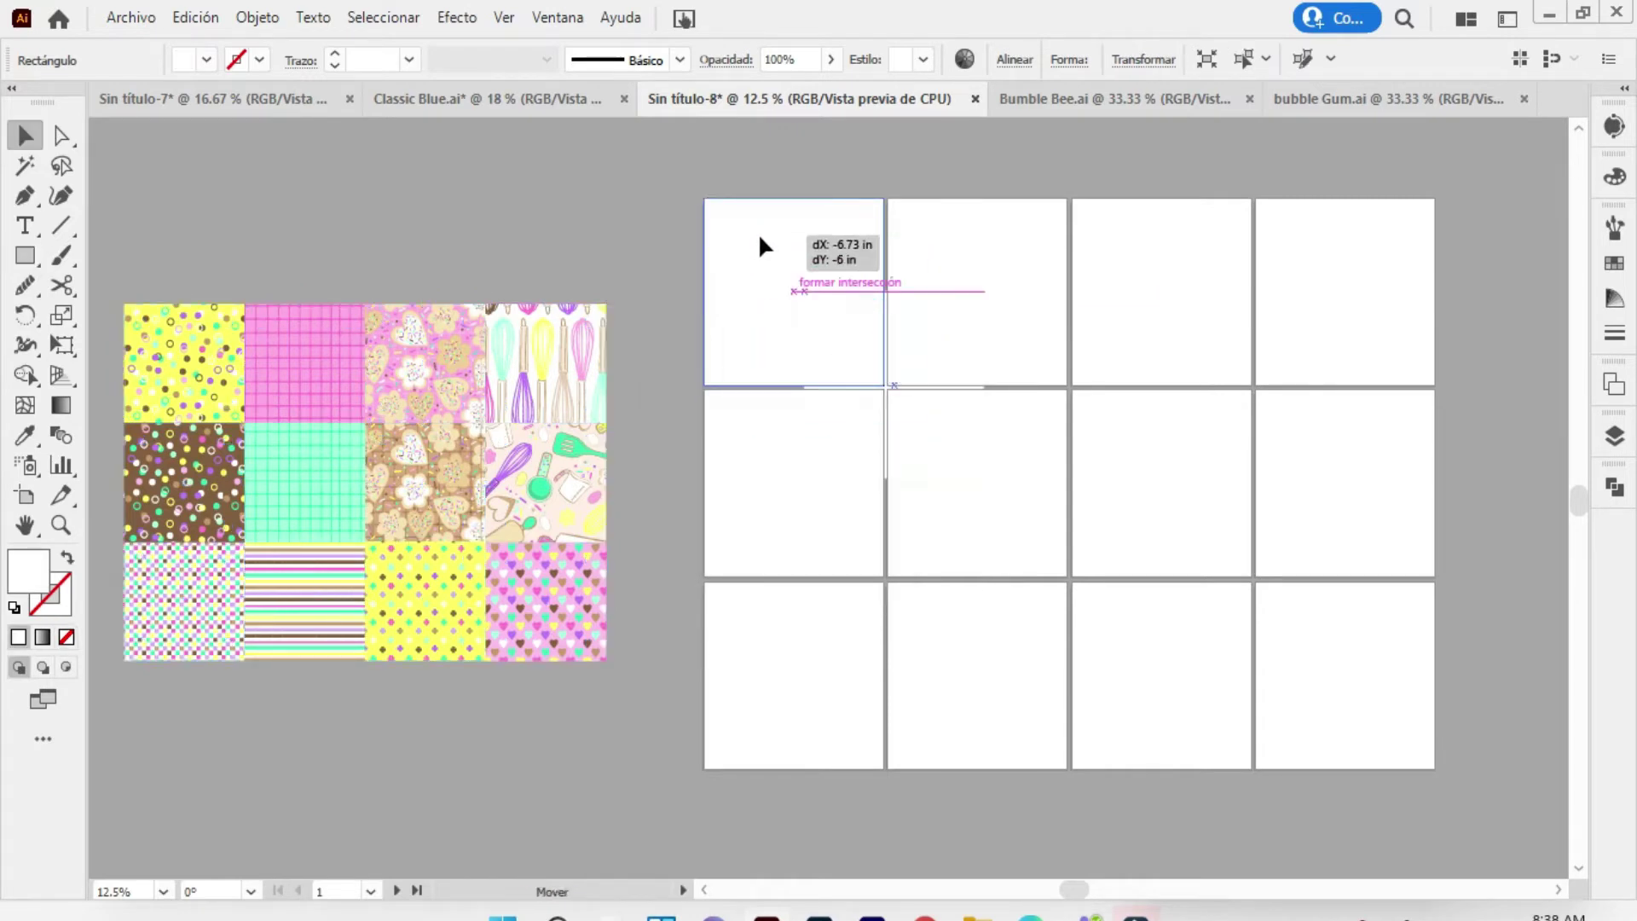
pyautogui.press('v')
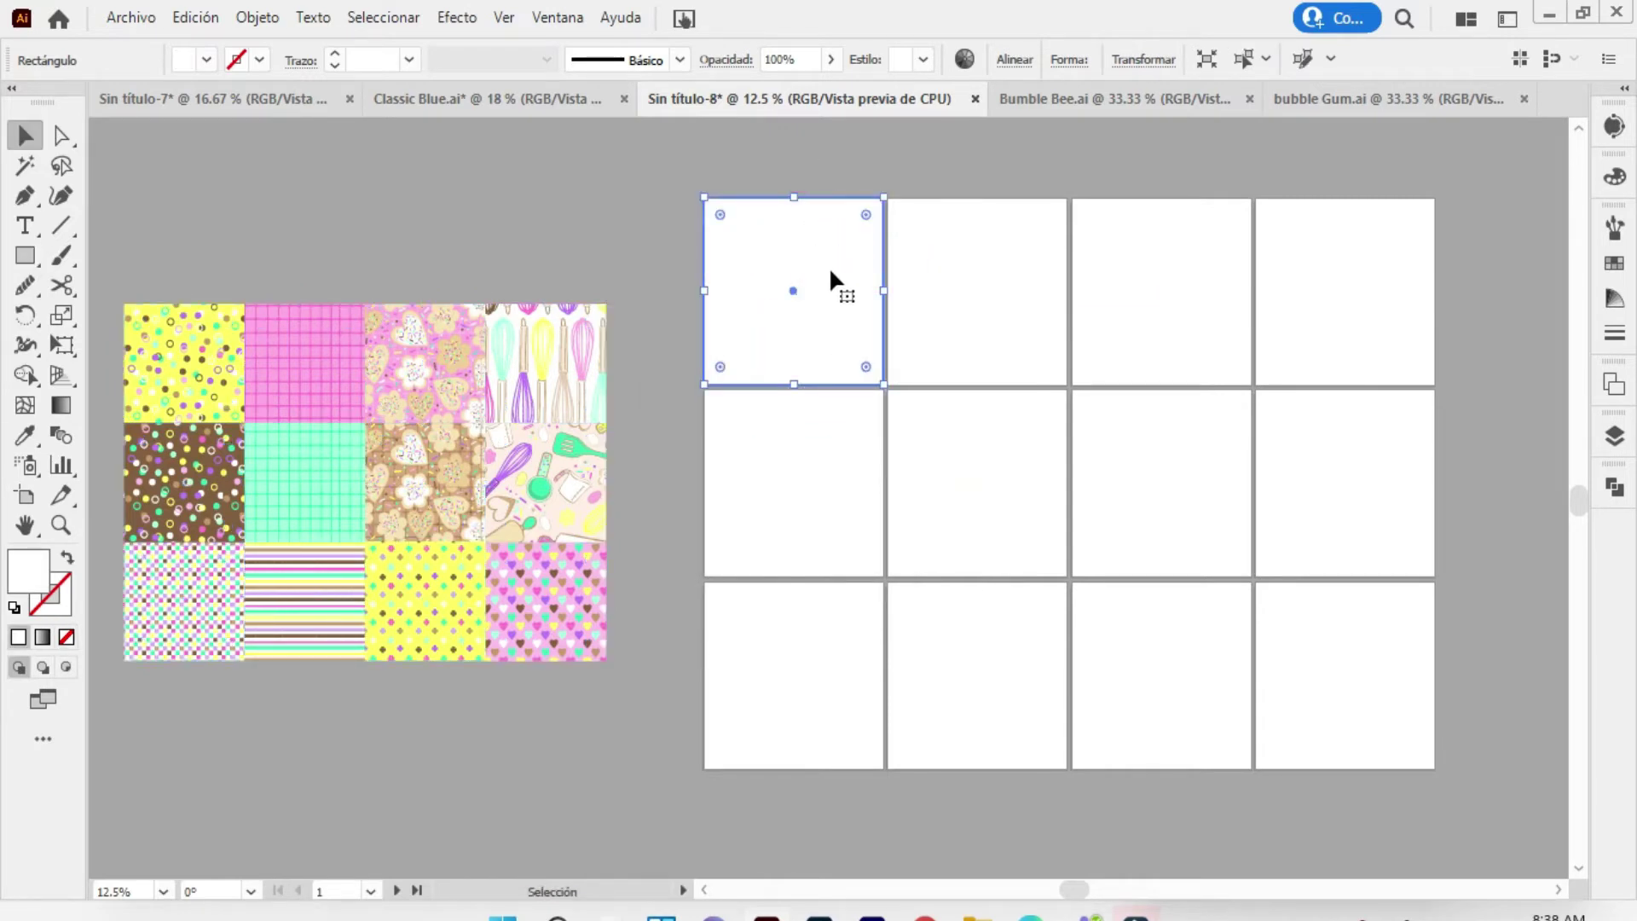
pyautogui.moveTo(823, 273); pyautogui.dragTo(1329, 283)
pyautogui.moveTo(1330, 283)
pyautogui.mouseDown()
pyautogui.moveTo(856, 446)
pyautogui.moveTo(1050, 465)
pyautogui.moveTo(1147, 639)
pyautogui.moveTo(1337, 640)
pyautogui.mouseUp()
# Centre the squares on artboards 1–4 horizontally and vertically, aligned to the artboard
pyautogui.click(768, 290)
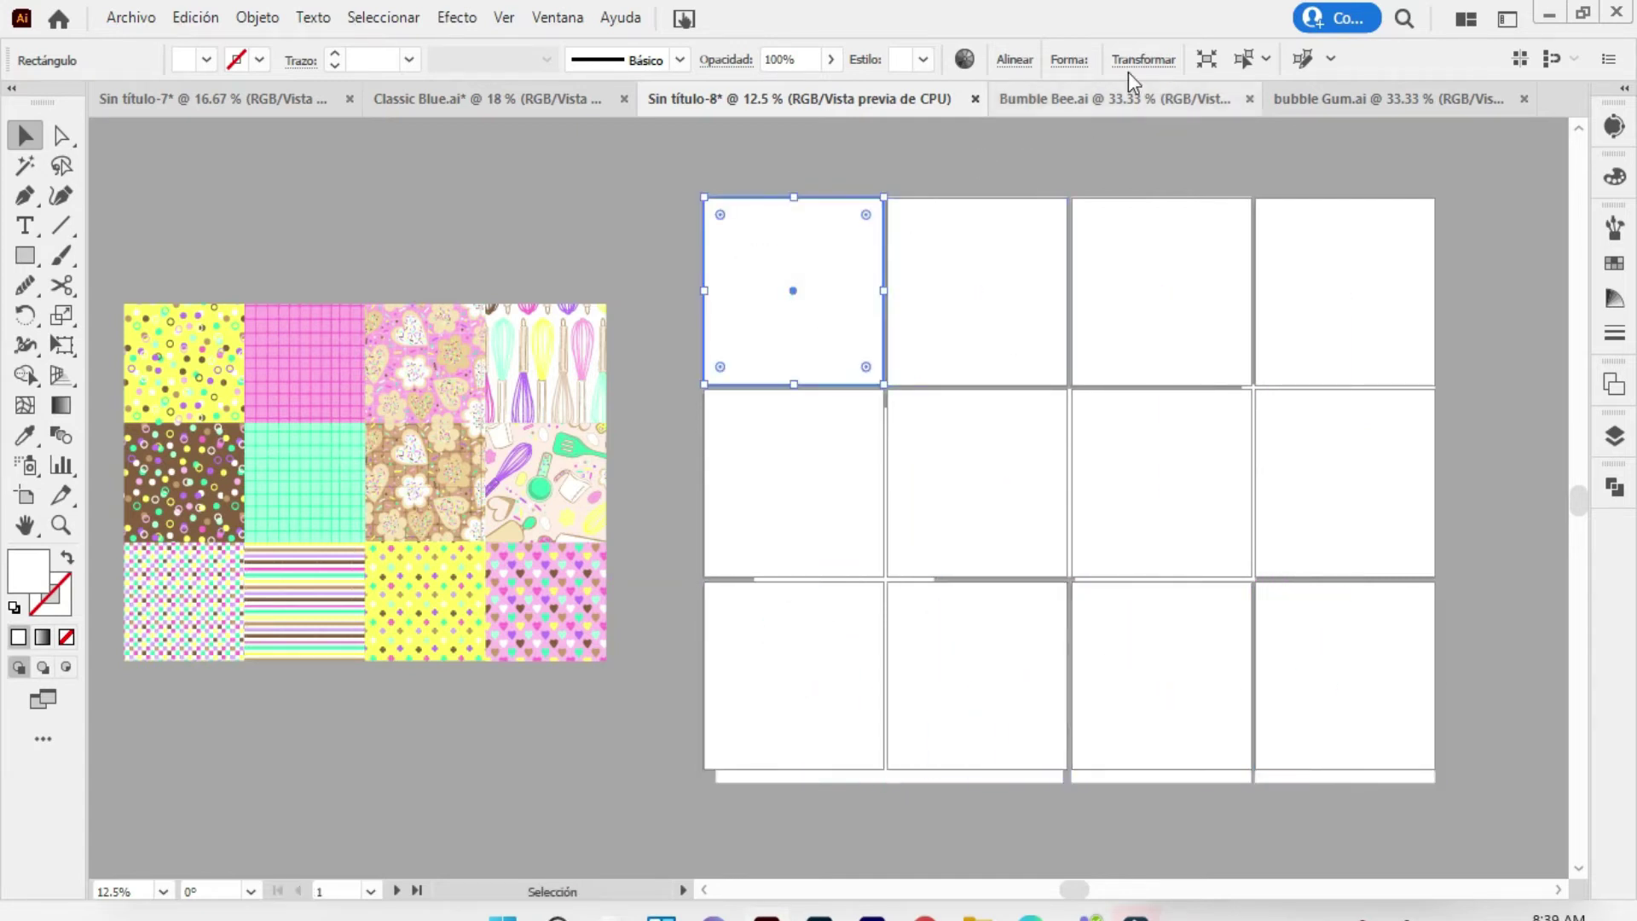
pyautogui.click(1012, 61)
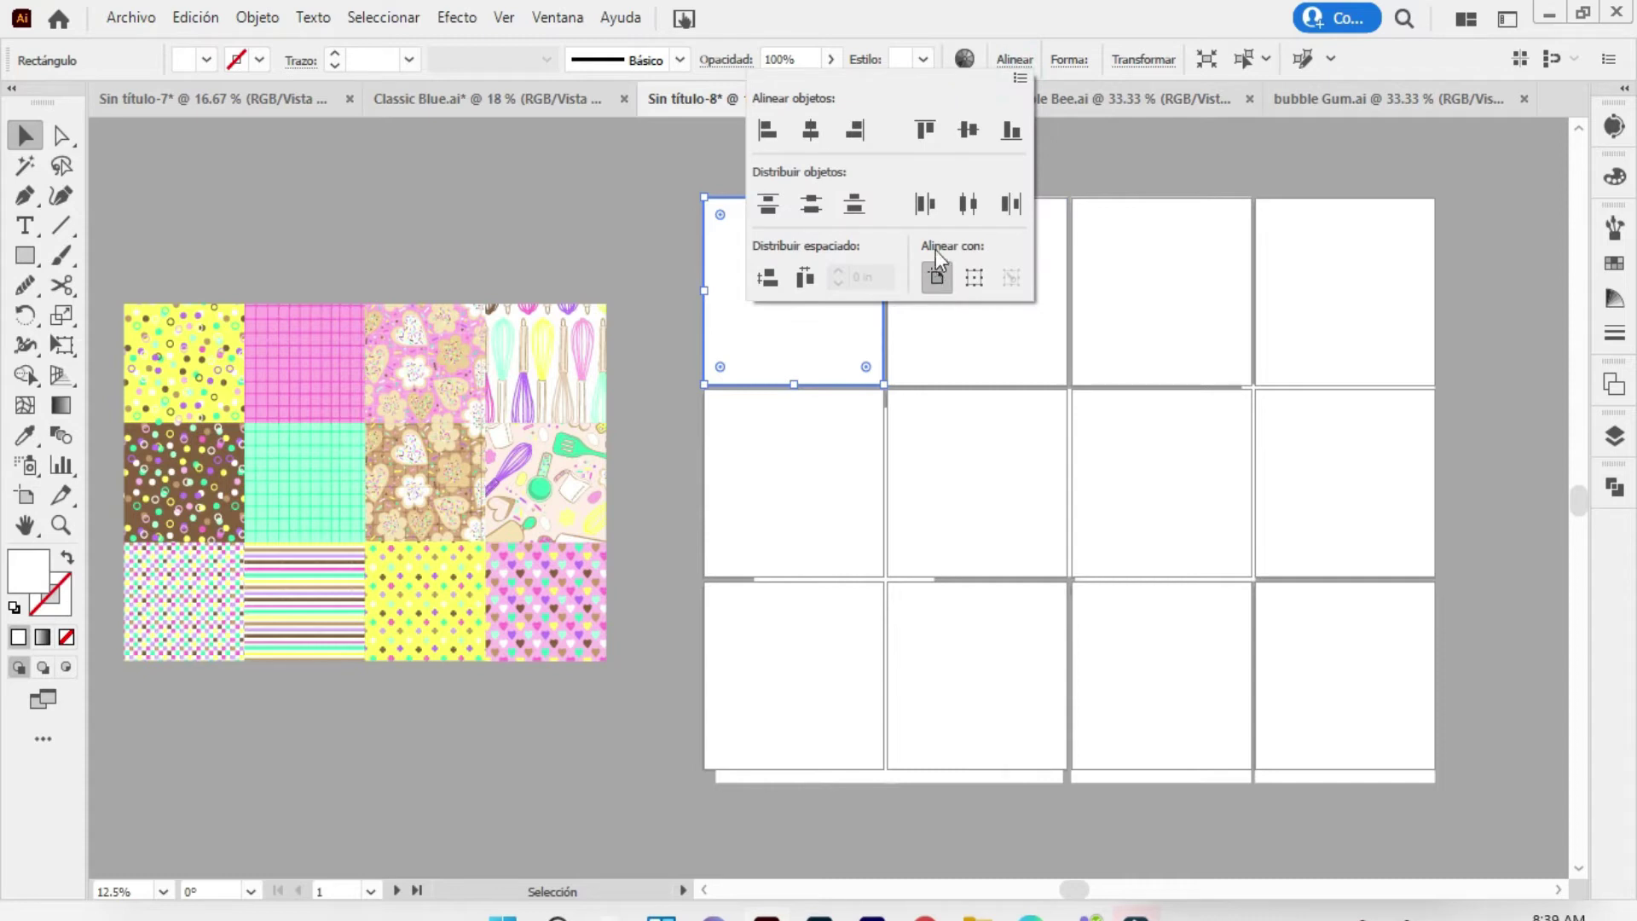
pyautogui.click(810, 130)
pyautogui.click(967, 130)
pyautogui.click(959, 347)
pyautogui.click(1000, 309)
pyautogui.click(1011, 61)
pyautogui.click(967, 130)
pyautogui.click(810, 129)
pyautogui.click(1143, 267)
pyautogui.click(1154, 209)
pyautogui.click(1013, 60)
pyautogui.click(812, 128)
pyautogui.click(968, 129)
pyautogui.click(1293, 255)
pyautogui.click(1323, 230)
pyautogui.click(1013, 60)
pyautogui.click(811, 129)
pyautogui.click(968, 129)
# Centre the squares on artboards 5–8 horizontally and vertically on their artboards
pyautogui.click(762, 460)
pyautogui.hotkey('ctrl', 'v')
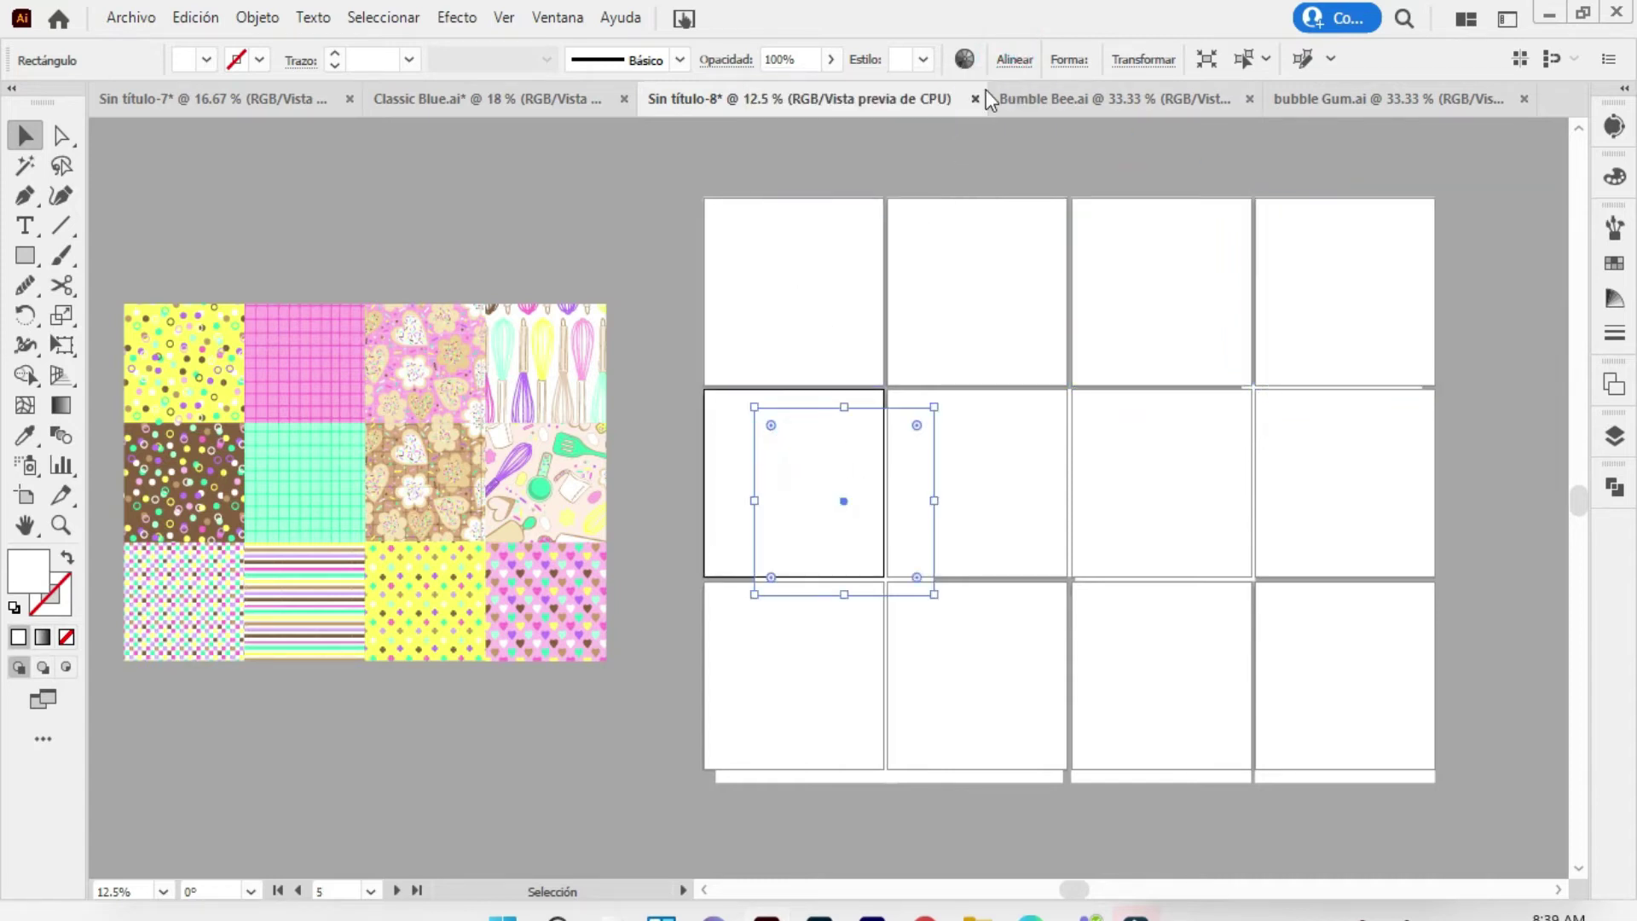
pyautogui.click(1013, 60)
pyautogui.click(811, 129)
pyautogui.click(967, 129)
pyautogui.click(987, 436)
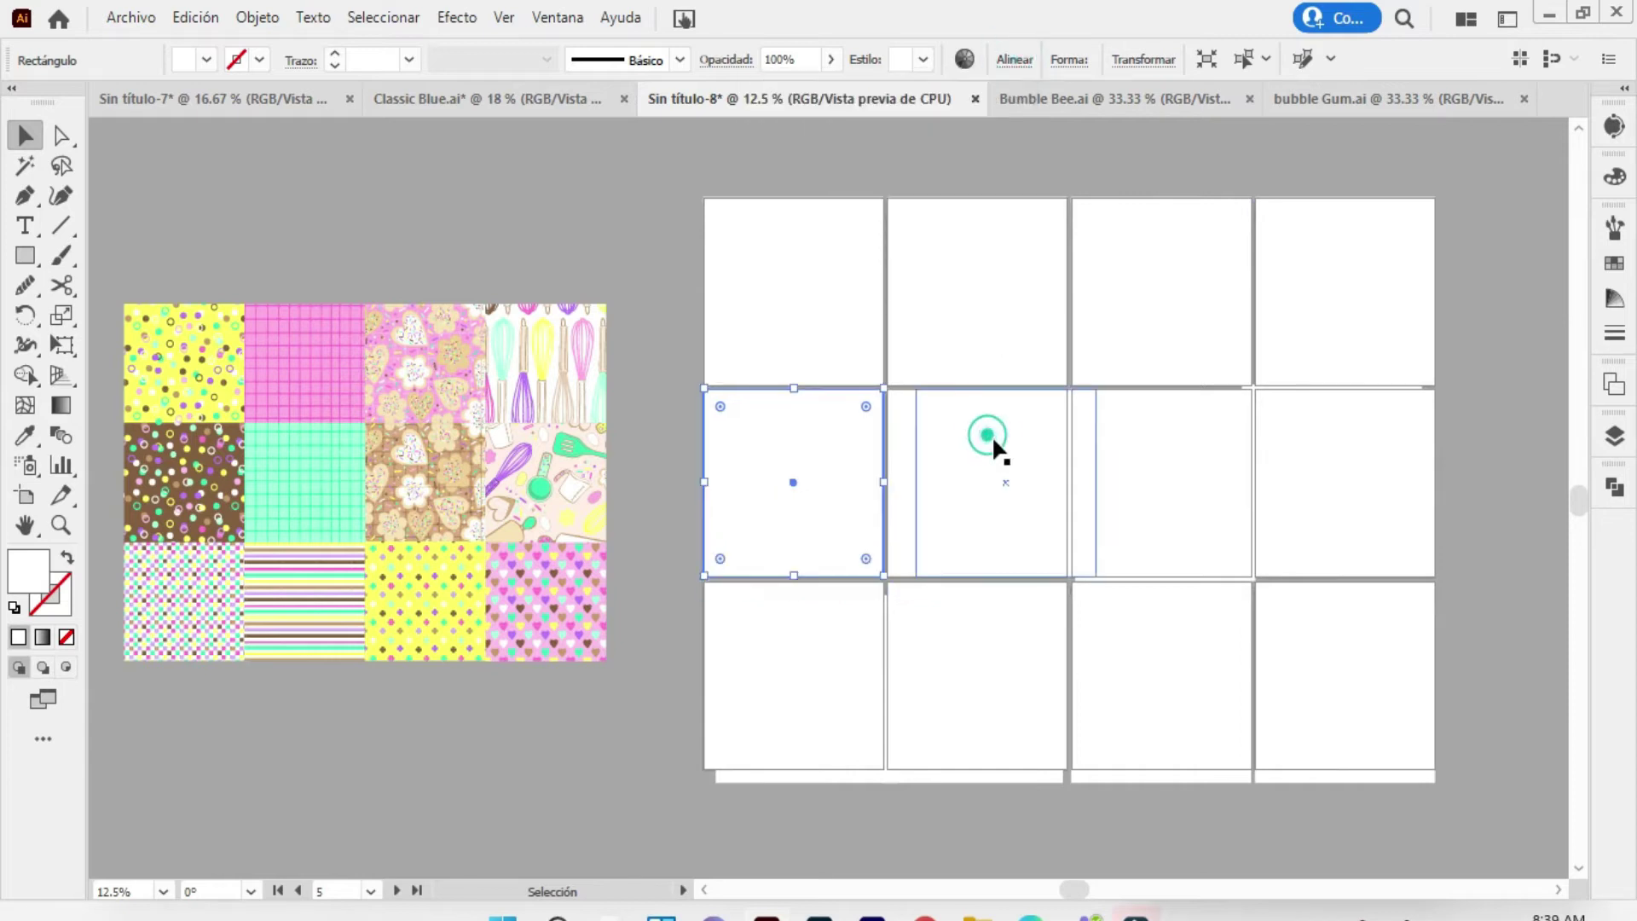
pyautogui.click(1013, 59)
pyautogui.click(811, 129)
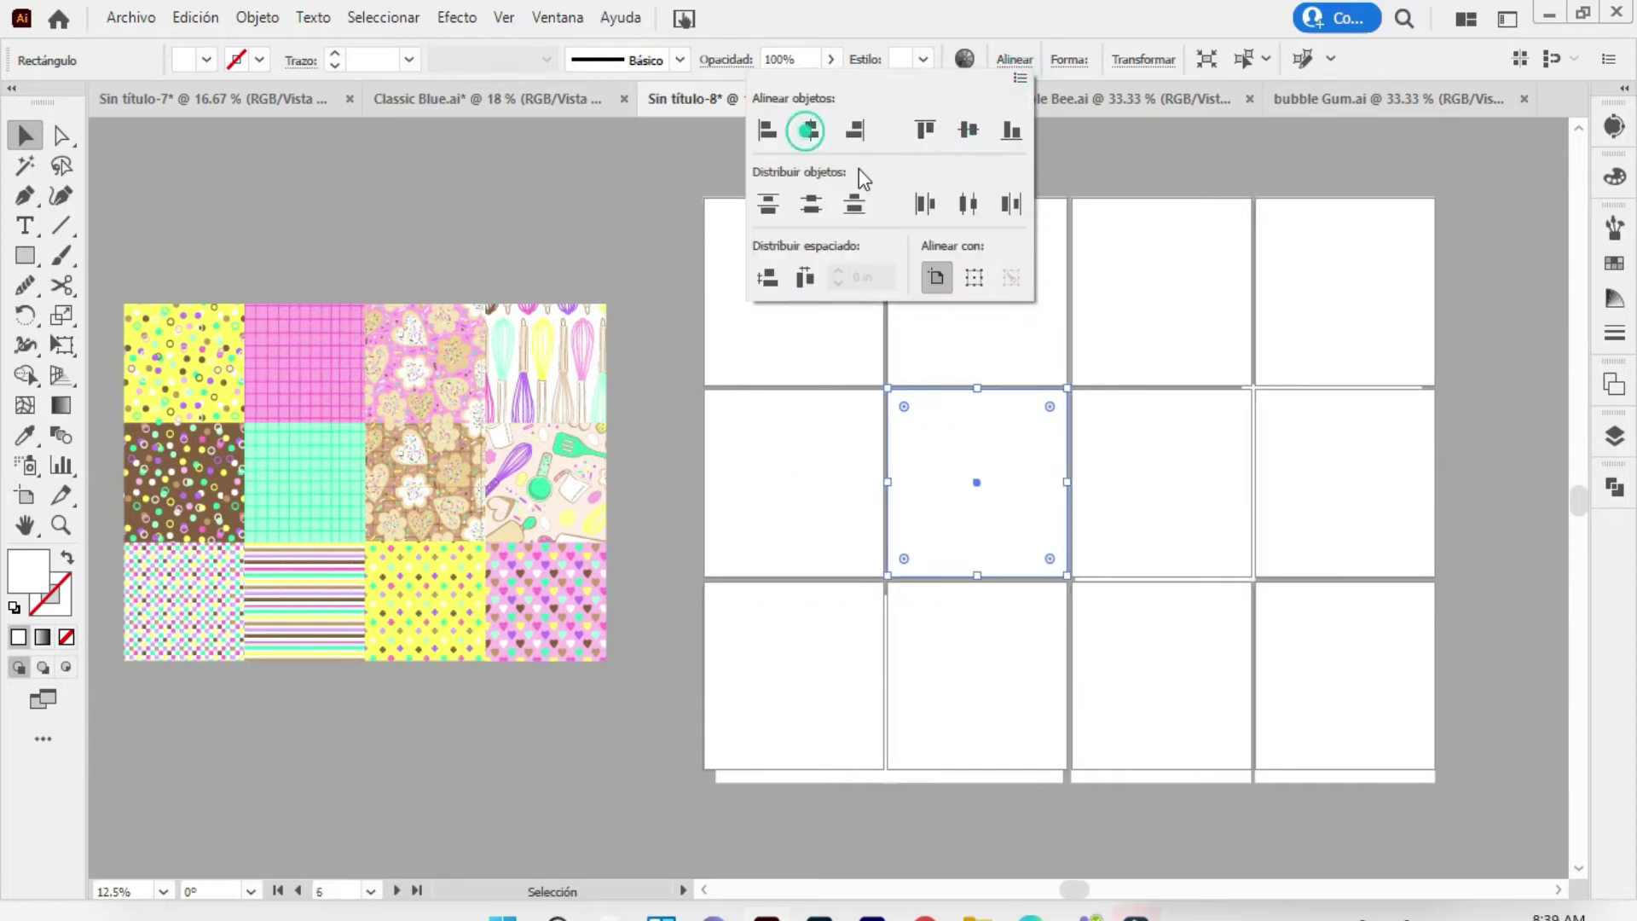
pyautogui.click(1162, 443)
pyautogui.click(1014, 60)
pyautogui.click(966, 129)
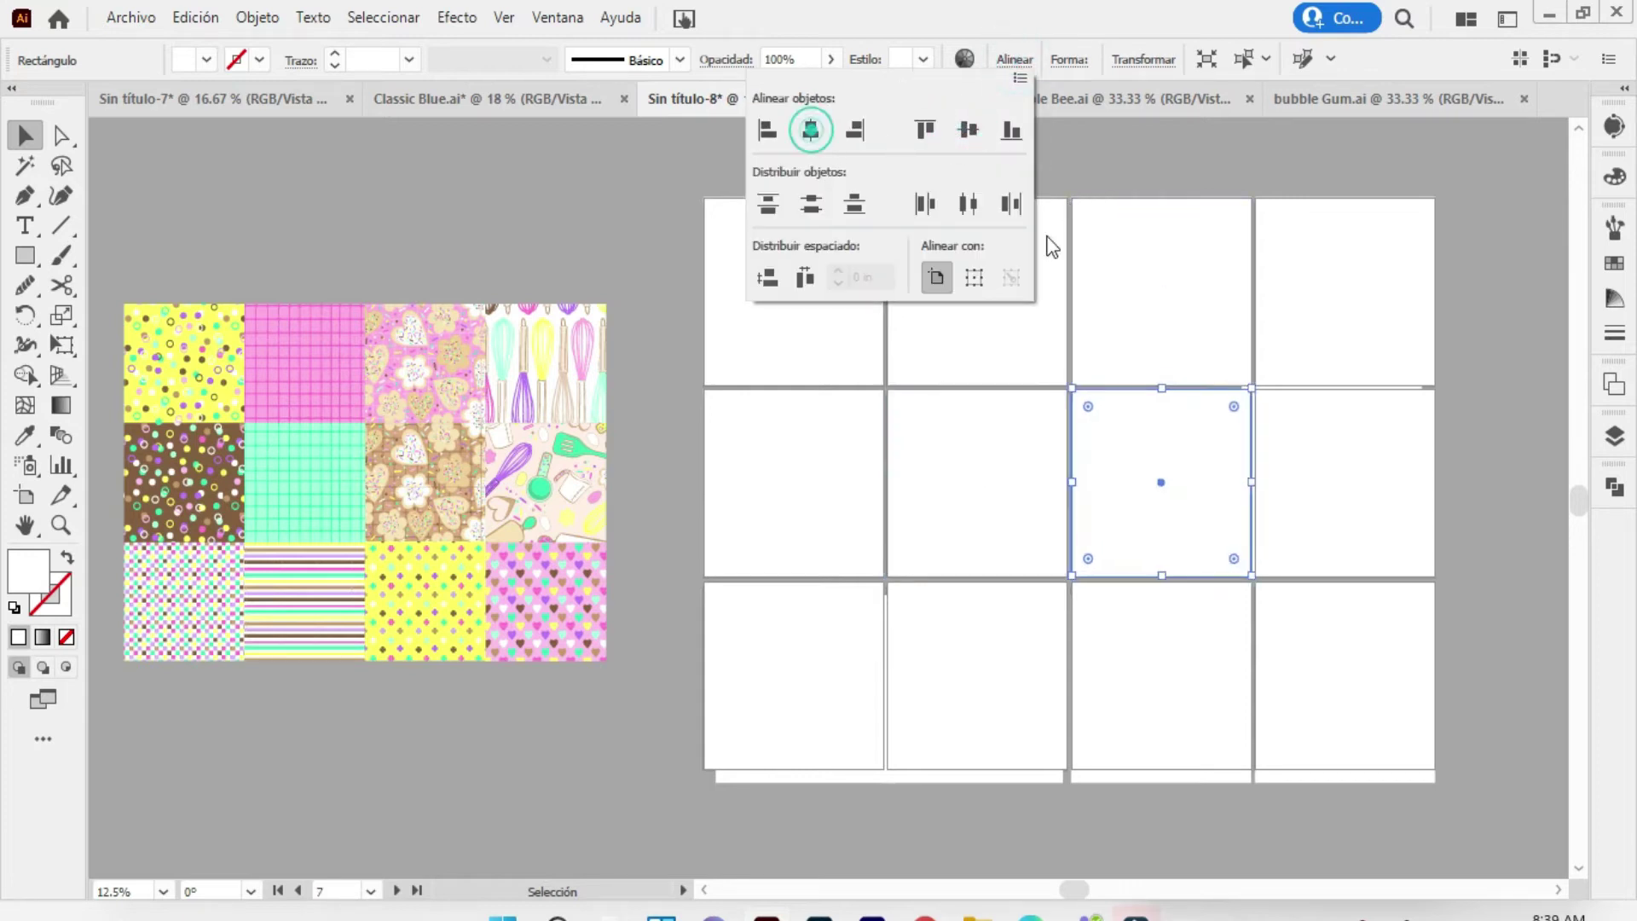
pyautogui.click(1344, 443)
pyautogui.click(1013, 59)
pyautogui.click(811, 129)
pyautogui.click(967, 130)
# Centre the squares on artboards 9–12 horizontally and vertically on their artboards
pyautogui.click(820, 690)
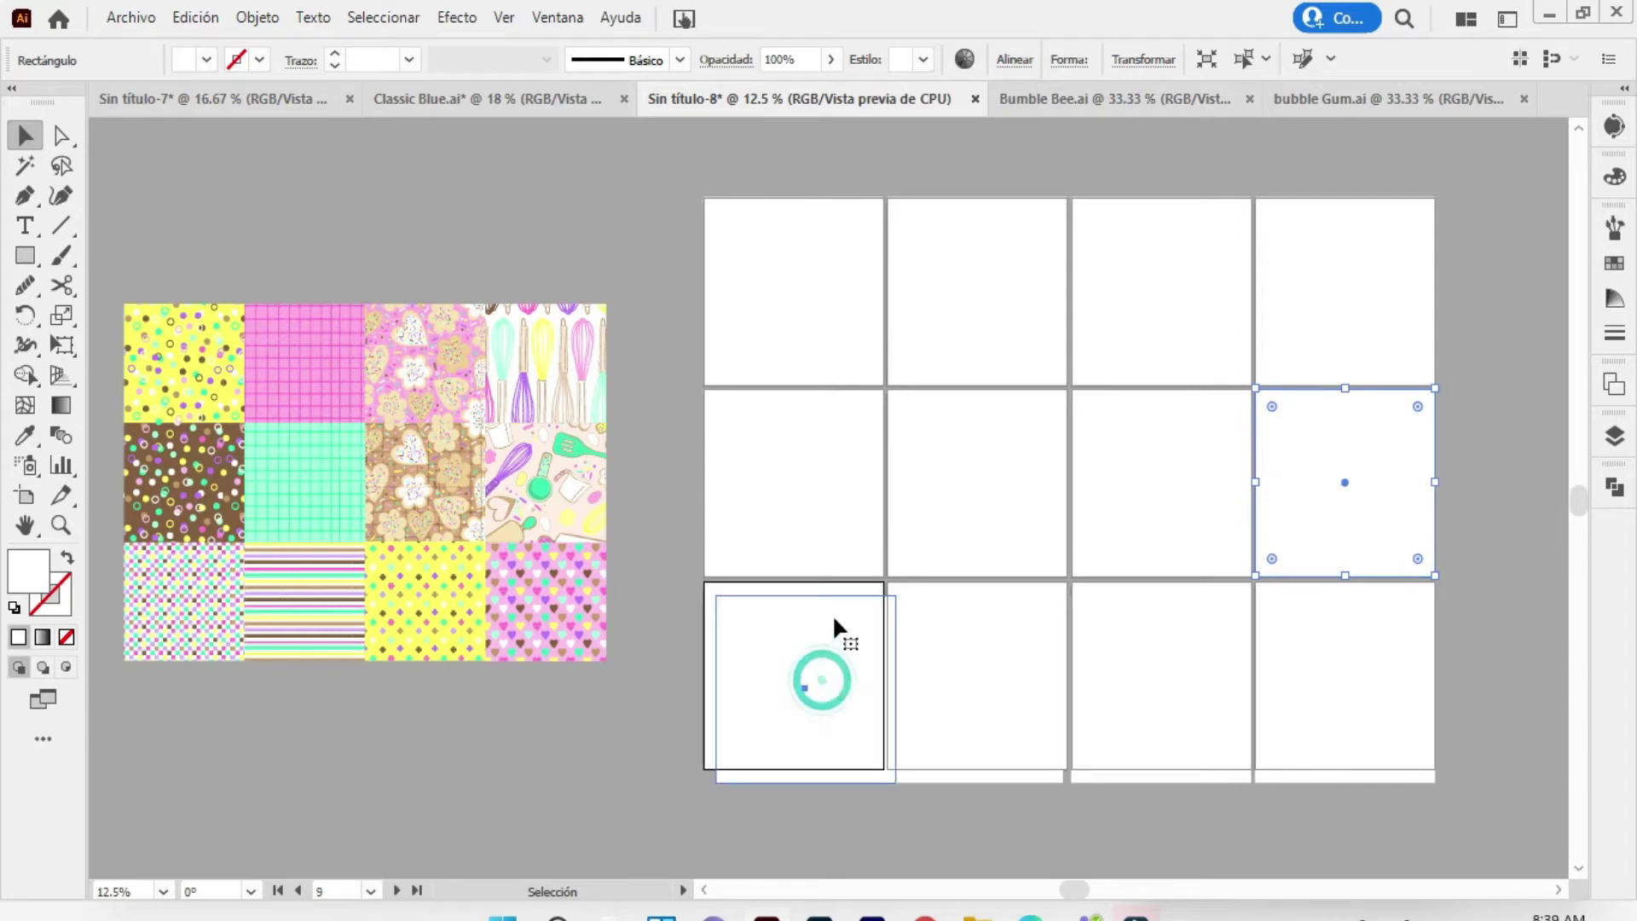
pyautogui.click(1013, 59)
pyautogui.click(811, 130)
pyautogui.click(967, 130)
pyautogui.click(986, 672)
pyautogui.click(1013, 60)
pyautogui.click(966, 130)
pyautogui.click(811, 130)
pyautogui.click(1182, 646)
pyautogui.click(1014, 59)
pyautogui.click(811, 130)
pyautogui.click(967, 130)
pyautogui.click(1352, 632)
pyautogui.click(1013, 60)
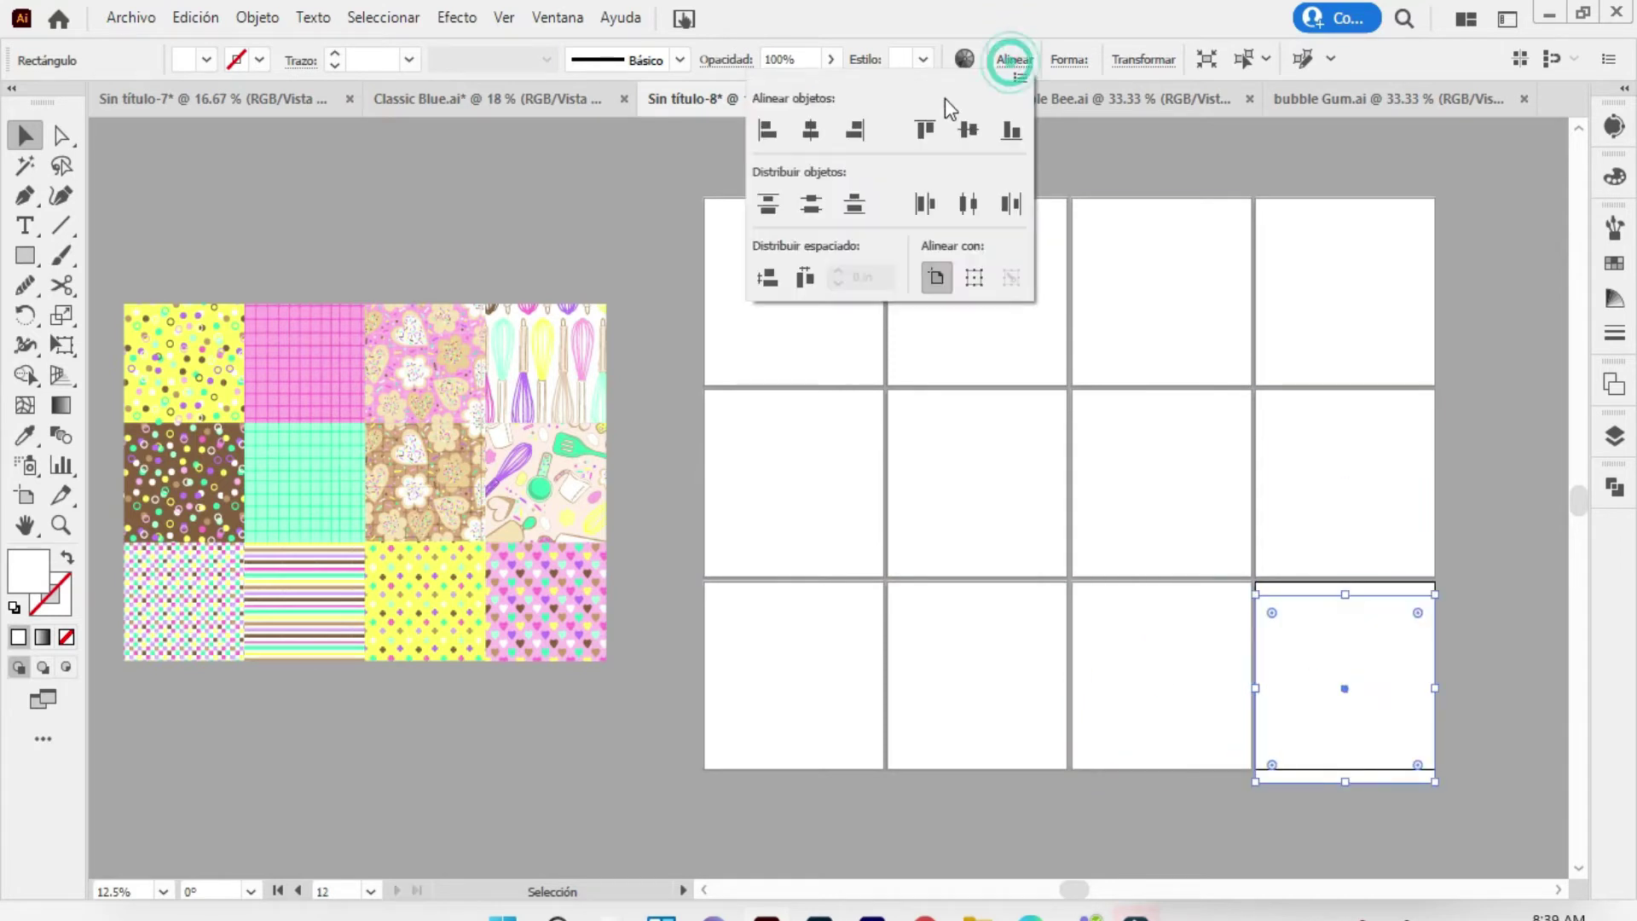
pyautogui.click(966, 129)
pyautogui.click(810, 129)
# Deselect everything and reselect the square on the first artboard
pyautogui.click(811, 130)
pyautogui.click(622, 136)
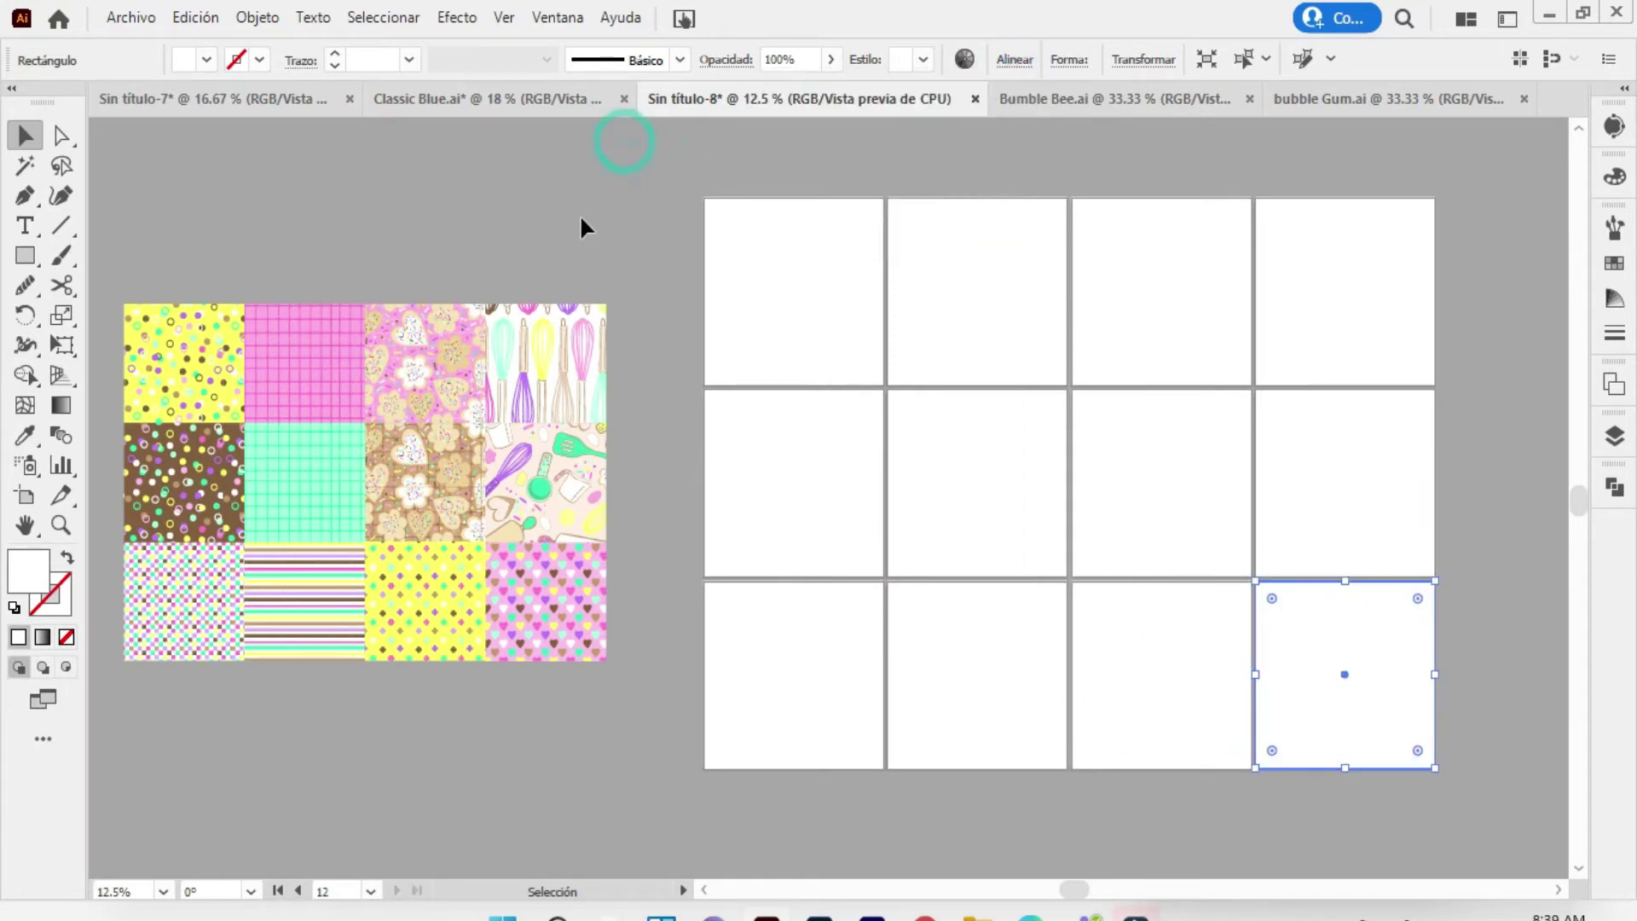
pyautogui.click(619, 212)
pyautogui.click(749, 256)
# Eyedrop kitchen-utensils, pink cookie, brown cookie, whisks and yellow dots patterns into the first squares
pyautogui.press('i')
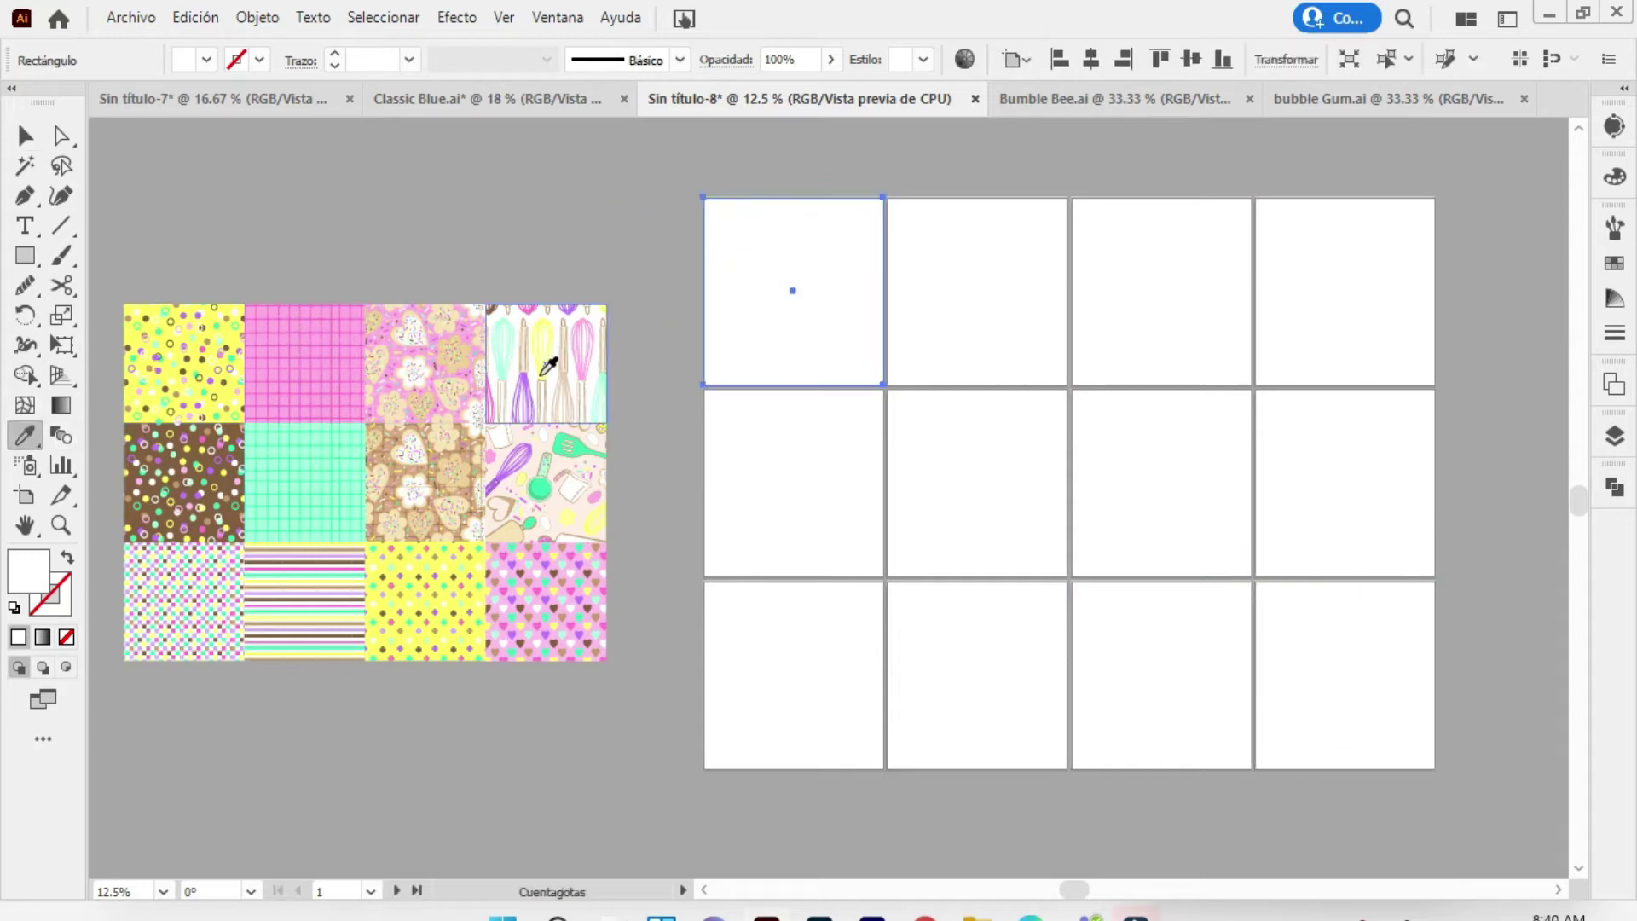
pyautogui.click(560, 471)
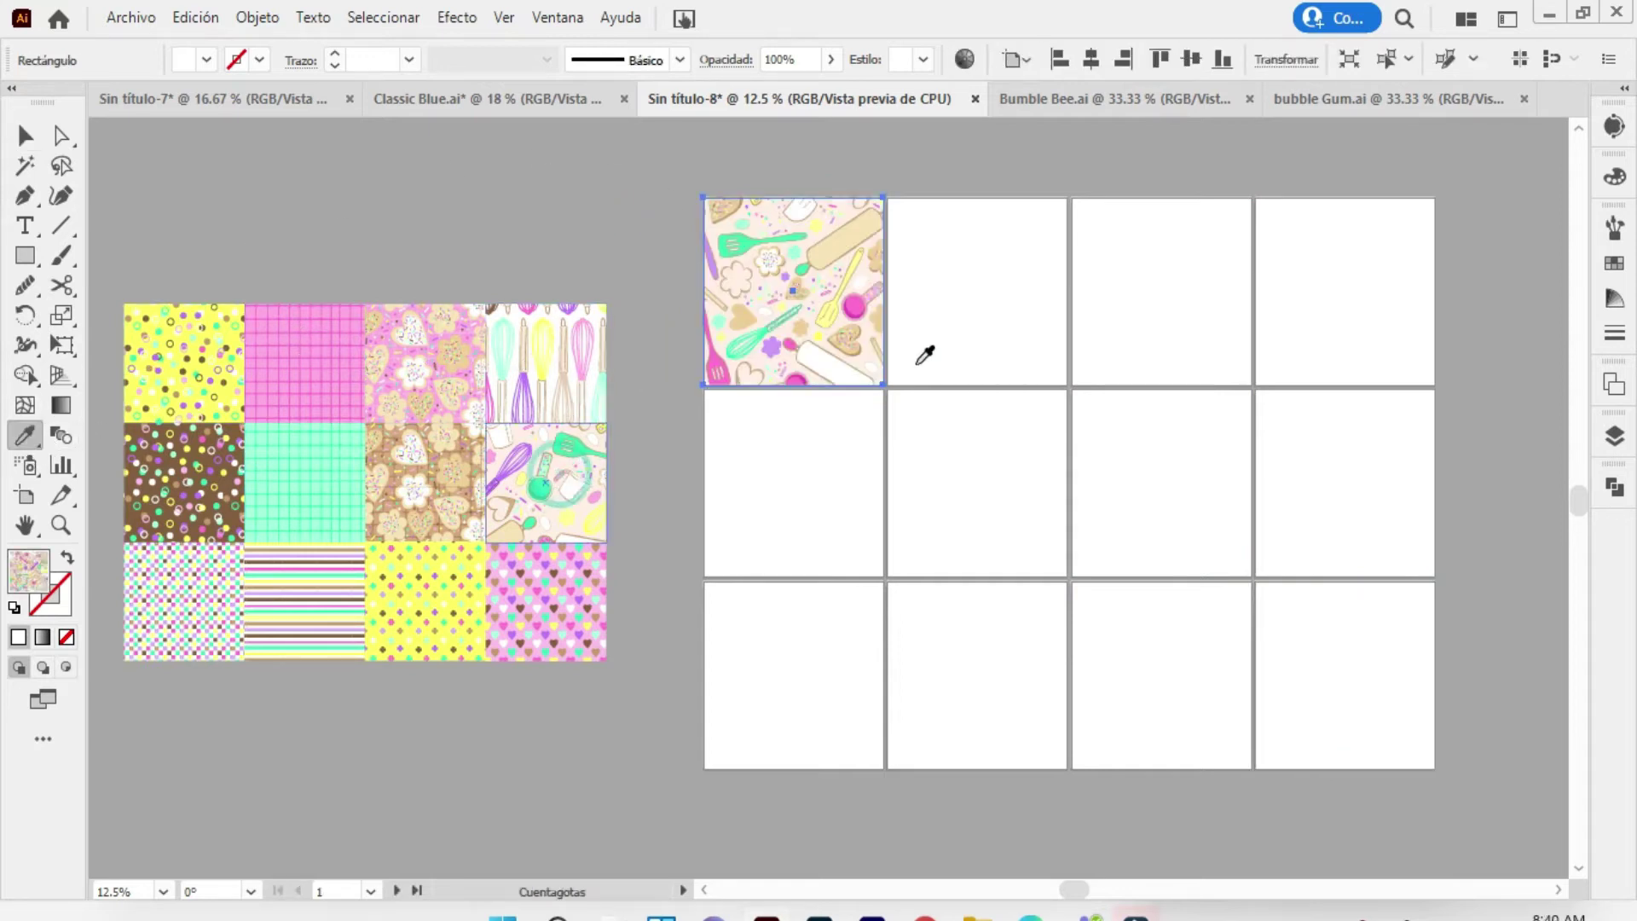
pyautogui.keyDown('ctrl'); pyautogui.click(961, 303); pyautogui.keyUp('ctrl')
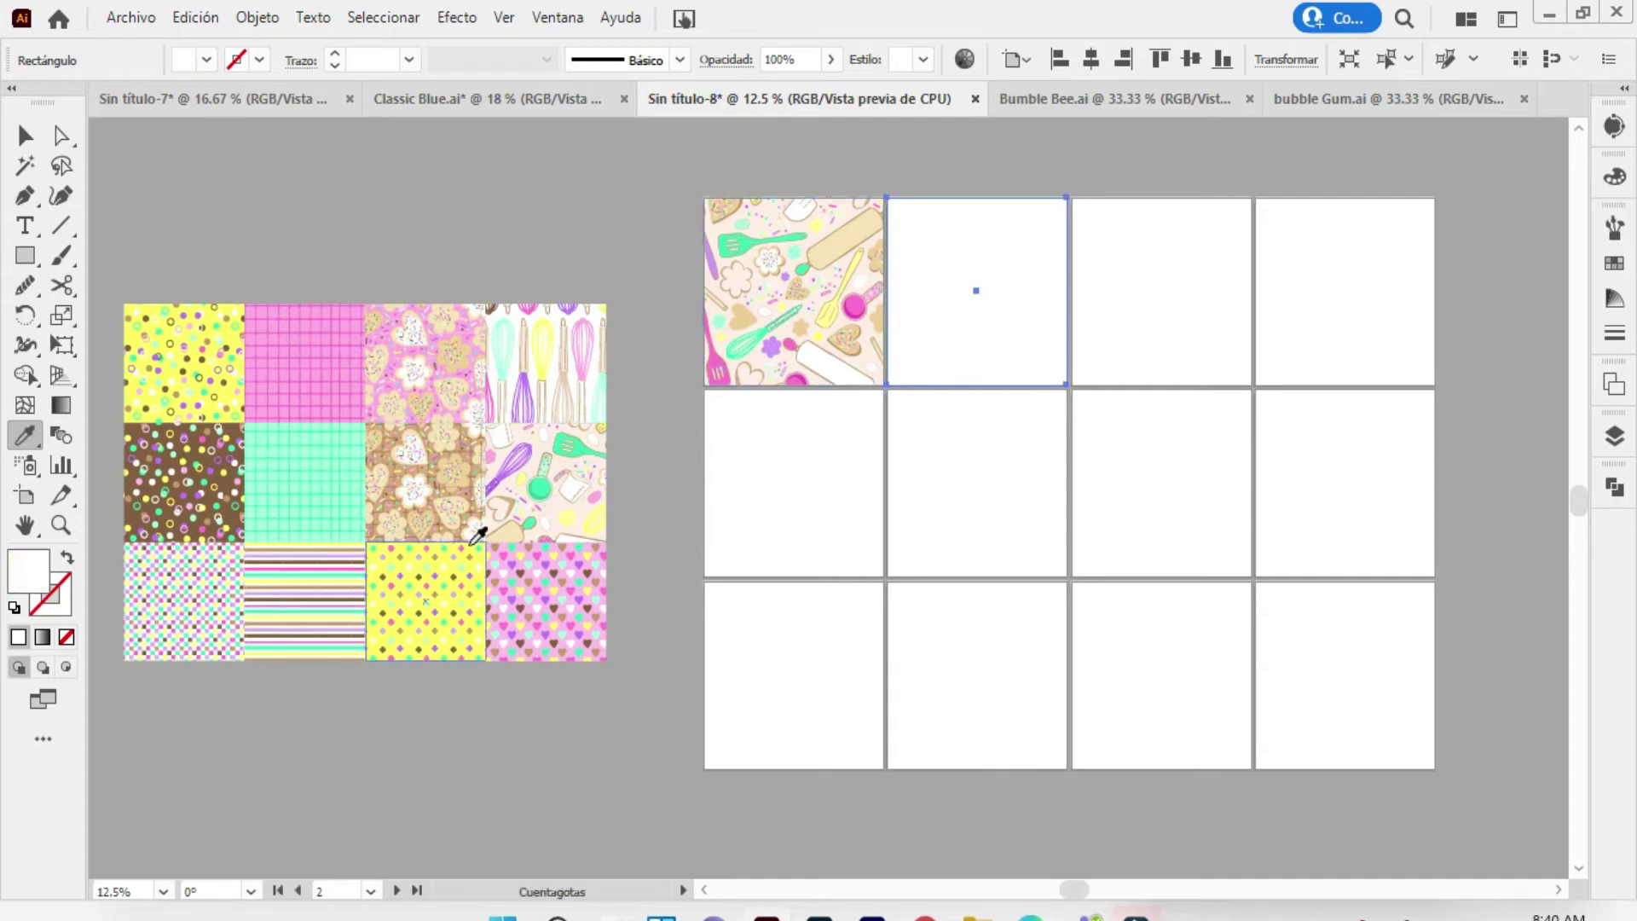
pyautogui.click(438, 380)
pyautogui.keyDown('ctrl'); pyautogui.click(1159, 314); pyautogui.keyUp('ctrl')
pyautogui.click(437, 462)
pyautogui.click(1036, 471)
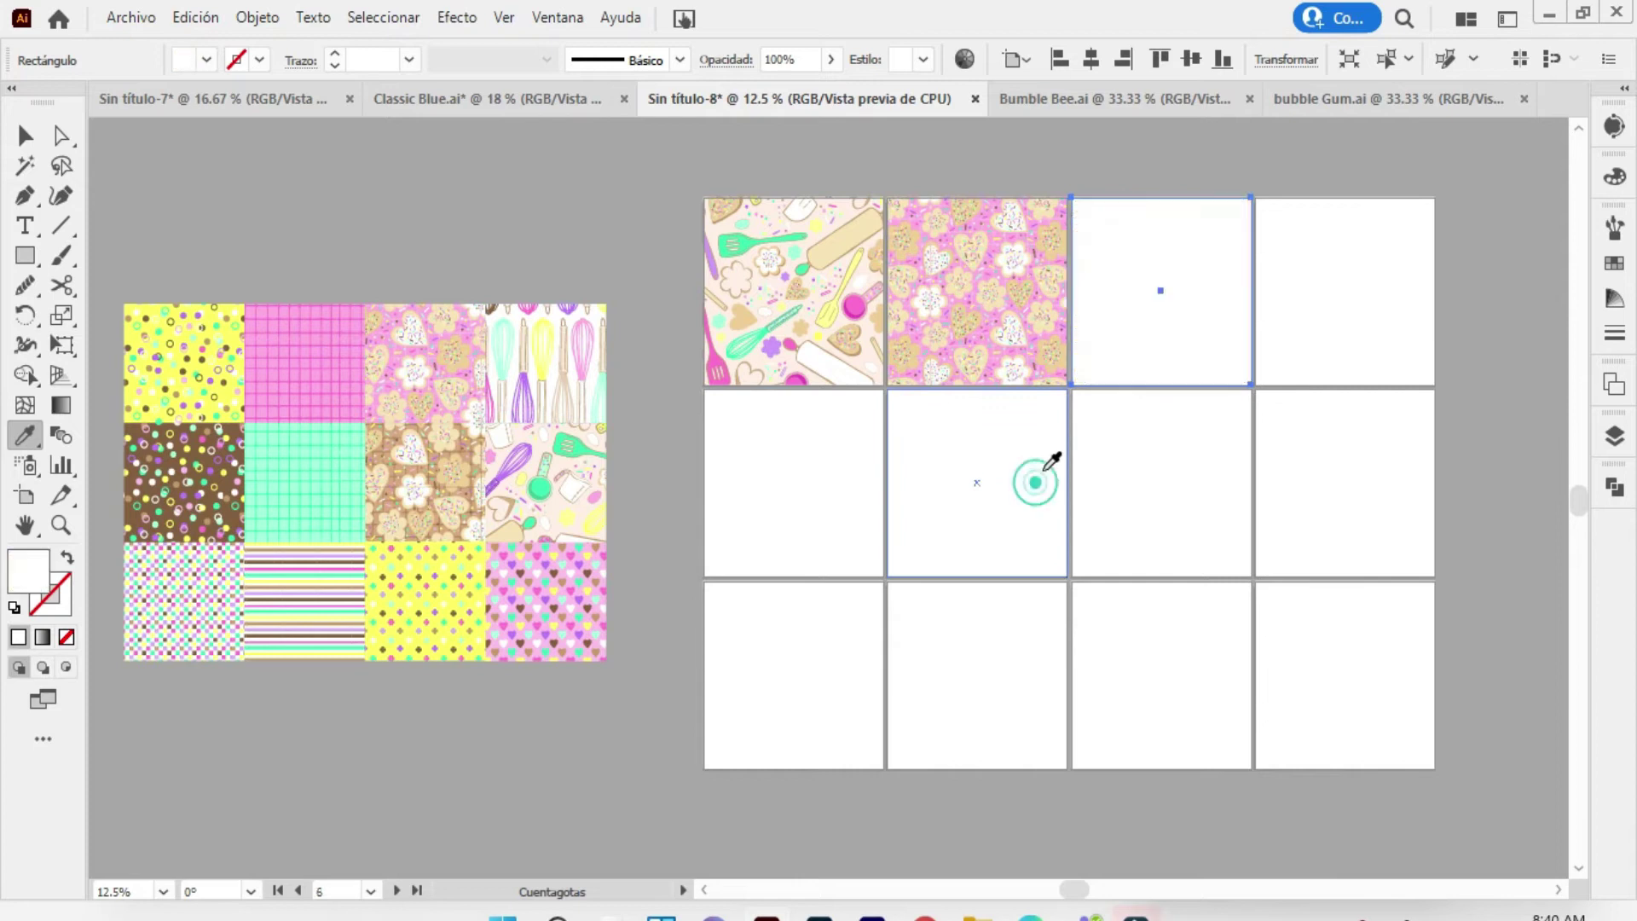
pyautogui.keyDown('ctrl'); pyautogui.click(1127, 501); pyautogui.keyUp('ctrl')
pyautogui.click(425, 478)
pyautogui.keyDown('ctrl'); pyautogui.click(1143, 304); pyautogui.keyUp('ctrl')
pyautogui.click(546, 362)
pyautogui.keyDown('ctrl'); pyautogui.click(1315, 340); pyautogui.keyUp('ctrl')
pyautogui.click(209, 375)
# Fill the middle and bottom squares with brown dots, mint grid, pink grid, stripes, confetti dots, yellow dots and hearts
pyautogui.keyDown('ctrl'); pyautogui.click(742, 502); pyautogui.keyUp('ctrl')
pyautogui.click(183, 482)
pyautogui.keyDown('ctrl'); pyautogui.click(957, 460); pyautogui.keyUp('ctrl')
pyautogui.click(305, 481)
pyautogui.keyDown('ctrl'); pyautogui.click(1316, 464); pyautogui.keyUp('ctrl')
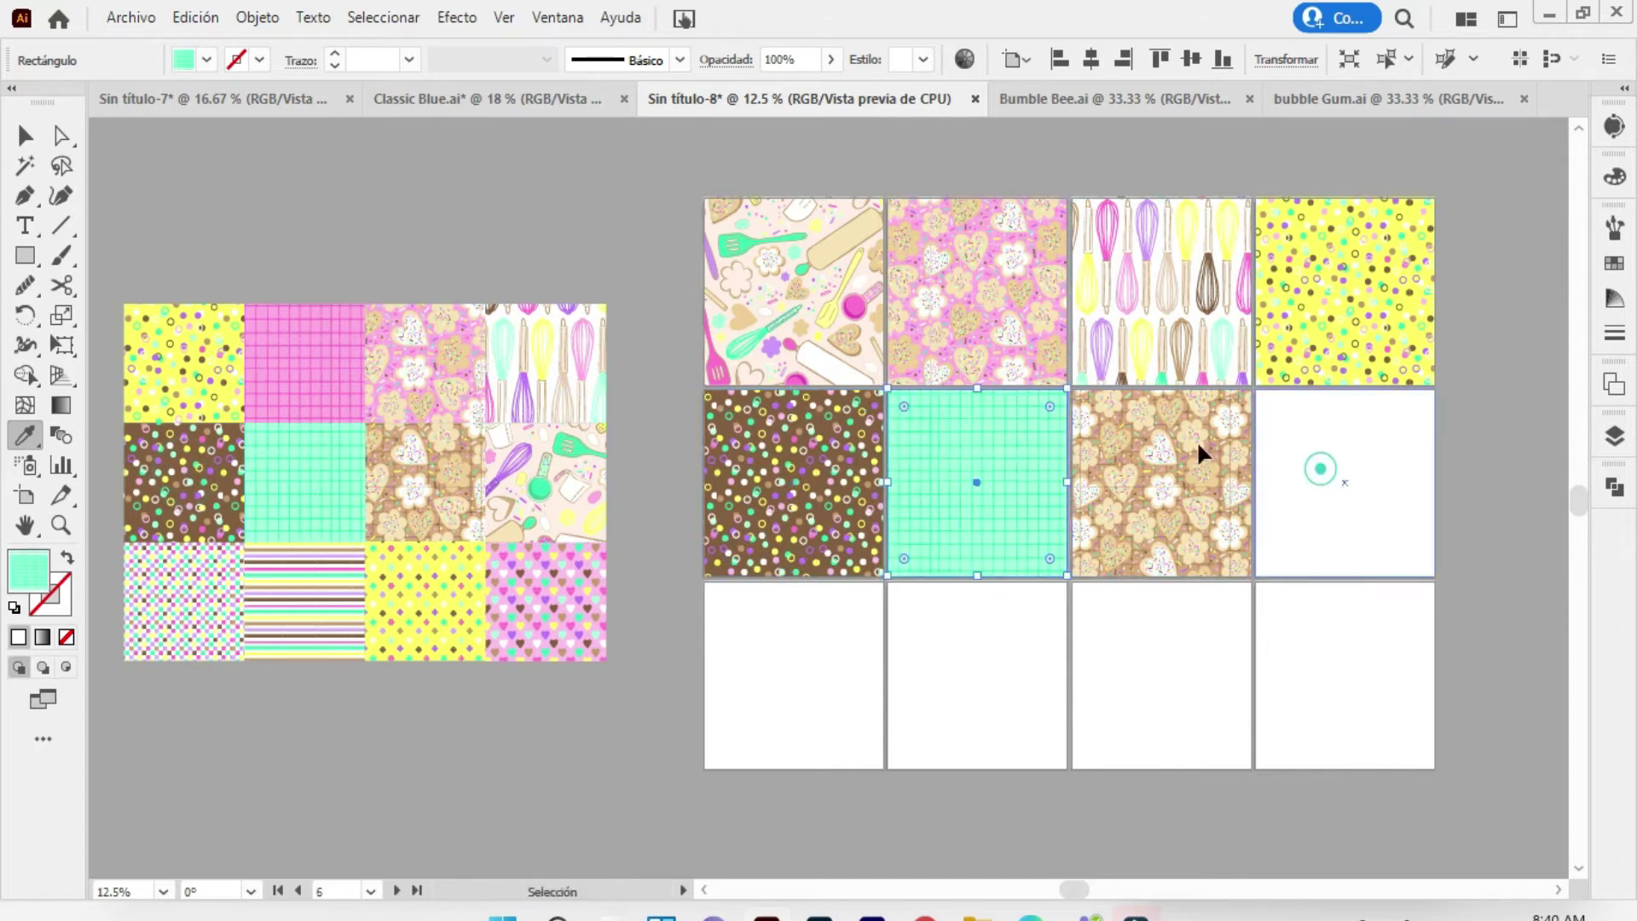
pyautogui.keyDown('ctrl'); pyautogui.click(1133, 657); pyautogui.keyUp('ctrl')
pyautogui.click(324, 352)
pyautogui.keyDown('ctrl'); pyautogui.click(1270, 503); pyautogui.keyUp('ctrl')
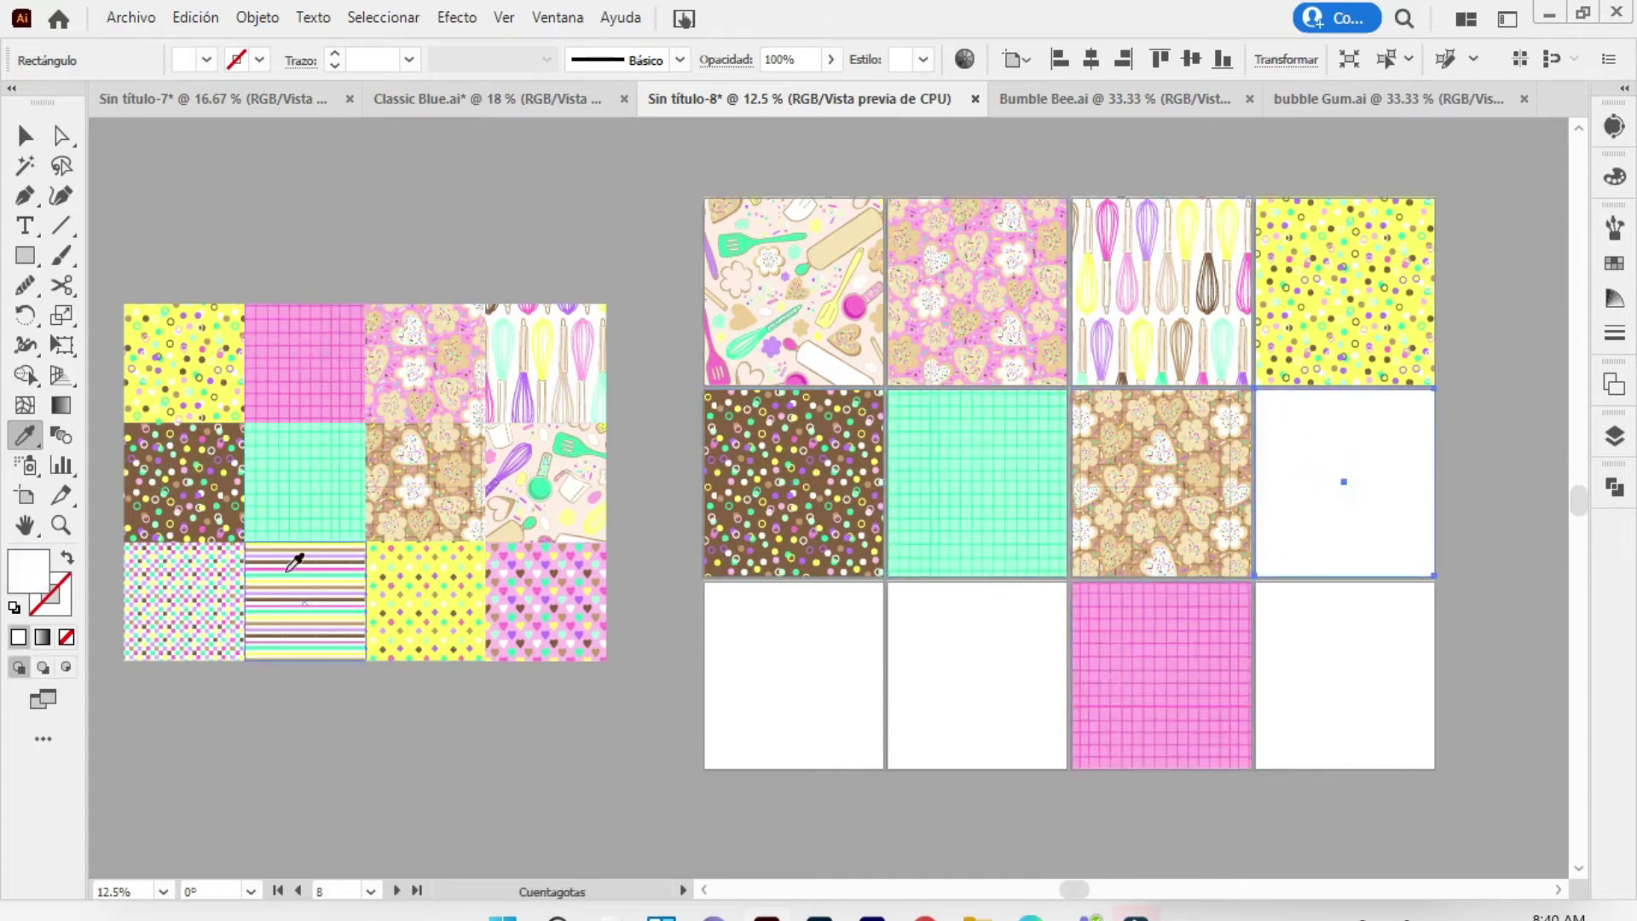
pyautogui.click(293, 559)
pyautogui.keyDown('ctrl'); pyautogui.click(745, 657); pyautogui.keyUp('ctrl')
pyautogui.click(239, 565)
pyautogui.keyDown('ctrl'); pyautogui.click(976, 673); pyautogui.keyUp('ctrl')
pyautogui.click(426, 601)
pyautogui.keyDown('ctrl'); pyautogui.click(1344, 673); pyautogui.keyUp('ctrl')
pyautogui.click(546, 601)
pyautogui.keyDown('ctrl'); pyautogui.click(612, 238); pyautogui.keyUp('ctrl')
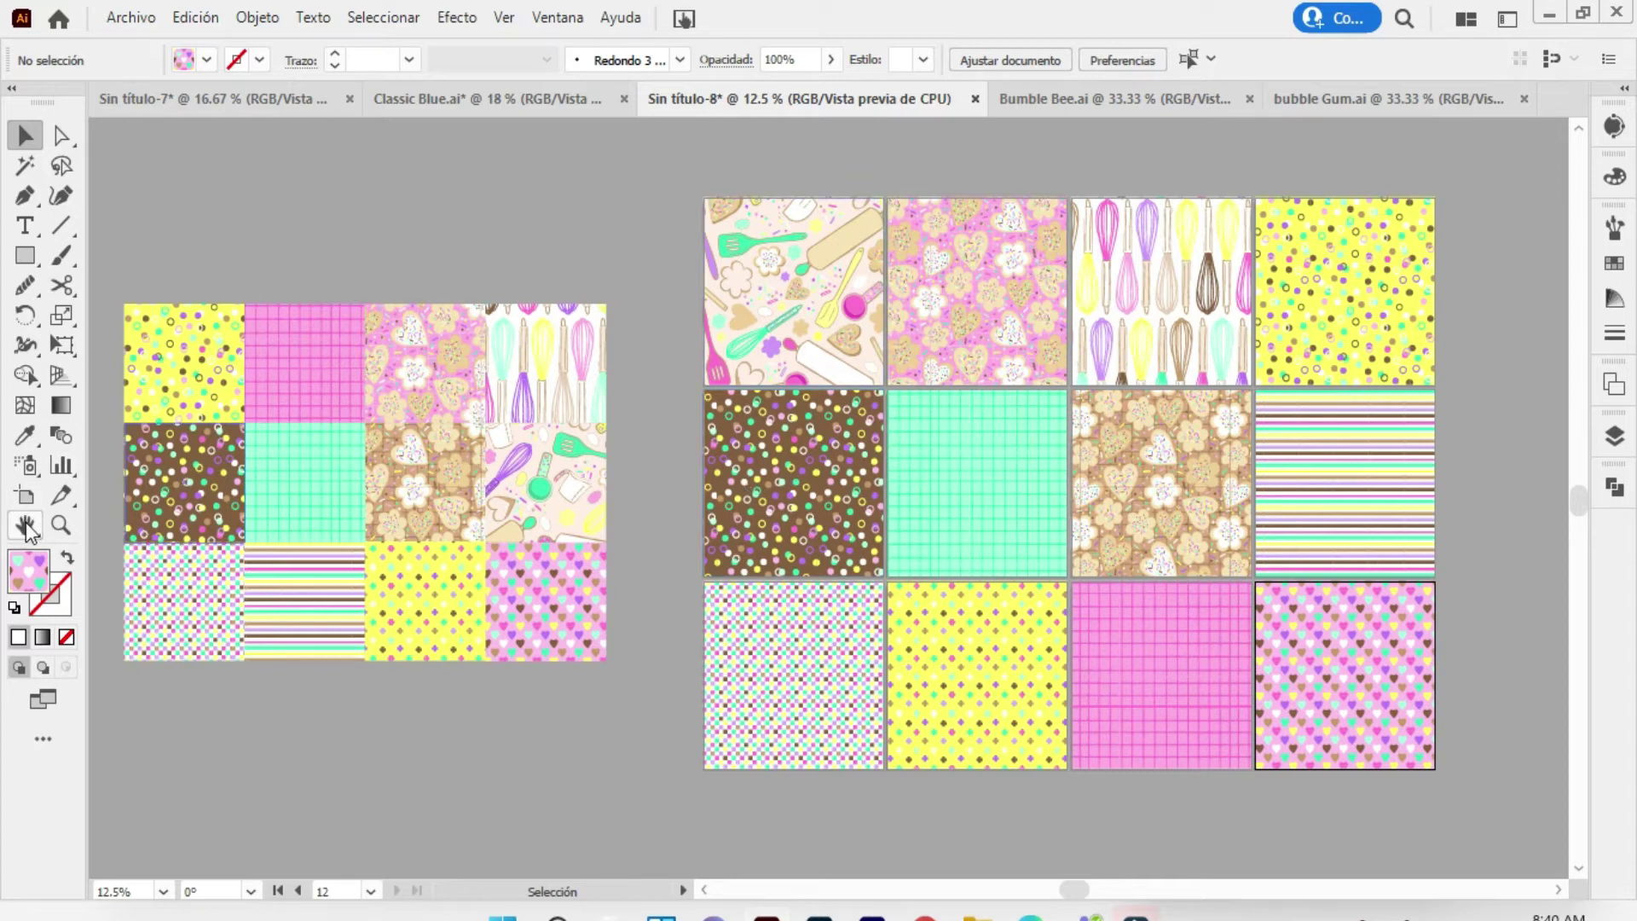
# Alt-drag duplicates of artboards 8, 3, 12 and 9 (stripes, whisks, hearts, confetti dots) beside the grid
pyautogui.press('h')
pyautogui.moveTo(584, 351)
pyautogui.mouseDown()
pyautogui.moveTo(482, 391)
pyautogui.moveTo(183, 391)
pyautogui.mouseUp()
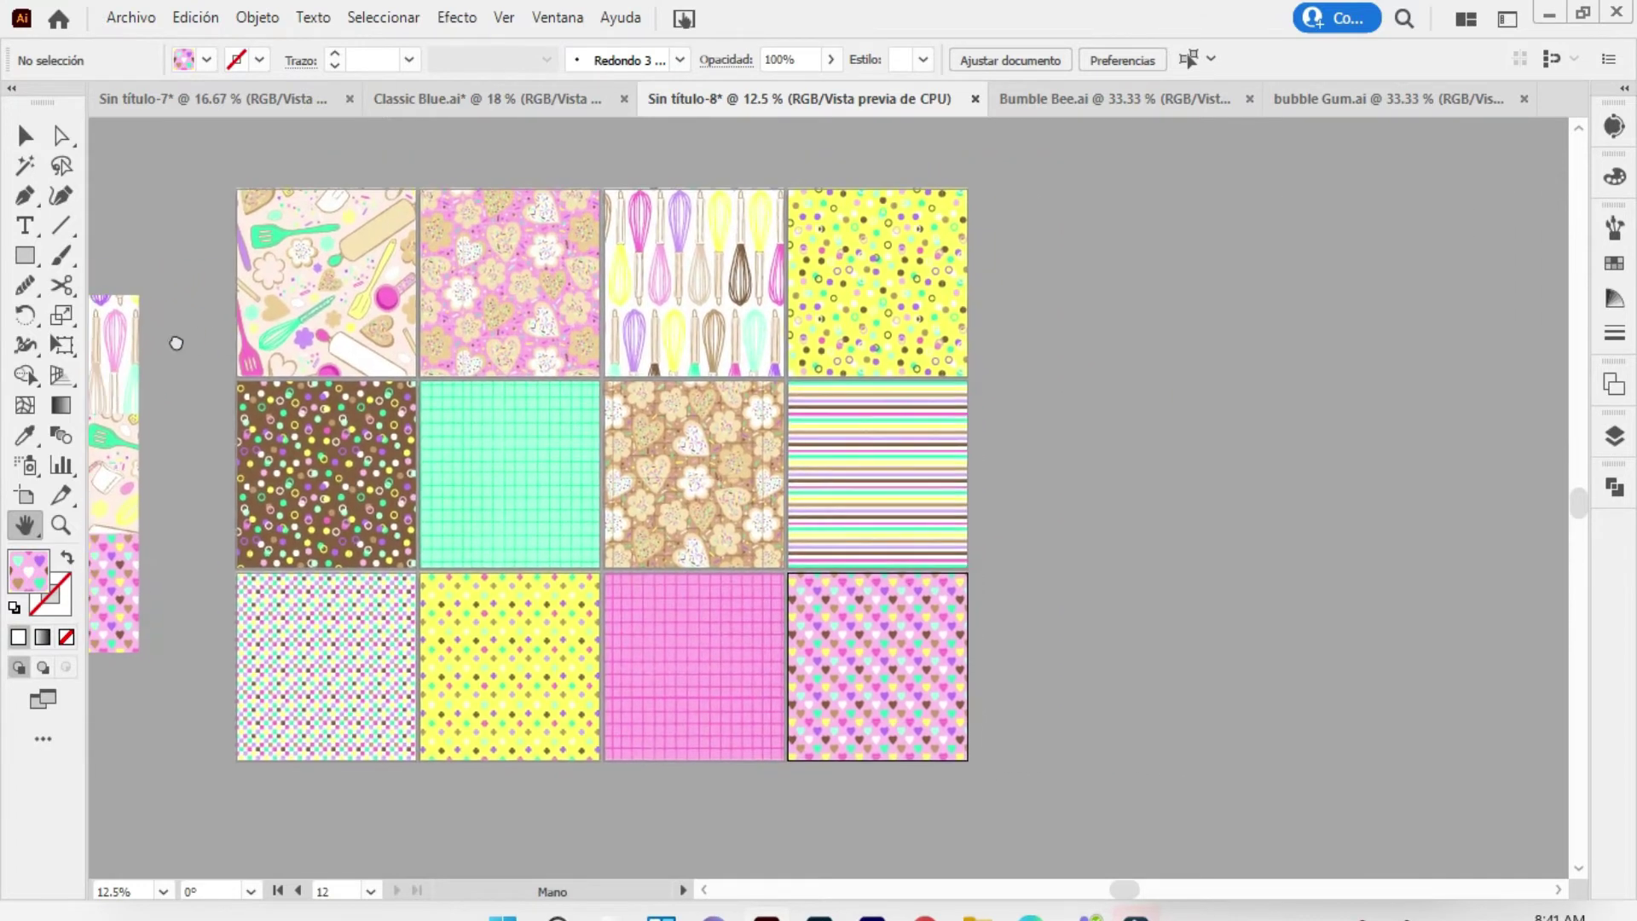
pyautogui.click(26, 496)
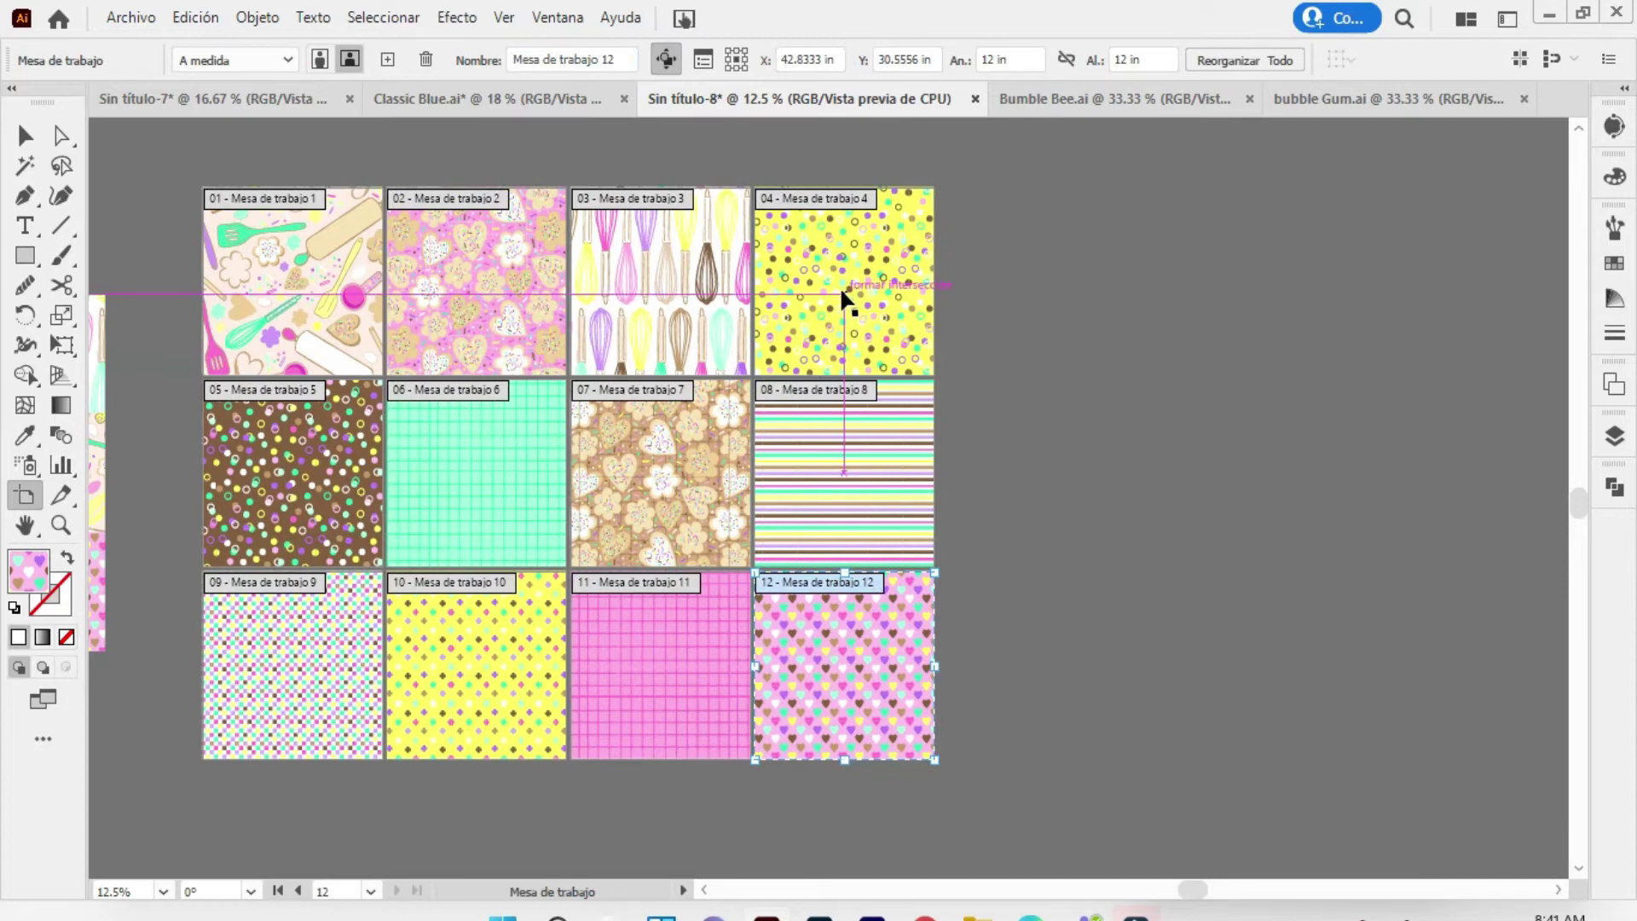
pyautogui.moveTo(861, 468); pyautogui.dragTo(1060, 467)
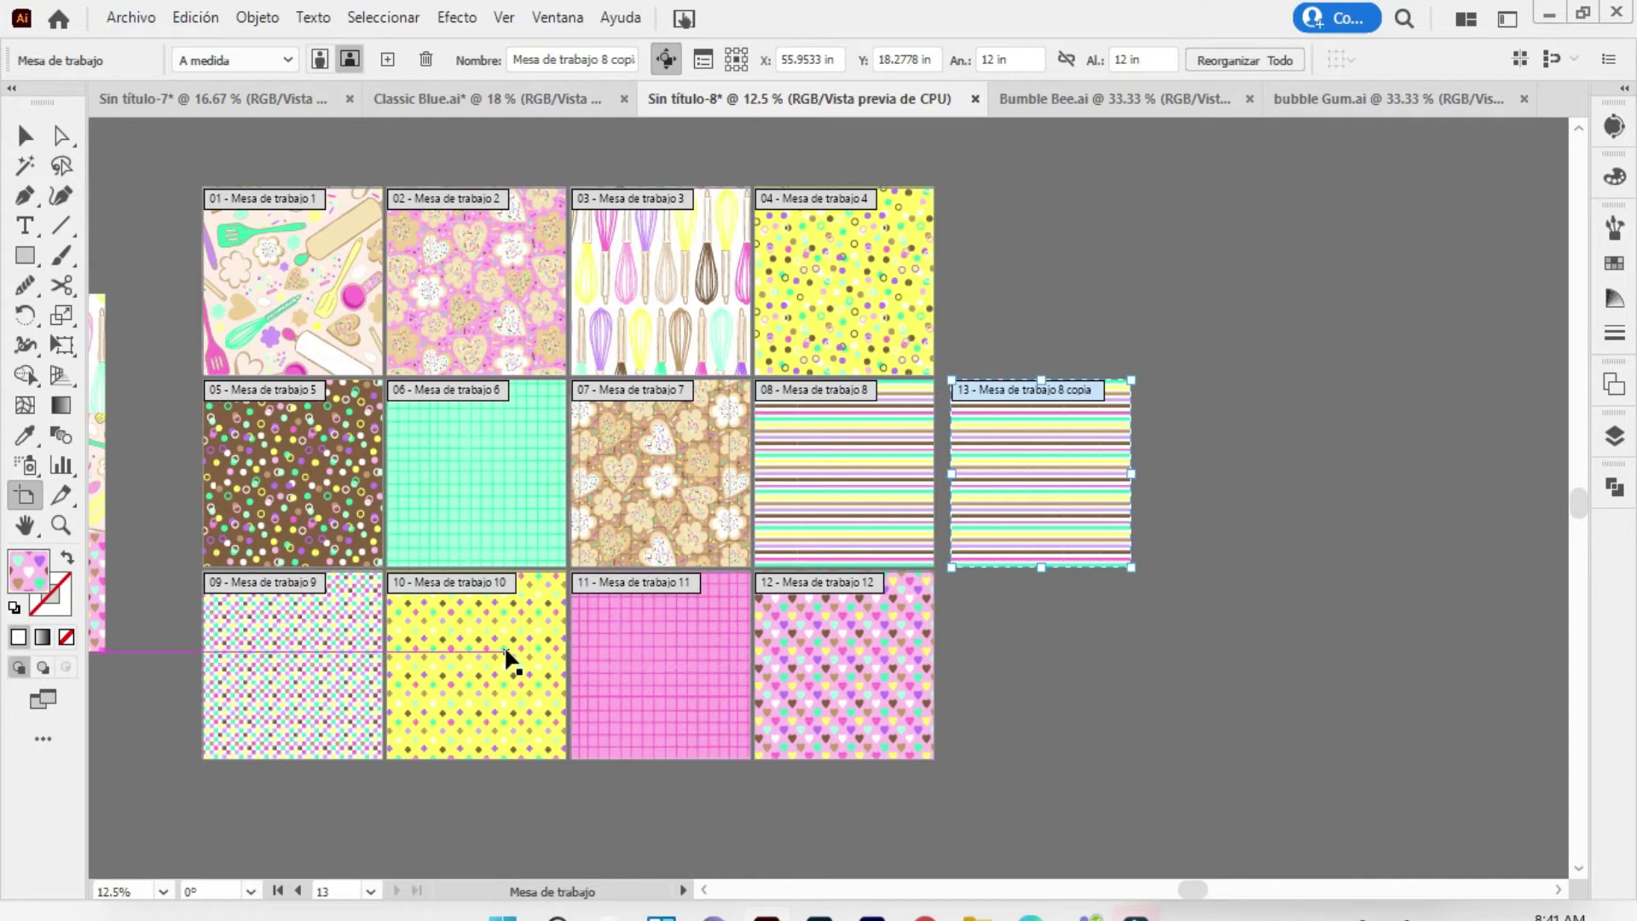
pyautogui.moveTo(1023, 482)
pyautogui.mouseDown()
pyautogui.moveTo(1023, 283)
pyautogui.moveTo(1222, 483)
pyautogui.mouseUp()
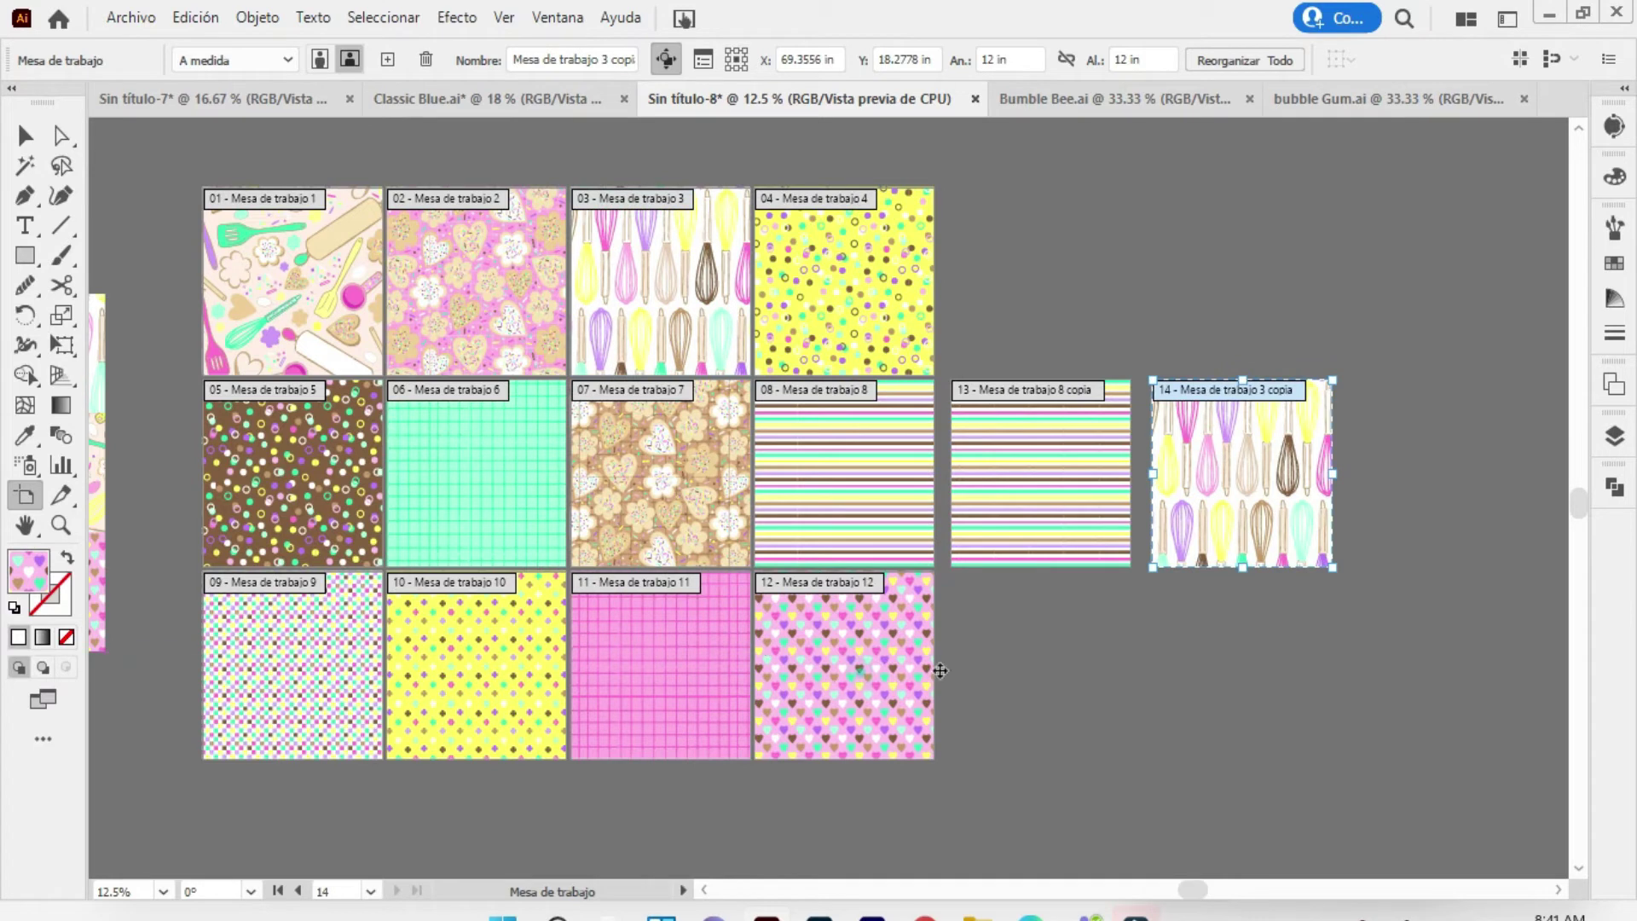
pyautogui.moveTo(939, 671); pyautogui.dragTo(1456, 471)
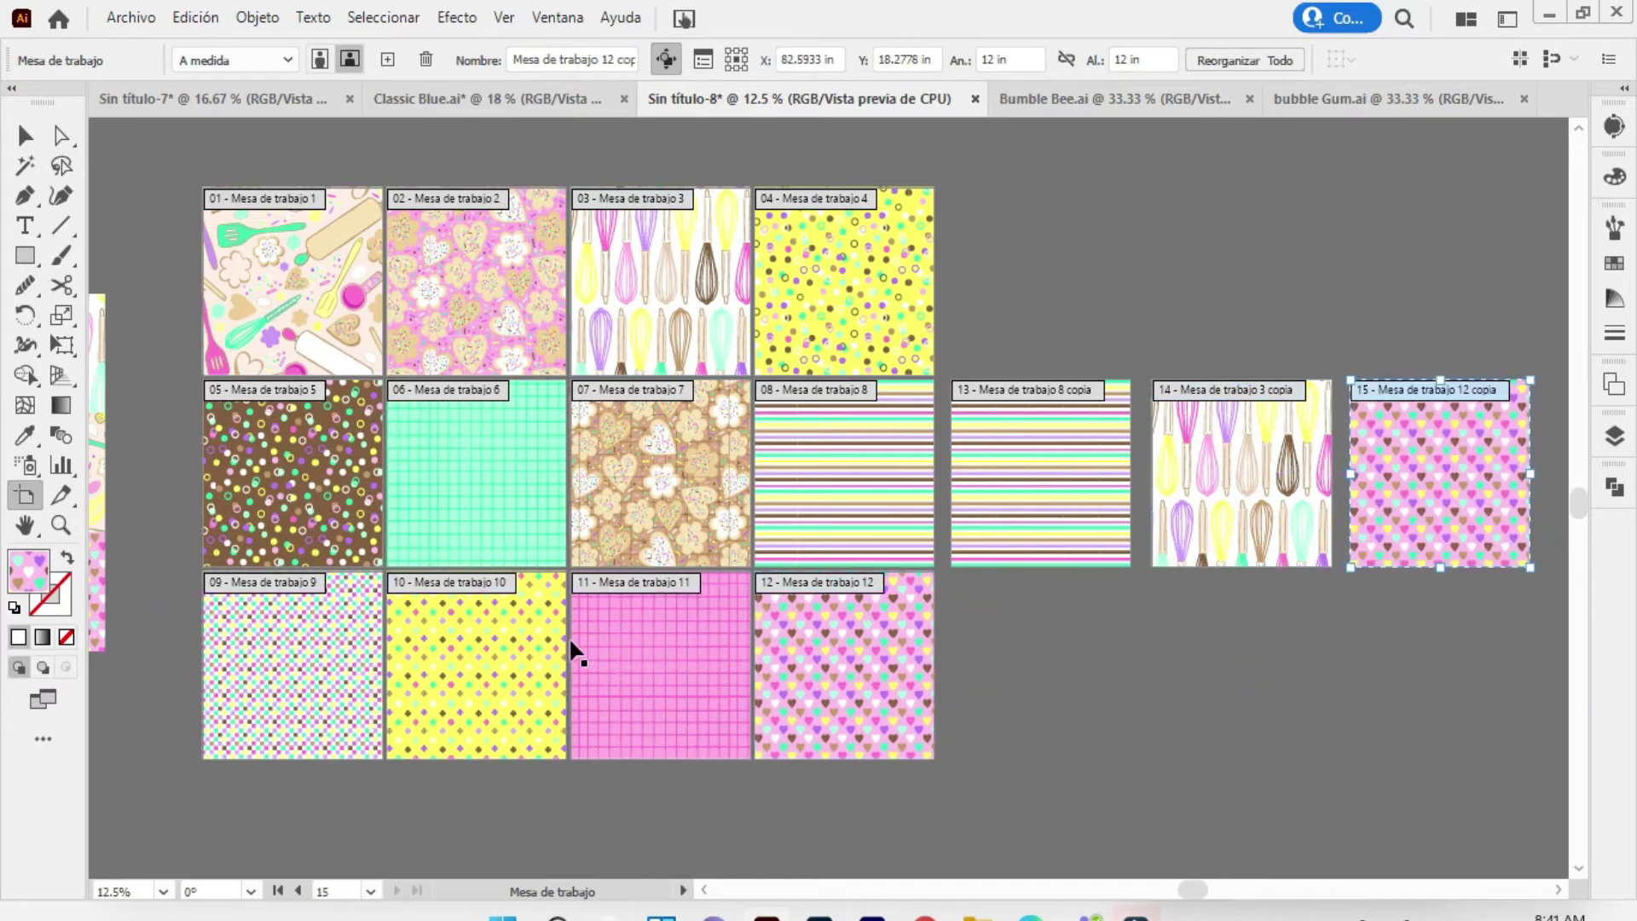
pyautogui.moveTo(321, 646)
pyautogui.mouseDown()
pyautogui.moveTo(1091, 635)
pyautogui.moveTo(1071, 631)
pyautogui.mouseUp()
pyautogui.click(25, 135)
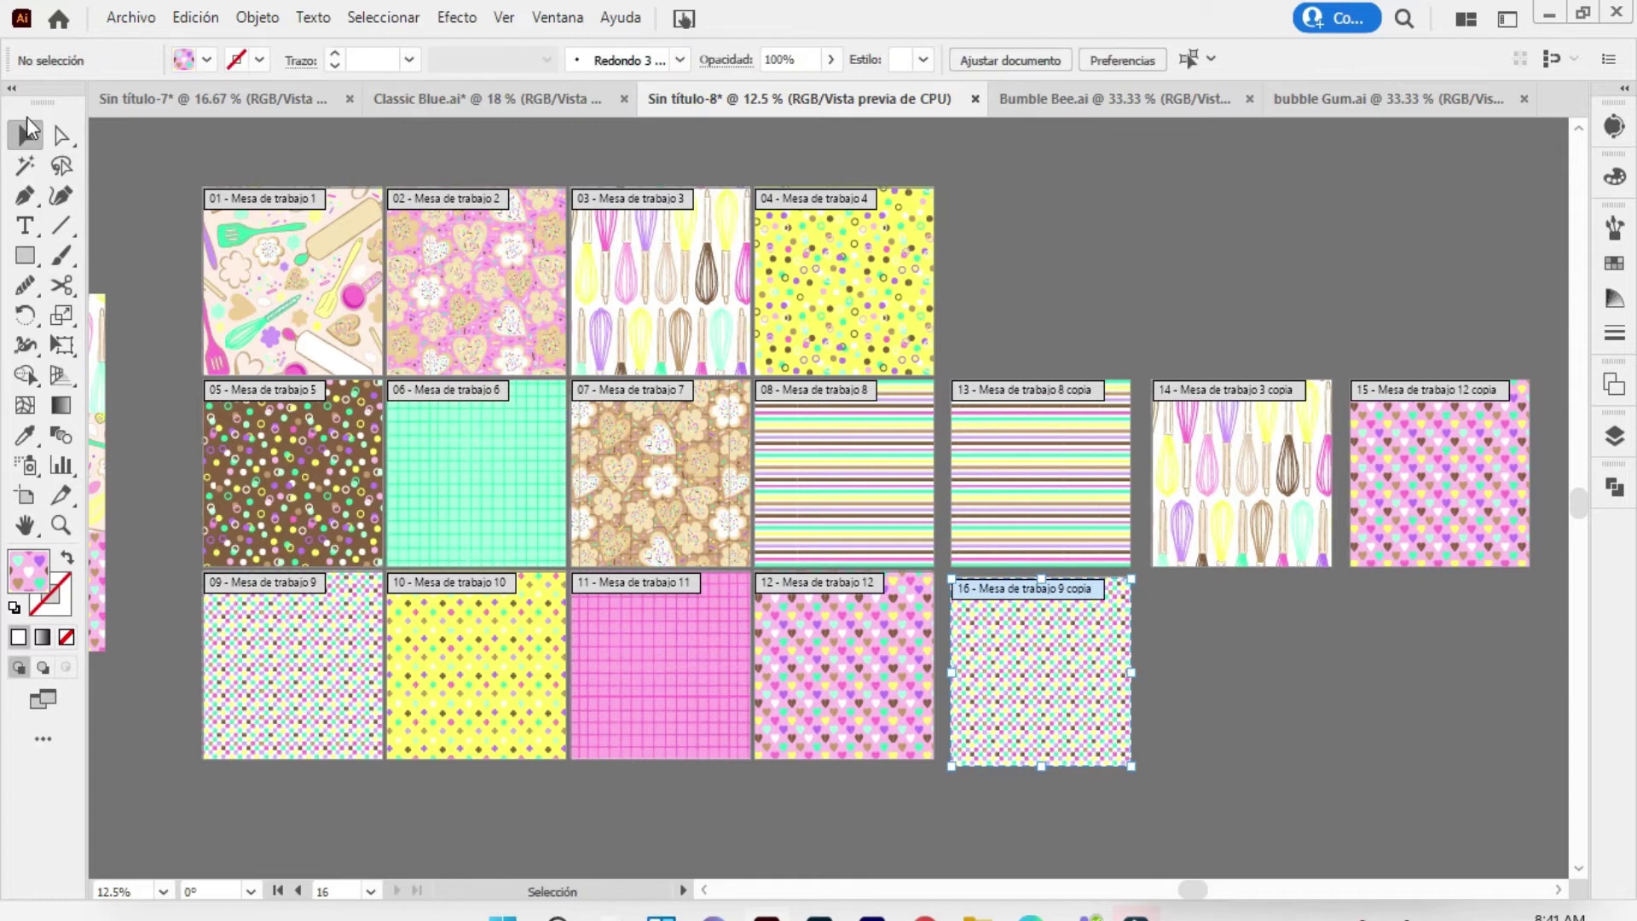
# Select the first pattern tile on artboard 1 and zoom in on it
pyautogui.click(285, 266)
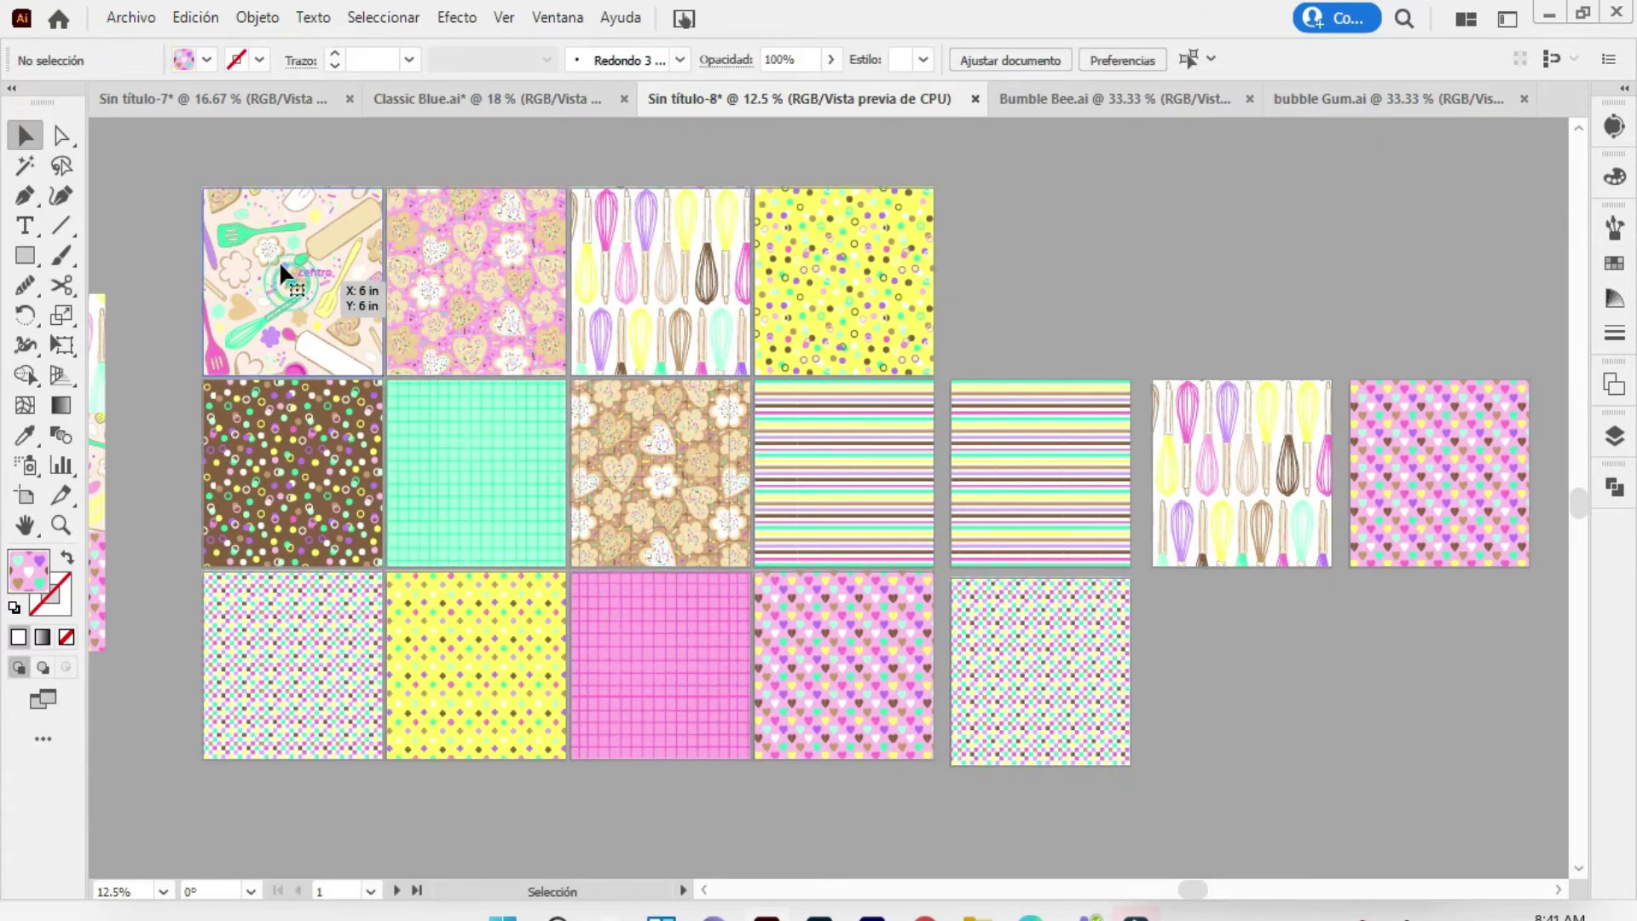
pyautogui.hotkey('ctrl', '-')
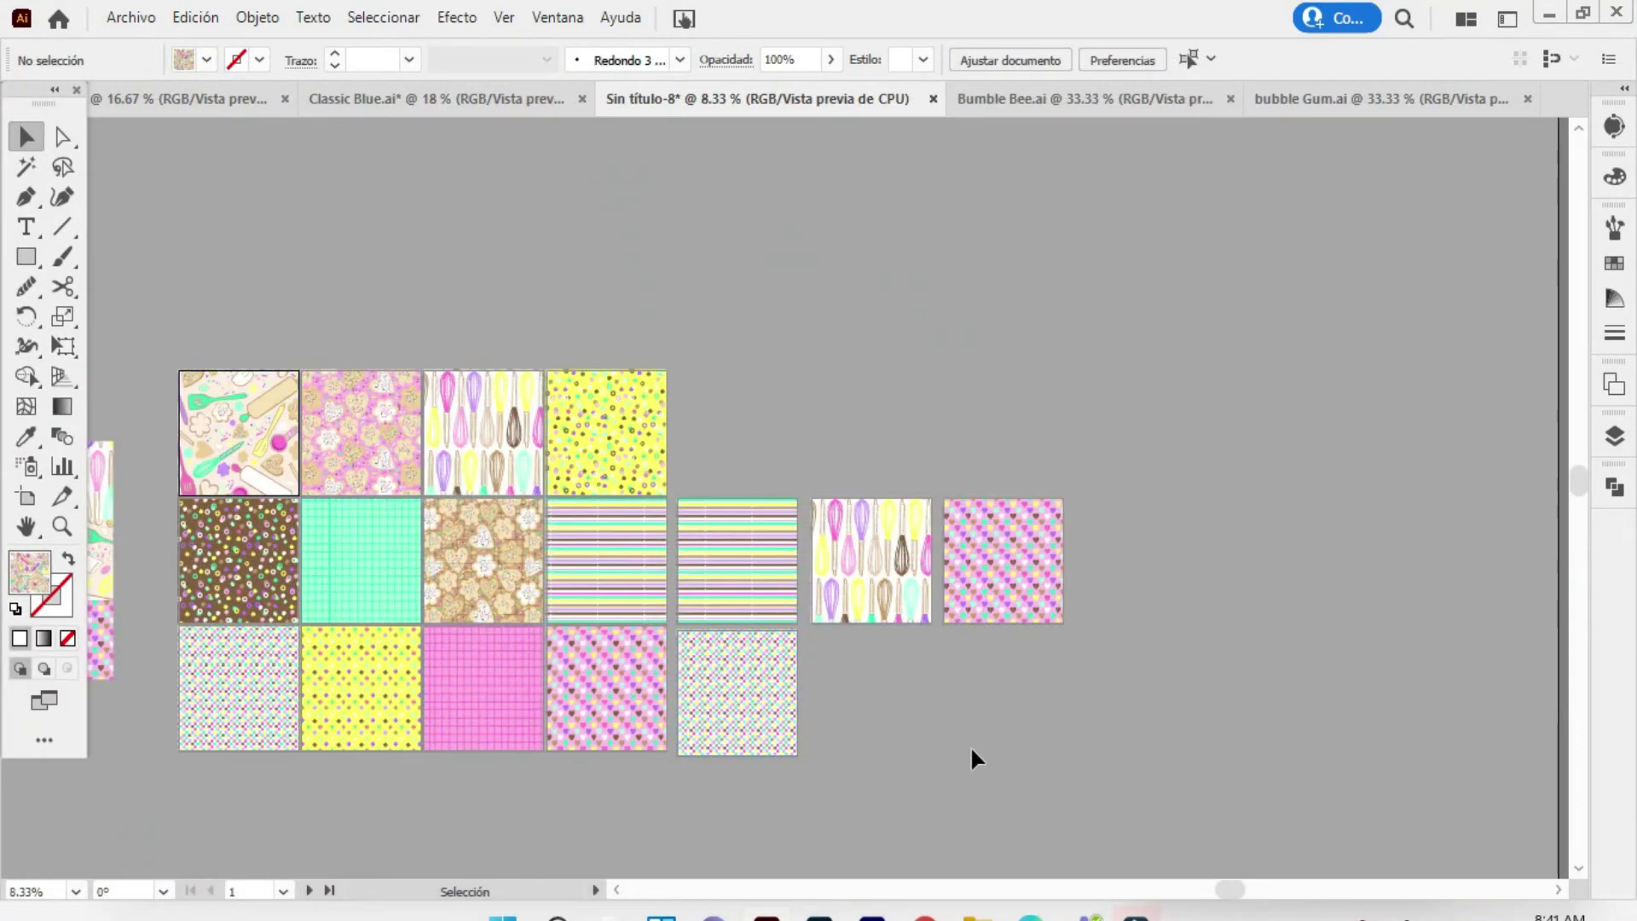
pyautogui.click(259, 417)
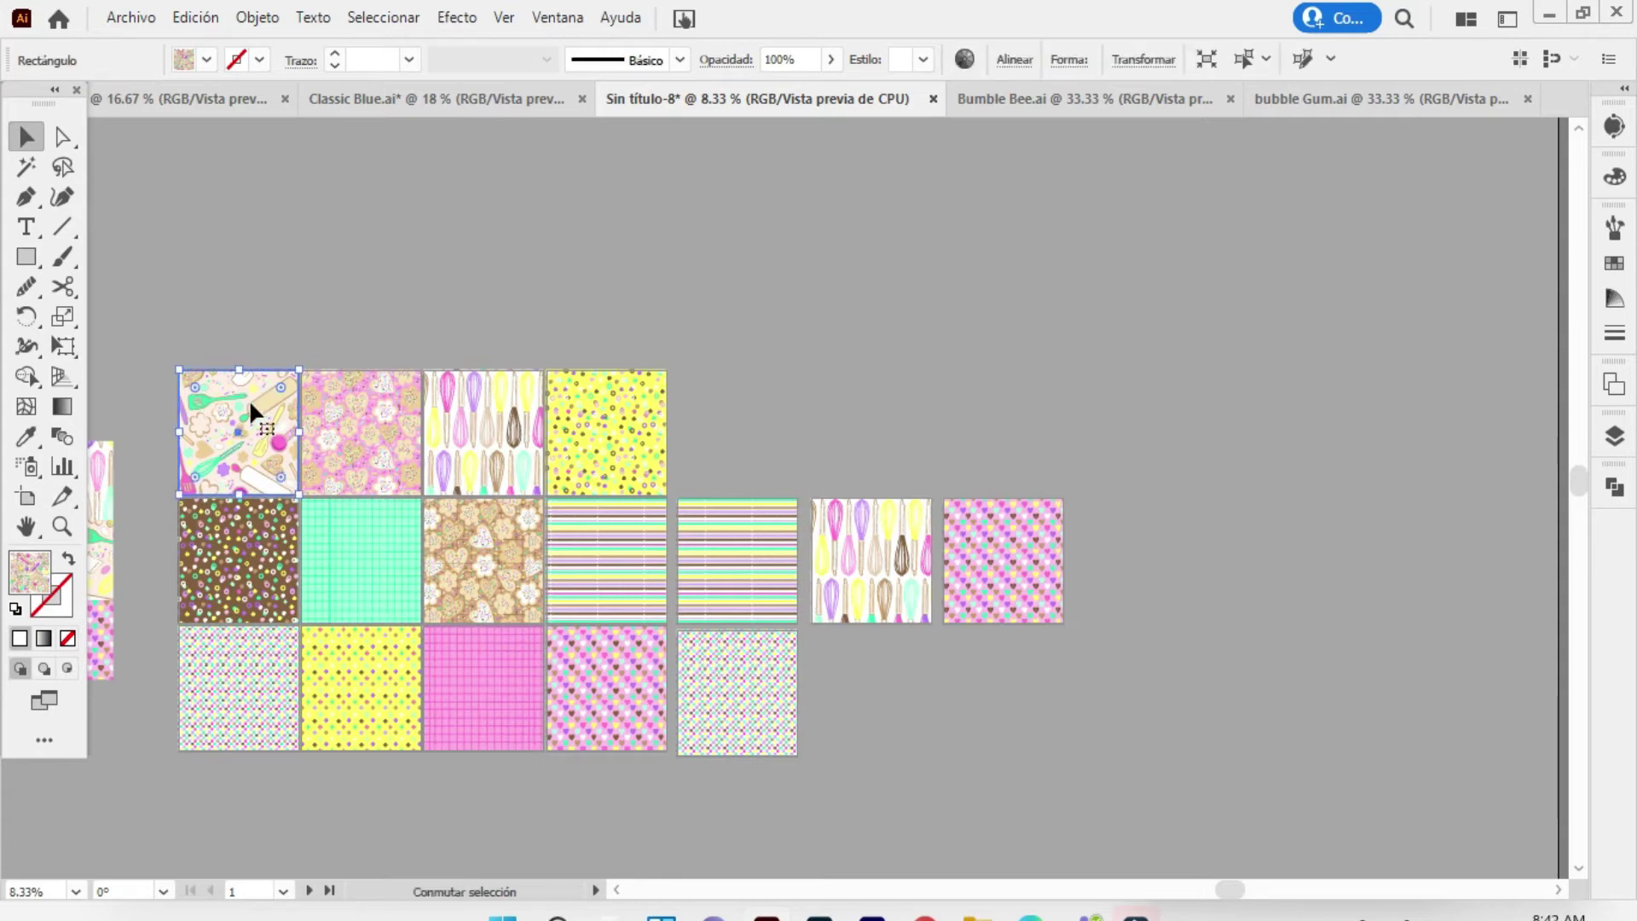
pyautogui.hotkey('ctrl', '+')
pyautogui.hotkey('ctrl', '+')
pyautogui.hotkey('ctrl', '+')
pyautogui.hotkey('ctrl', '+')
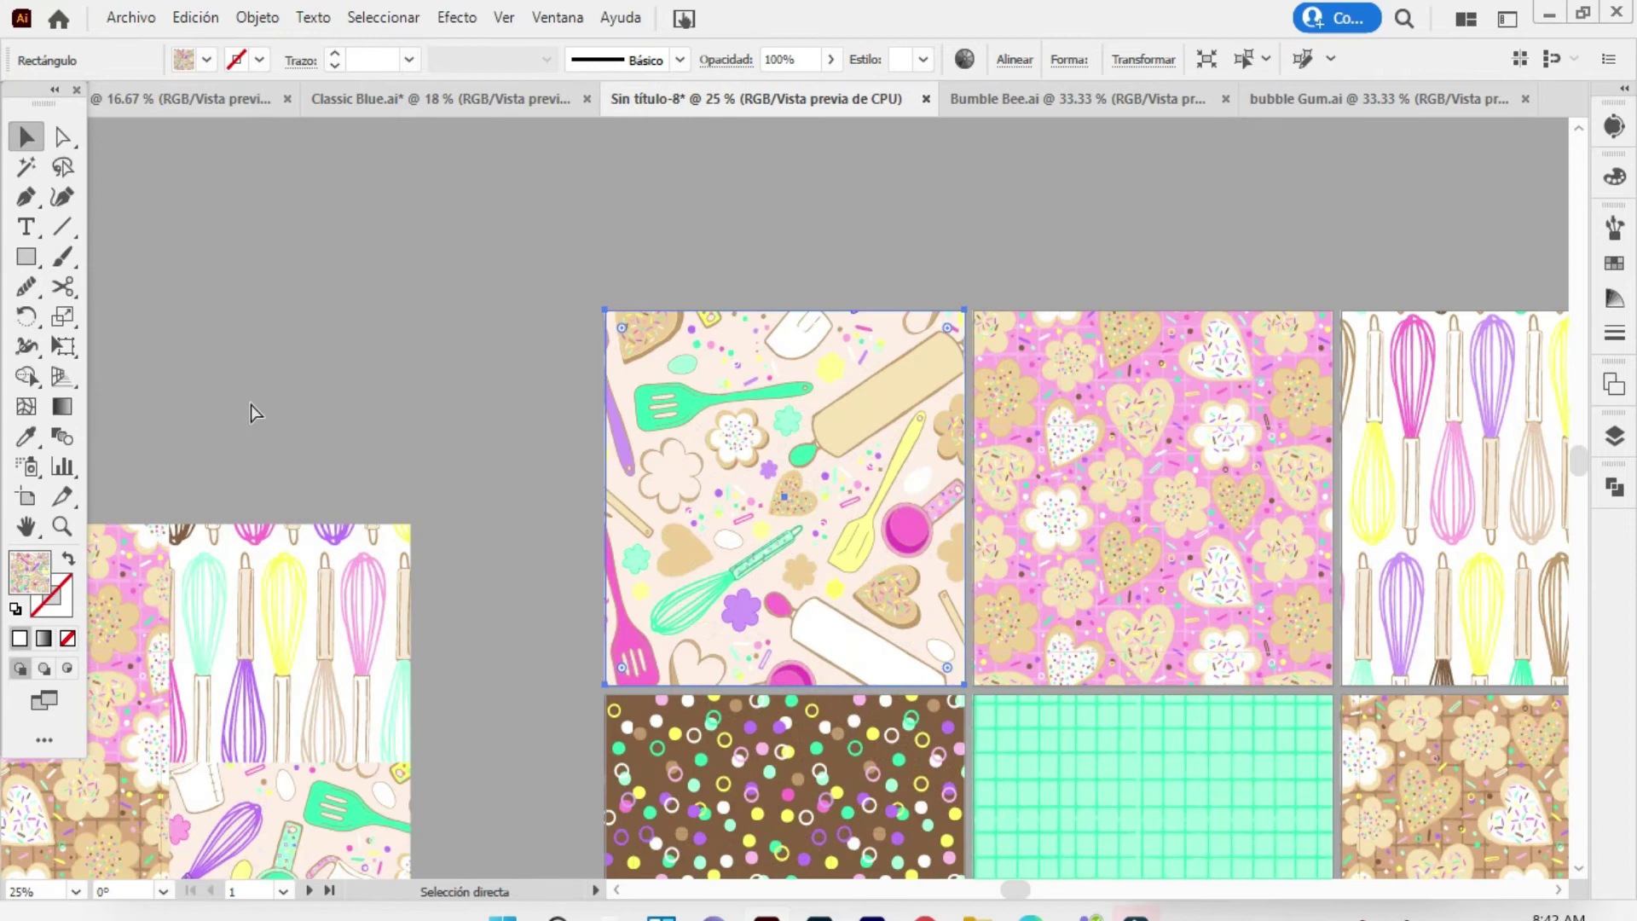
pyautogui.click(581, 343)
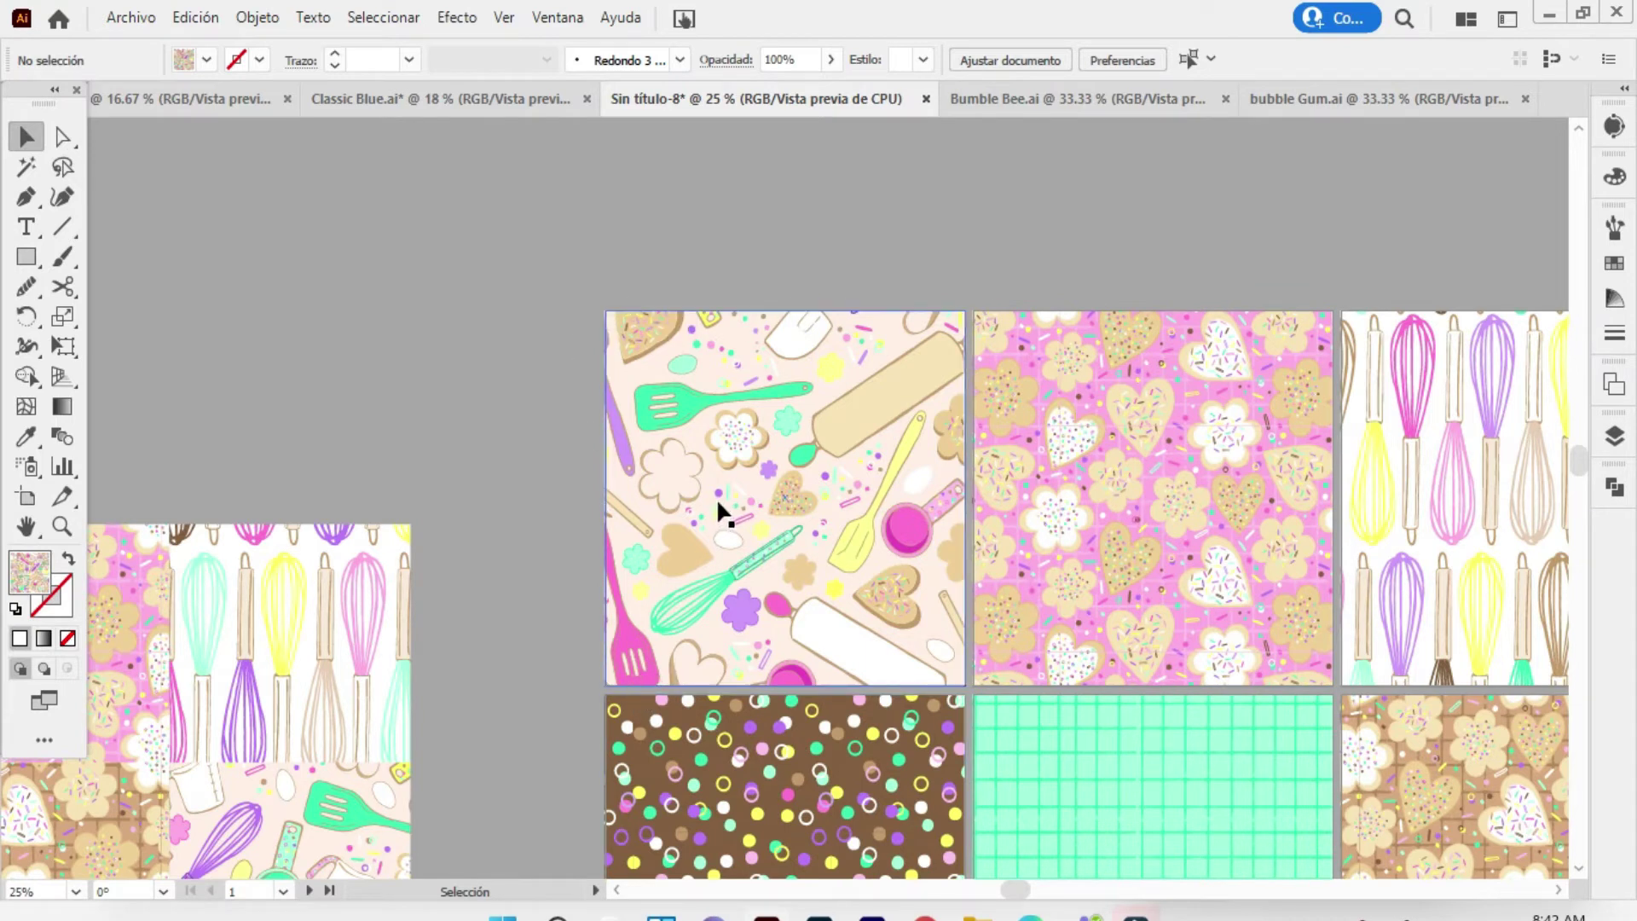
pyautogui.click(823, 459)
pyautogui.hotkey('ctrl', '+')
# Scale only the first tile's pattern to 45% with Transformar > Escala
pyautogui.rightClick(806, 467)
pyautogui.moveTo(891, 744)
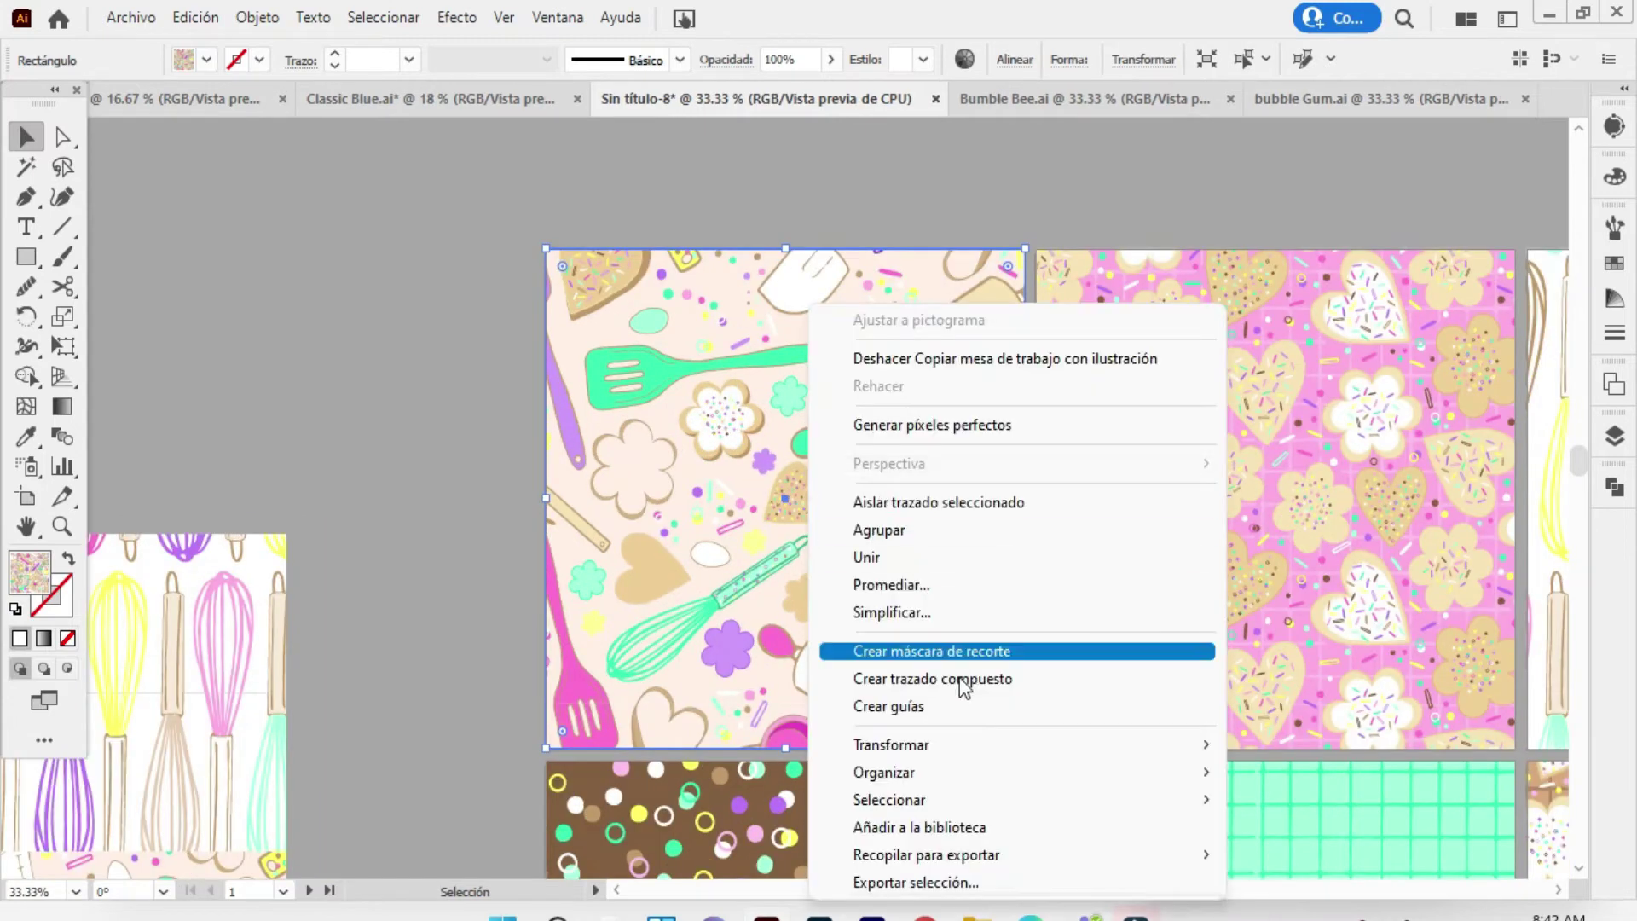
pyautogui.click(528, 639)
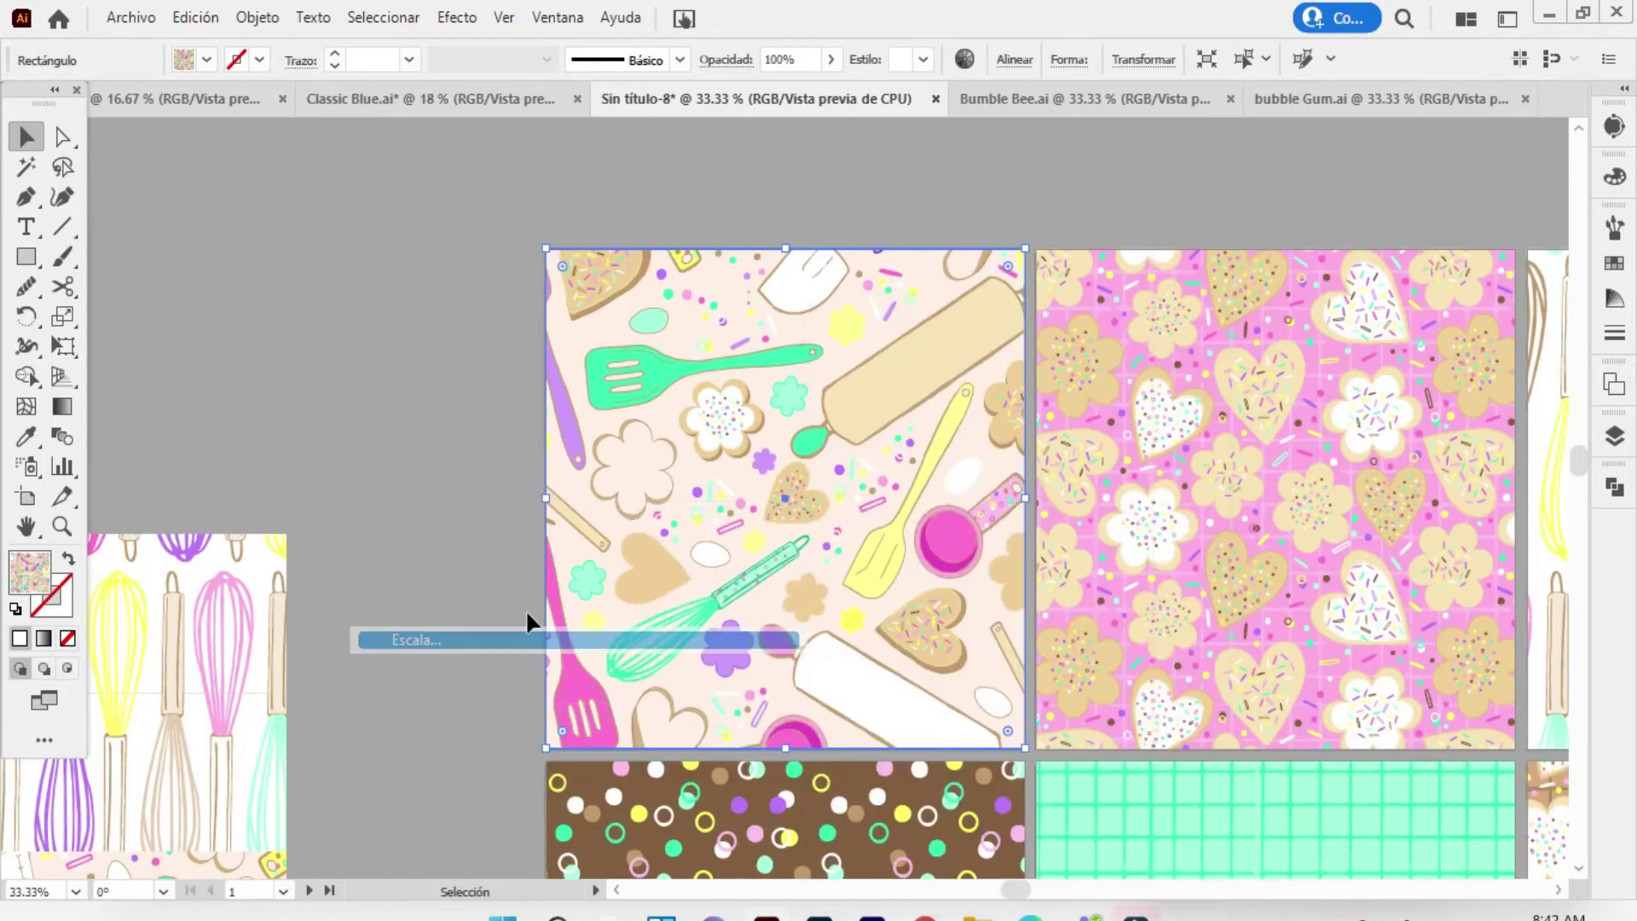
pyautogui.write('50')
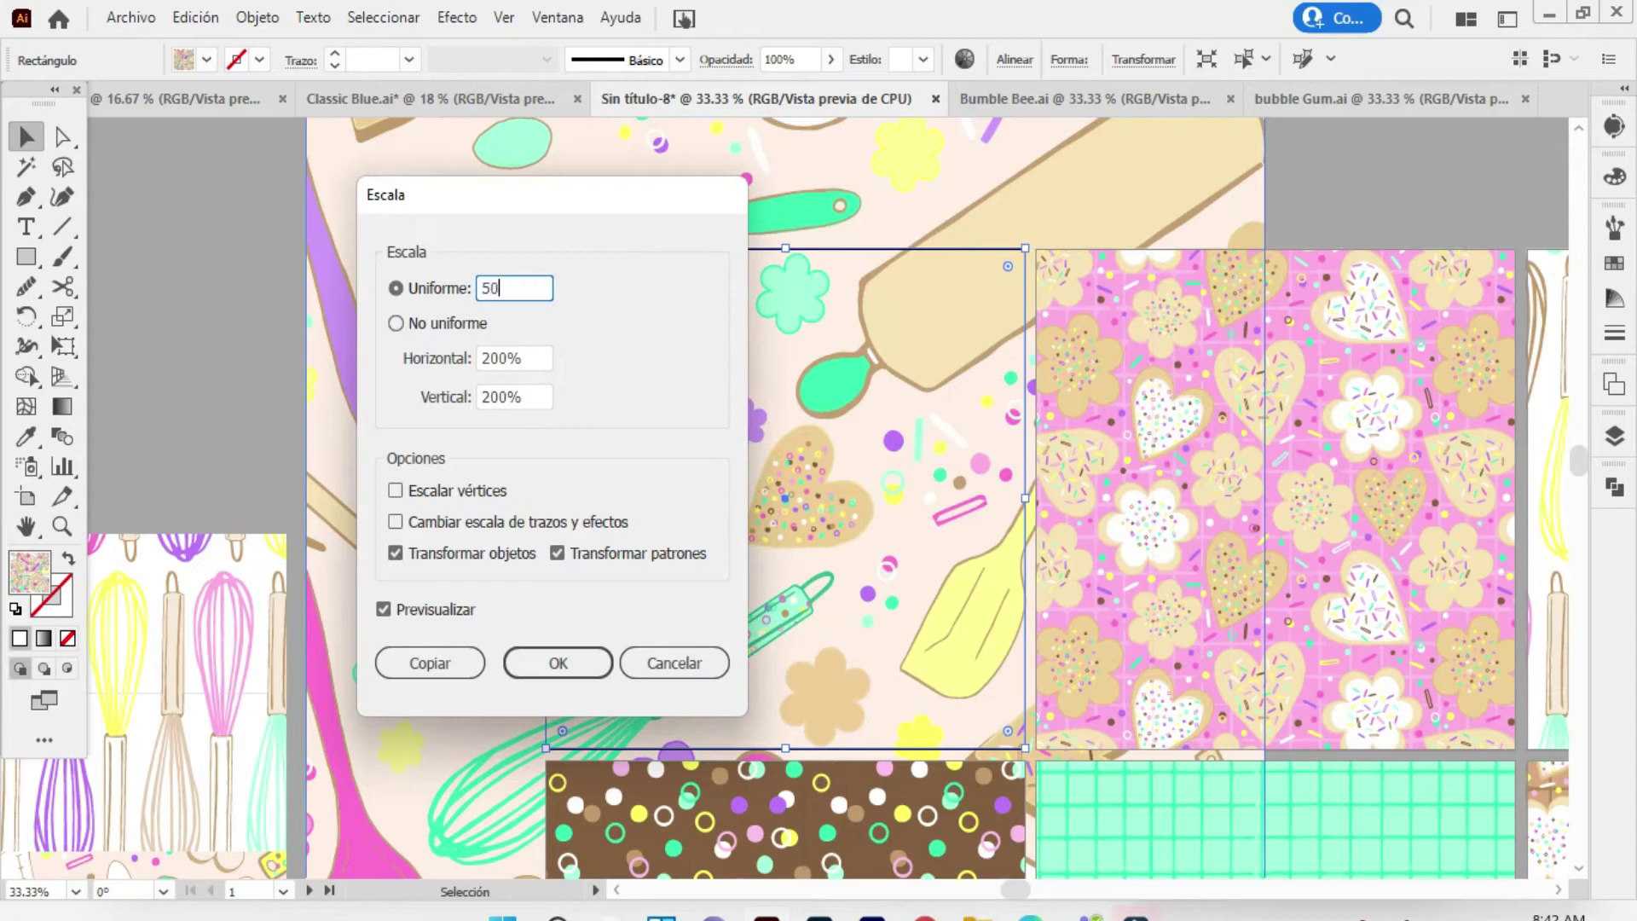
pyautogui.click(397, 552)
pyautogui.moveTo(503, 192); pyautogui.dragTo(207, 167)
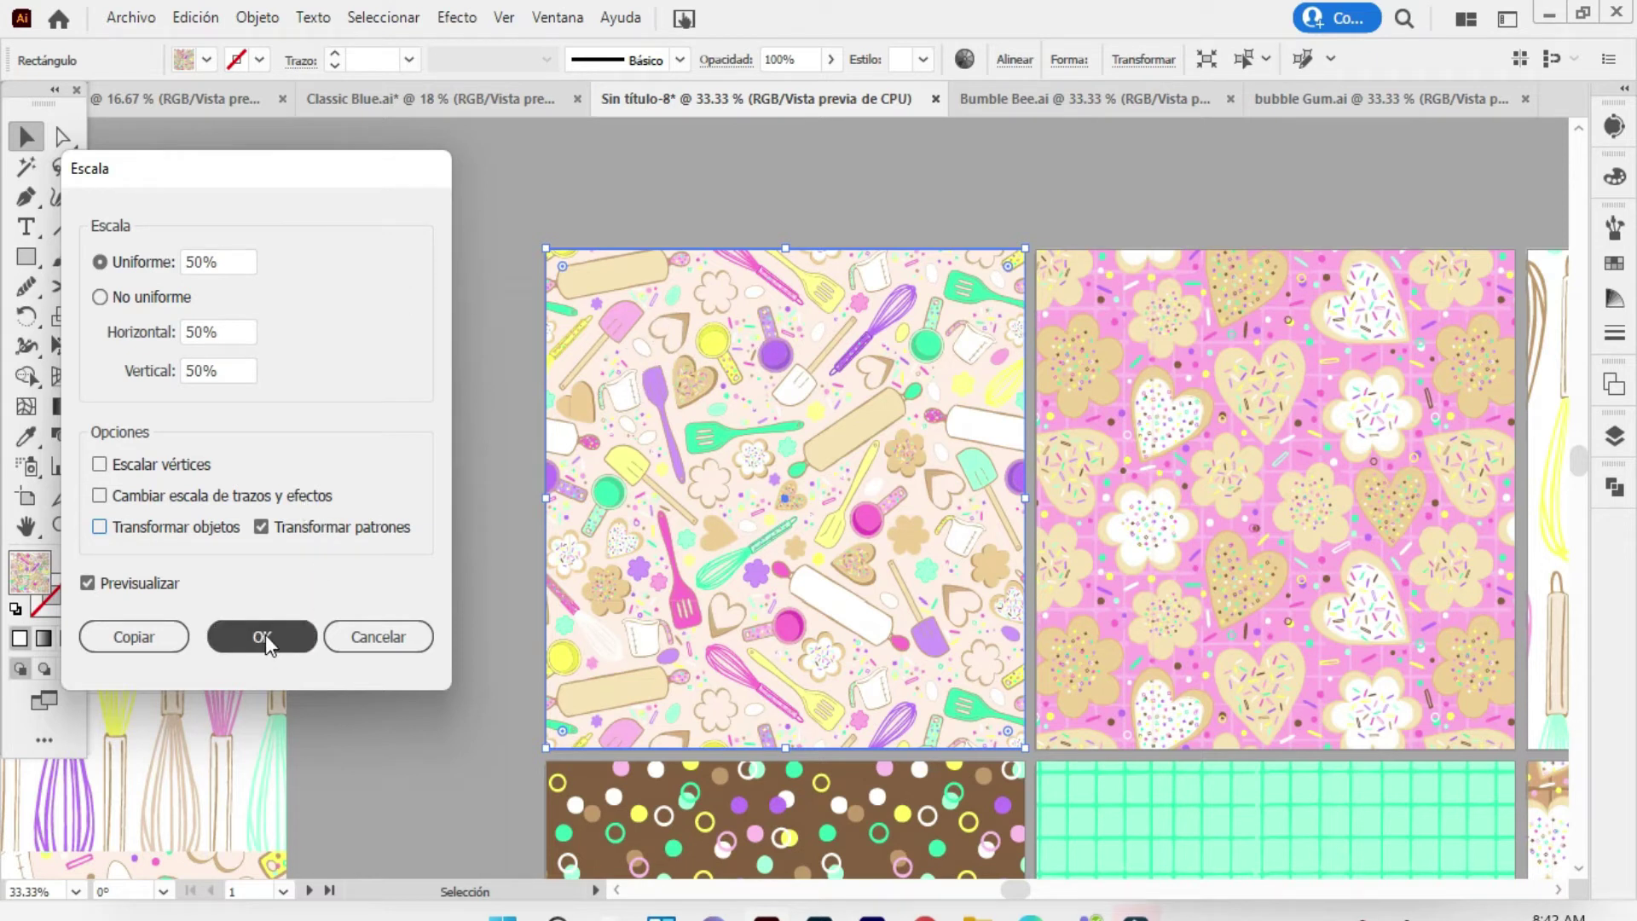
pyautogui.doubleClick(214, 262)
pyautogui.write('45')
pyautogui.press('Tab')
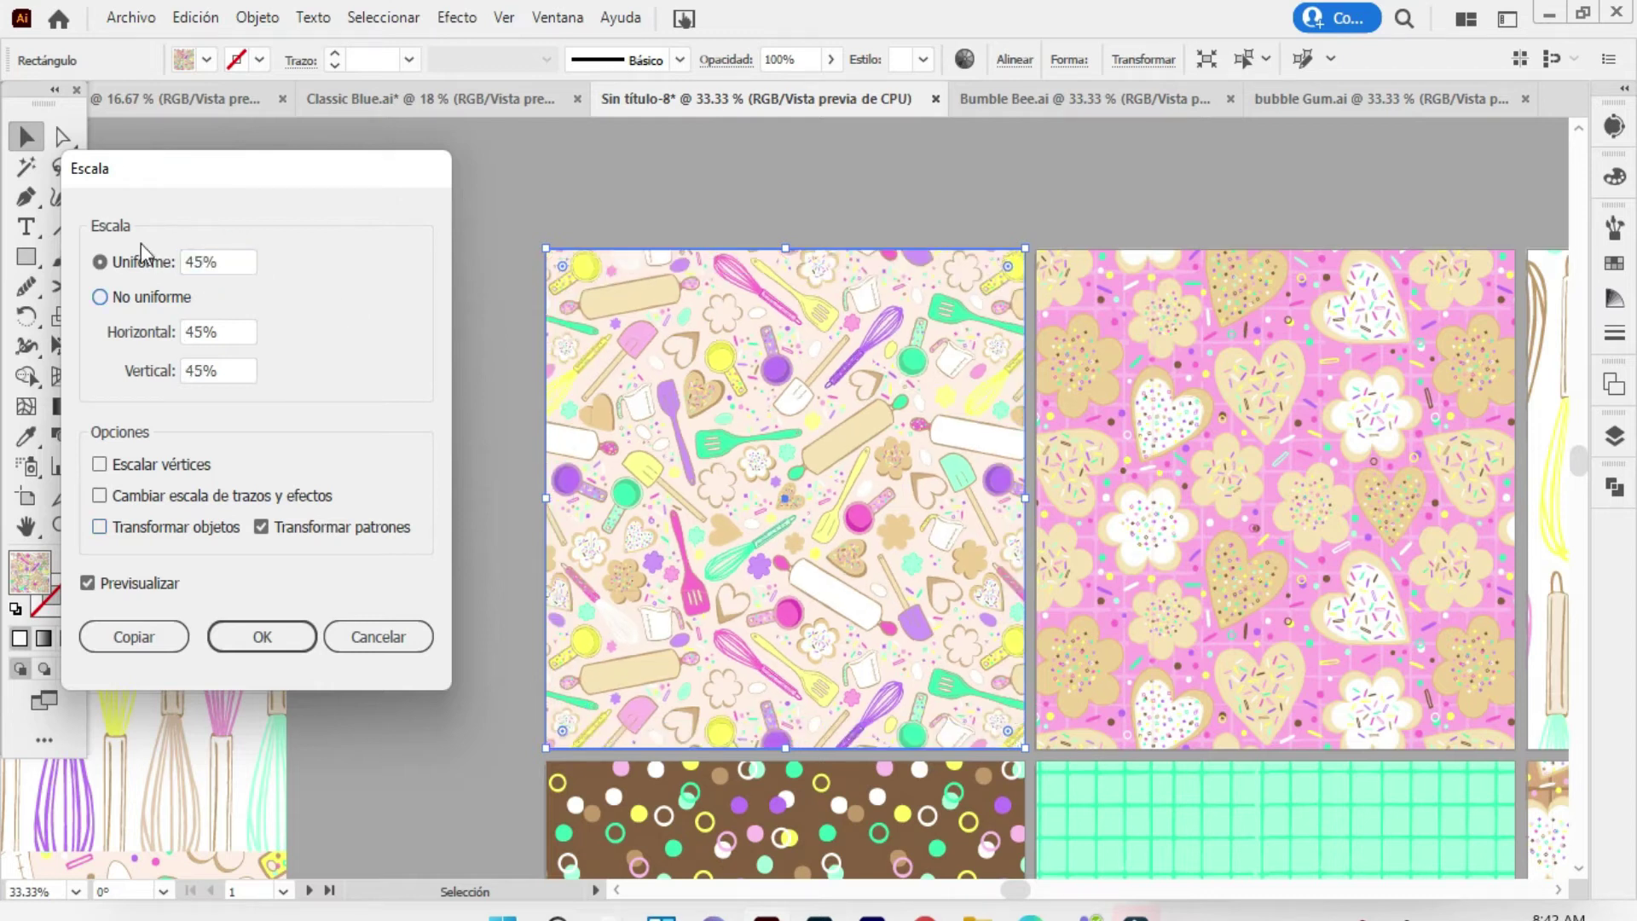
pyautogui.click(265, 635)
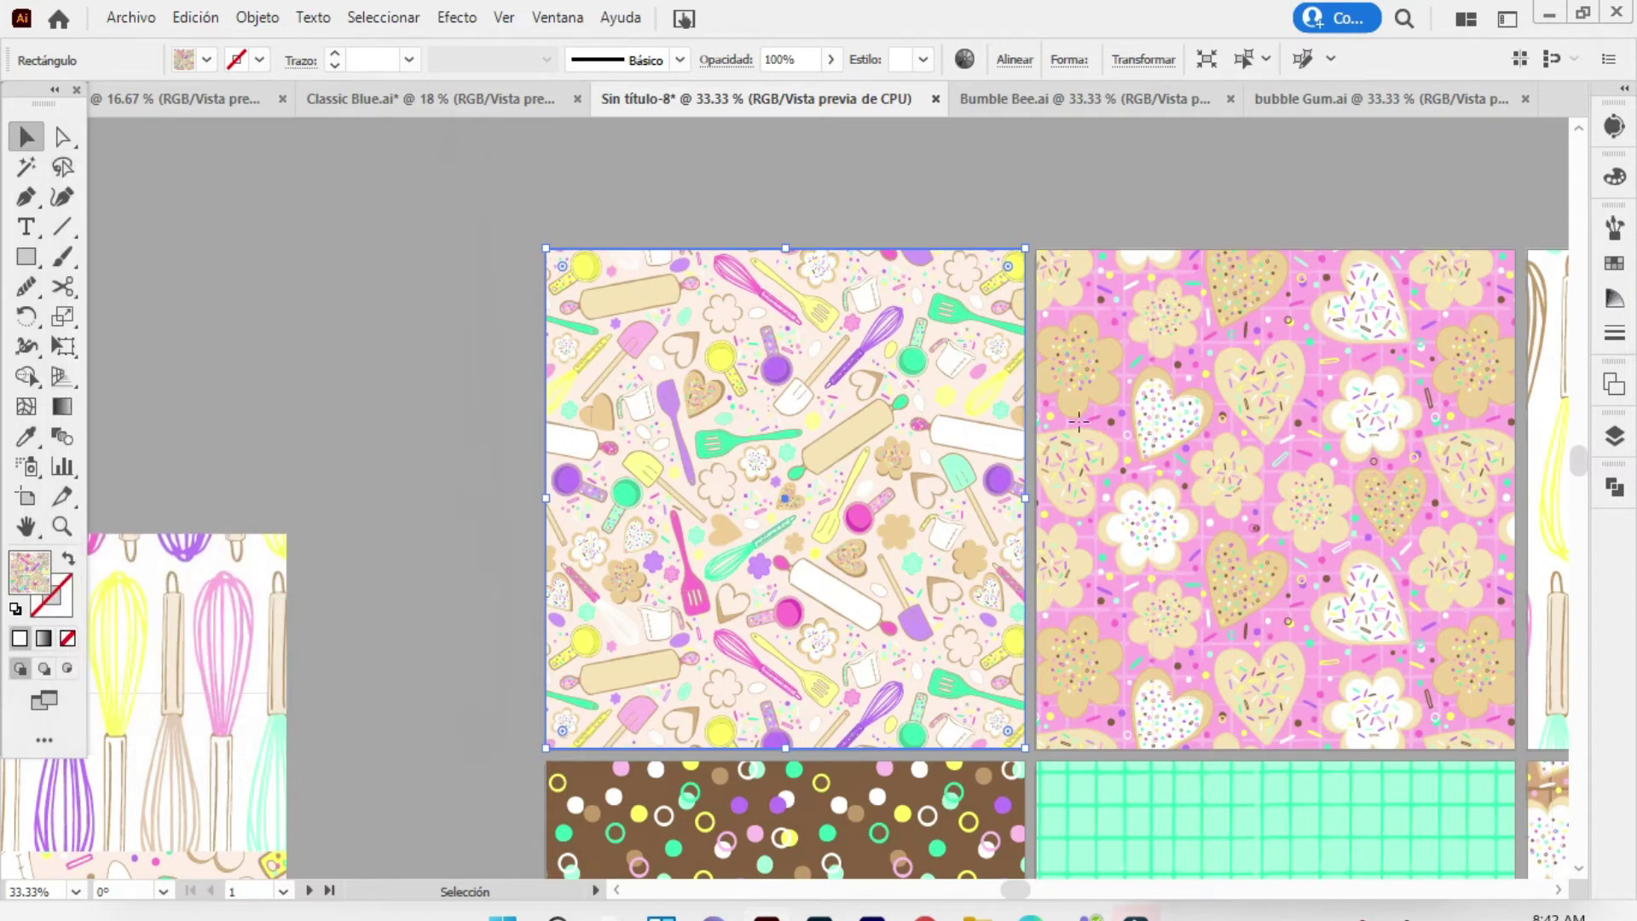
# Scale the pink cookie tile's pattern to 60%
pyautogui.click(26, 526)
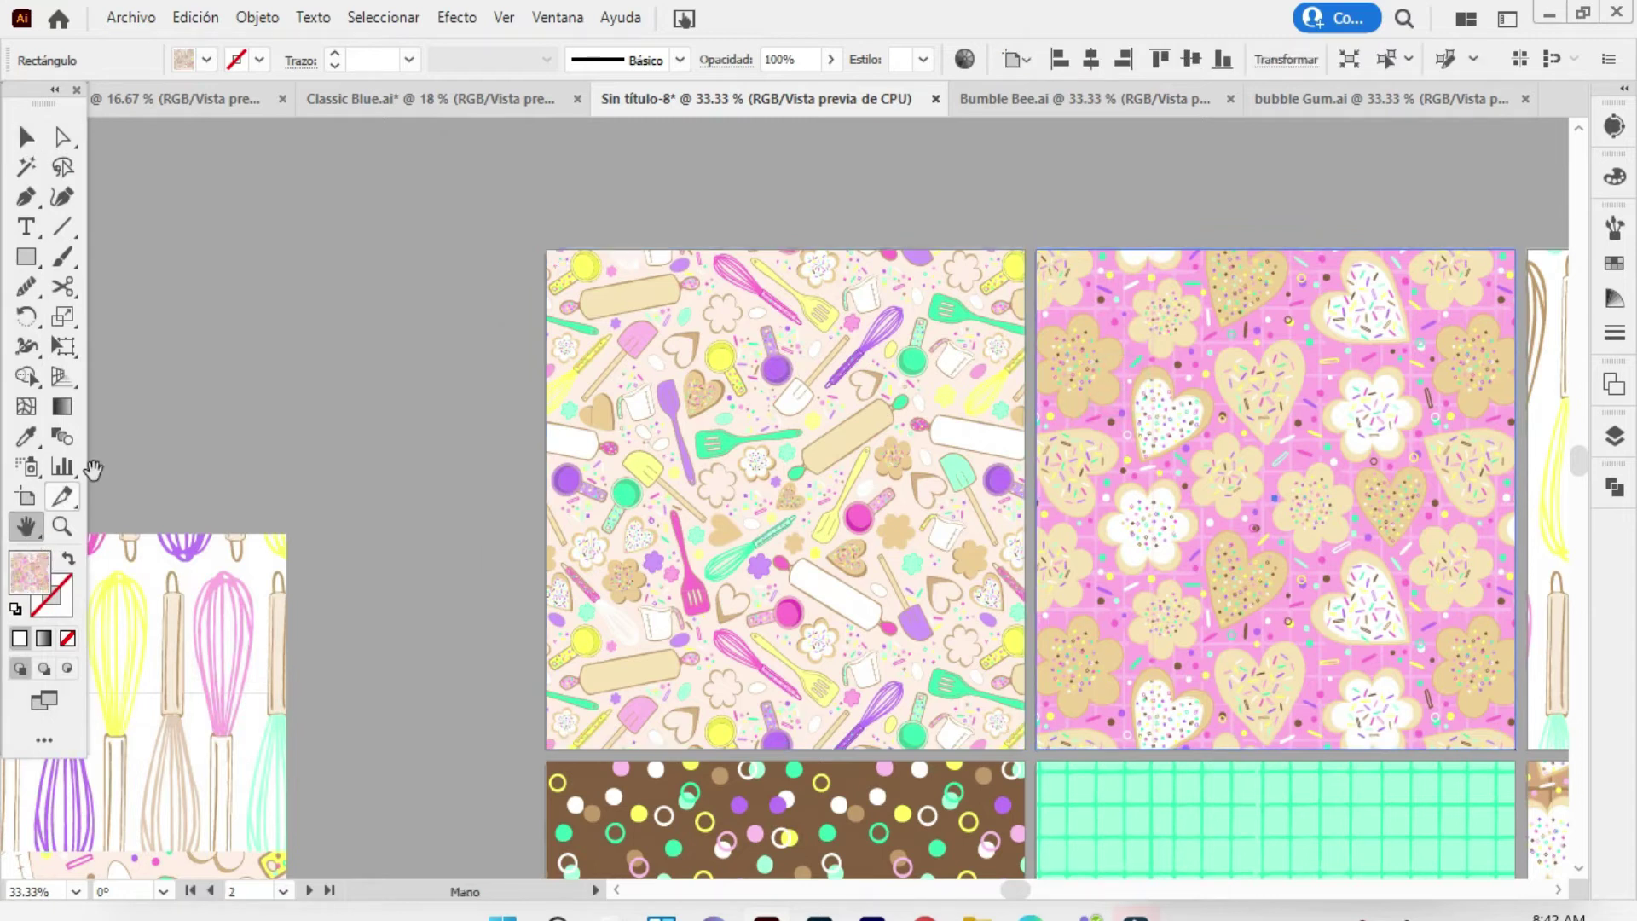
pyautogui.moveTo(1218, 509); pyautogui.dragTo(746, 425)
pyautogui.click(26, 137)
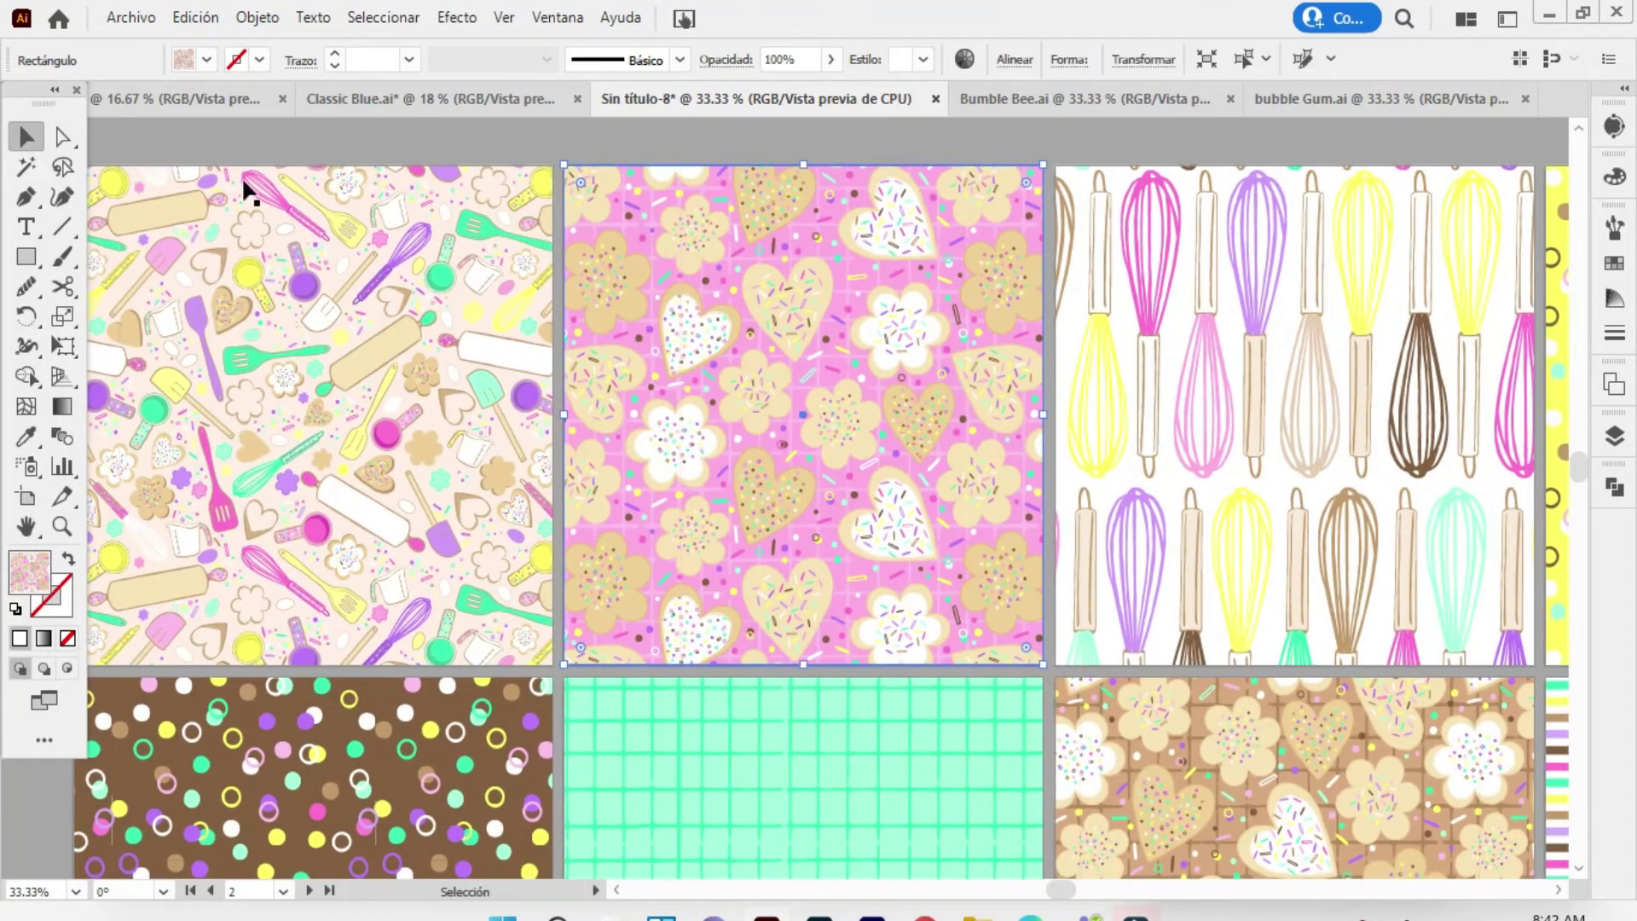
pyautogui.rightClick(736, 351)
pyautogui.moveTo(951, 745)
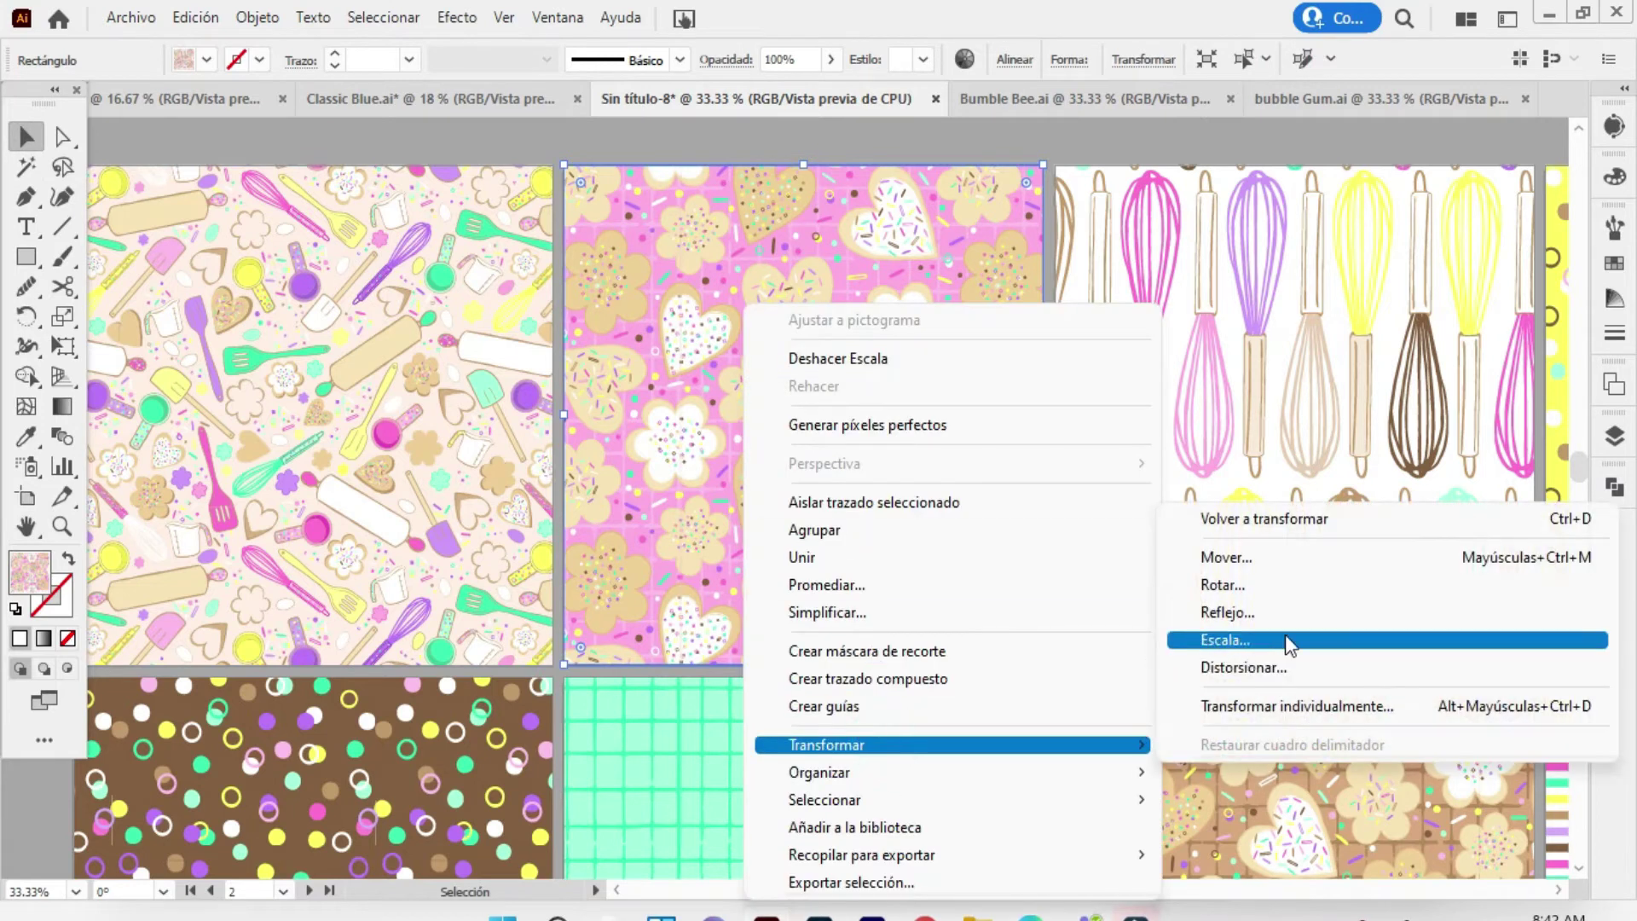
pyautogui.click(1283, 639)
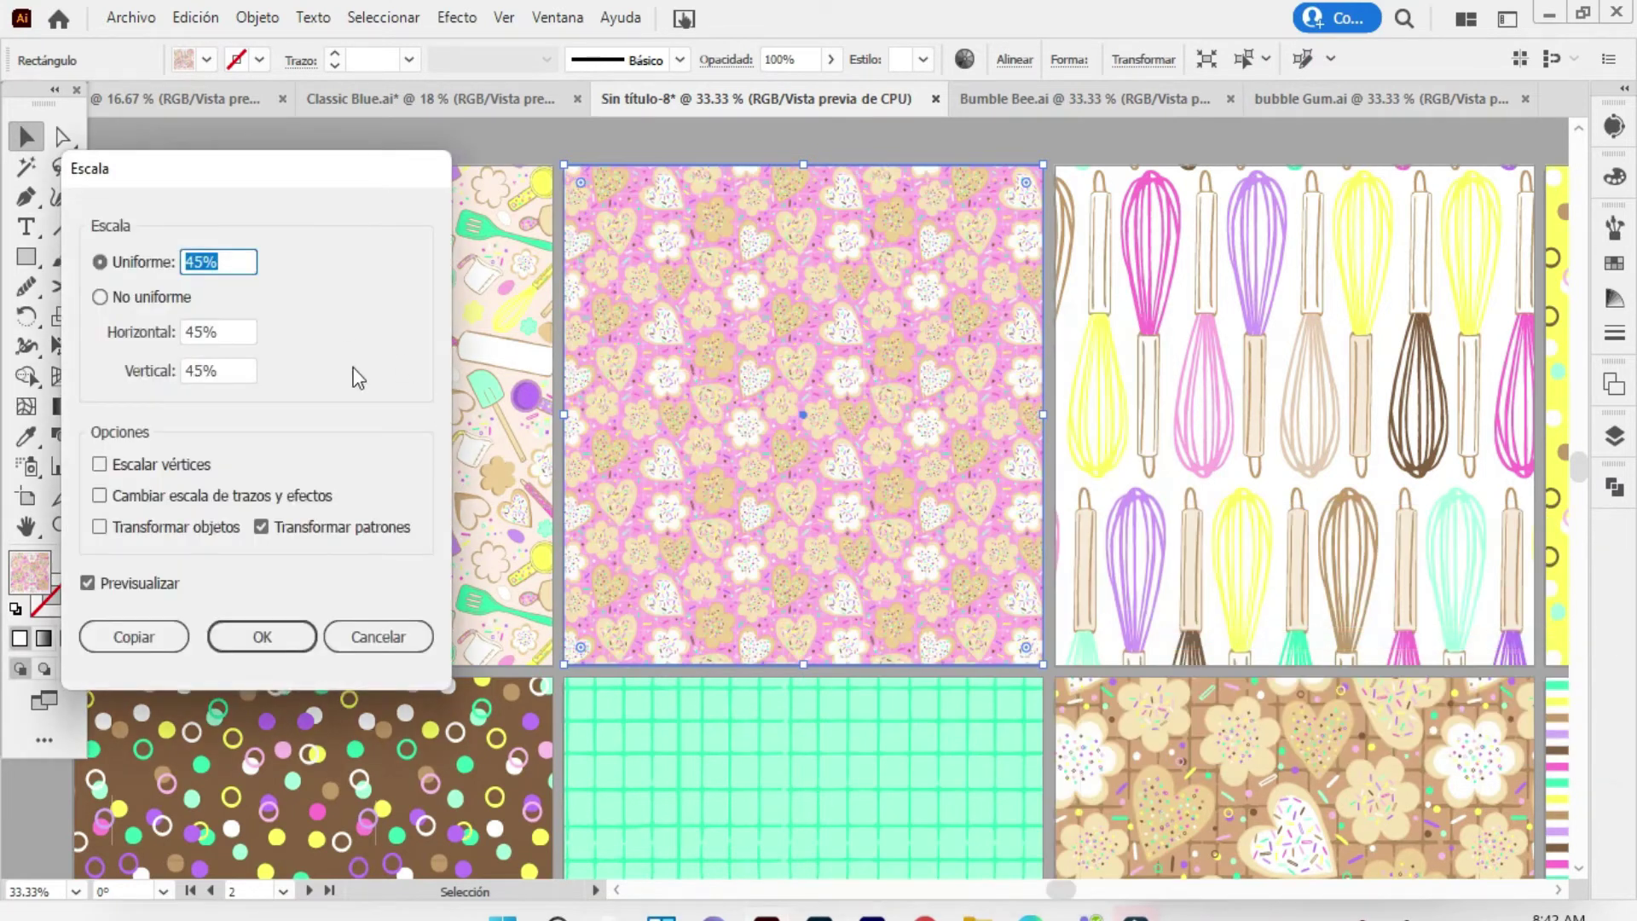
pyautogui.write('6')
pyautogui.write('0')
pyautogui.press('Tab')
pyautogui.click(256, 636)
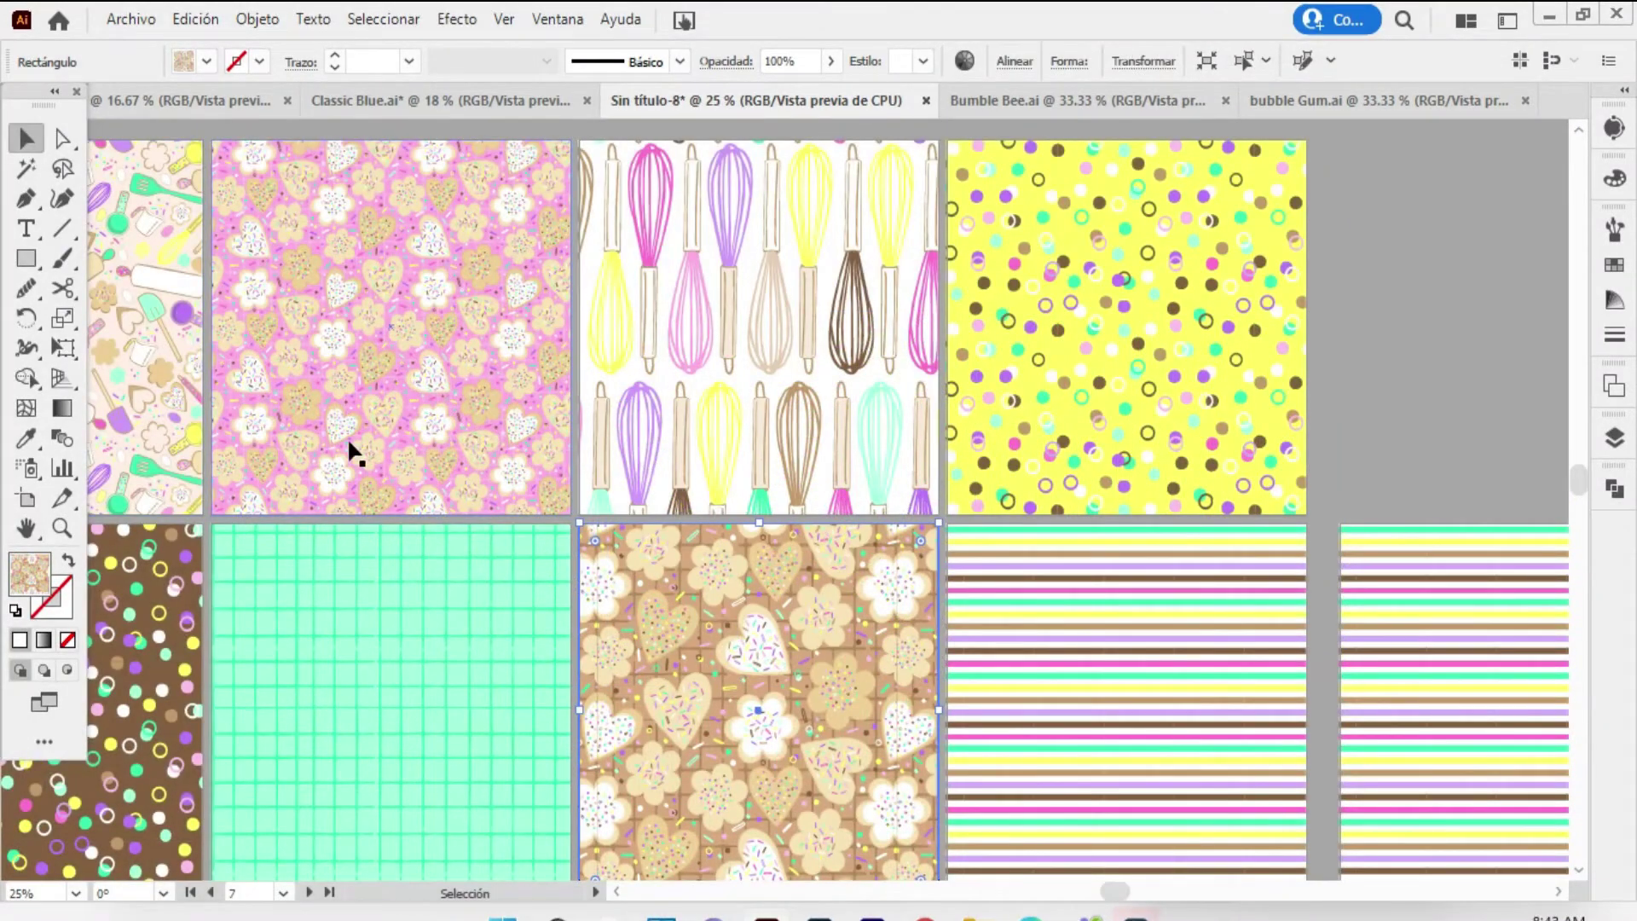
# Scale the brown cookie tile's pattern to 80%
pyautogui.click(583, 511)
pyautogui.click(334, 291)
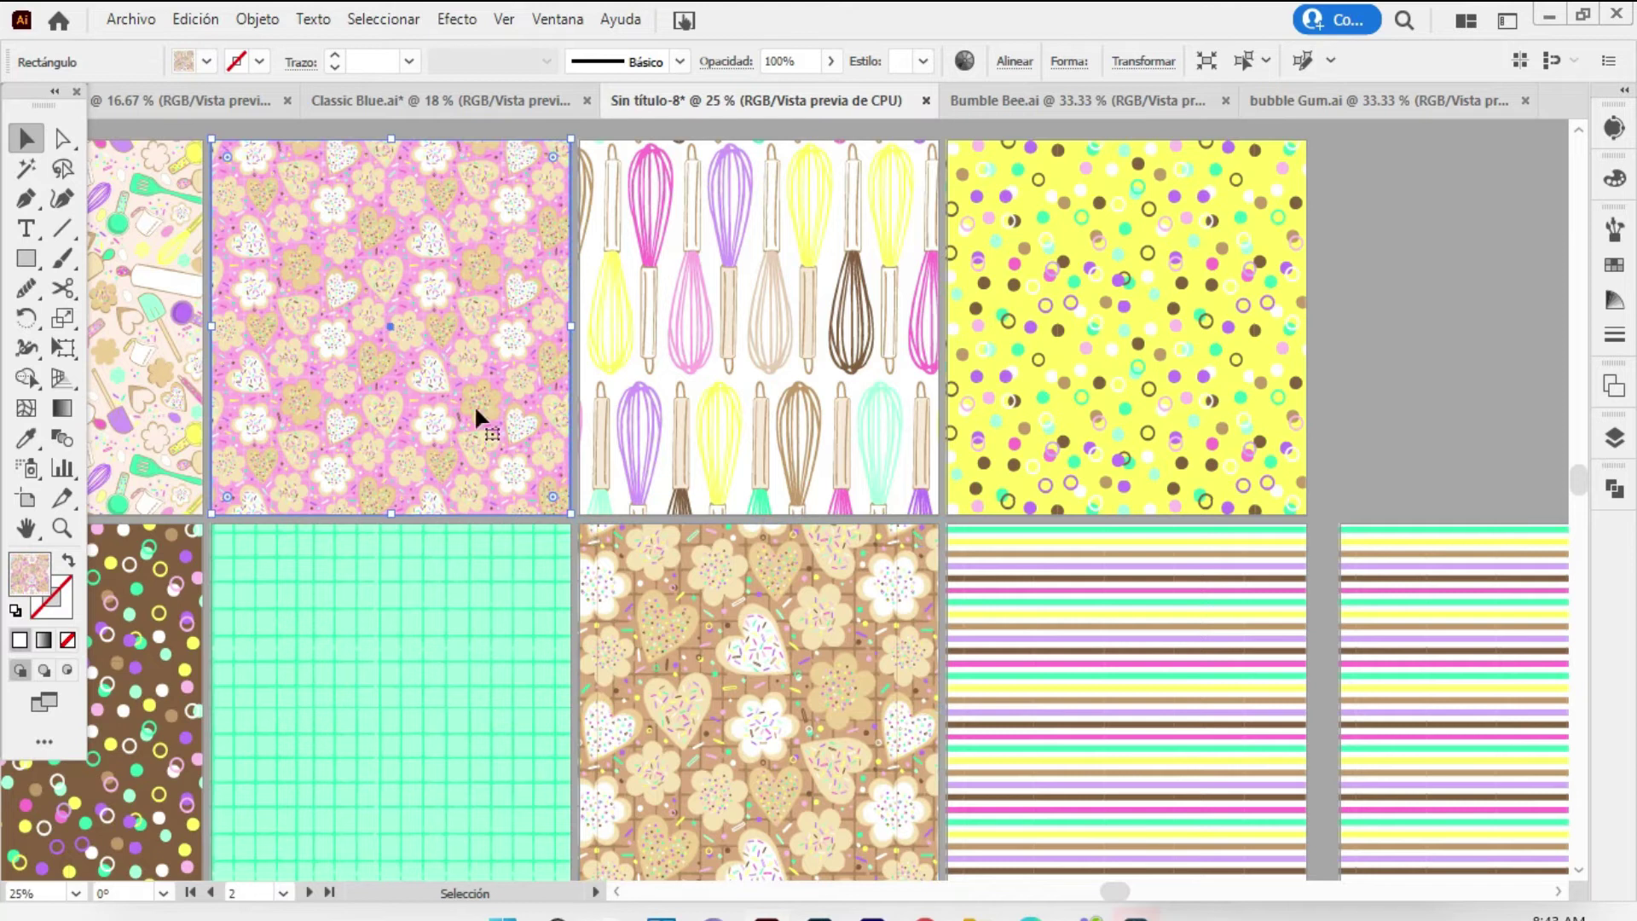
pyautogui.click(635, 641)
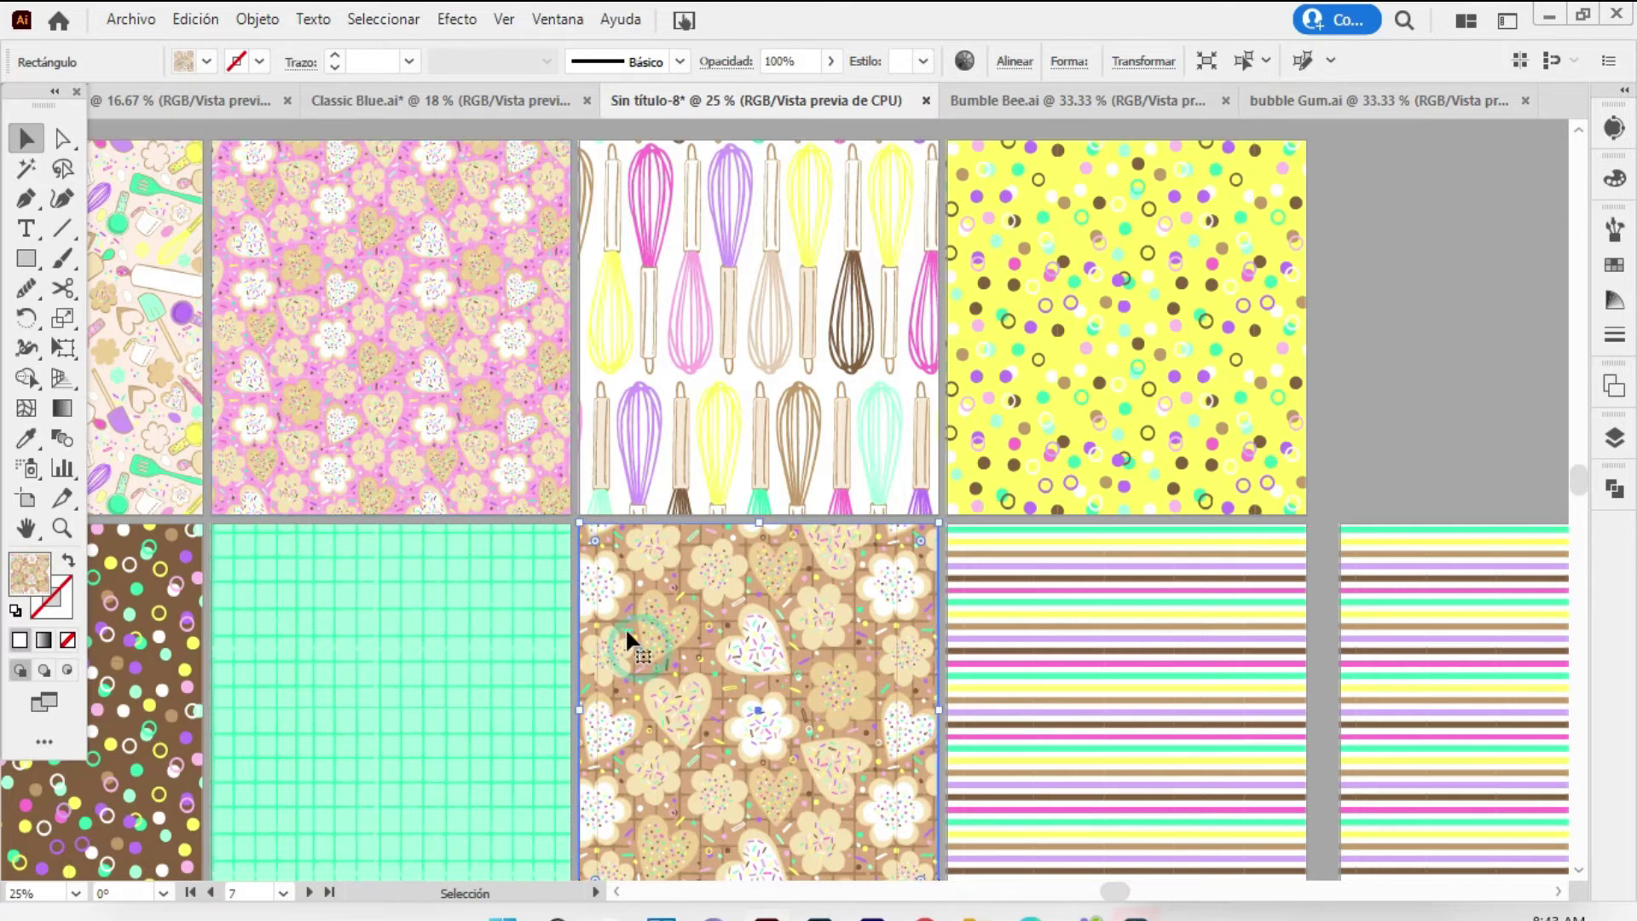
pyautogui.rightClick(711, 628)
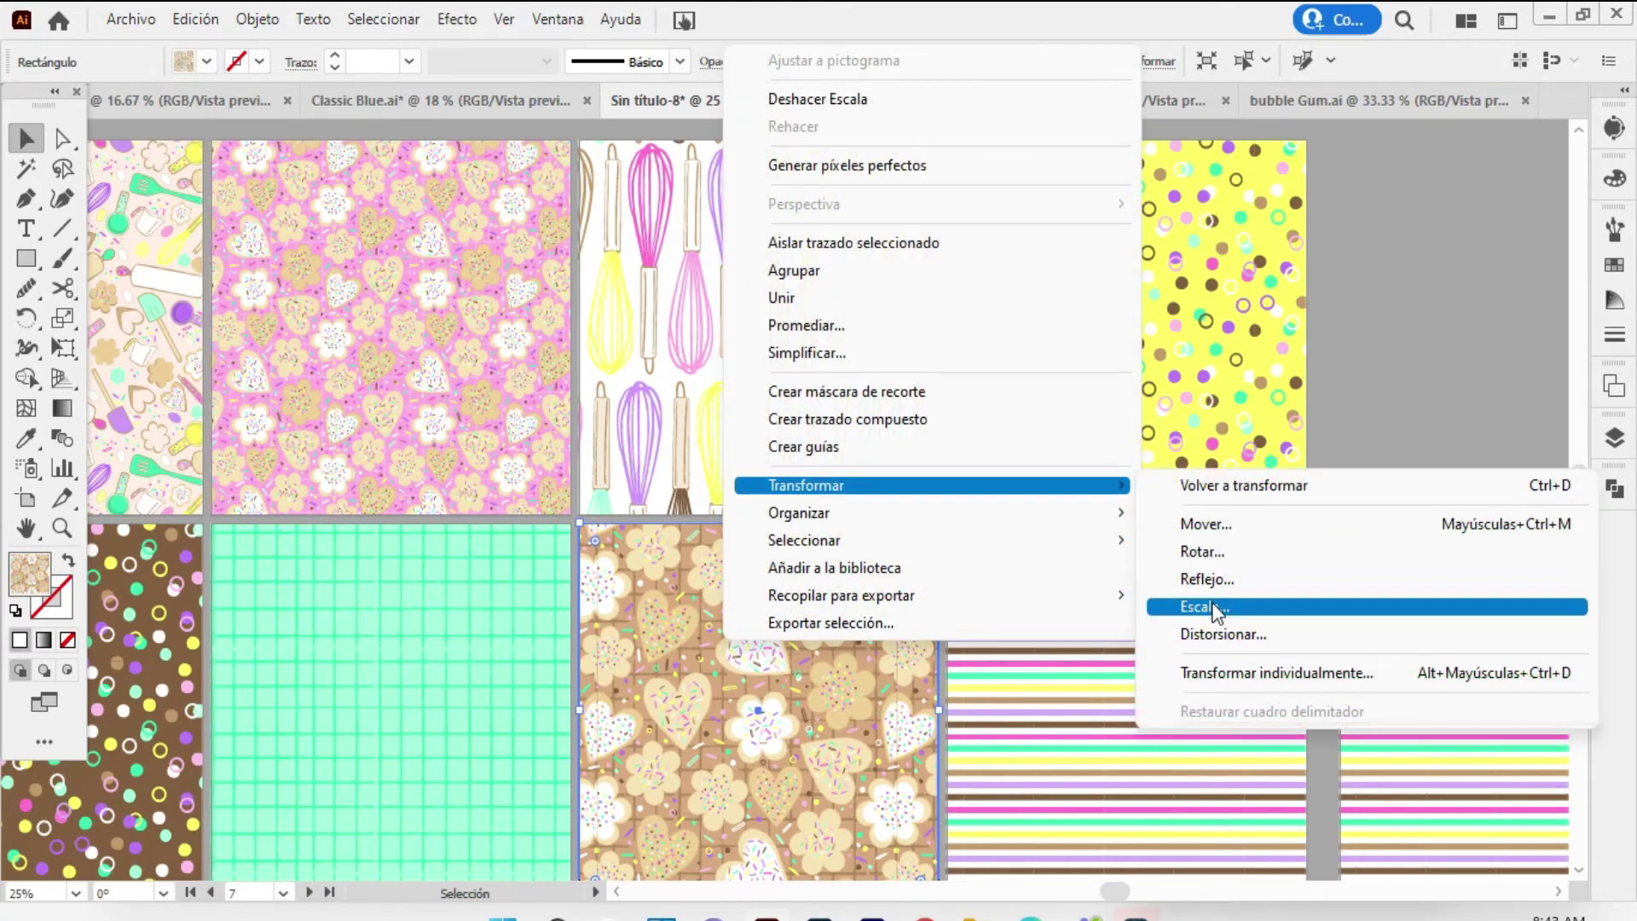
pyautogui.click(1217, 607)
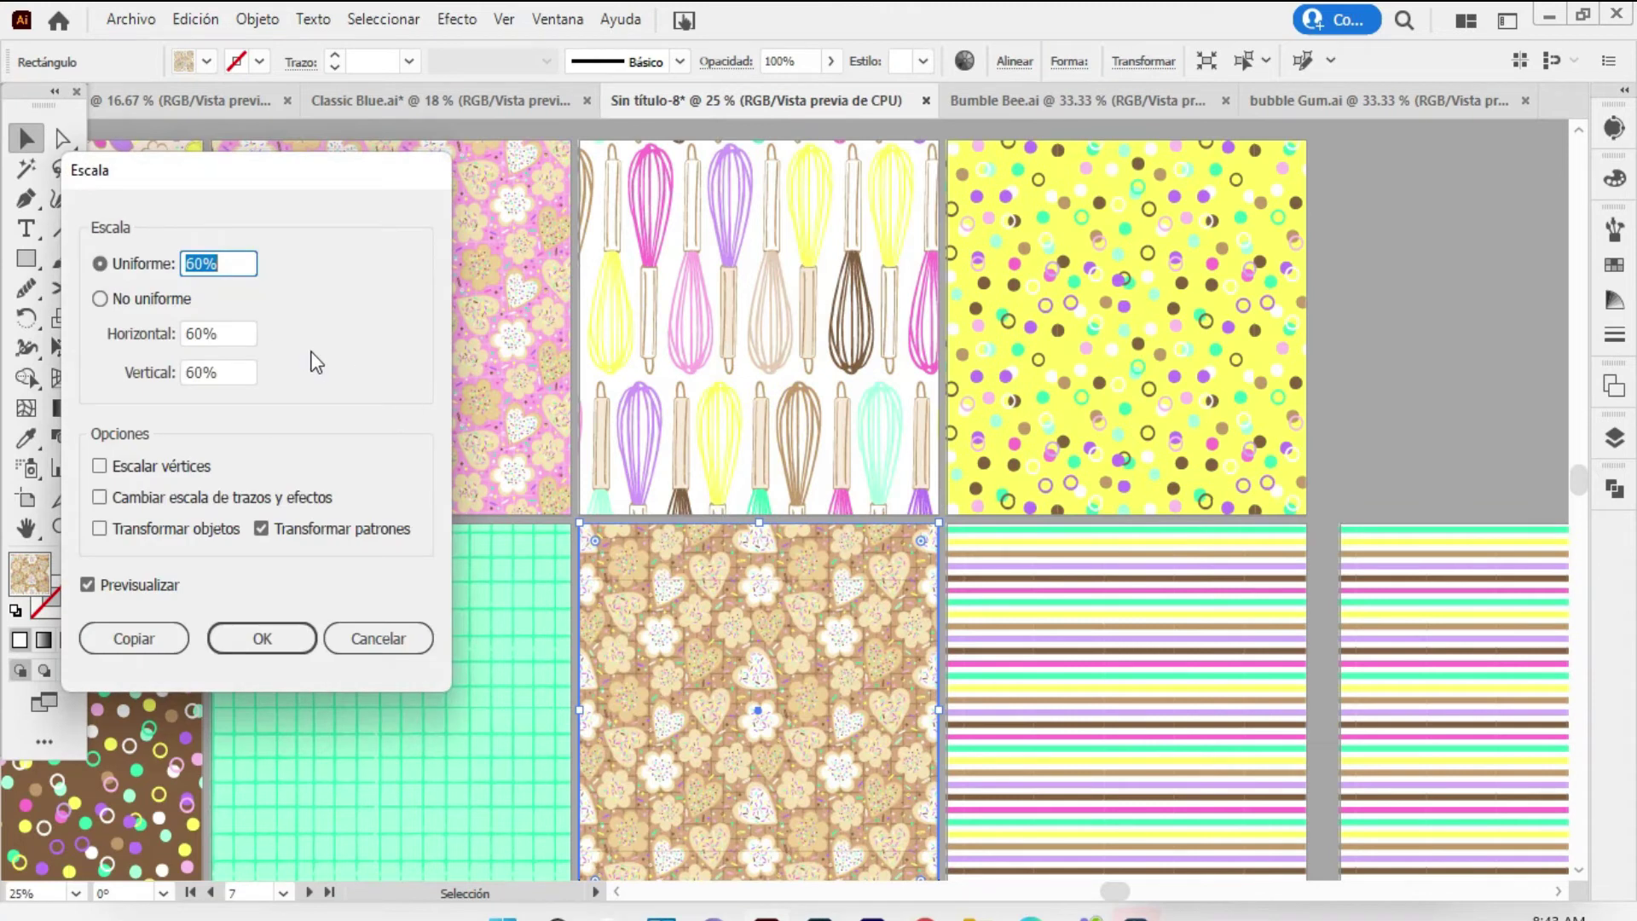
pyautogui.write('80')
pyautogui.press('Tab')
pyautogui.click(263, 638)
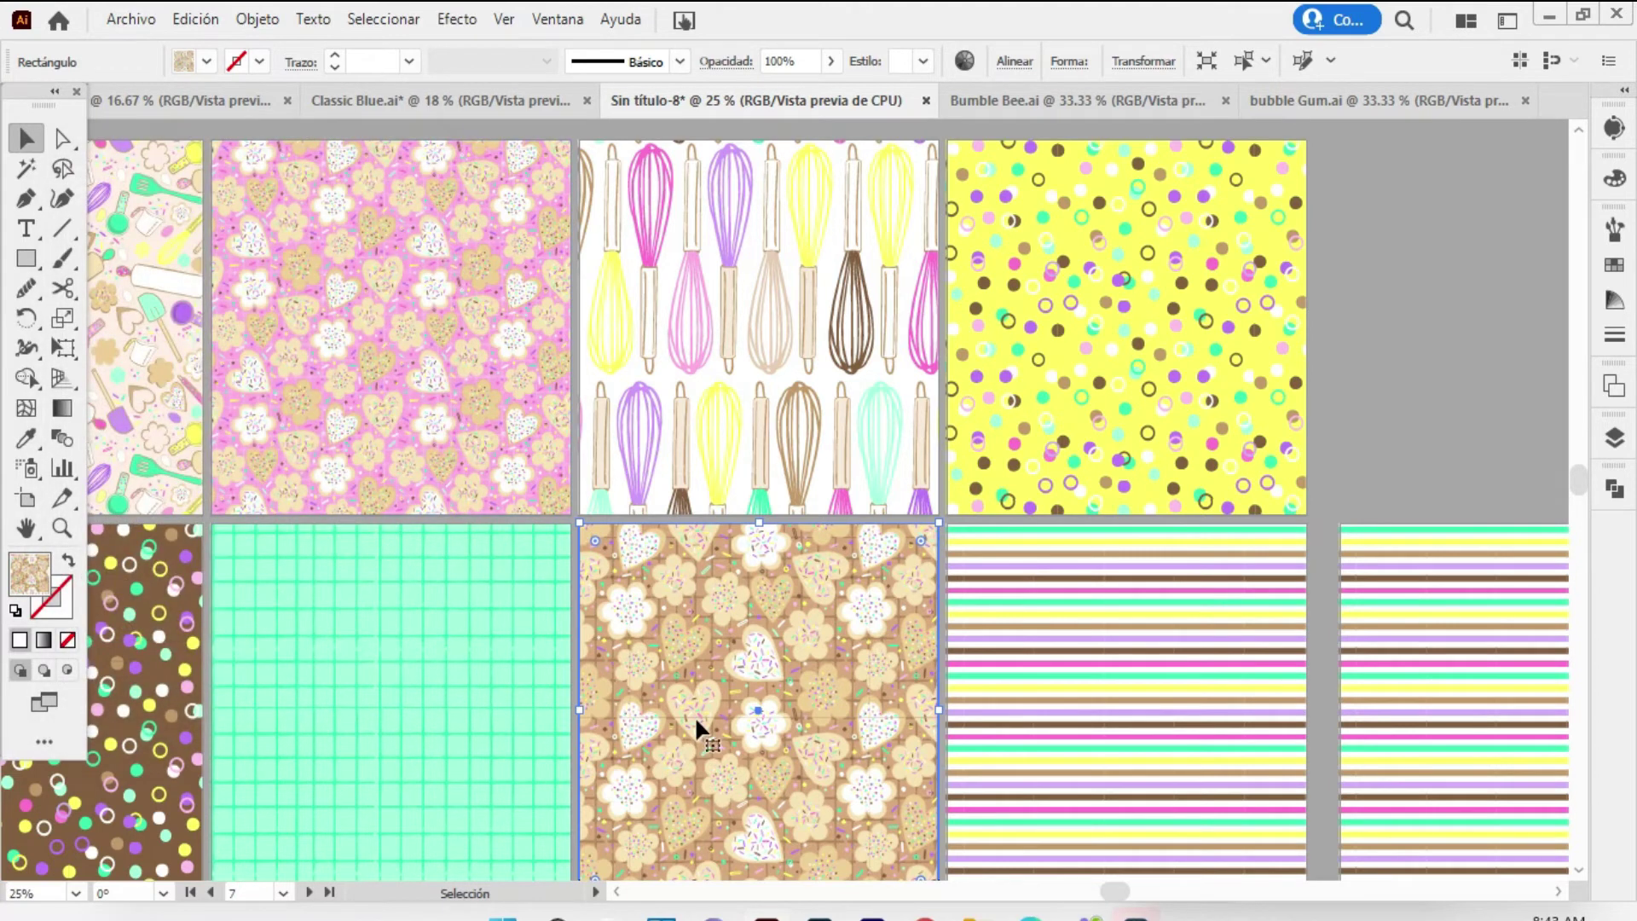
# Scale the whisk tile's pattern to 25%
pyautogui.click(387, 294)
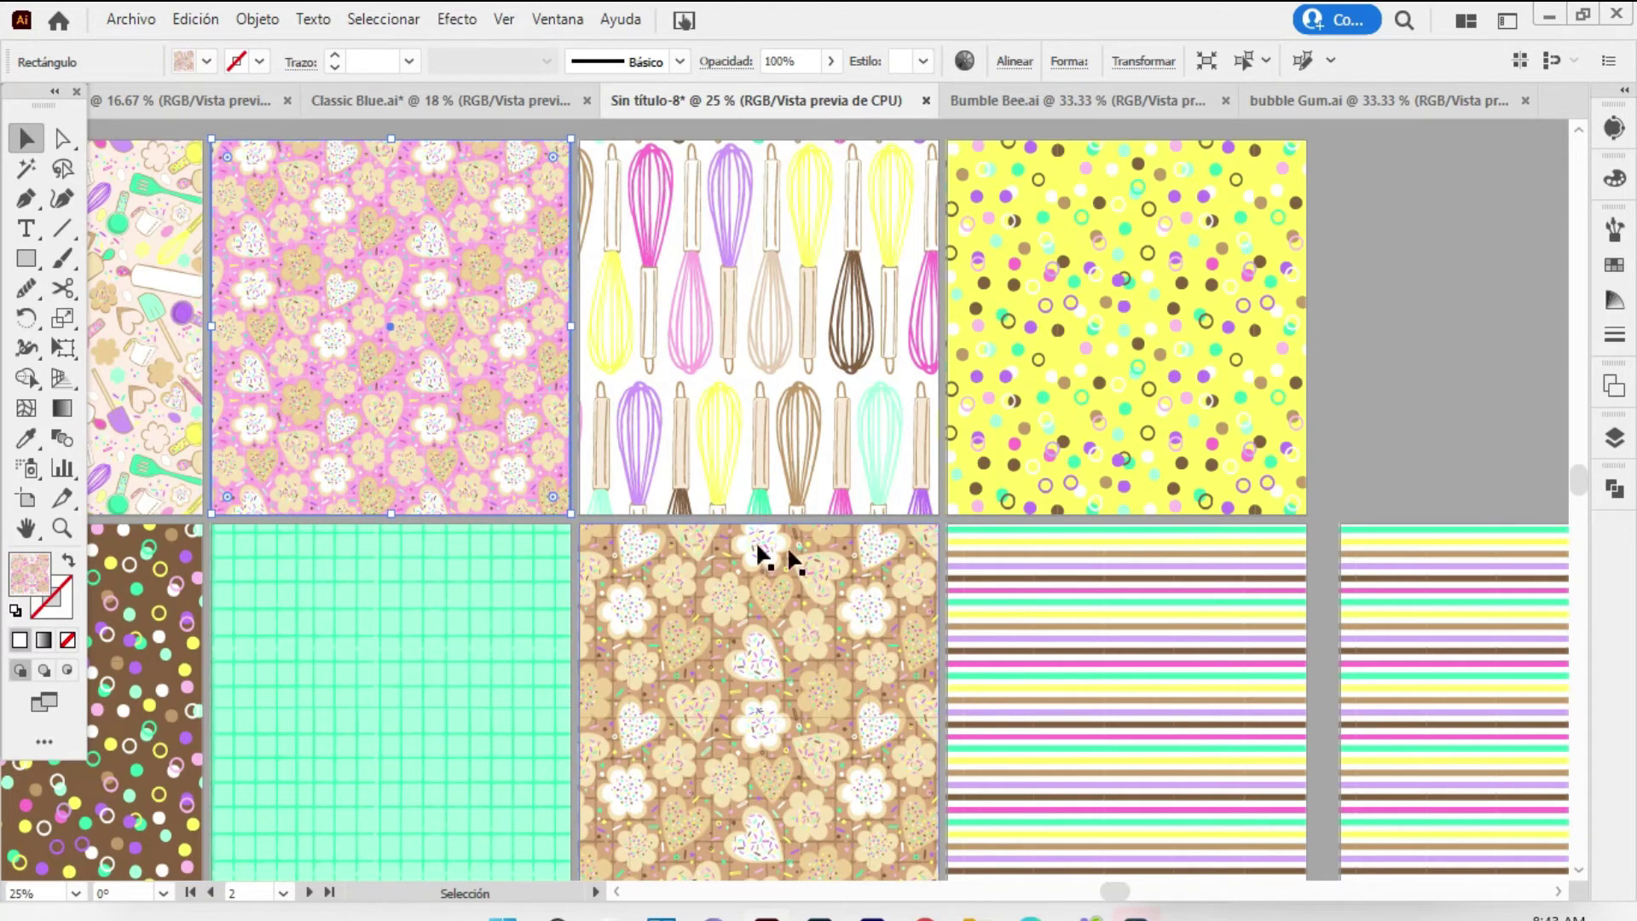
pyautogui.click(827, 433)
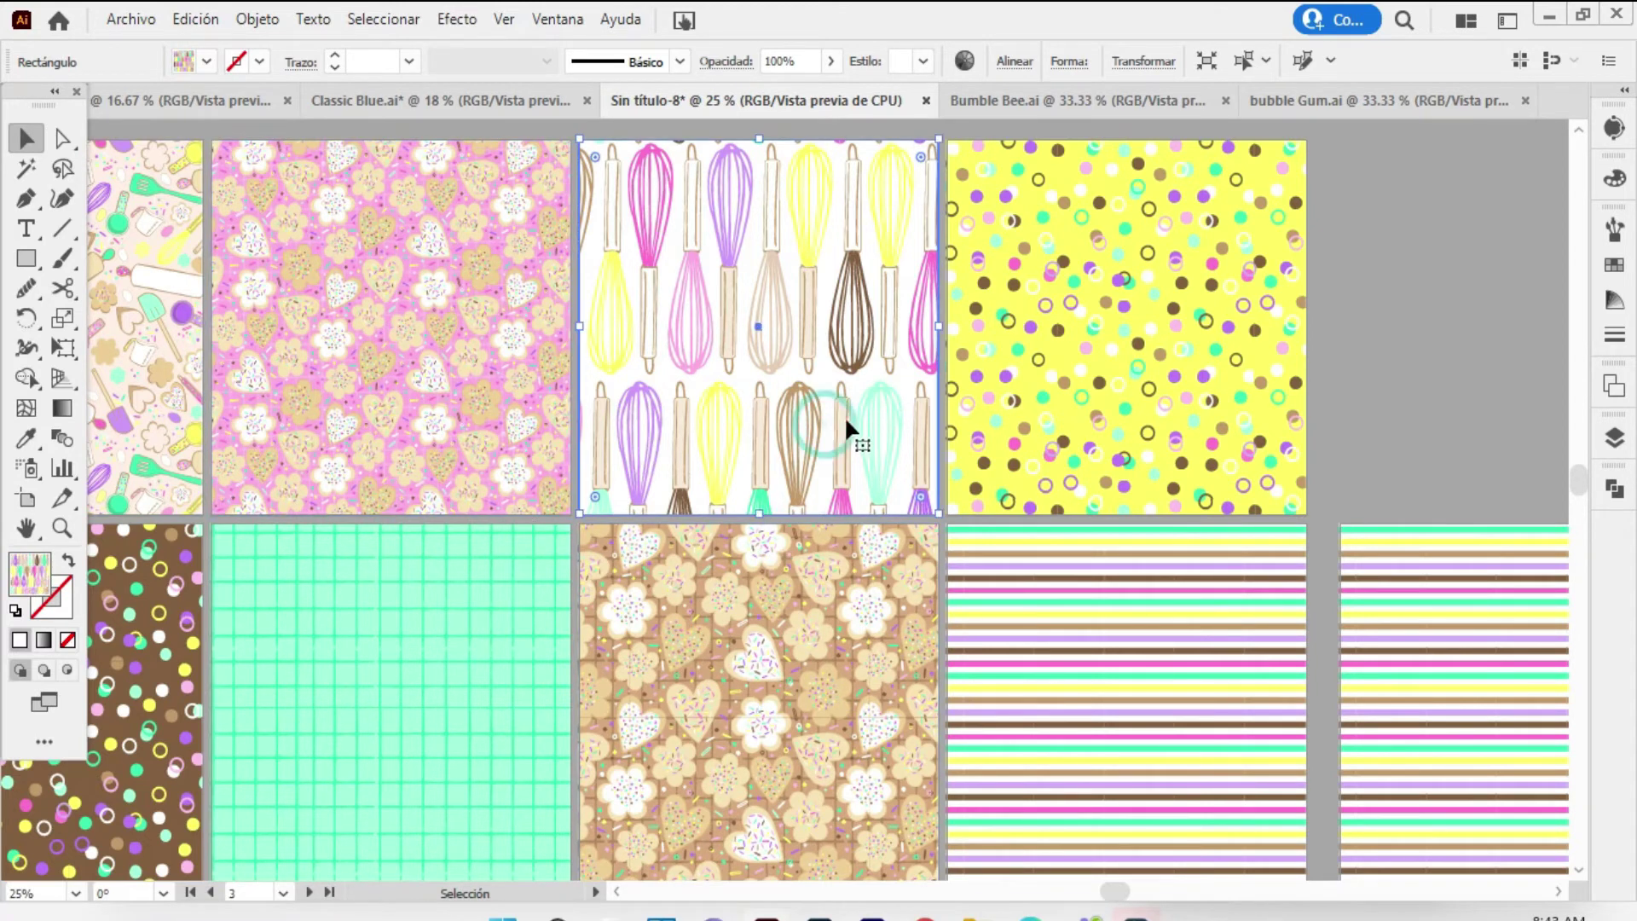
pyautogui.rightClick(844, 418)
pyautogui.click(968, 741)
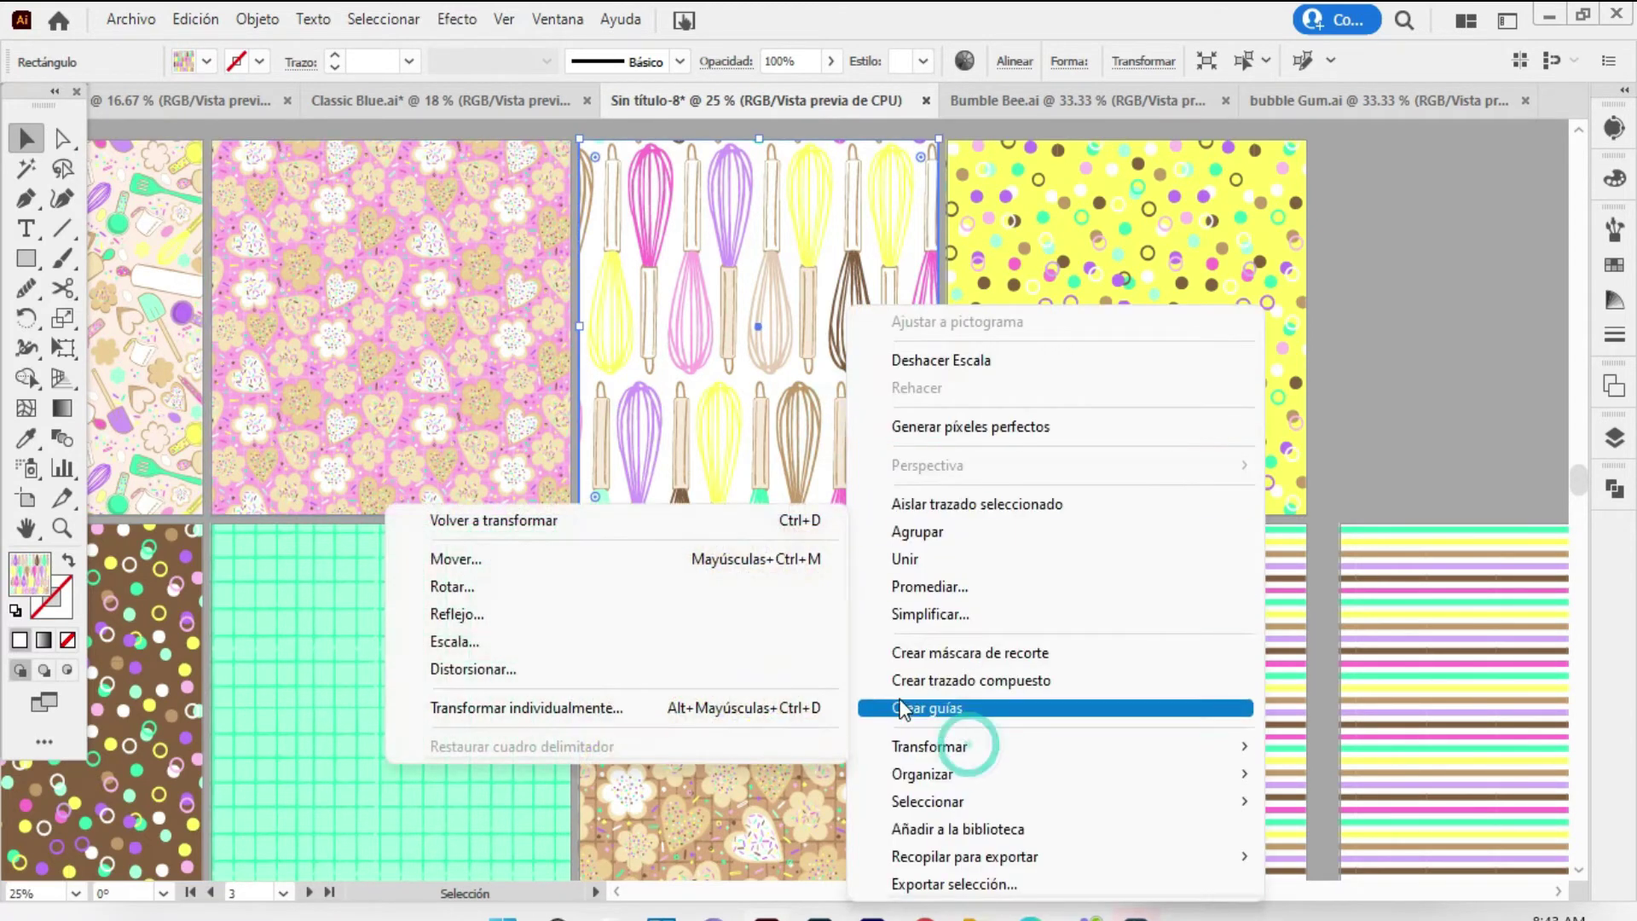
pyautogui.click(626, 641)
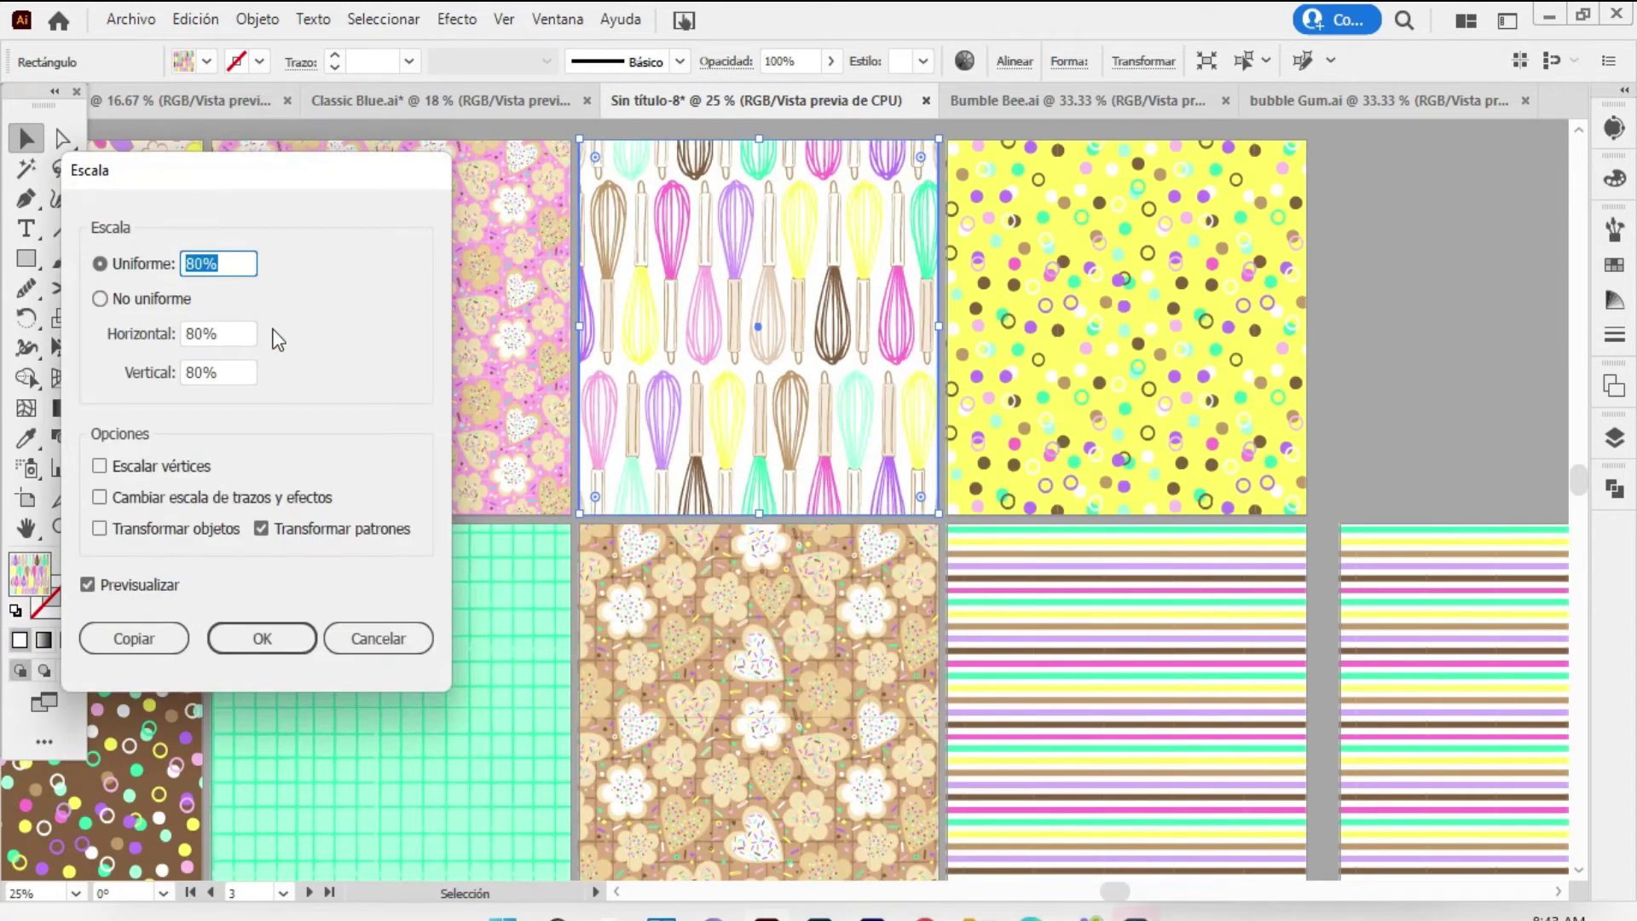
pyautogui.write('25')
pyautogui.press('Tab')
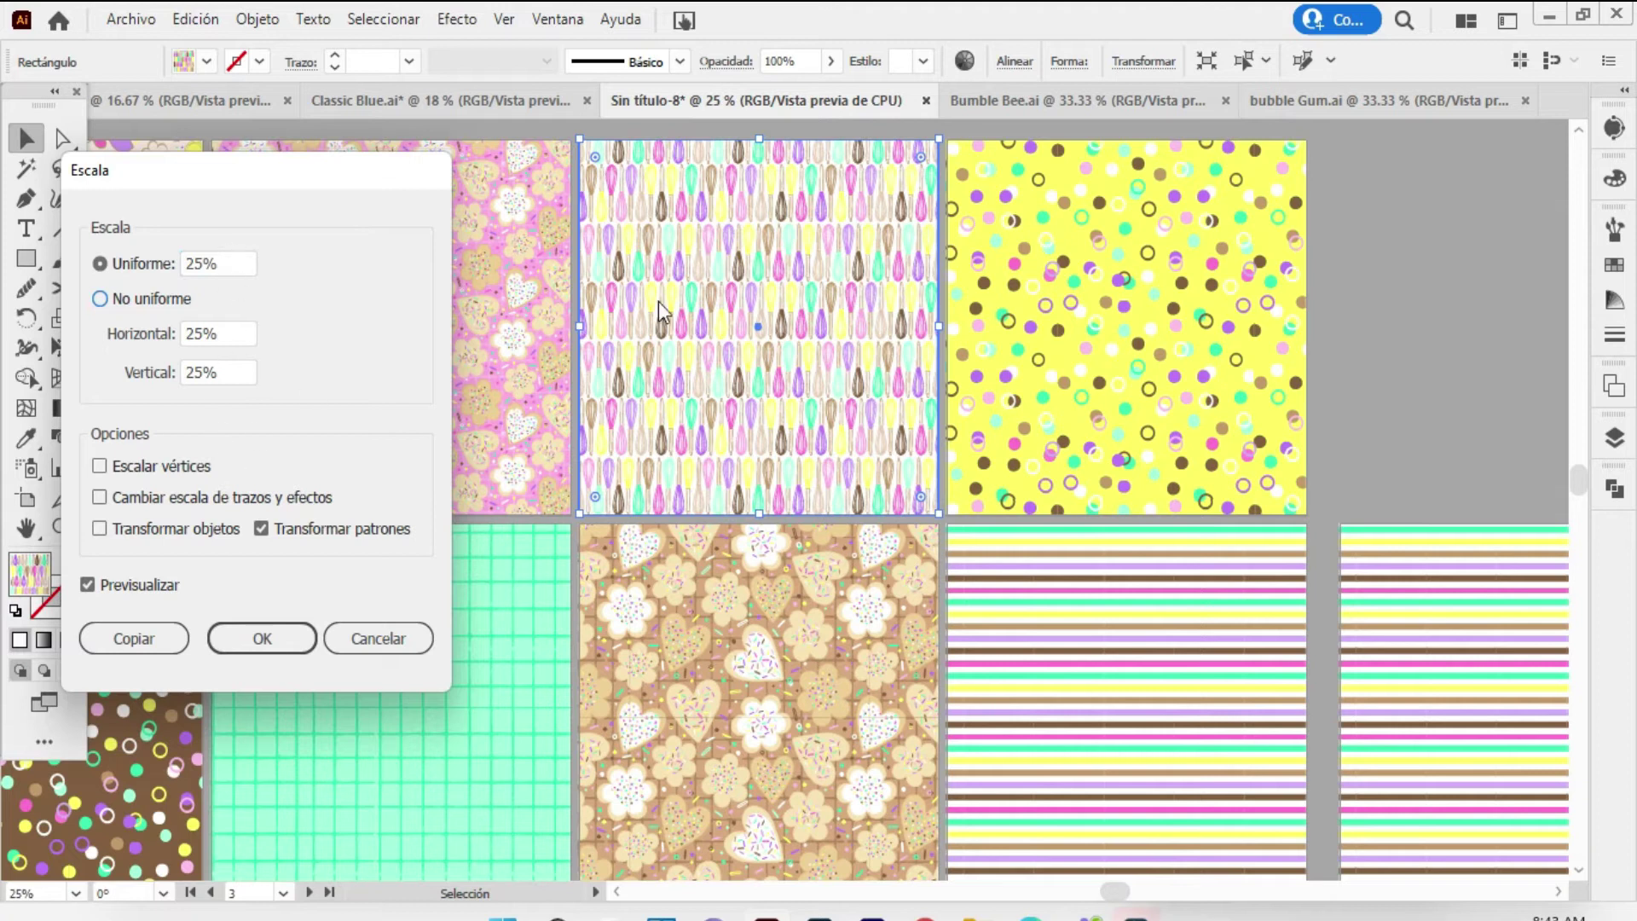
pyautogui.click(256, 639)
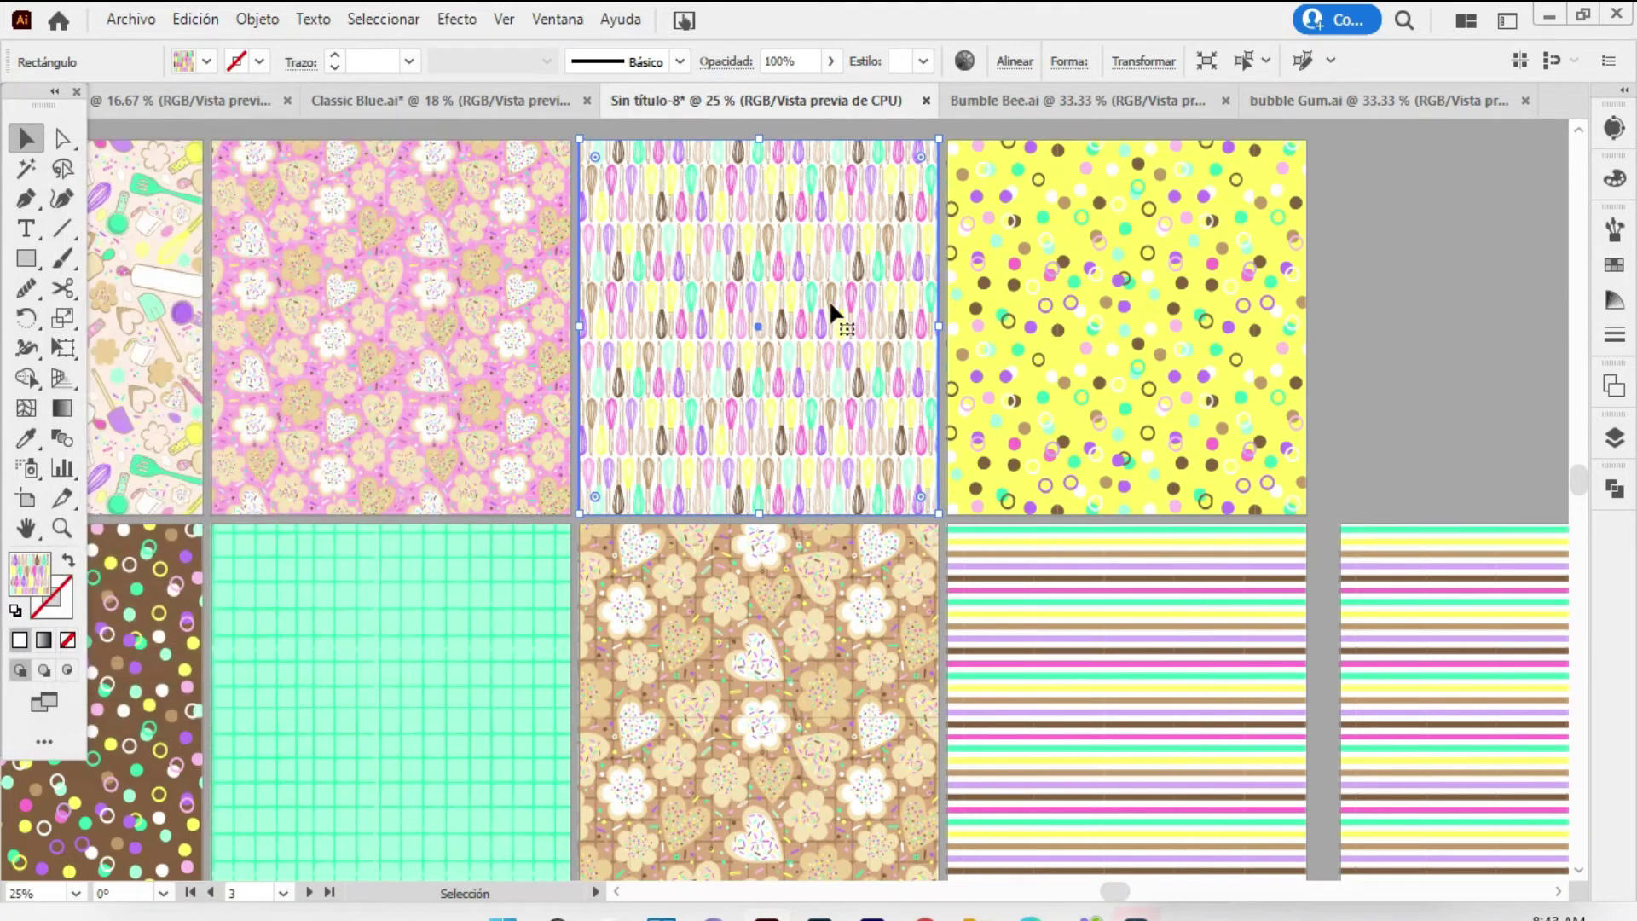
# Scale the yellow dot tile's pattern to 45%
pyautogui.rightClick(1025, 303)
pyautogui.moveTo(1110, 745)
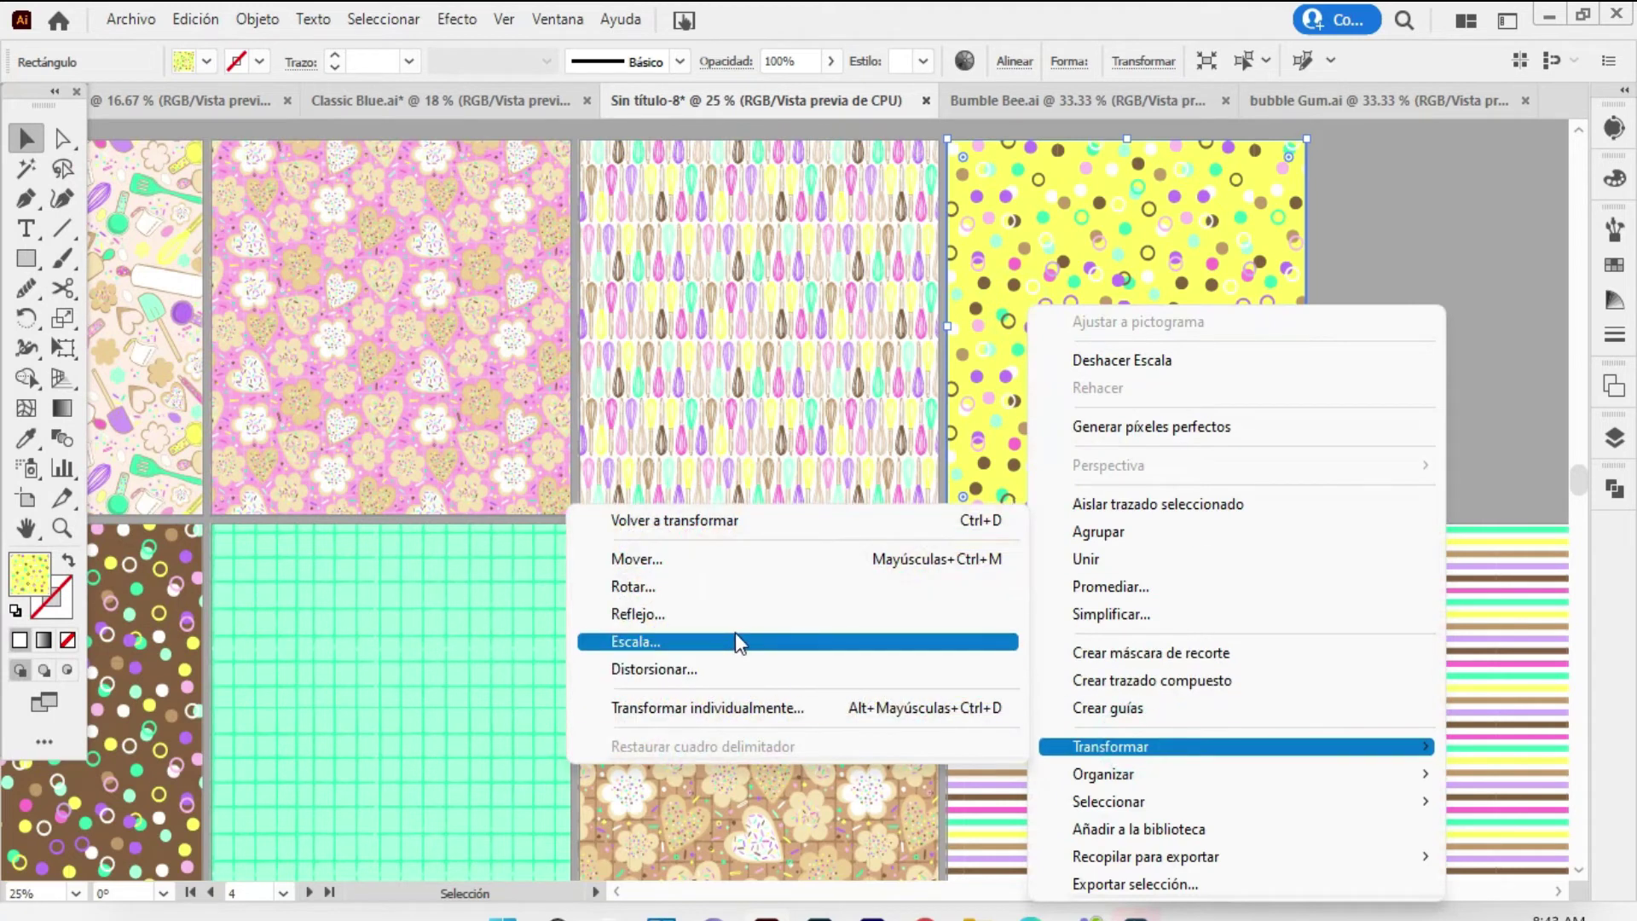
pyautogui.click(735, 635)
pyautogui.write('45')
pyautogui.press('Tab')
pyautogui.click(262, 637)
# Scale the brown dotted pattern tile to 60% via Transformar > Escala
pyautogui.click(28, 529)
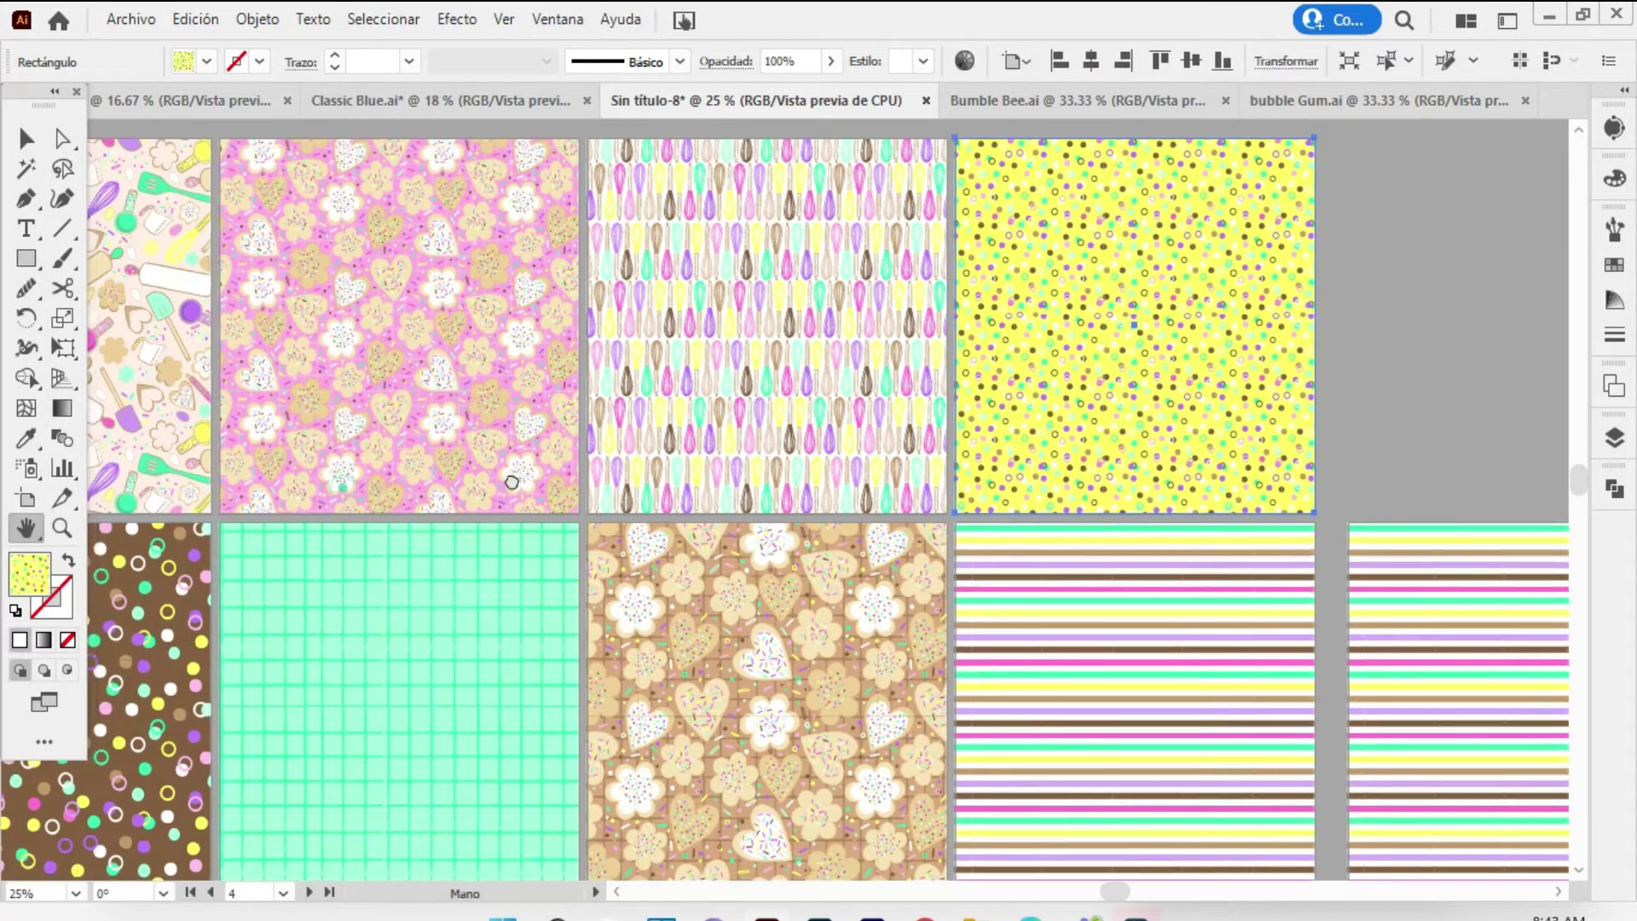
pyautogui.moveTo(128, 479); pyautogui.dragTo(474, 473)
pyautogui.moveTo(313, 490); pyautogui.dragTo(232, 489)
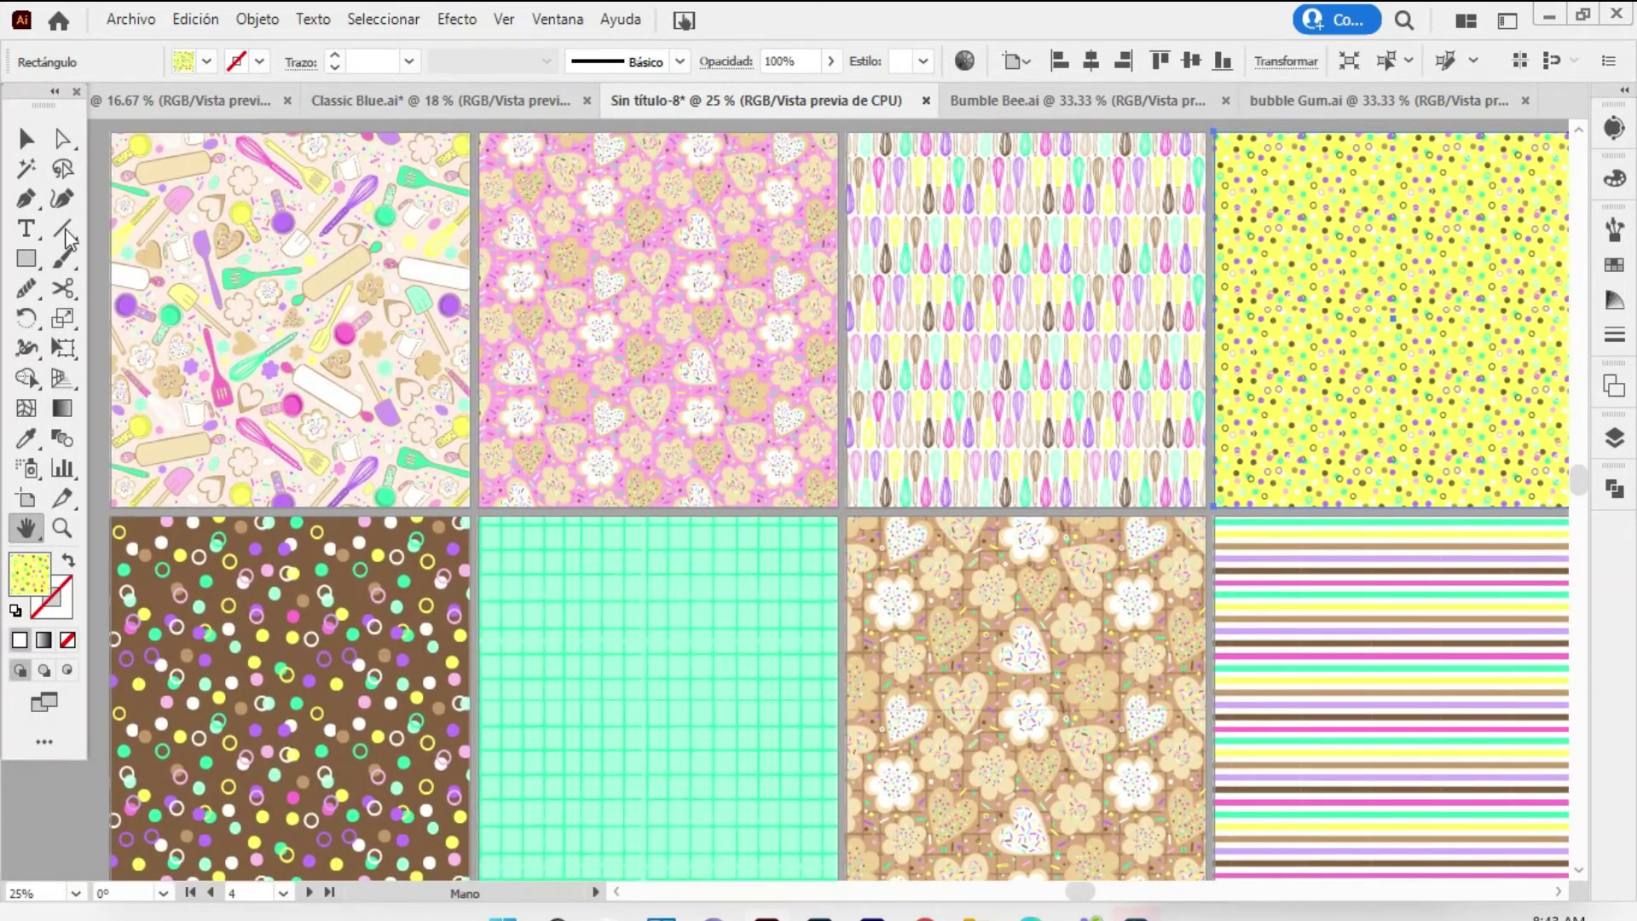
pyautogui.click(26, 138)
pyautogui.click(234, 627)
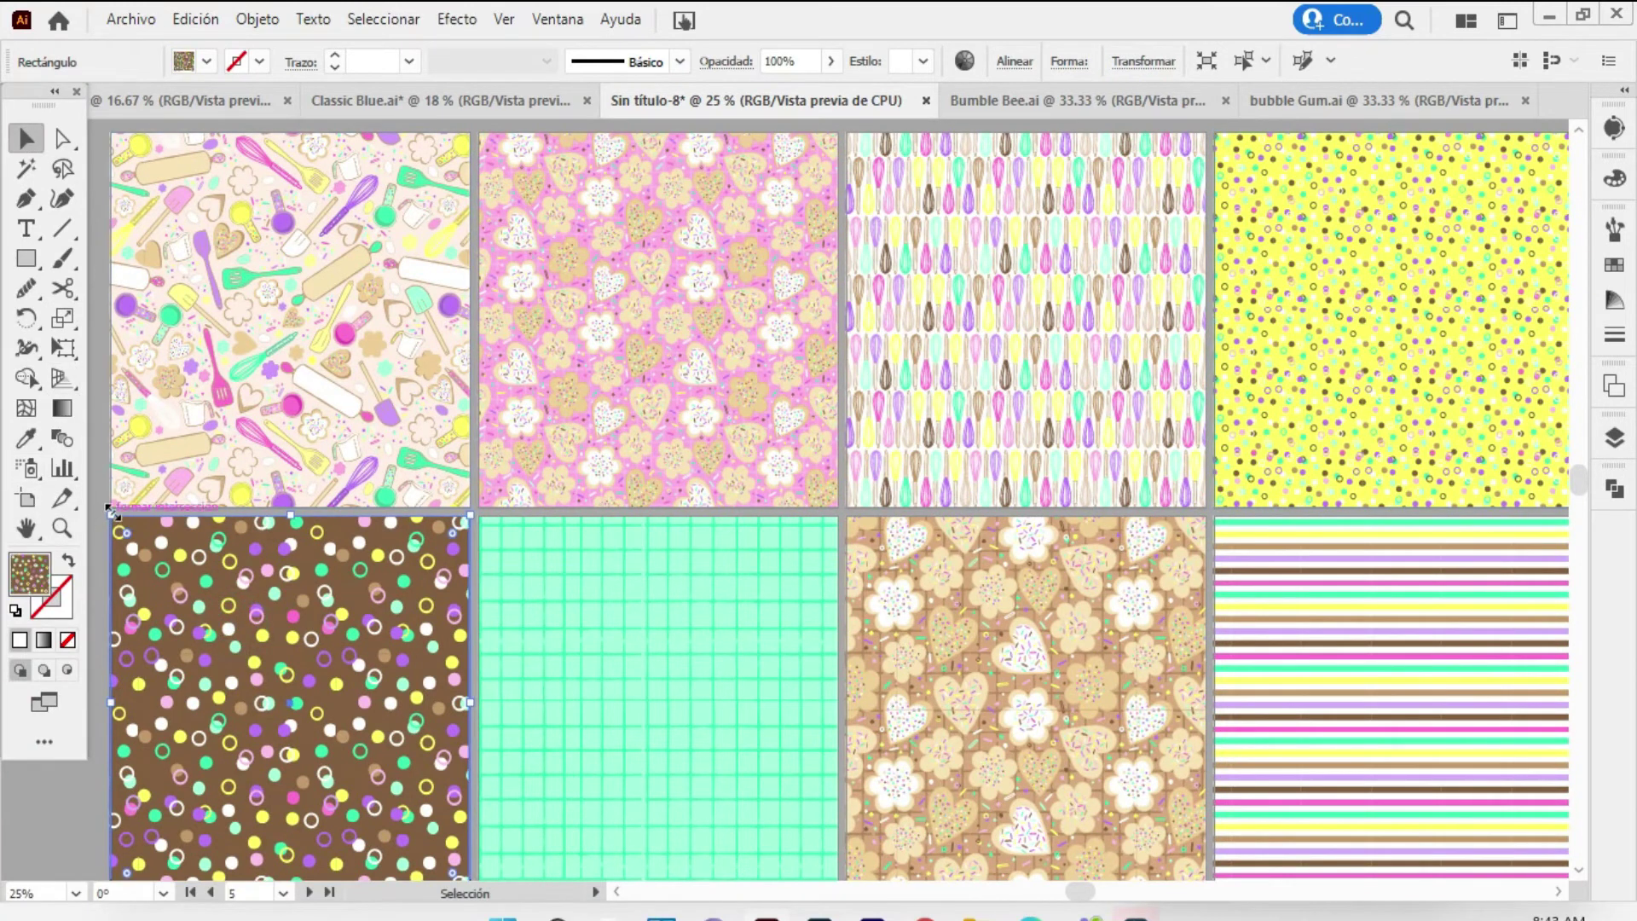
pyautogui.rightClick(431, 571)
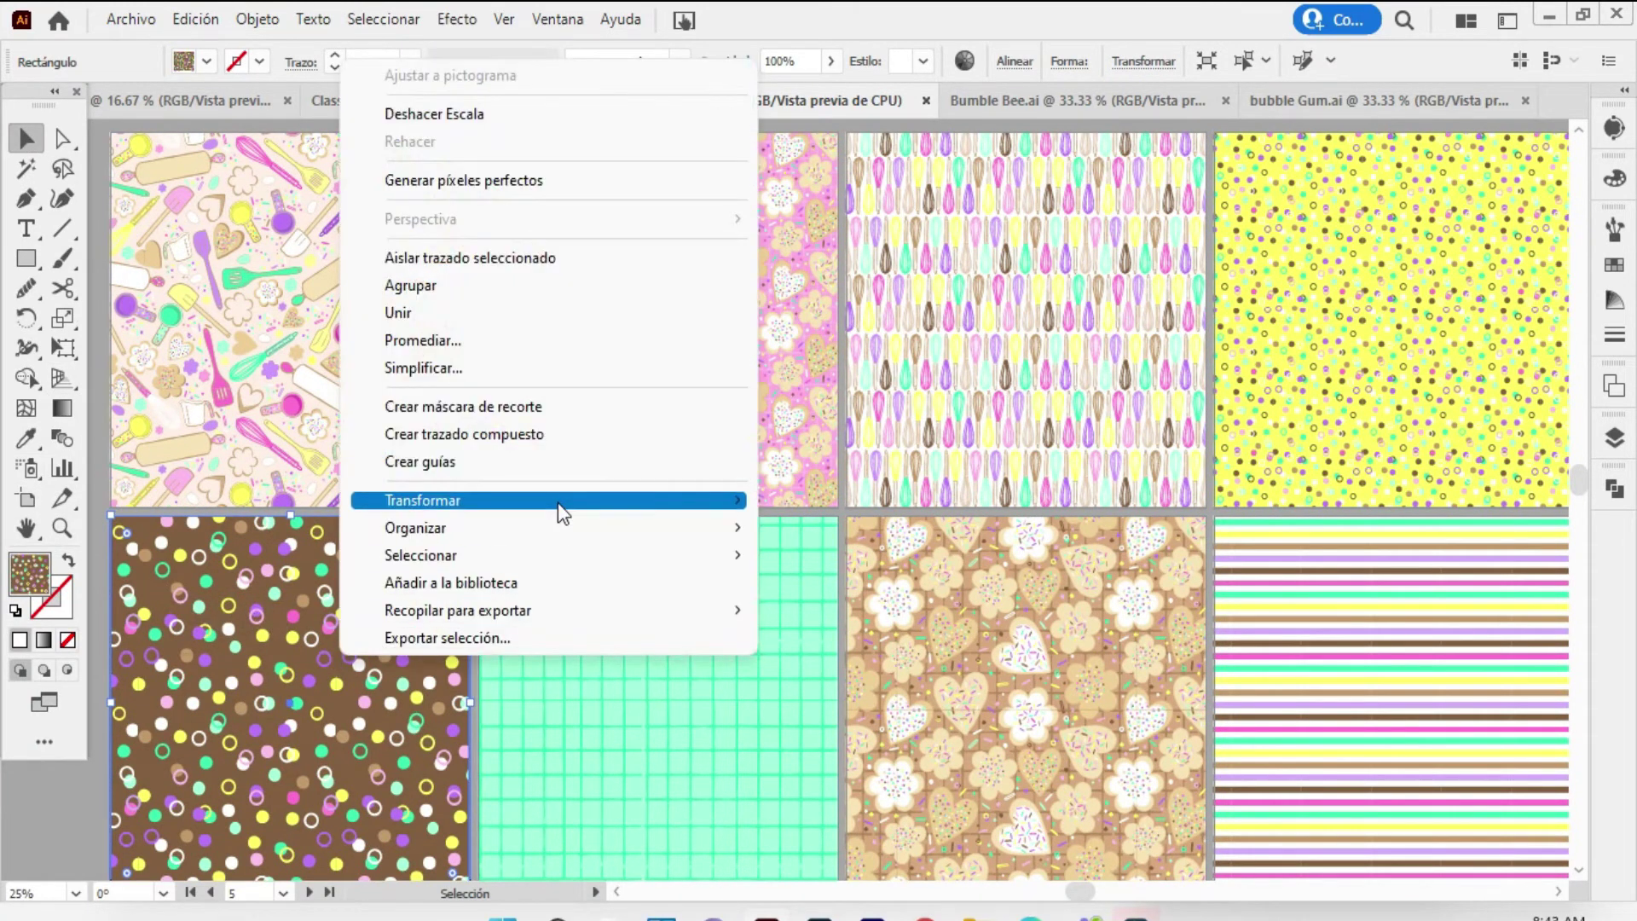
pyautogui.click(871, 621)
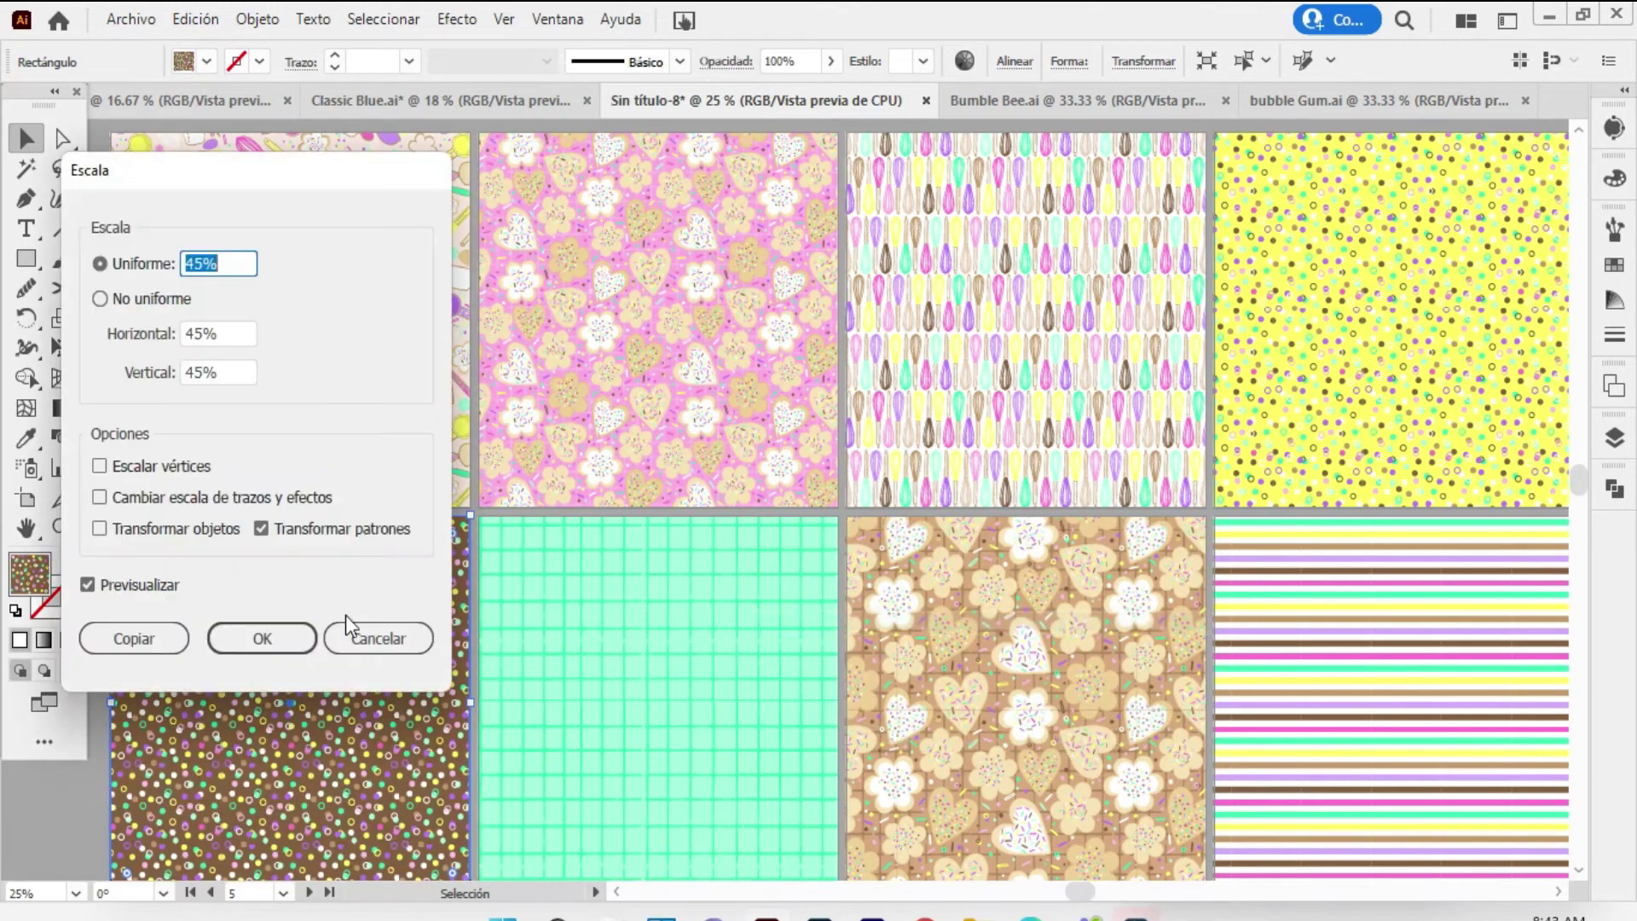
pyautogui.write('60')
pyautogui.press('Tab')
pyautogui.click(256, 644)
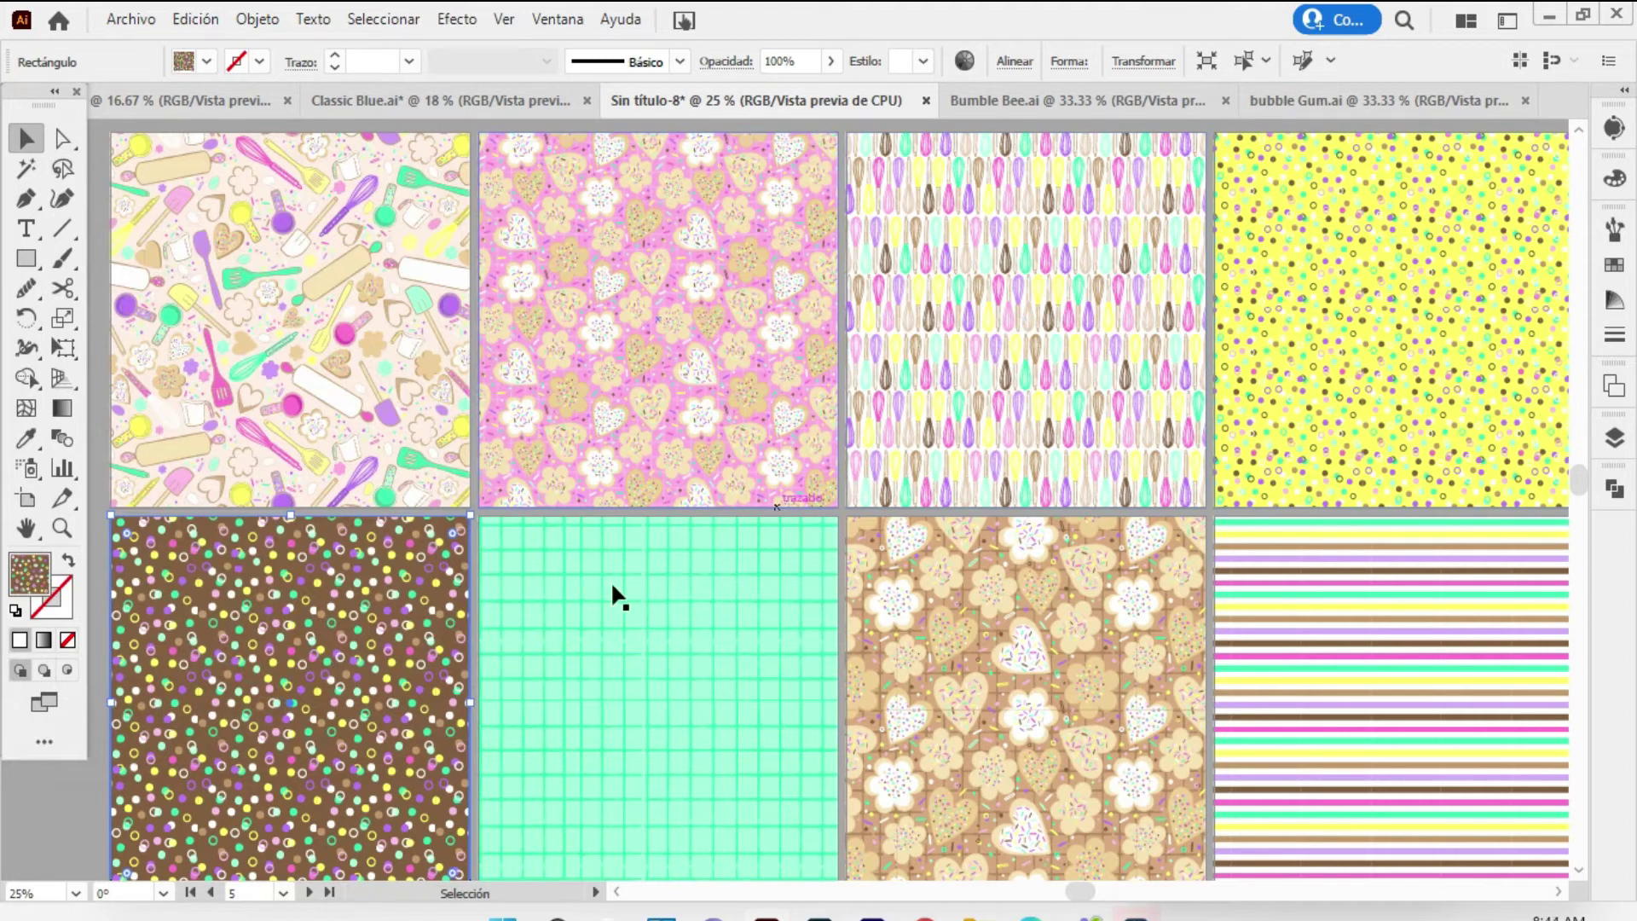
# Scale the mint grid pattern tile to 60% as well
pyautogui.click(606, 631)
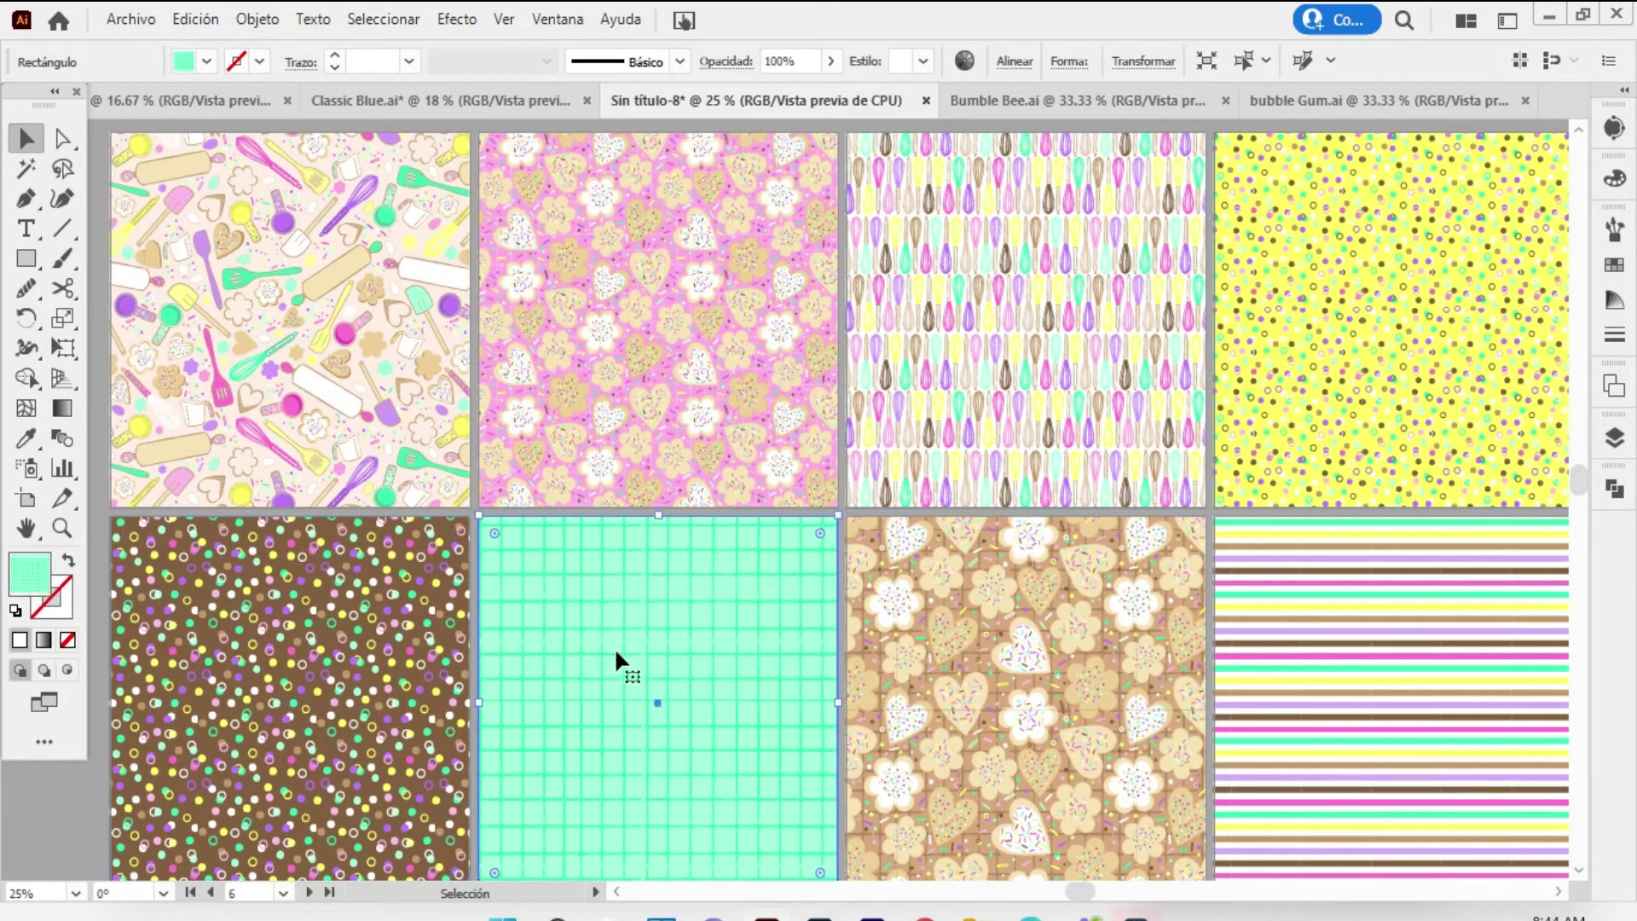
pyautogui.rightClick(614, 647)
pyautogui.click(753, 501)
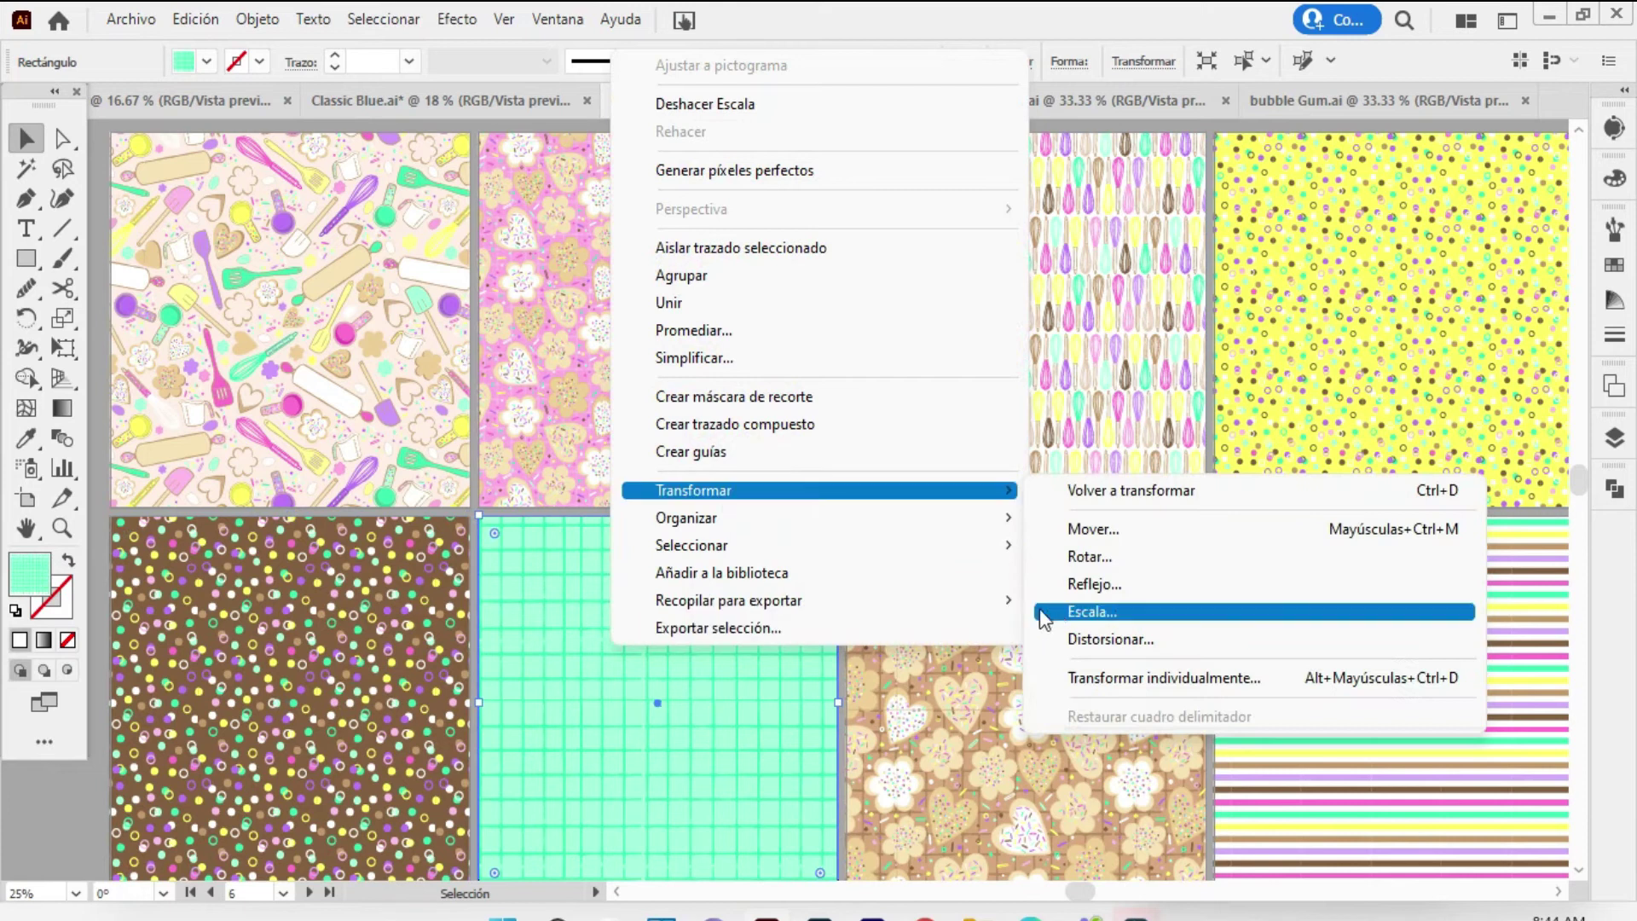
pyautogui.click(1066, 611)
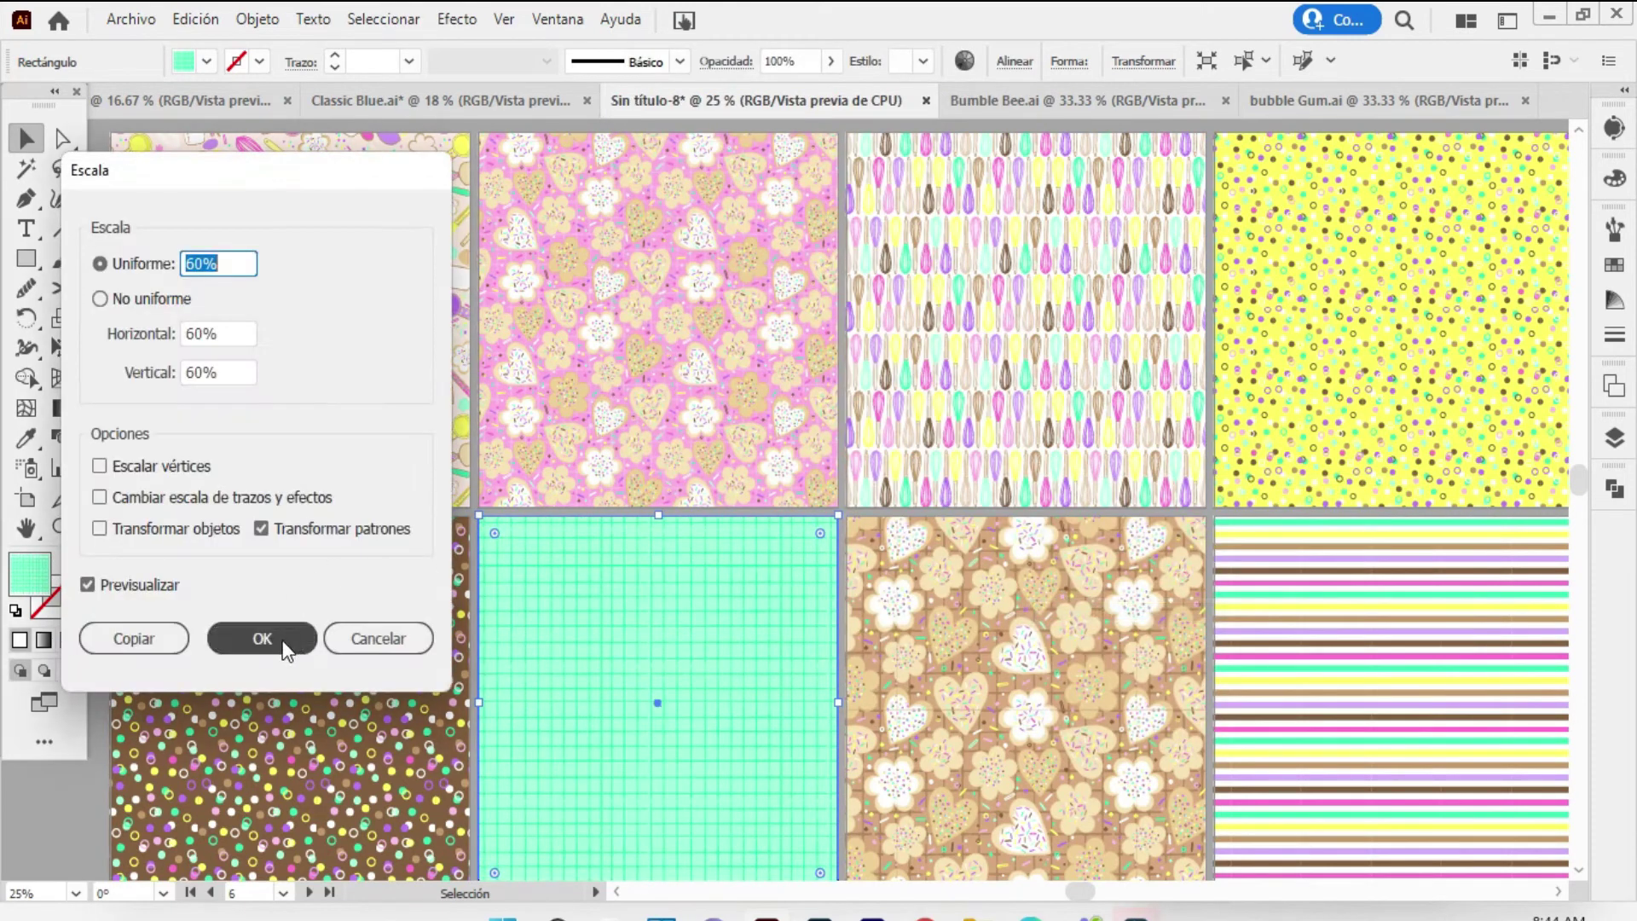
pyautogui.click(262, 638)
# Scale the pink grid pattern tile down to 30%
pyautogui.press('h')
pyautogui.scroll(-5, 348, 322)
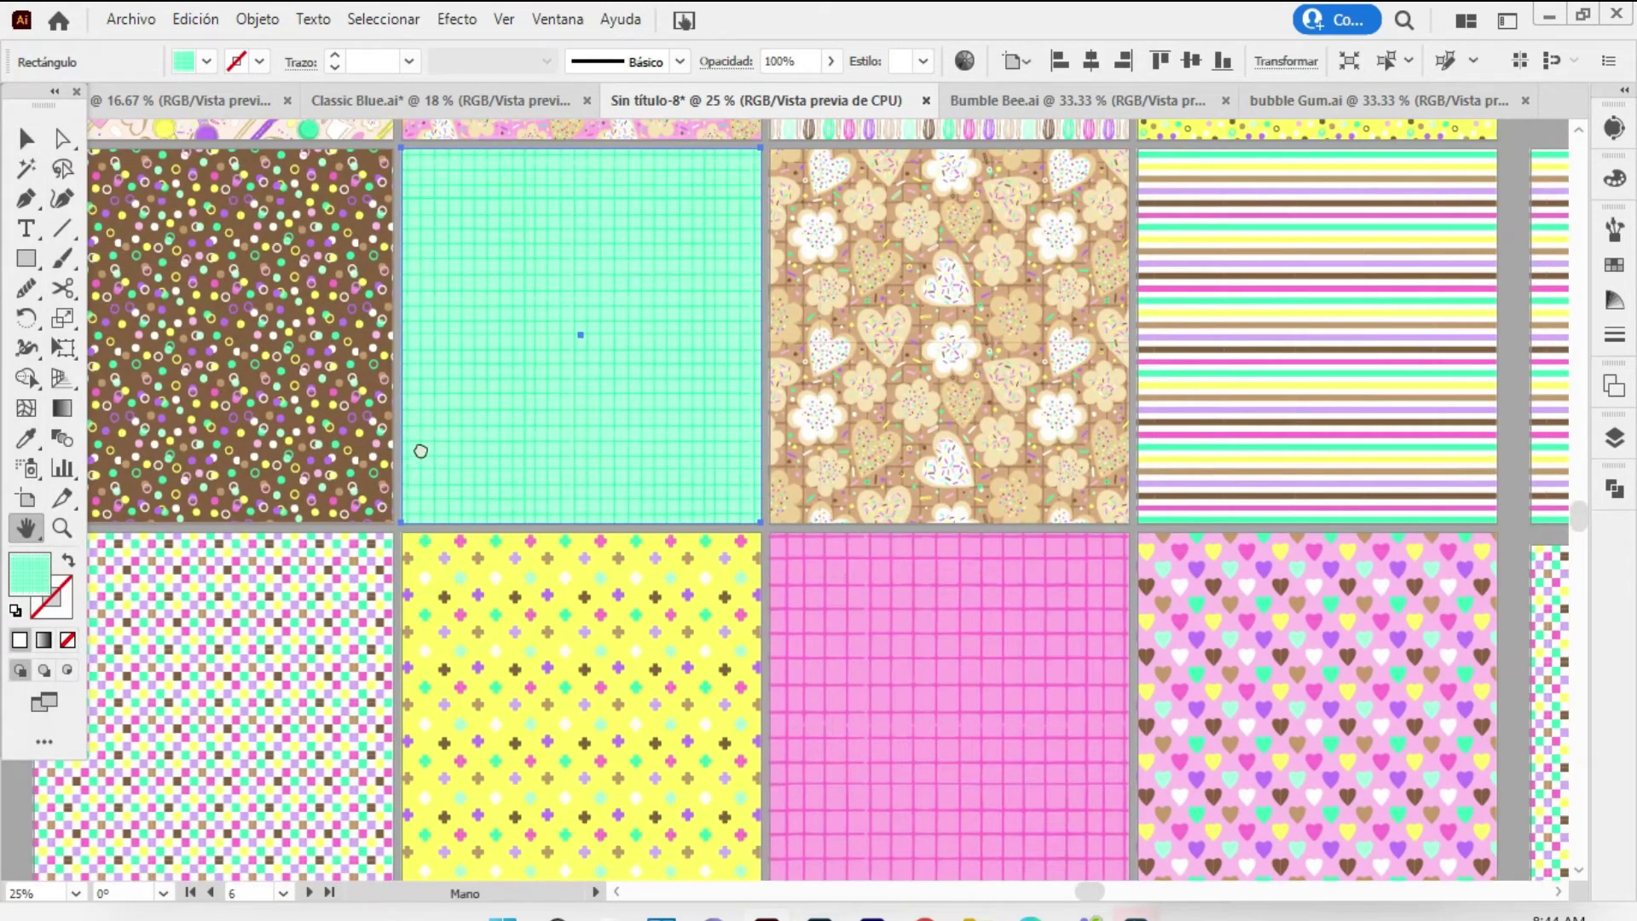
pyautogui.keyDown('ctrl'); pyautogui.click(940, 628); pyautogui.keyUp('ctrl')
pyautogui.rightClick(941, 629)
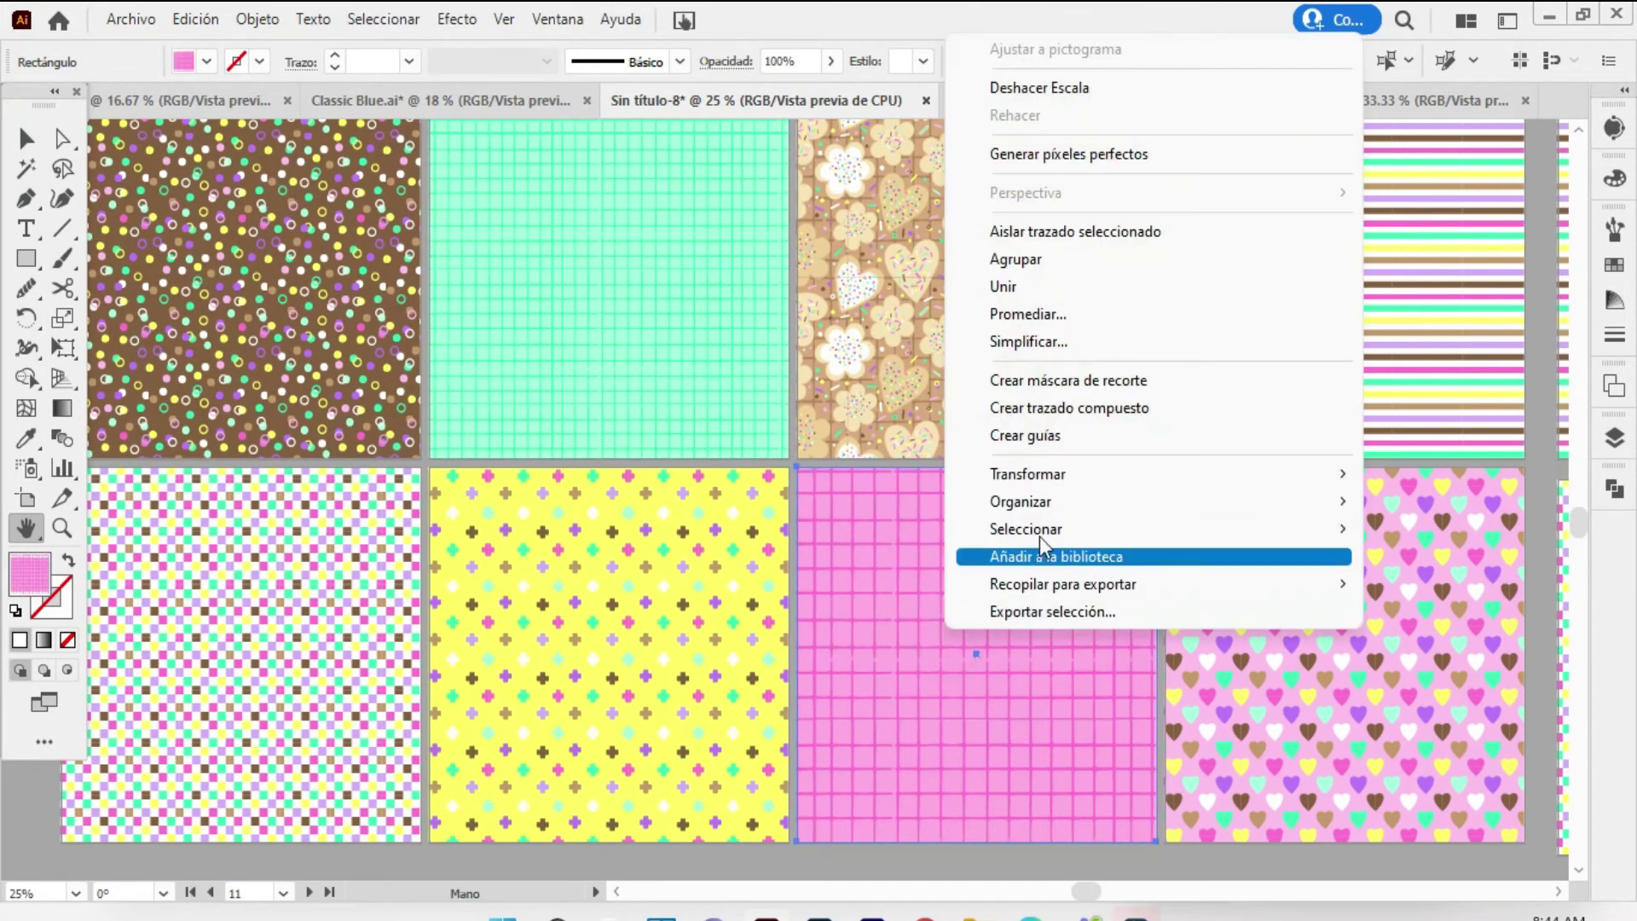
pyautogui.click(701, 595)
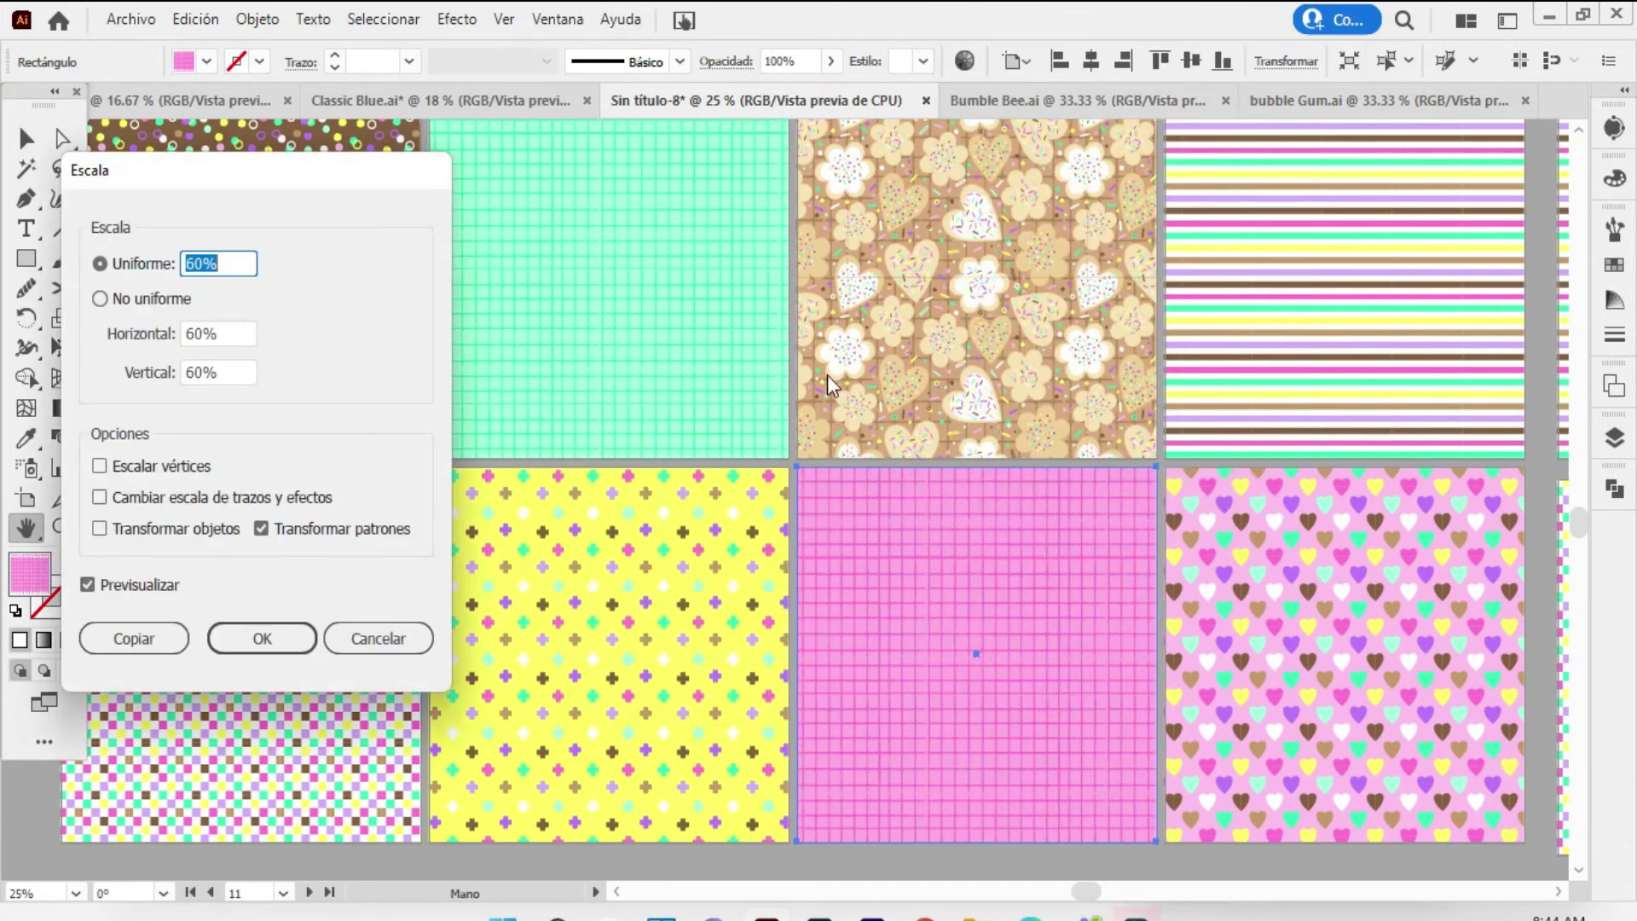
pyautogui.write('30')
pyautogui.press('Tab')
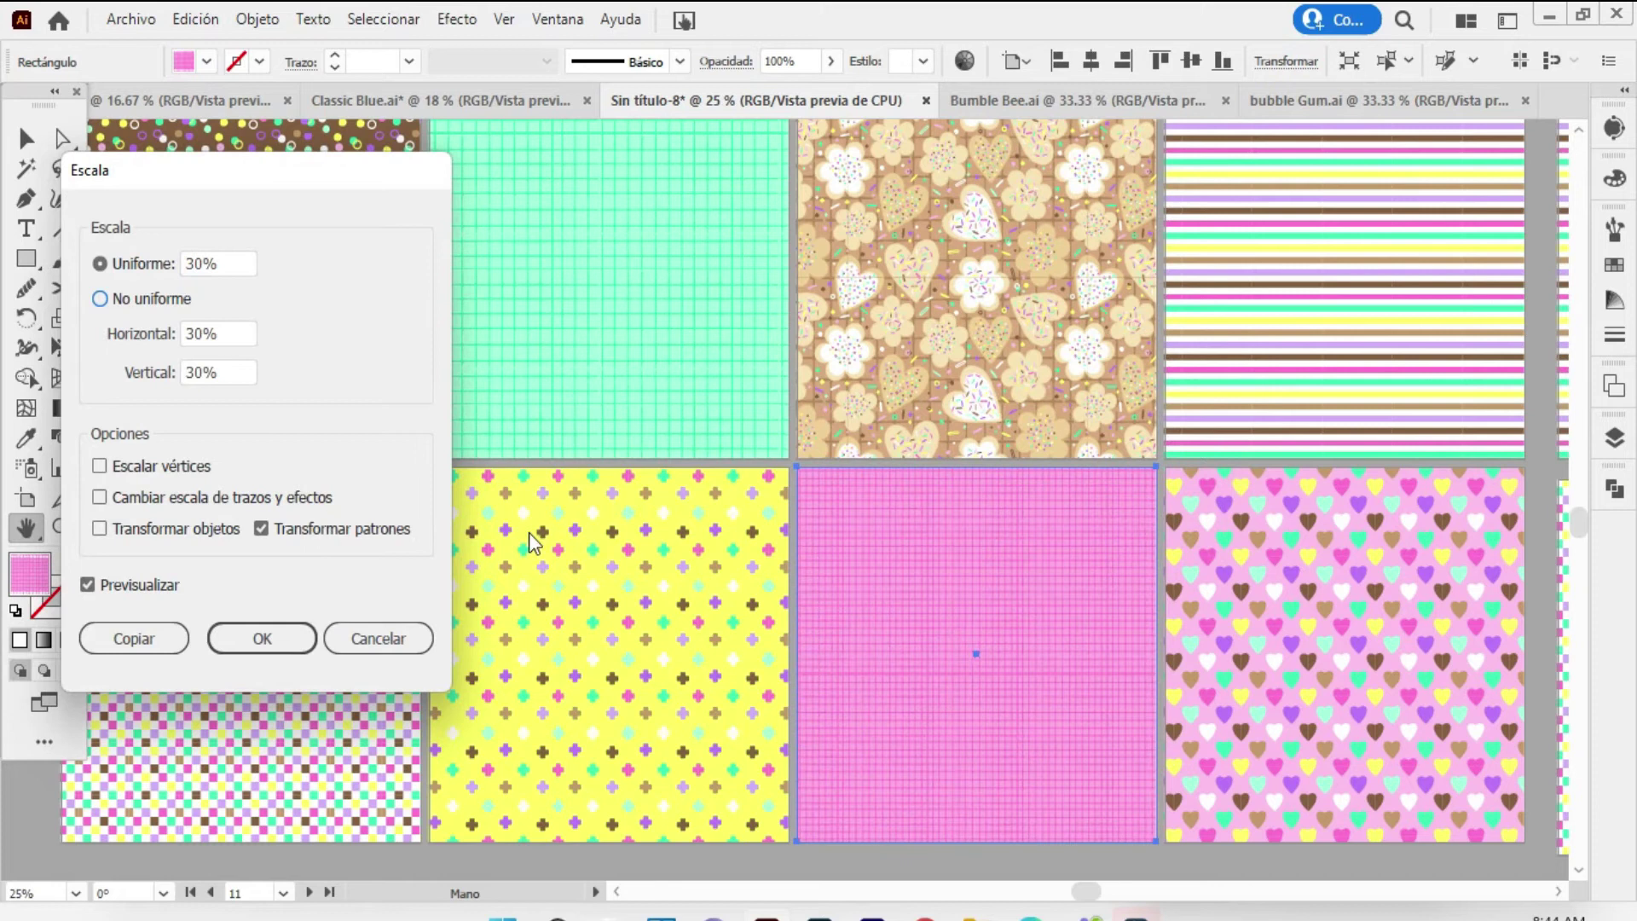
pyautogui.click(287, 640)
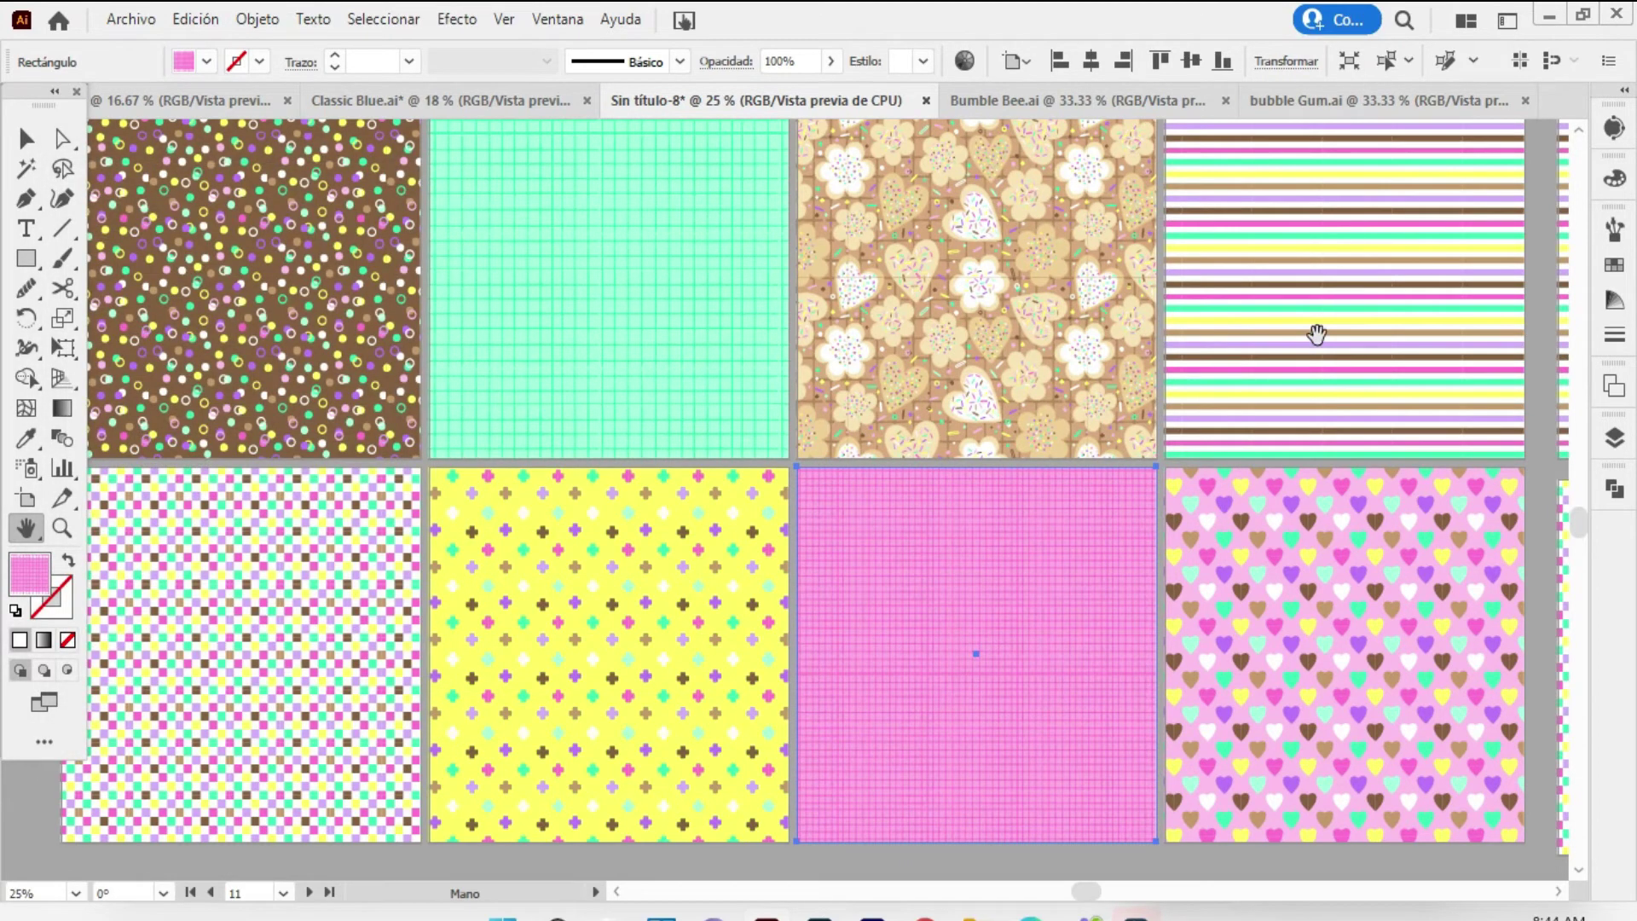
# Enlarge the pastel checkered pattern tile's repeat to 150%
pyautogui.hscroll(-2, 902, 401)
pyautogui.hscroll(-2, 490, 530)
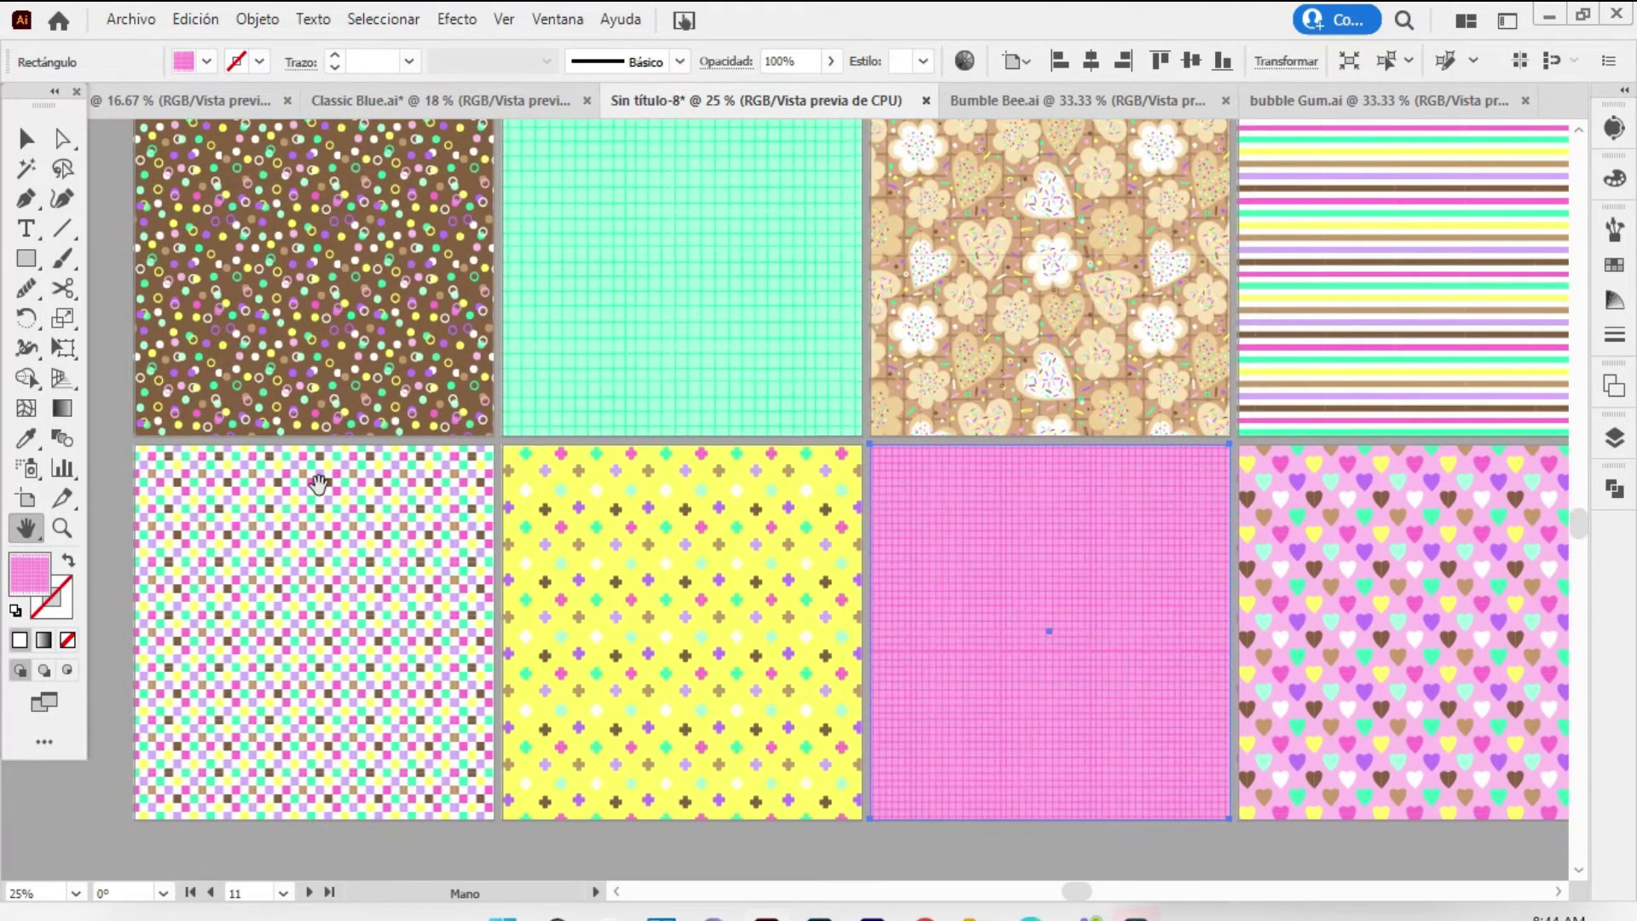
pyautogui.press('v')
pyautogui.click(290, 588)
pyautogui.rightClick(331, 594)
pyautogui.moveTo(418, 745)
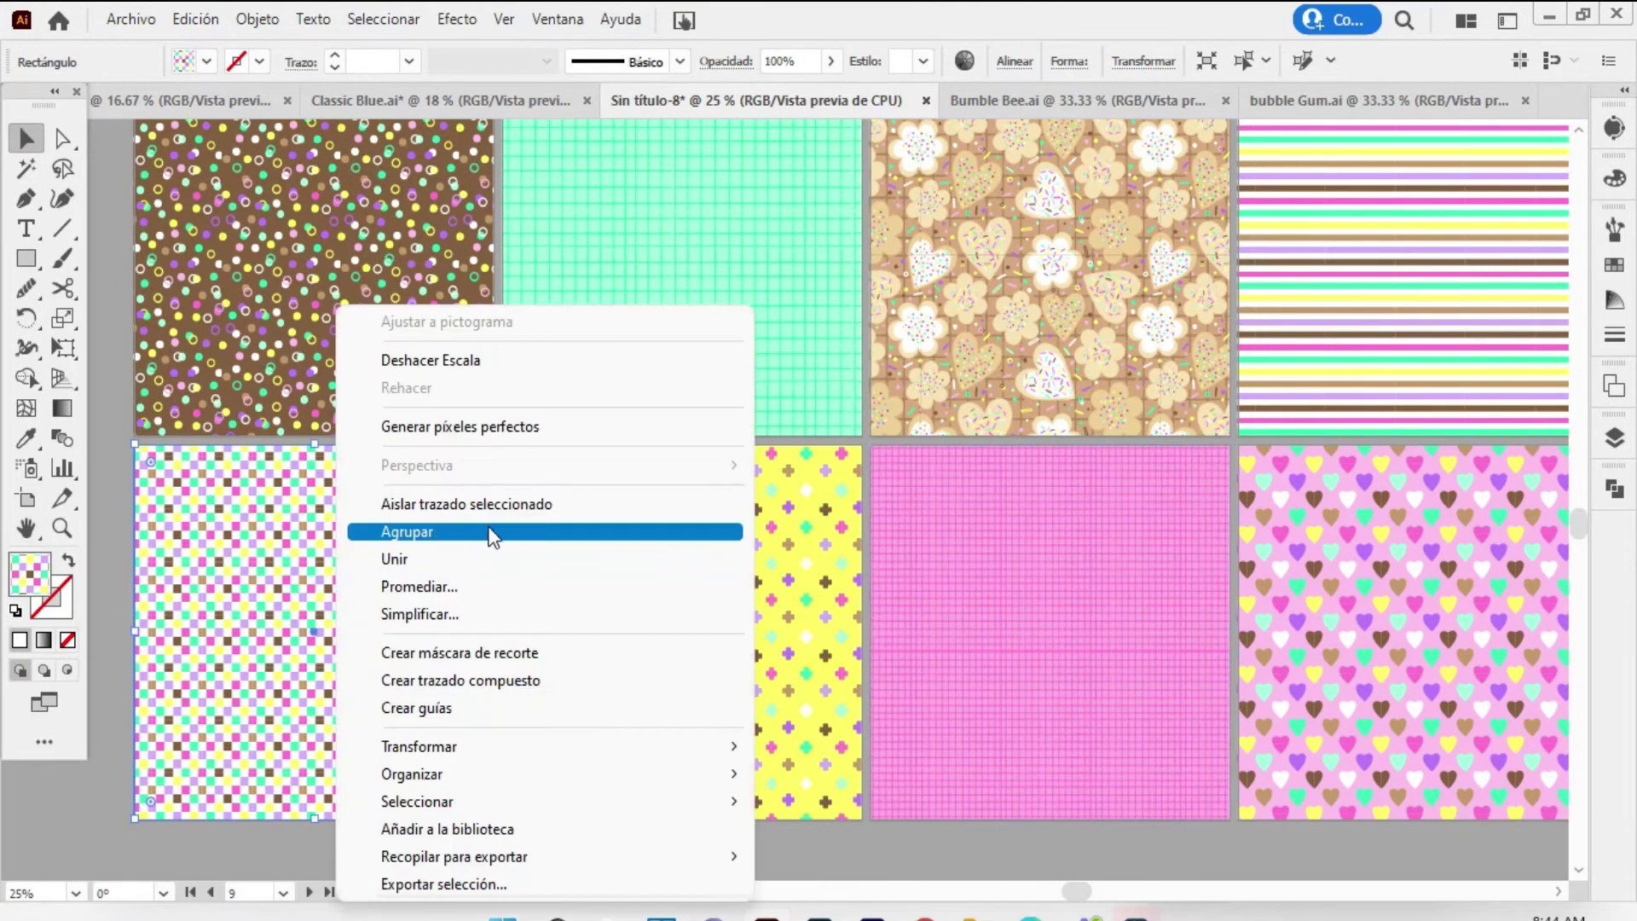
pyautogui.click(897, 642)
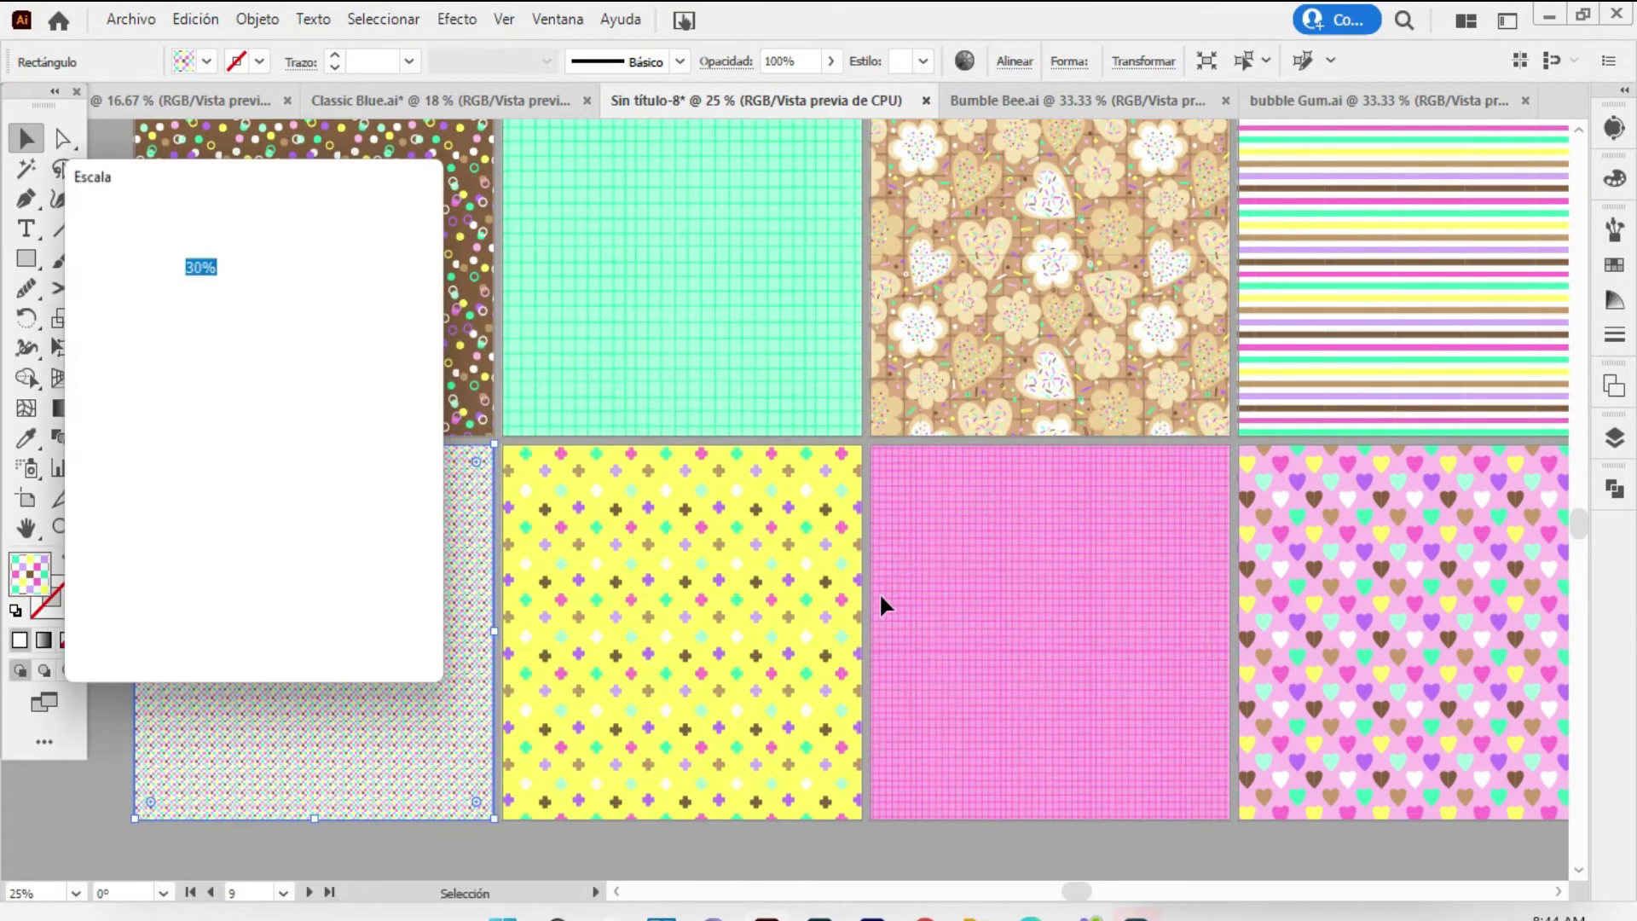
pyautogui.write('150')
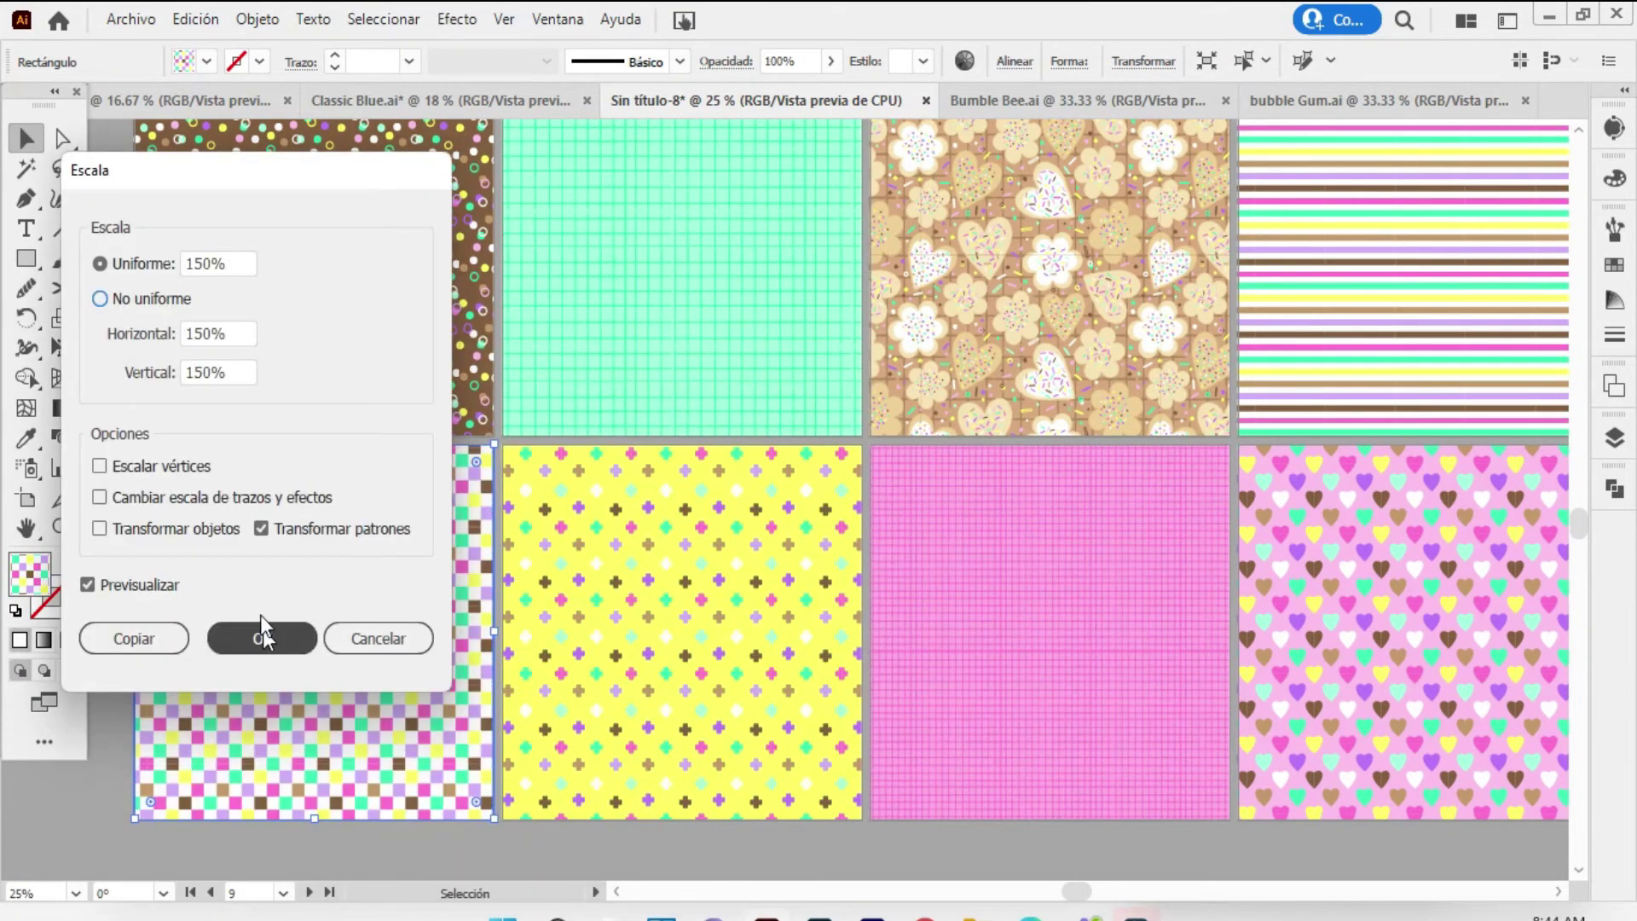
pyautogui.click(263, 635)
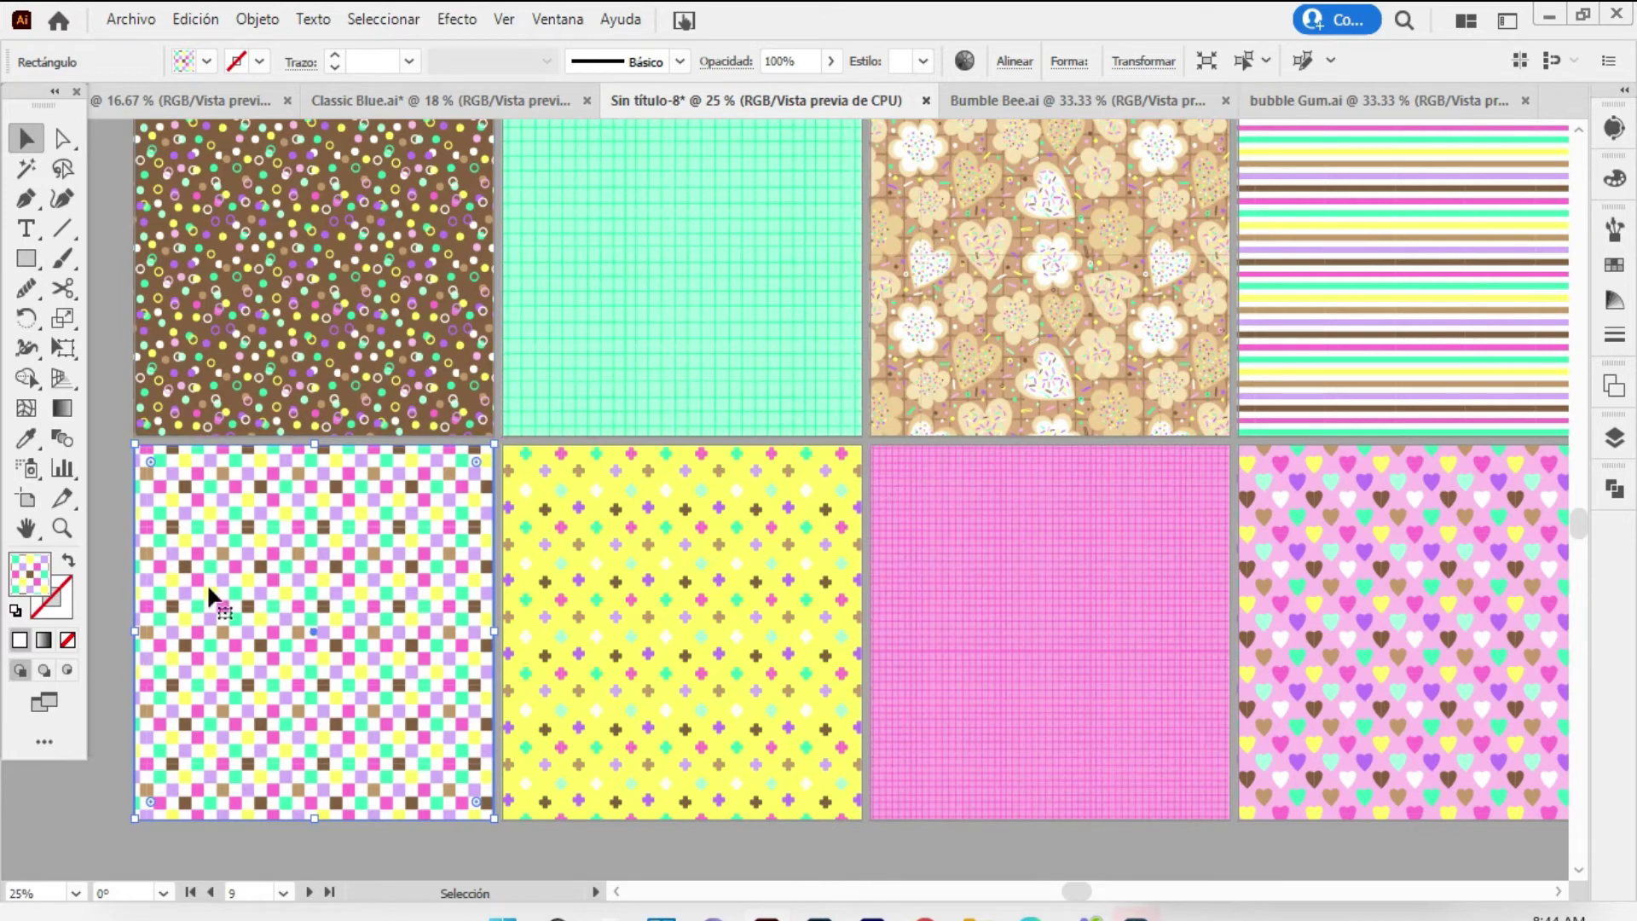
# Scale only the yellow crosses pattern uniformly to 120%, leaving the tile size unchanged
pyautogui.click(595, 537)
pyautogui.rightClick(642, 585)
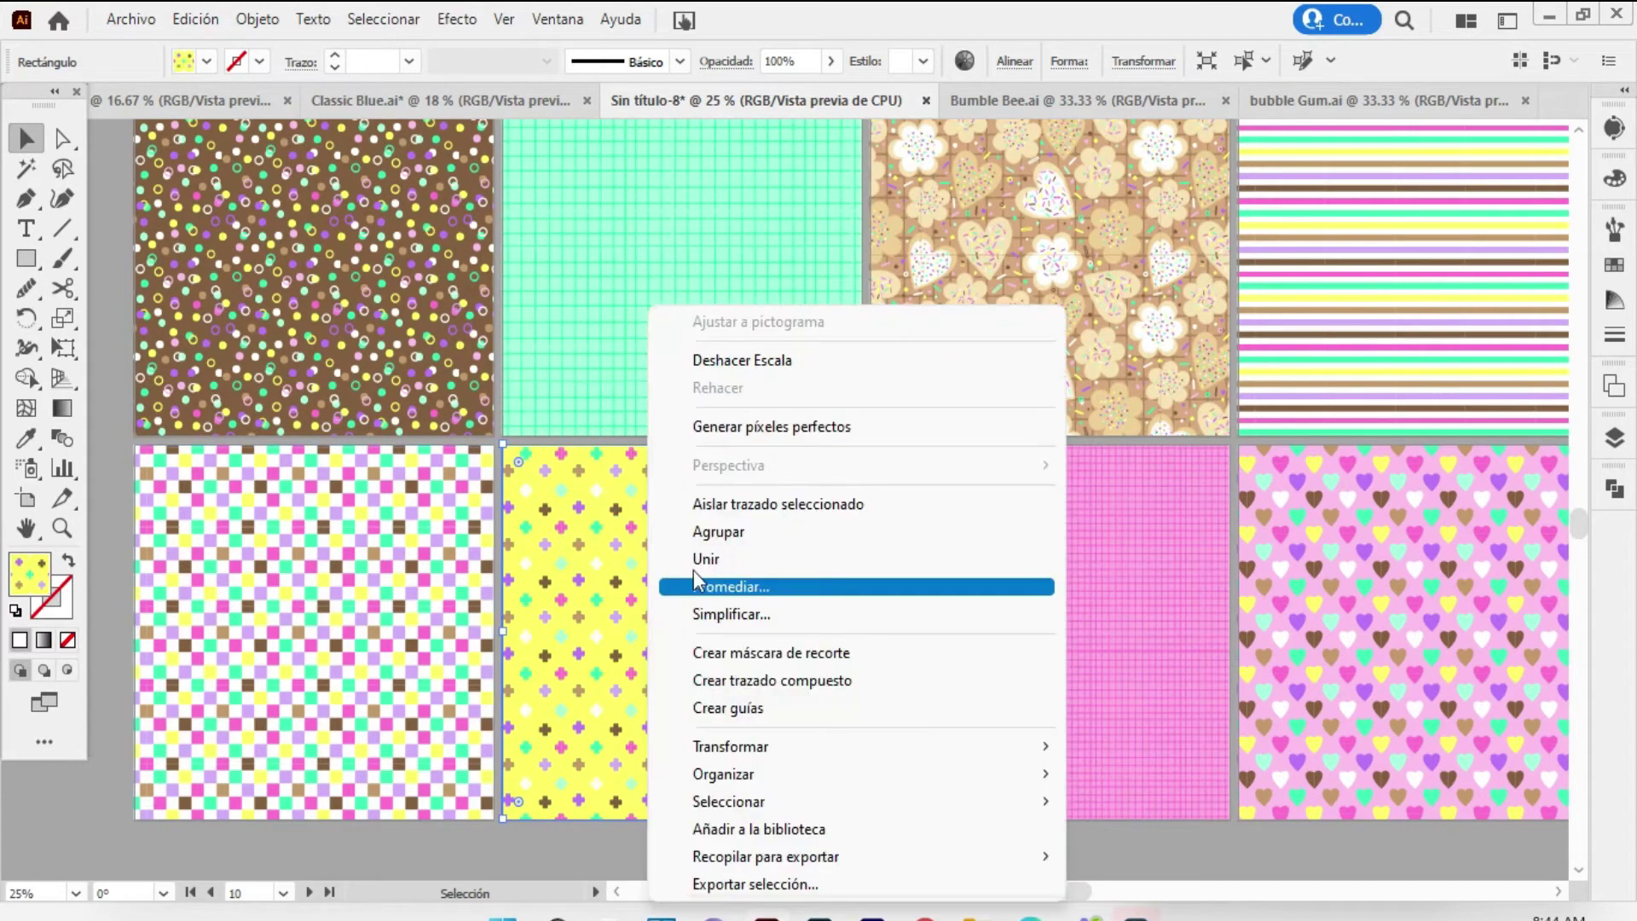
pyautogui.click(816, 746)
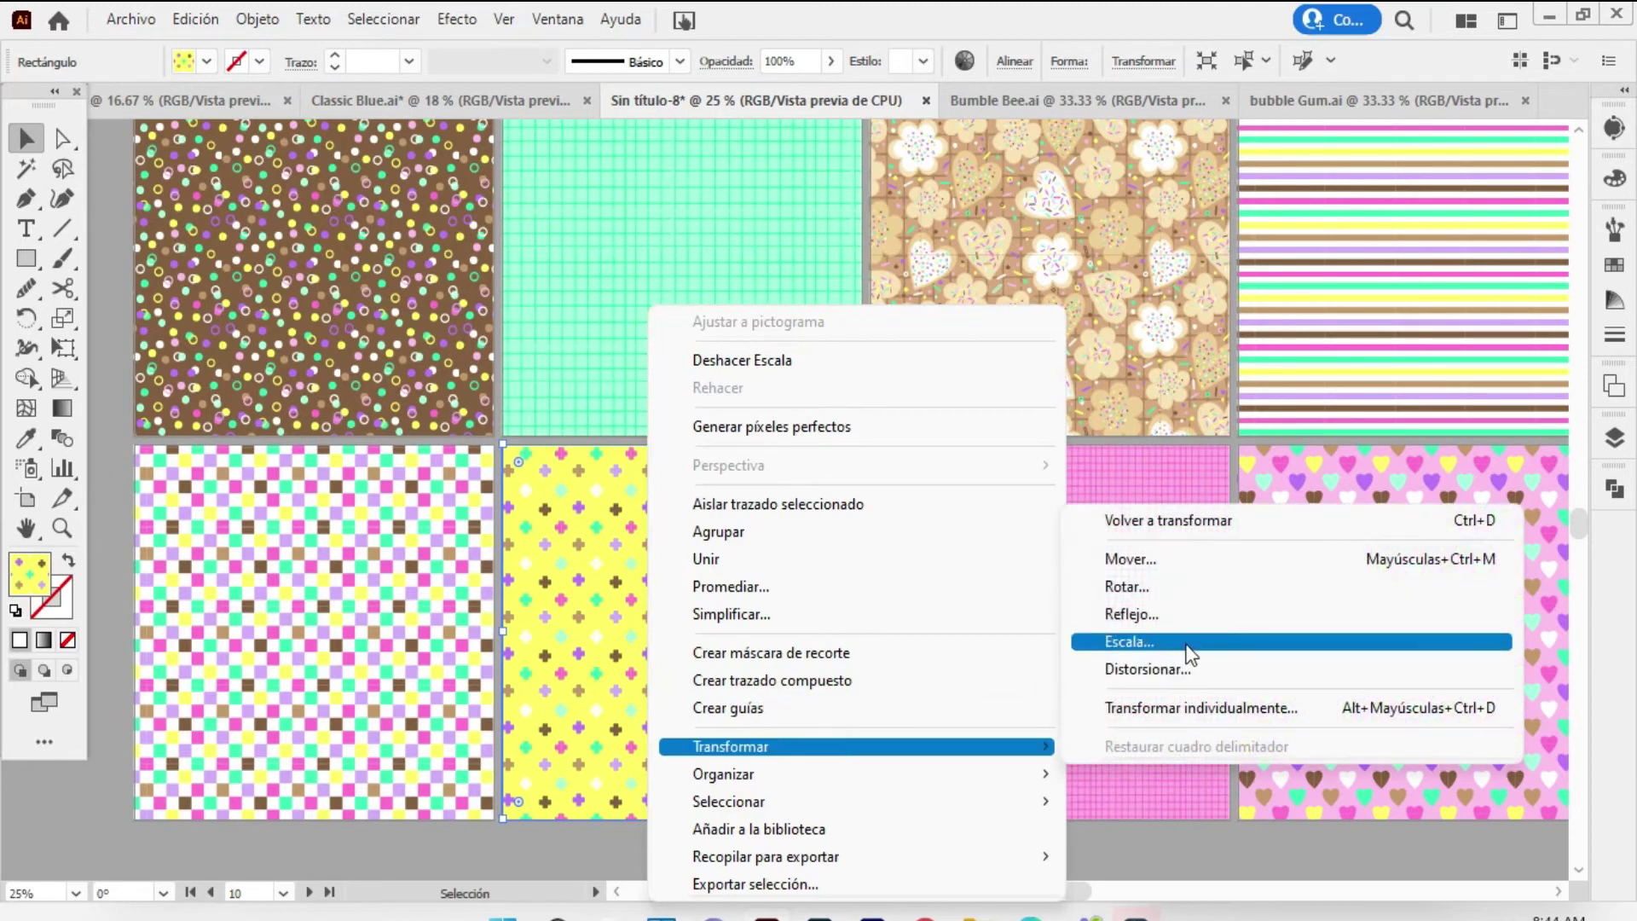
pyautogui.click(1188, 644)
pyautogui.write('120')
pyautogui.press('Tab')
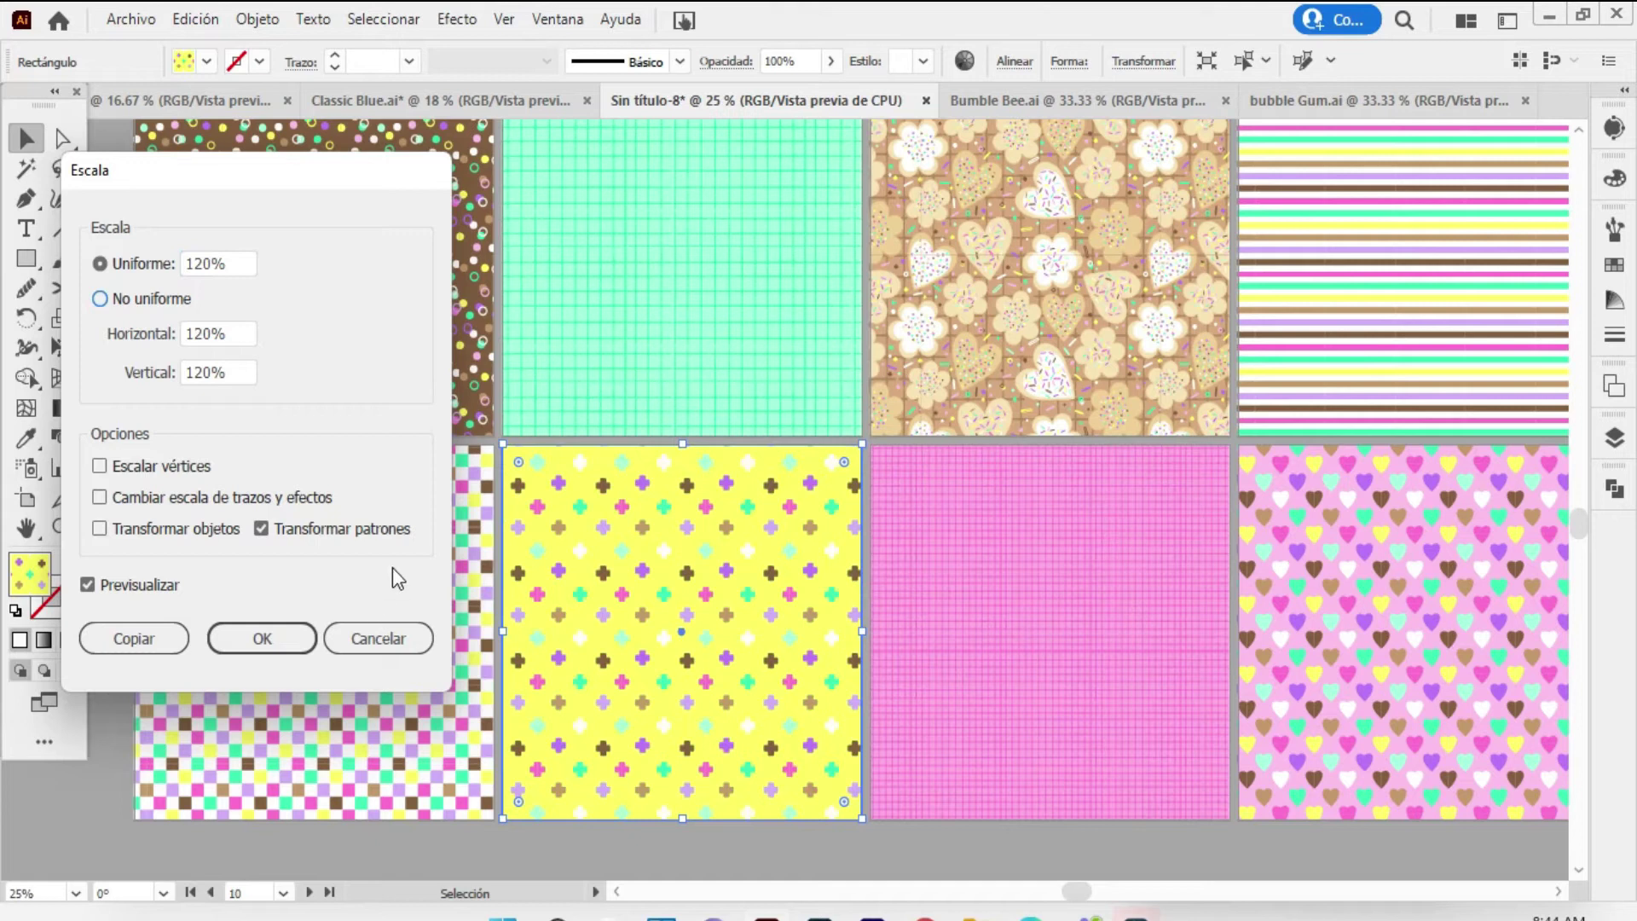
pyautogui.click(262, 637)
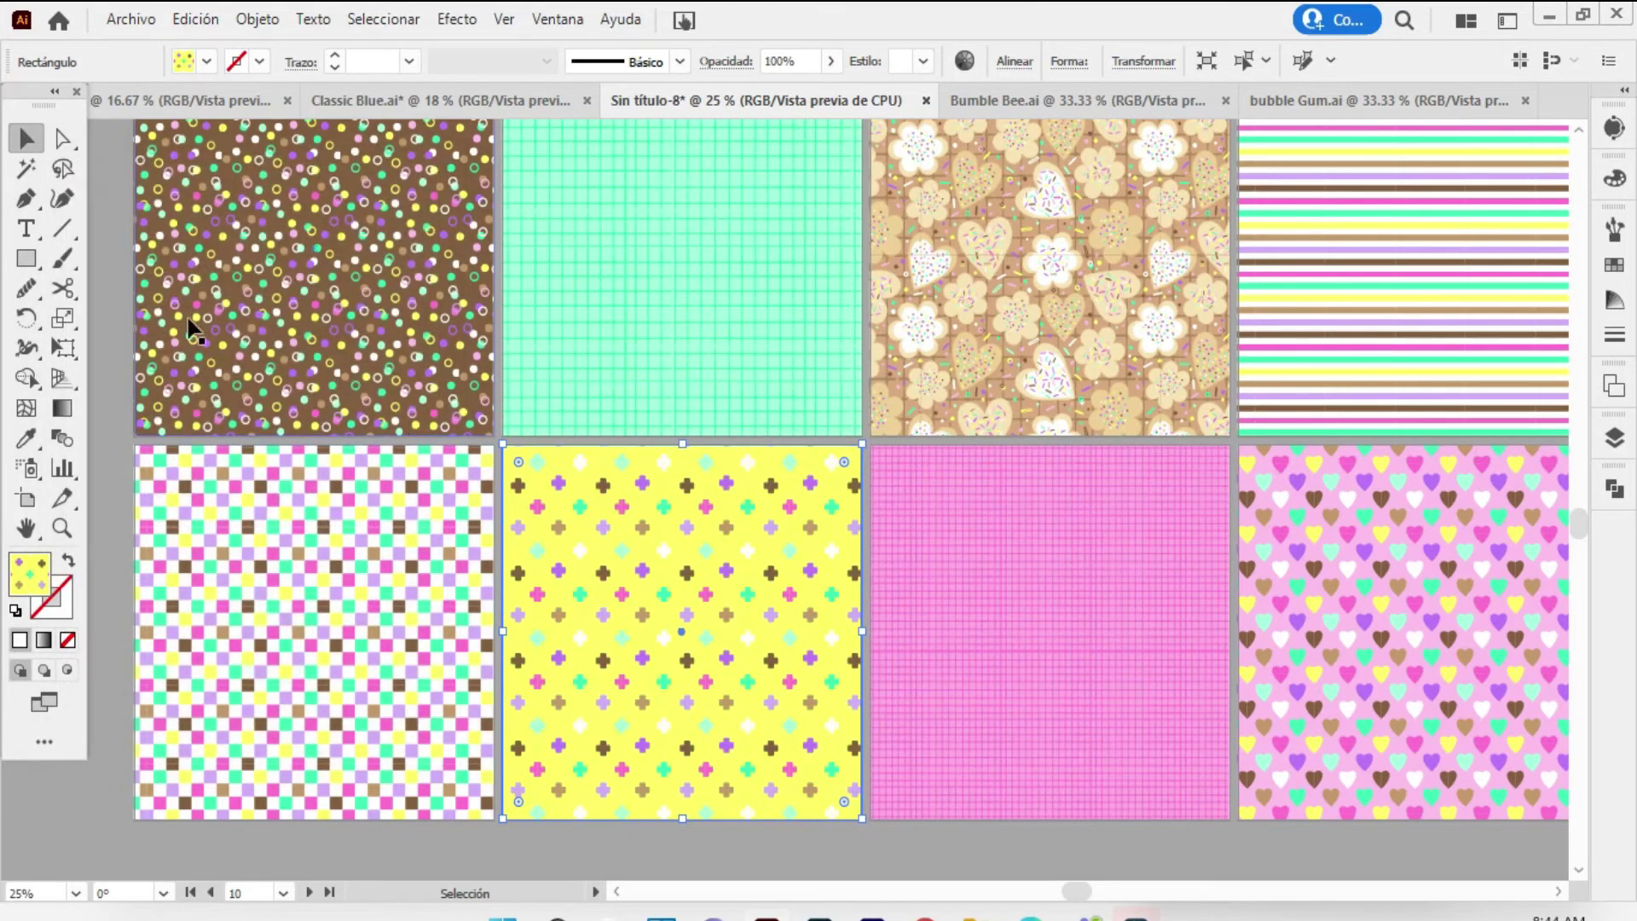
# Offset the crosses fill inside the yellow tile, undoing an accidental move of the tile
pyautogui.moveTo(550, 473); pyautogui.dragTo(642, 549)
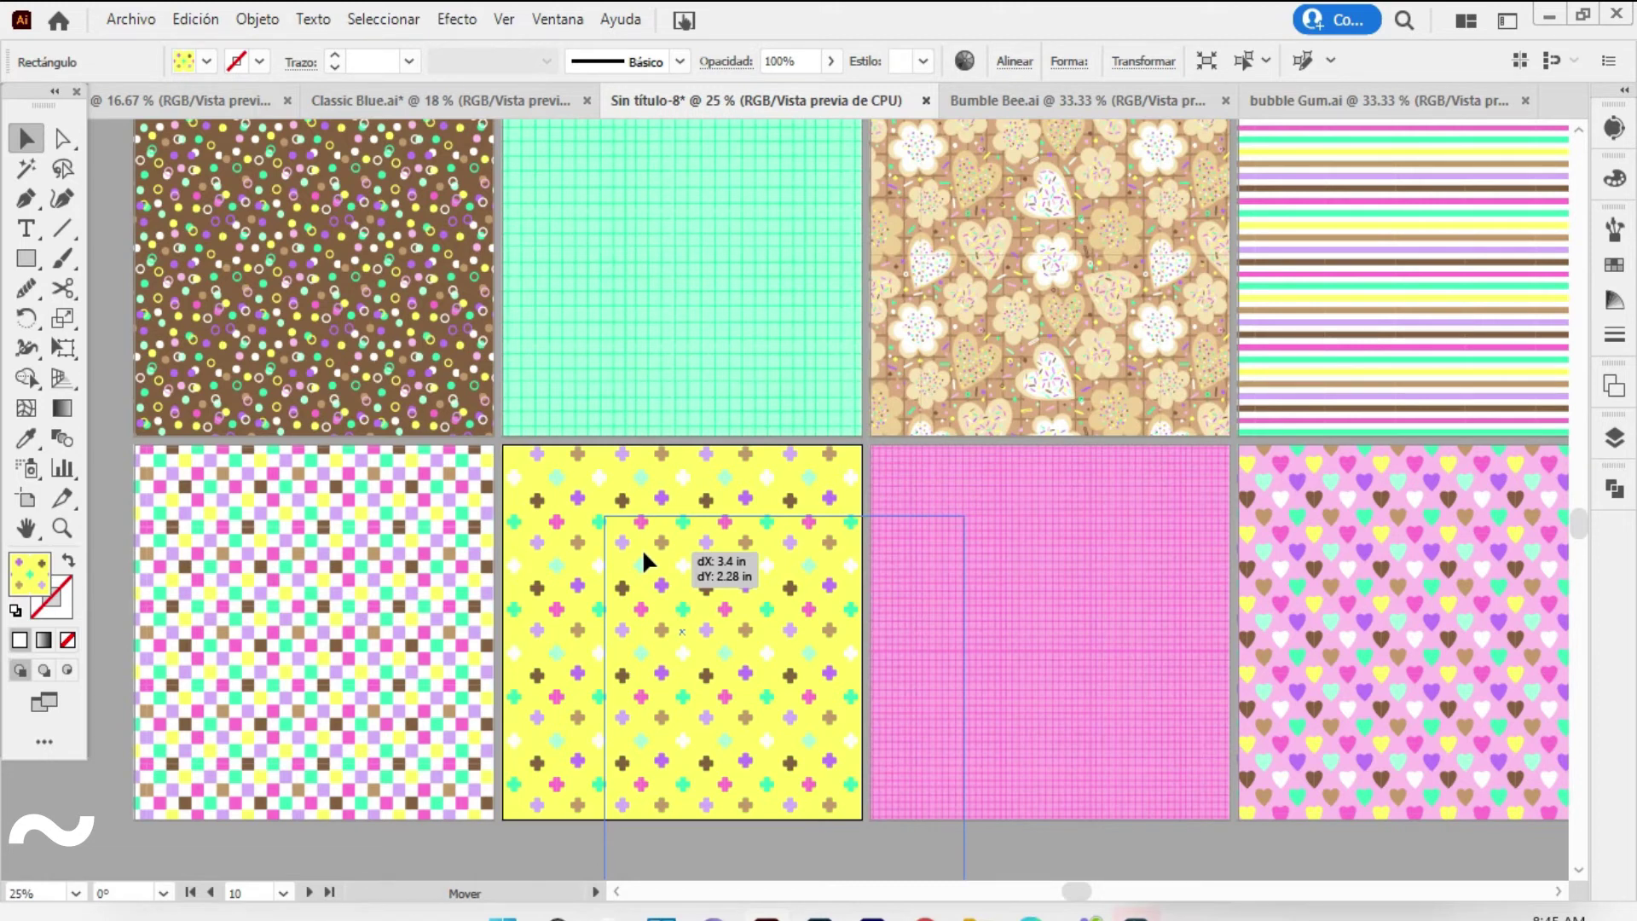
pyautogui.moveTo(642, 549)
pyautogui.mouseDown()
pyautogui.moveTo(625, 549)
pyautogui.moveTo(897, 530)
pyautogui.mouseUp()
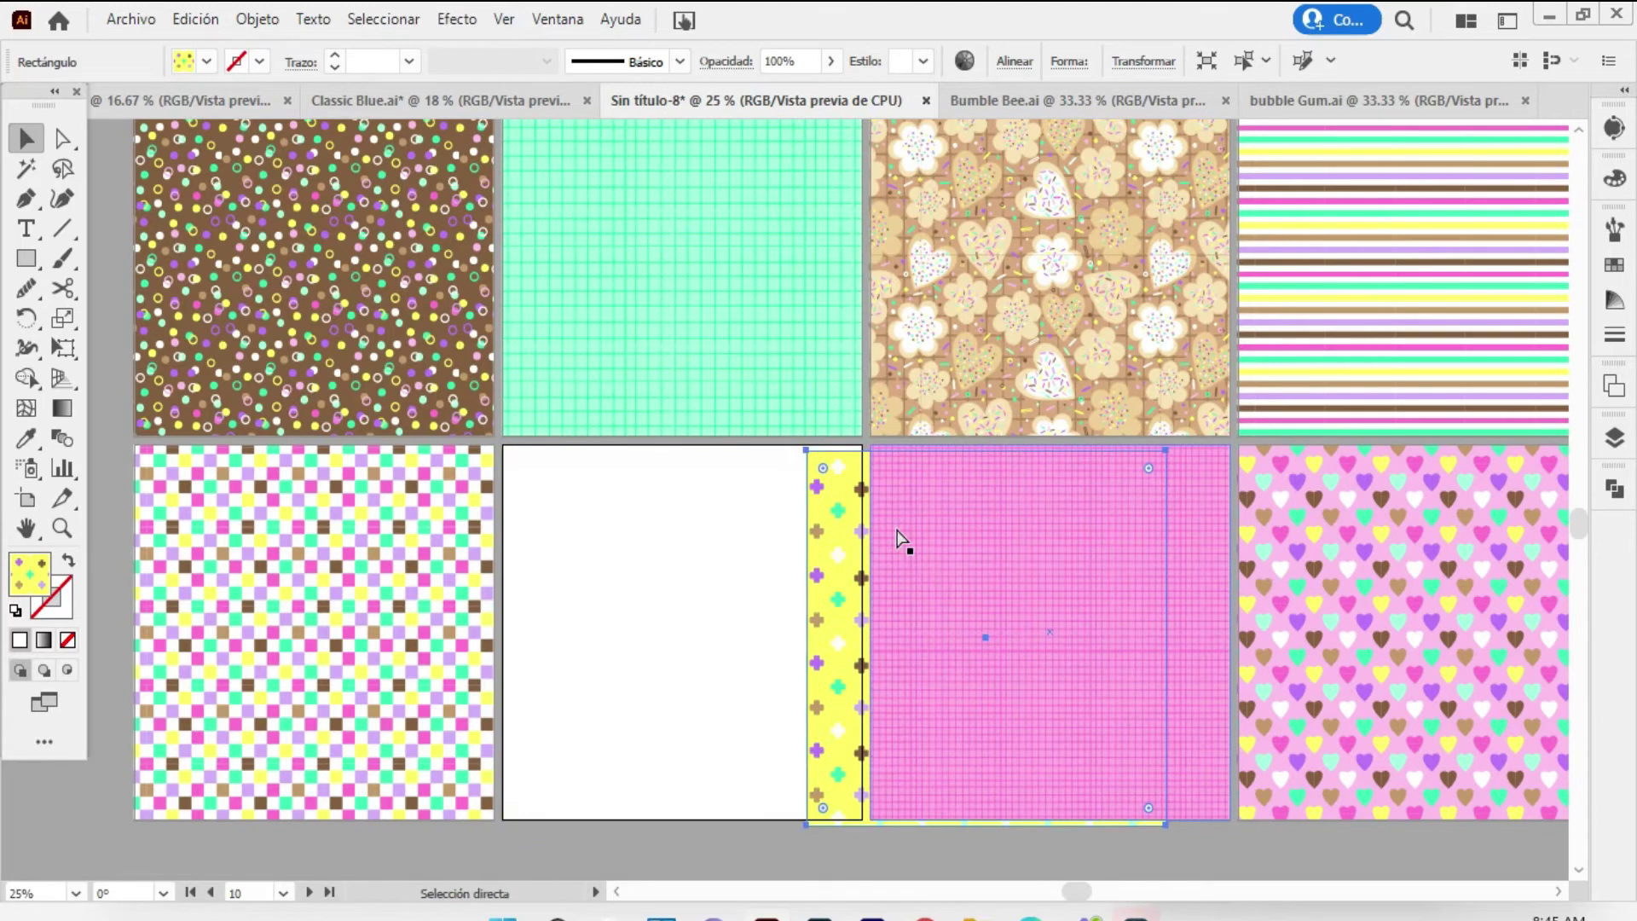
pyautogui.hotkey('ctrl', 'z')
pyautogui.moveTo(572, 525)
pyautogui.mouseDown()
pyautogui.moveTo(731, 558)
pyautogui.moveTo(724, 537)
pyautogui.mouseUp()
pyautogui.moveTo(525, 469)
pyautogui.mouseDown()
pyautogui.moveTo(534, 483)
pyautogui.moveTo(527, 464)
pyautogui.mouseUp()
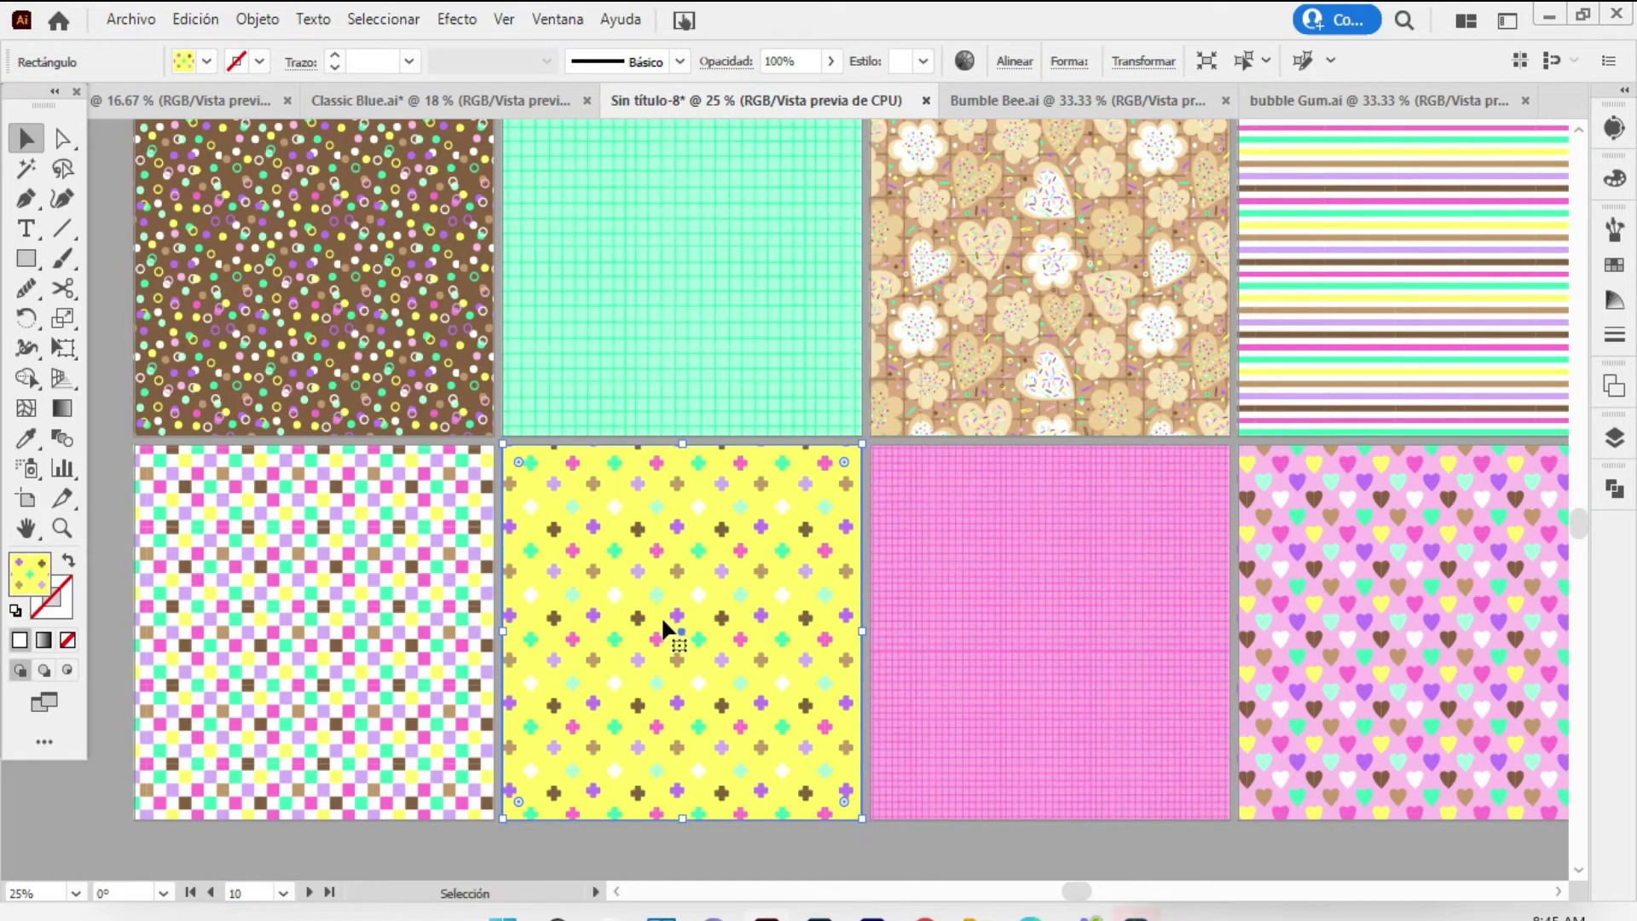
pyautogui.press('r')
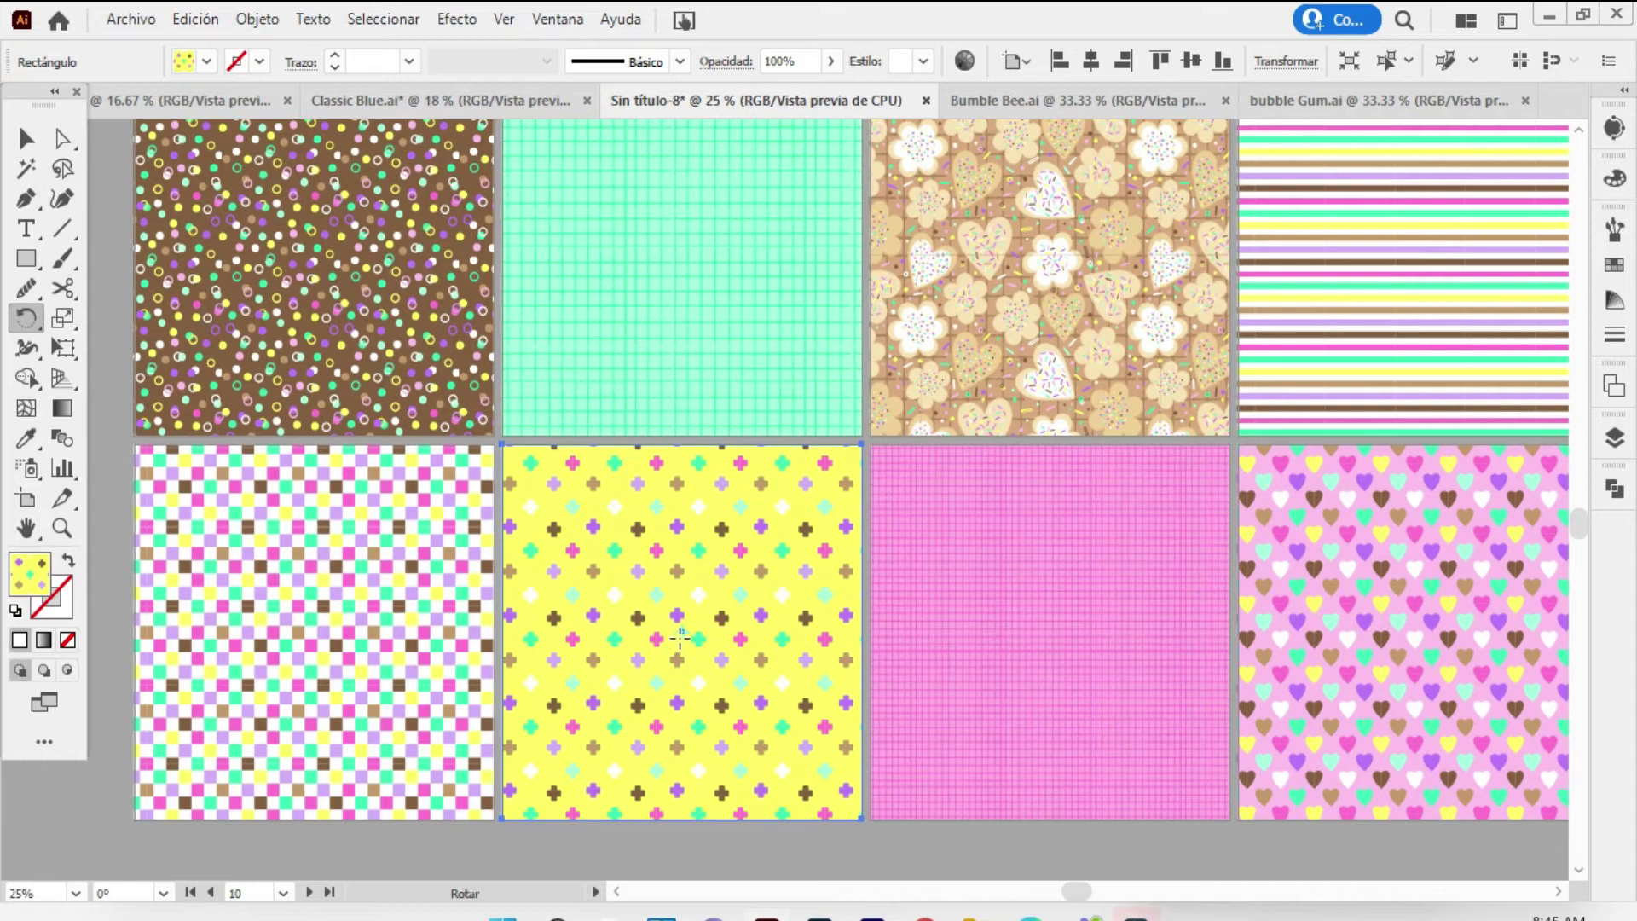
# Rotate only the yellow tile's crosses pattern about 45° so it runs diagonally
pyautogui.click(680, 636)
pyautogui.moveTo(792, 505); pyautogui.dragTo(667, 486)
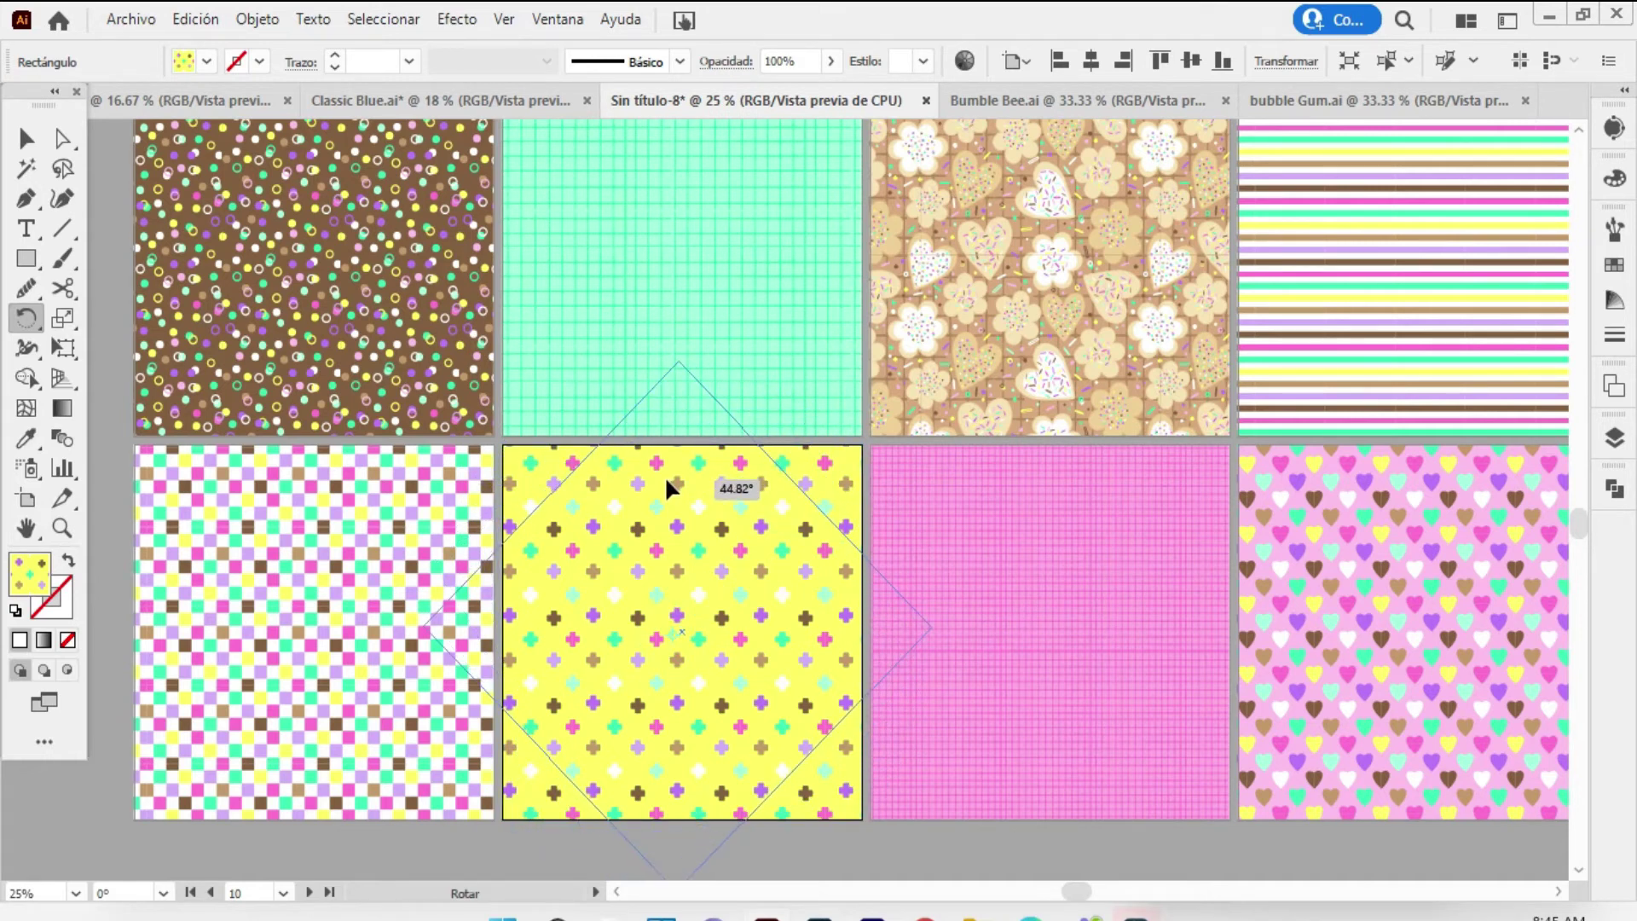
pyautogui.press('~')
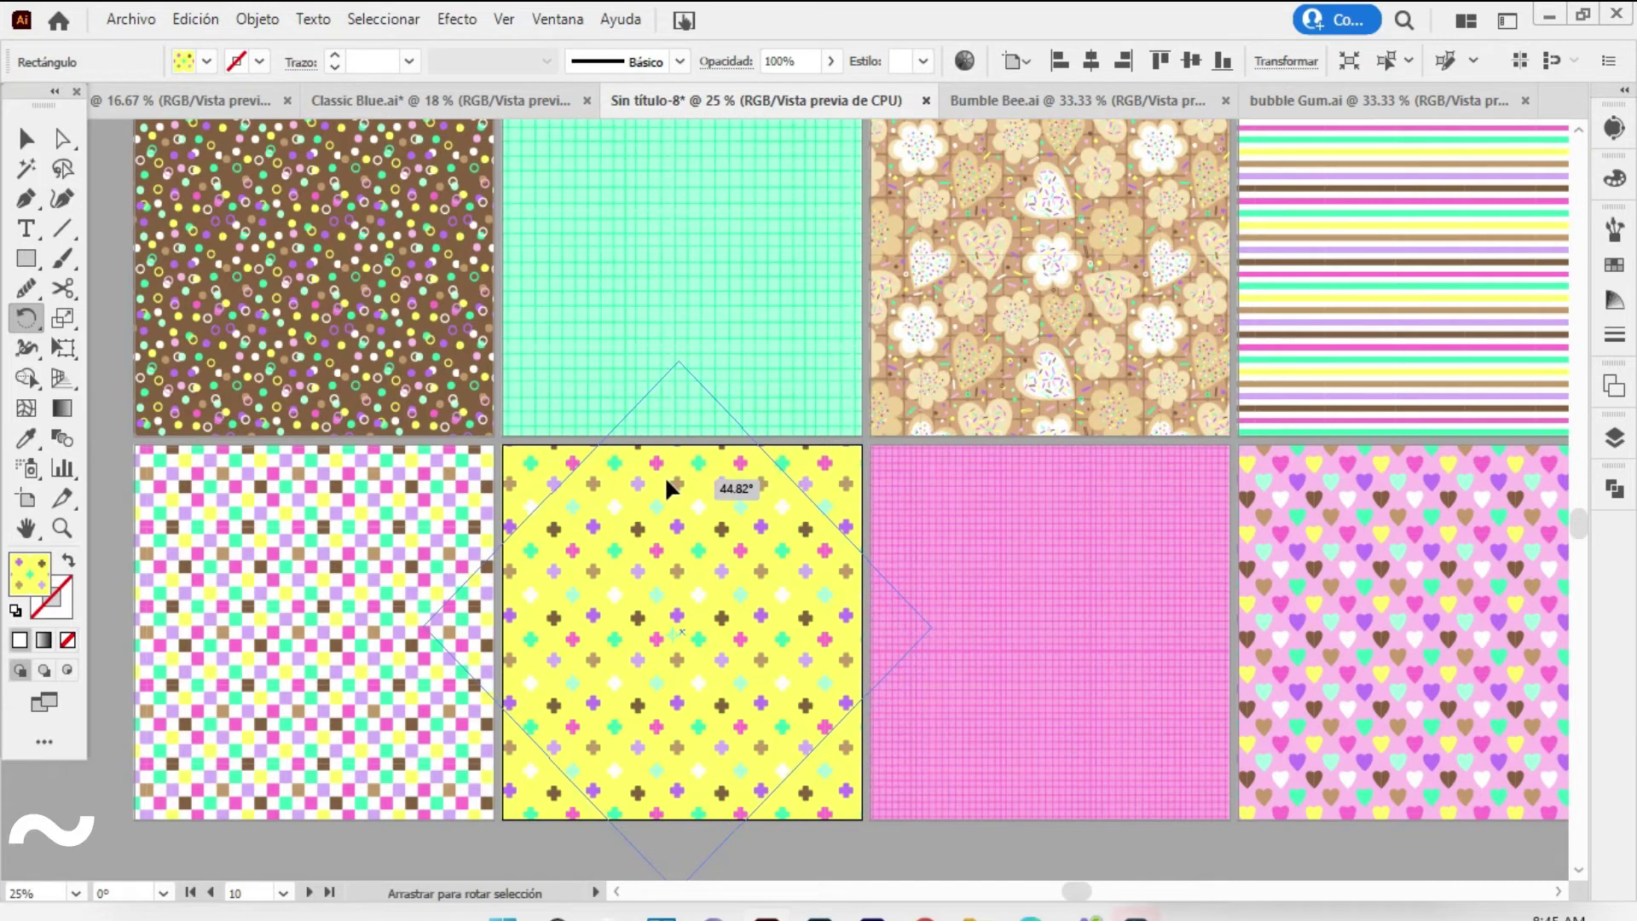
pyautogui.moveTo(666, 486)
pyautogui.mouseDown()
pyautogui.moveTo(648, 474)
pyautogui.moveTo(682, 495)
pyautogui.mouseUp()
pyautogui.moveTo(680, 490); pyautogui.dragTo(708, 540)
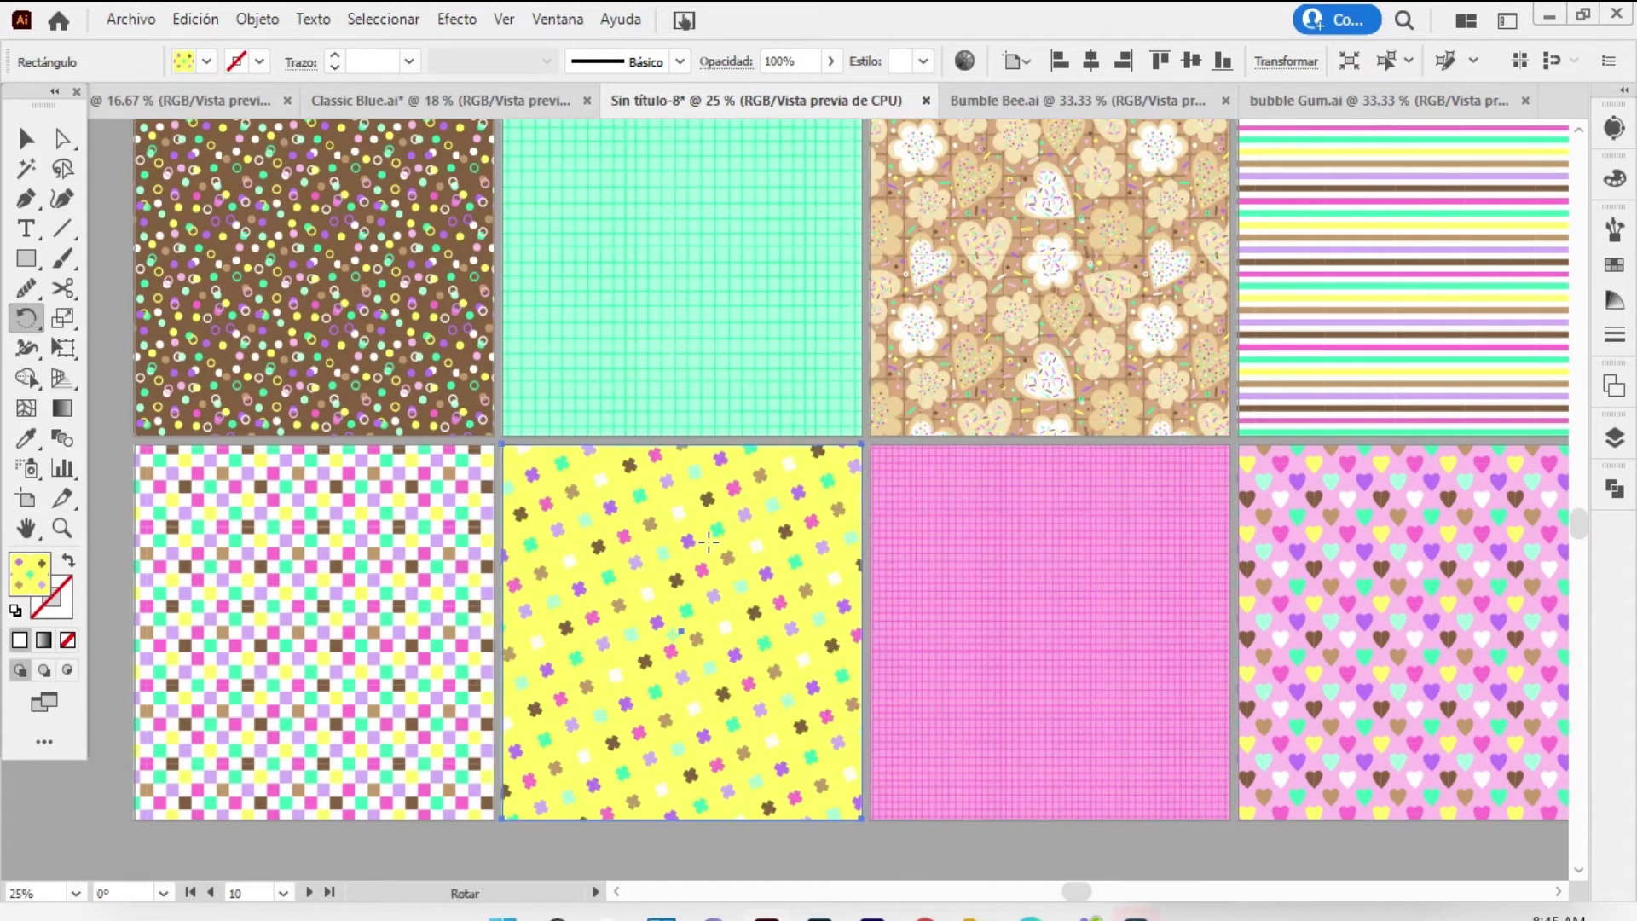
pyautogui.press('h')
pyautogui.moveTo(1081, 409); pyautogui.dragTo(393, 519)
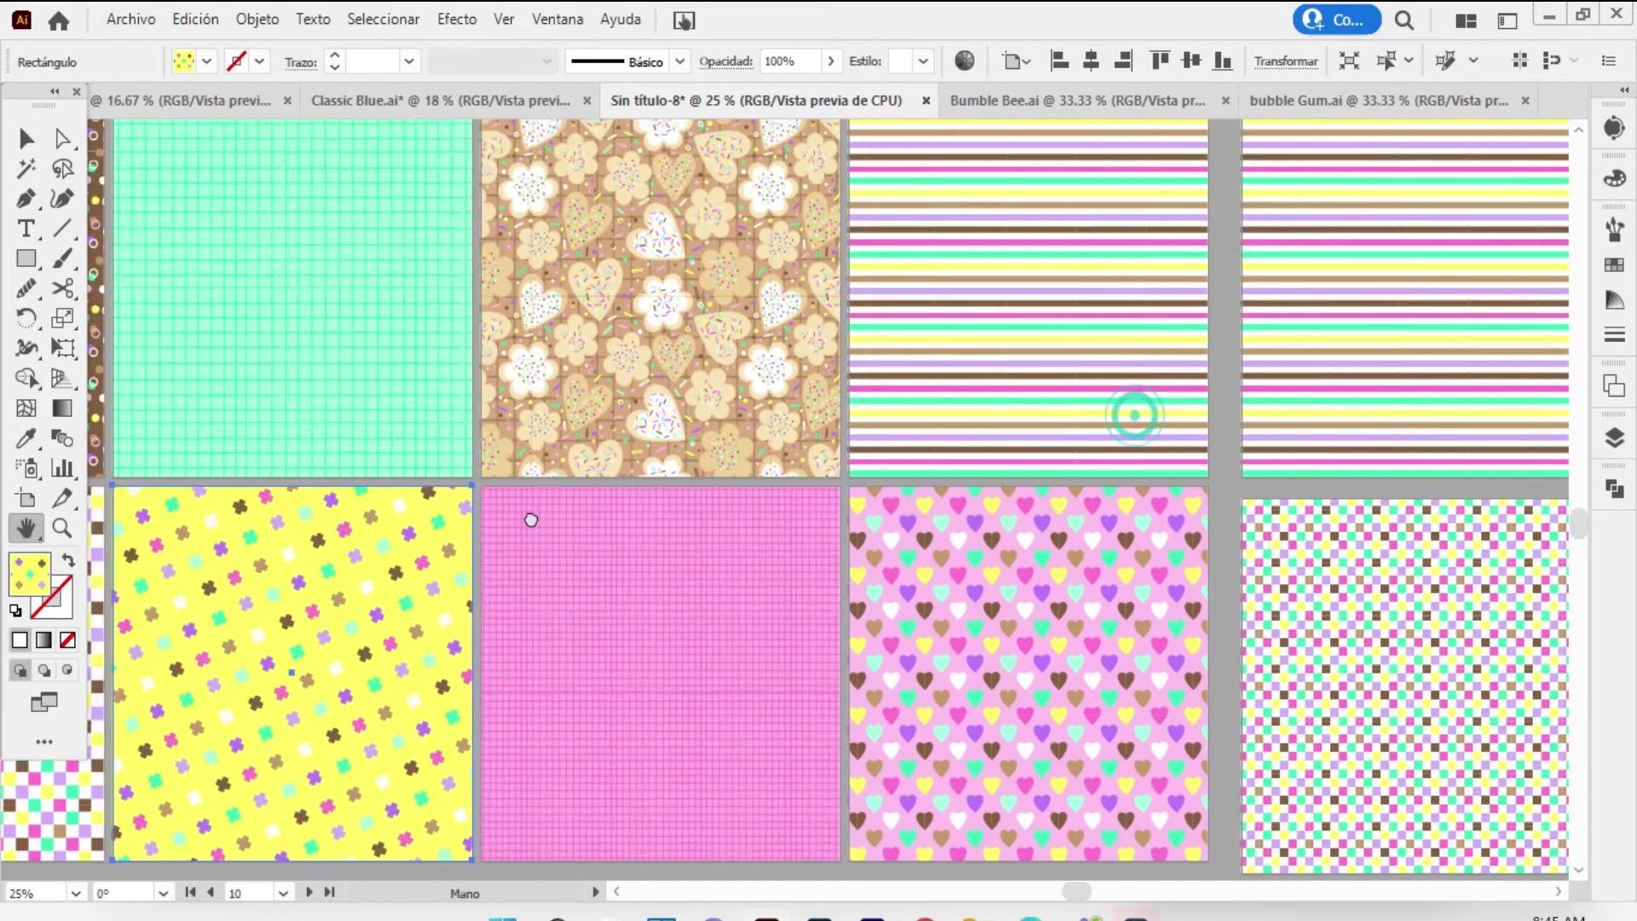
# Rotate only the second stripes tile's pattern about 50° so the stripes run diagonally
pyautogui.press('v')
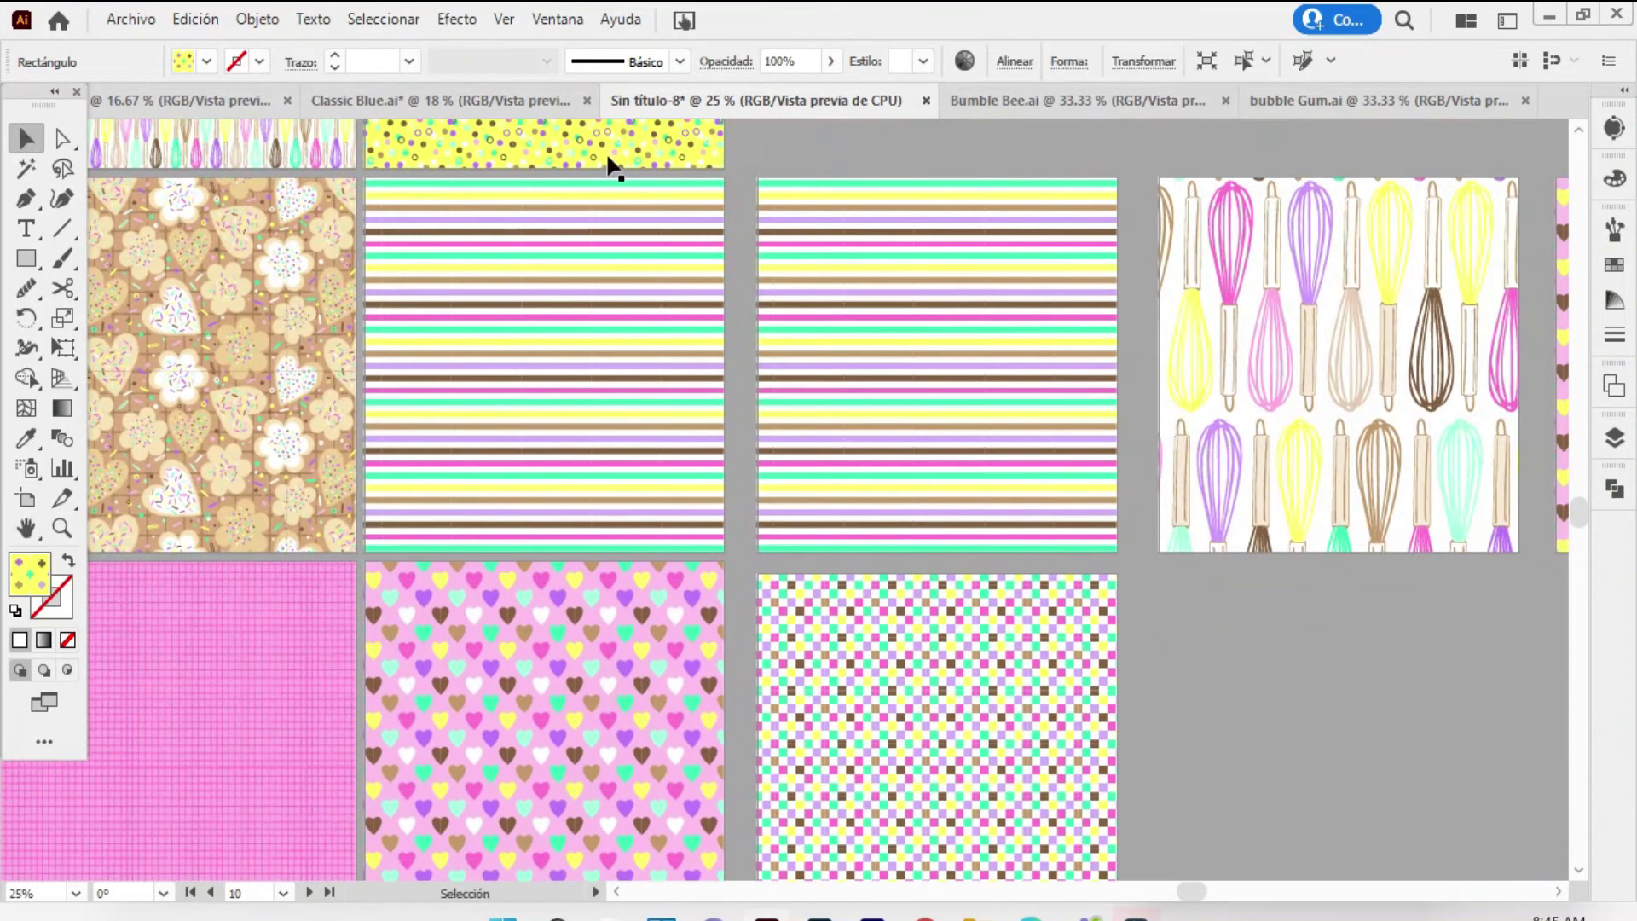
pyautogui.click(919, 341)
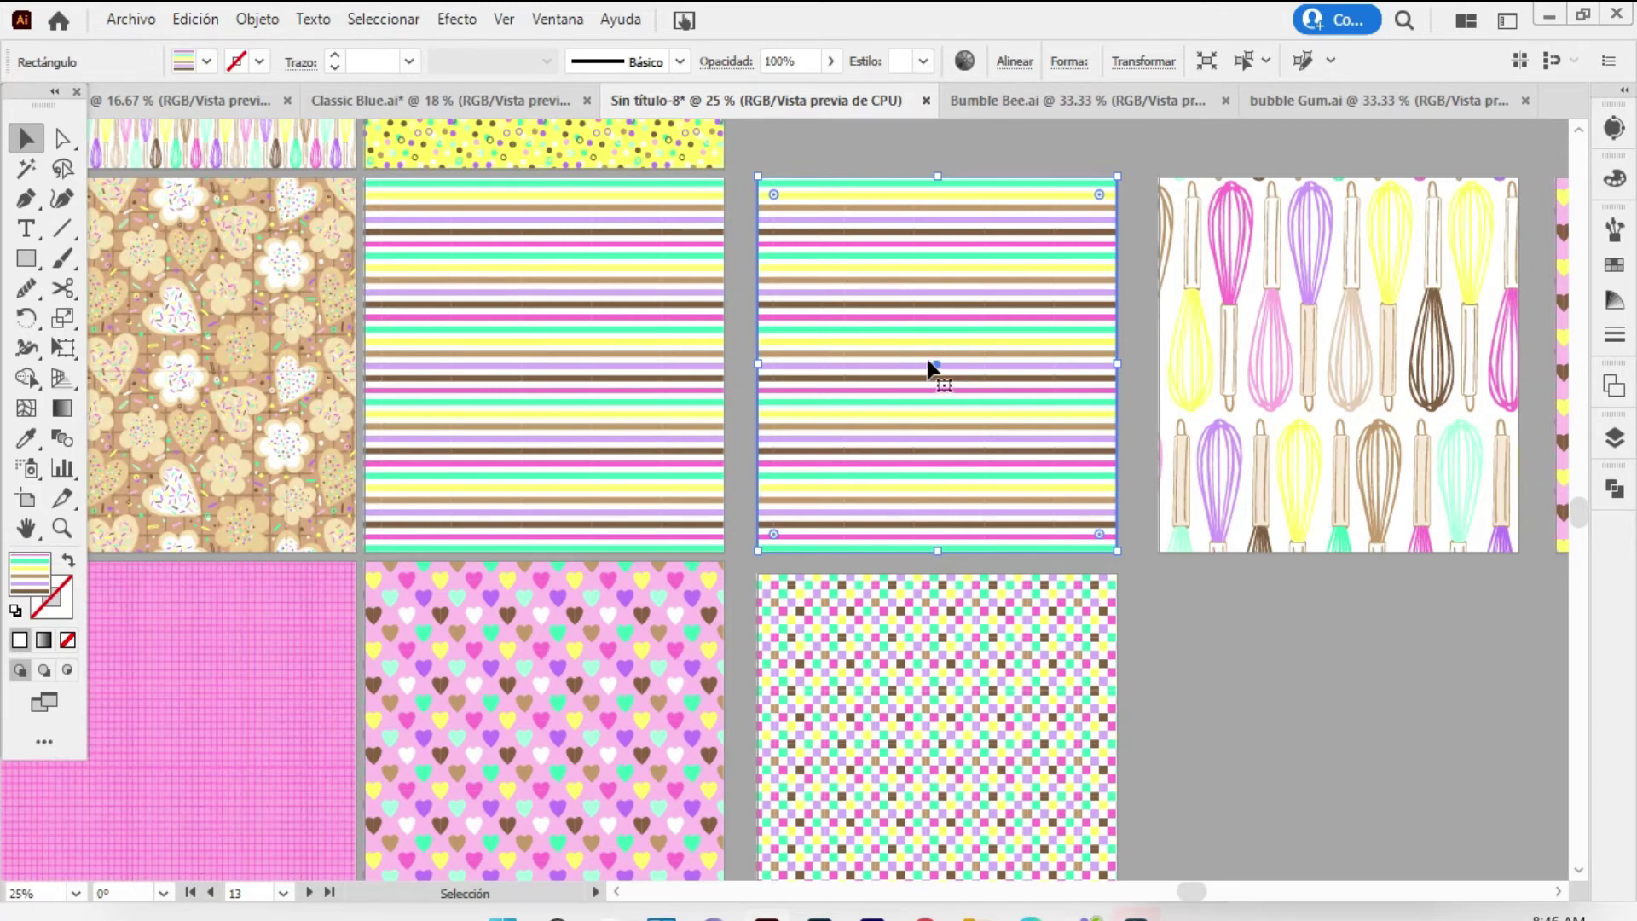
pyautogui.press('r')
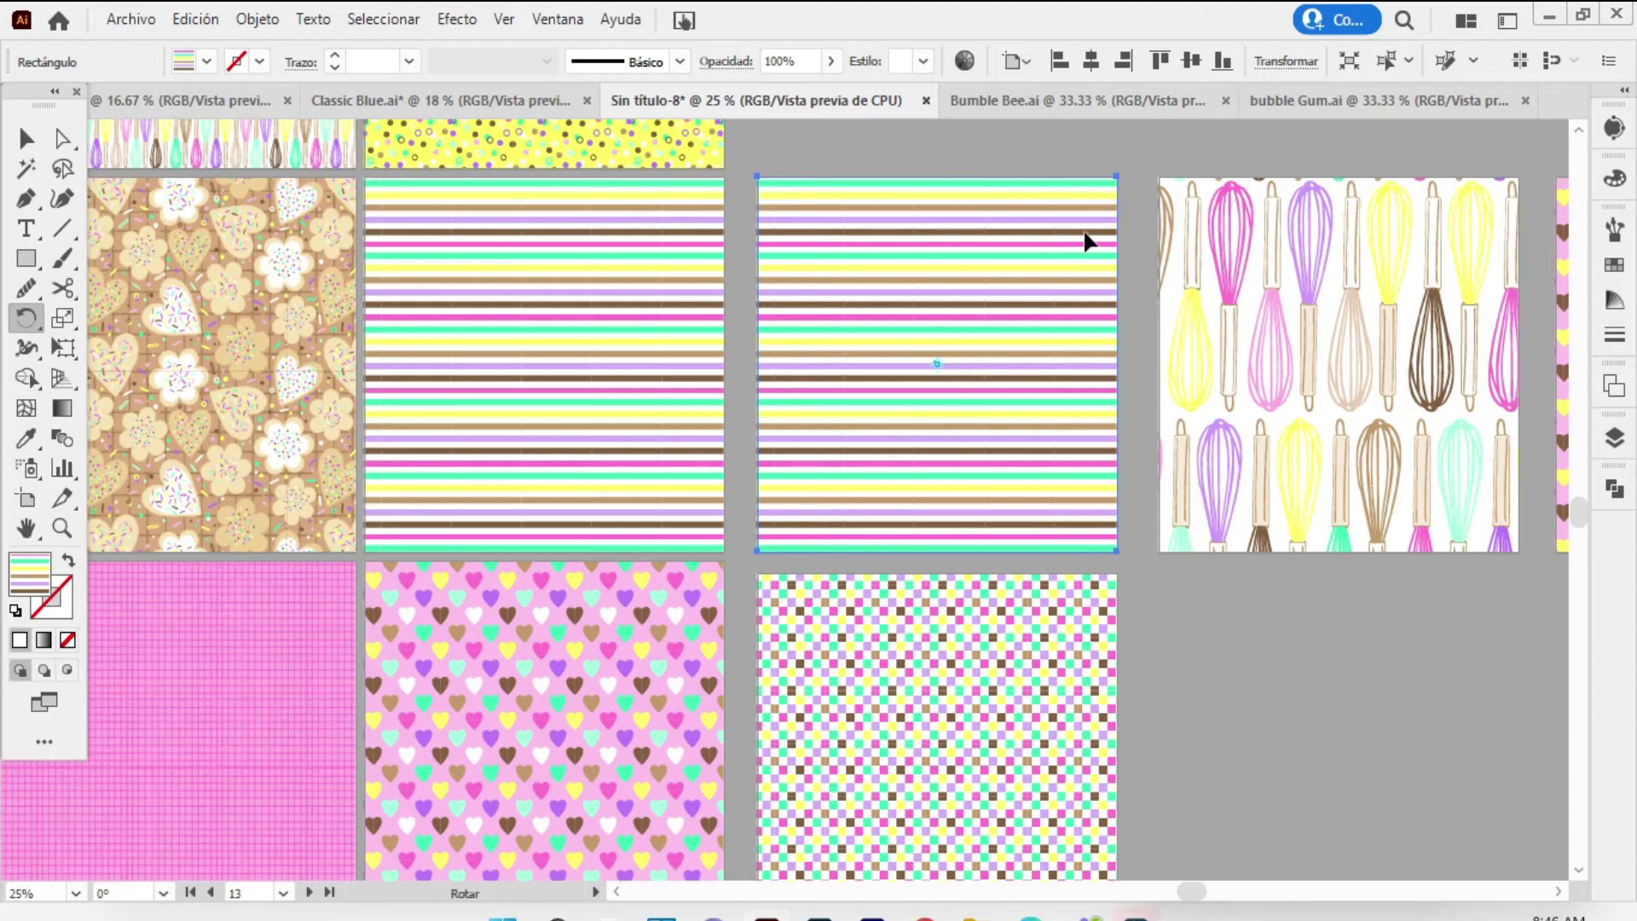
pyautogui.moveTo(1086, 228); pyautogui.dragTo(939, 171)
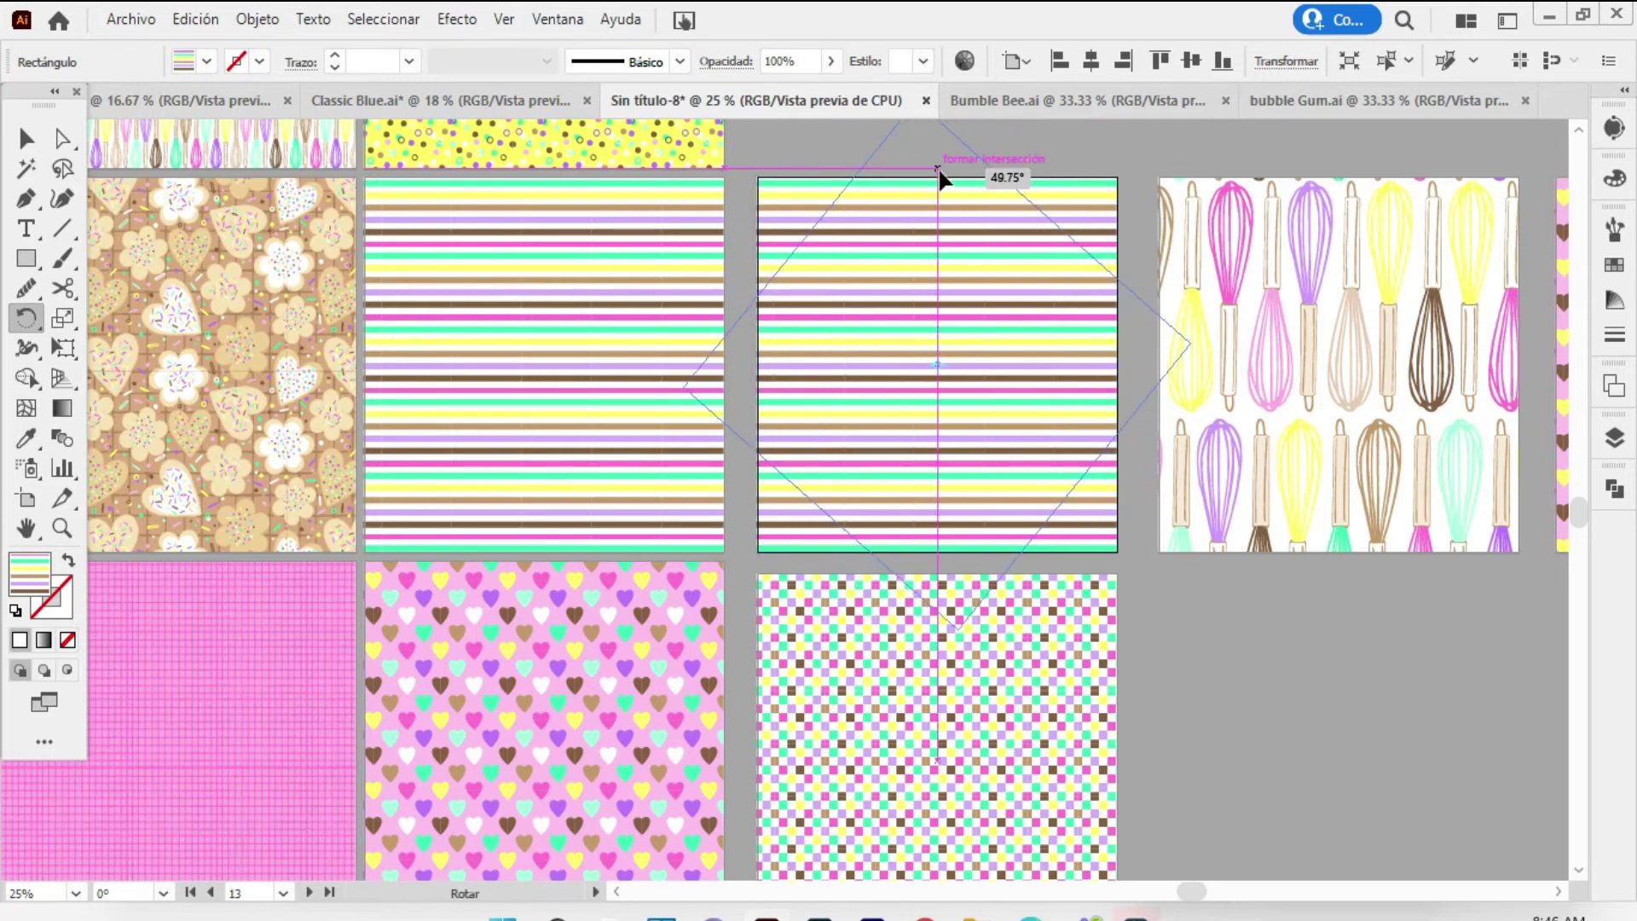
pyautogui.press('~')
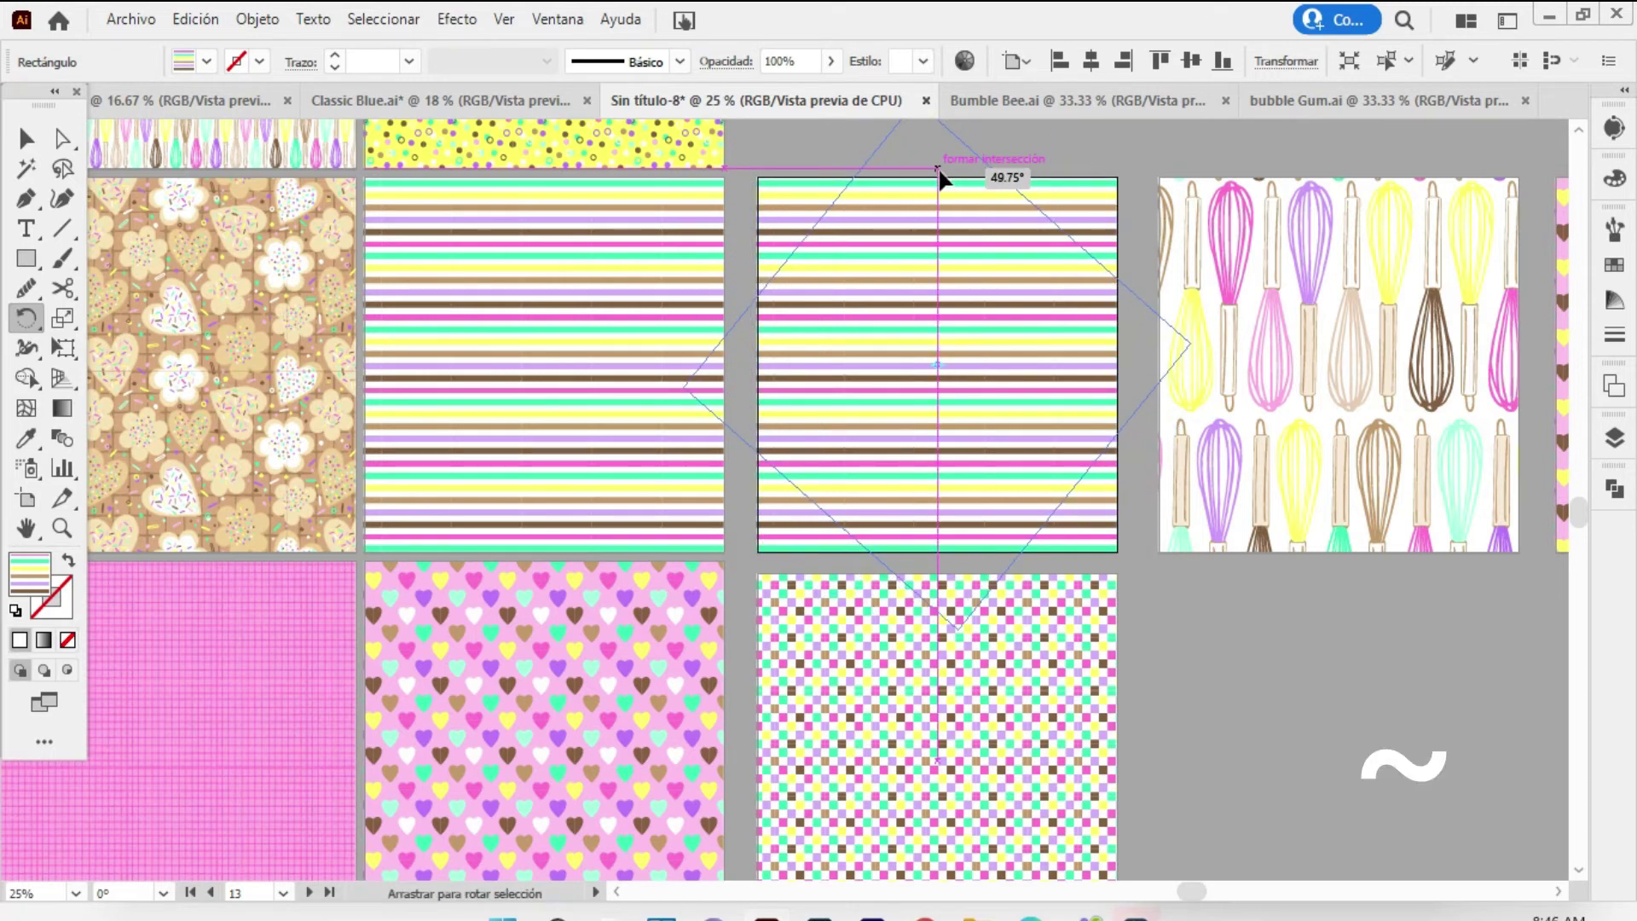
pyautogui.moveTo(939, 171); pyautogui.dragTo(934, 168)
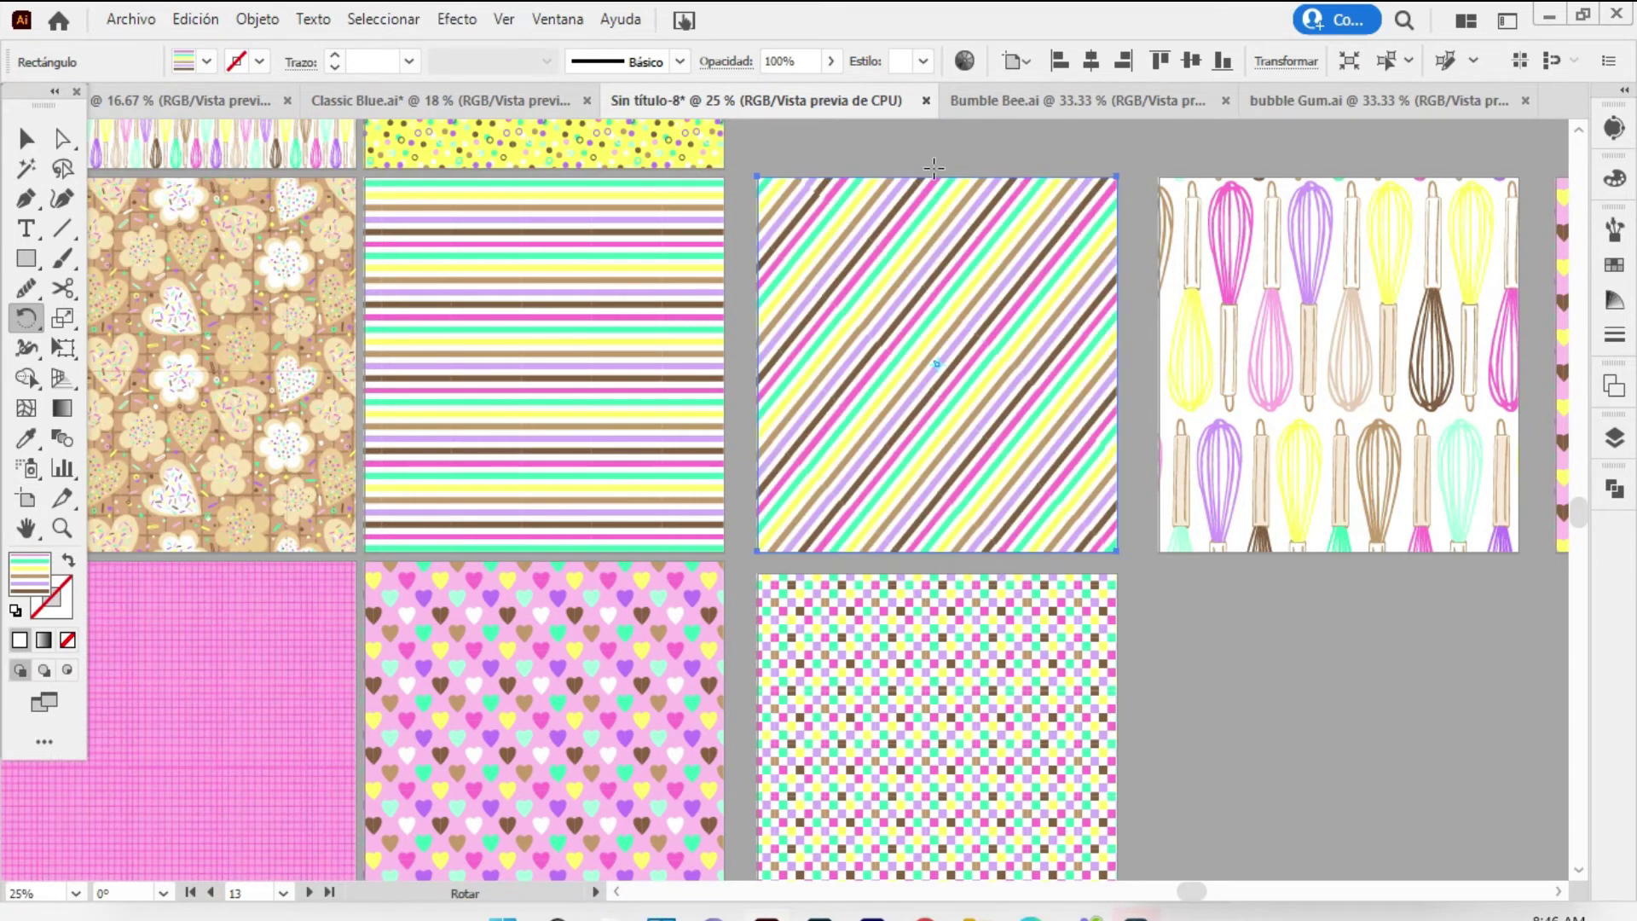
pyautogui.press('~')
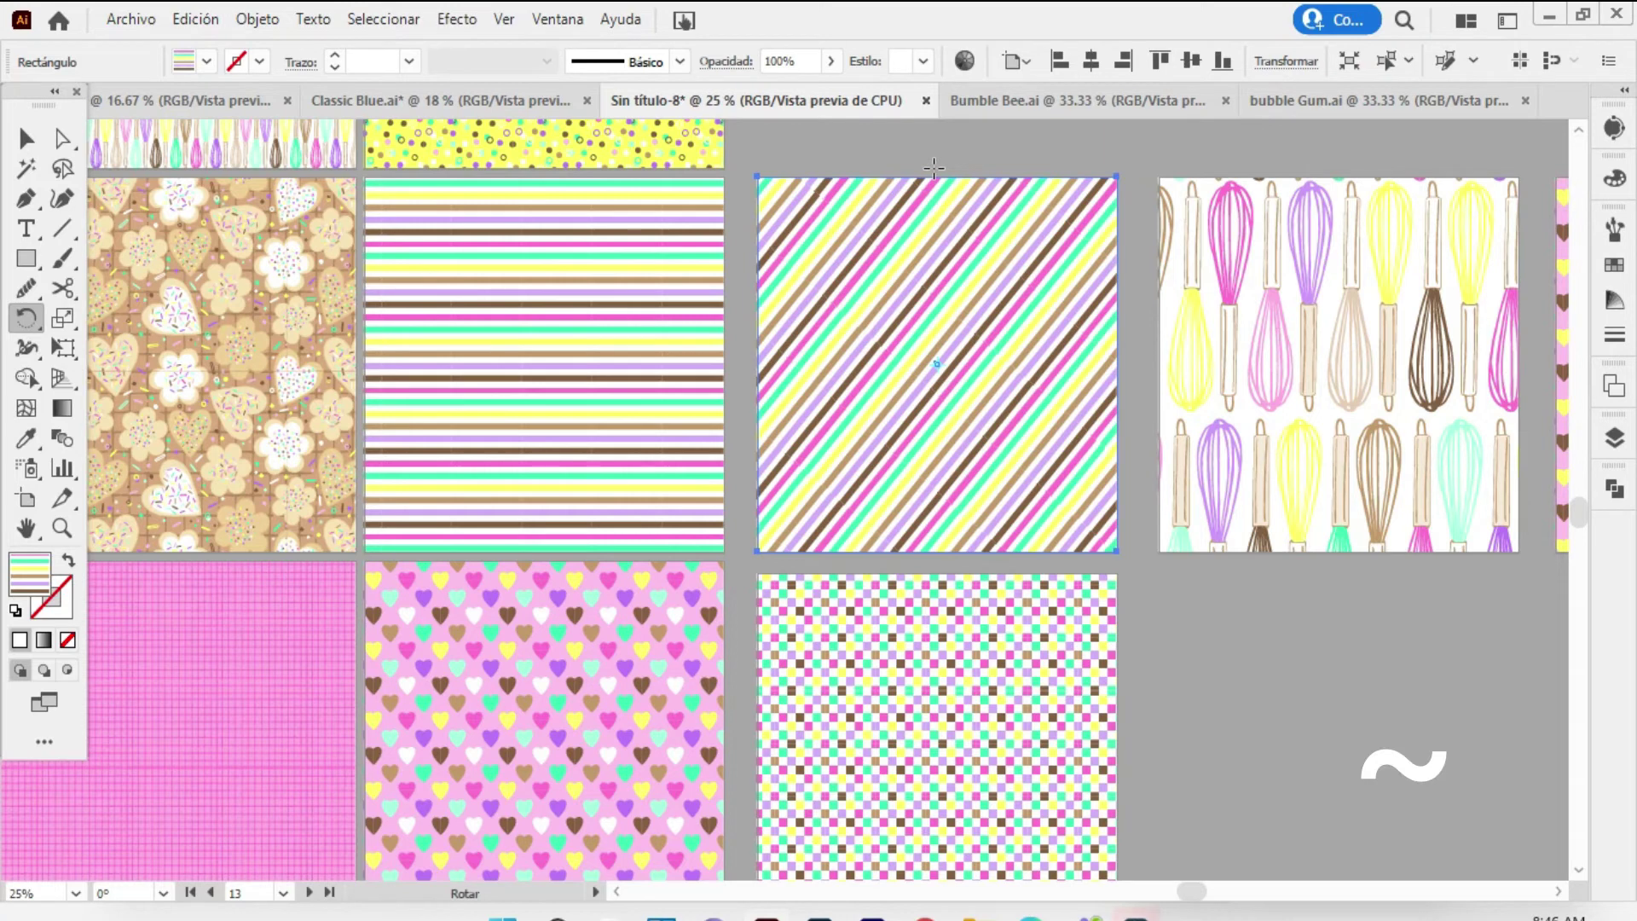
pyautogui.hotkey('ctrl', '-')
# Fill the whisk tile with the droplet pattern using the eyedropper
pyautogui.keyDown('ctrl'); pyautogui.click(993, 695); pyautogui.keyUp('ctrl')
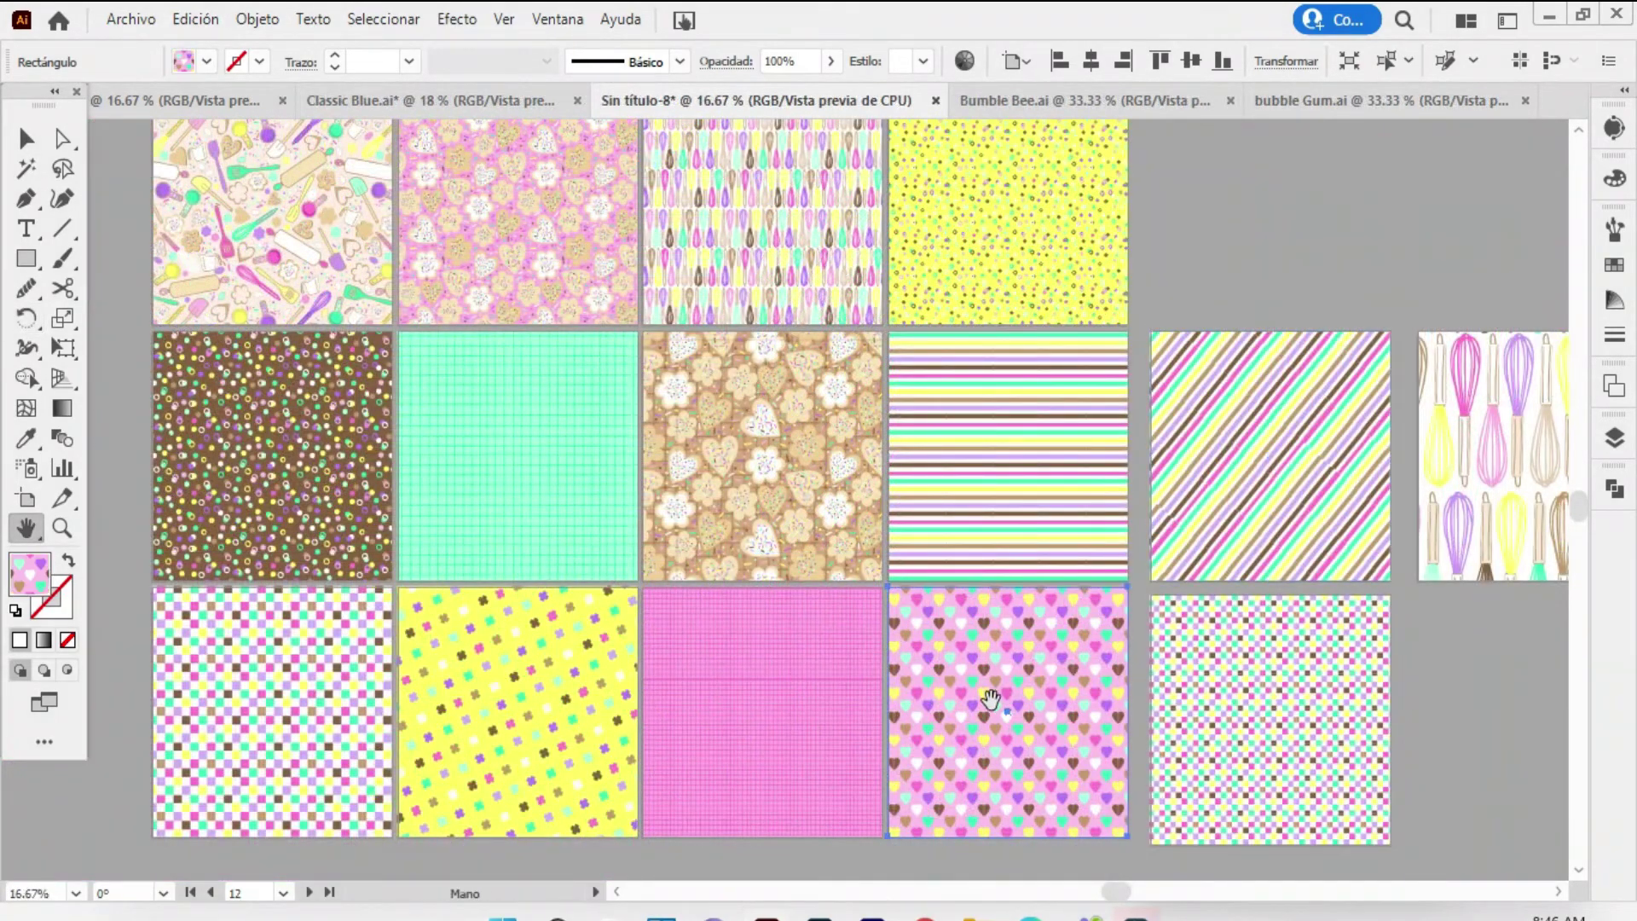
pyautogui.rightClick(1045, 671)
pyautogui.moveTo(1132, 517)
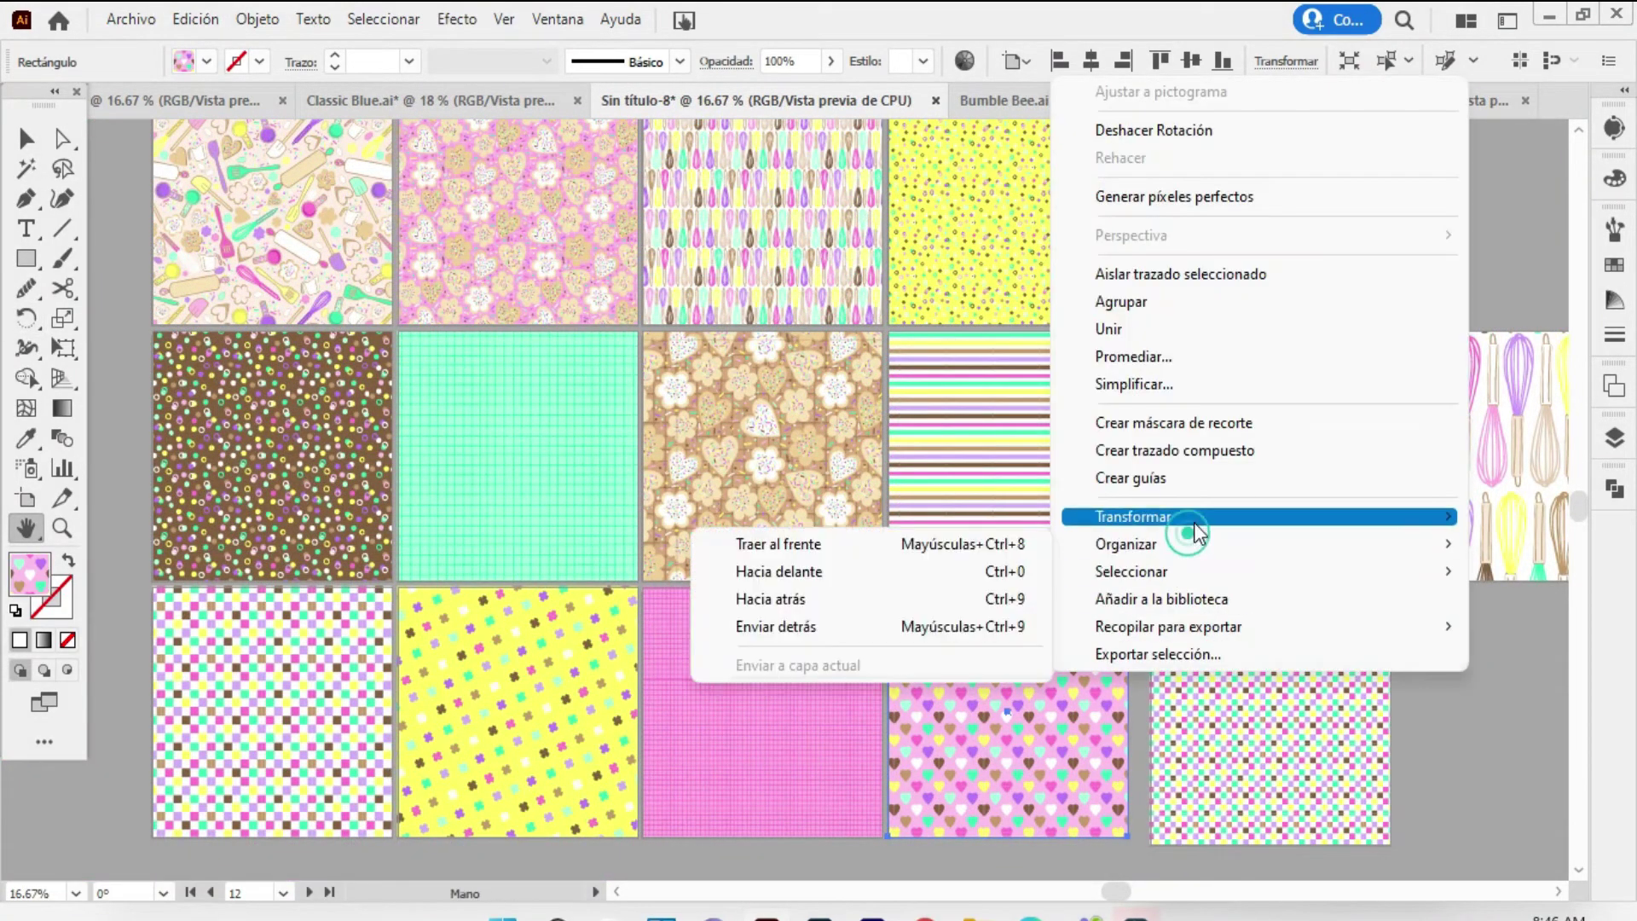
pyautogui.click(896, 635)
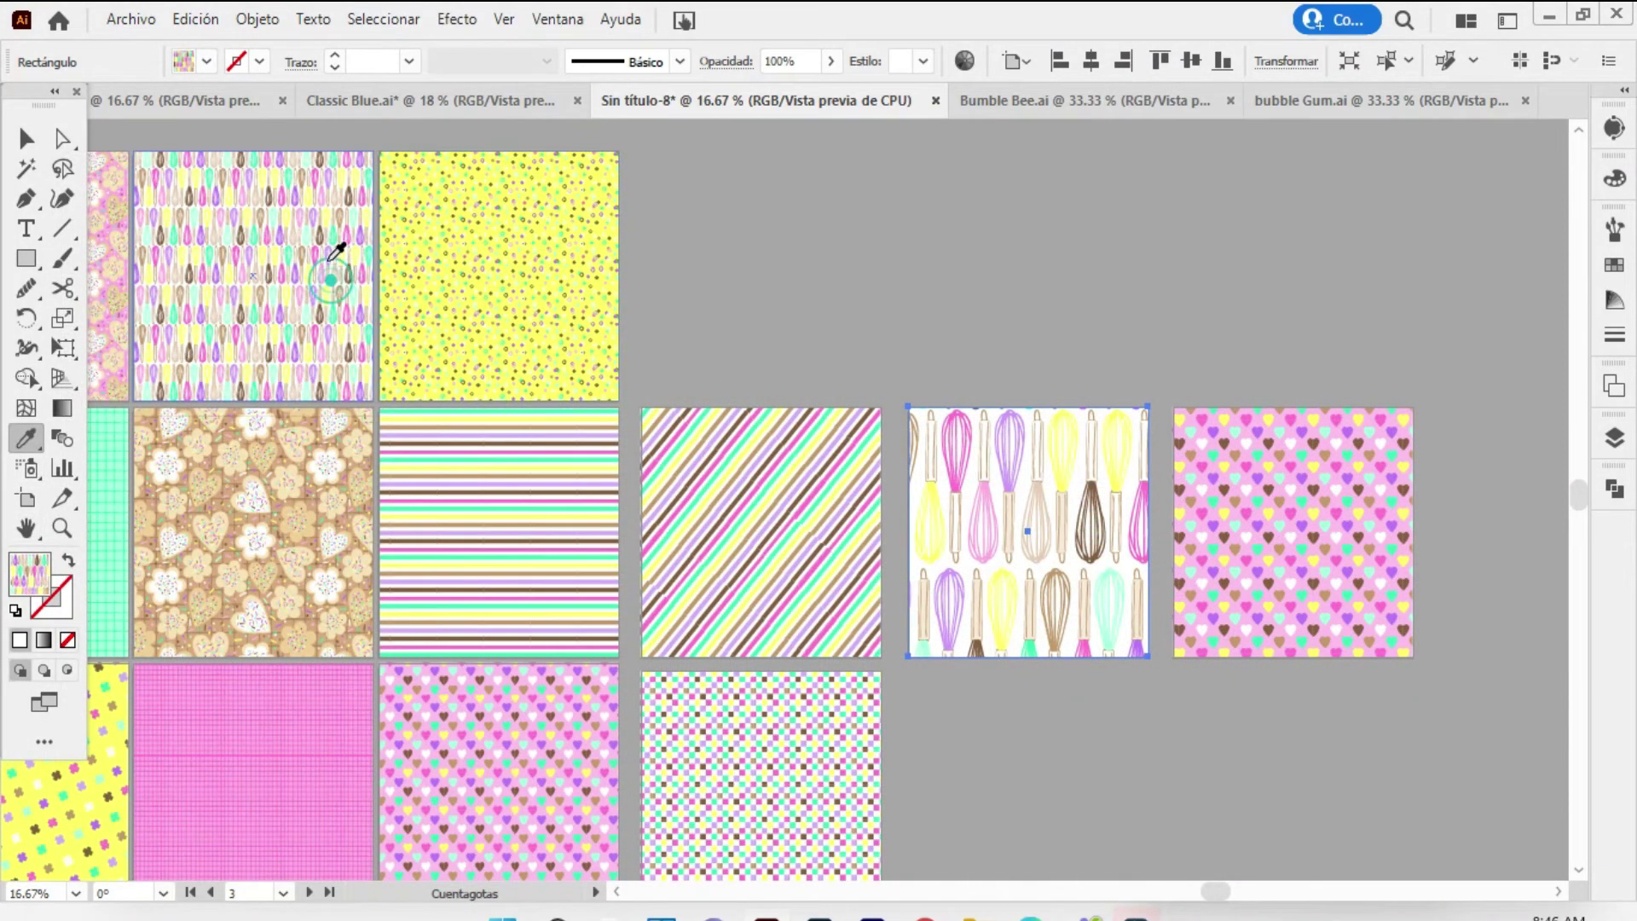
pyautogui.click(335, 260)
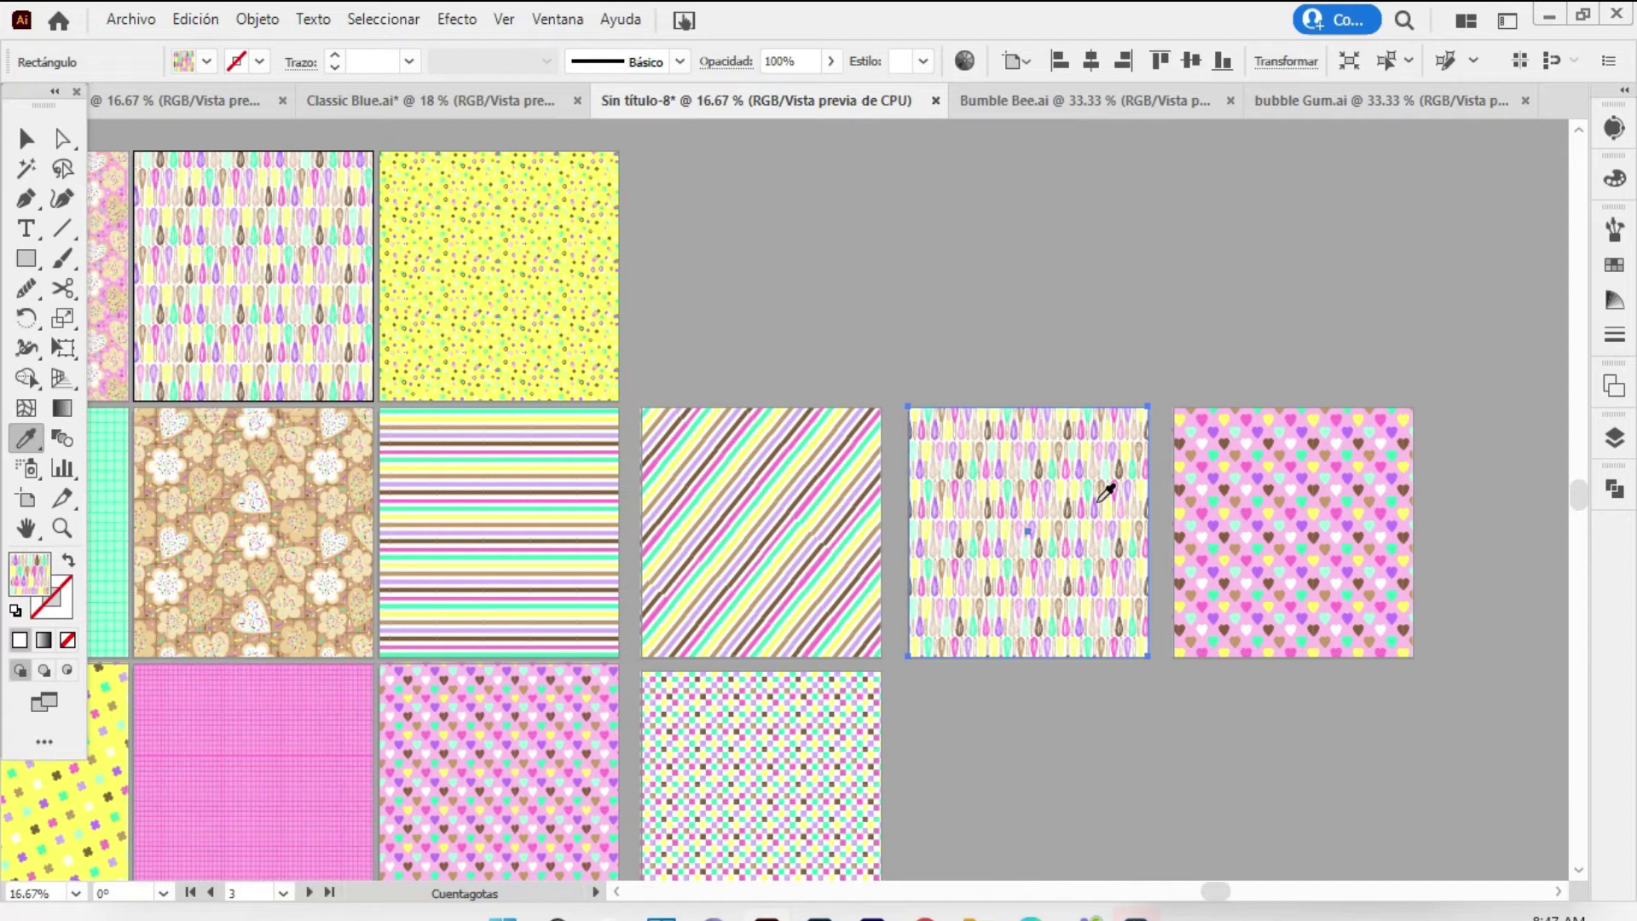
# Scale only the droplet pattern in that tile uniformly to 150%
pyautogui.rightClick(1088, 517)
pyautogui.moveTo(1292, 745)
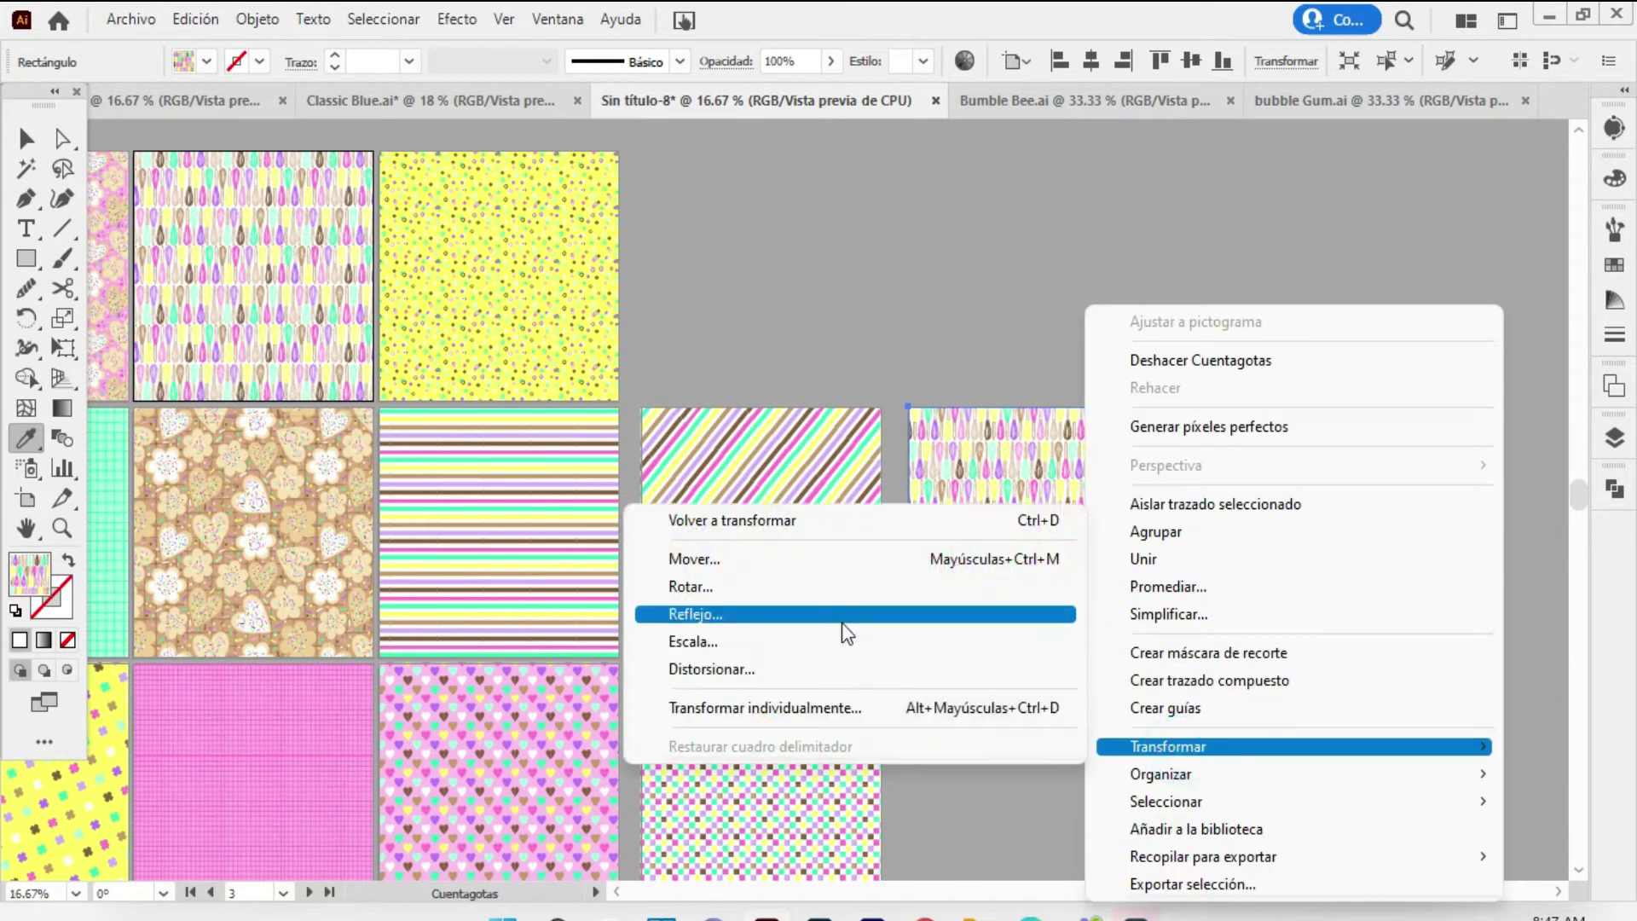
pyautogui.click(842, 640)
pyautogui.write('150')
pyautogui.press('Tab')
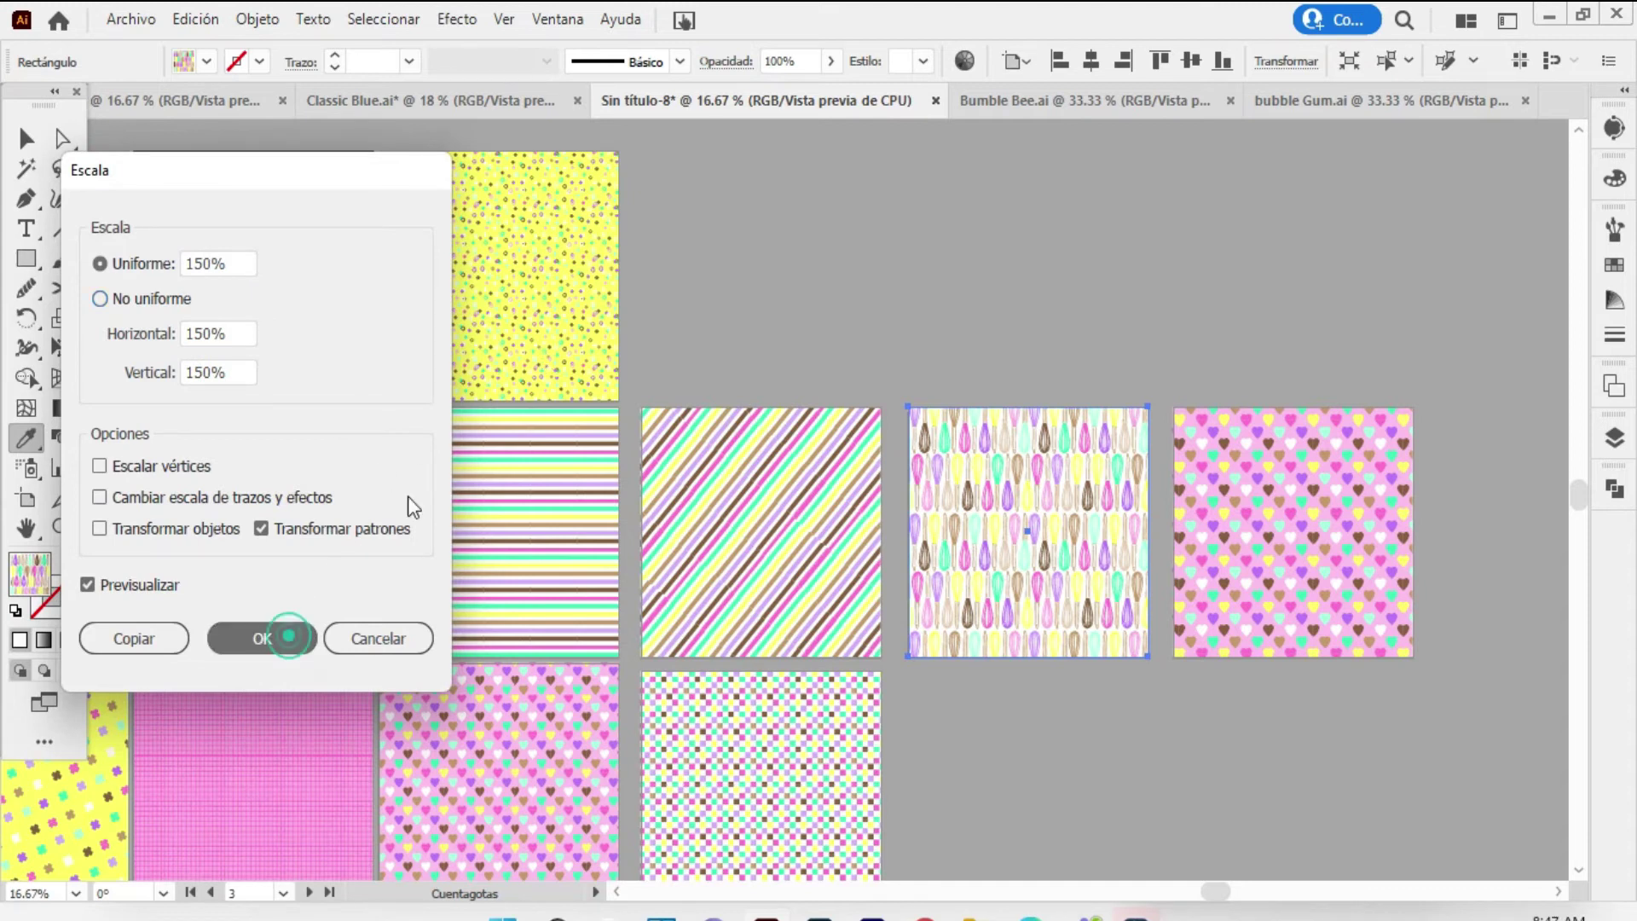
pyautogui.click(271, 636)
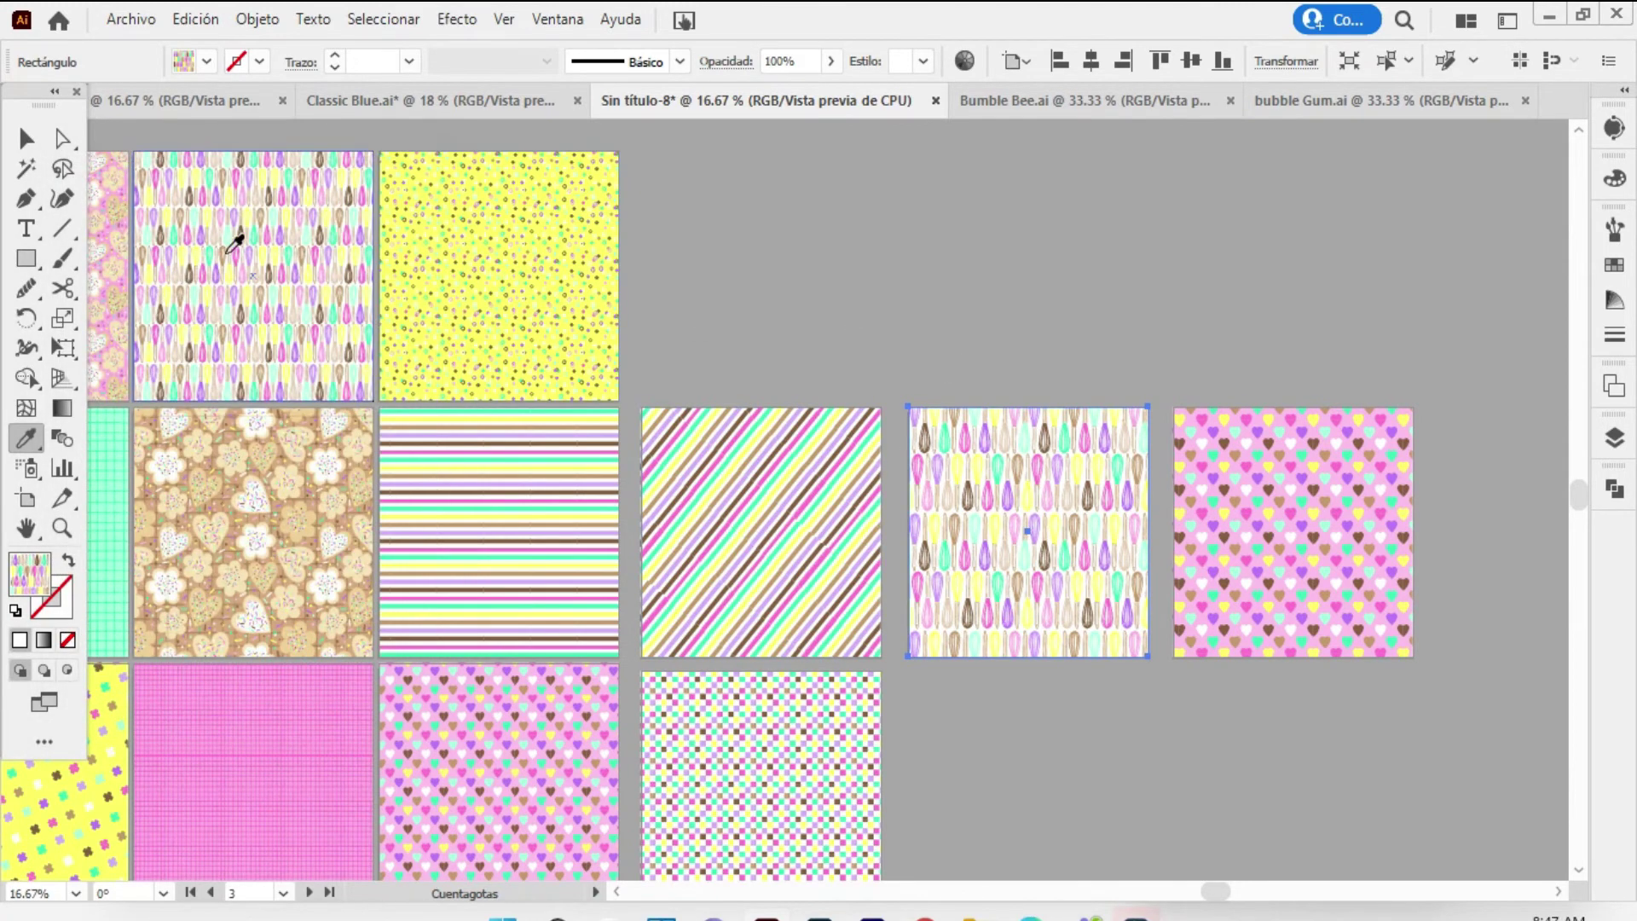
pyautogui.press('v')
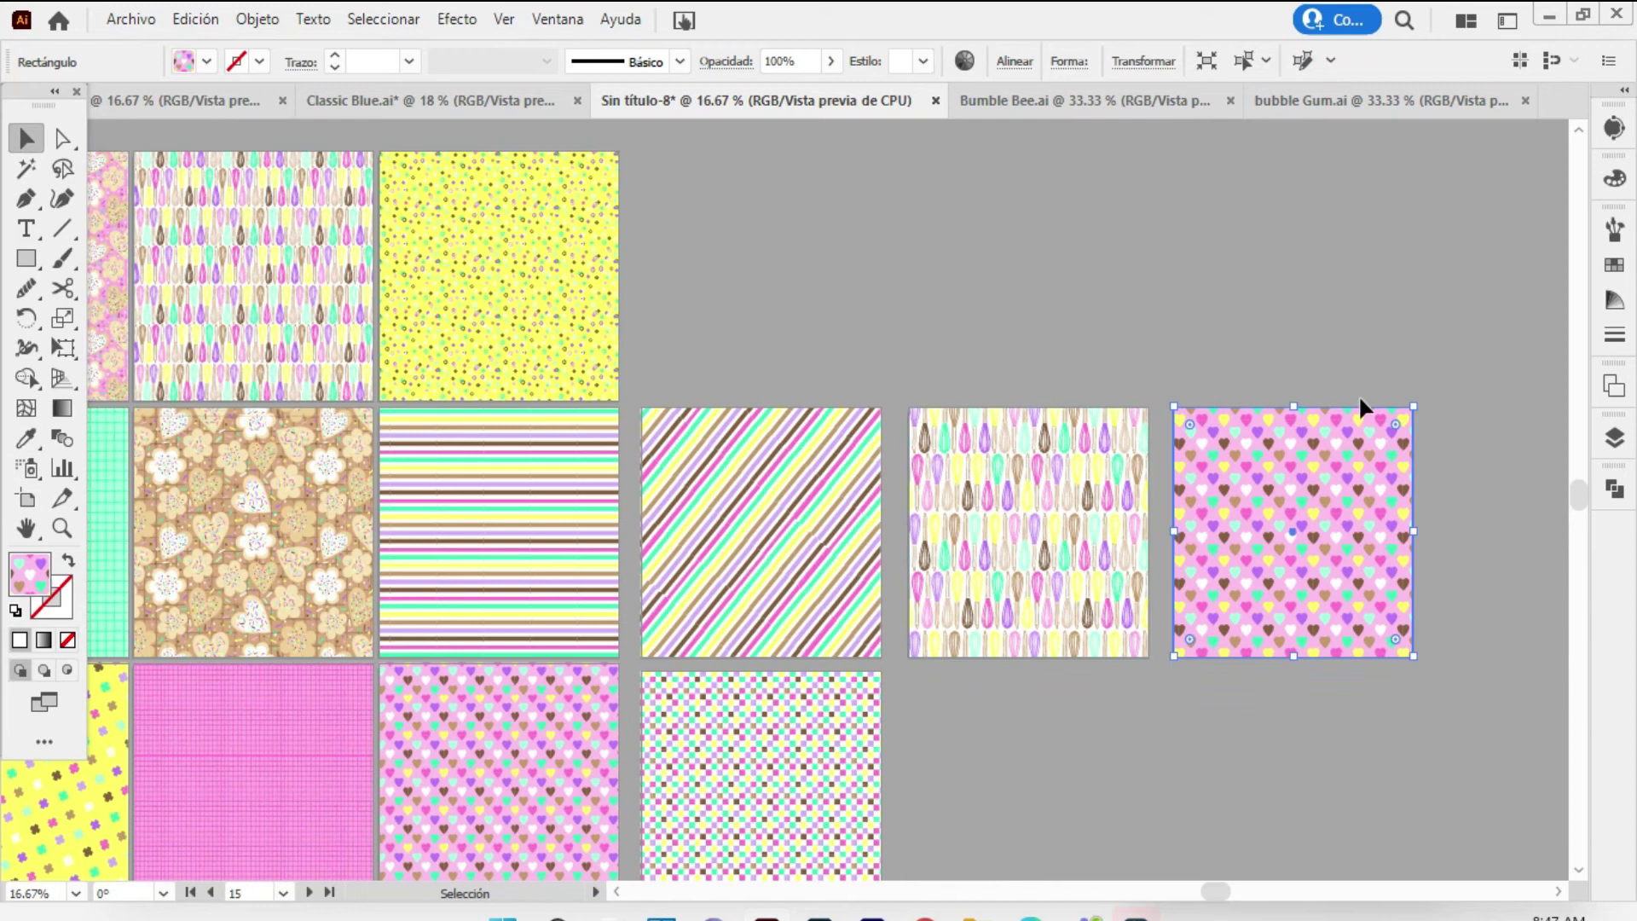
# Recolor the hearts tile by swapping its brown and pink colours, giving a brown background
pyautogui.click(963, 59)
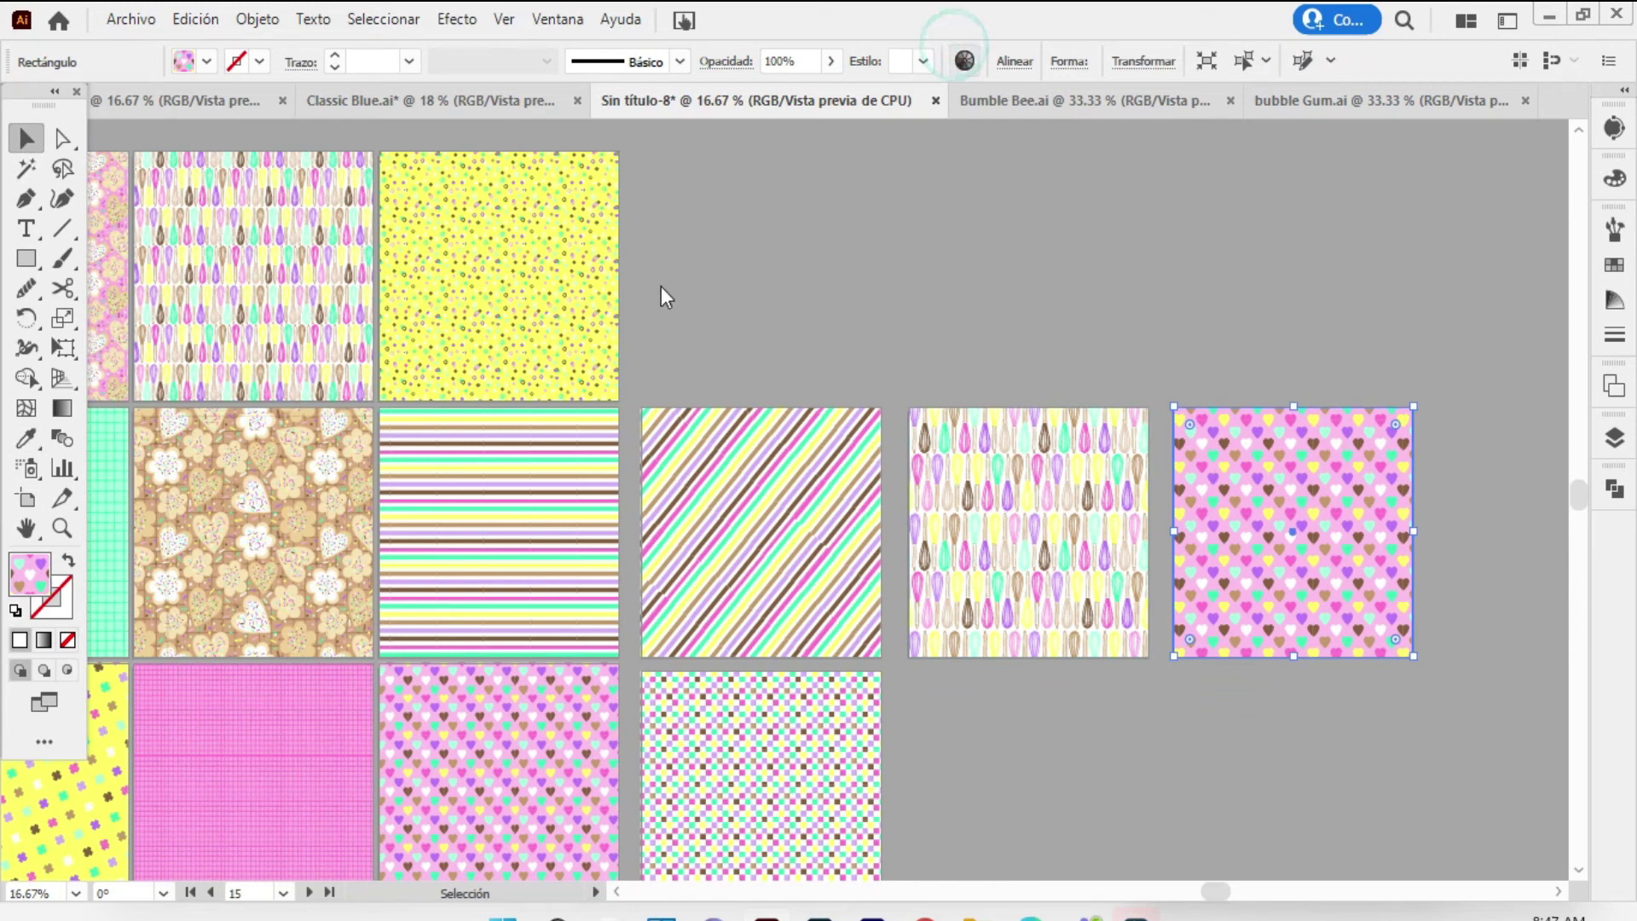
pyautogui.scroll(-2, 1228, 485)
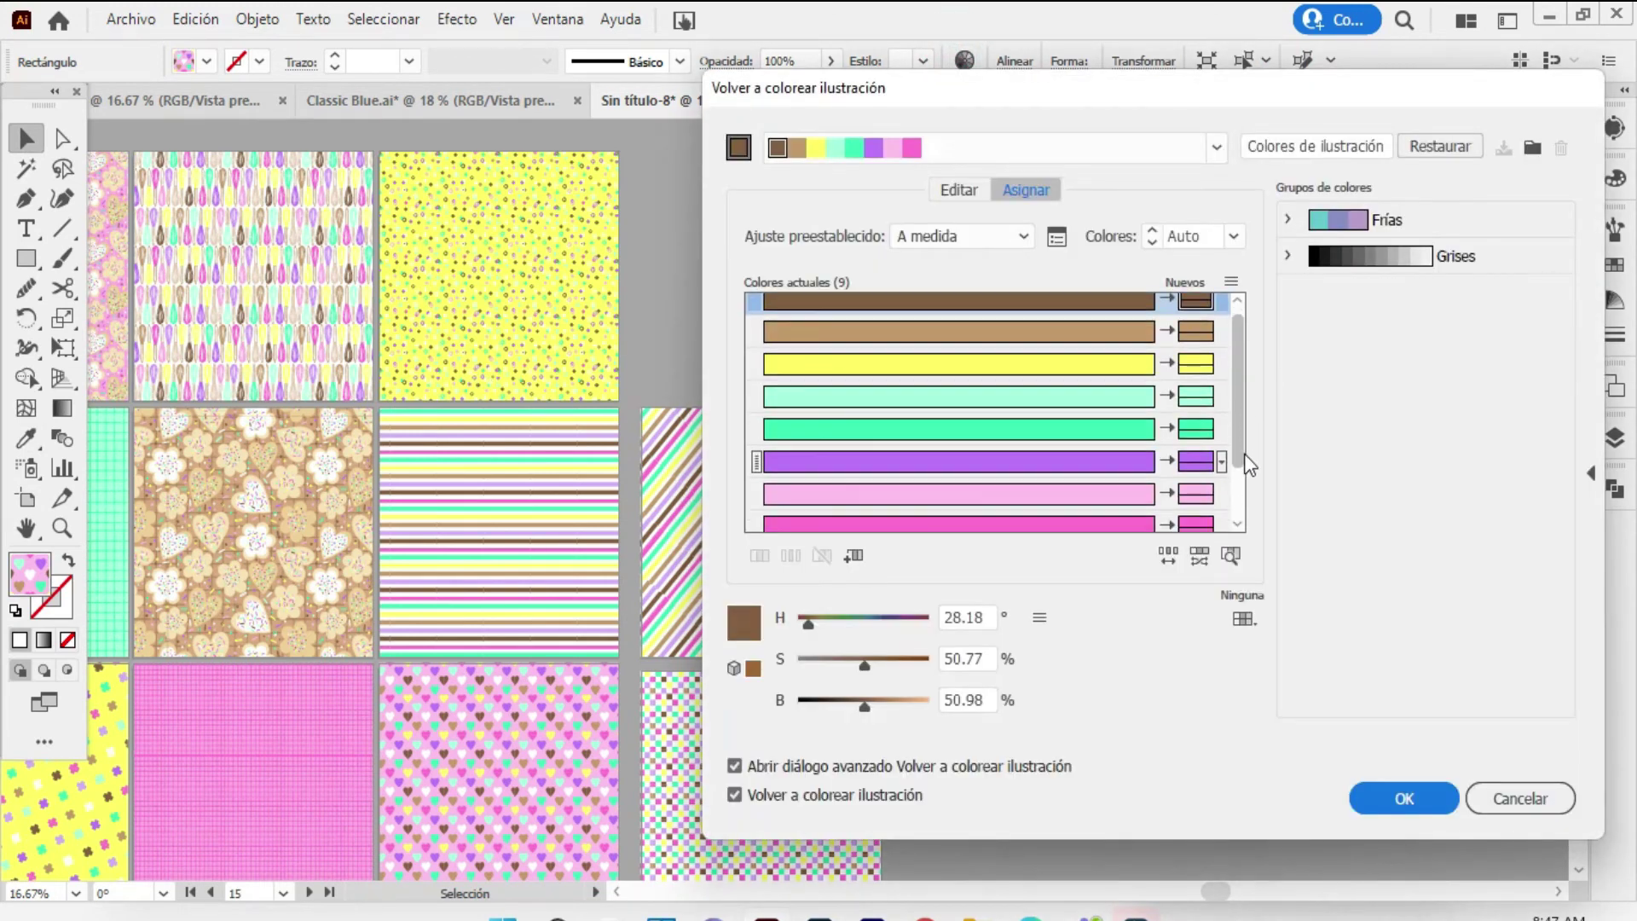
pyautogui.moveTo(1351, 95); pyautogui.dragTo(429, 113)
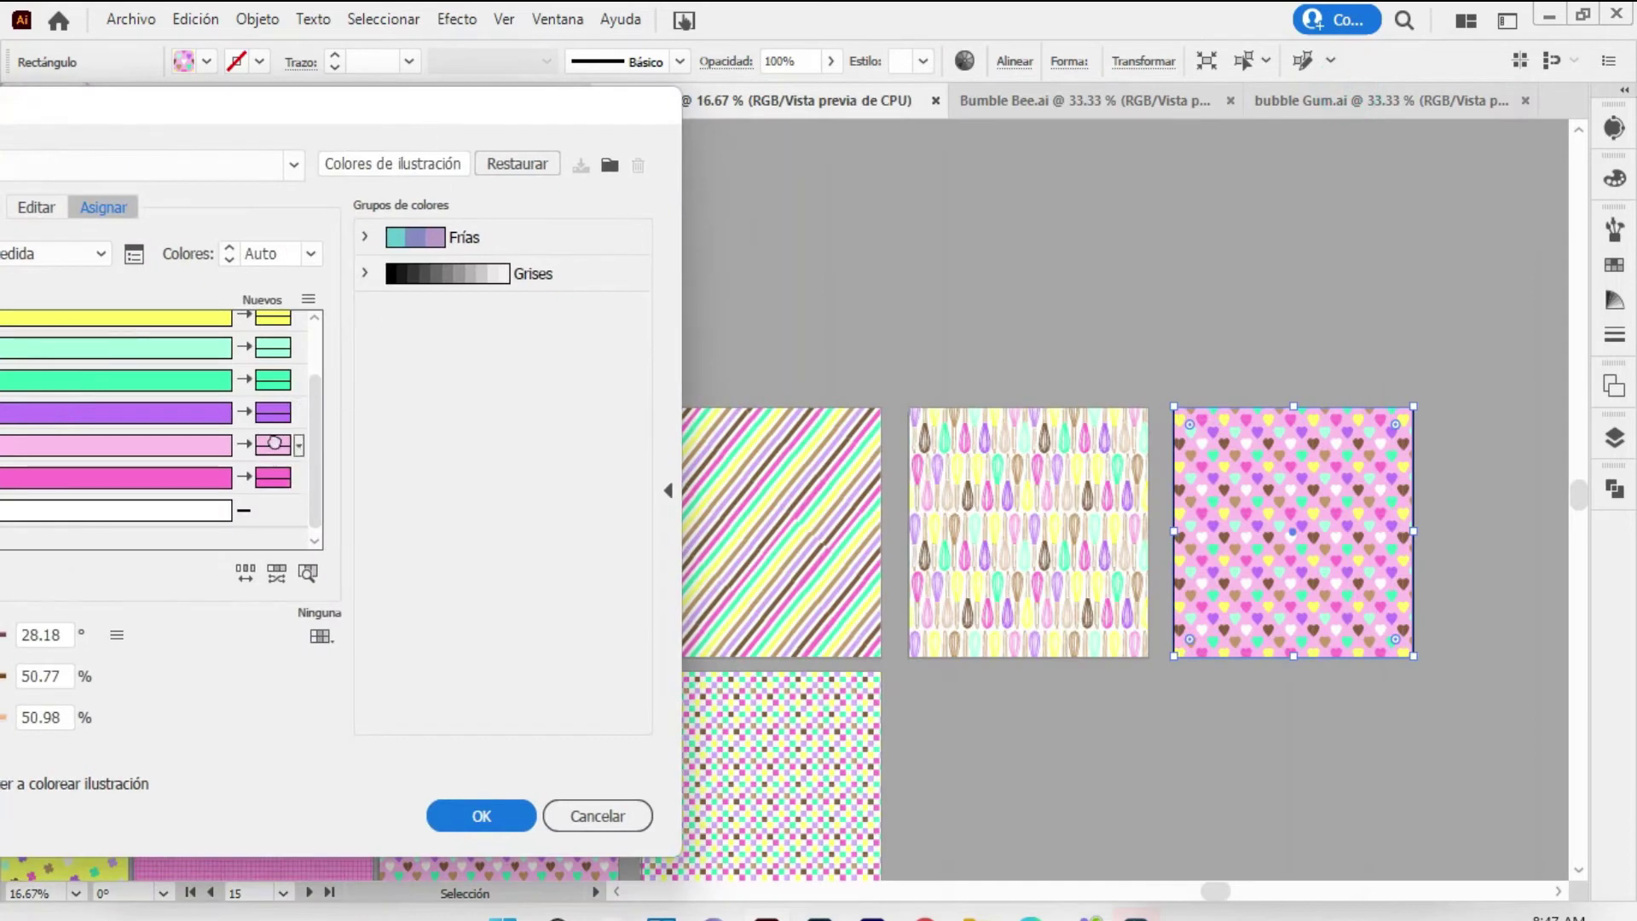
pyautogui.moveTo(273, 445); pyautogui.dragTo(273, 327)
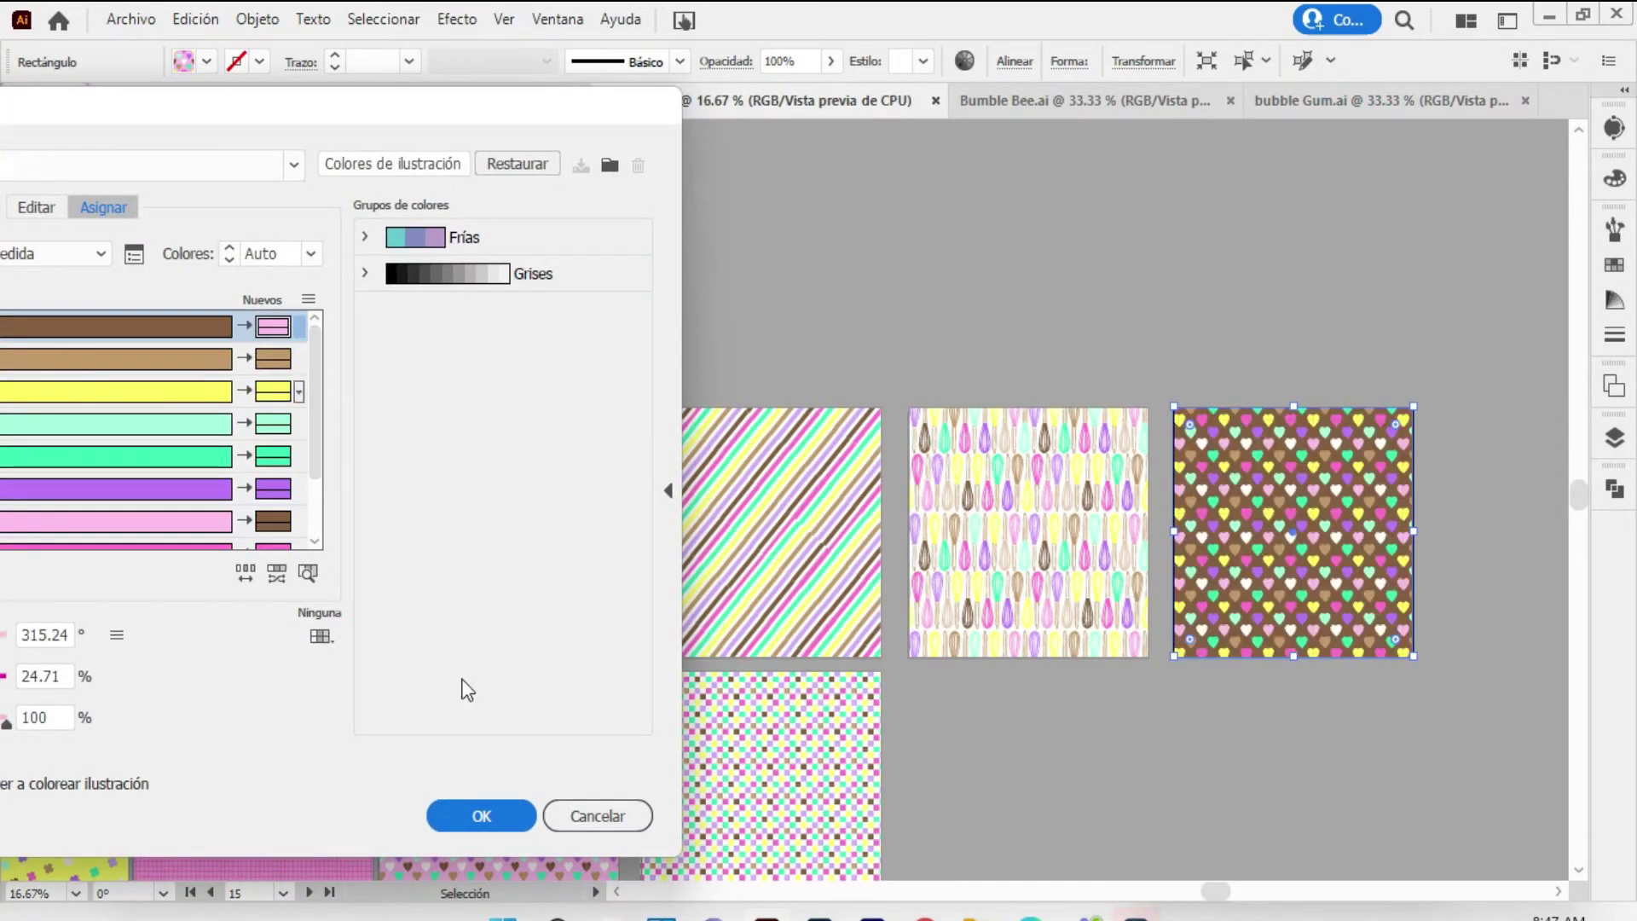
pyautogui.click(482, 816)
pyautogui.hotkey('ctrl', '-')
pyautogui.hotkey('ctrl', '-')
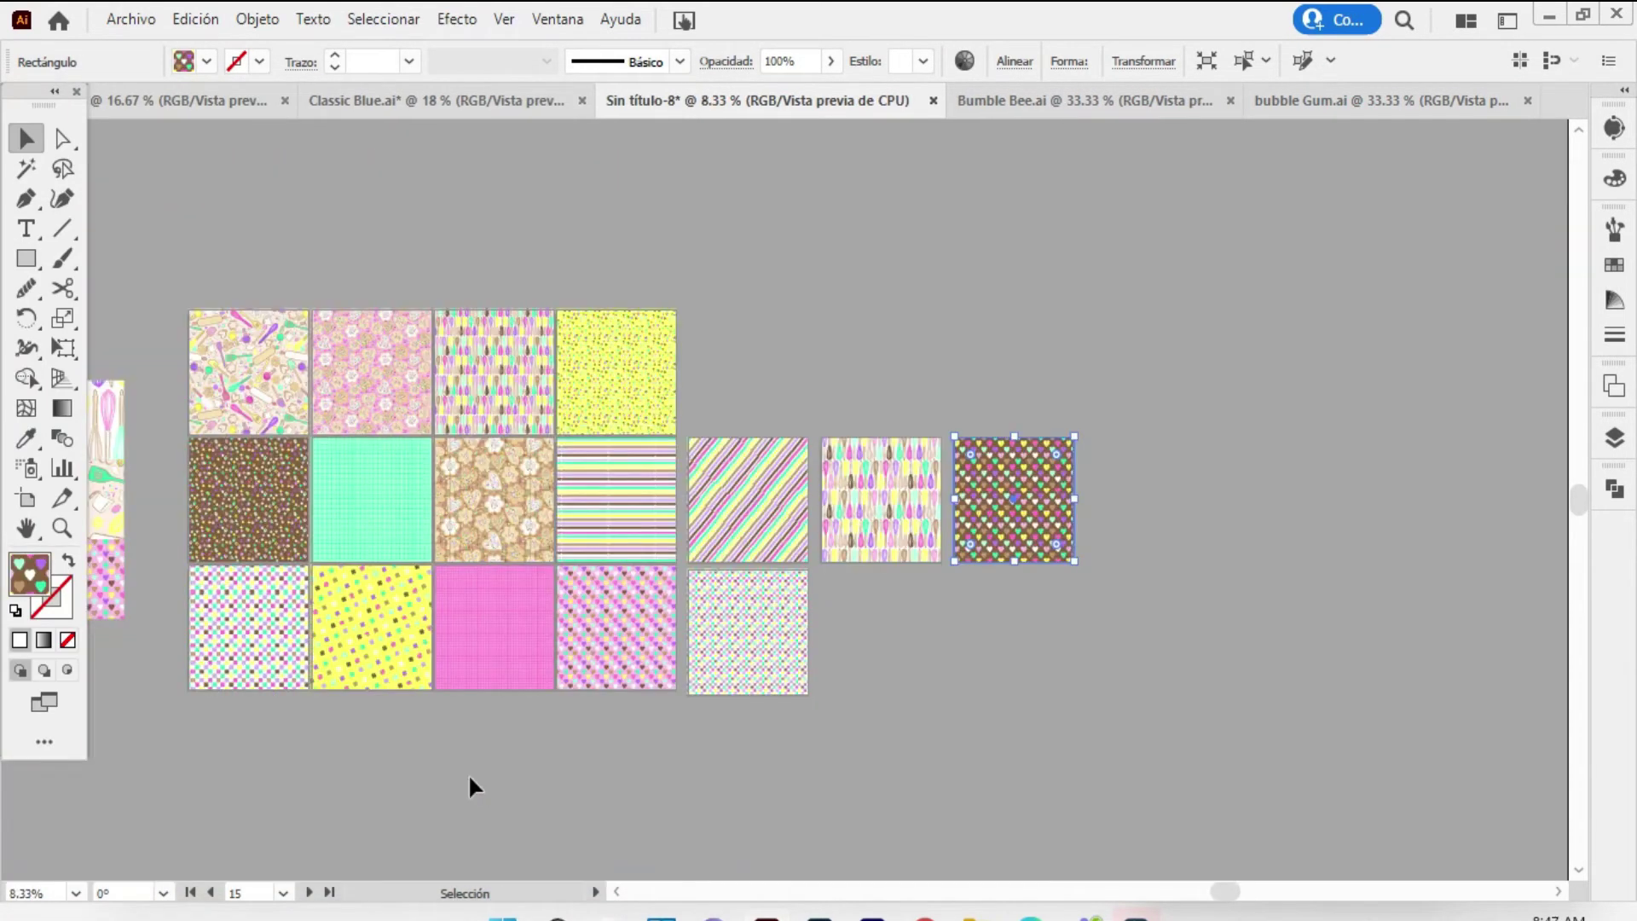
pyautogui.press('h')
pyautogui.moveTo(222, 503); pyautogui.dragTo(179, 502)
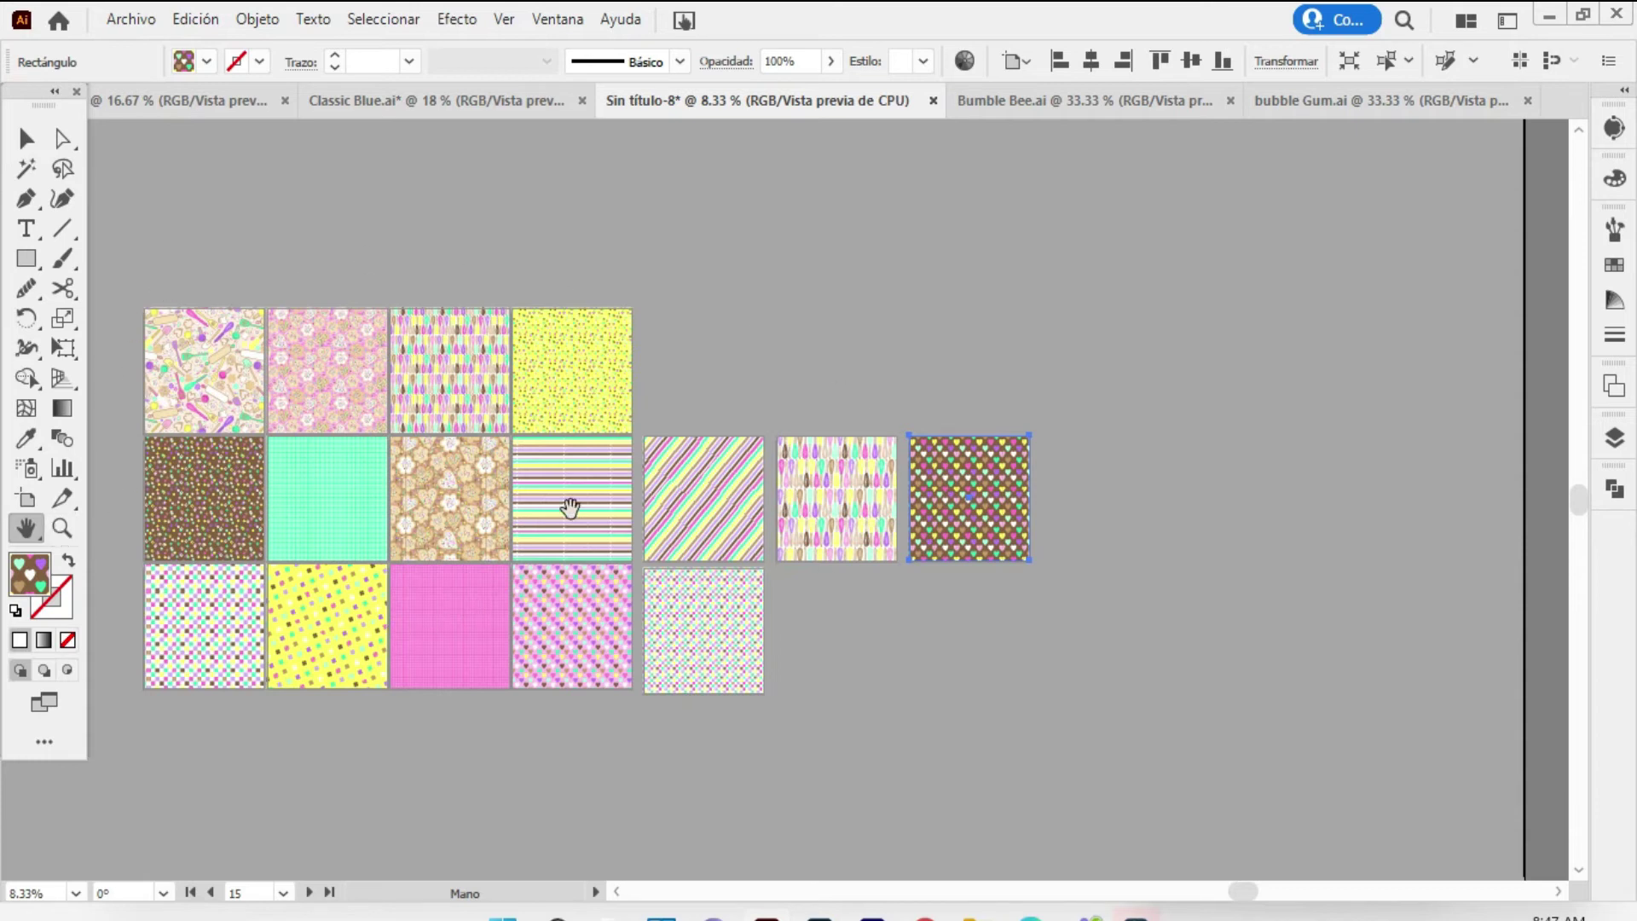
pyautogui.click(61, 528)
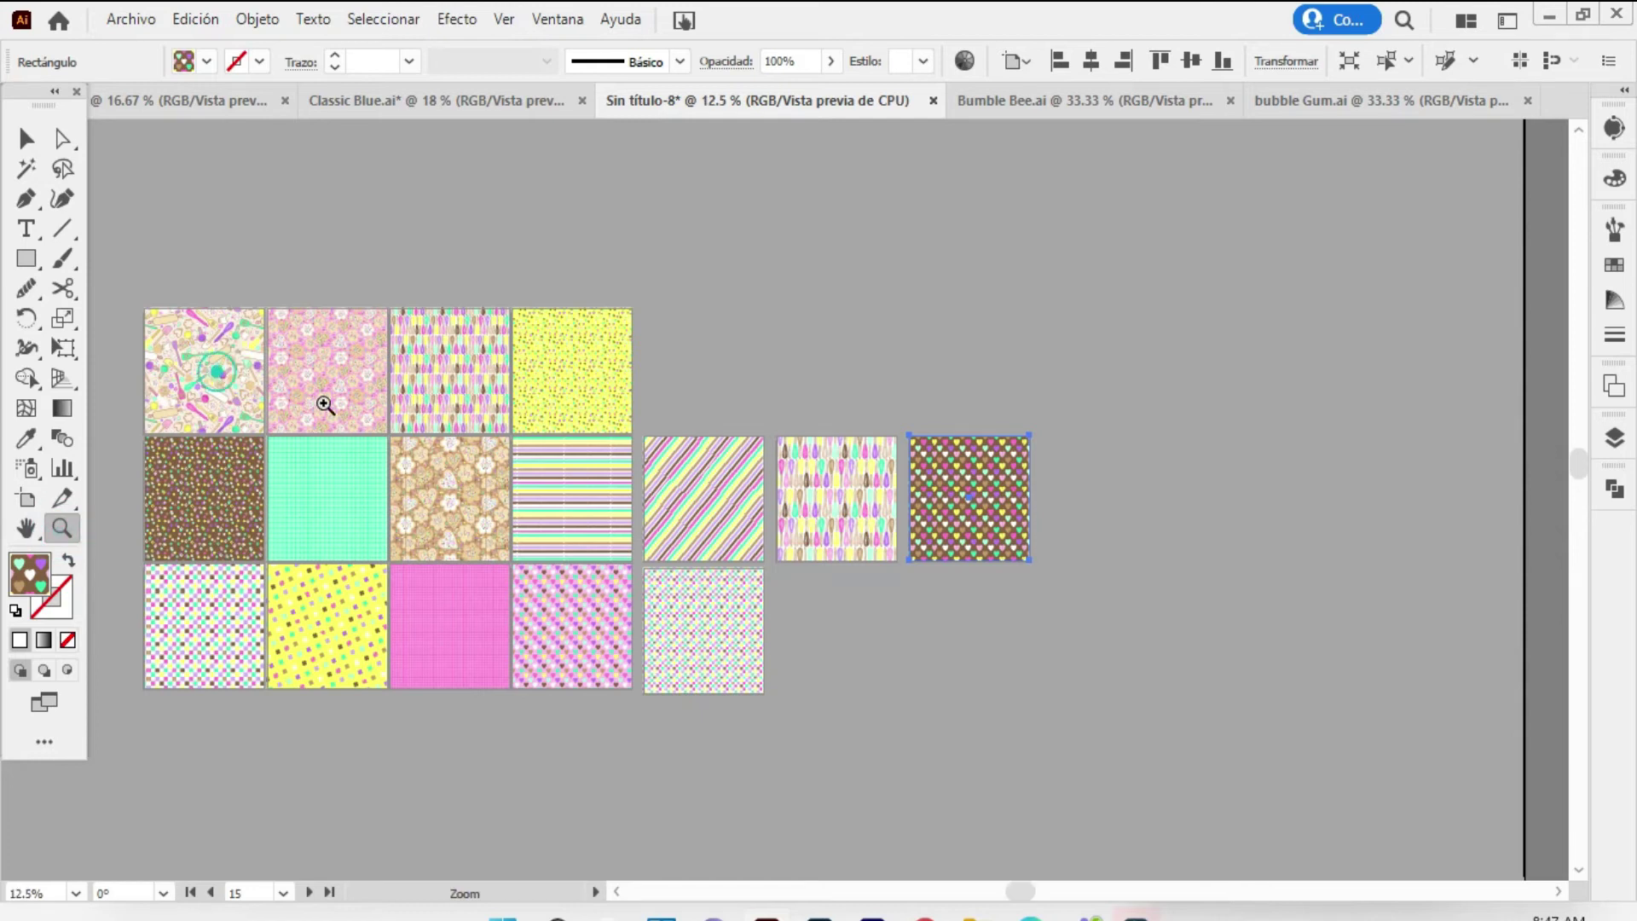
pyautogui.click(224, 373)
pyautogui.click(812, 541)
pyautogui.click(26, 528)
pyautogui.moveTo(584, 476)
pyautogui.mouseDown()
pyautogui.moveTo(521, 467)
pyautogui.moveTo(249, 311)
pyautogui.mouseUp()
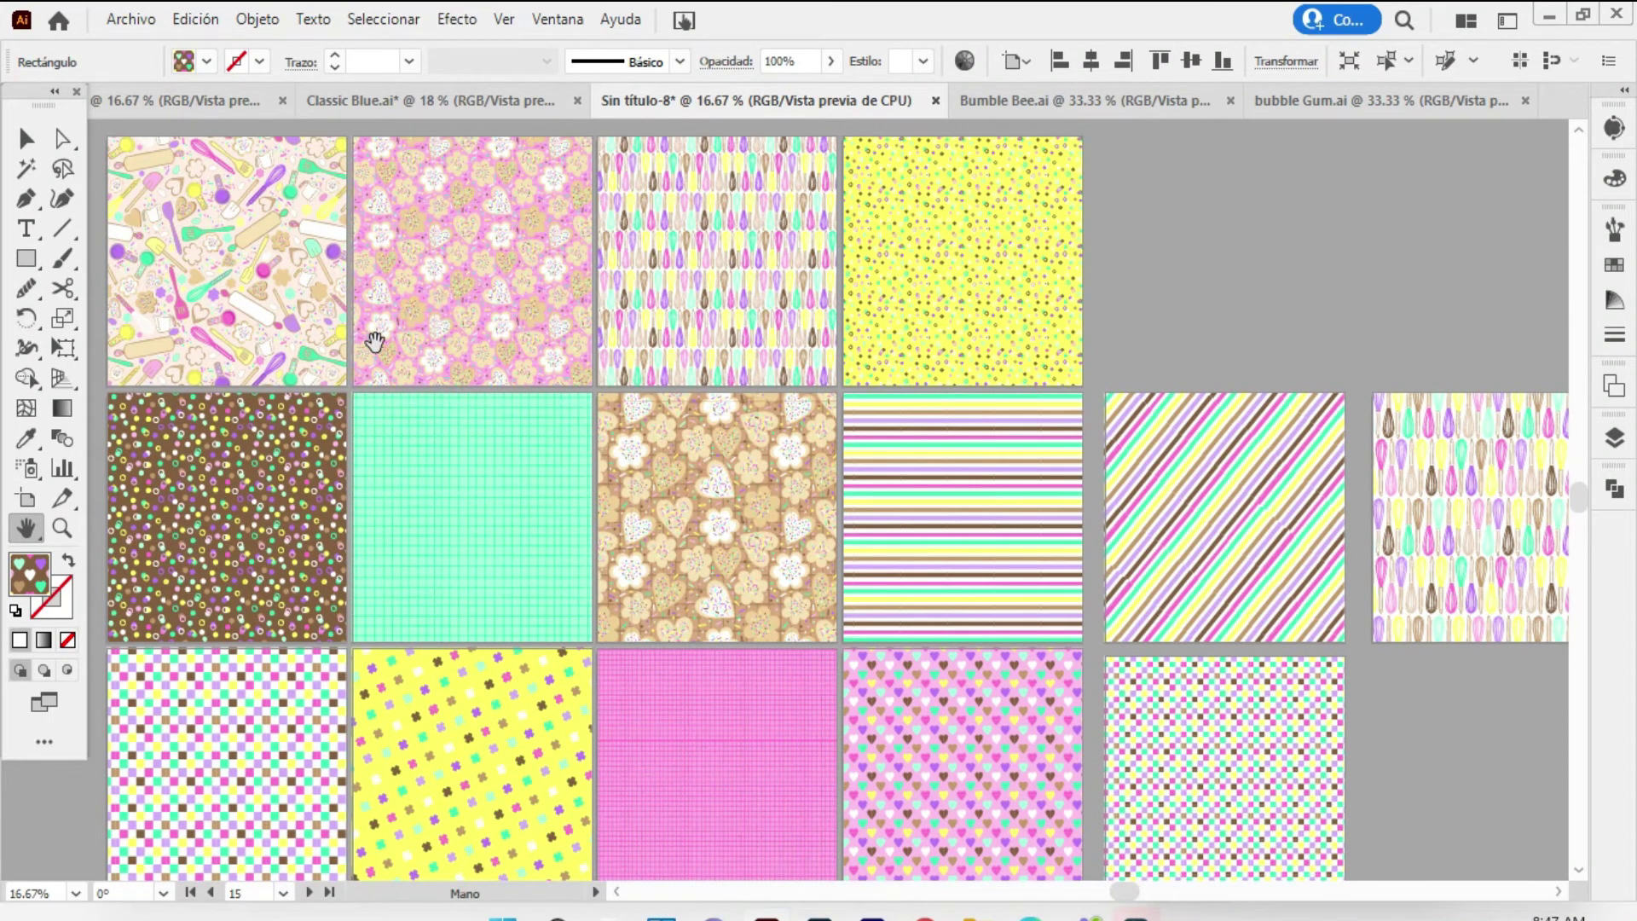
pyautogui.moveTo(373, 340); pyautogui.dragTo(377, 353)
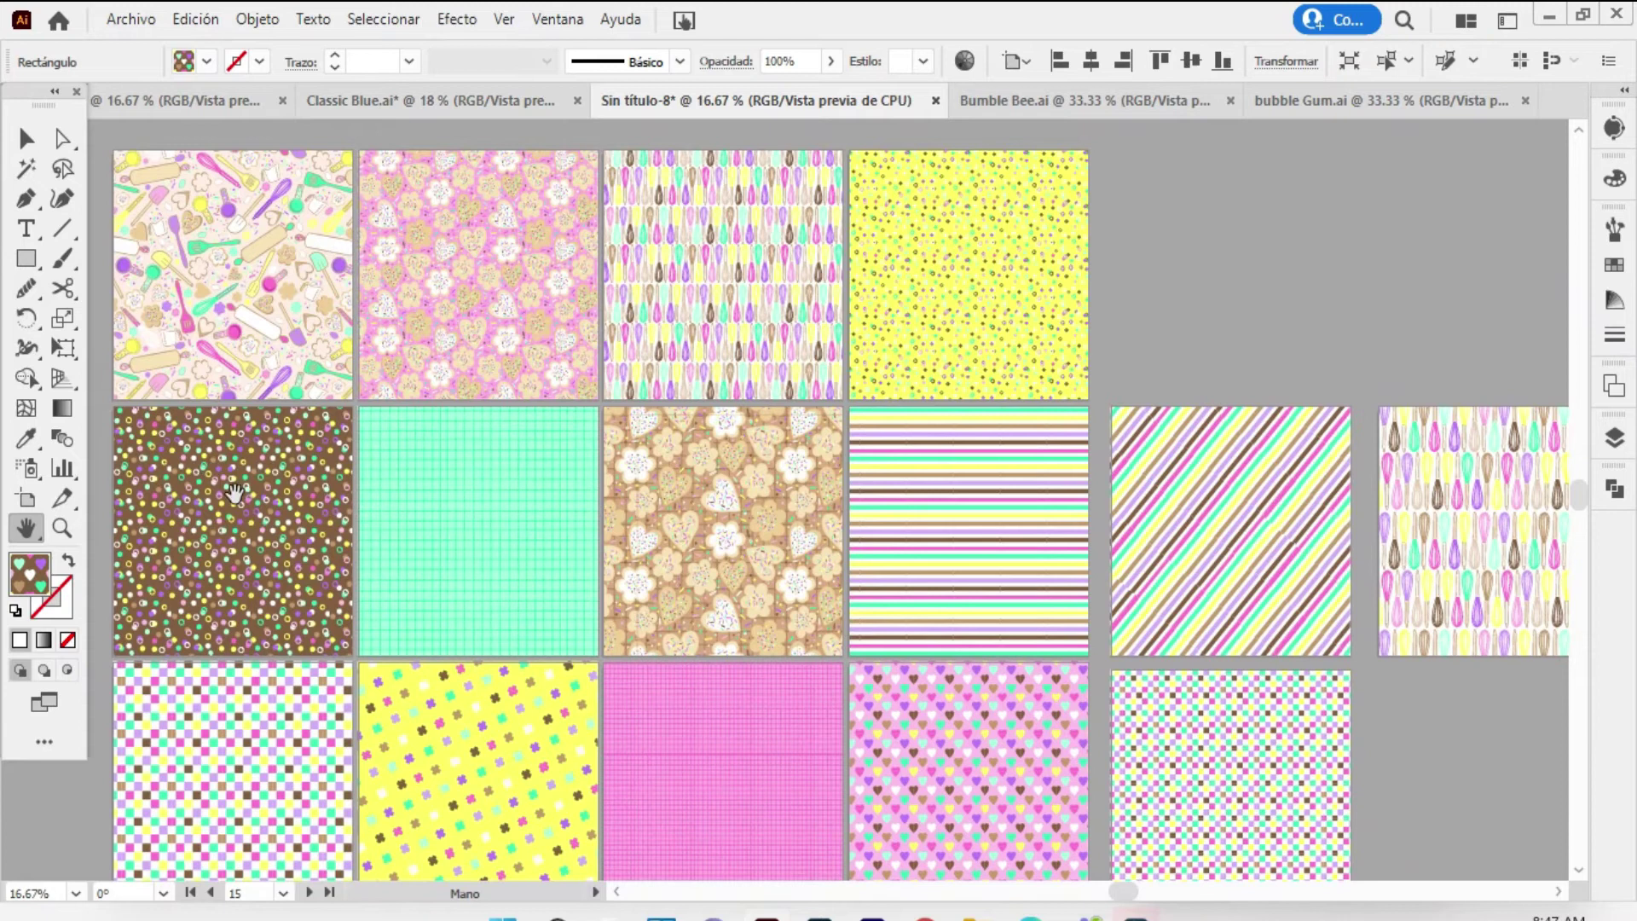
pyautogui.moveTo(301, 254); pyautogui.dragTo(308, 260)
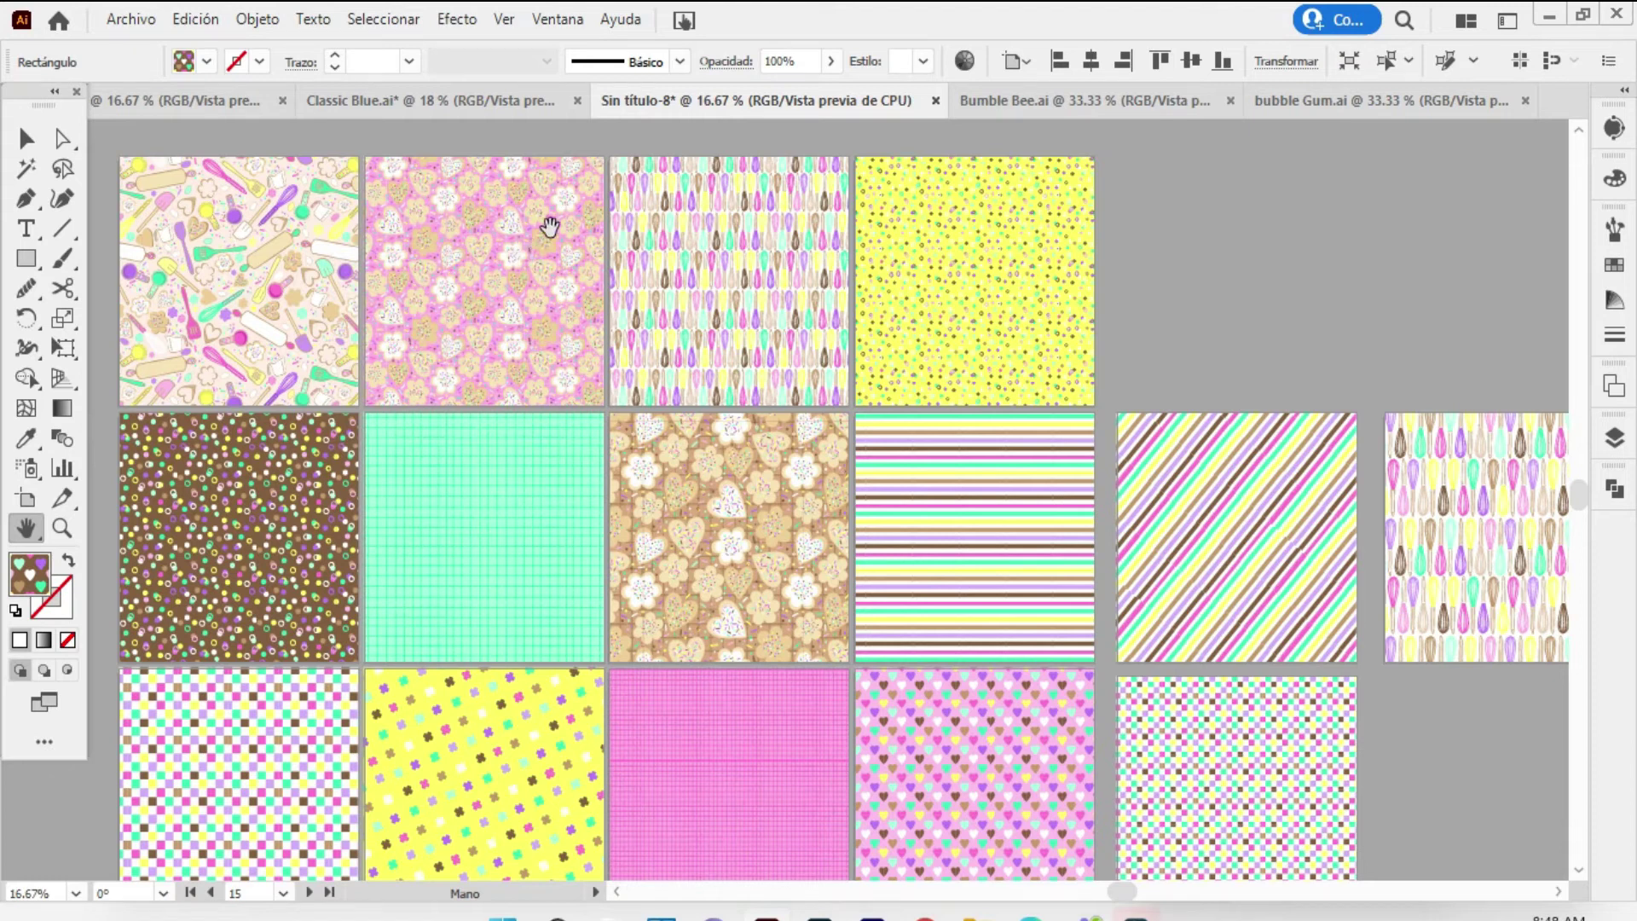
pyautogui.moveTo(875, 399); pyautogui.dragTo(867, 368)
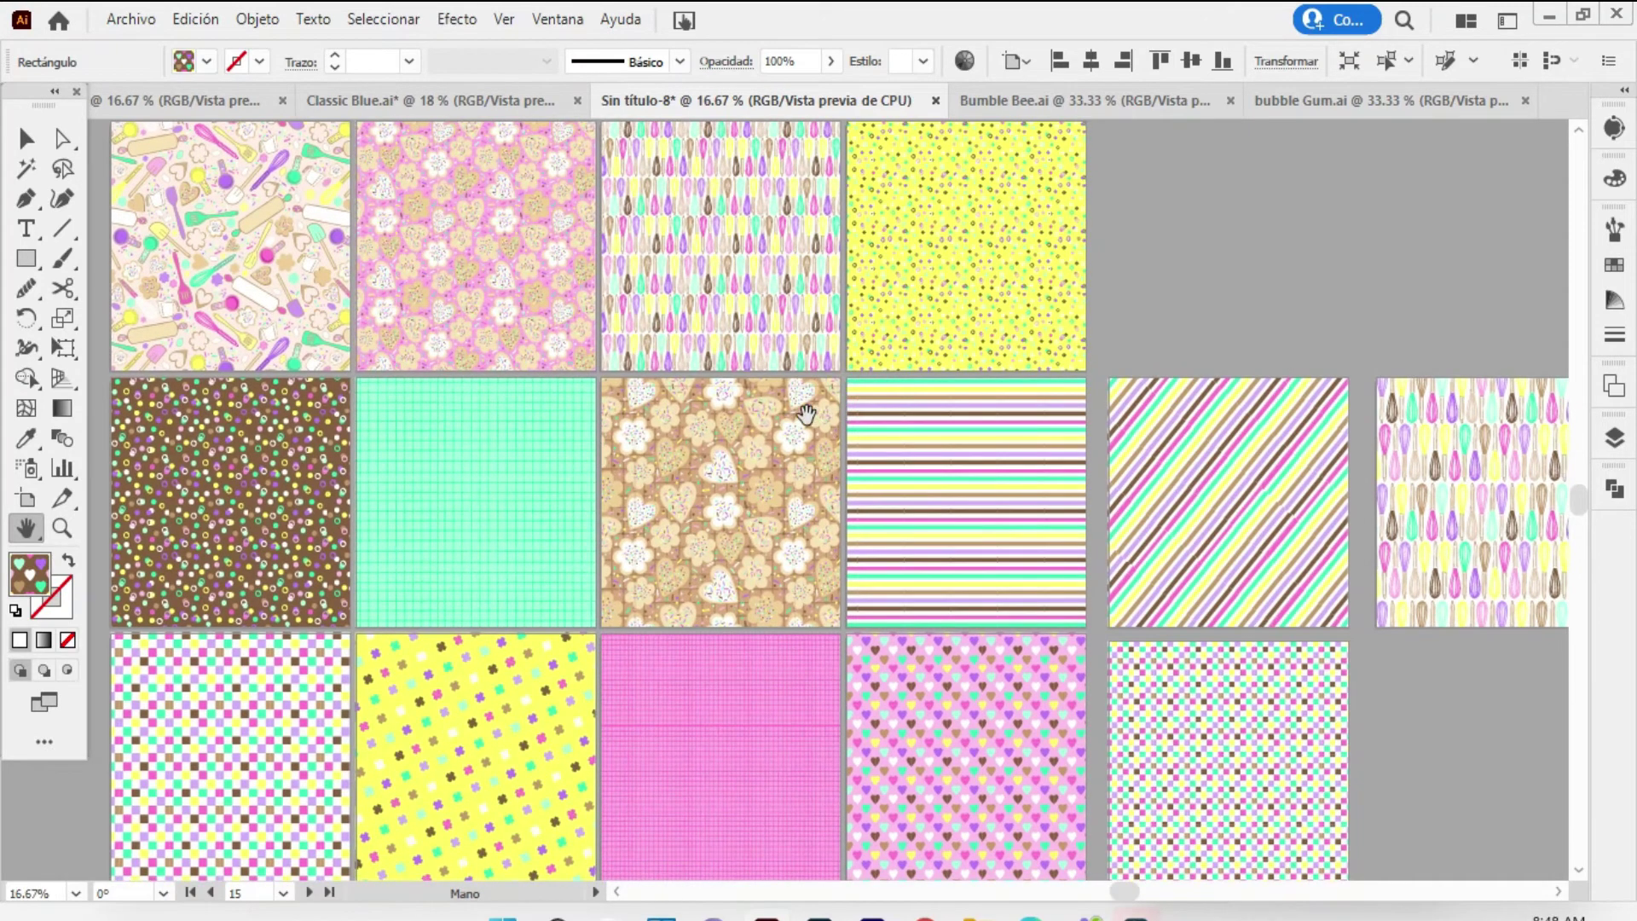
pyautogui.moveTo(753, 384); pyautogui.dragTo(778, 384)
pyautogui.moveTo(277, 405); pyautogui.dragTo(299, 431)
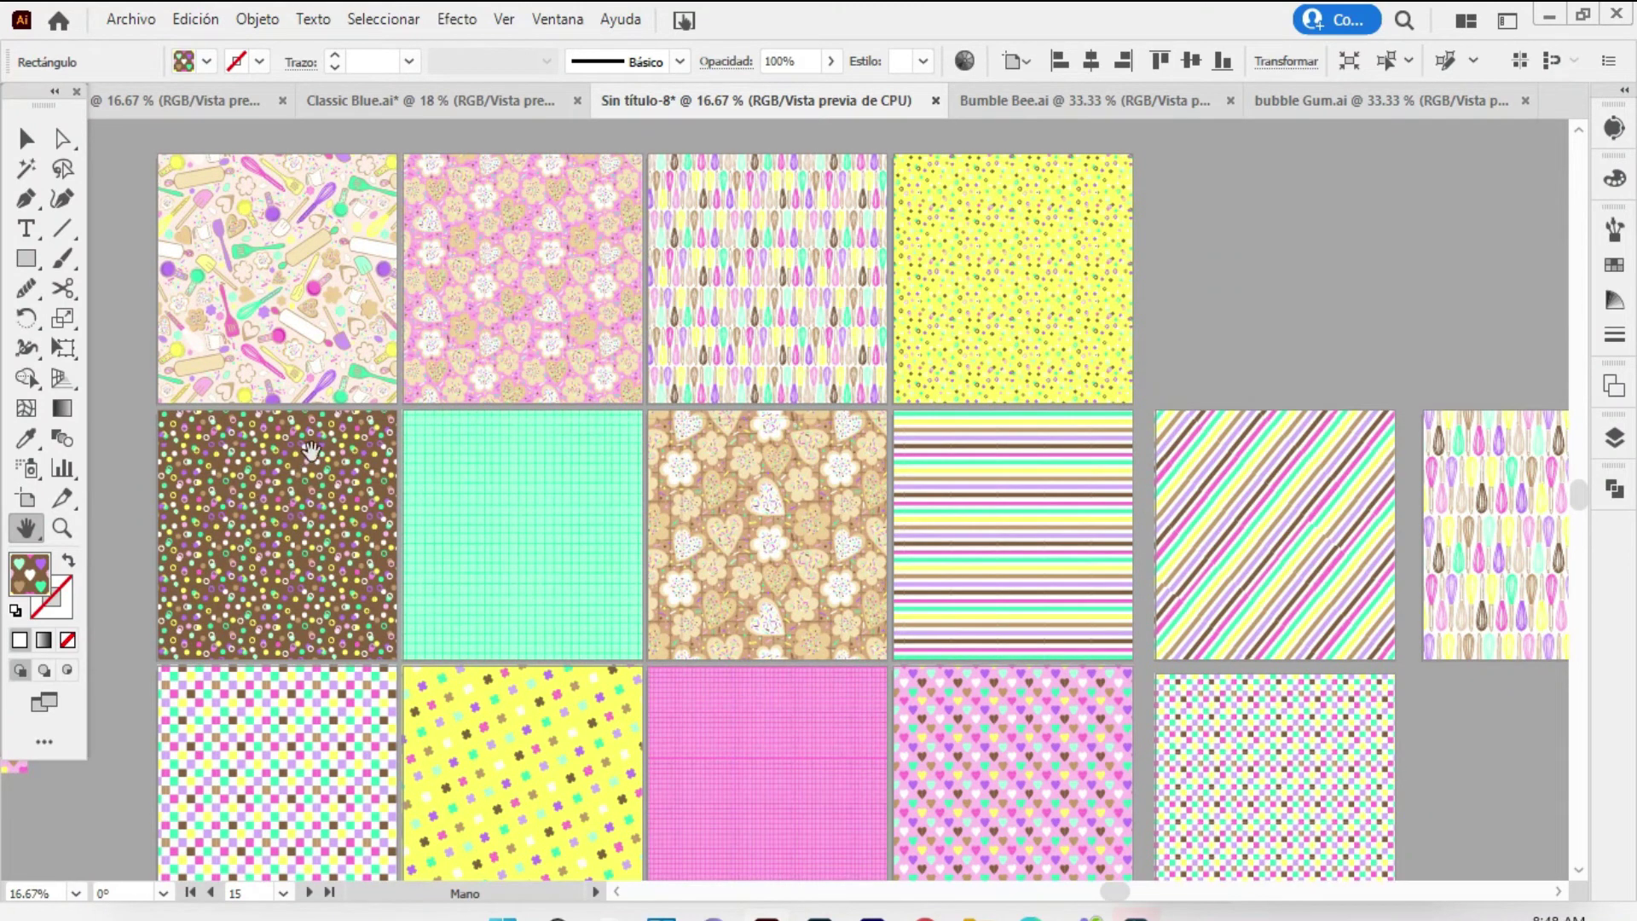
pyautogui.moveTo(426, 280); pyautogui.dragTo(405, 277)
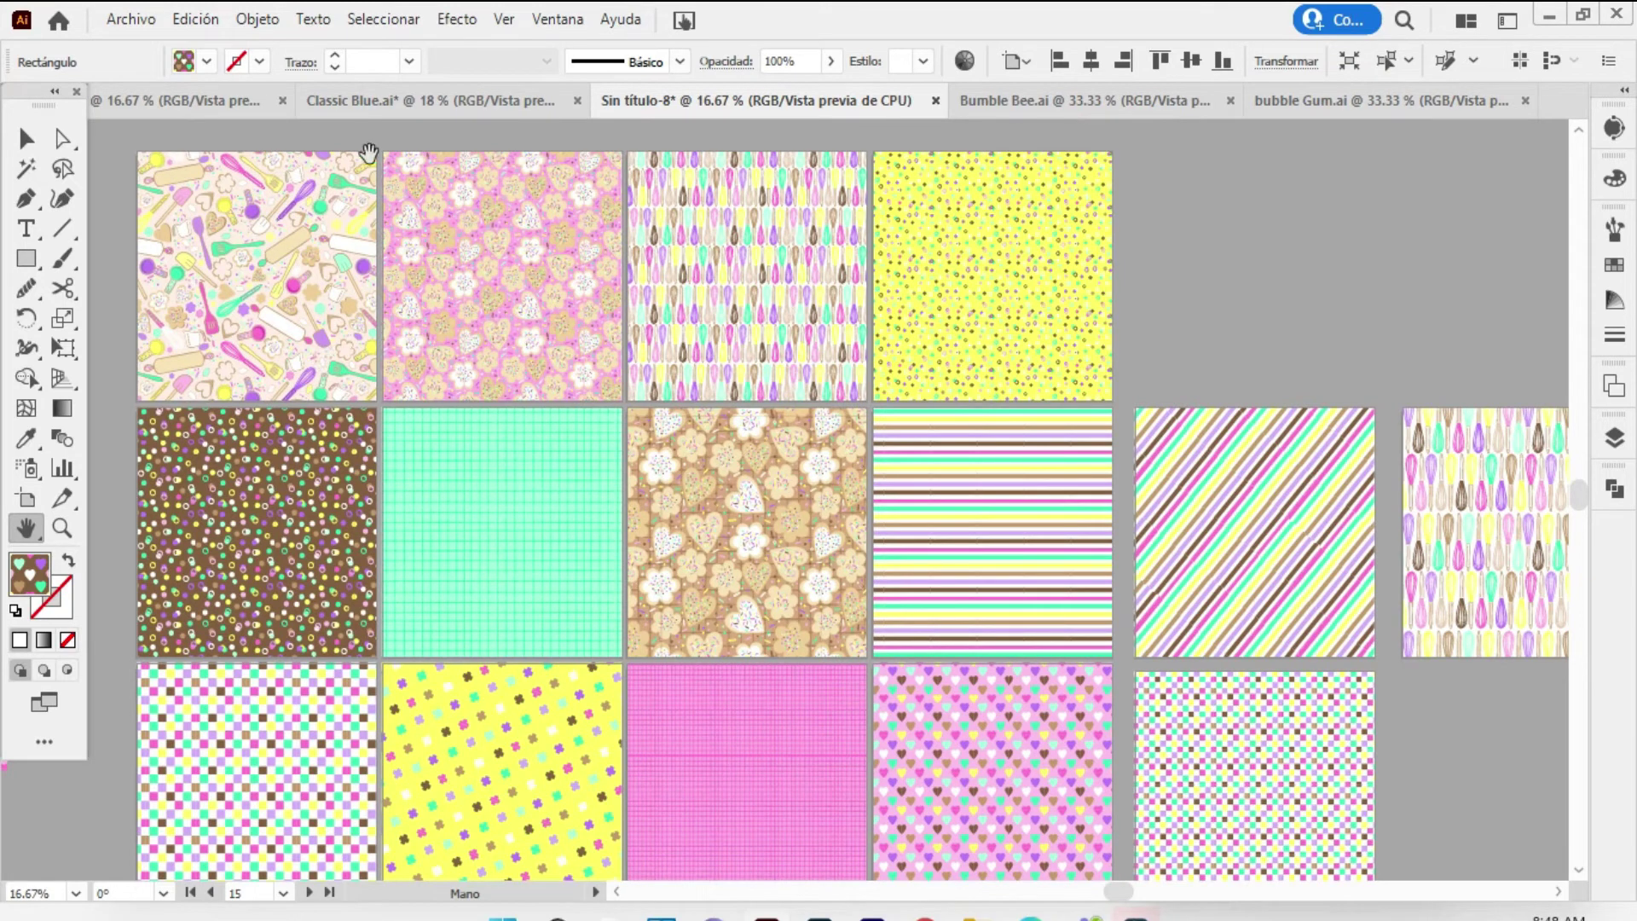
pyautogui.moveTo(493, 461); pyautogui.dragTo(440, 350)
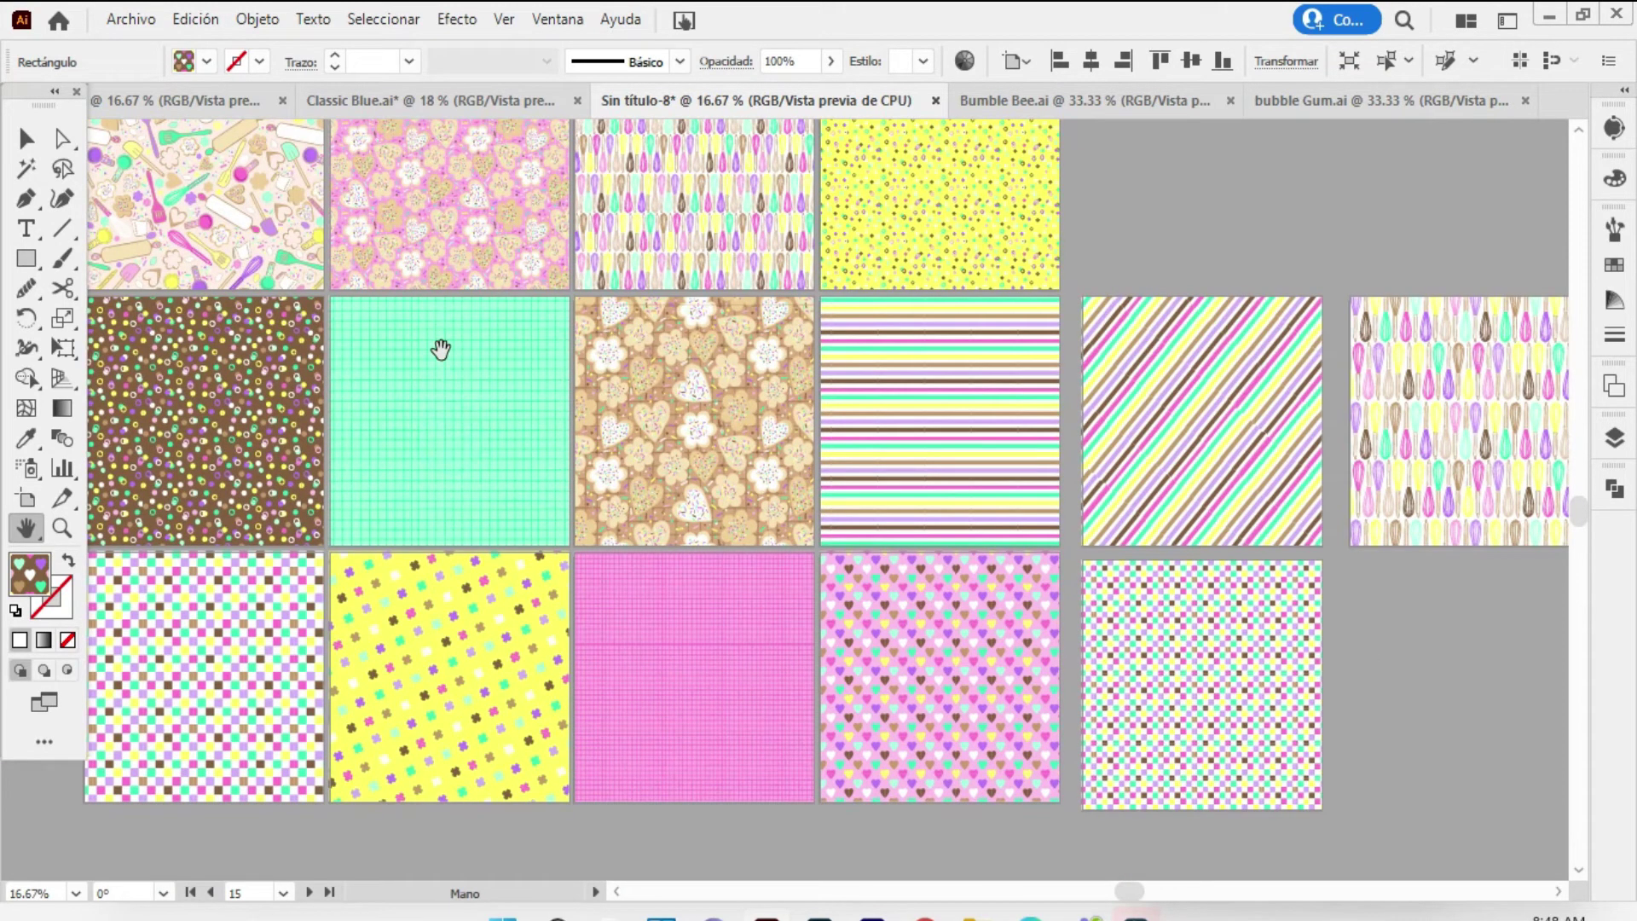
pyautogui.moveTo(398, 275); pyautogui.dragTo(421, 371)
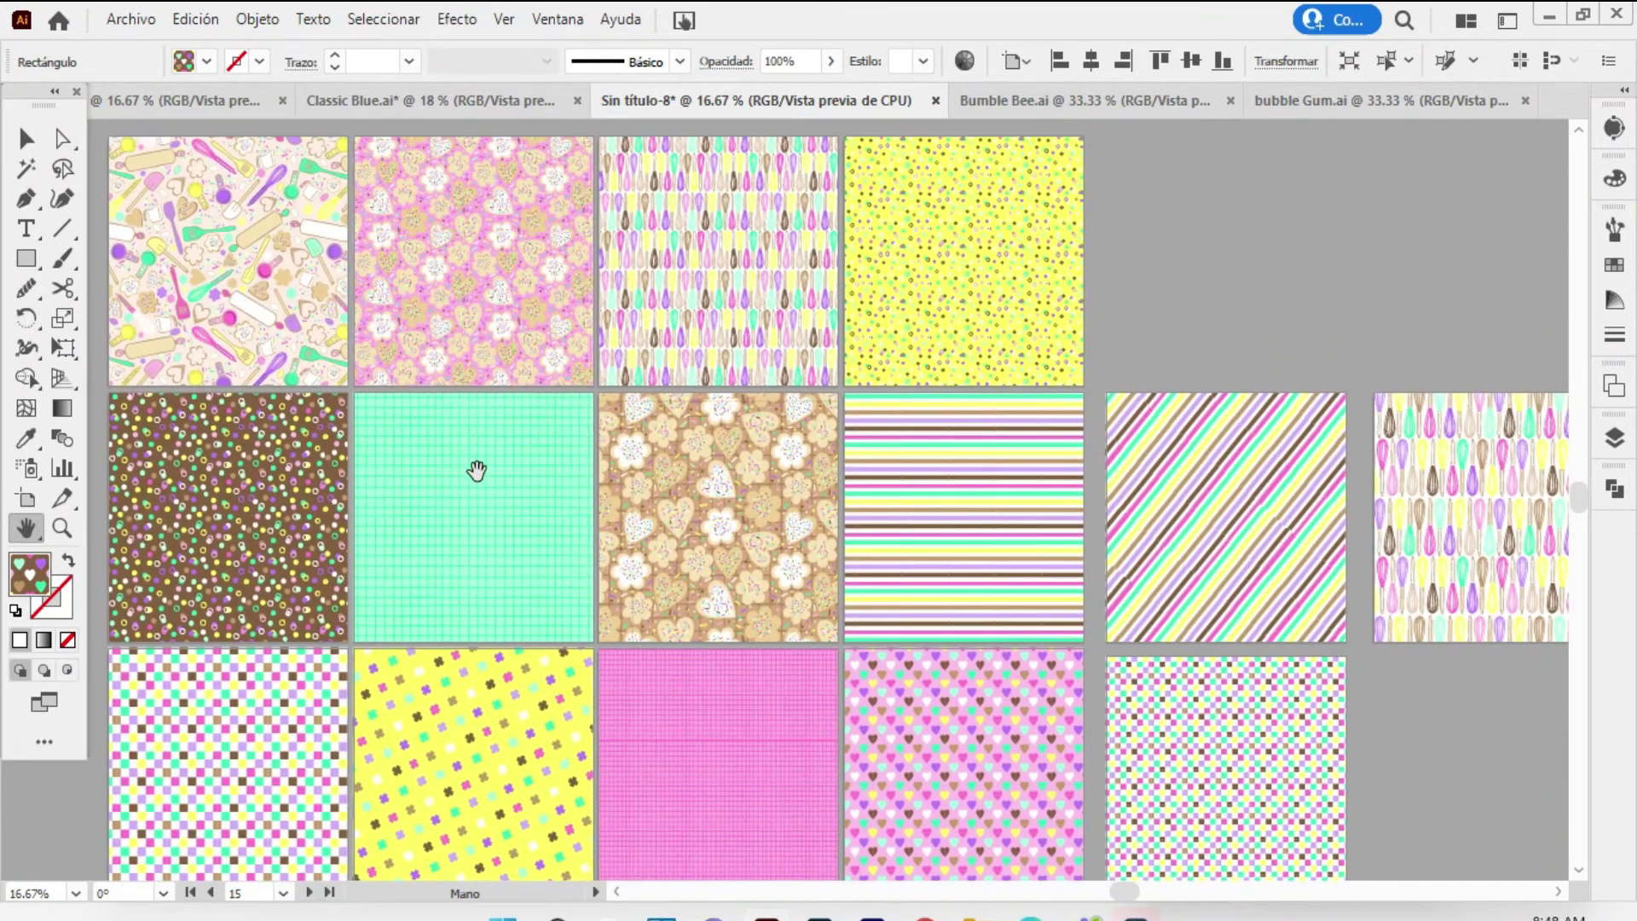
pyautogui.moveTo(422, 382); pyautogui.dragTo(417, 385)
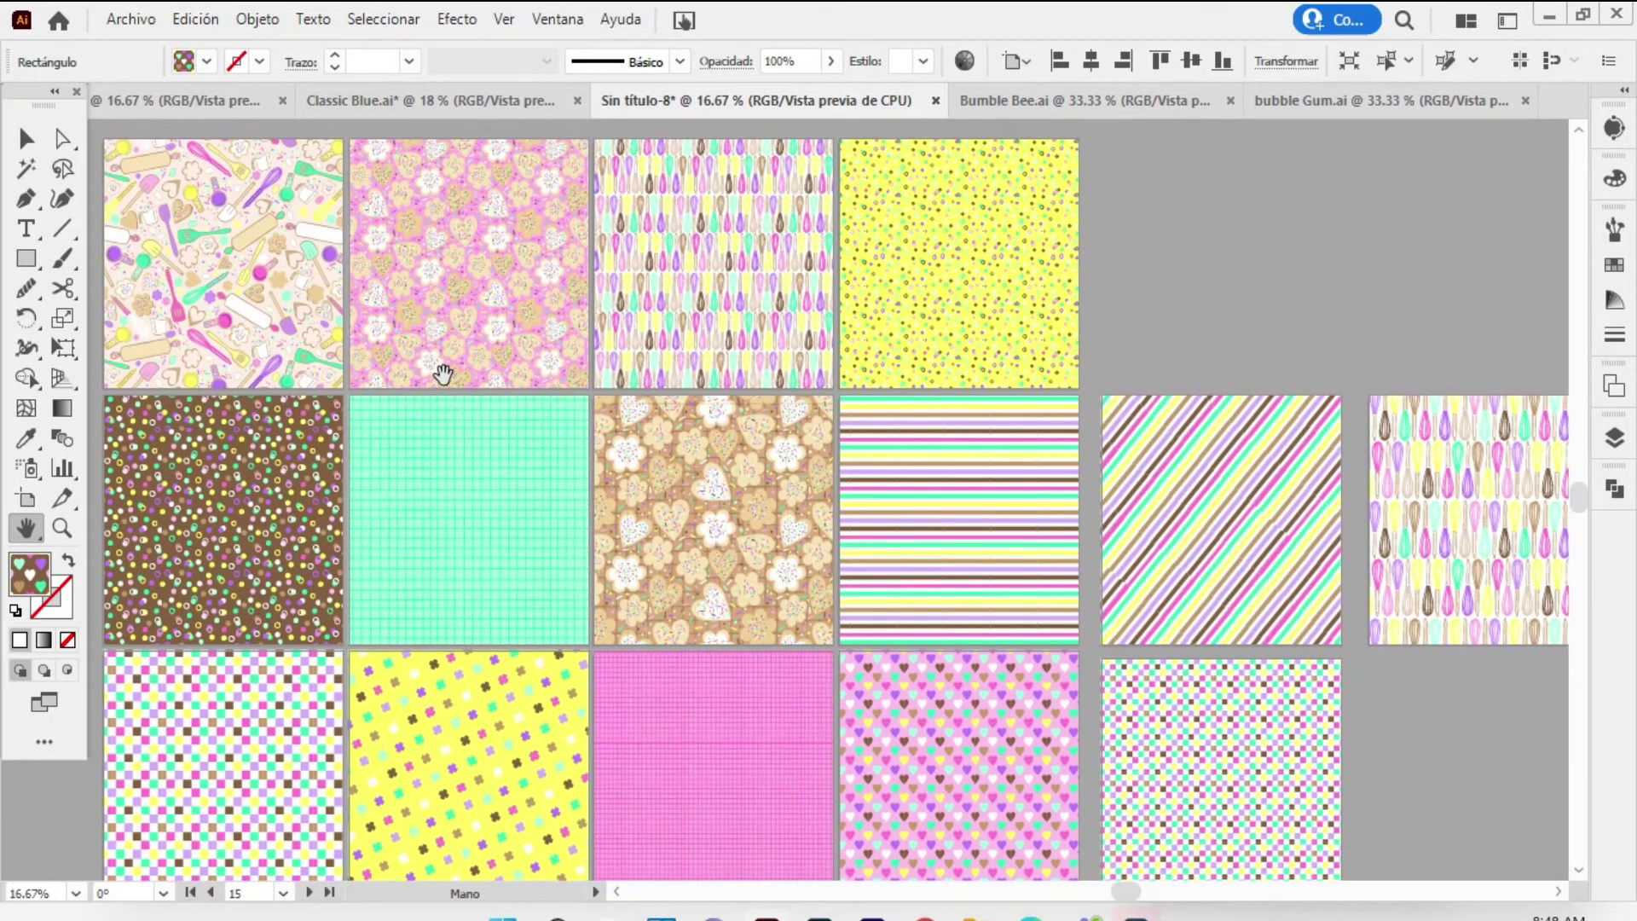
pyautogui.moveTo(472, 365); pyautogui.dragTo(498, 360)
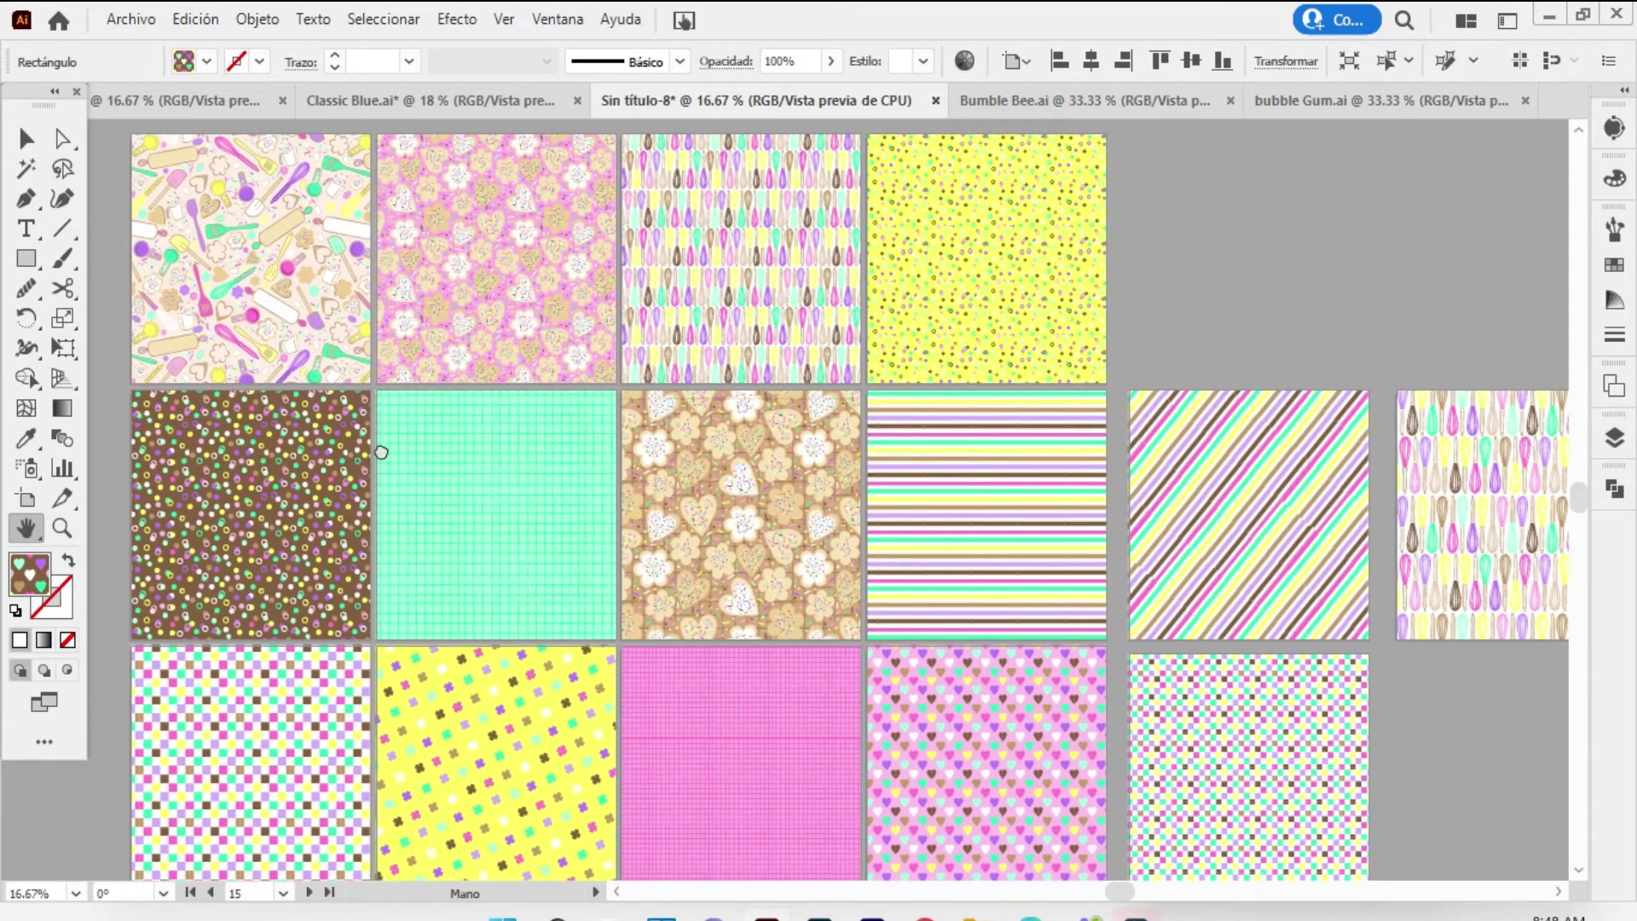
pyautogui.moveTo(381, 452); pyautogui.dragTo(359, 437)
pyautogui.moveTo(873, 472); pyautogui.dragTo(793, 445)
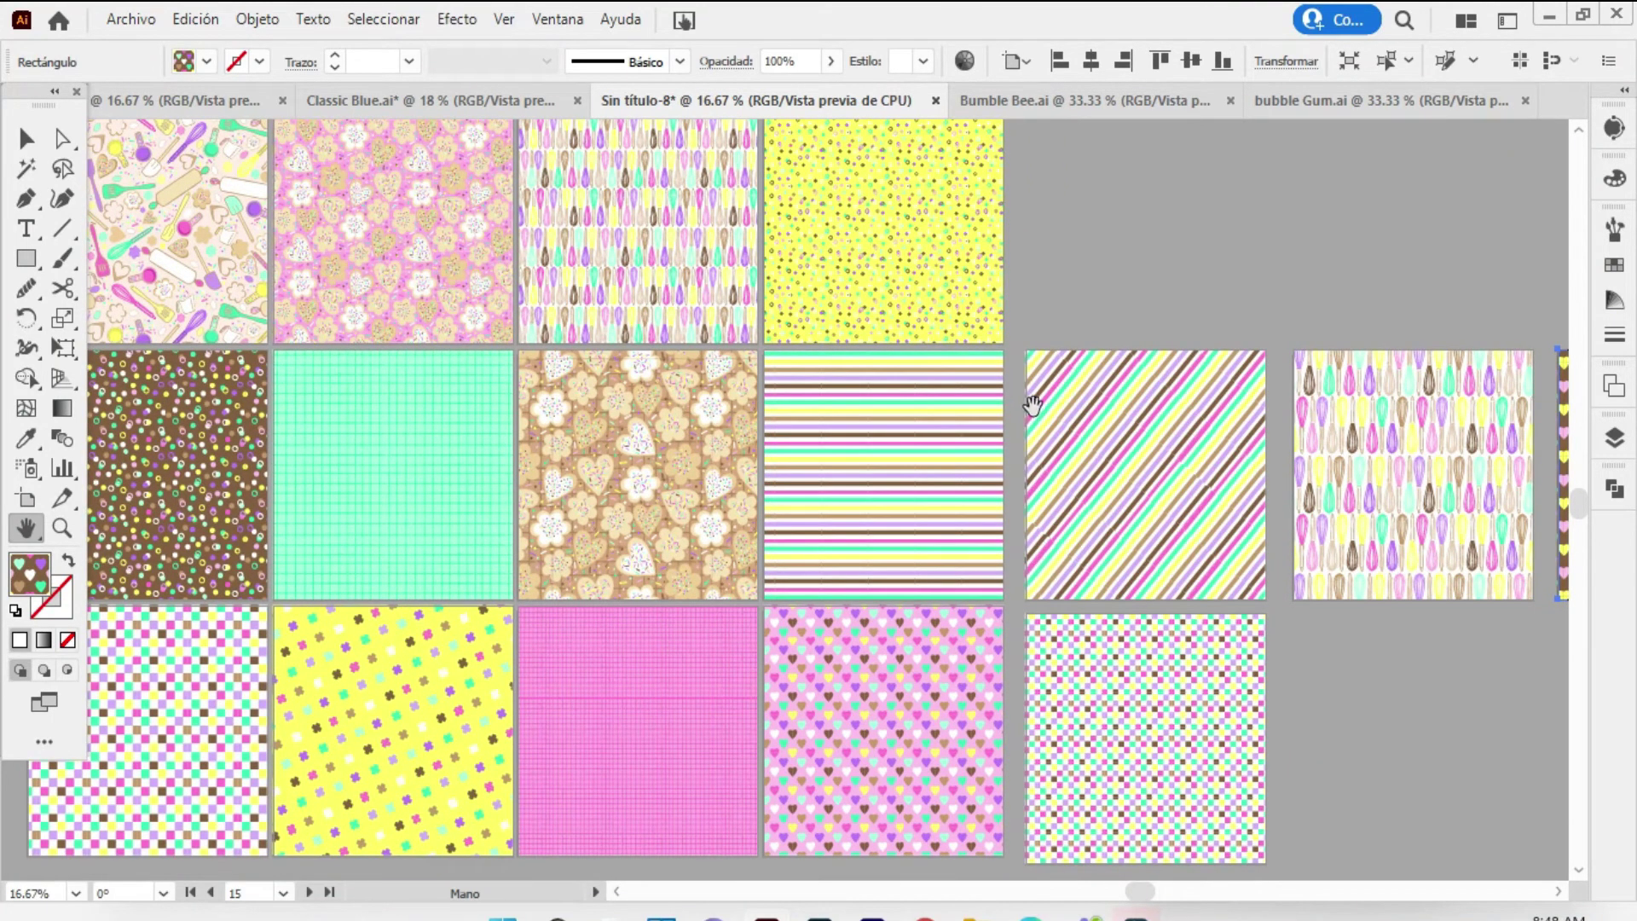
pyautogui.moveTo(1015, 388); pyautogui.dragTo(1120, 435)
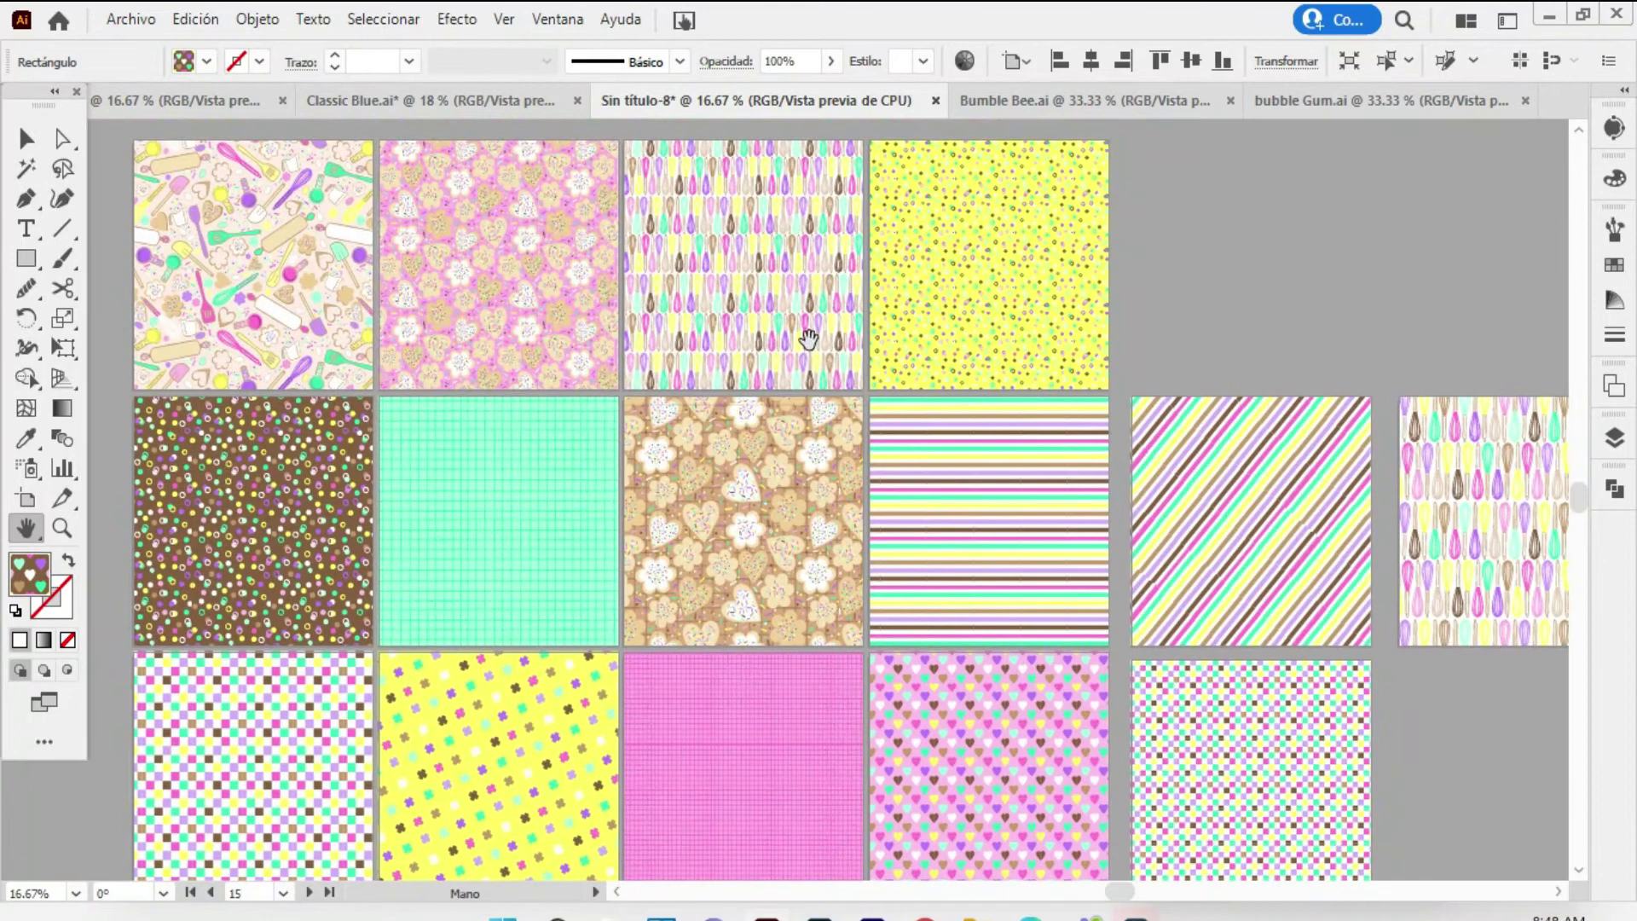
pyautogui.moveTo(811, 336); pyautogui.dragTo(778, 339)
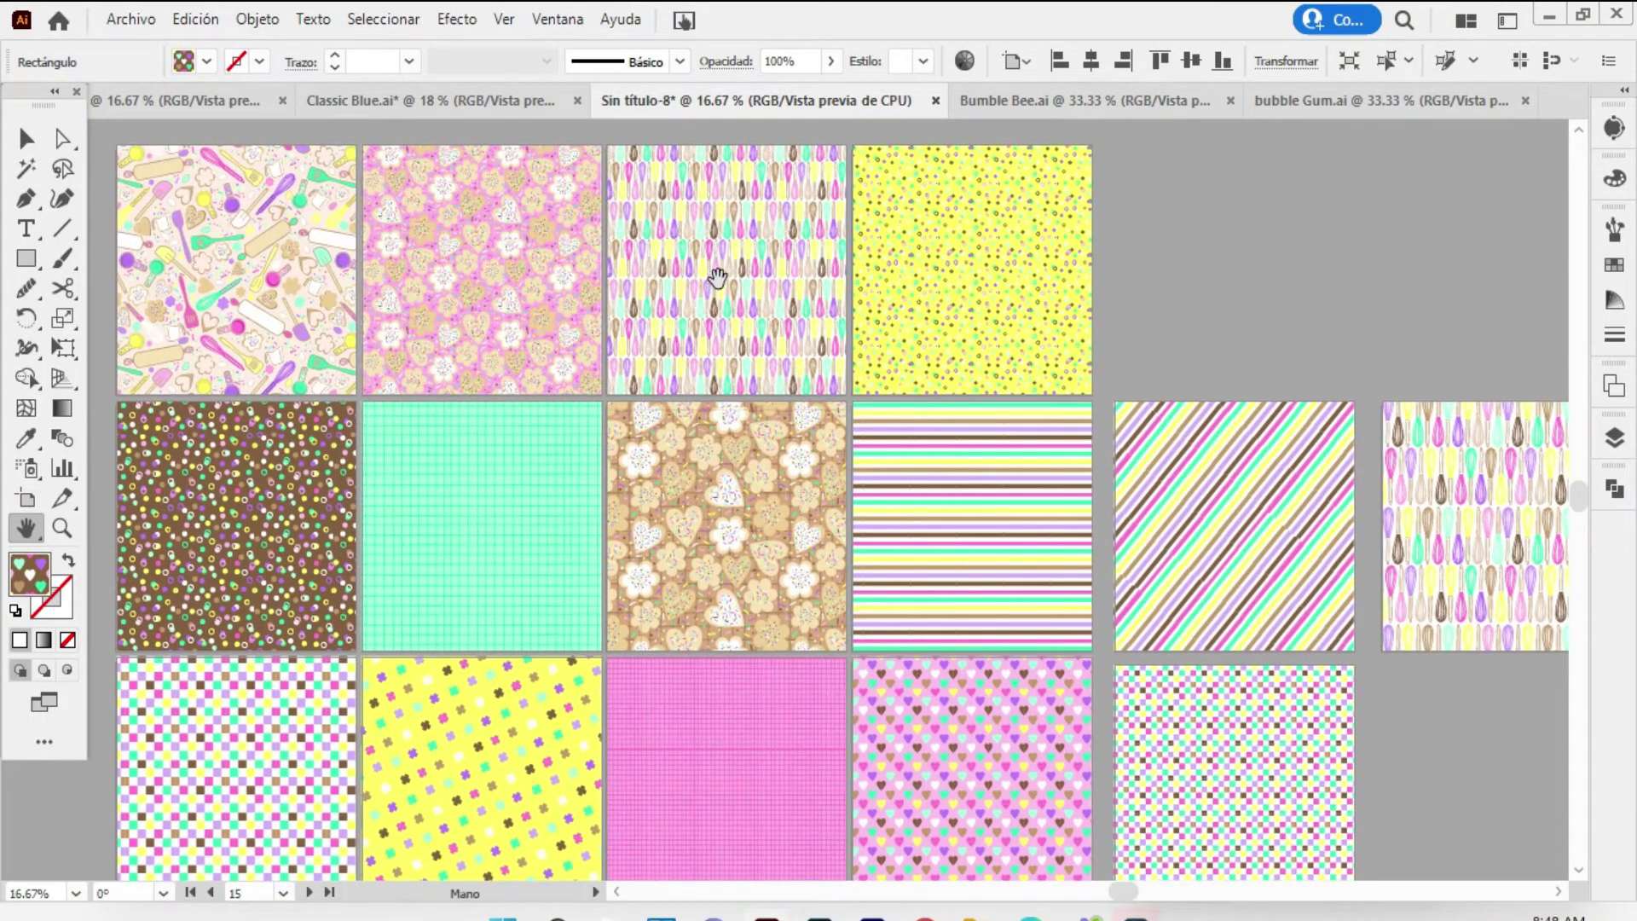
pyautogui.moveTo(722, 268); pyautogui.dragTo(740, 273)
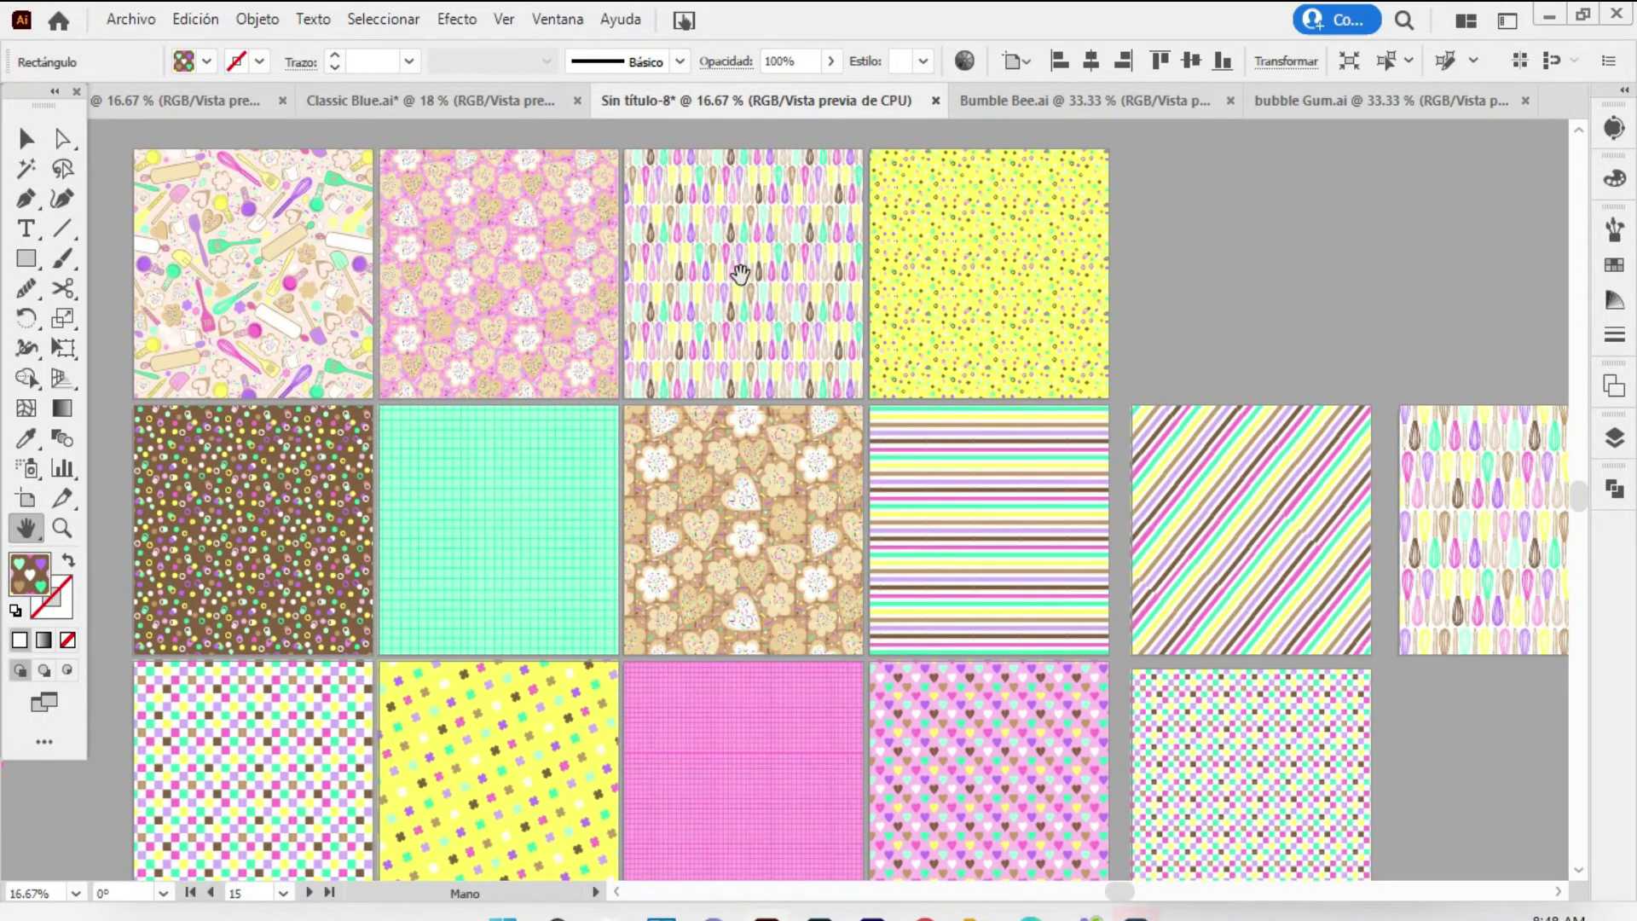
pyautogui.moveTo(999, 266); pyautogui.dragTo(997, 270)
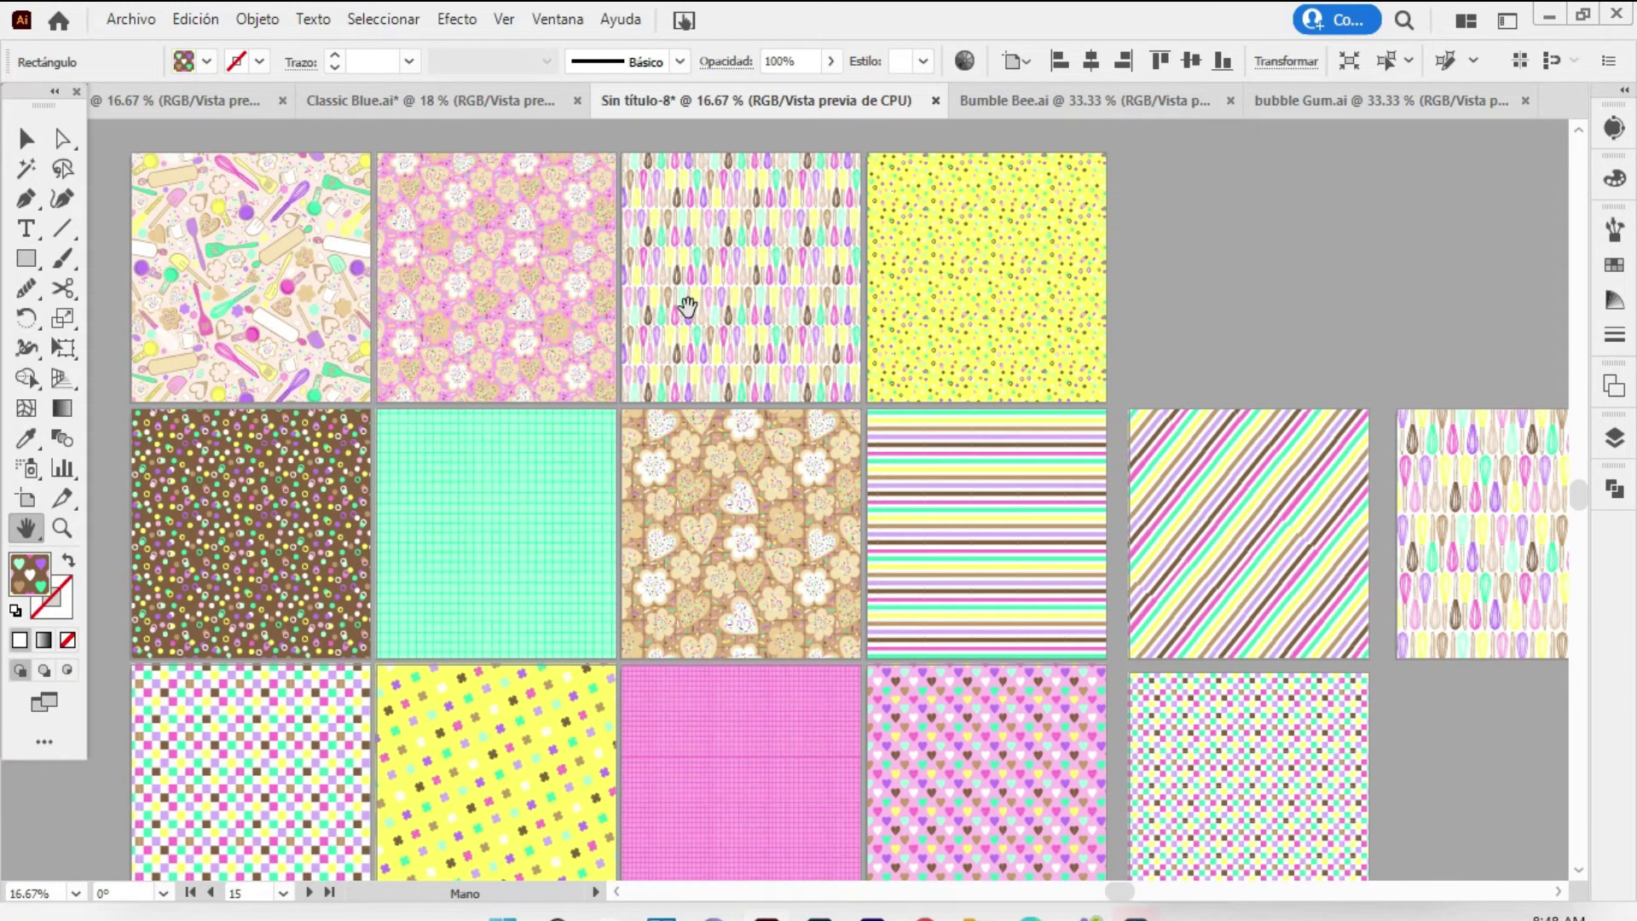
pyautogui.moveTo(781, 423); pyautogui.dragTo(765, 404)
pyautogui.moveTo(932, 364)
pyautogui.mouseDown()
pyautogui.moveTo(780, 350)
pyautogui.moveTo(760, 453)
pyautogui.moveTo(972, 497)
pyautogui.mouseUp()
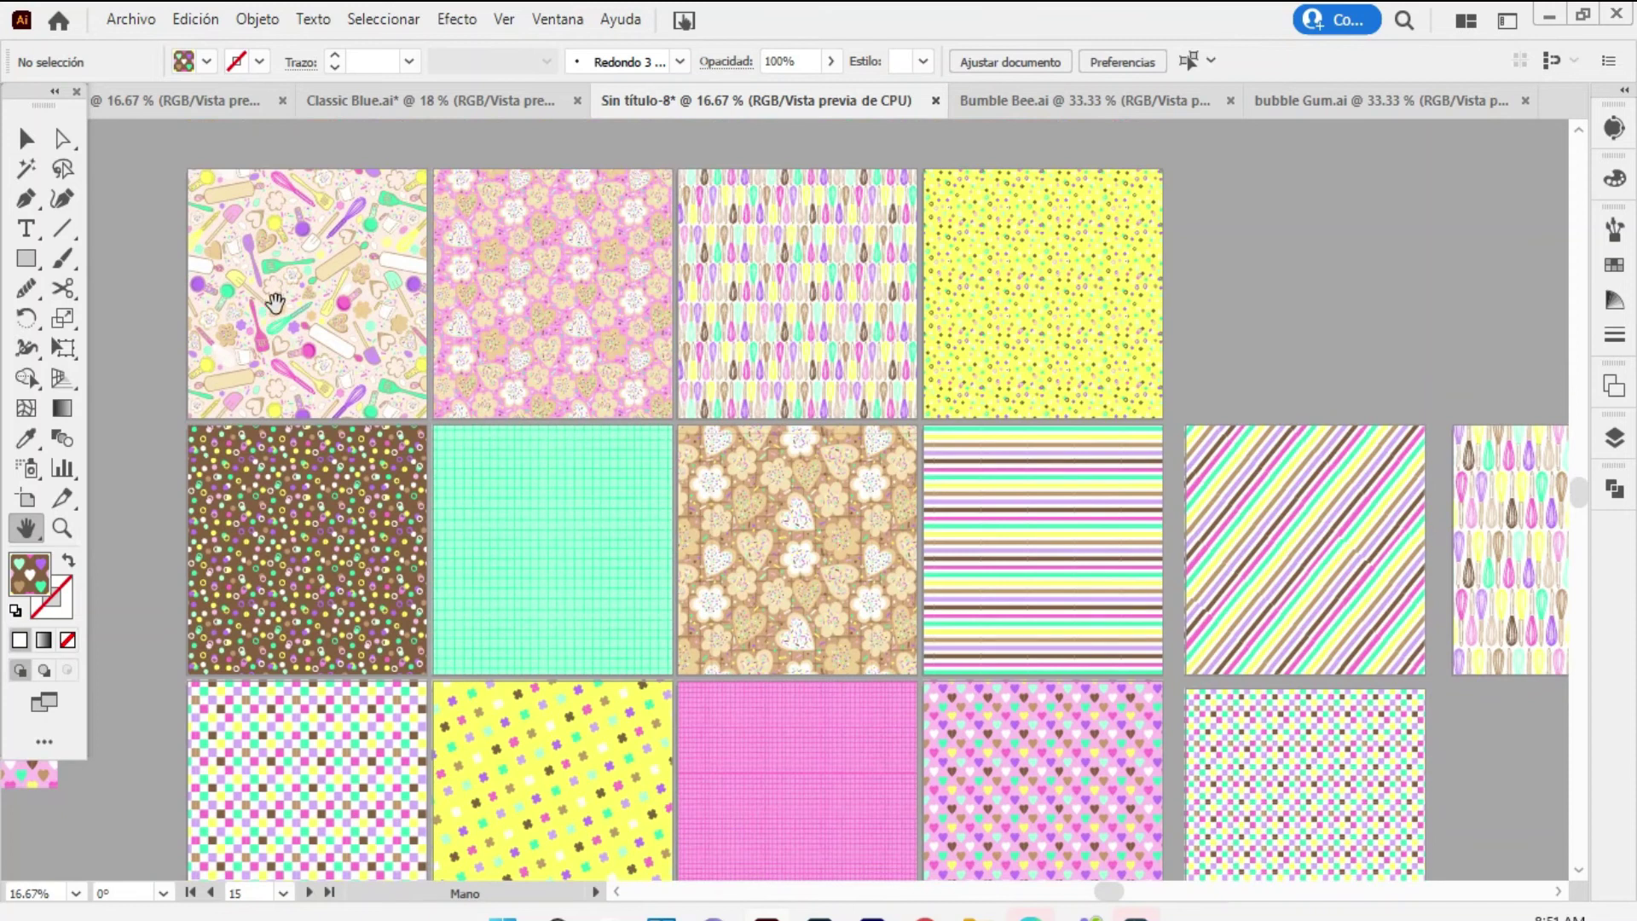
pyautogui.moveTo(612, 285); pyautogui.dragTo(592, 281)
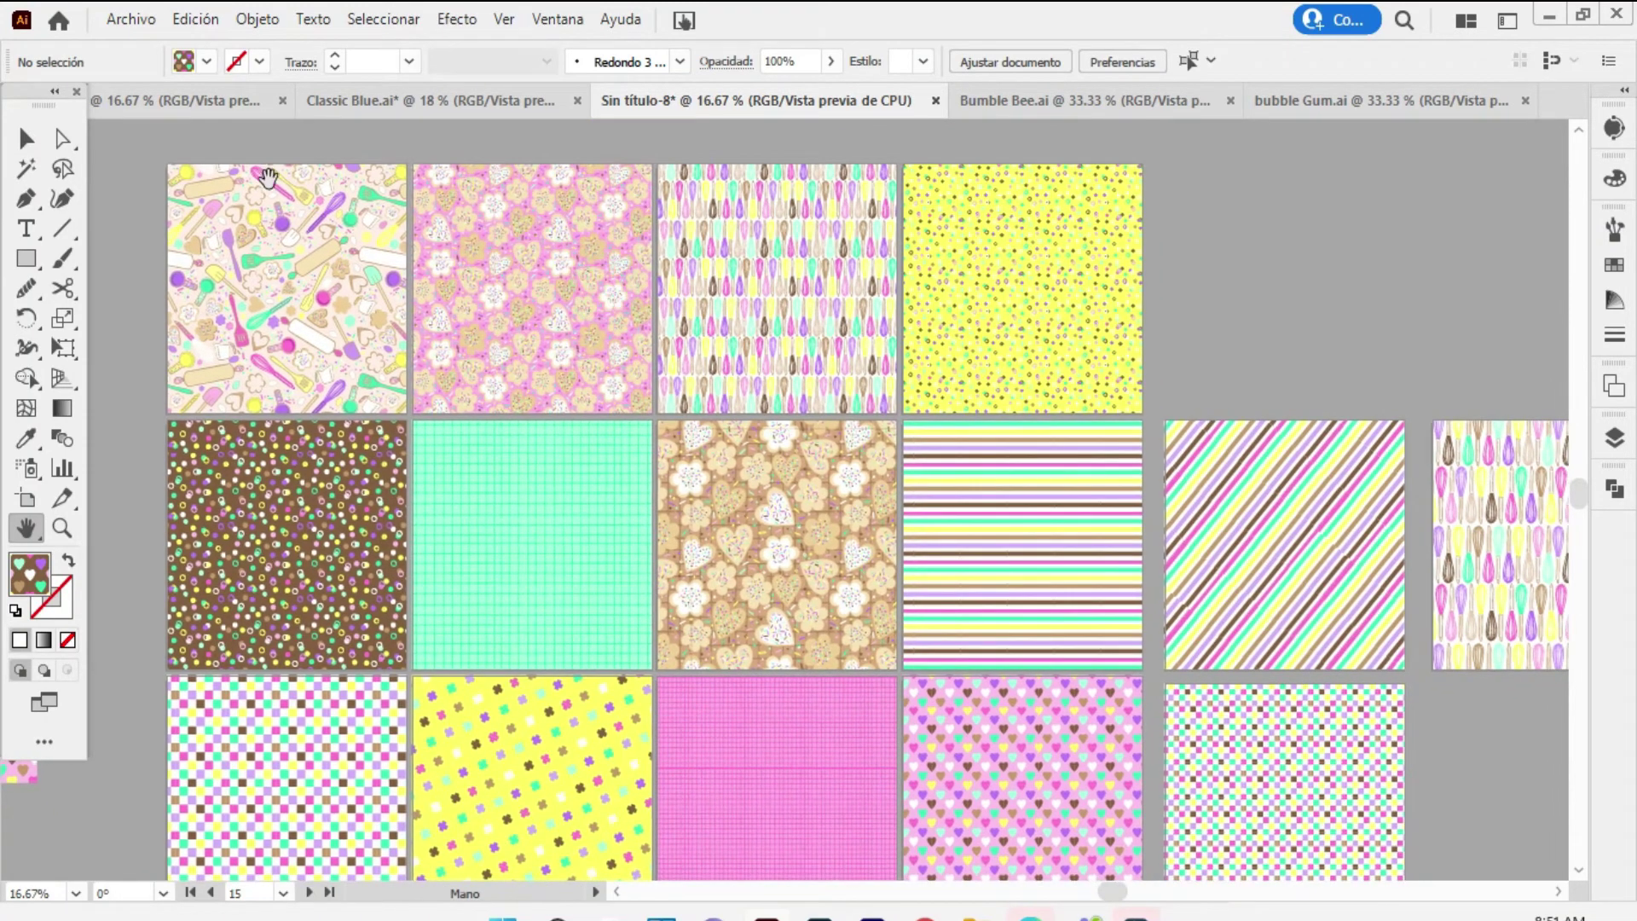
# Set up an export named Bakery Papers in the Bakery folder, using all artboards
pyautogui.click(132, 20)
pyautogui.click(290, 509)
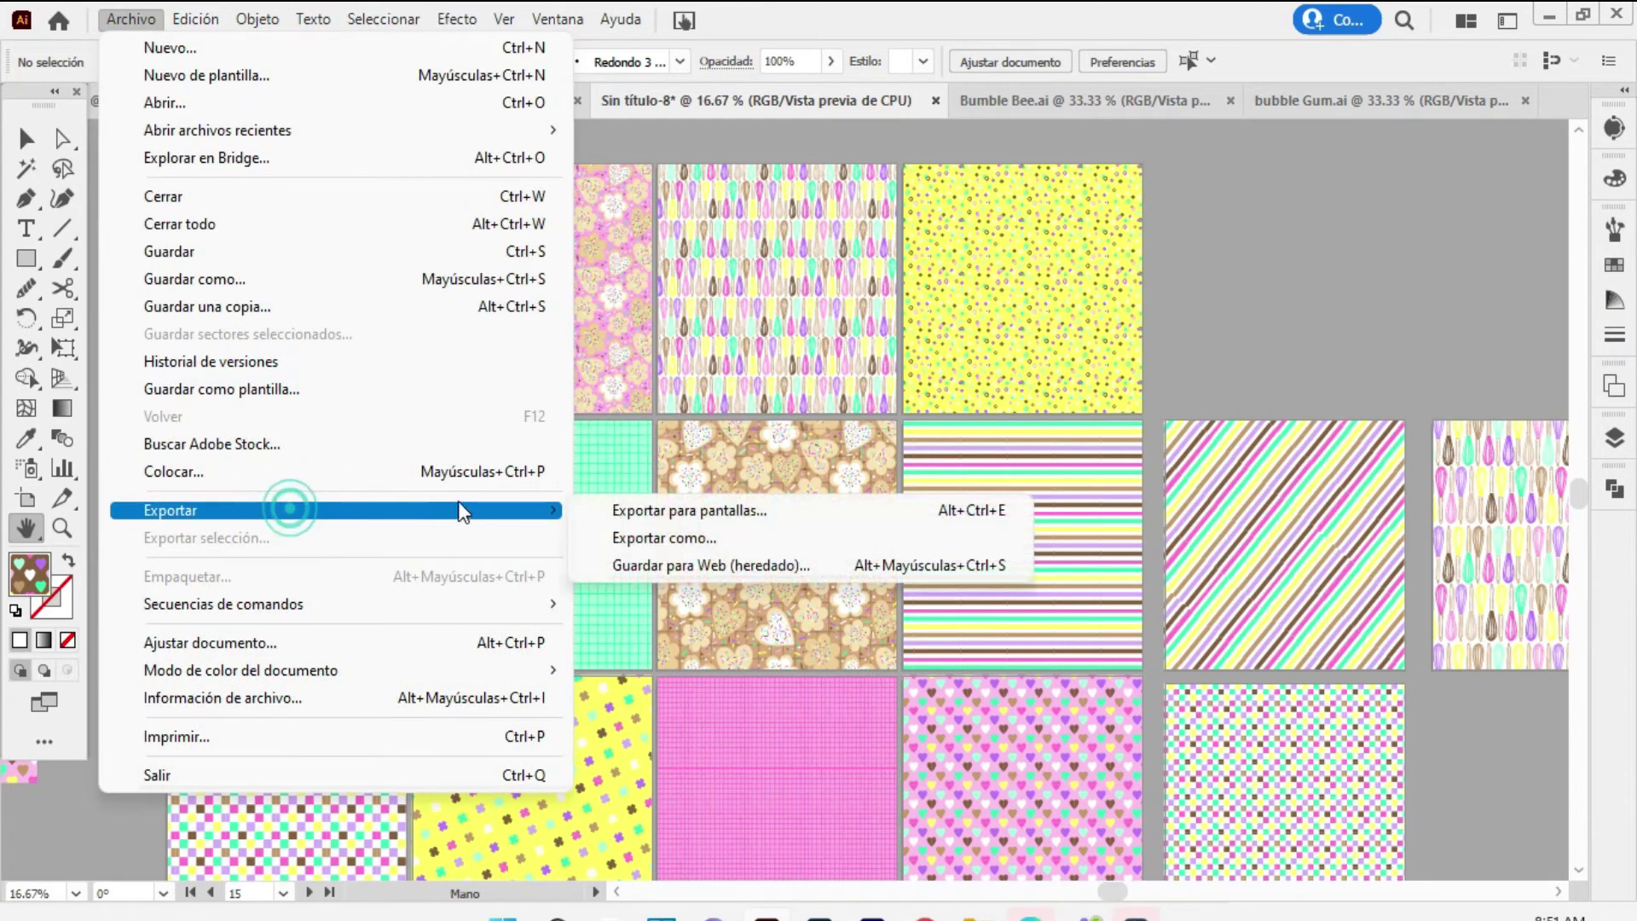
pyautogui.click(639, 537)
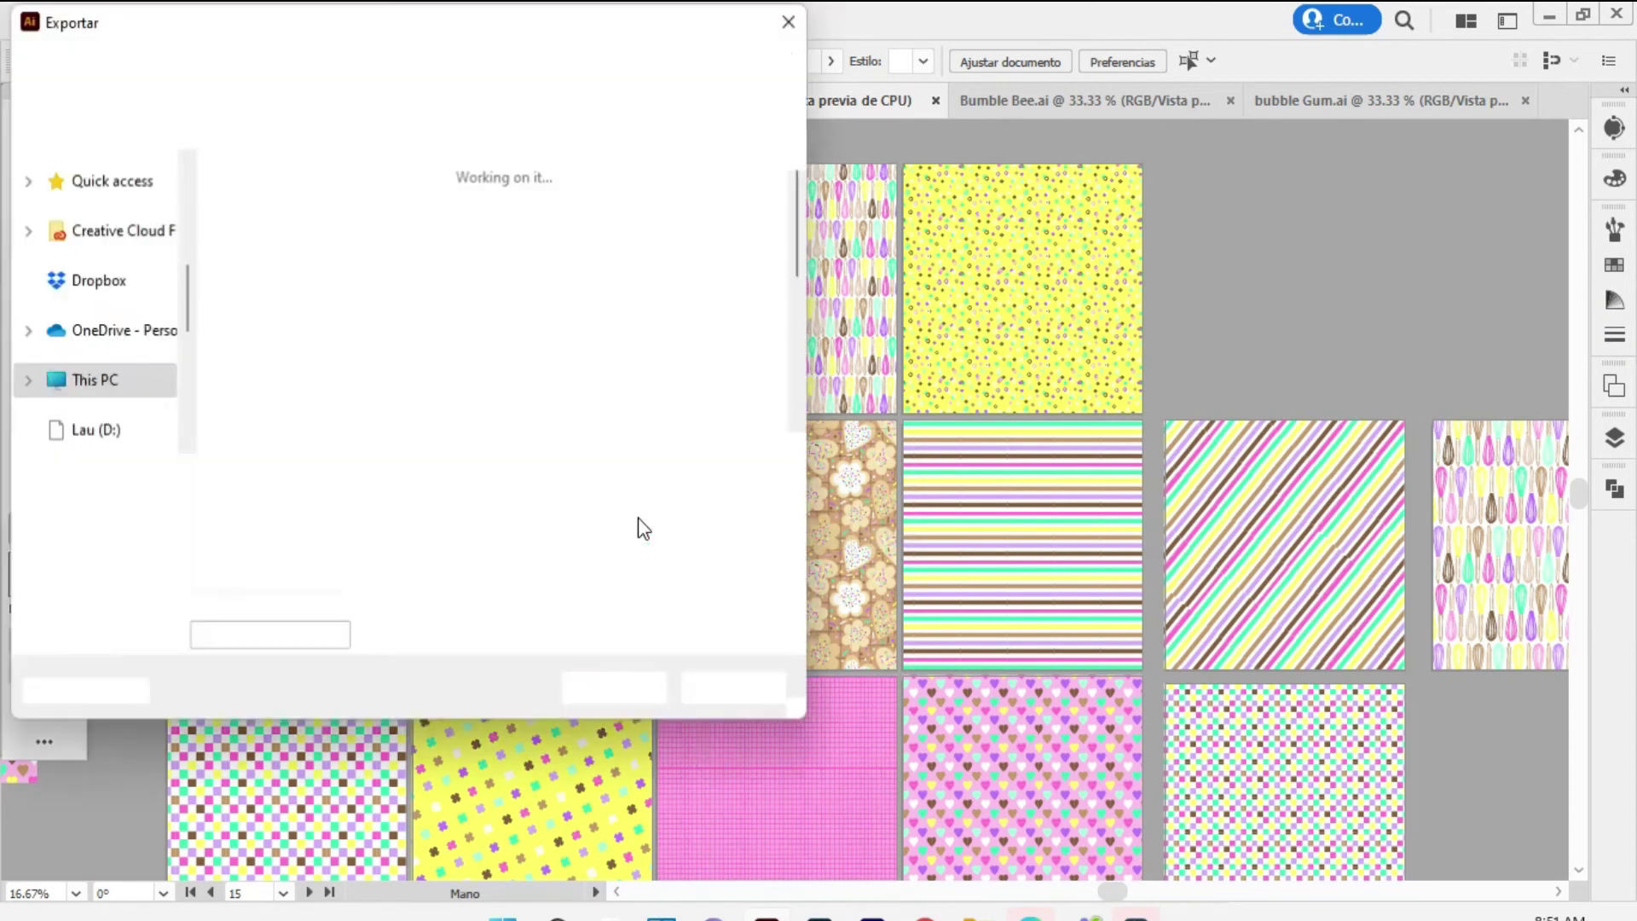
pyautogui.click(186, 318)
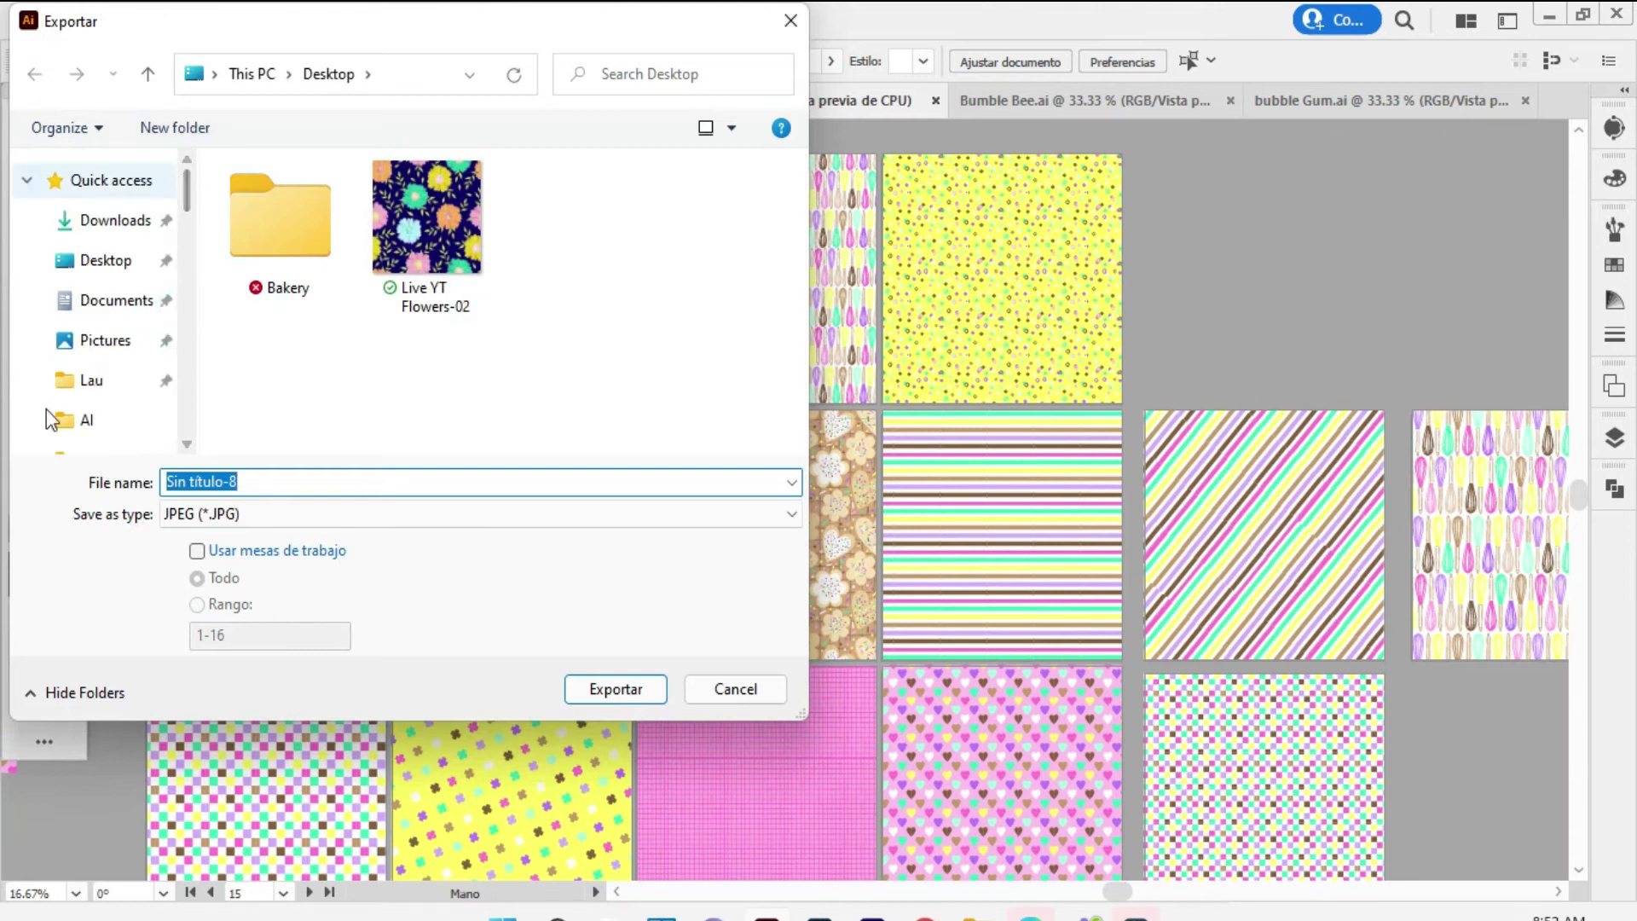
pyautogui.doubleClick(270, 212)
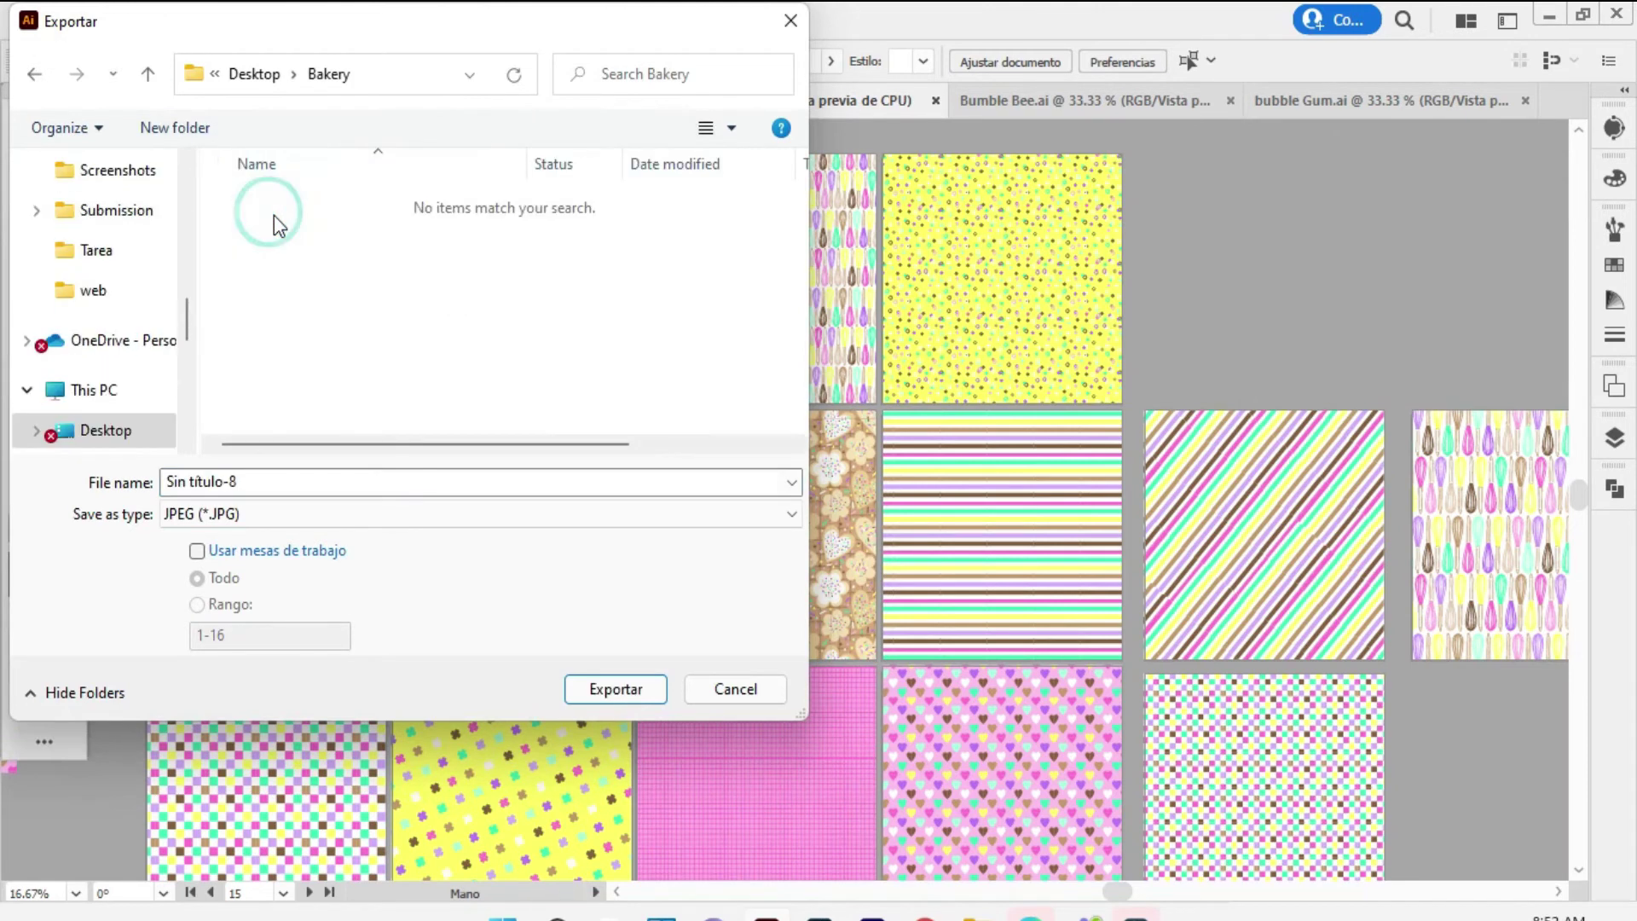
pyautogui.click(216, 480)
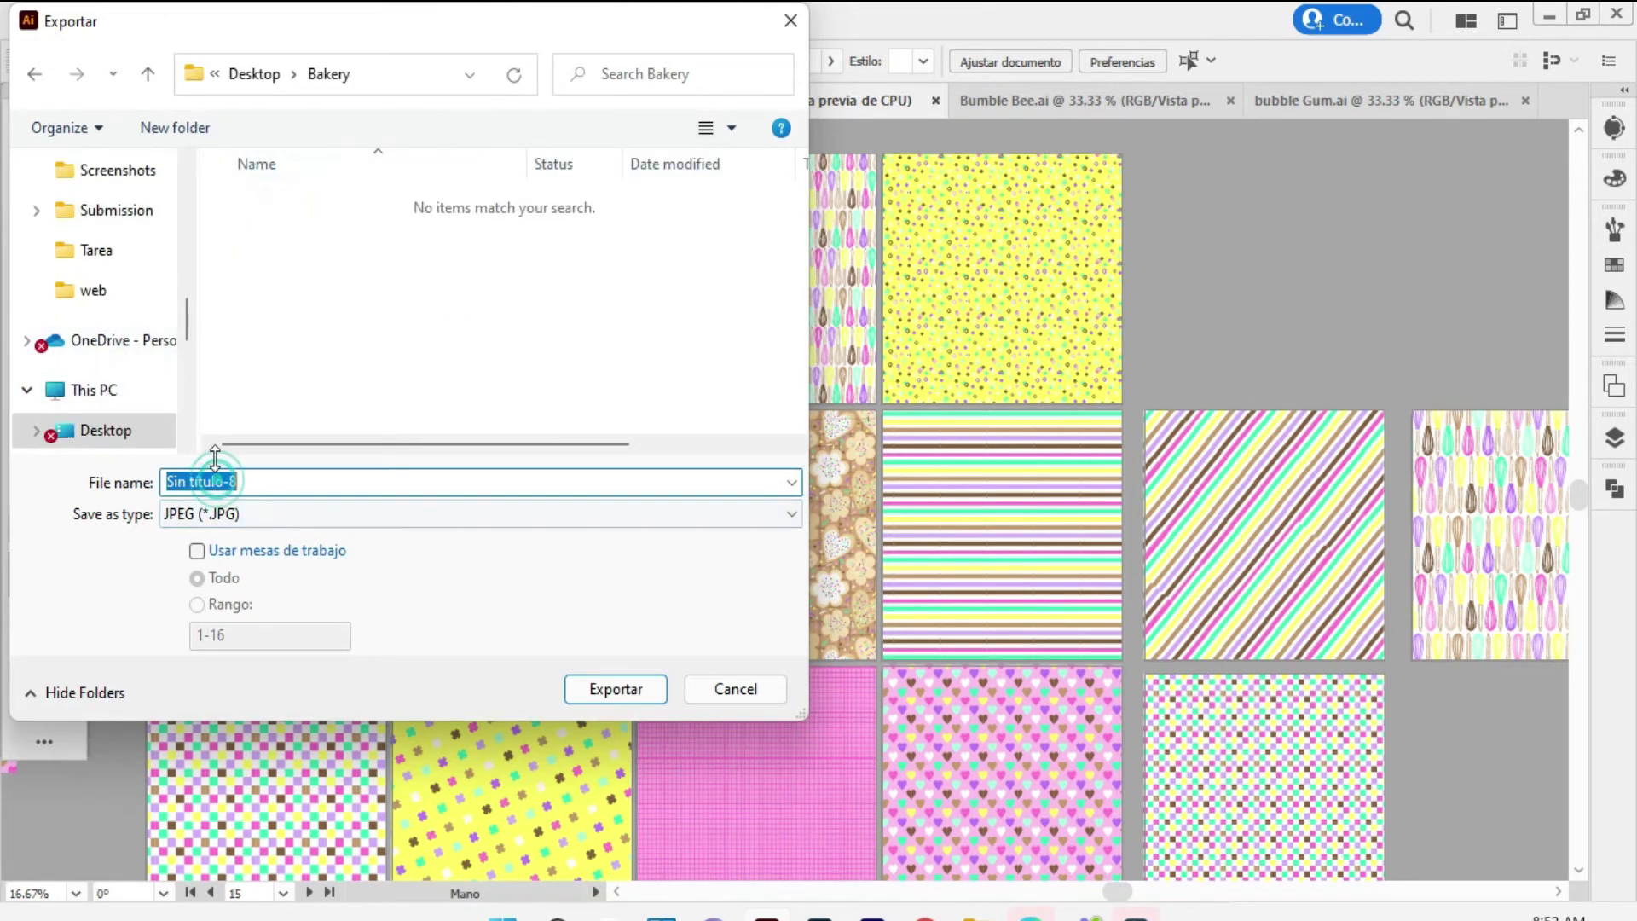
pyautogui.write('Bakery Papers')
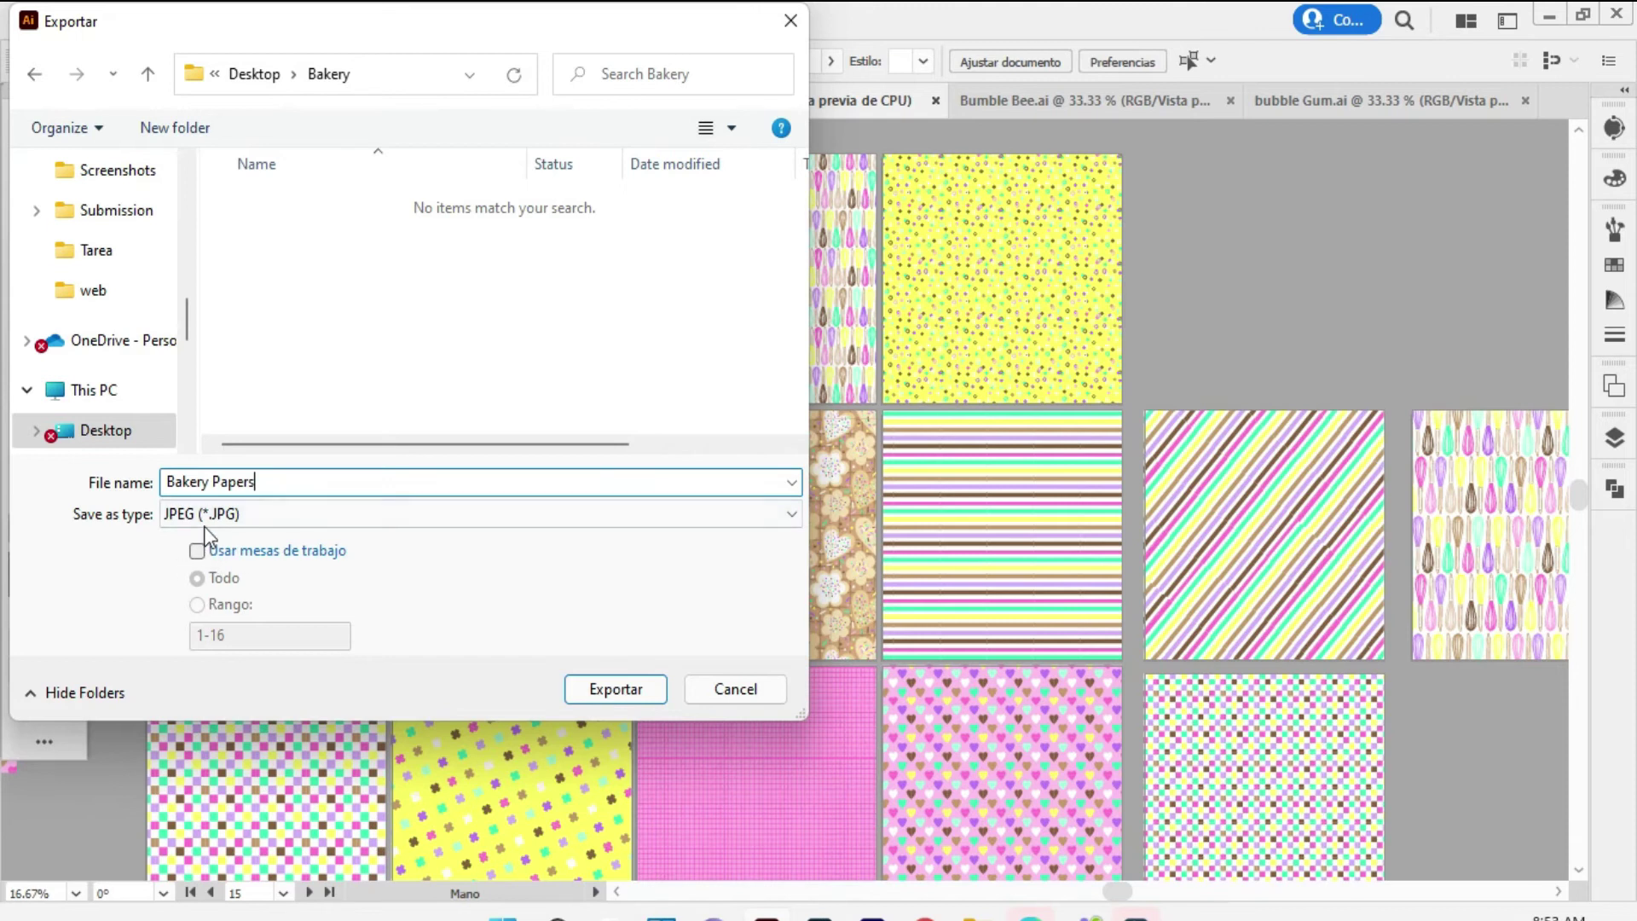
pyautogui.click(198, 552)
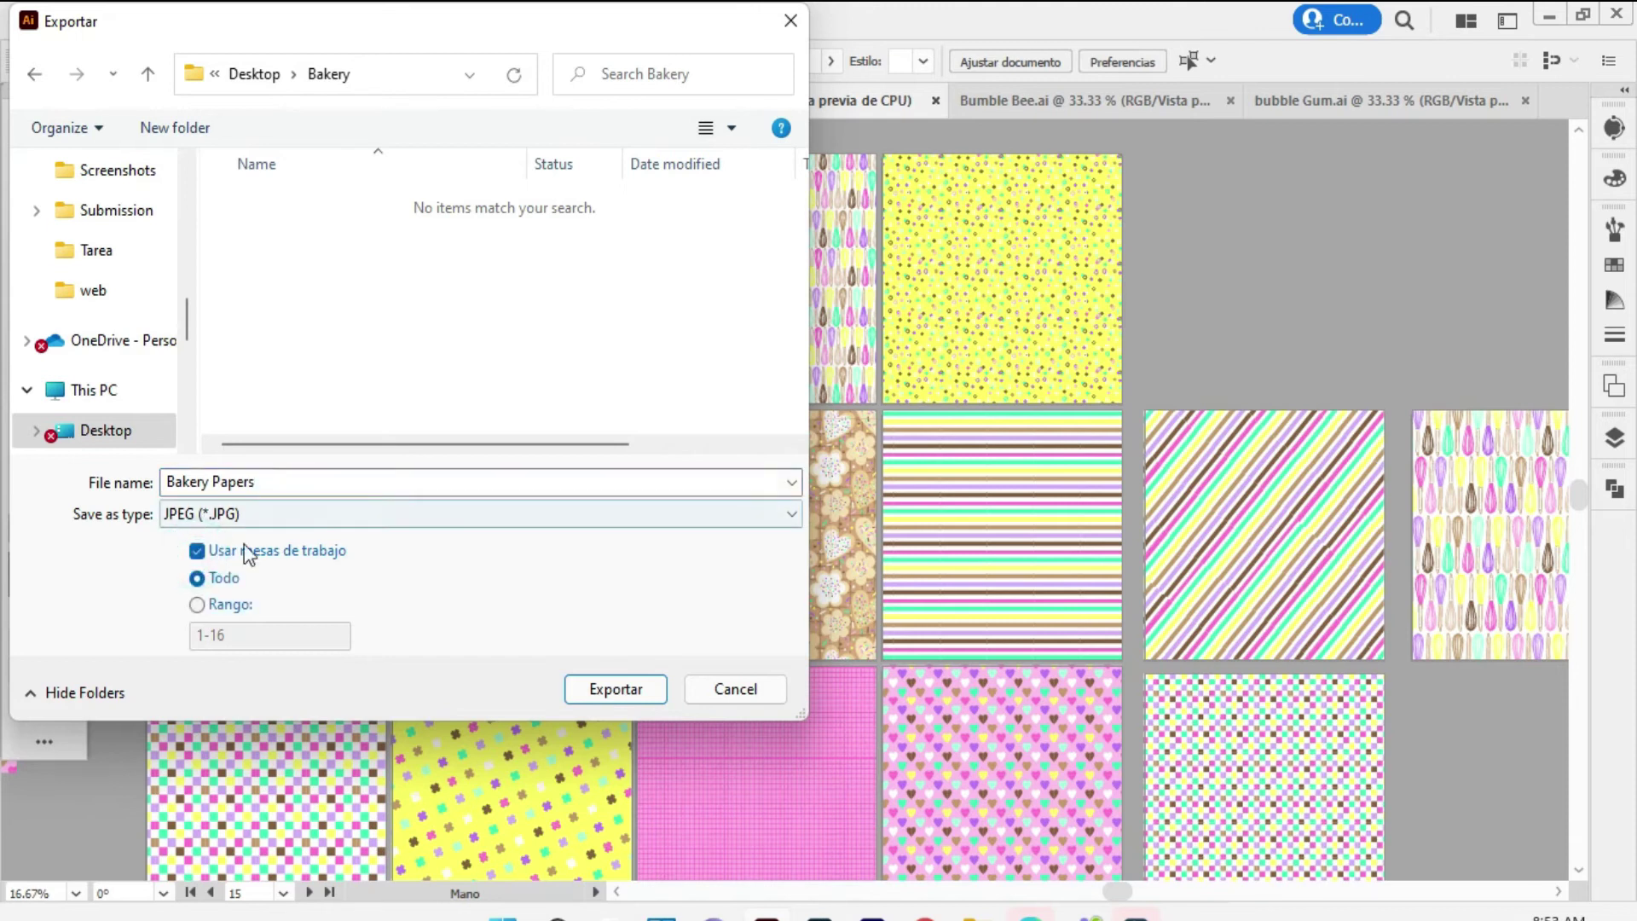
# Export as JPEG, confirming the JPEG options with art-optimized anti-aliasing
pyautogui.click(171, 513)
pyautogui.click(238, 632)
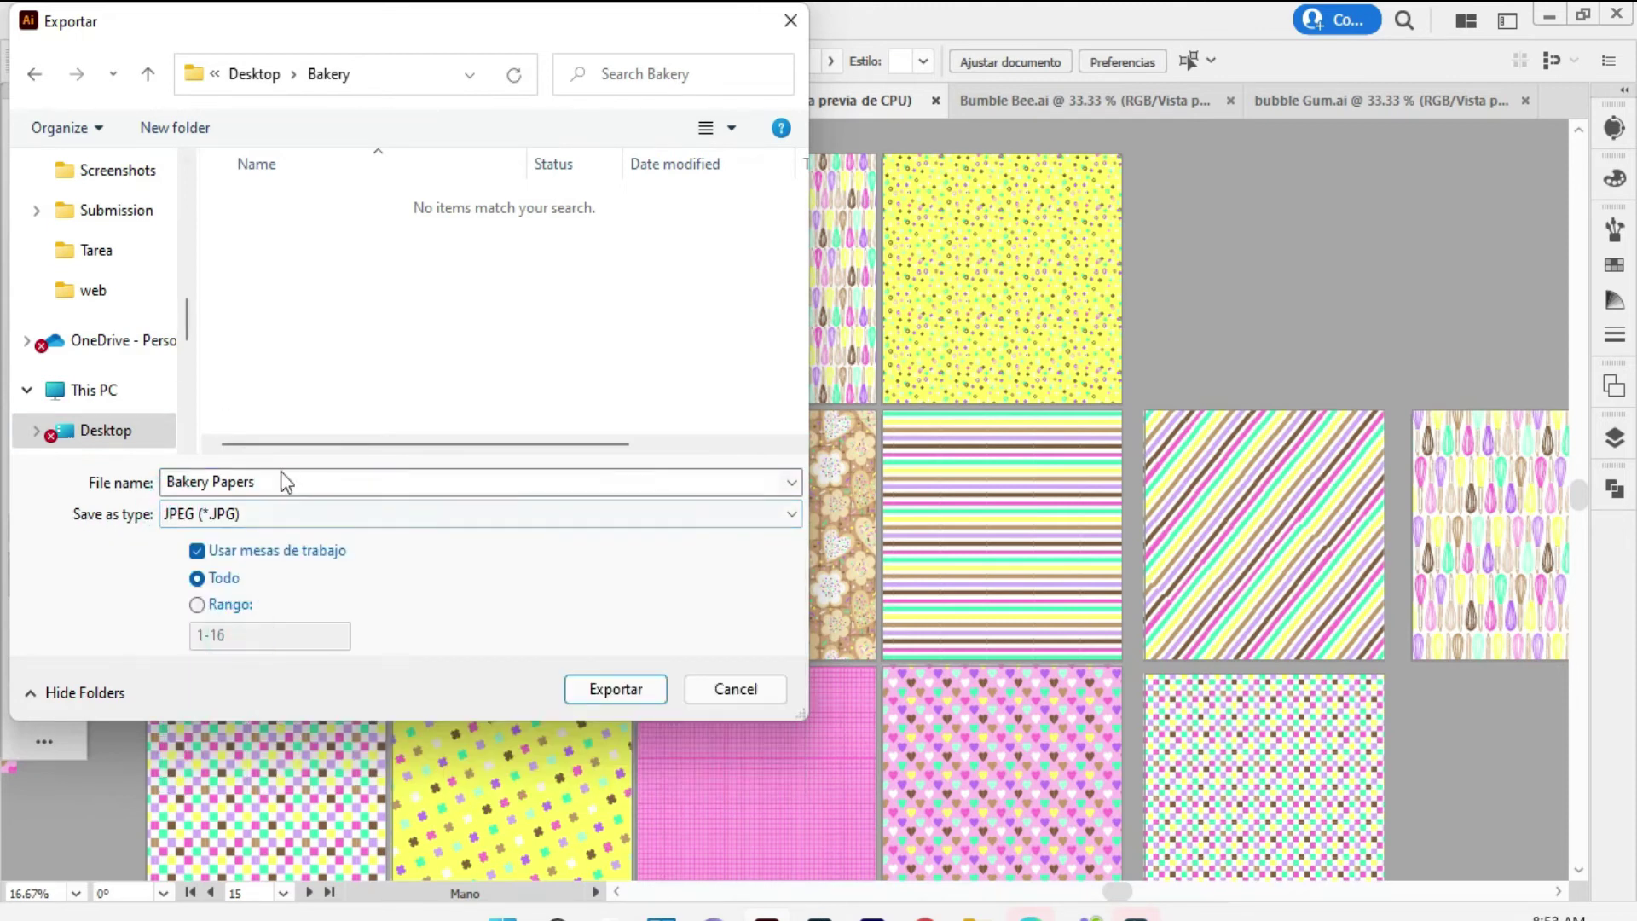
pyautogui.click(597, 689)
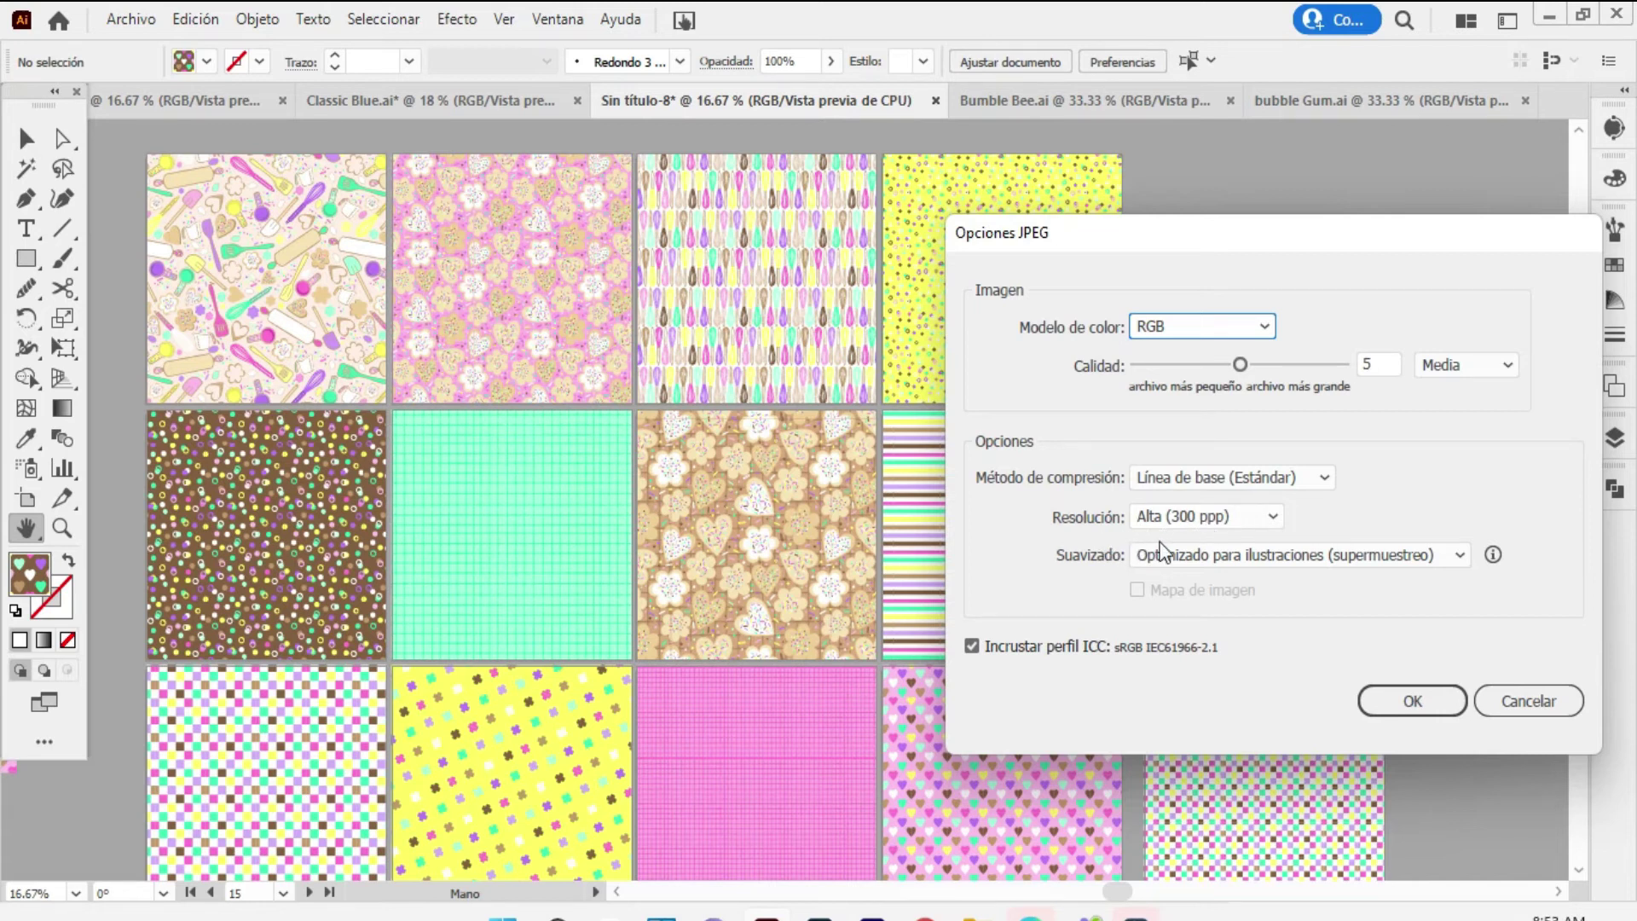
pyautogui.click(1175, 555)
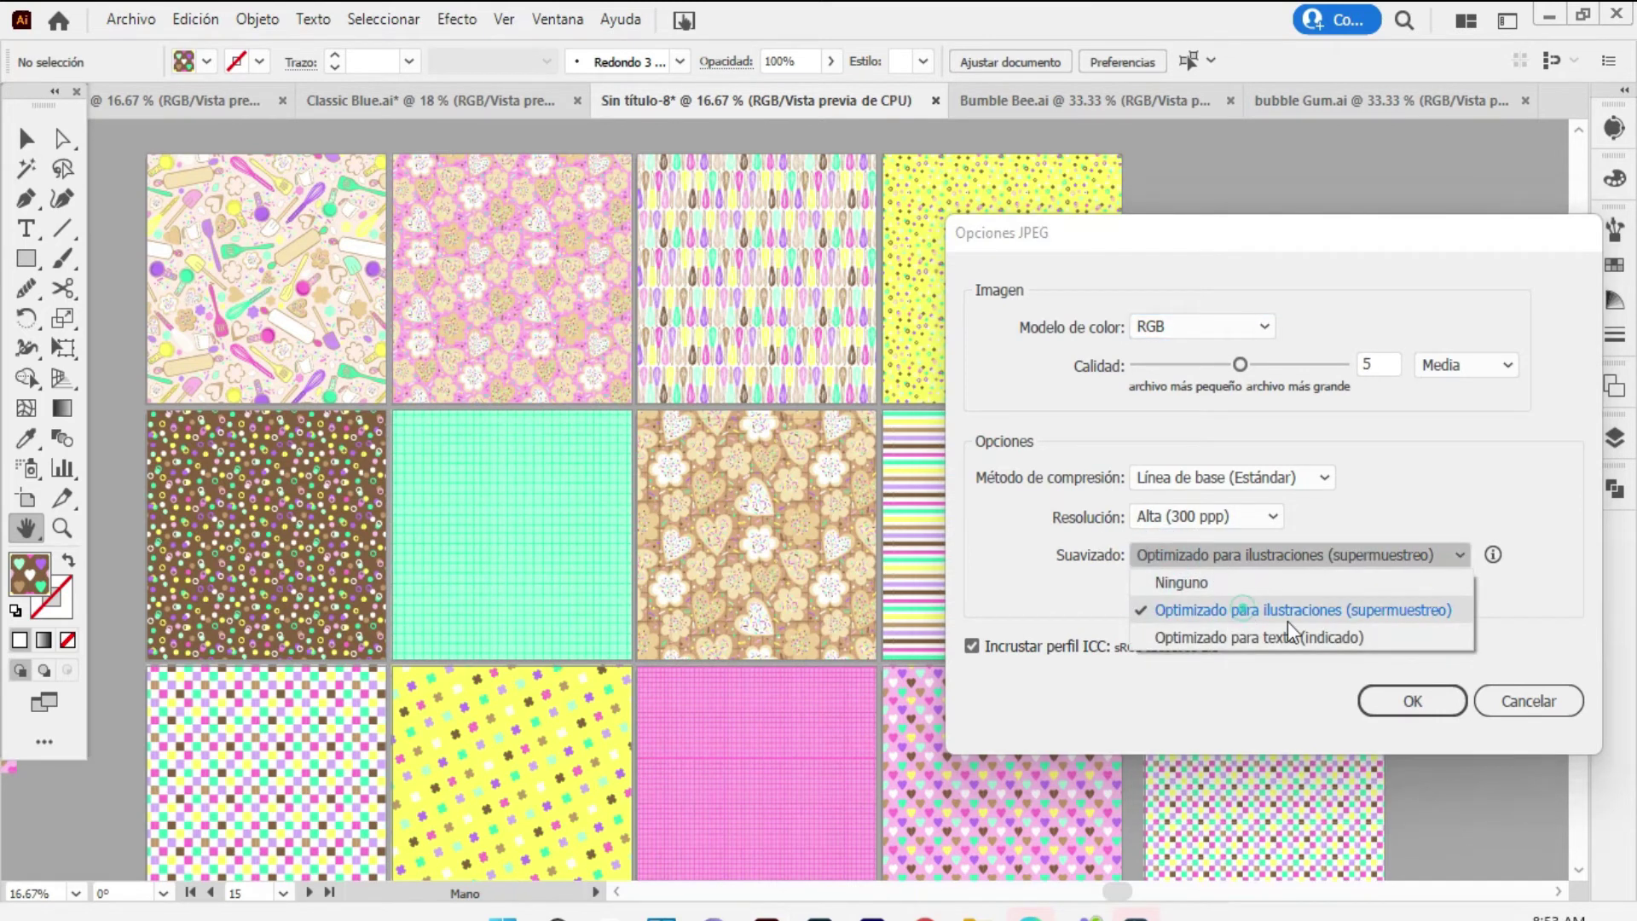
pyautogui.click(1258, 607)
pyautogui.click(1412, 700)
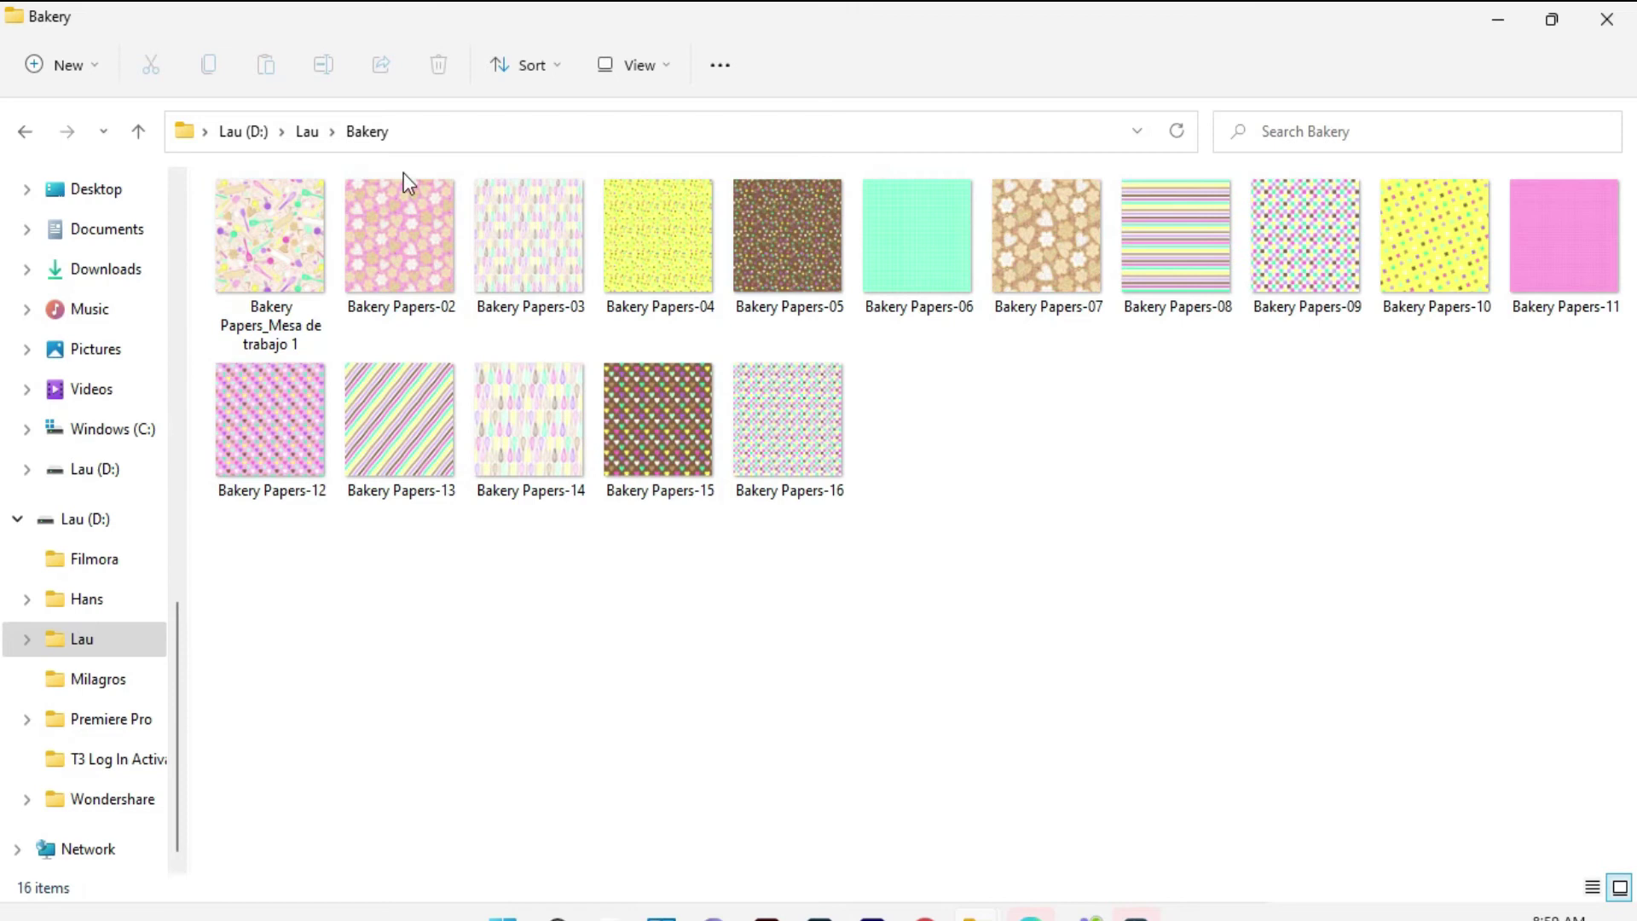
# Rename the first file, replacing '_Mesa de trabajo 1' with '-01' to get Bakery Papers-01
pyautogui.click(284, 322)
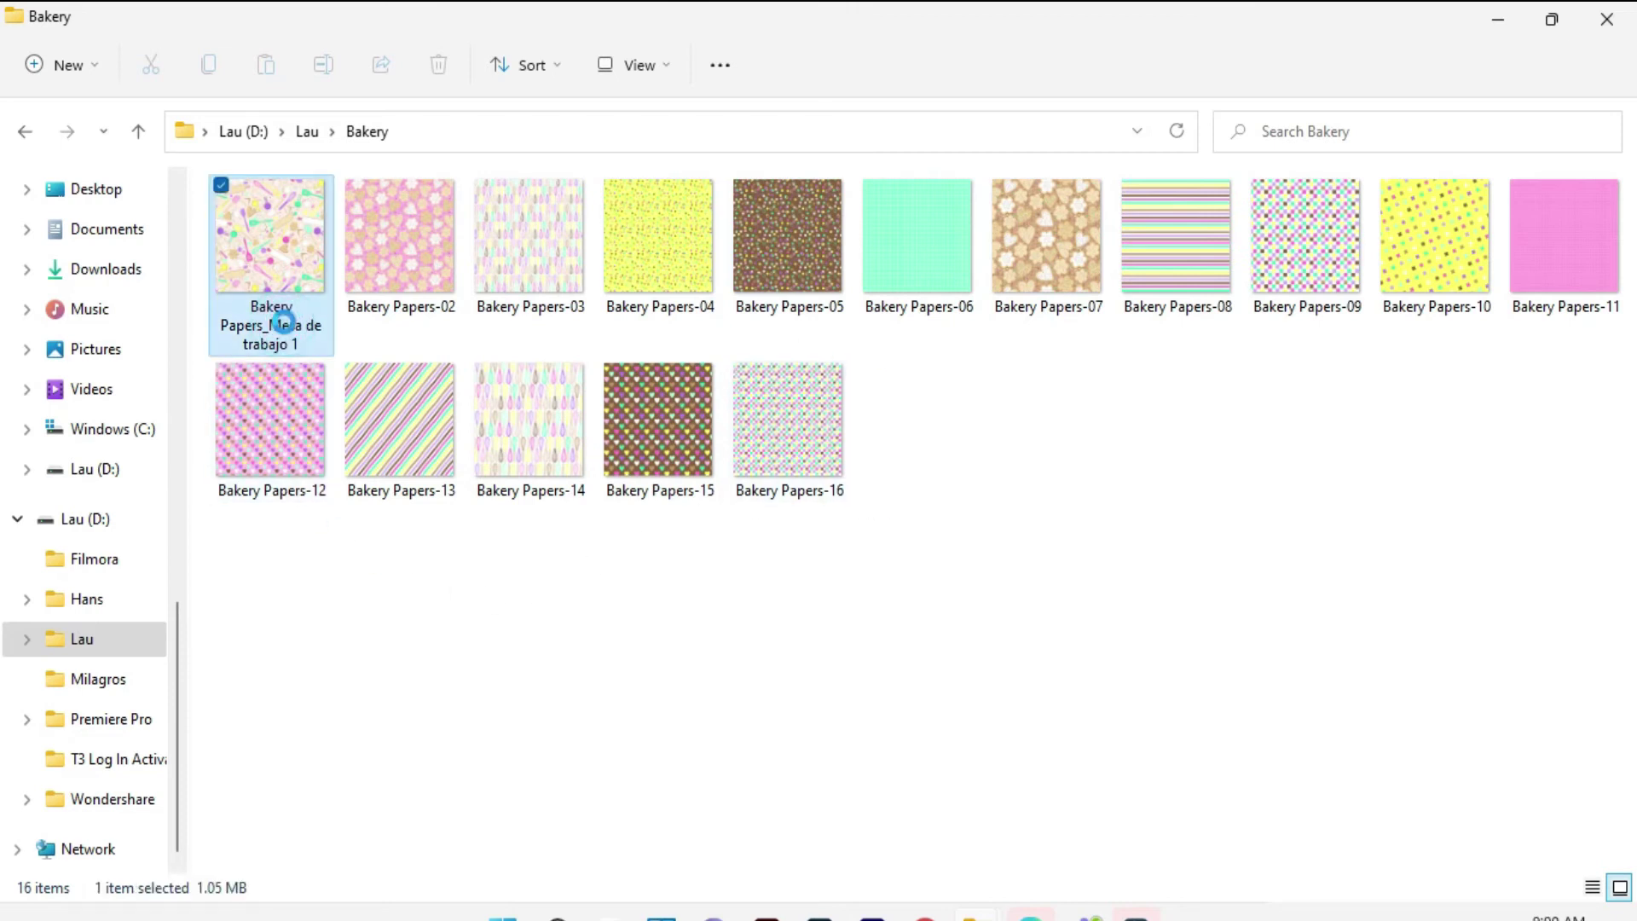
pyautogui.click(271, 328)
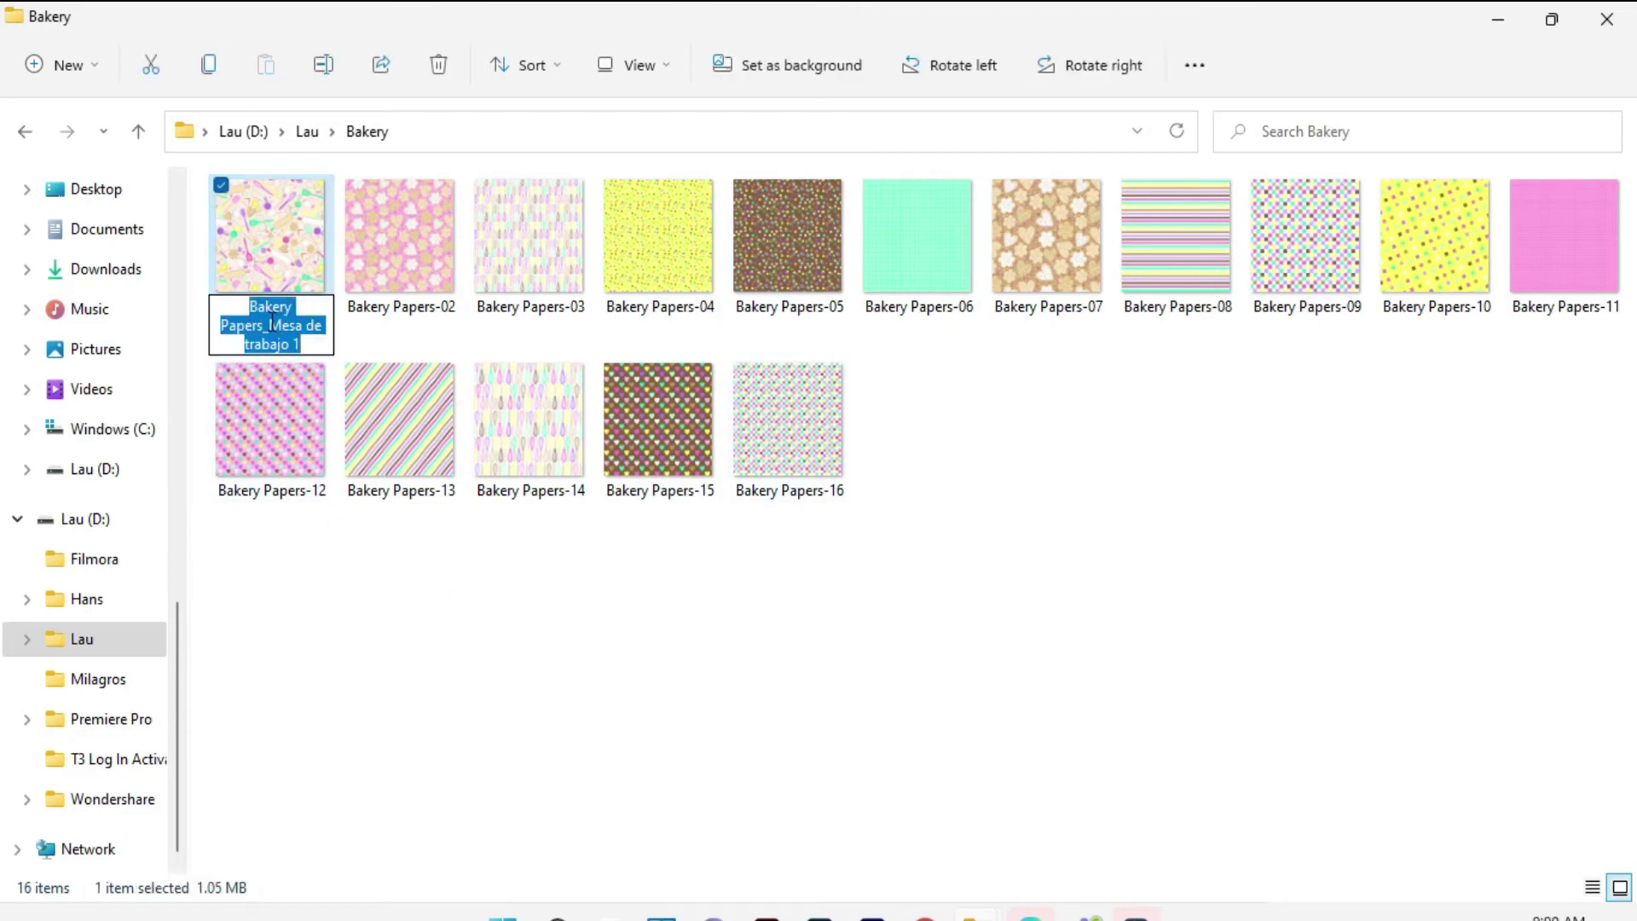
pyautogui.moveTo(271, 325); pyautogui.dragTo(305, 343)
pyautogui.press('BackSpace')
pyautogui.press('BackSpace')
pyautogui.write('-')
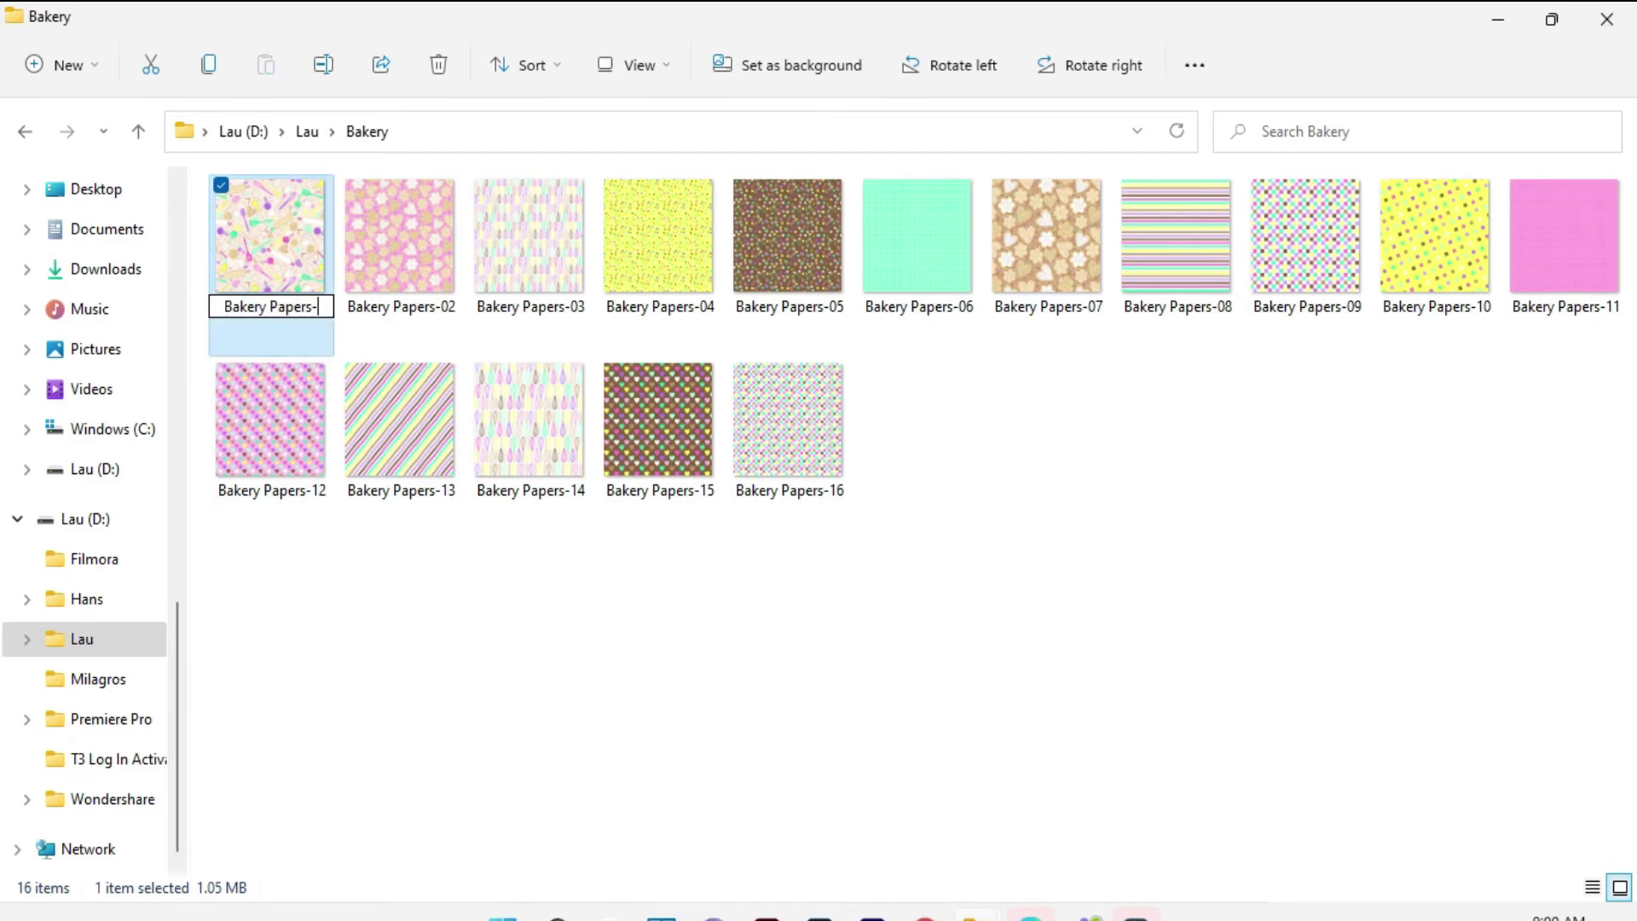
pyautogui.write('01')
pyautogui.press('Return')
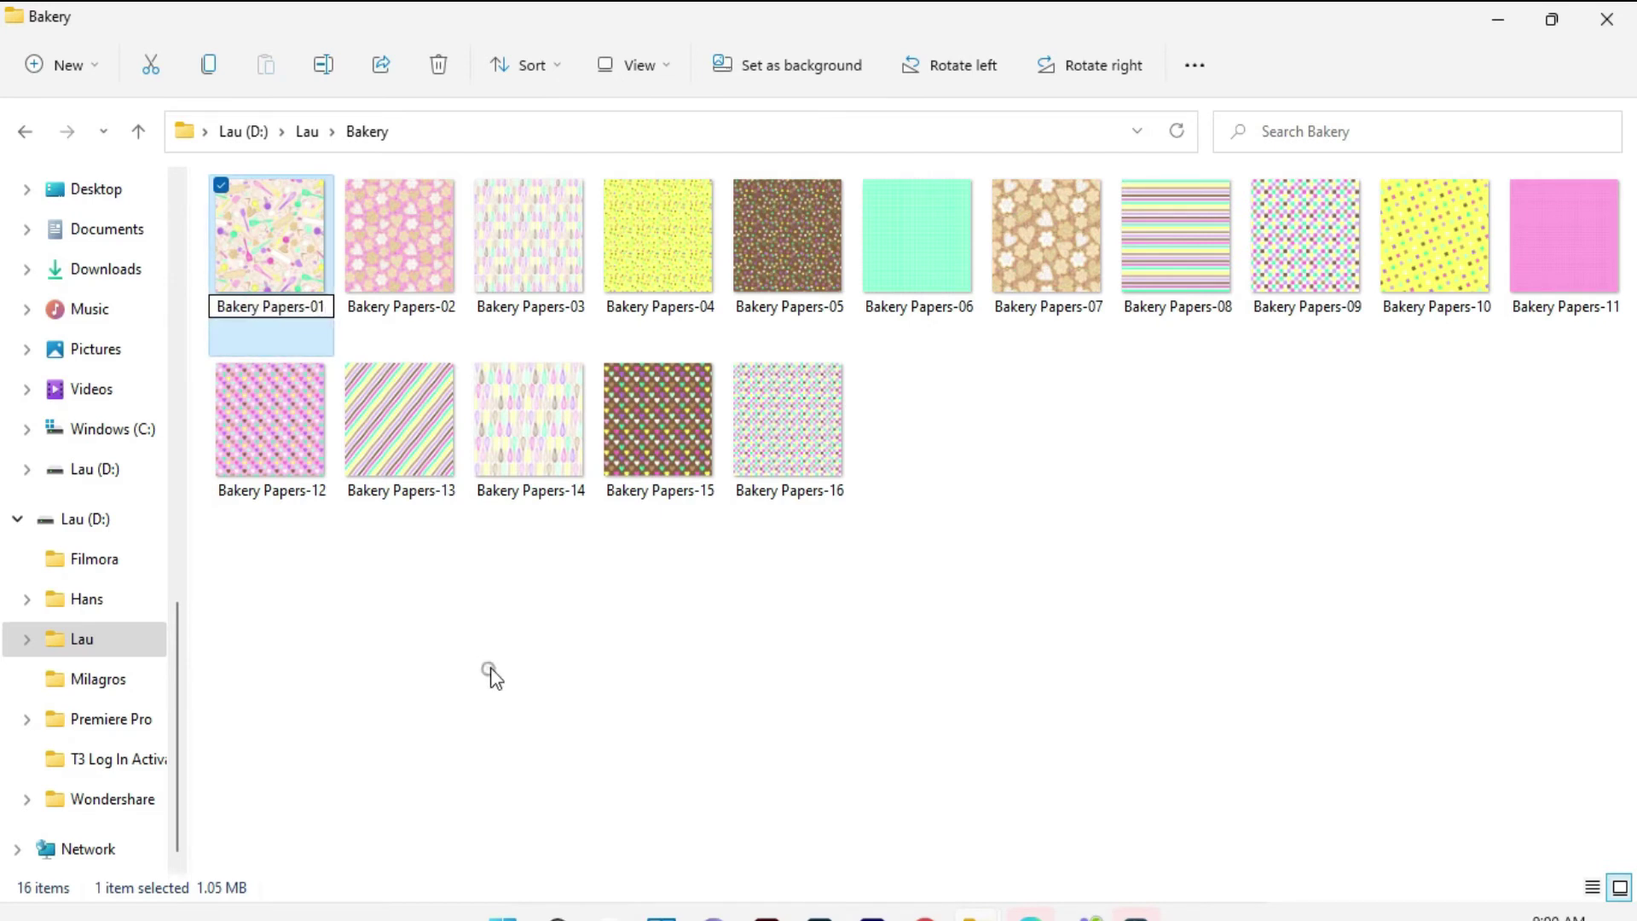
# Preview Bakery Papers-01 in Photos, close it, and return to Illustrator
pyautogui.click(507, 545)
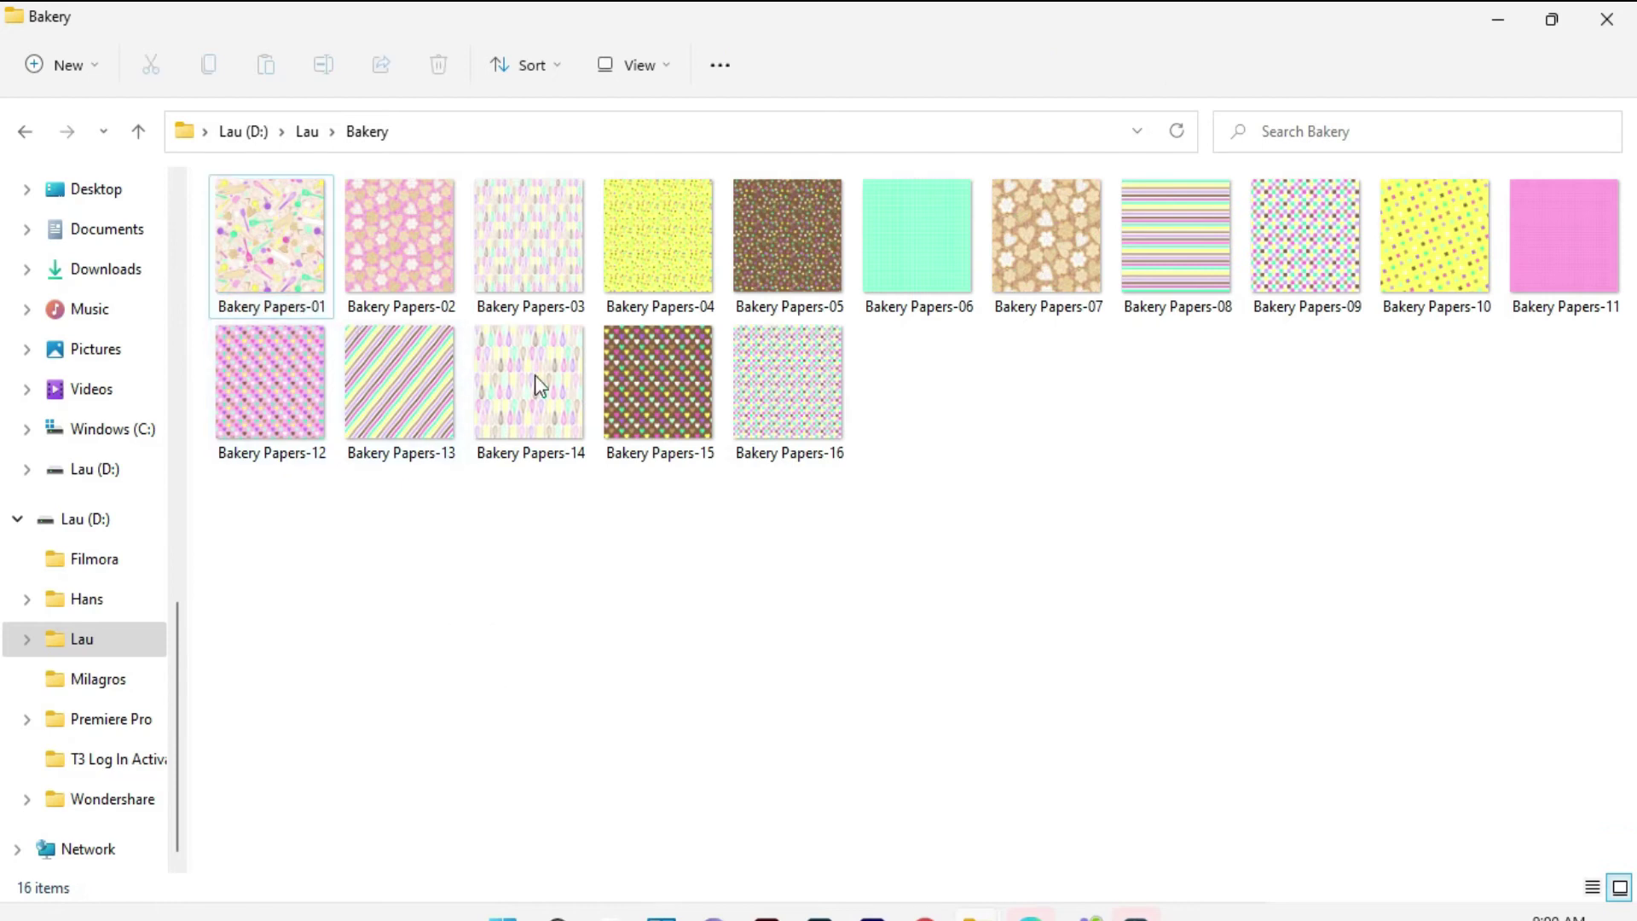
pyautogui.moveTo(1434, 243)
pyautogui.click(266, 256)
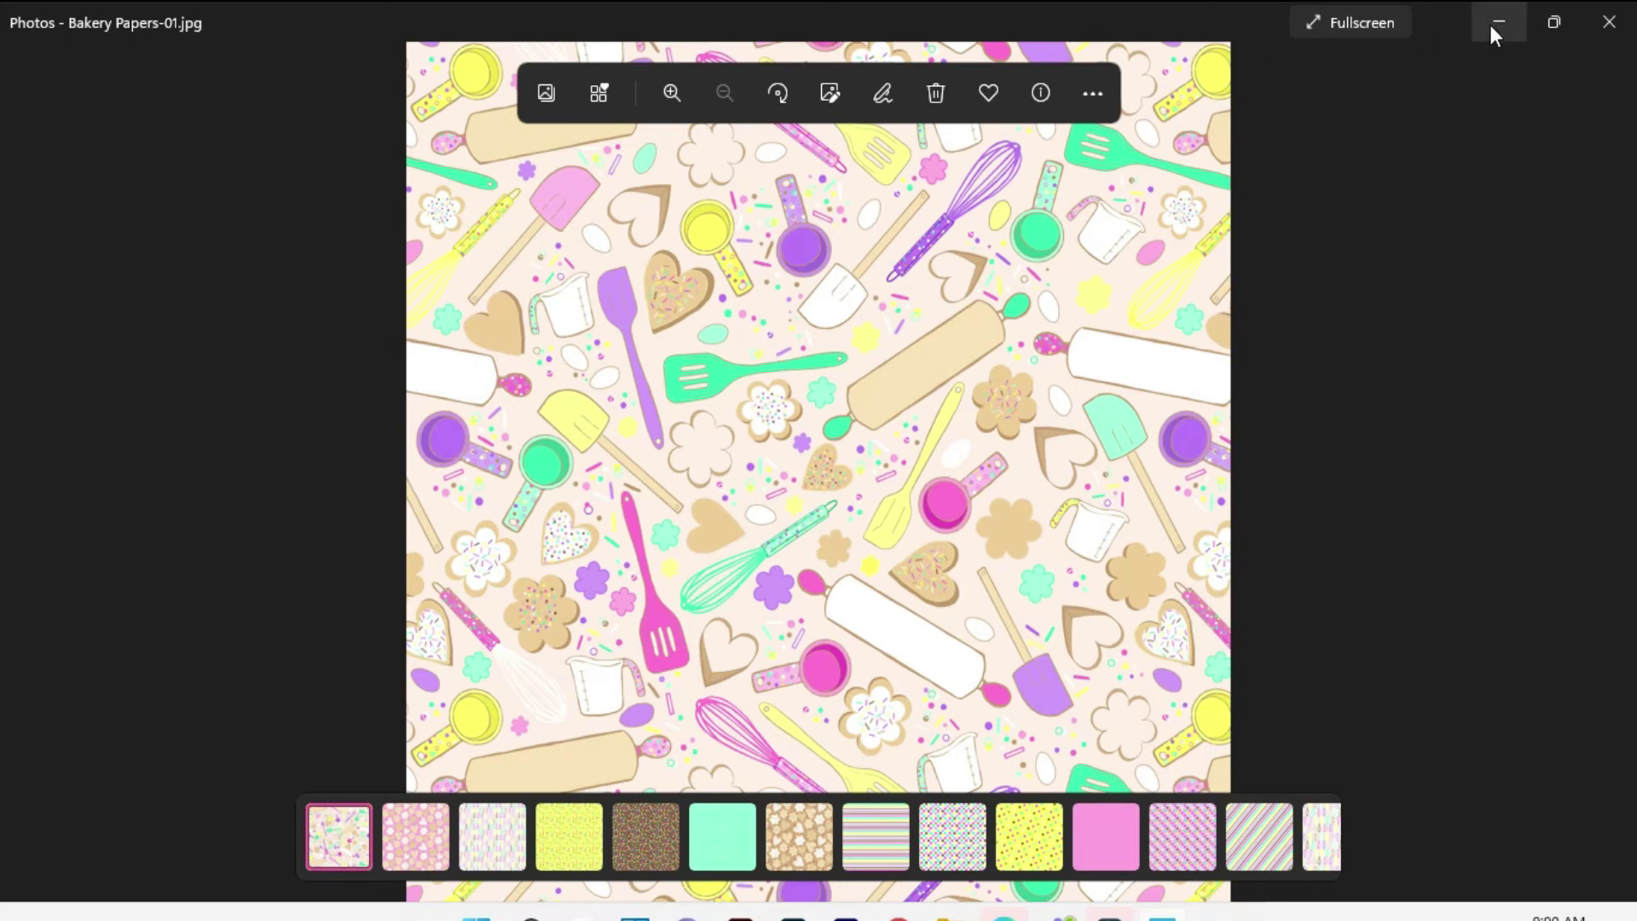
pyautogui.click(1609, 22)
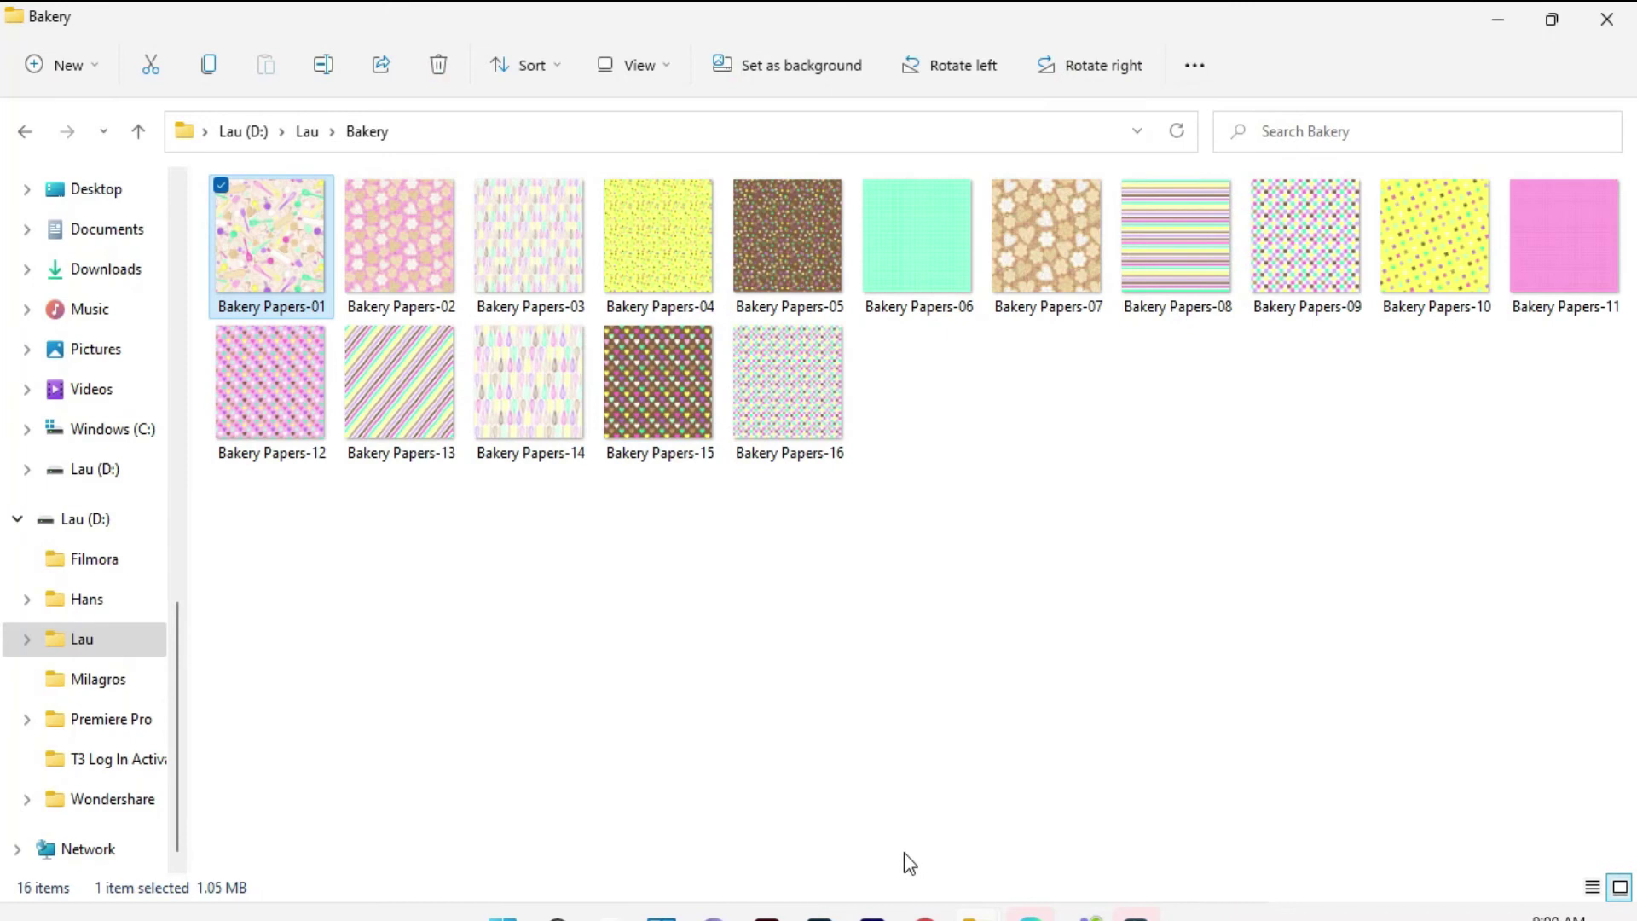
pyautogui.click(763, 916)
# Pan the canvas to reframe the 16 pattern tiles, then start a new document
pyautogui.moveTo(665, 415); pyautogui.dragTo(650, 468)
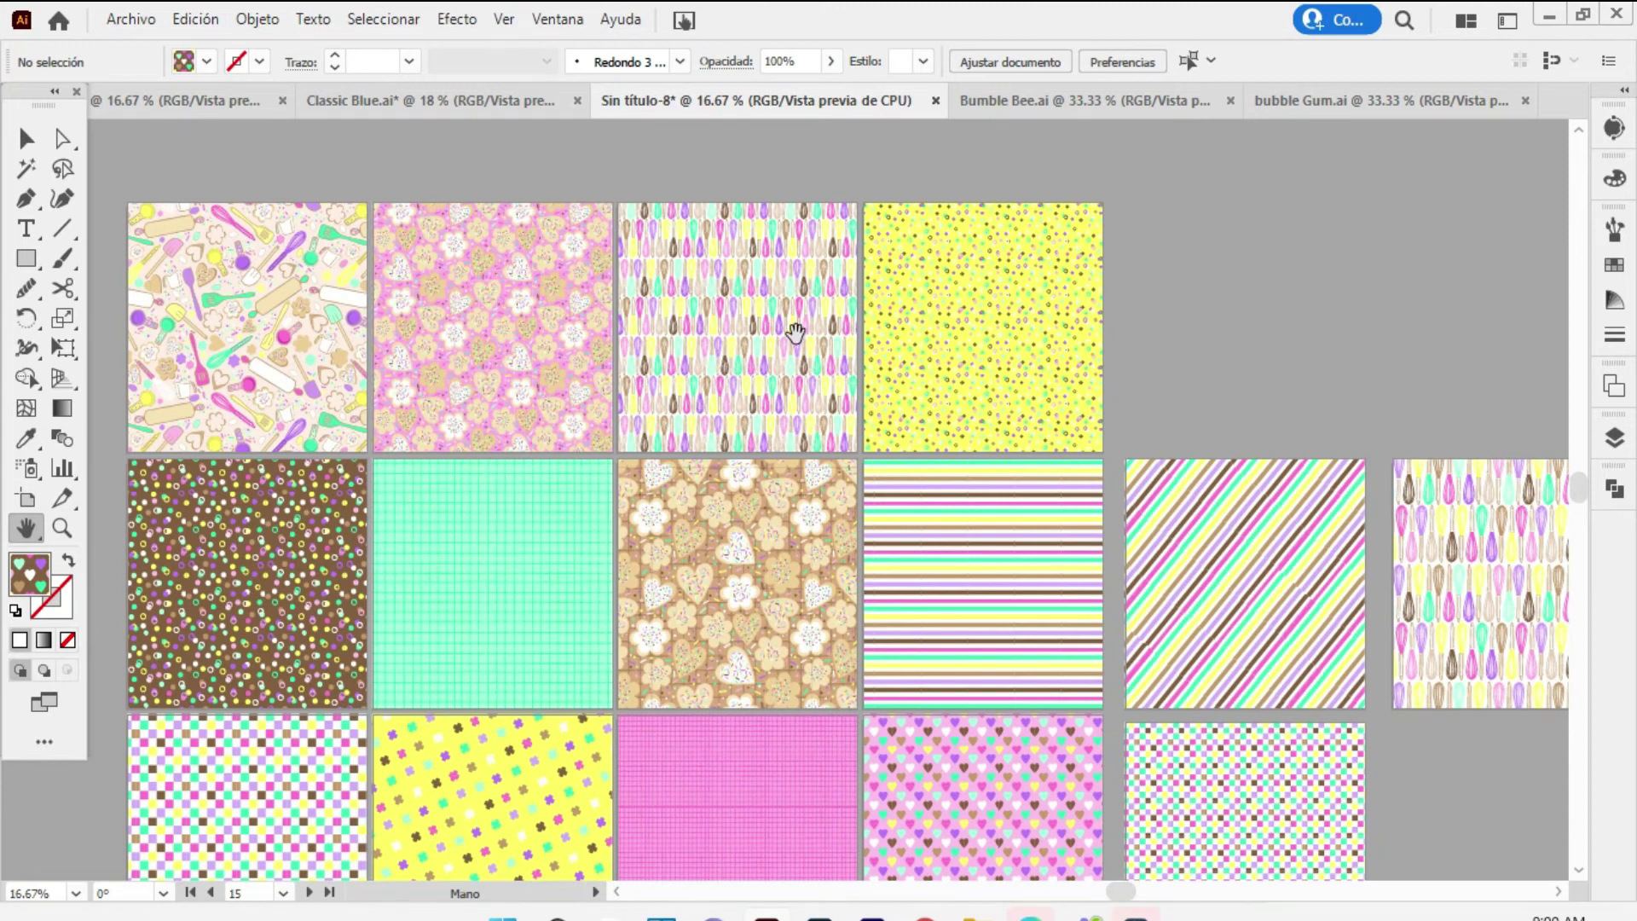
pyautogui.moveTo(749, 338); pyautogui.dragTo(738, 304)
pyautogui.click(130, 19)
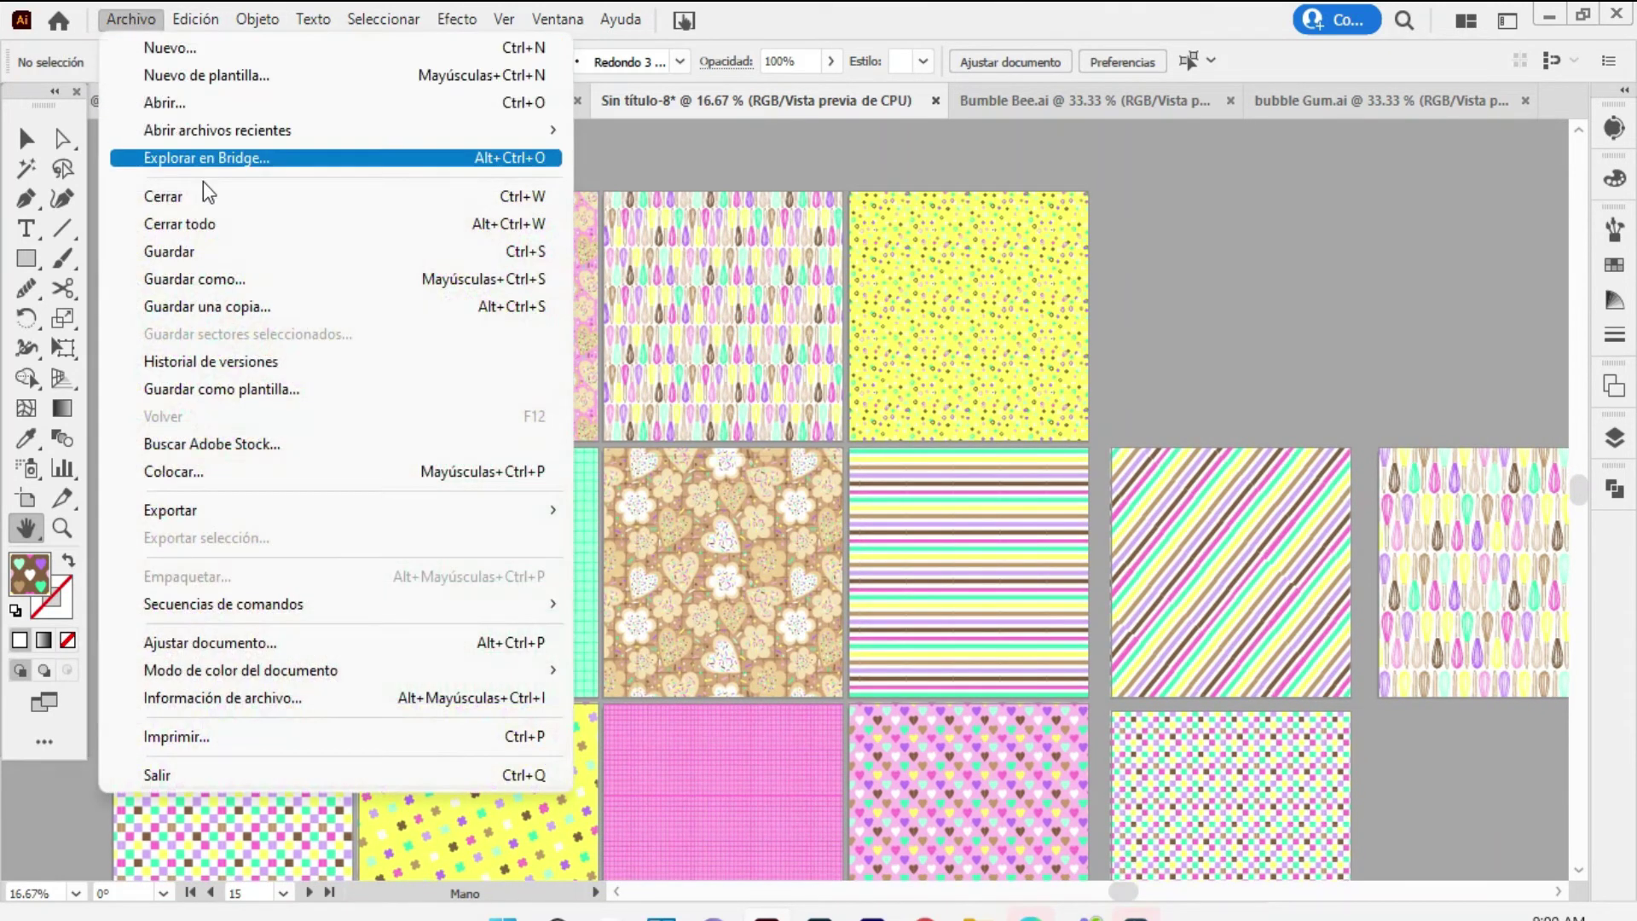
pyautogui.click(171, 47)
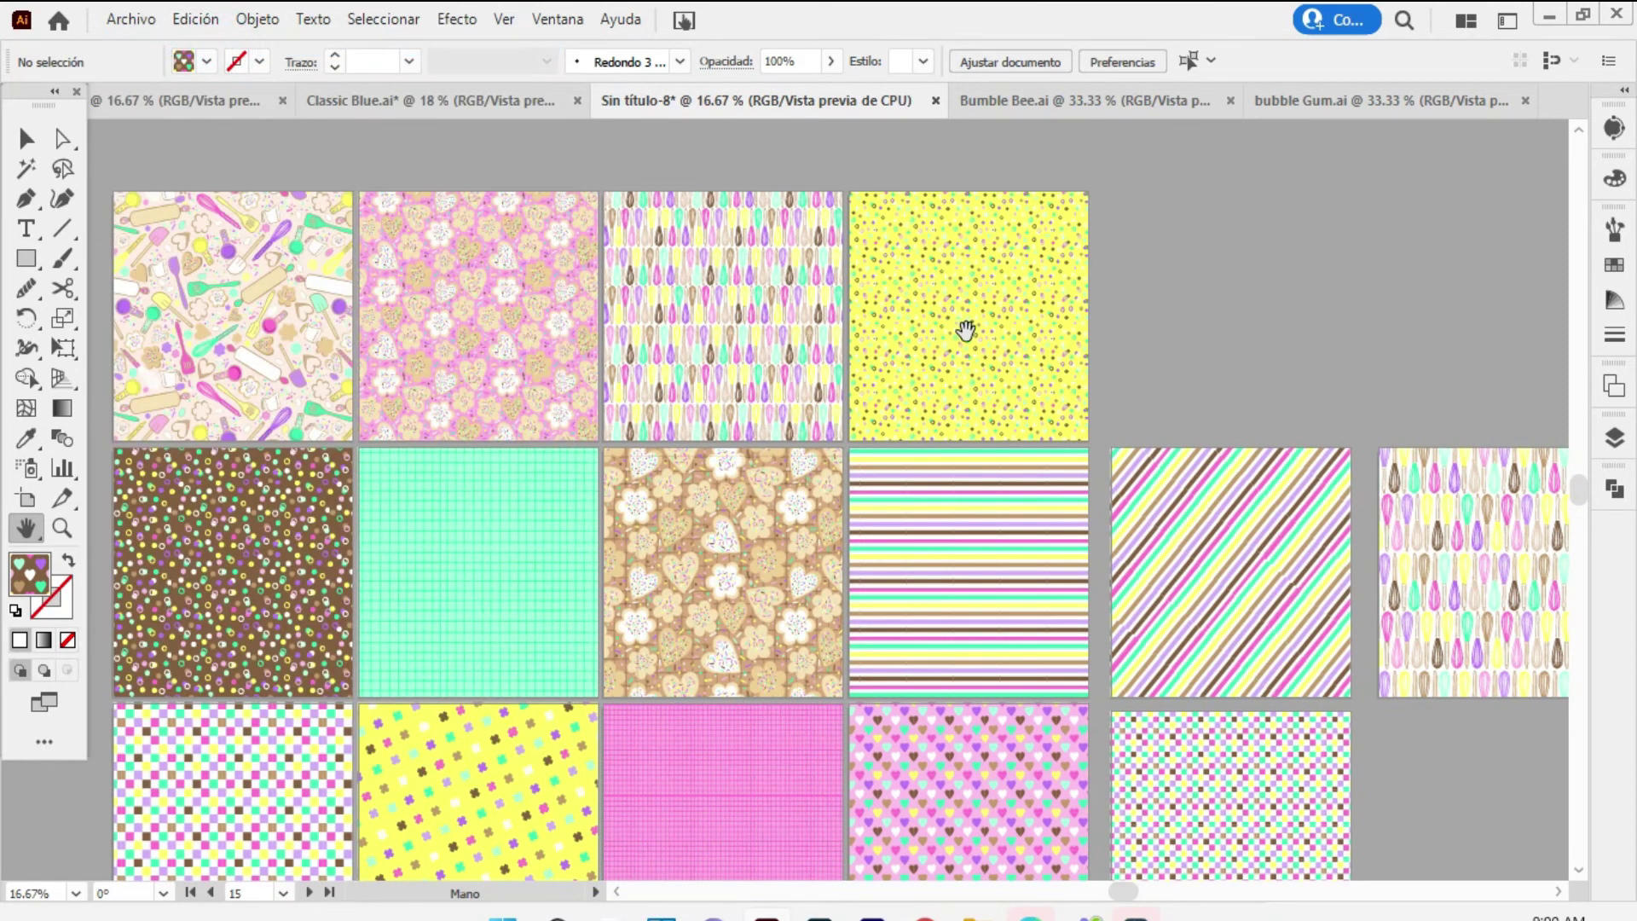
# Create a 12-artboard RGB document at 8.5 × 11 in letter size
pyautogui.doubleClick(1221, 302)
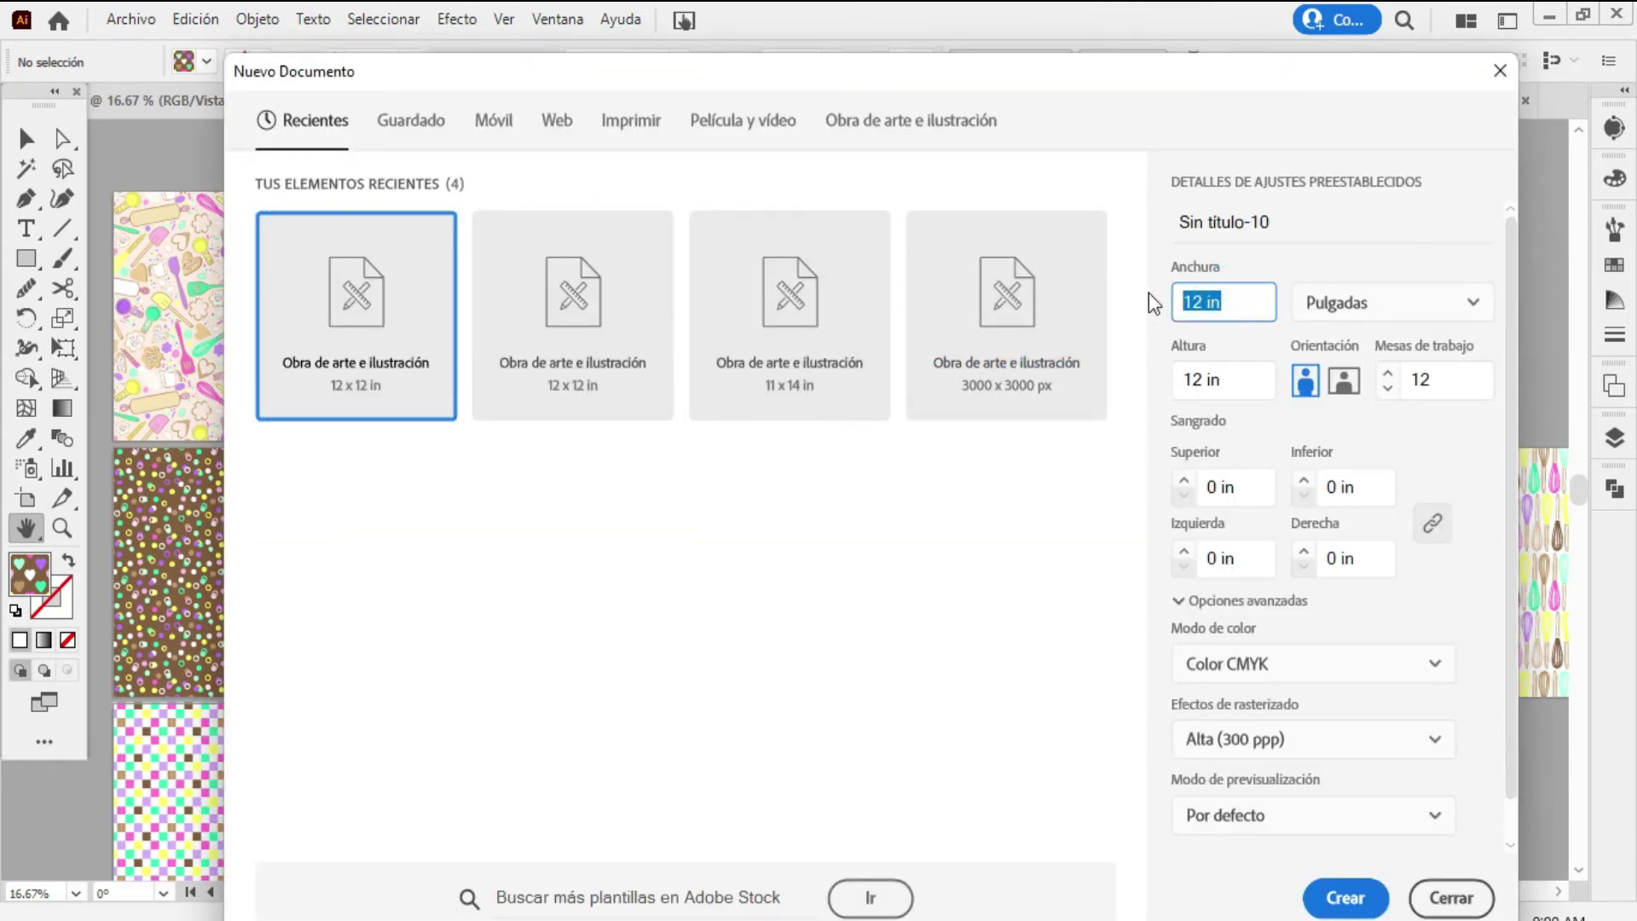
pyautogui.write('8,5')
pyautogui.doubleClick(1228, 377)
pyautogui.write('11')
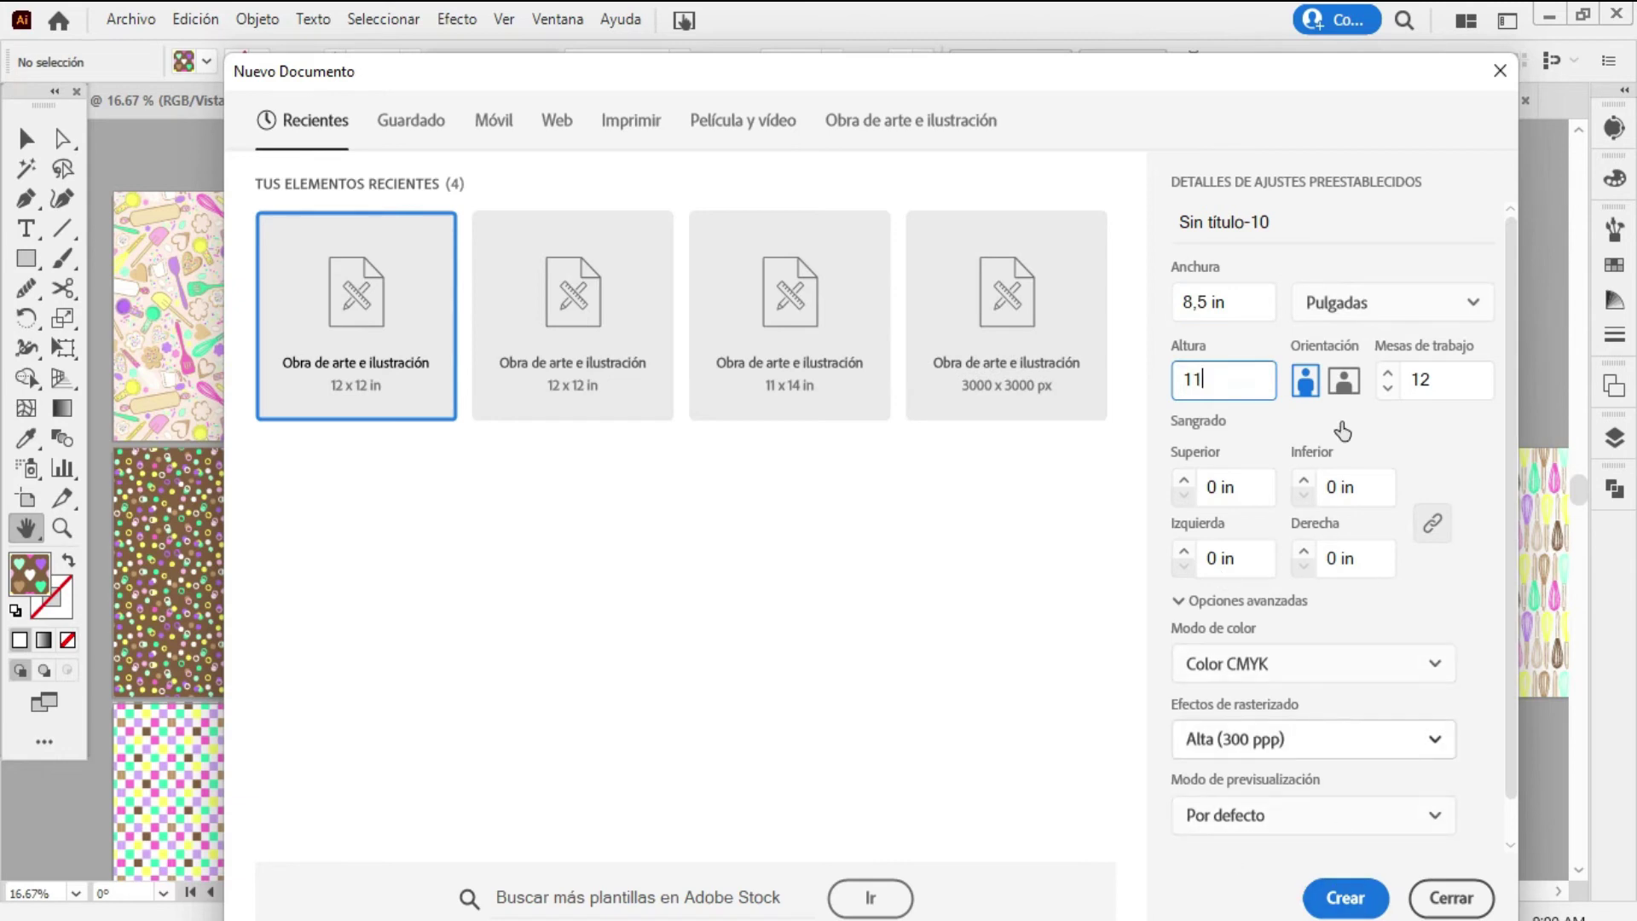
pyautogui.click(1245, 663)
pyautogui.click(1246, 704)
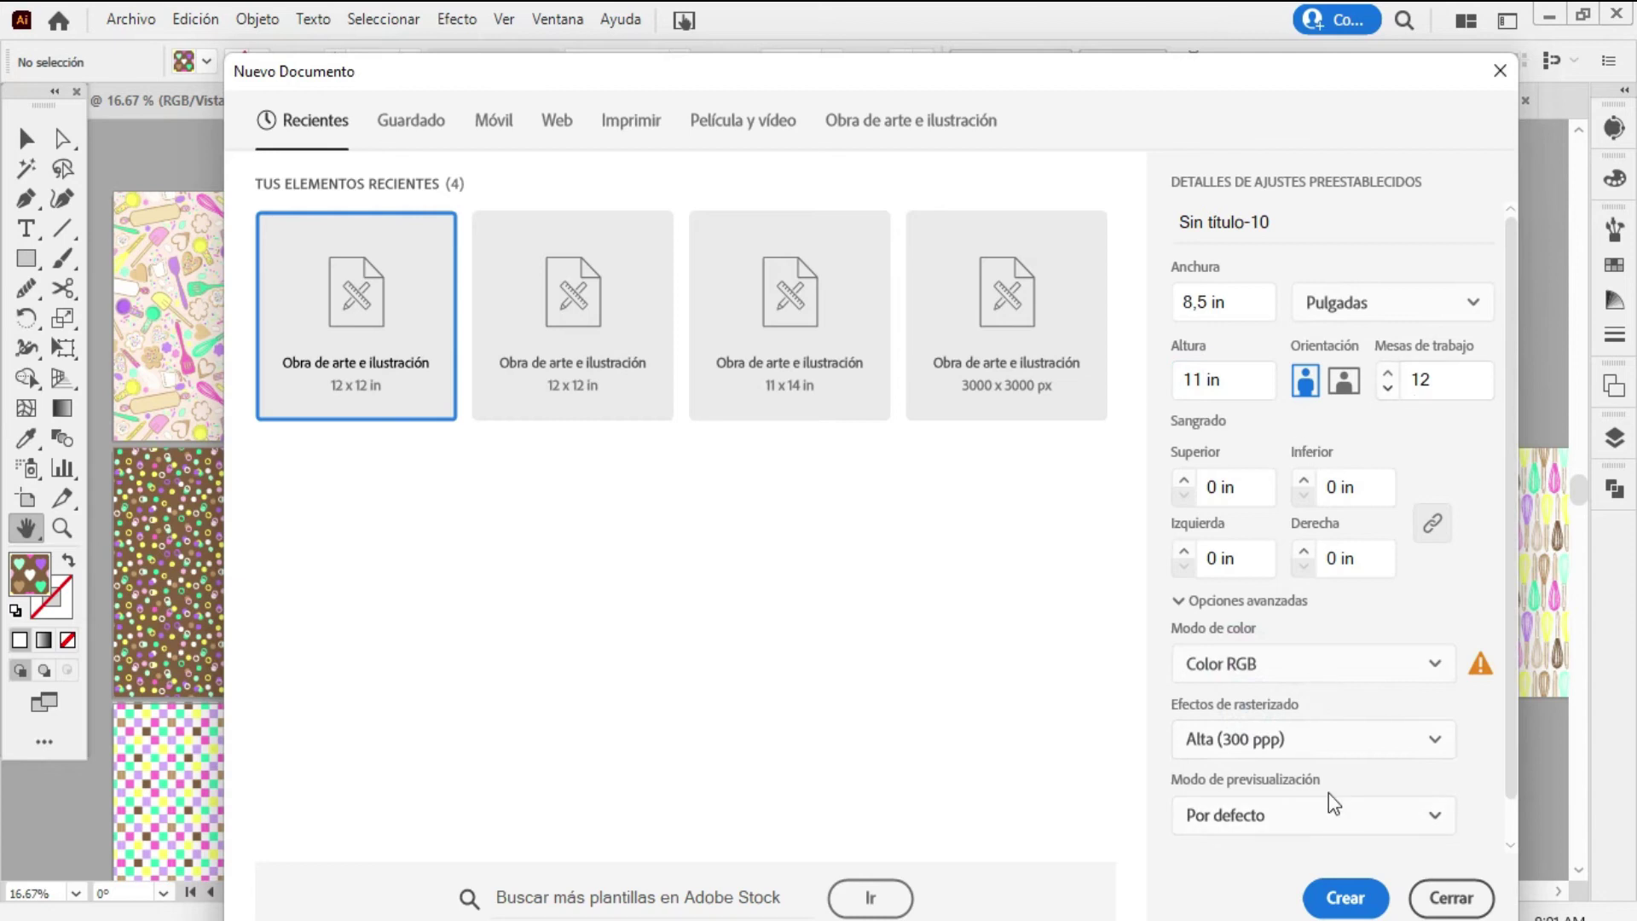
pyautogui.click(1344, 895)
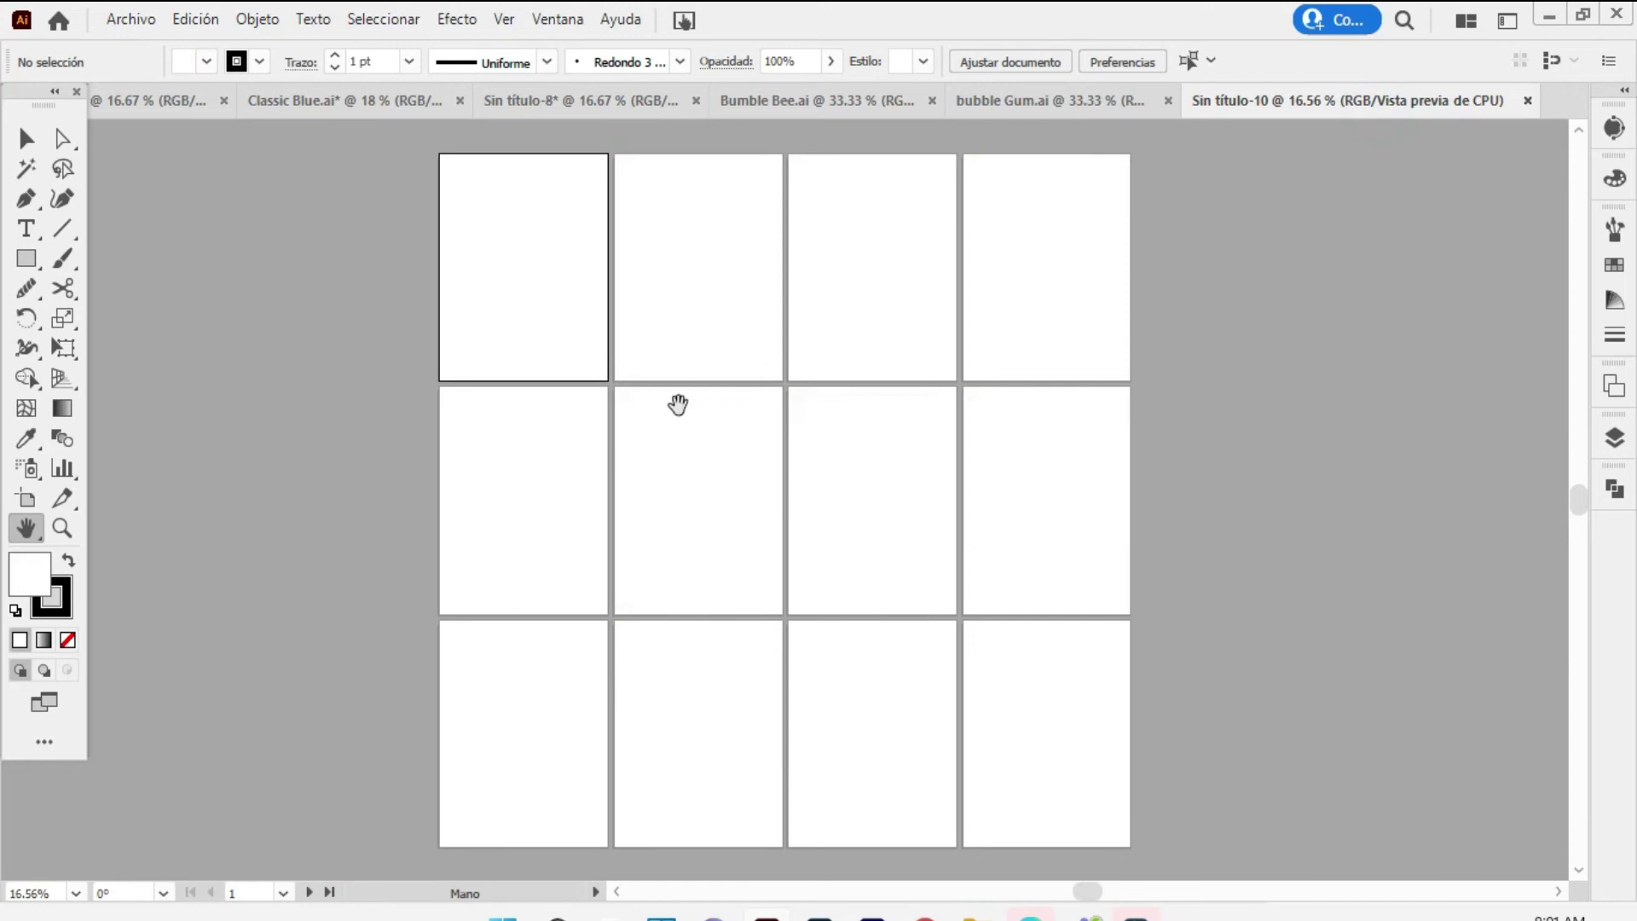
# Draw a rectangle covering artboard 1 and Alt-drag a copy onto artboard 2
pyautogui.click(26, 257)
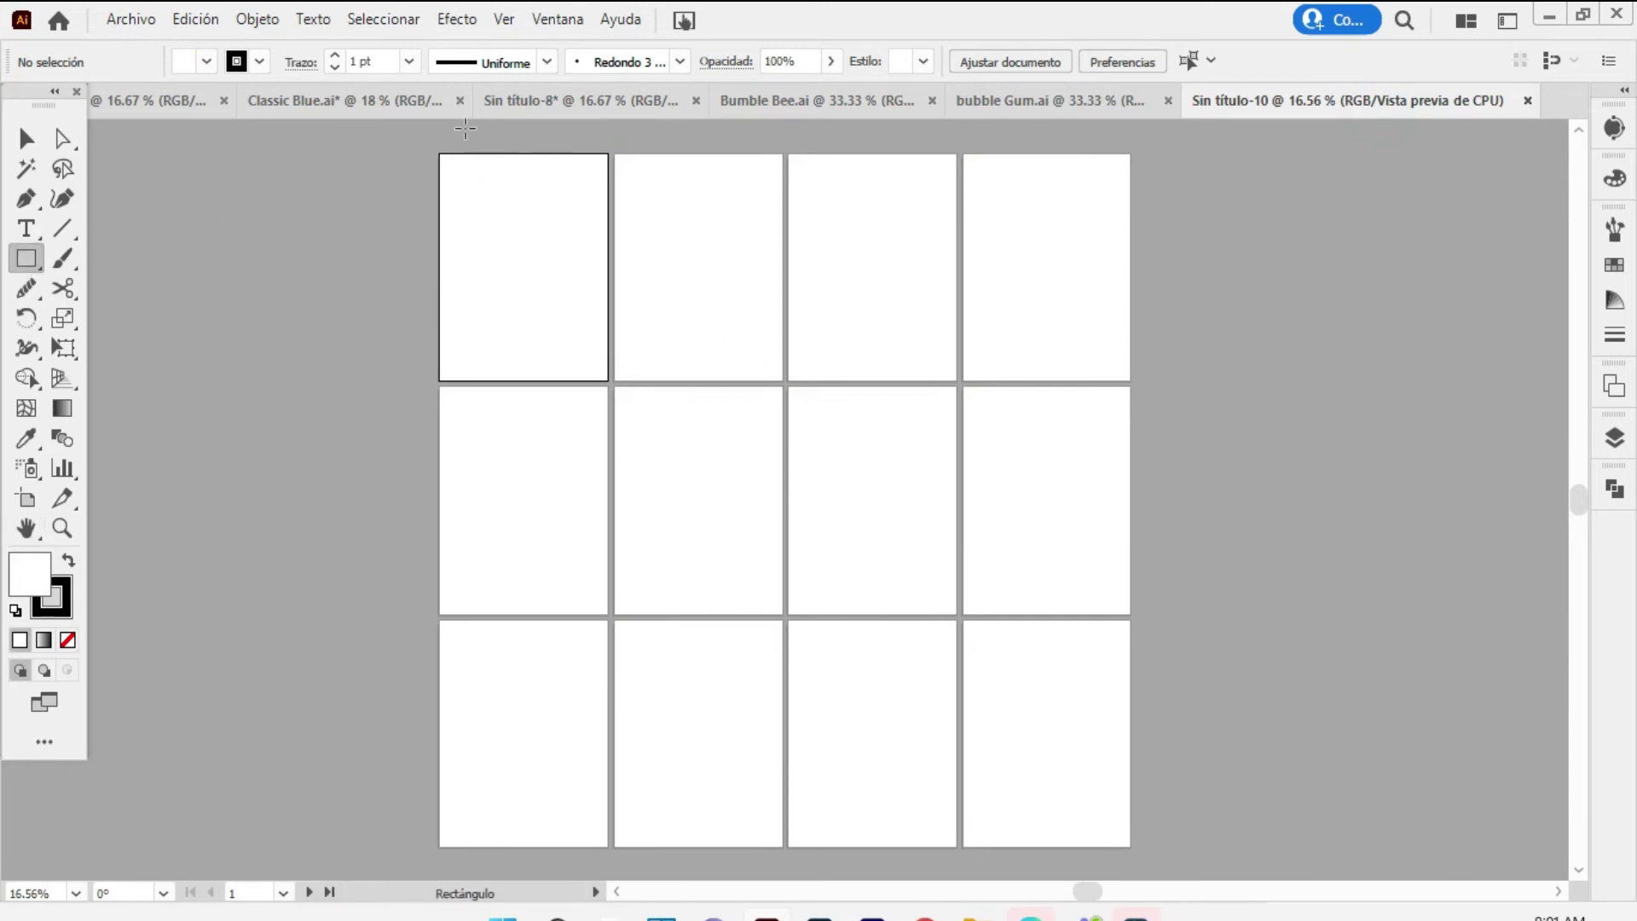
pyautogui.moveTo(438, 152); pyautogui.dragTo(608, 379)
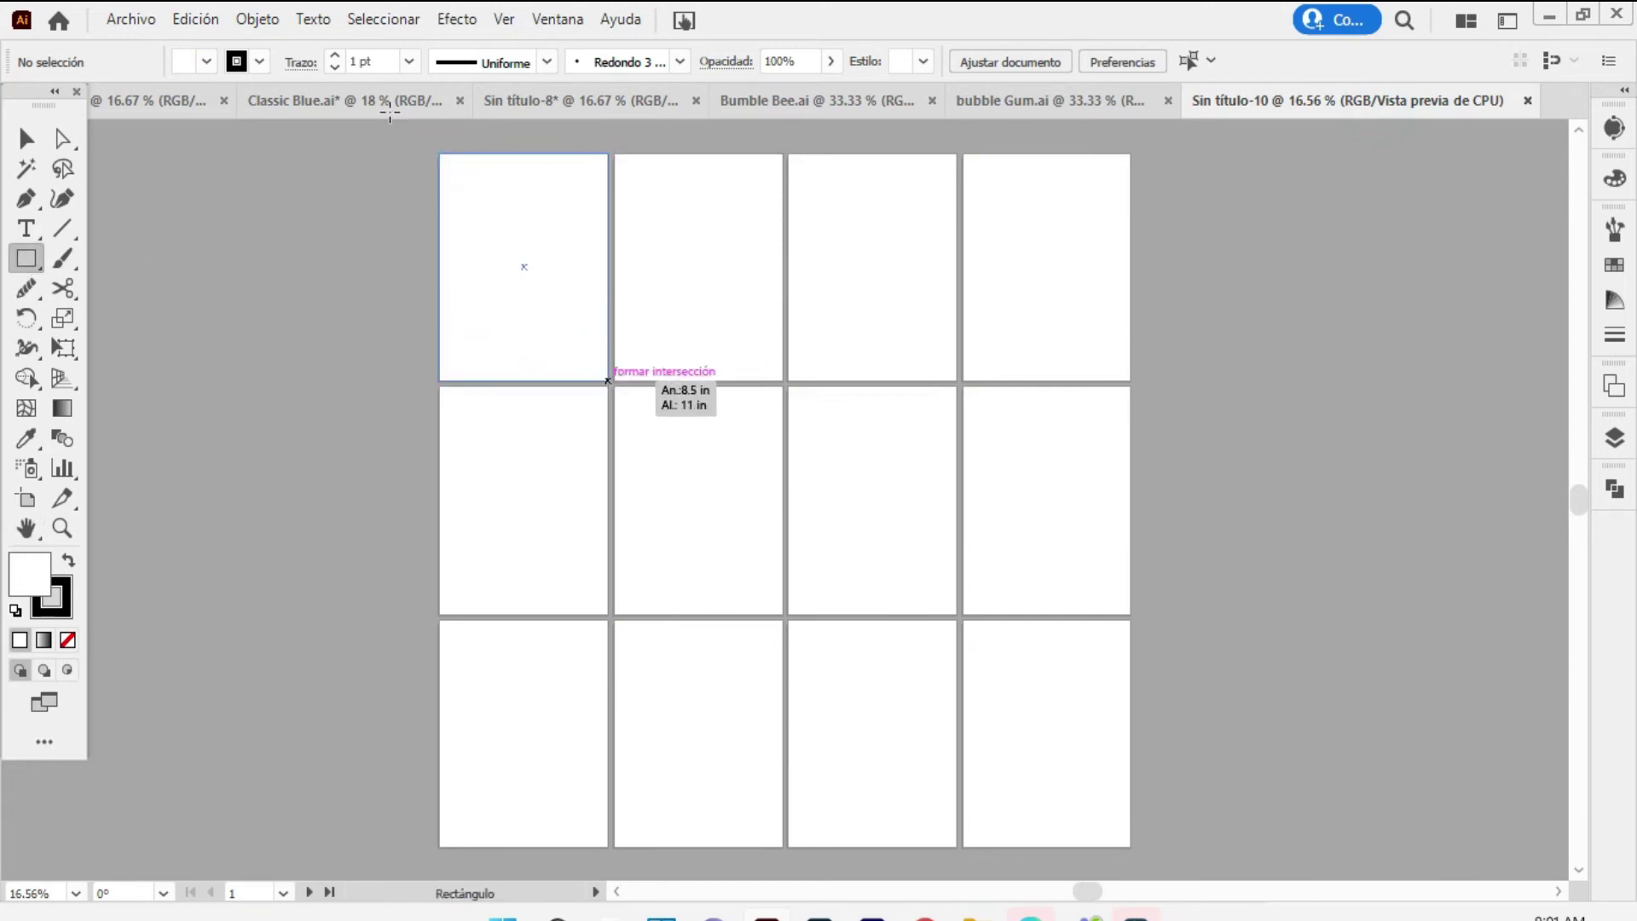
pyautogui.press('v')
pyautogui.moveTo(581, 266); pyautogui.dragTo(930, 267)
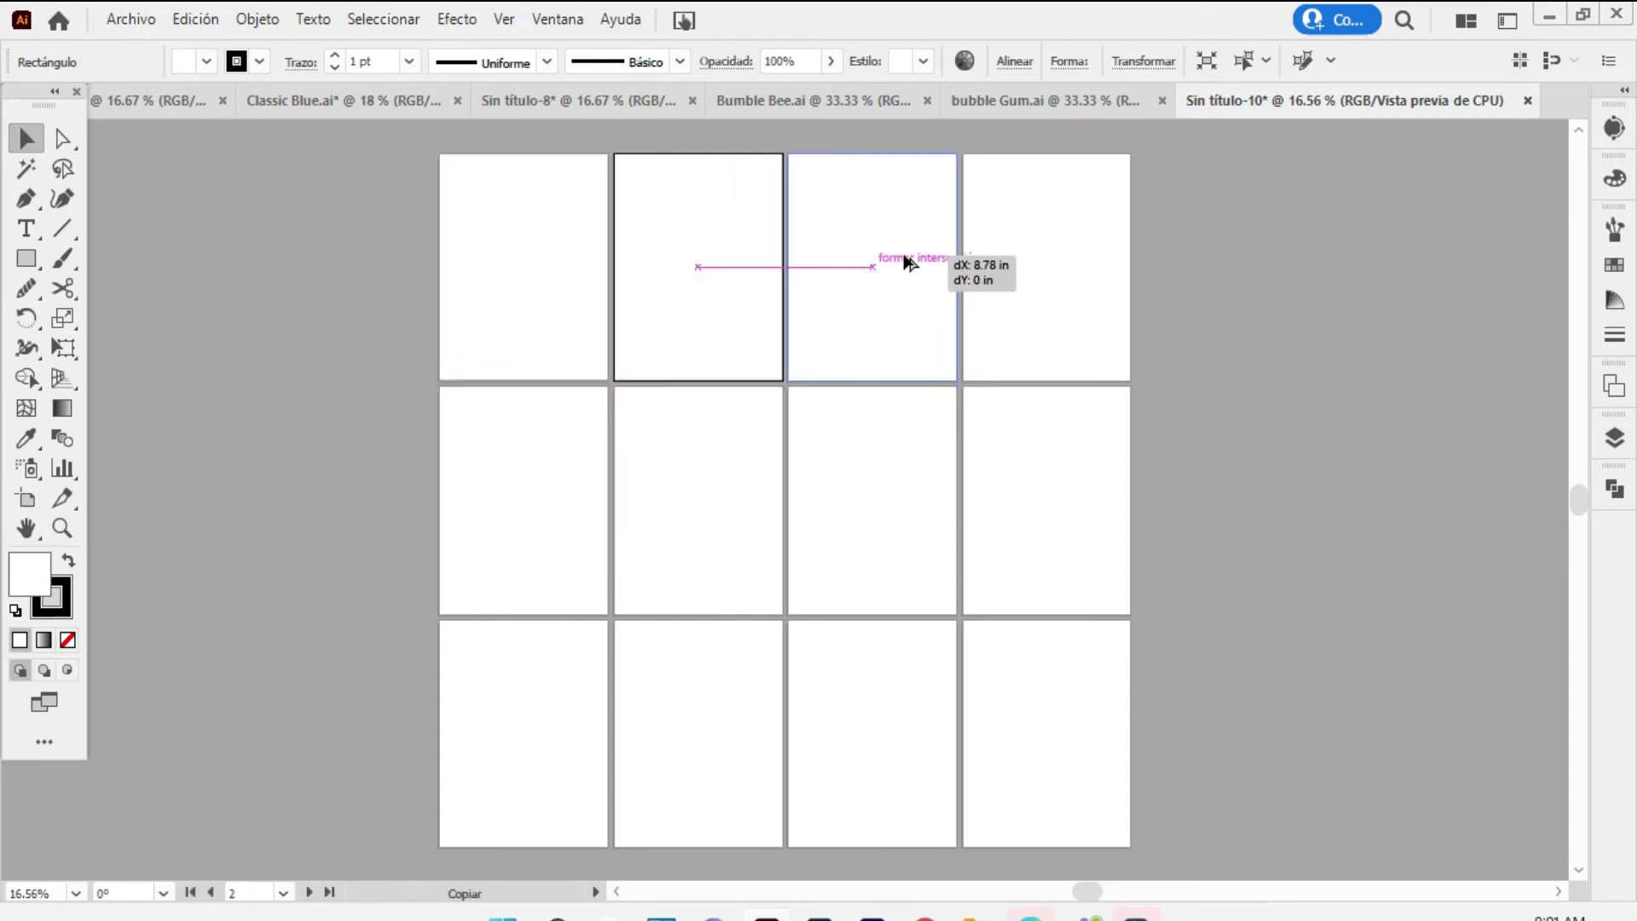
# Bring all pattern tiles from Sin título-8 beside the new artboards and zoom out
pyautogui.click(508, 108)
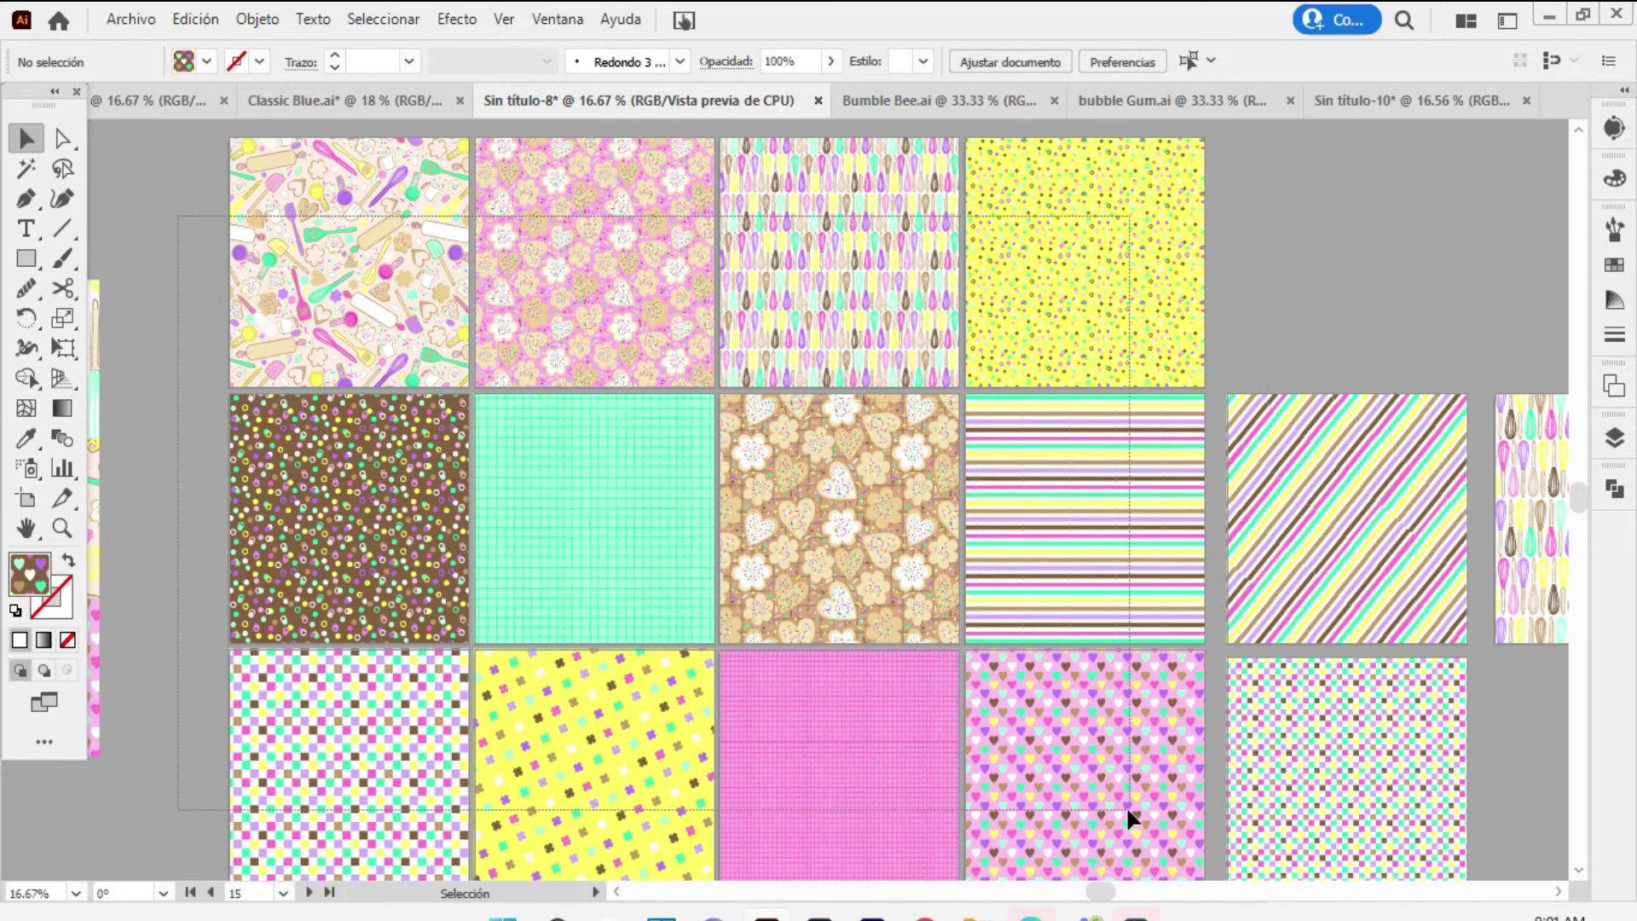
pyautogui.moveTo(203, 220); pyautogui.dragTo(1132, 822)
pyautogui.moveTo(1125, 176); pyautogui.dragTo(1381, 99)
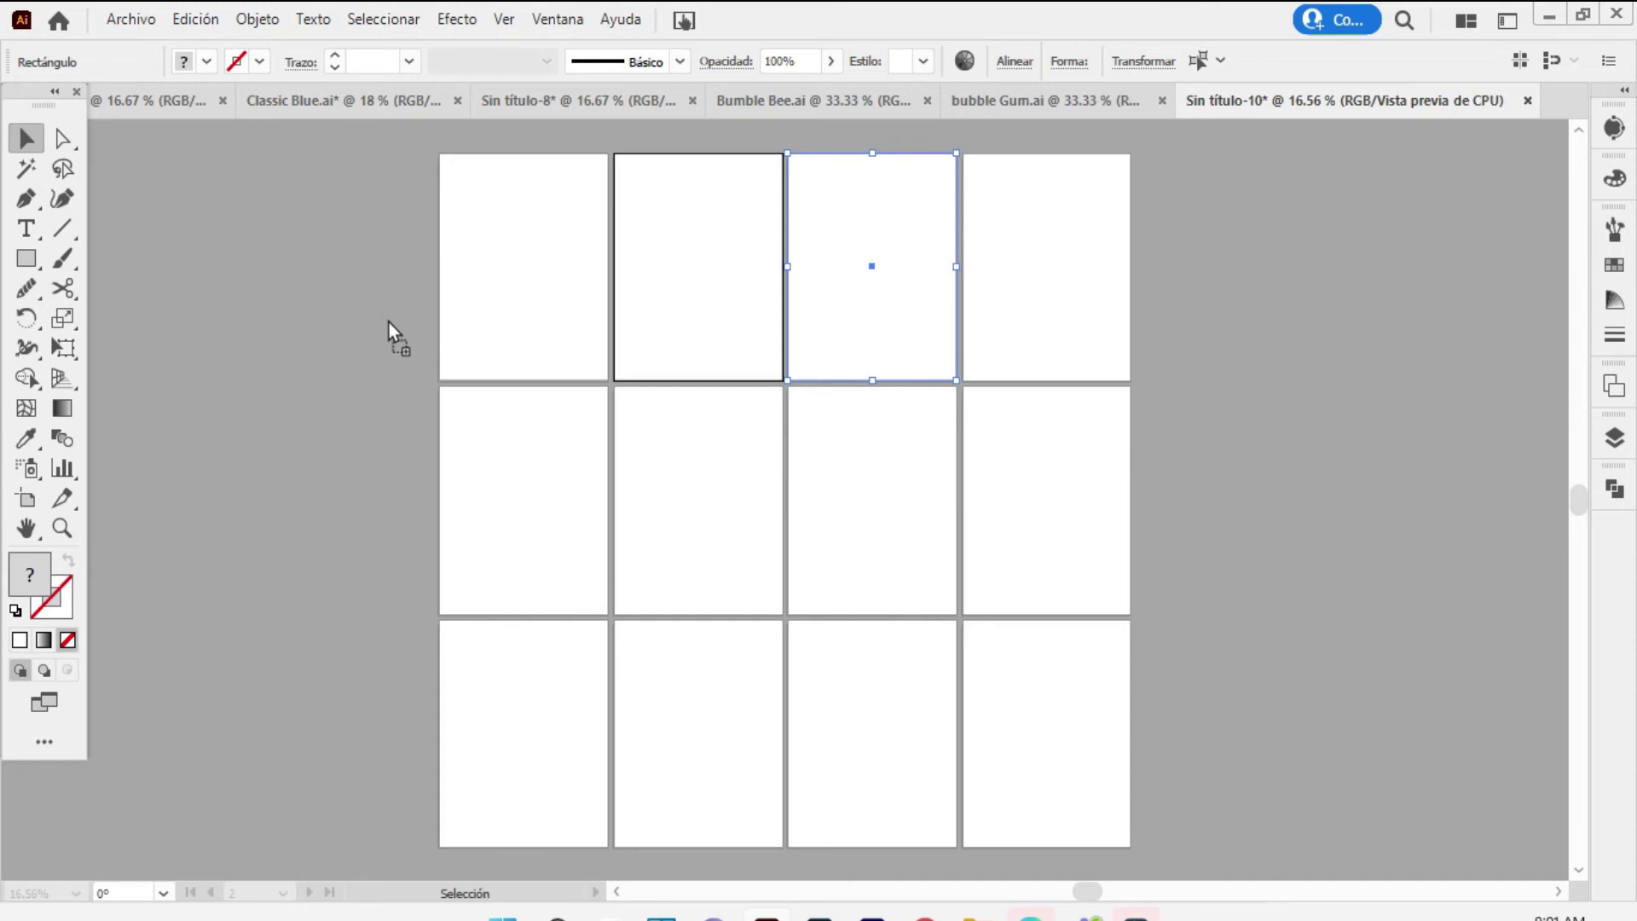
pyautogui.moveTo(384, 321); pyautogui.dragTo(384, 322)
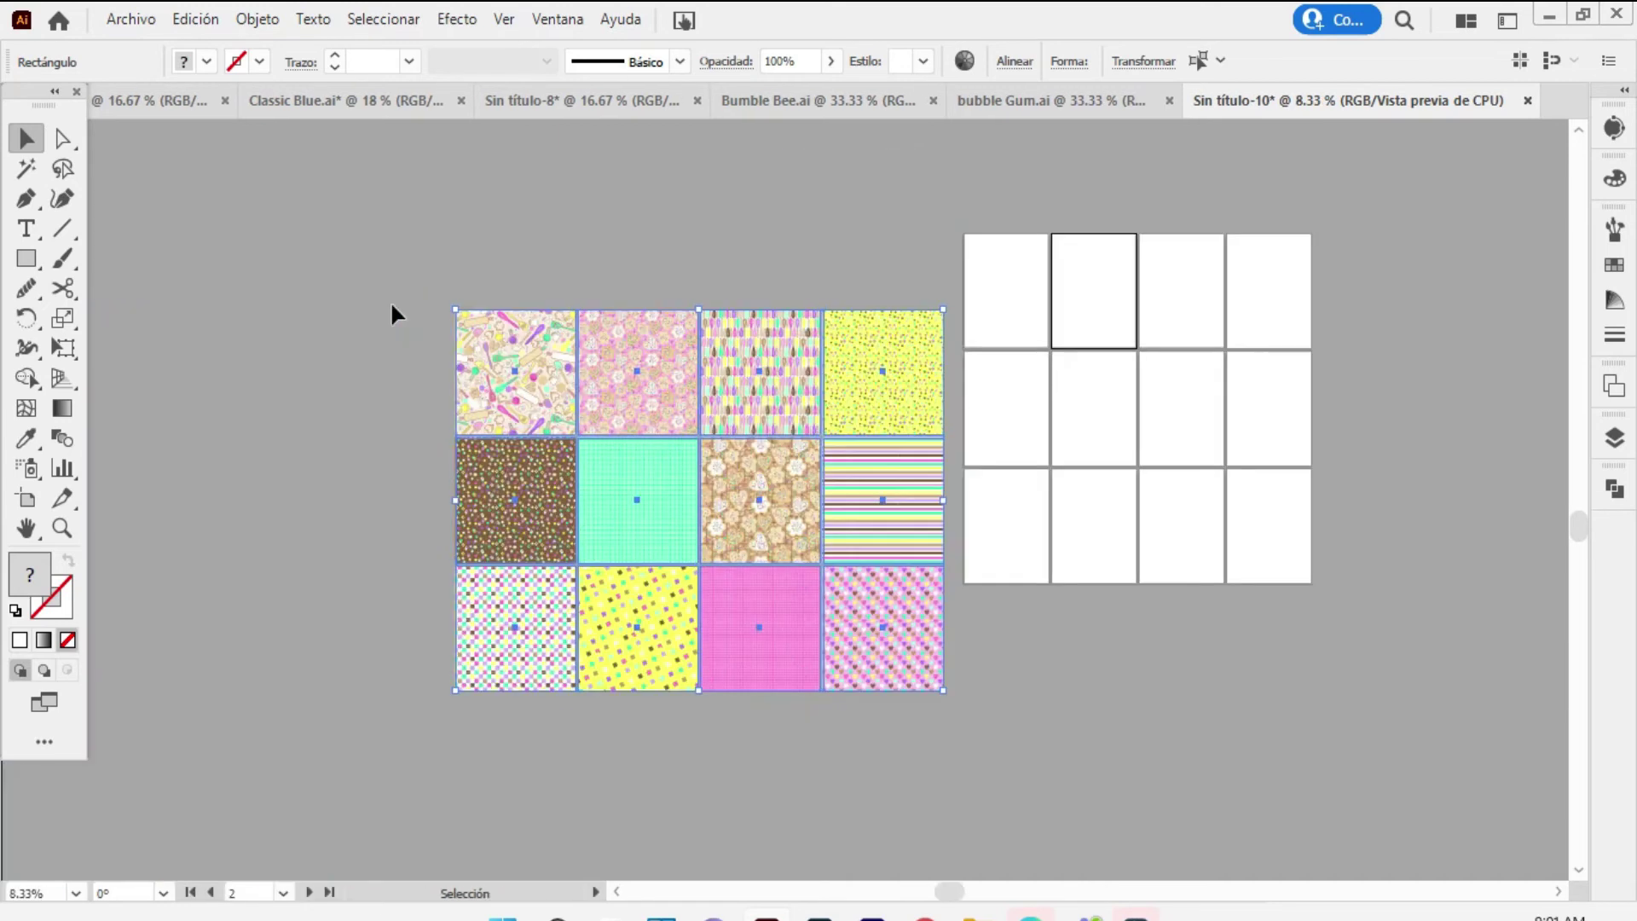
pyautogui.hotkey('ctrl', '-')
pyautogui.hotkey('ctrl', '-')
# Eyedropper the first three pattern fills, including the pink one, onto artboards 1-3
pyautogui.click(670, 184)
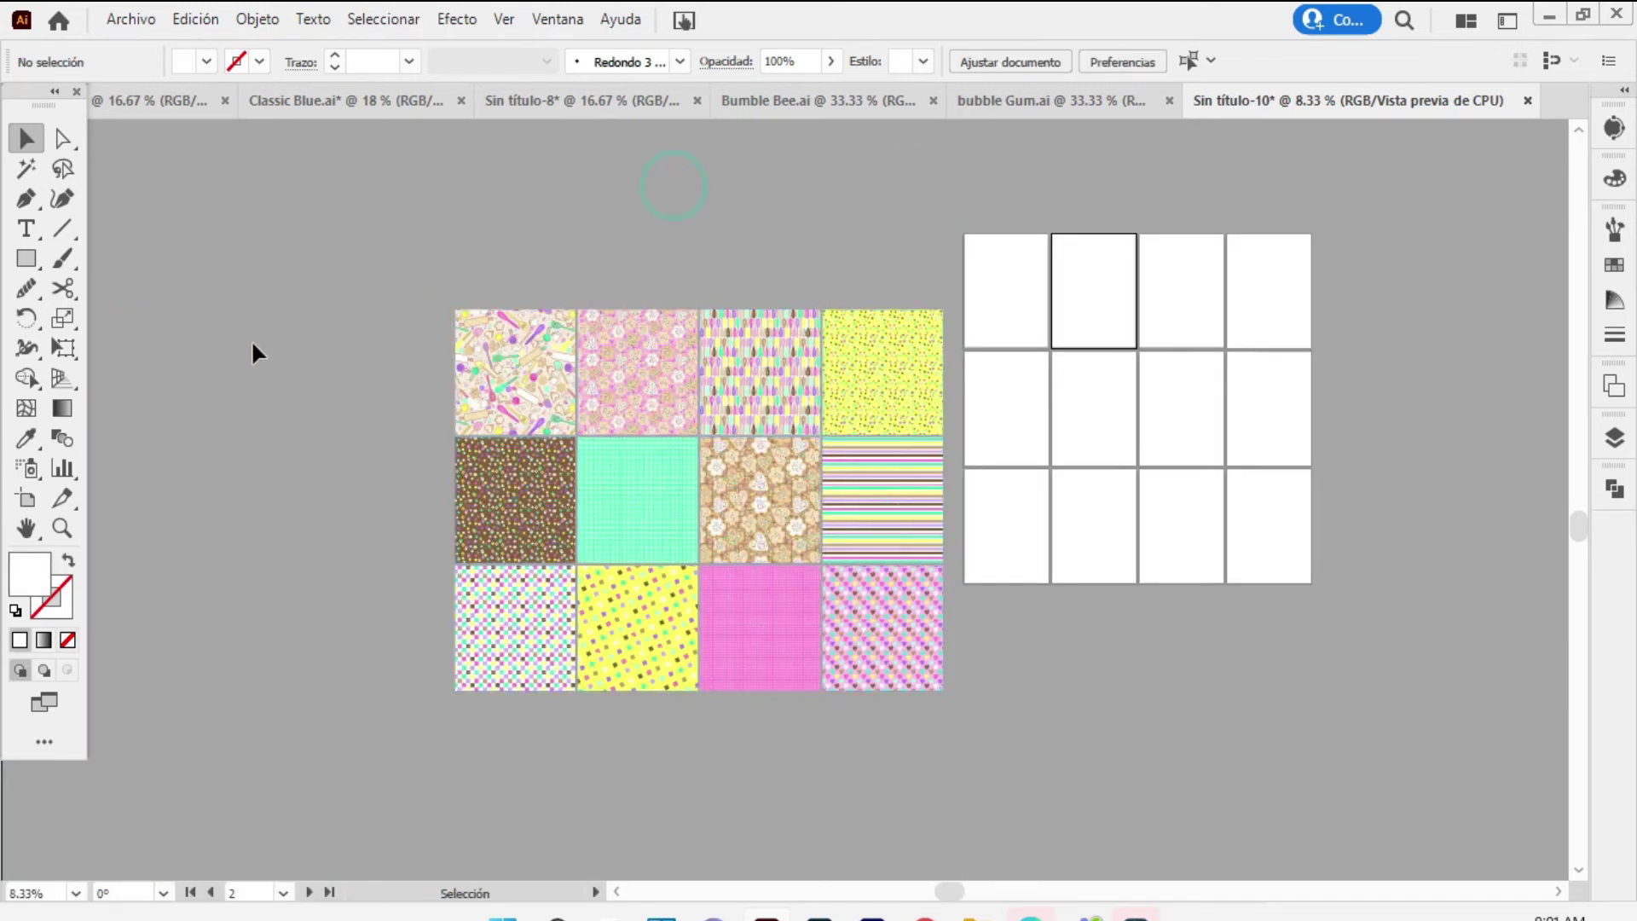
pyautogui.click(26, 438)
pyautogui.click(1008, 281)
pyautogui.click(514, 363)
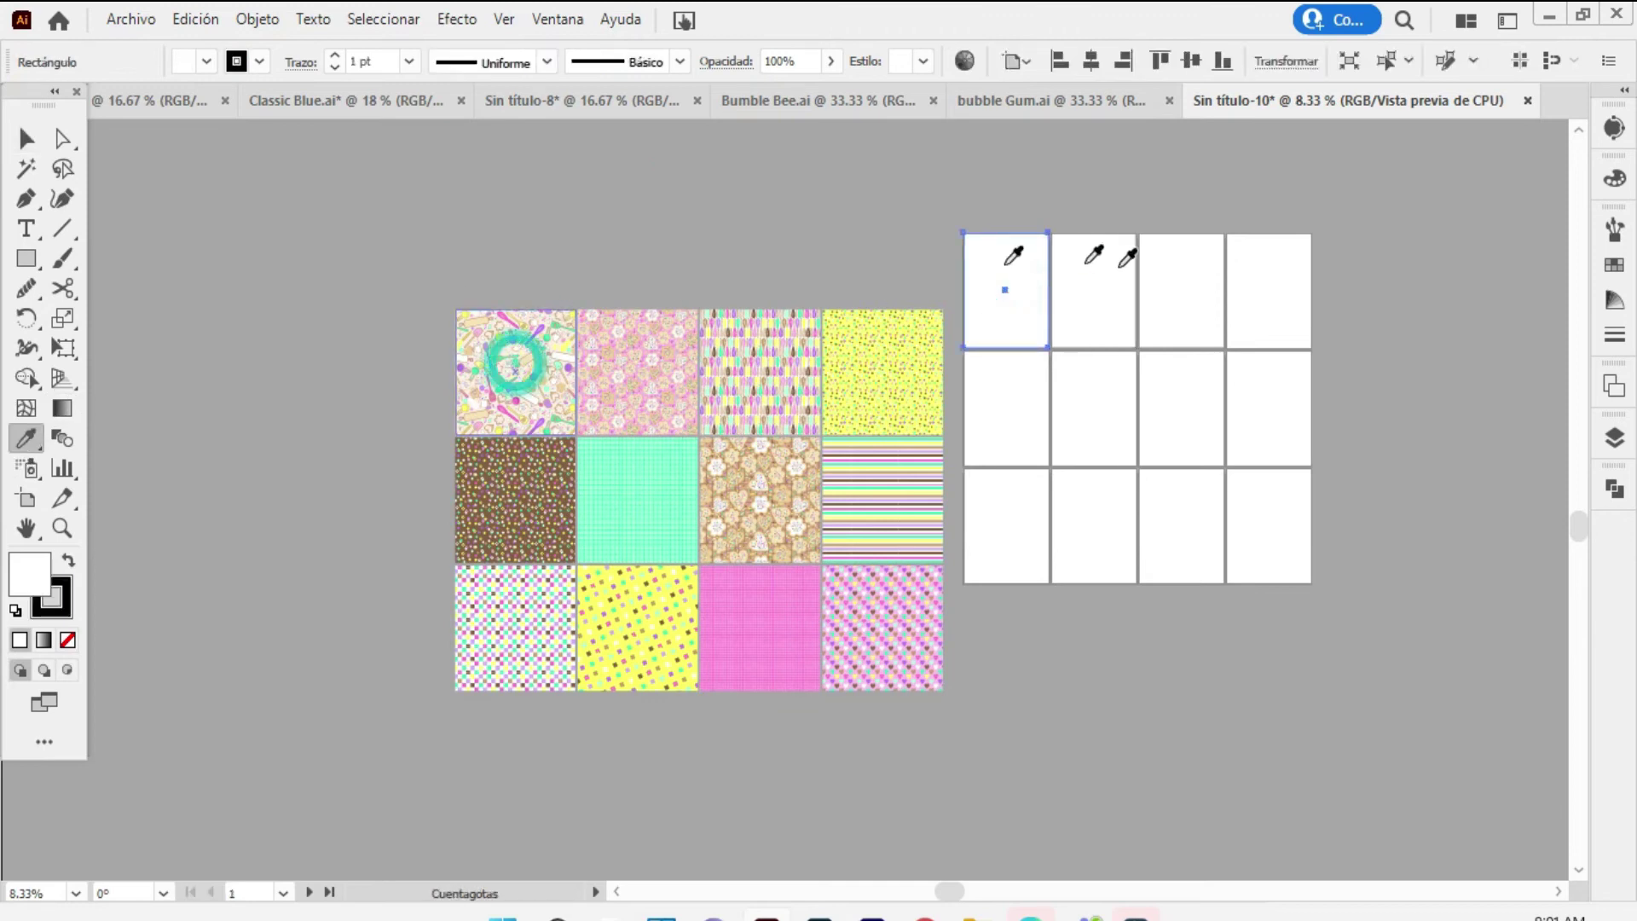
pyautogui.keyDown('ctrl'); pyautogui.click(1092, 268); pyautogui.keyUp('ctrl')
pyautogui.click(640, 356)
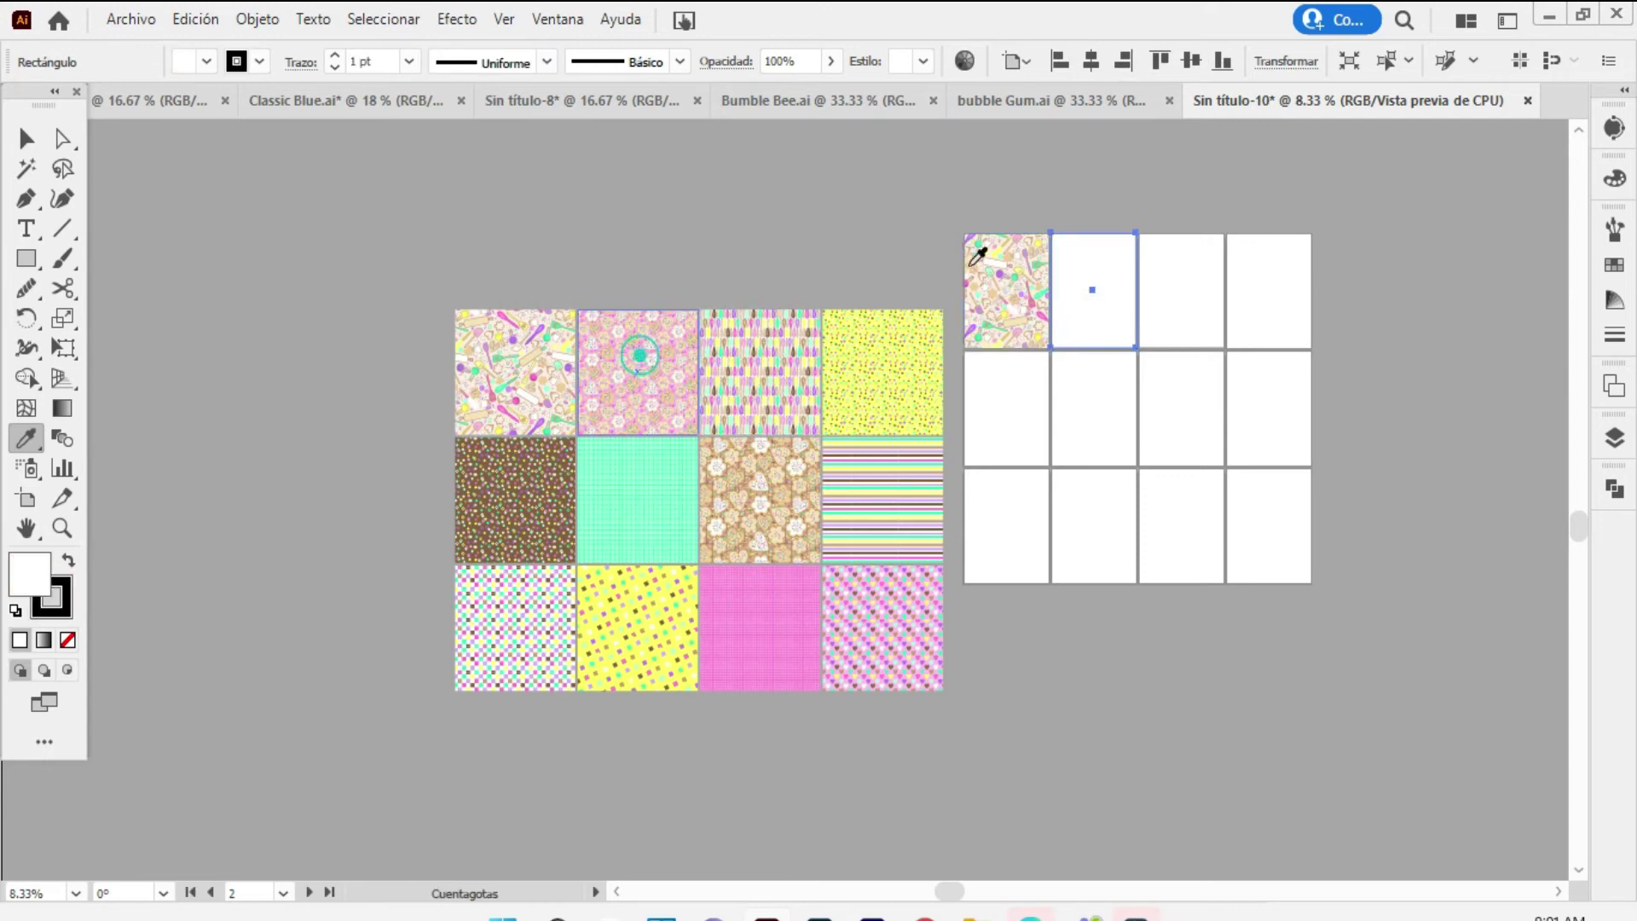
pyautogui.keyDown('ctrl'); pyautogui.click(1174, 274); pyautogui.keyUp('ctrl')
pyautogui.click(742, 351)
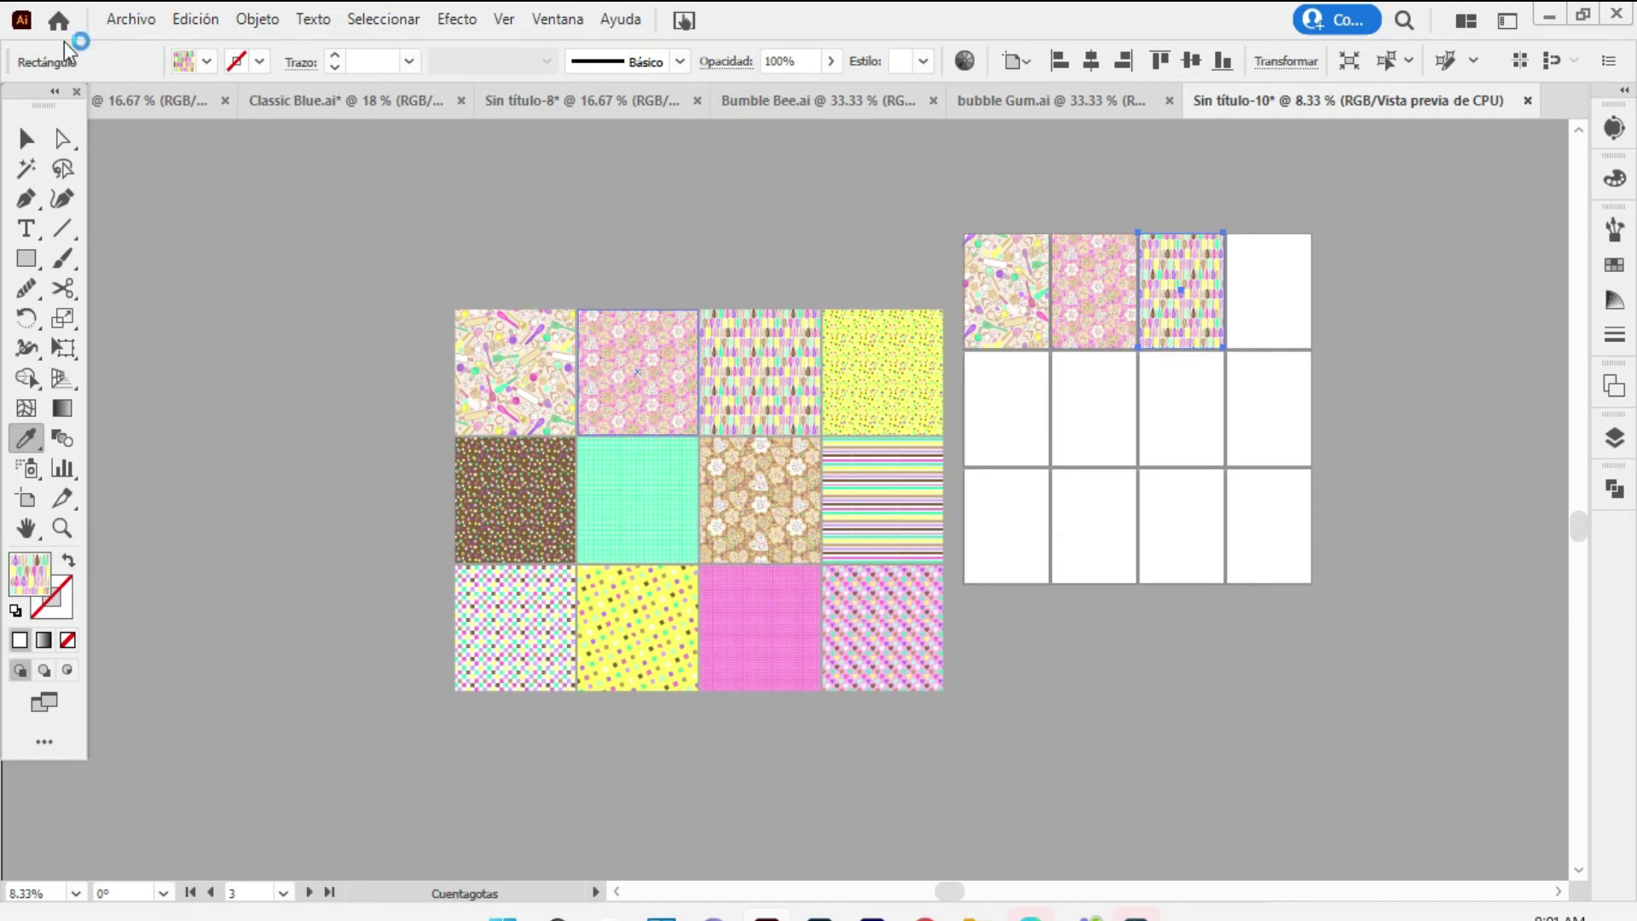
# Delete the twelve source pattern tiles and return to the Bakery folder window
pyautogui.press('v')
pyautogui.moveTo(398, 265); pyautogui.dragTo(905, 707)
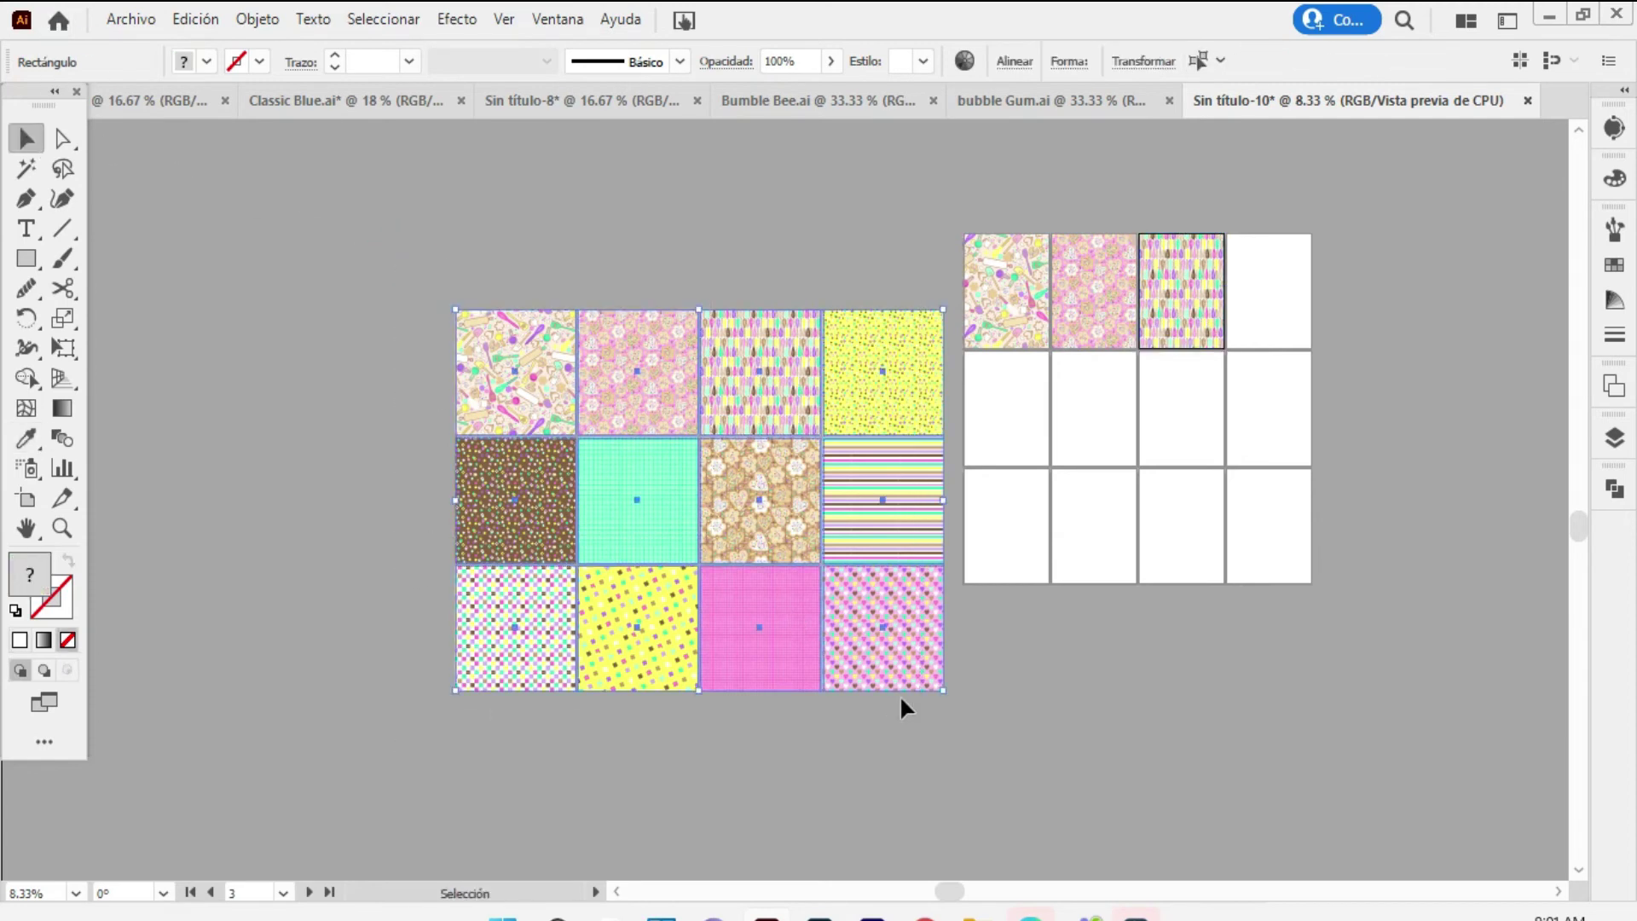
pyautogui.press('Delete')
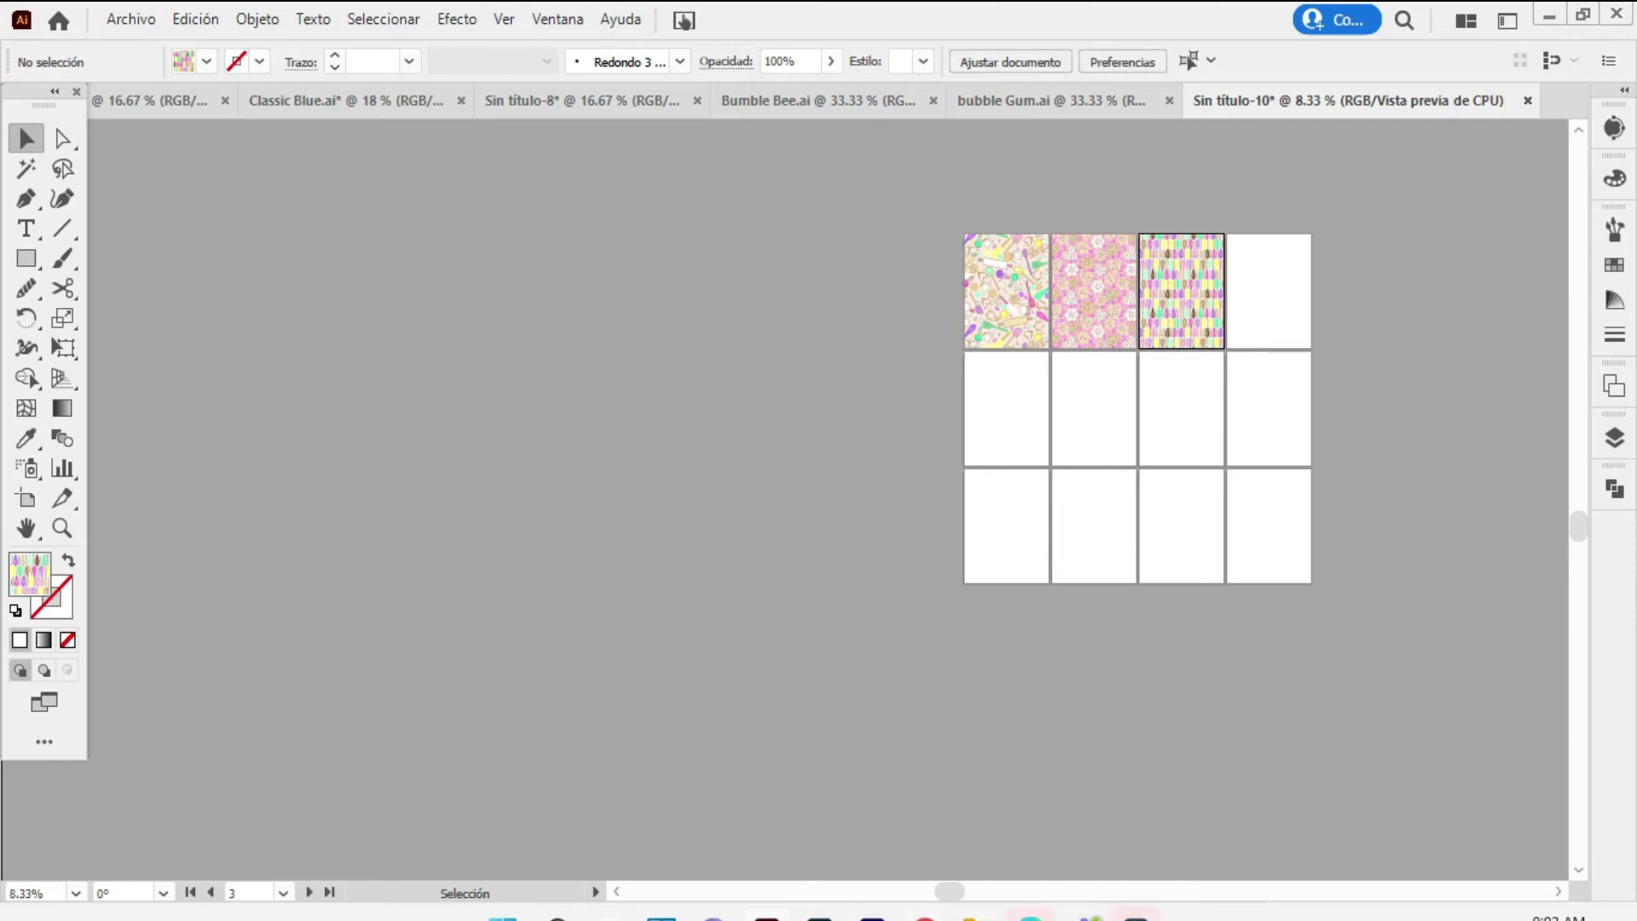
pyautogui.moveTo(974, 911)
pyautogui.click(844, 793)
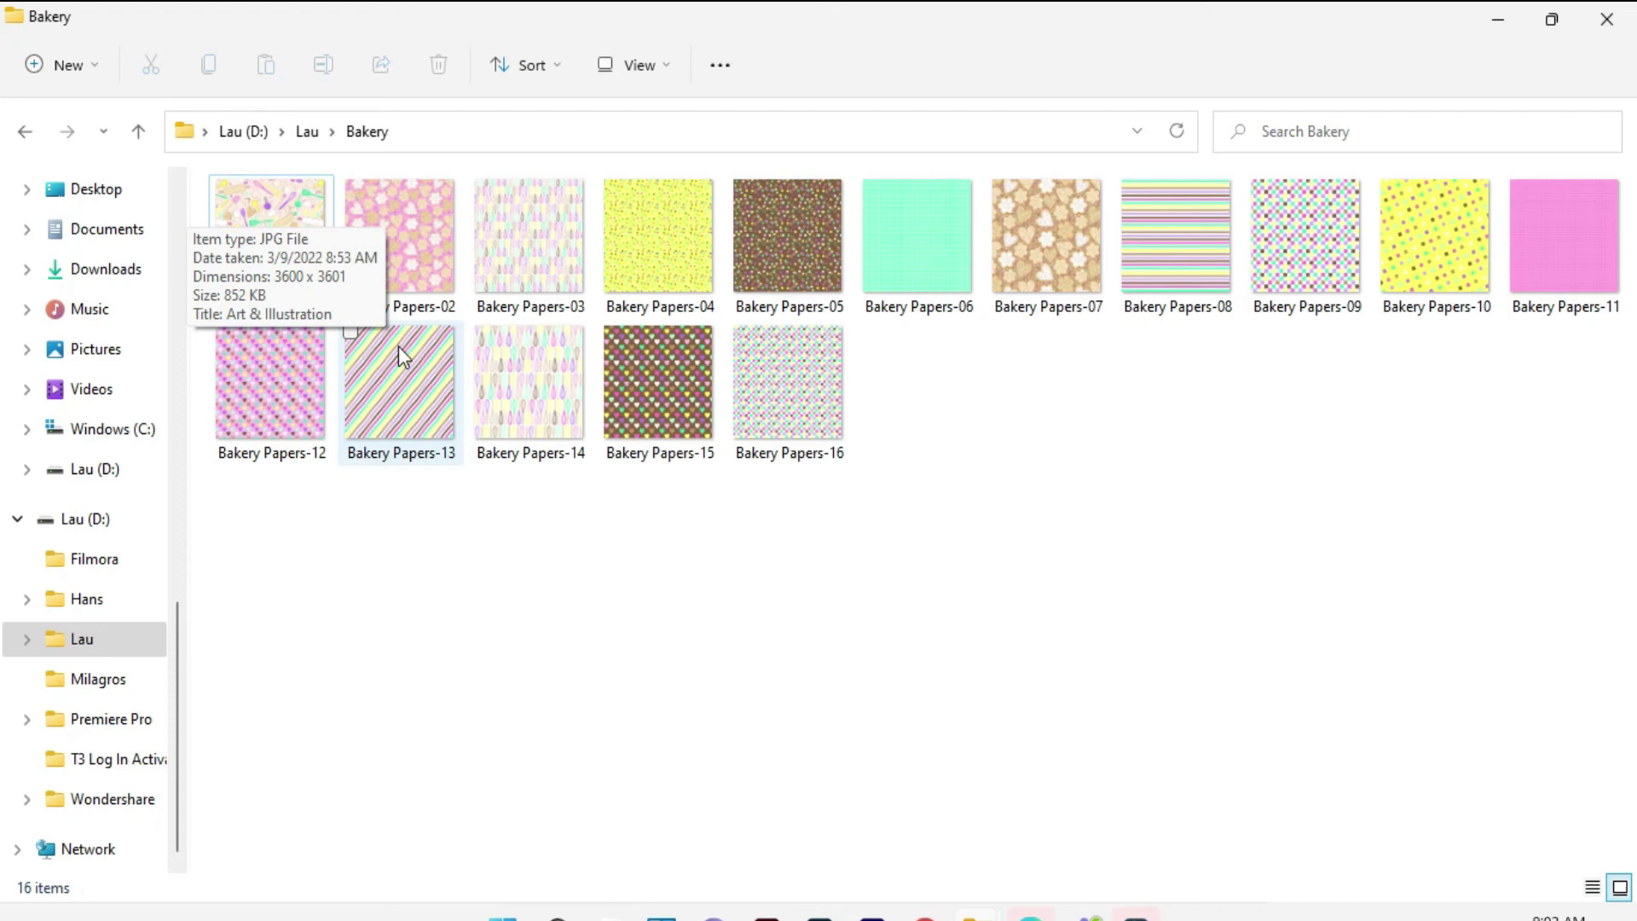
pyautogui.moveTo(269, 237)
pyautogui.click(334, 582)
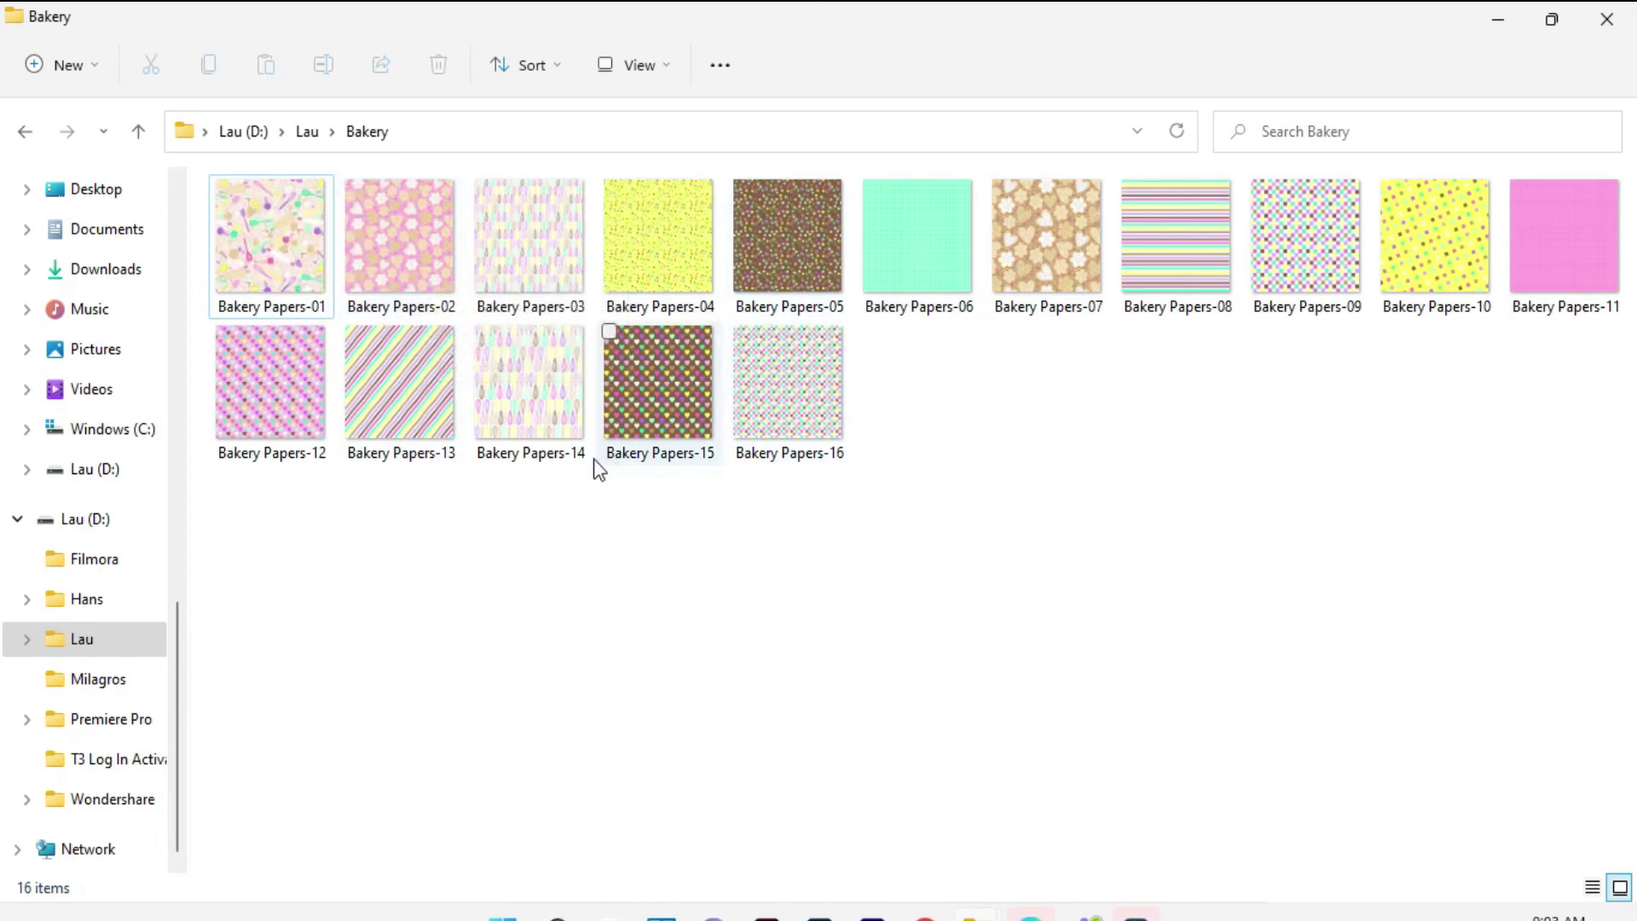
# Make a 'Bakery papers' subfolder and copy all sixteen Bakery Papers JPEGs into it
pyautogui.rightClick(458, 568)
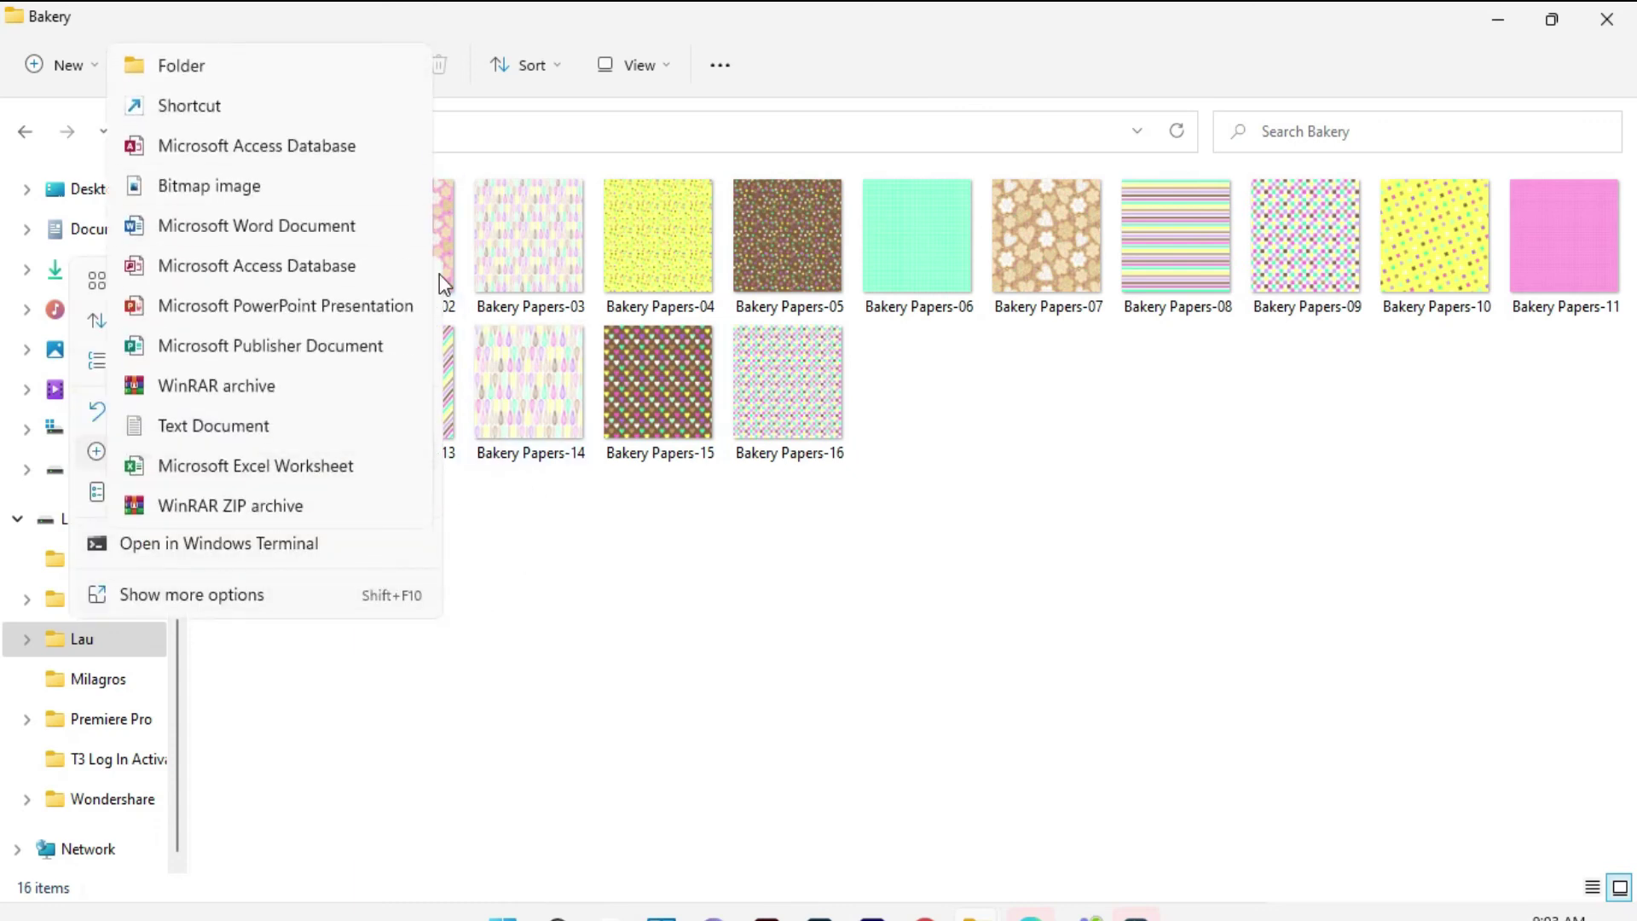
pyautogui.moveTo(141, 451)
pyautogui.click(317, 65)
pyautogui.write('Ba')
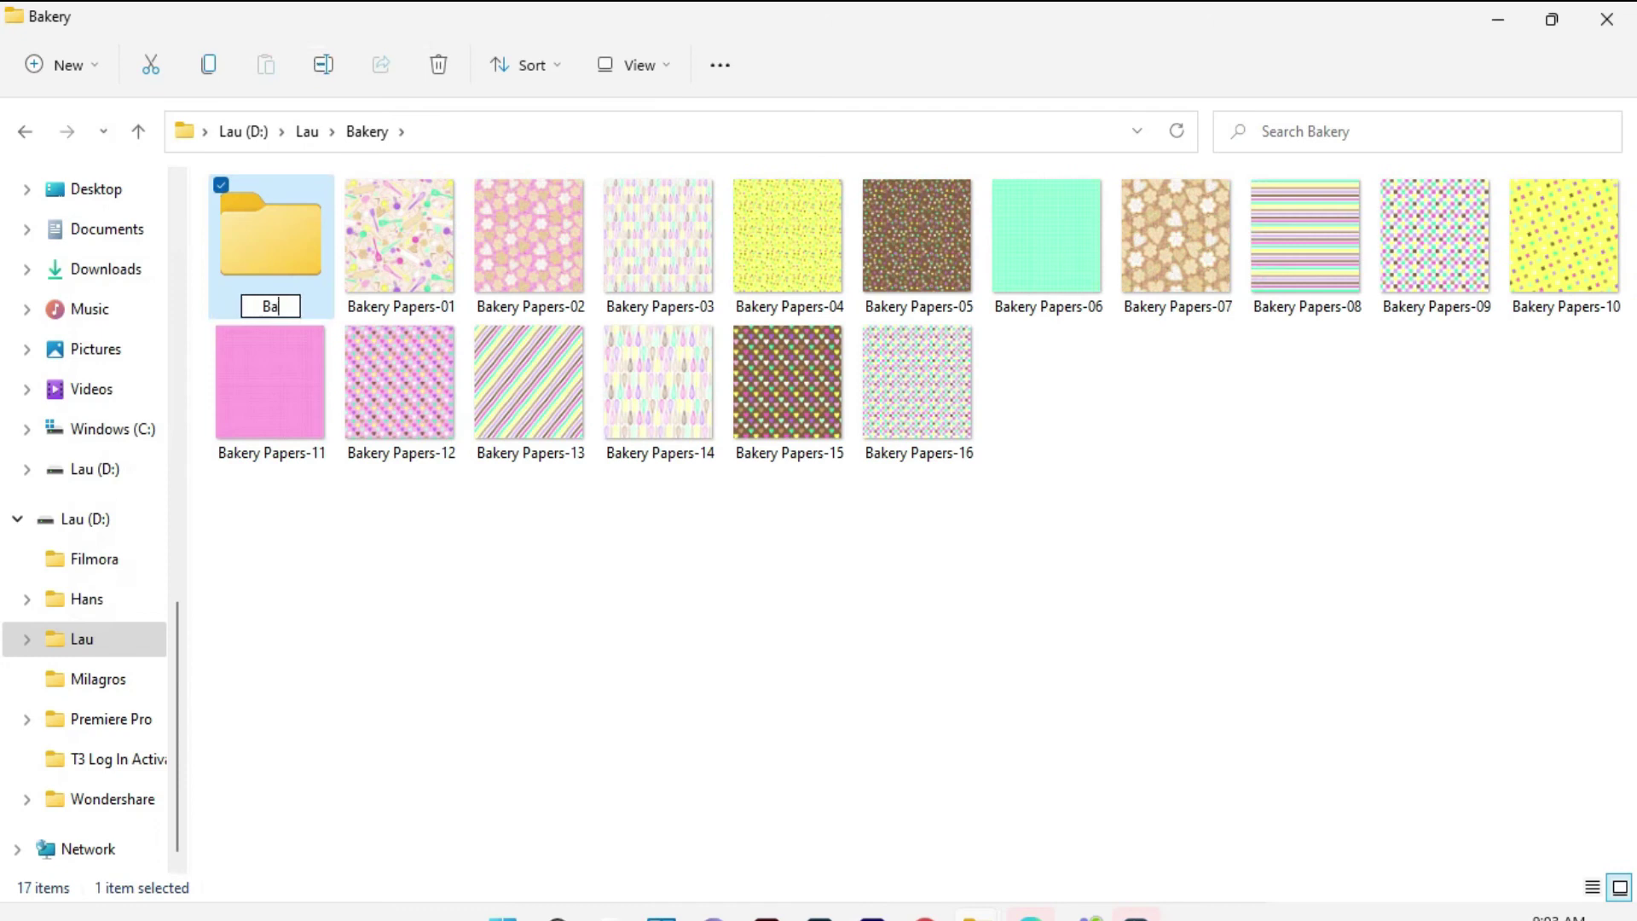
pyautogui.write('kery papers')
pyautogui.click(399, 235)
pyautogui.keyDown('shift'); pyautogui.click(897, 389); pyautogui.keyUp('shift')
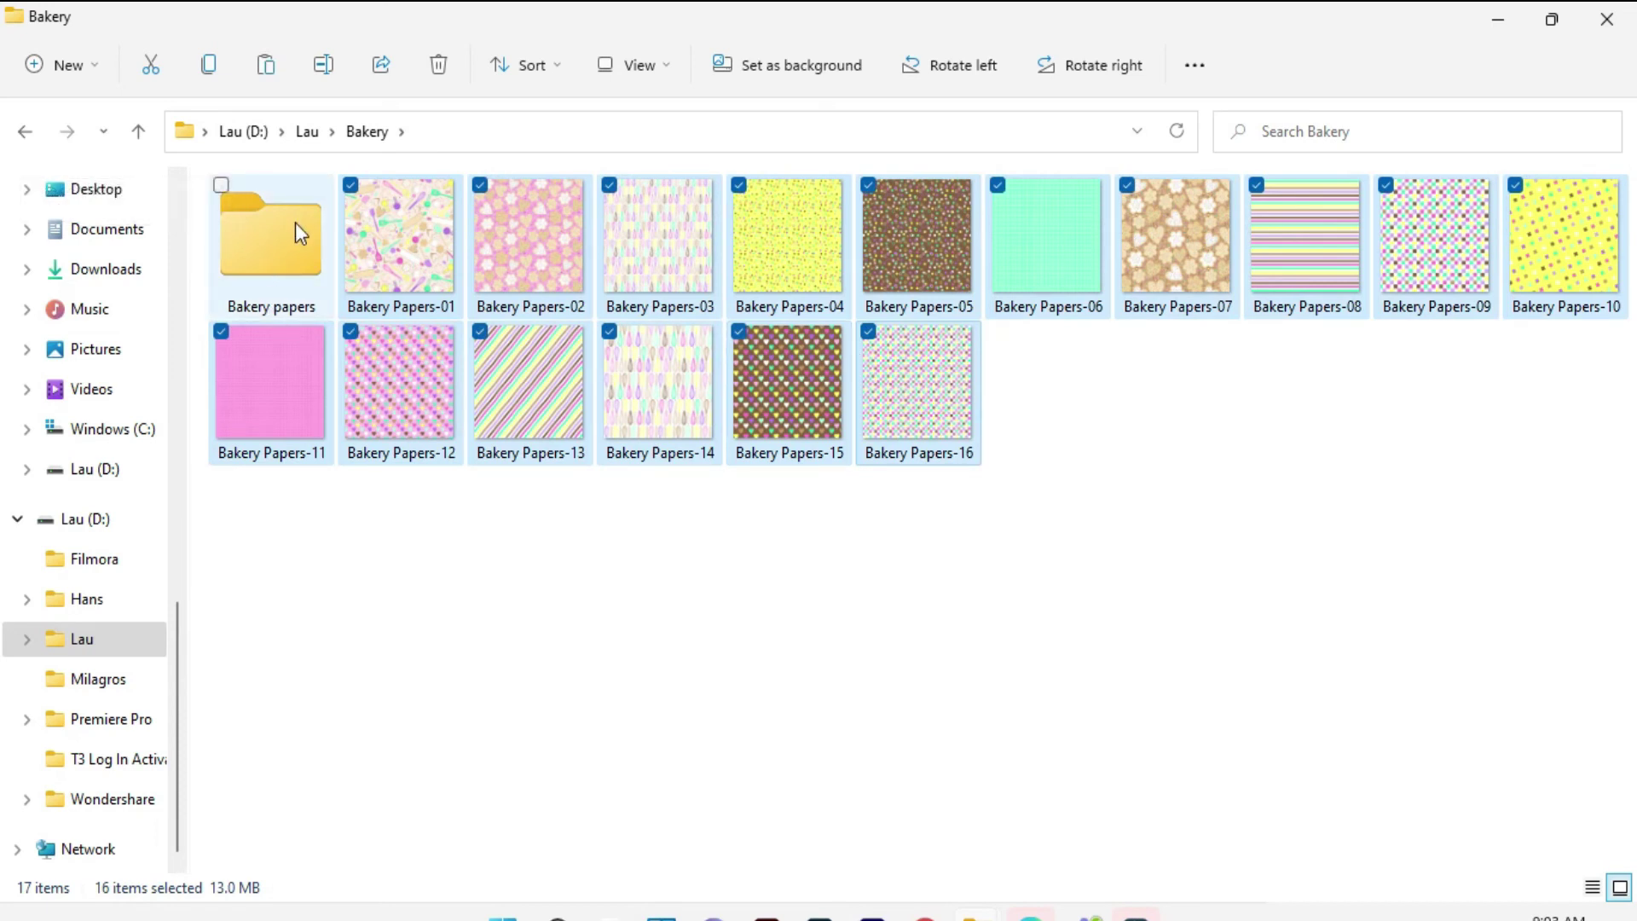
pyautogui.click(258, 256)
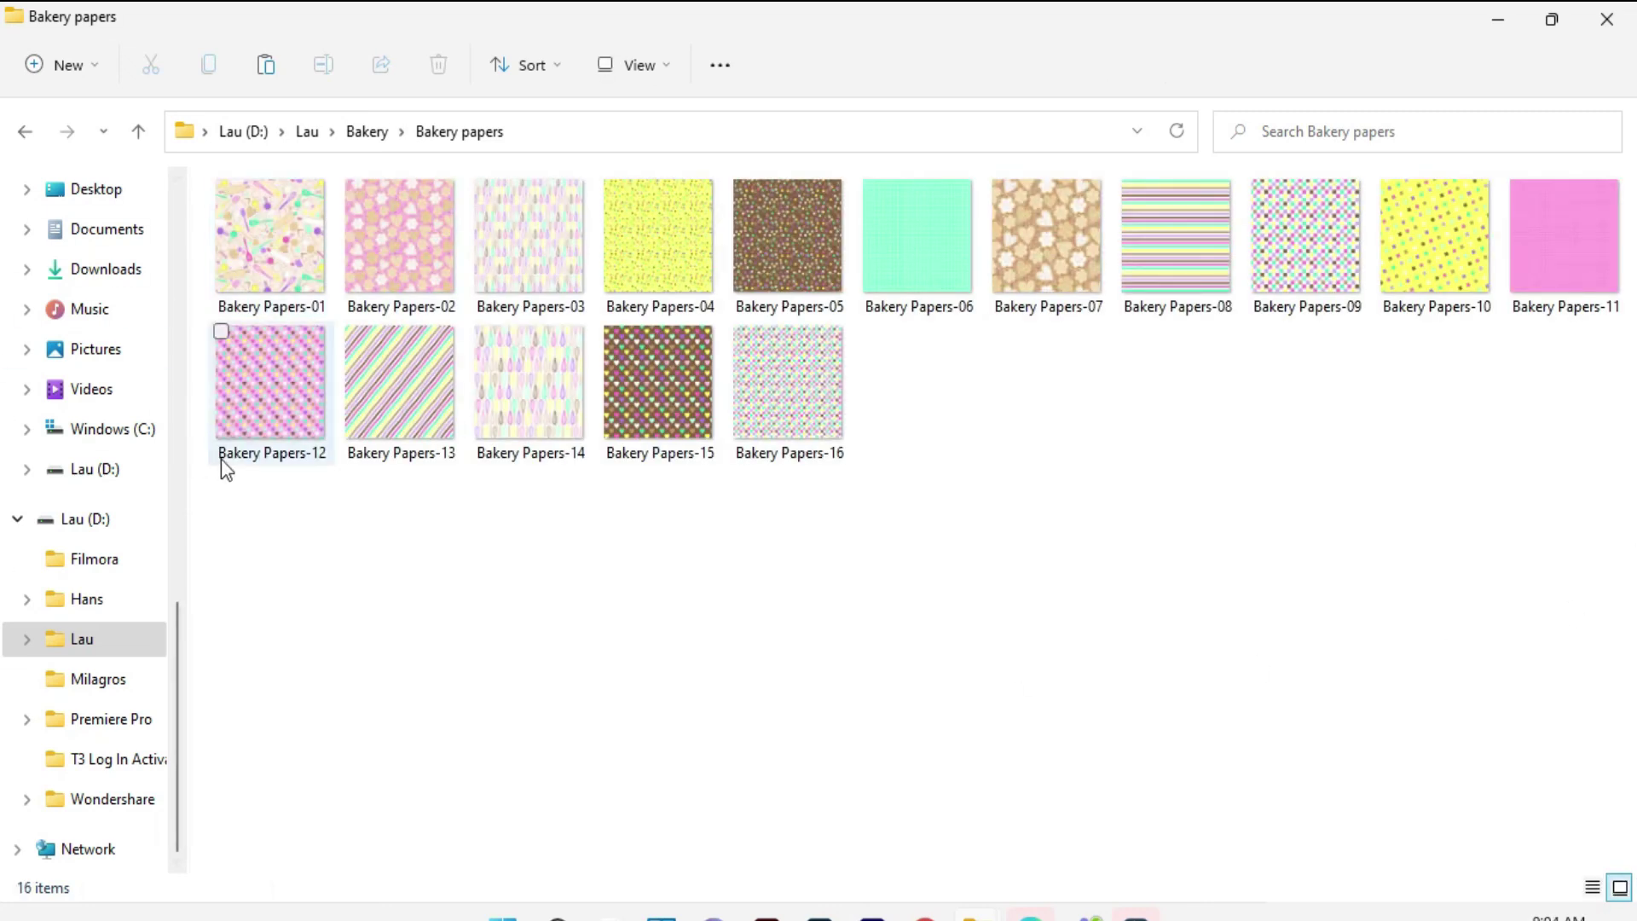
pyautogui.click(366, 136)
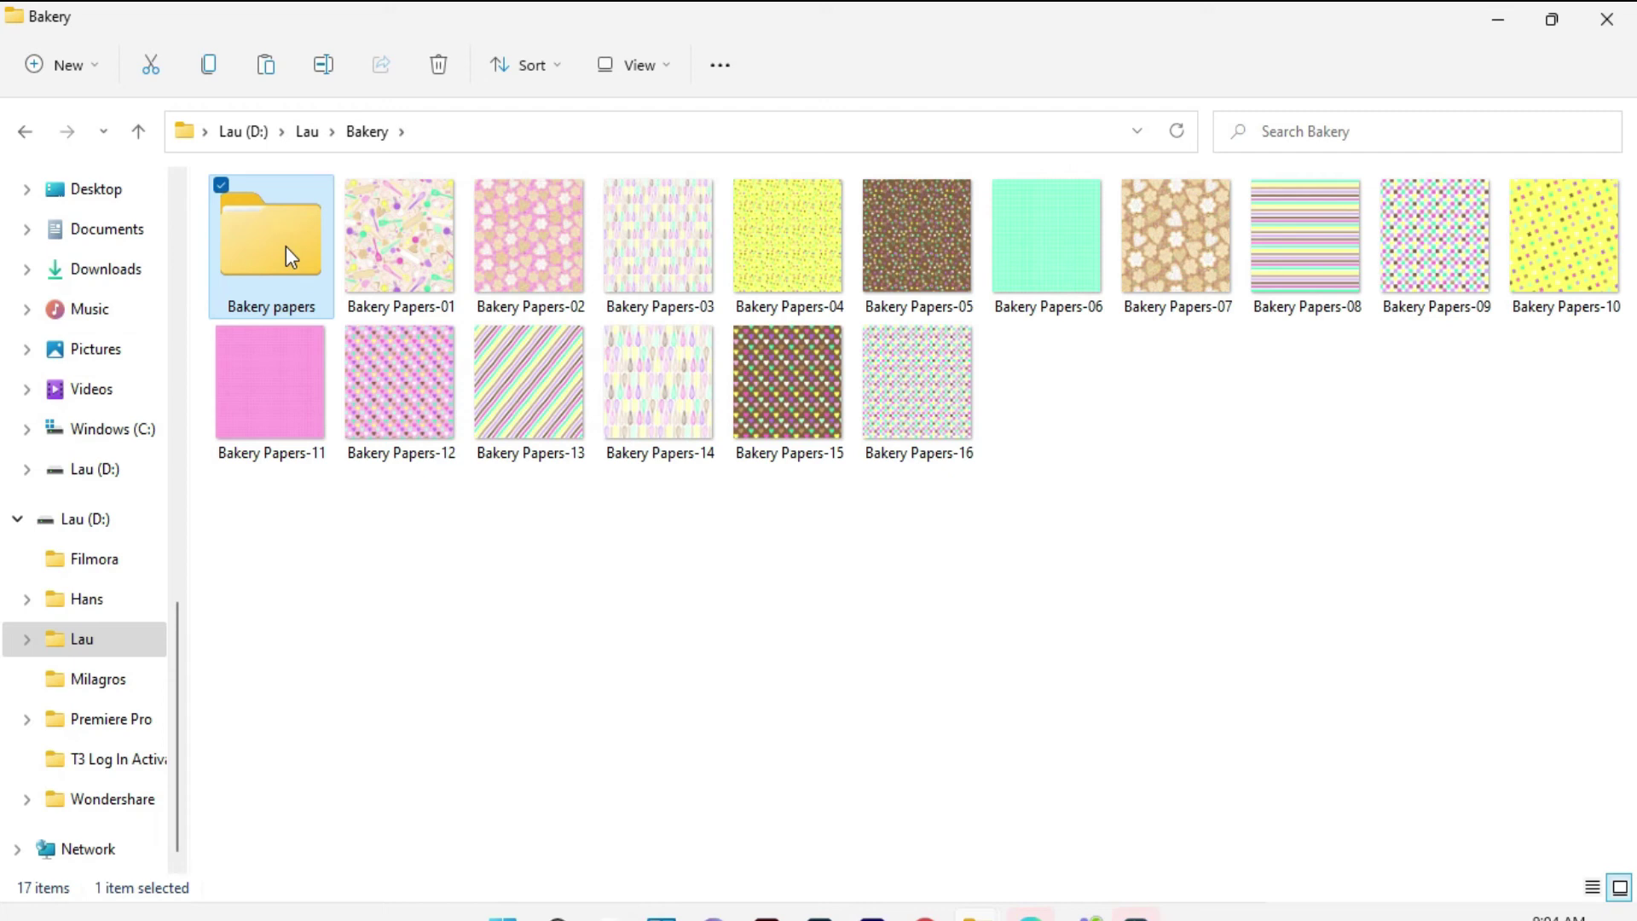
# Archive the Bakery papers folder as ZIP using WinRAR's Add to archive
pyautogui.rightClick(285, 247)
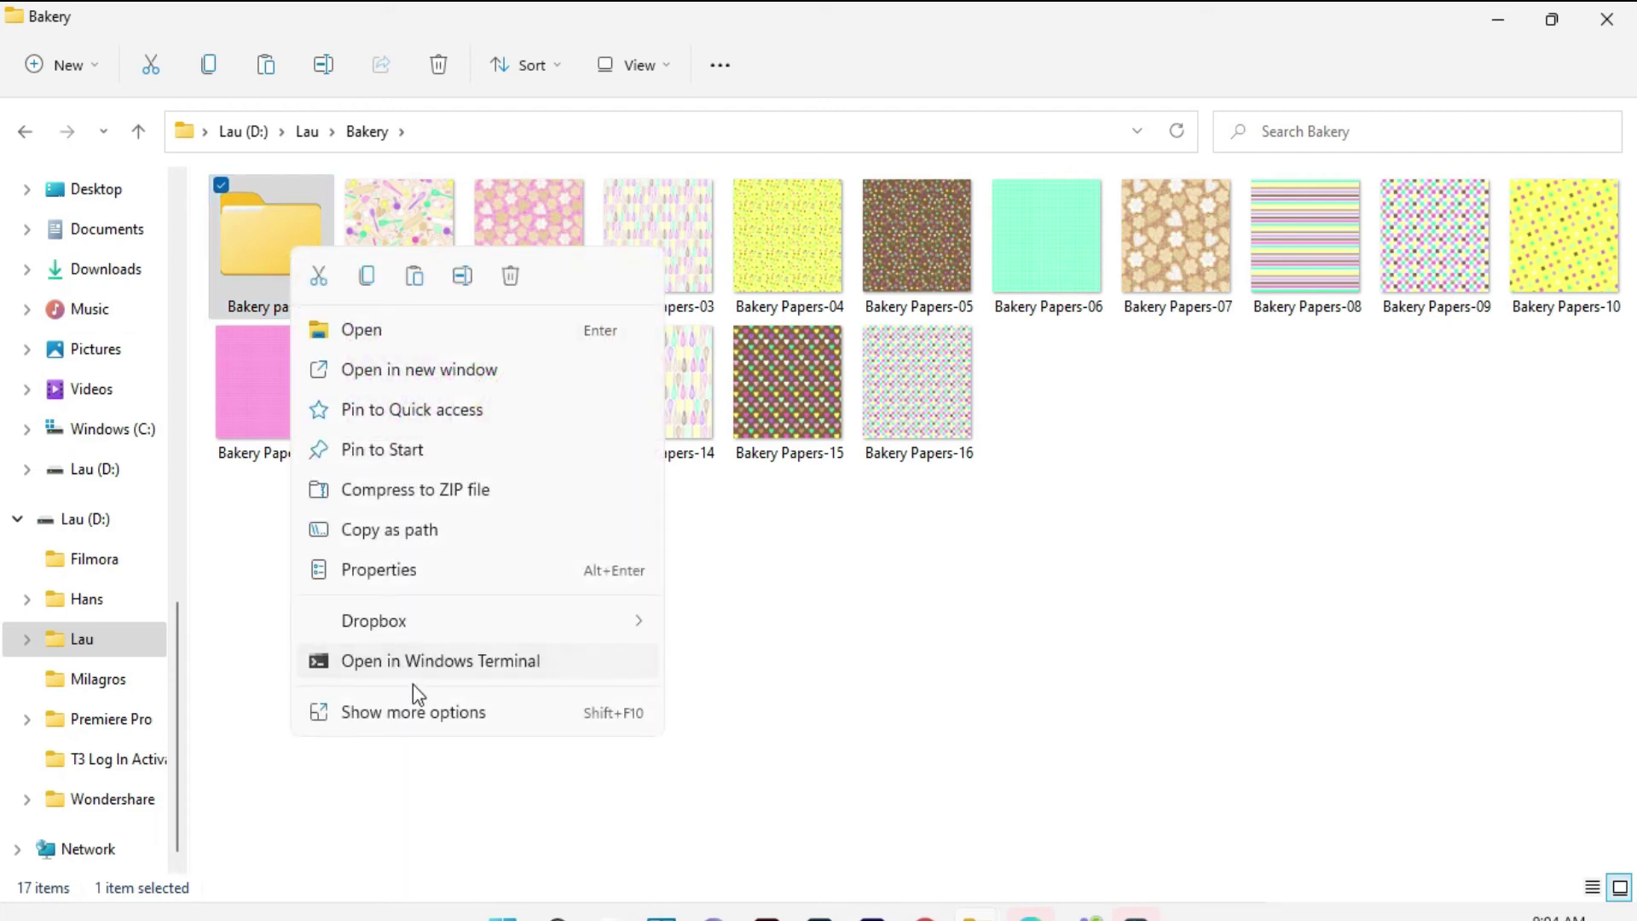
pyautogui.click(426, 712)
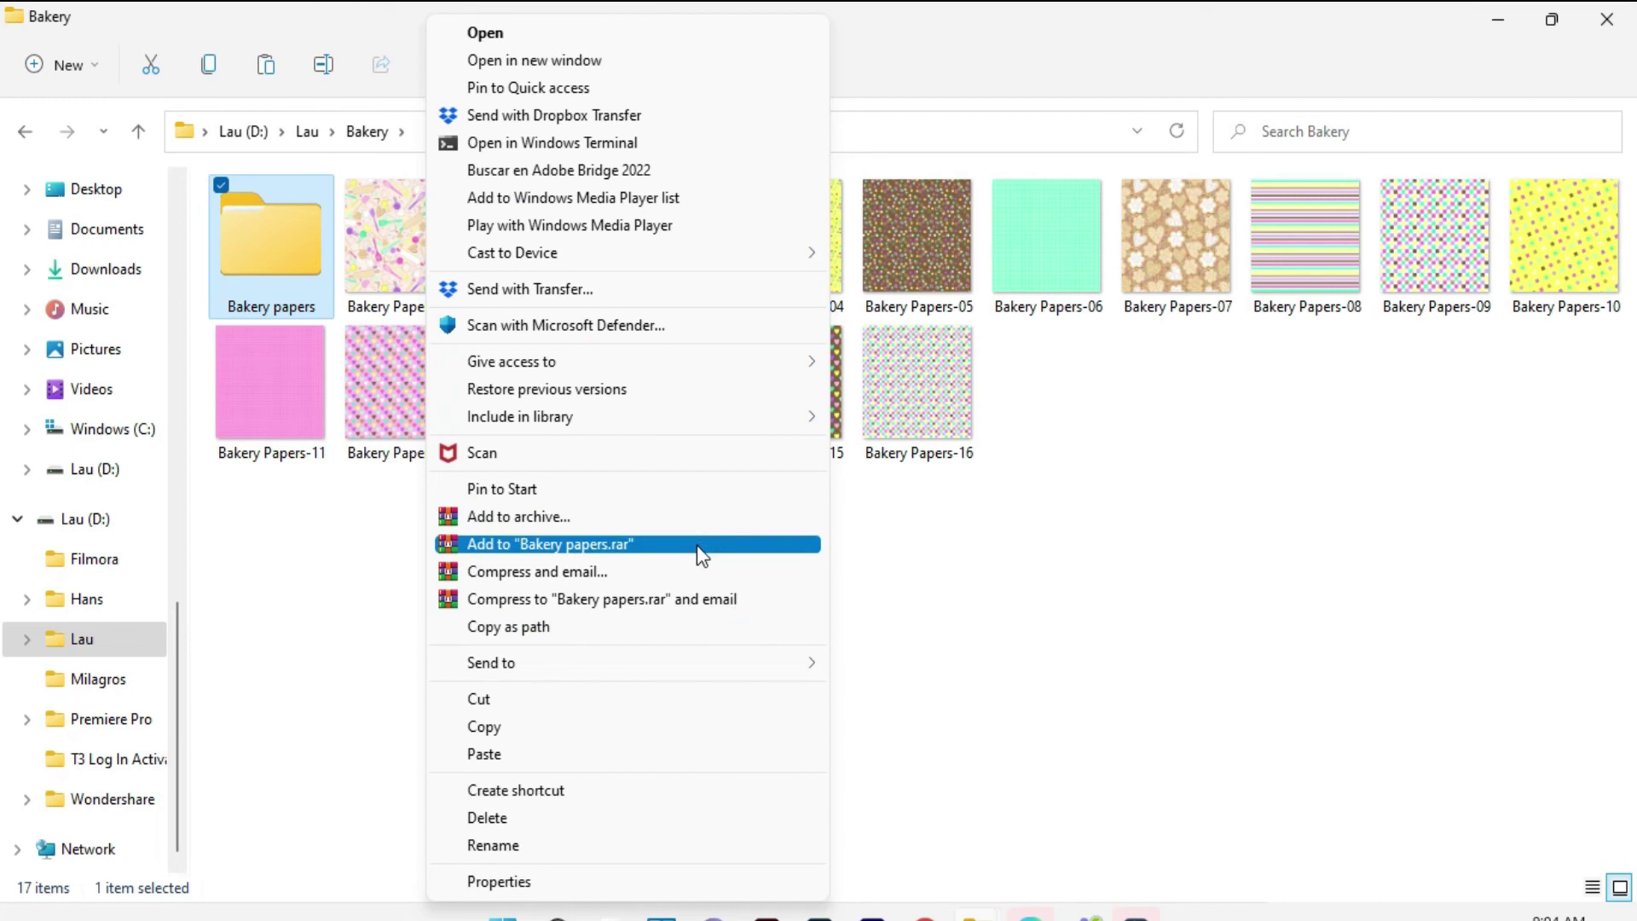
pyautogui.click(594, 517)
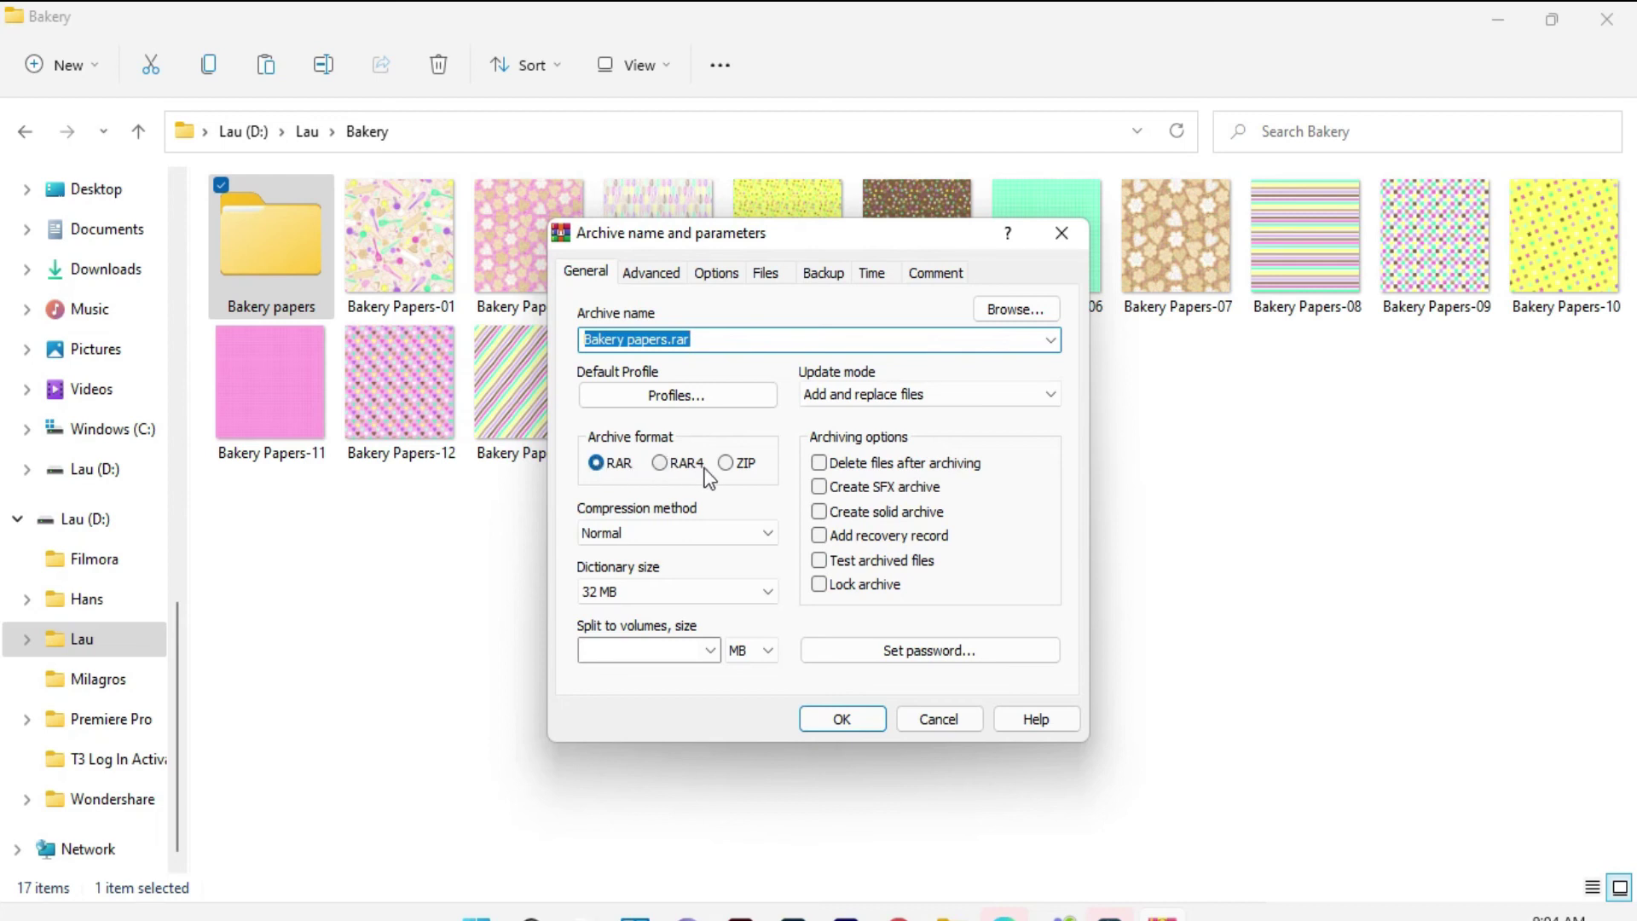
pyautogui.click(741, 469)
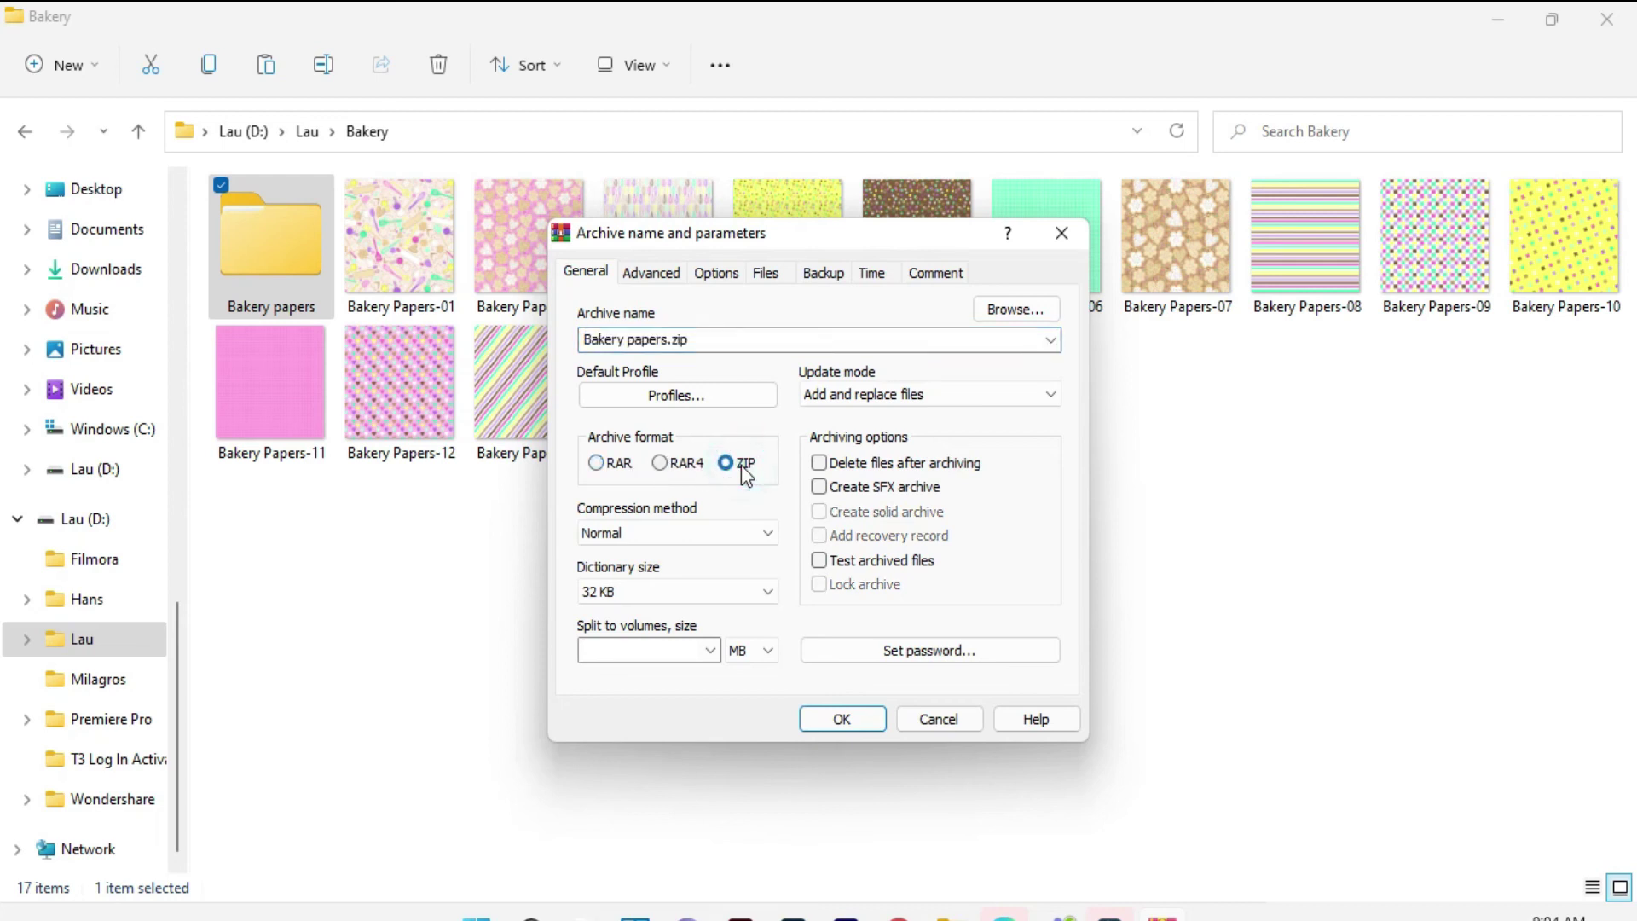
pyautogui.click(870, 719)
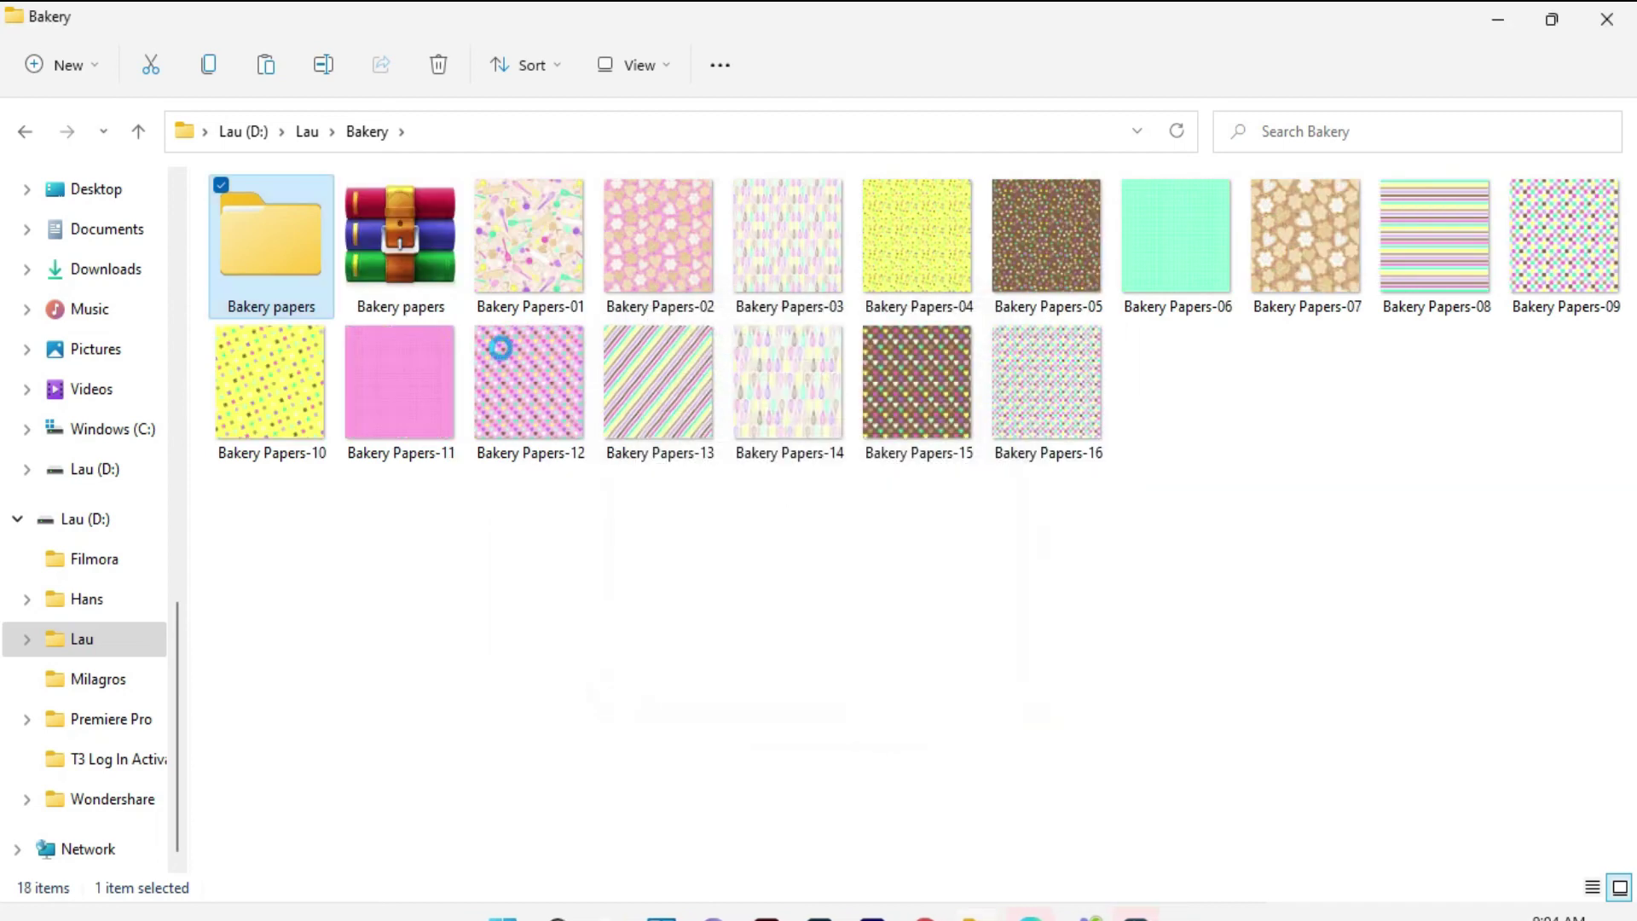
pyautogui.rightClick(298, 263)
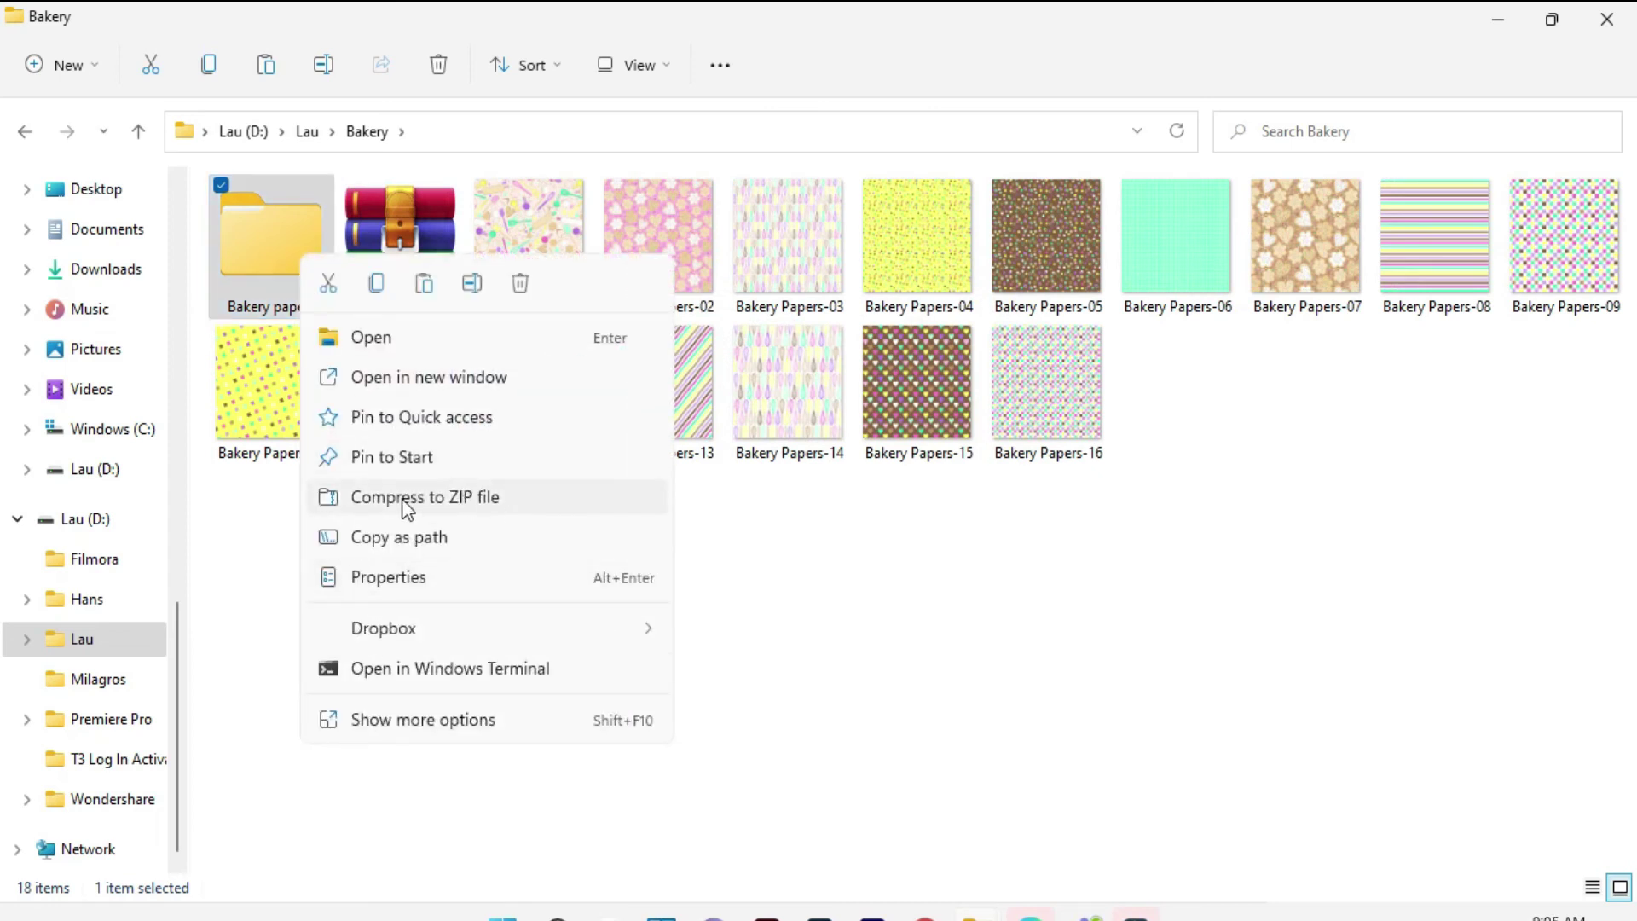
pyautogui.click(260, 498)
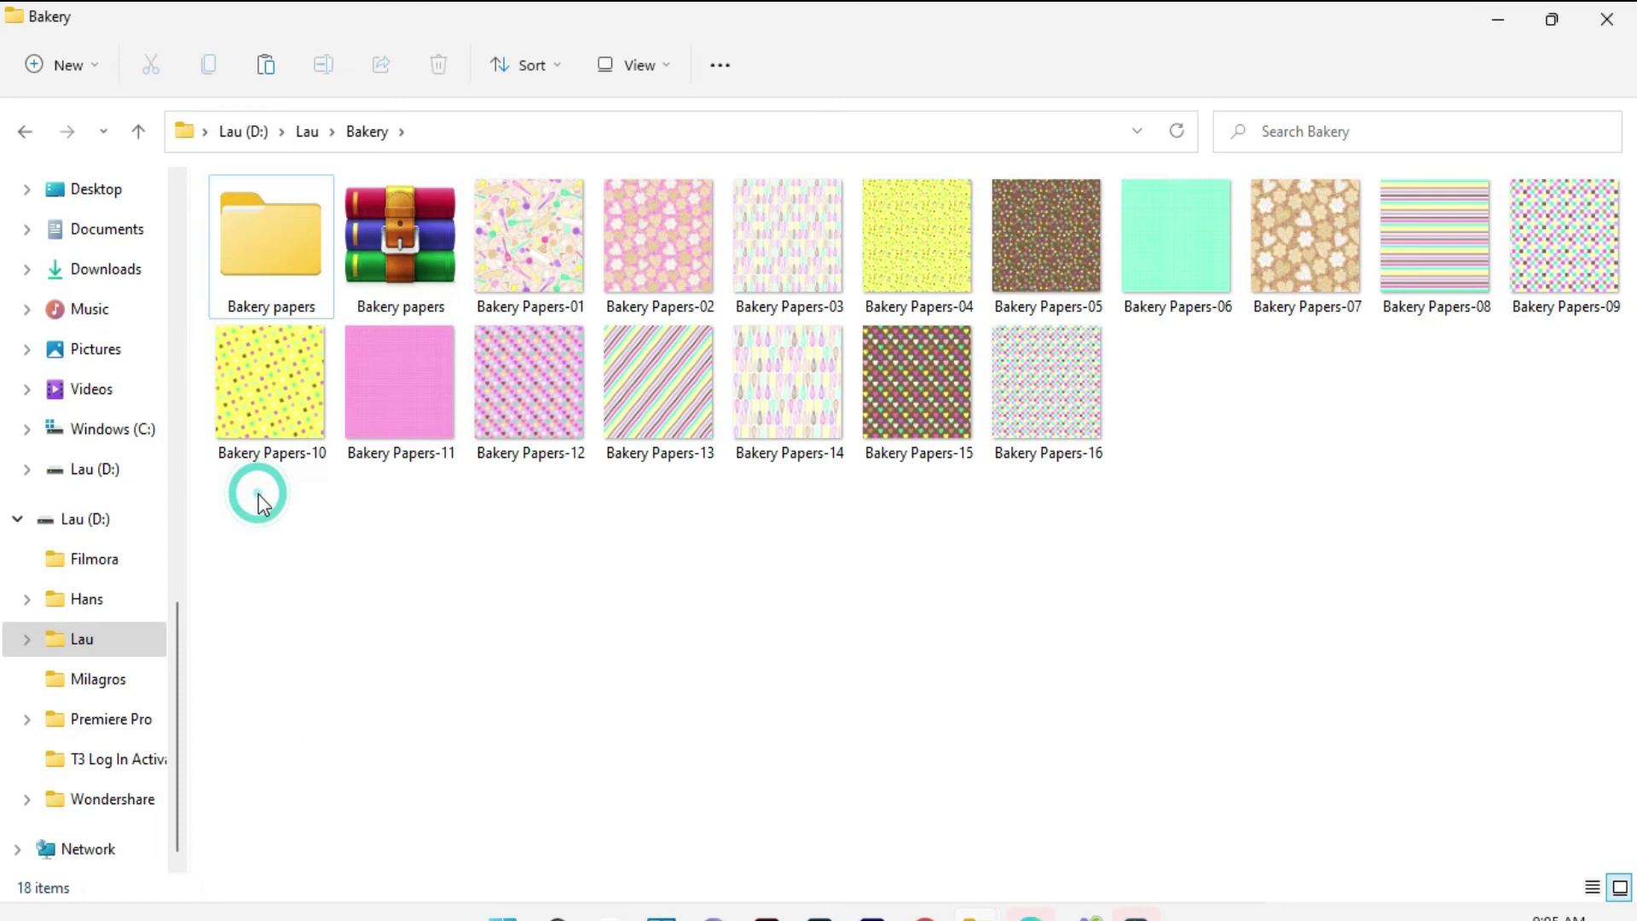
pyautogui.click(412, 206)
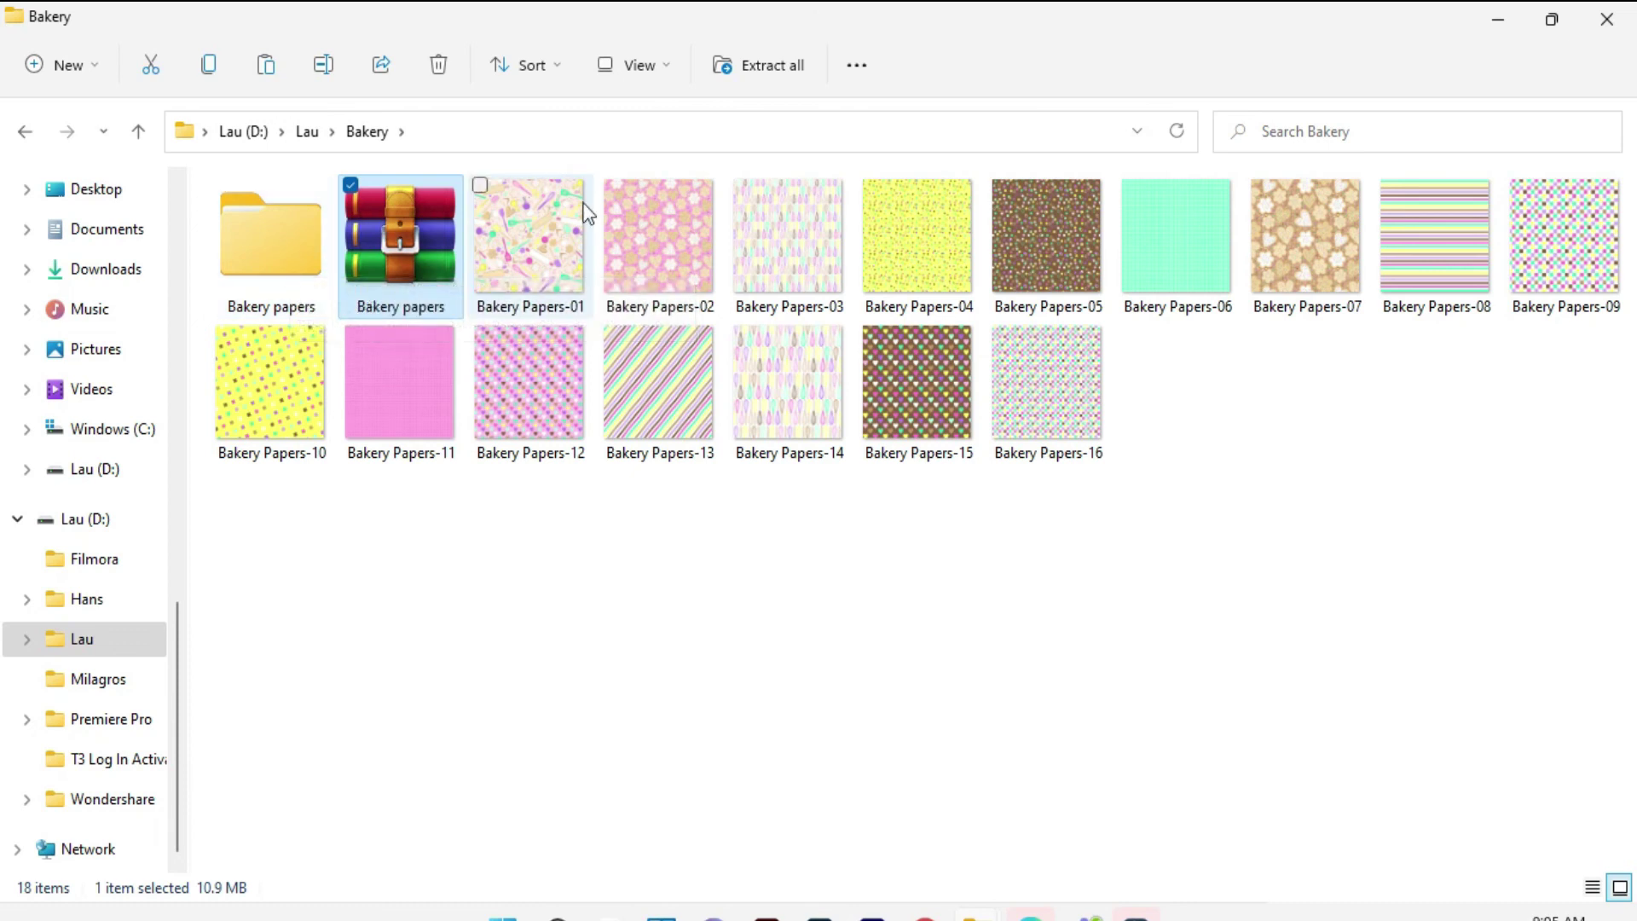
pyautogui.click(824, 708)
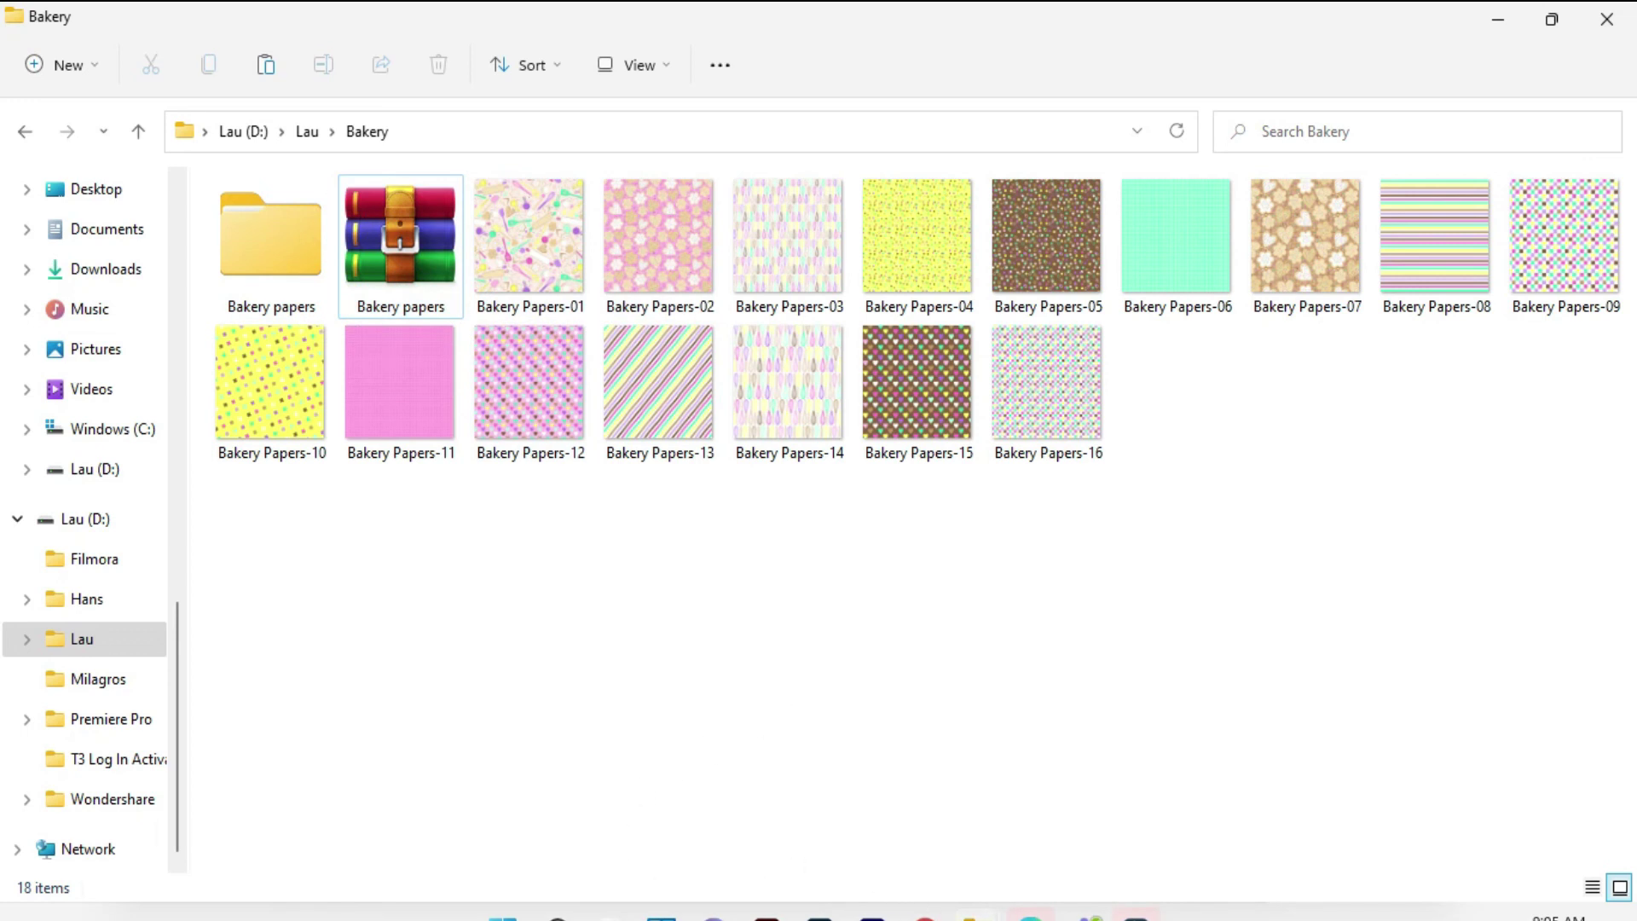
# Browse the HP00037 Bubble Gum folder's Thank You files, then select its archive
pyautogui.moveTo(972, 911)
pyautogui.click(1211, 800)
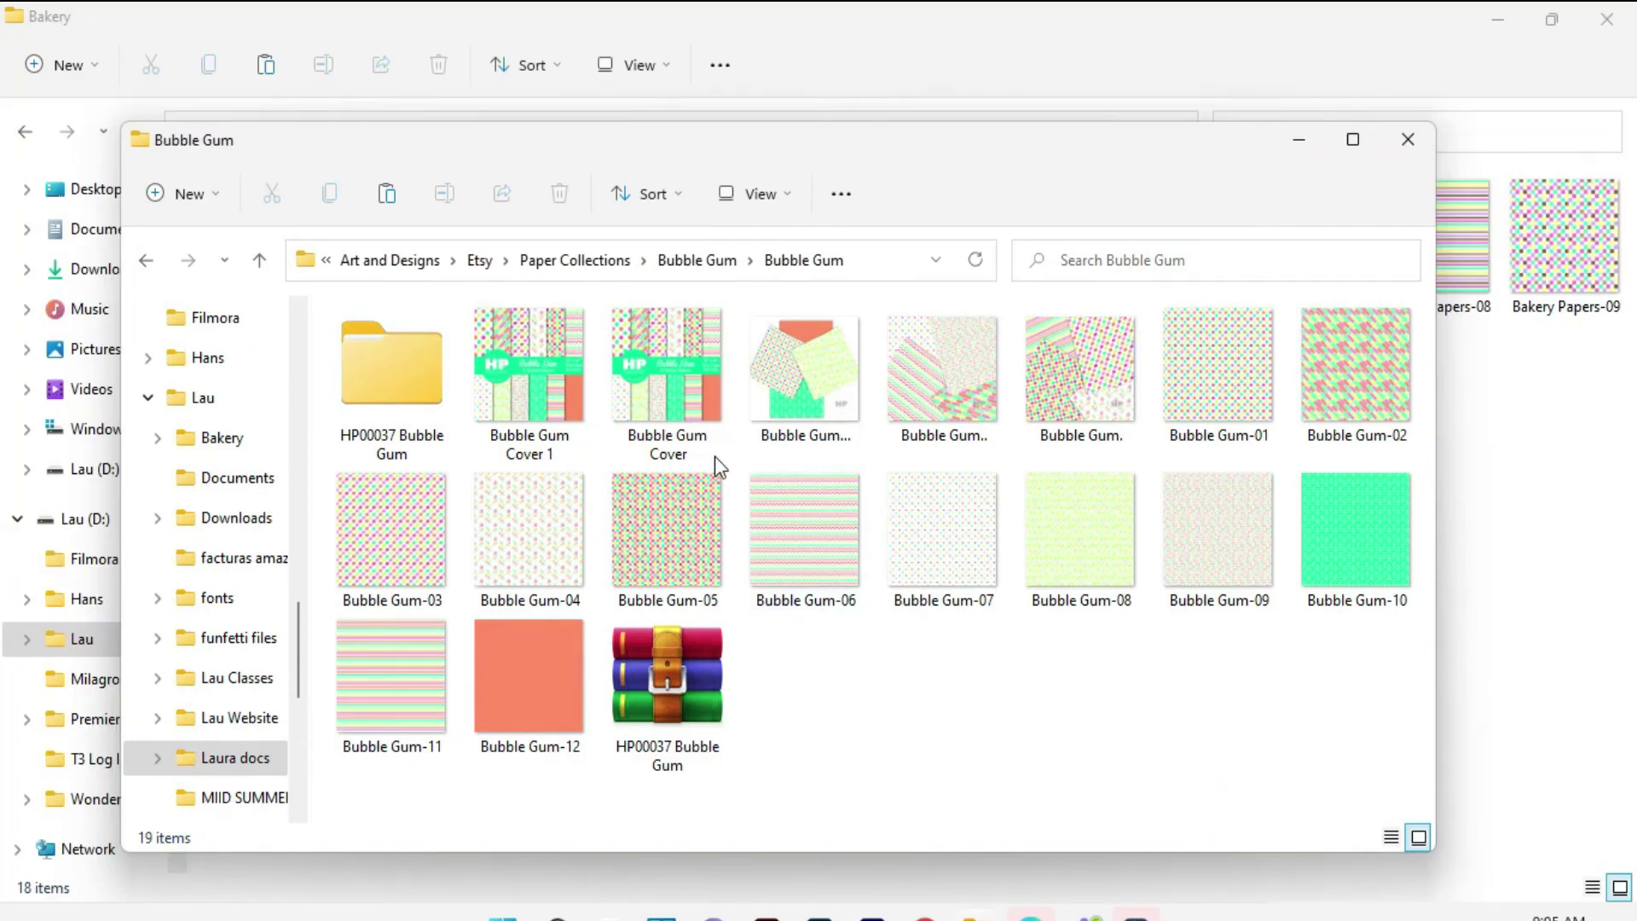
pyautogui.click(393, 433)
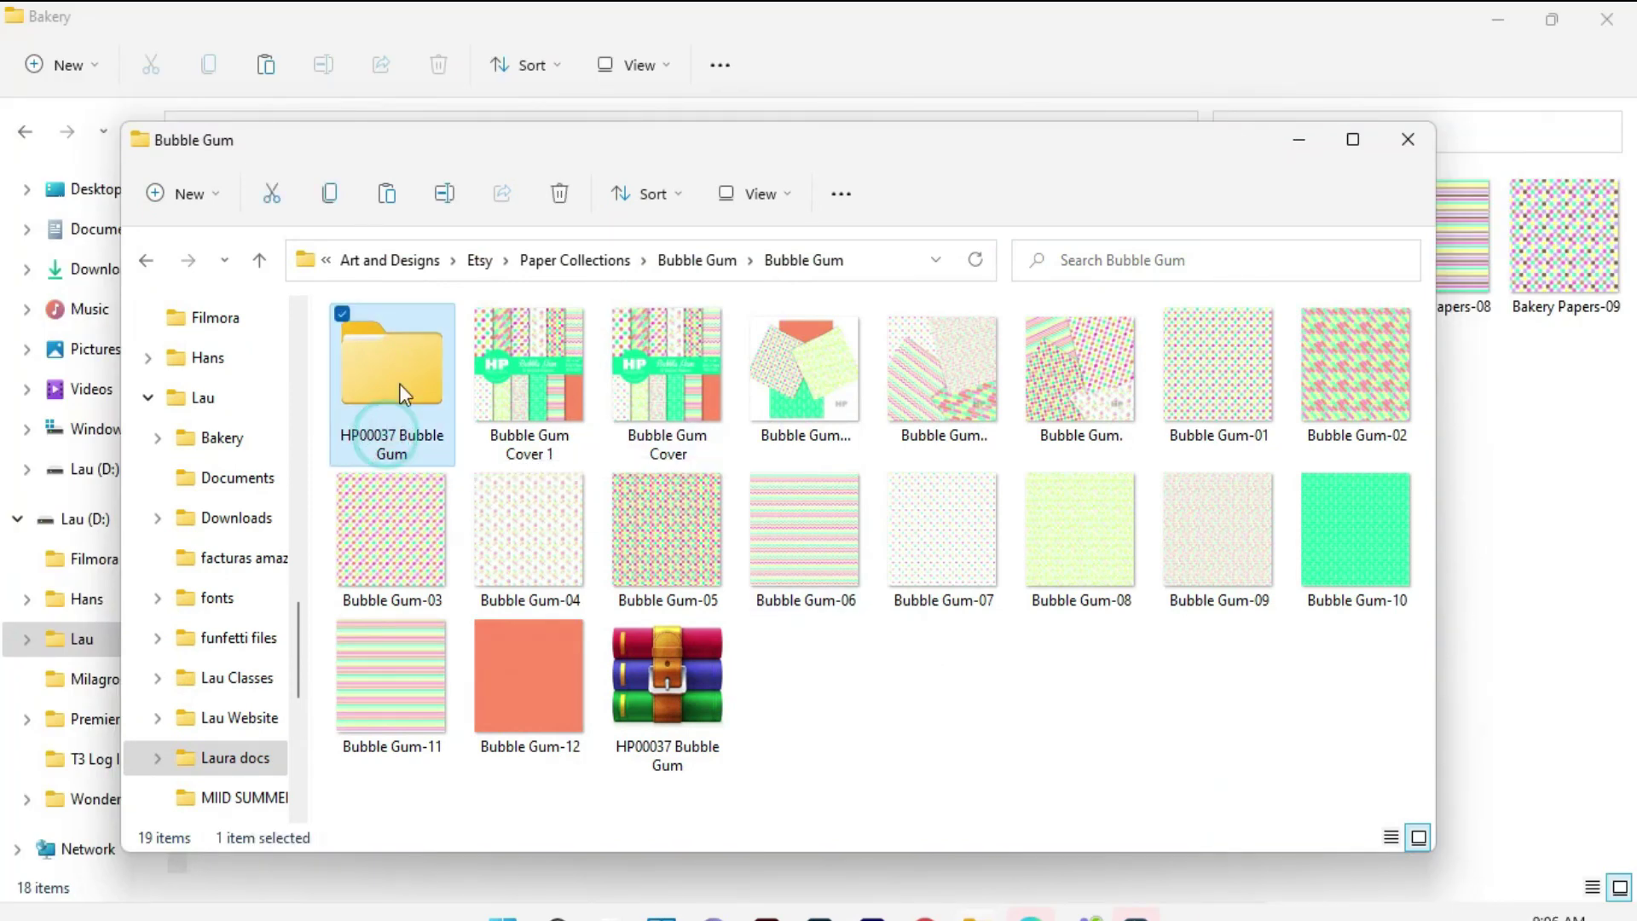
pyautogui.doubleClick(399, 384)
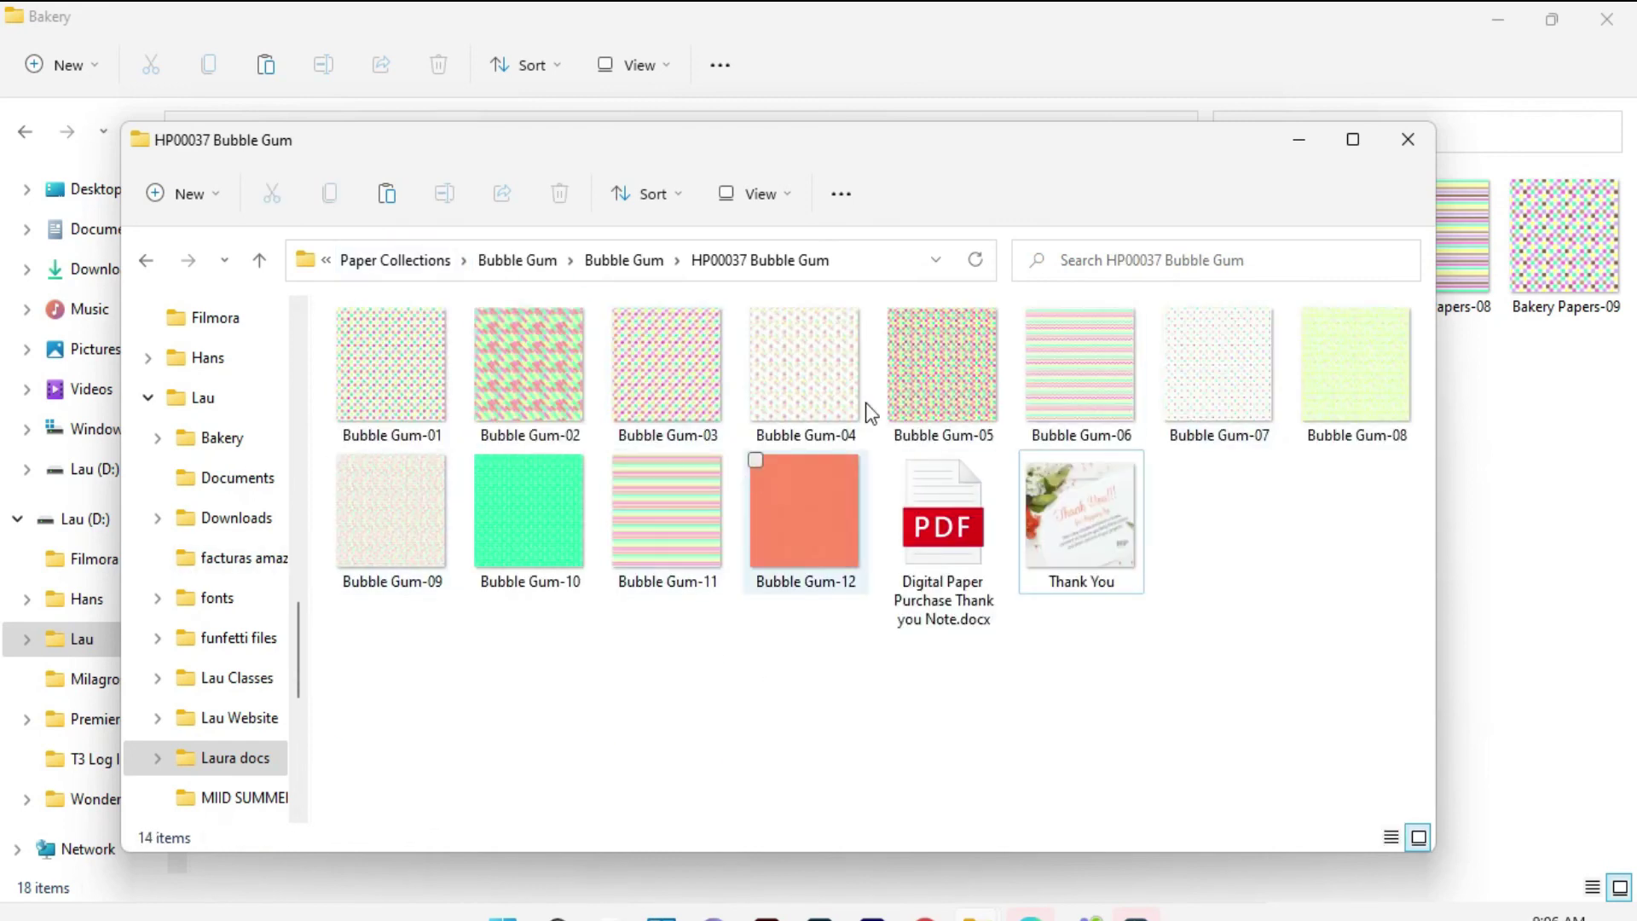
pyautogui.click(1087, 561)
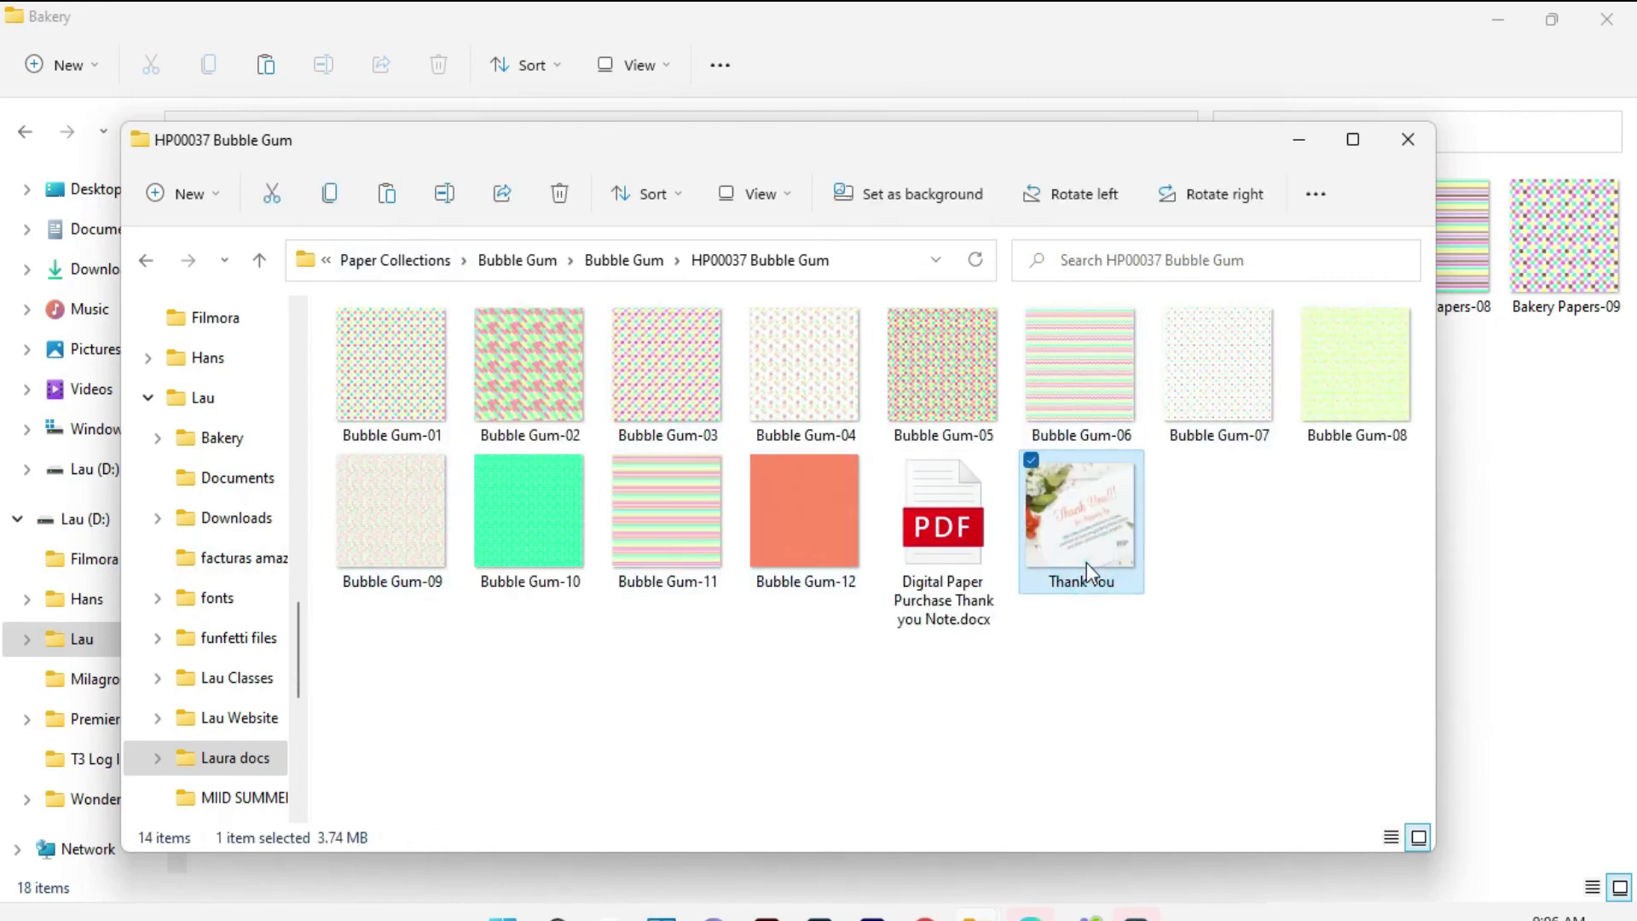
pyautogui.click(939, 584)
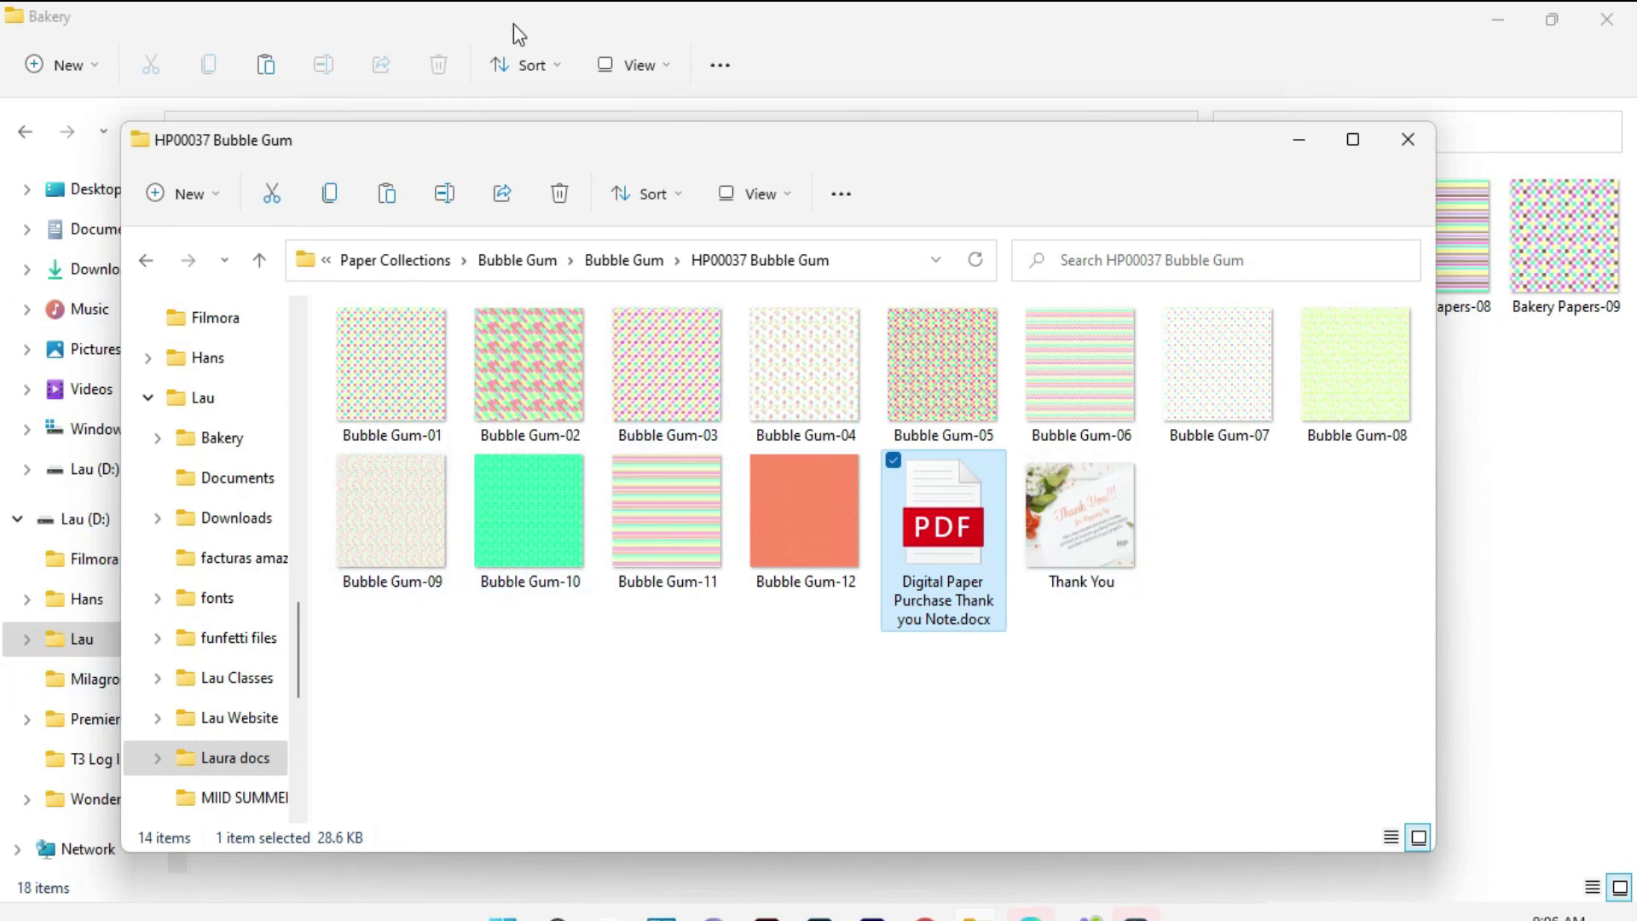
pyautogui.click(611, 261)
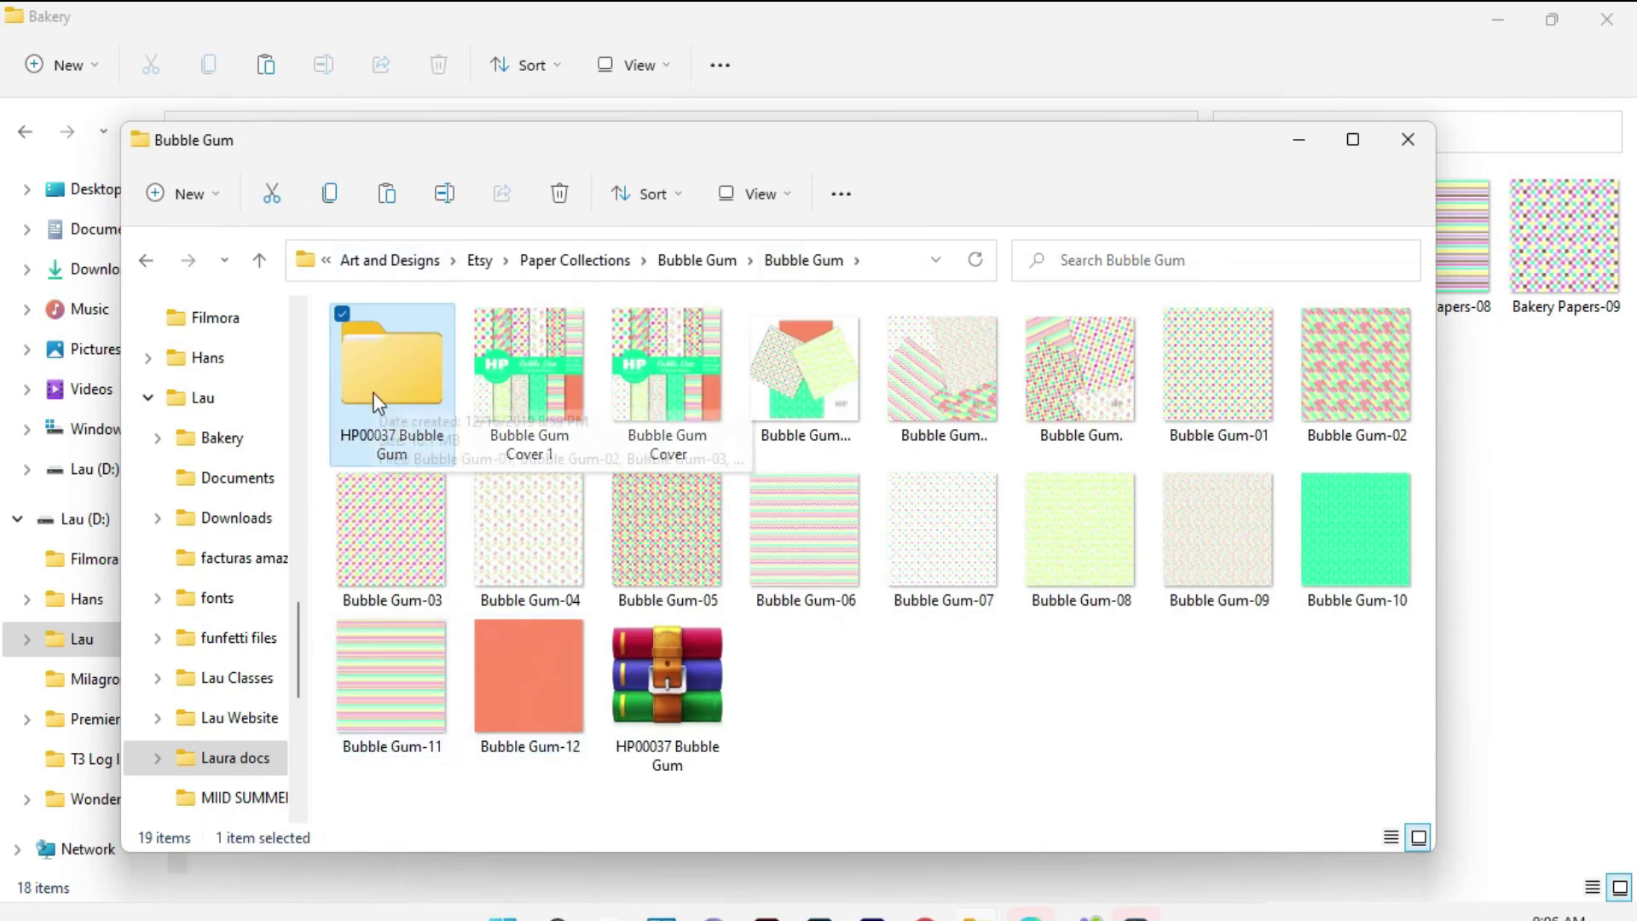
pyautogui.click(668, 669)
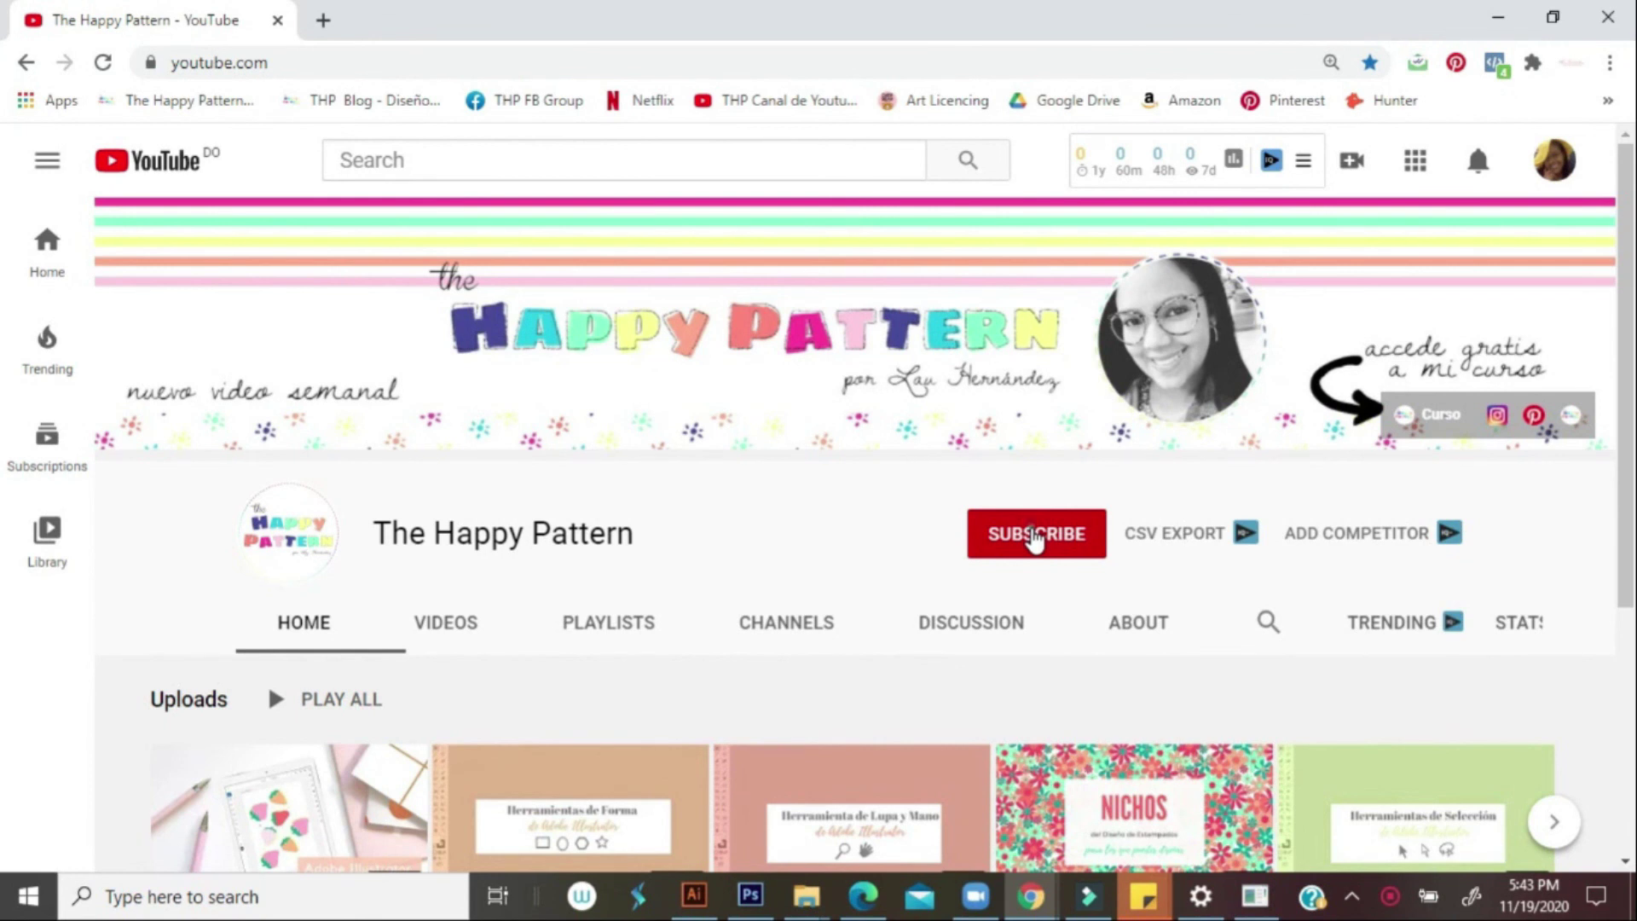
# Subscribe to The Happy Pattern YouTube channel
pyautogui.click(1034, 535)
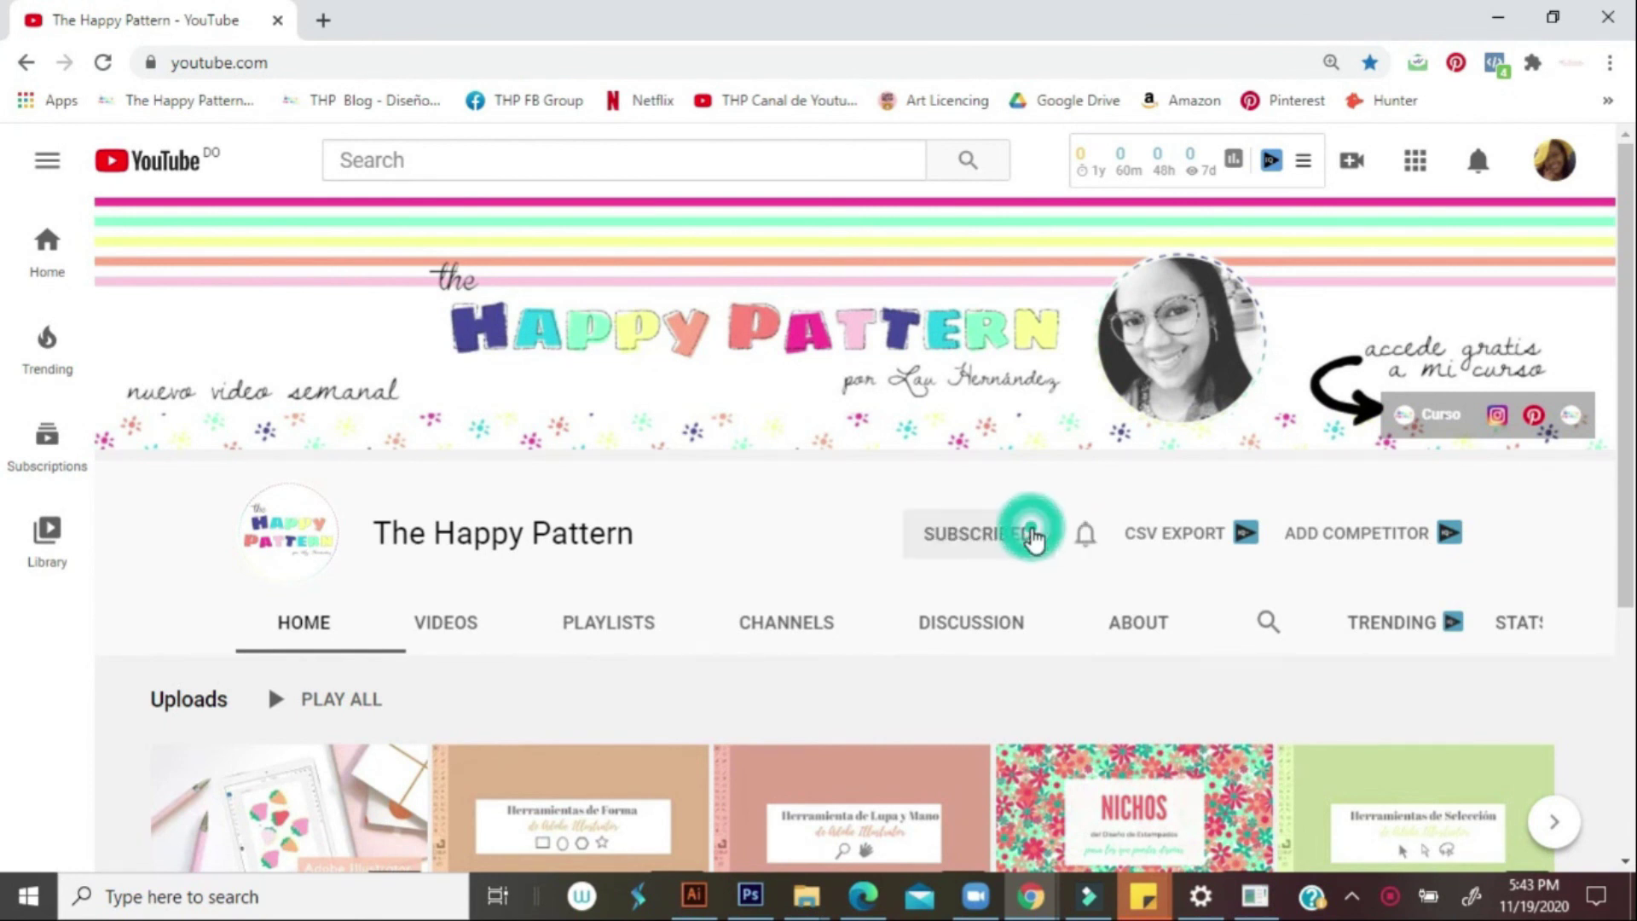